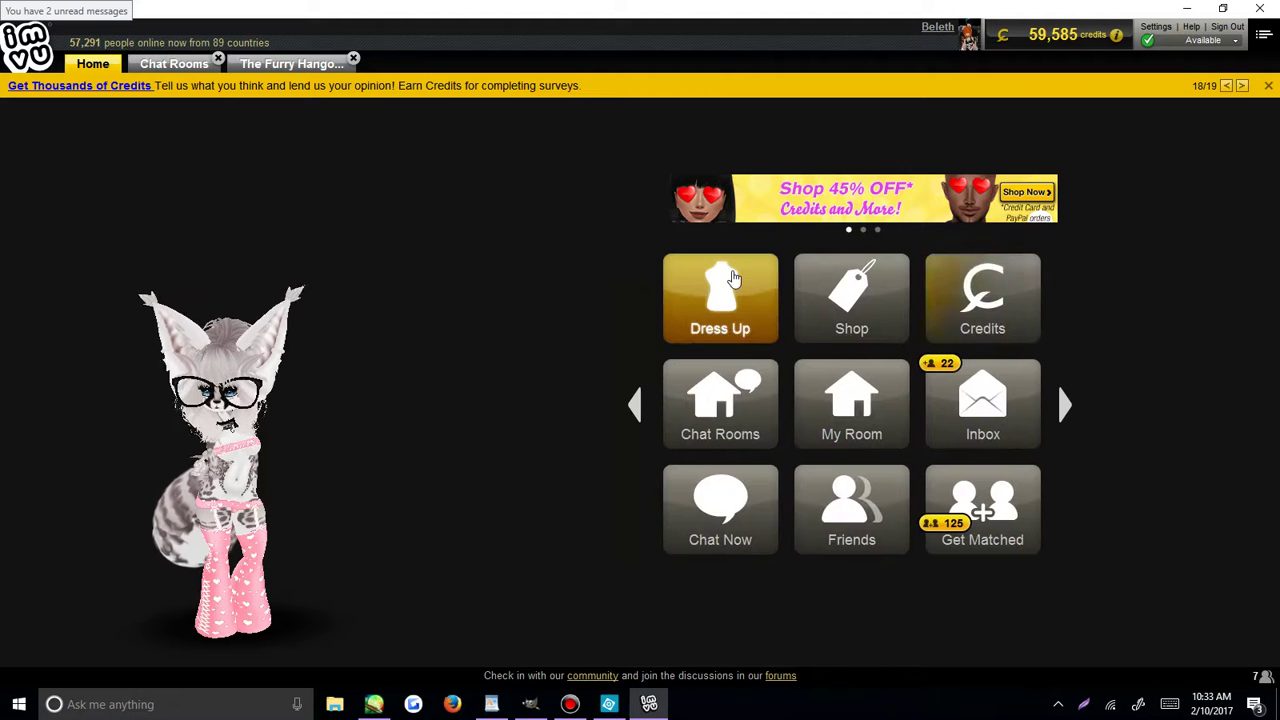
Open the Shop from the home screen.
click(733, 278)
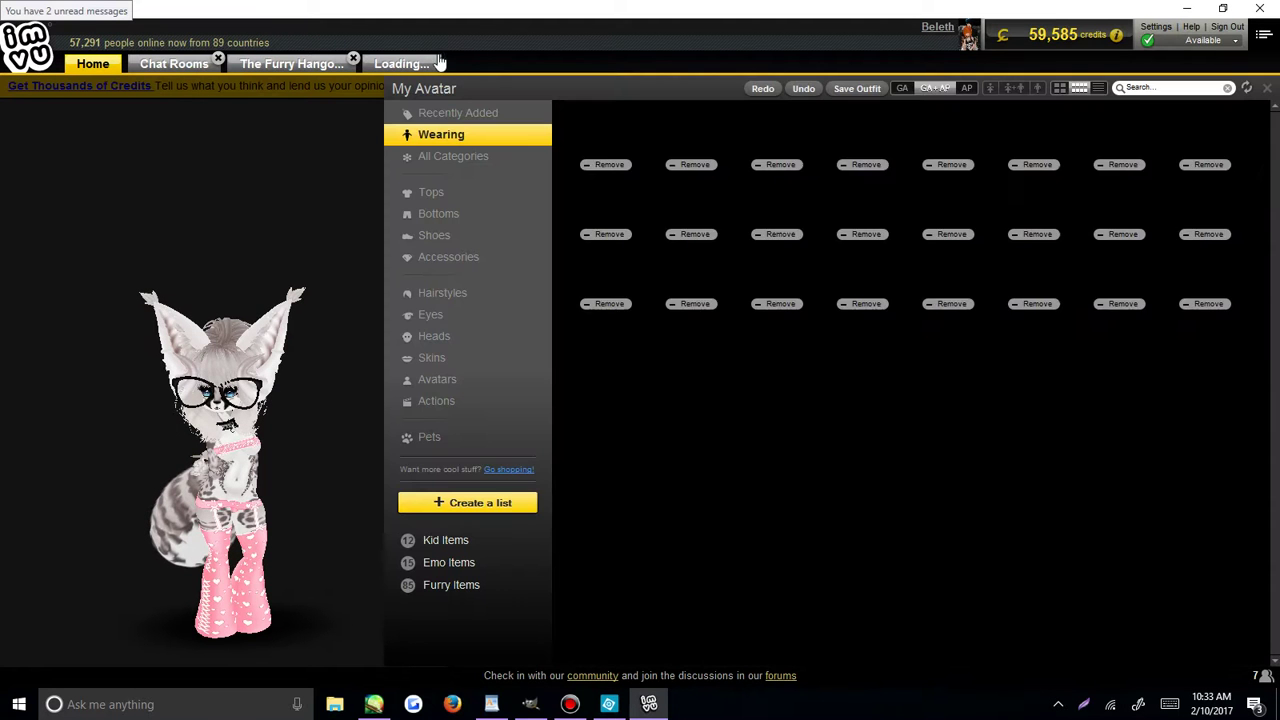
click(437, 59)
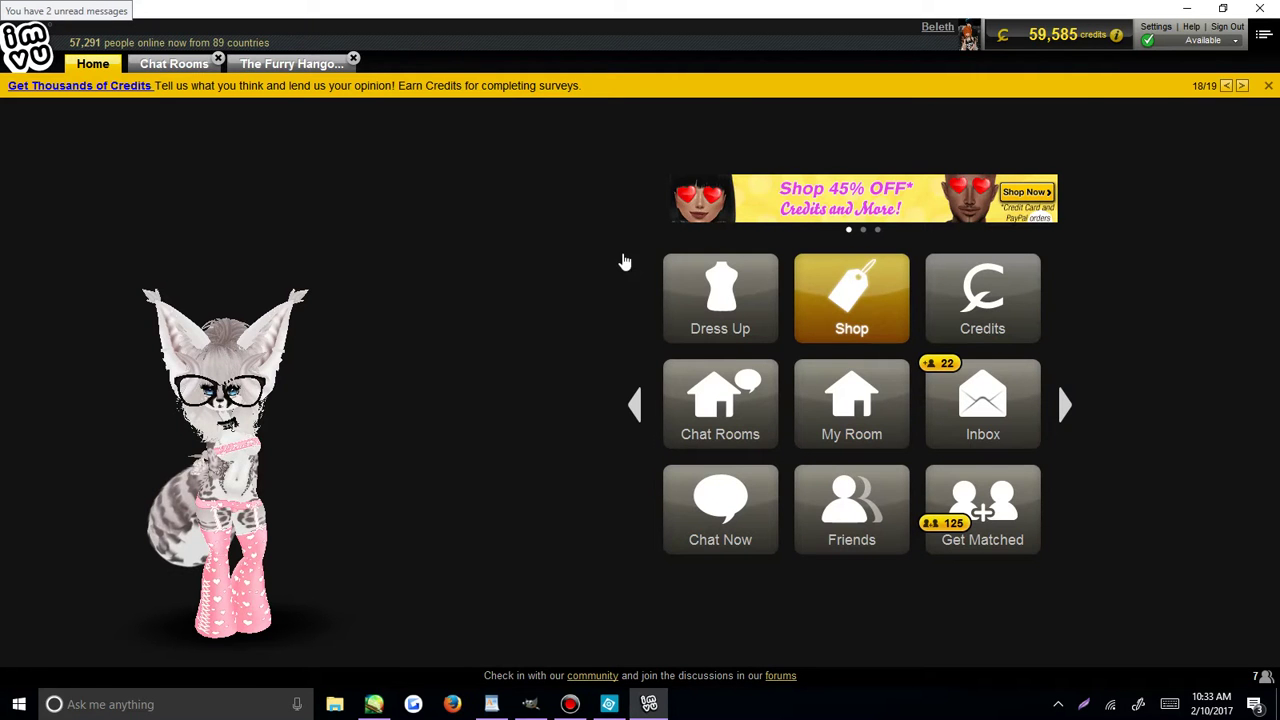
click(862, 315)
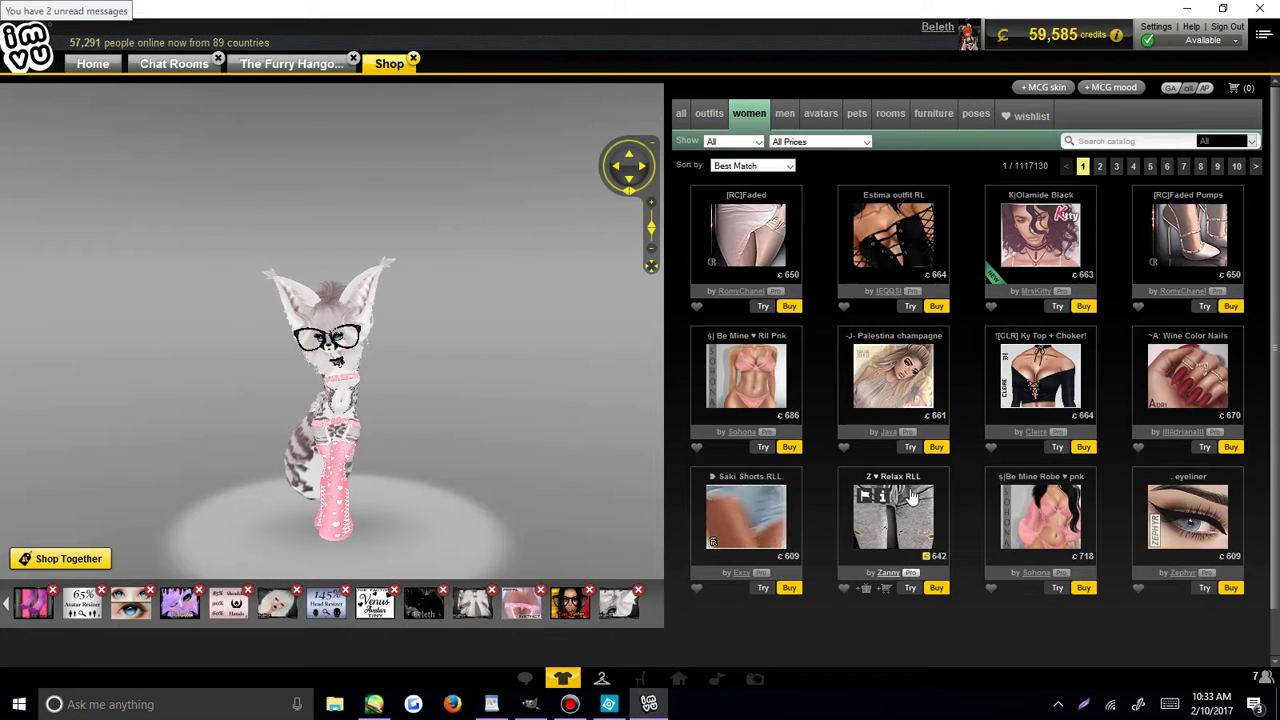
Look through the women's catalog from page 1 to page 17, examining the clothing items on offer.
mouse_move(927, 525)
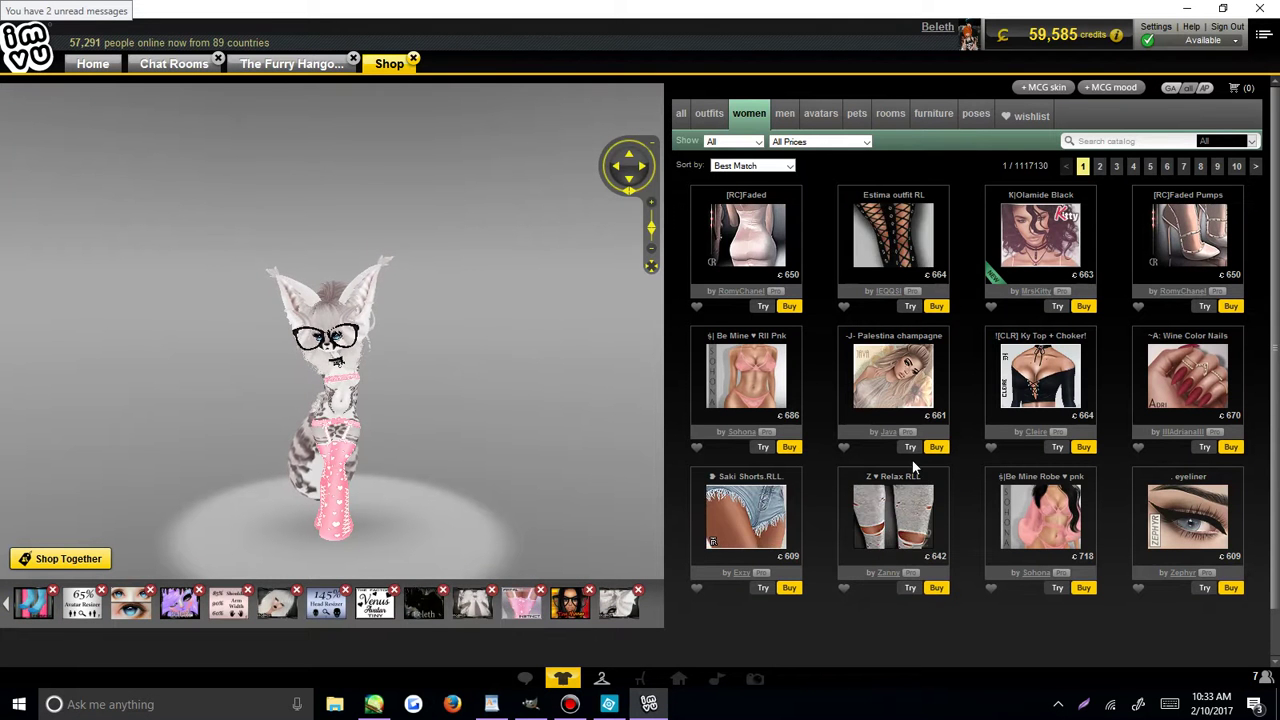
mouse_move(1065, 527)
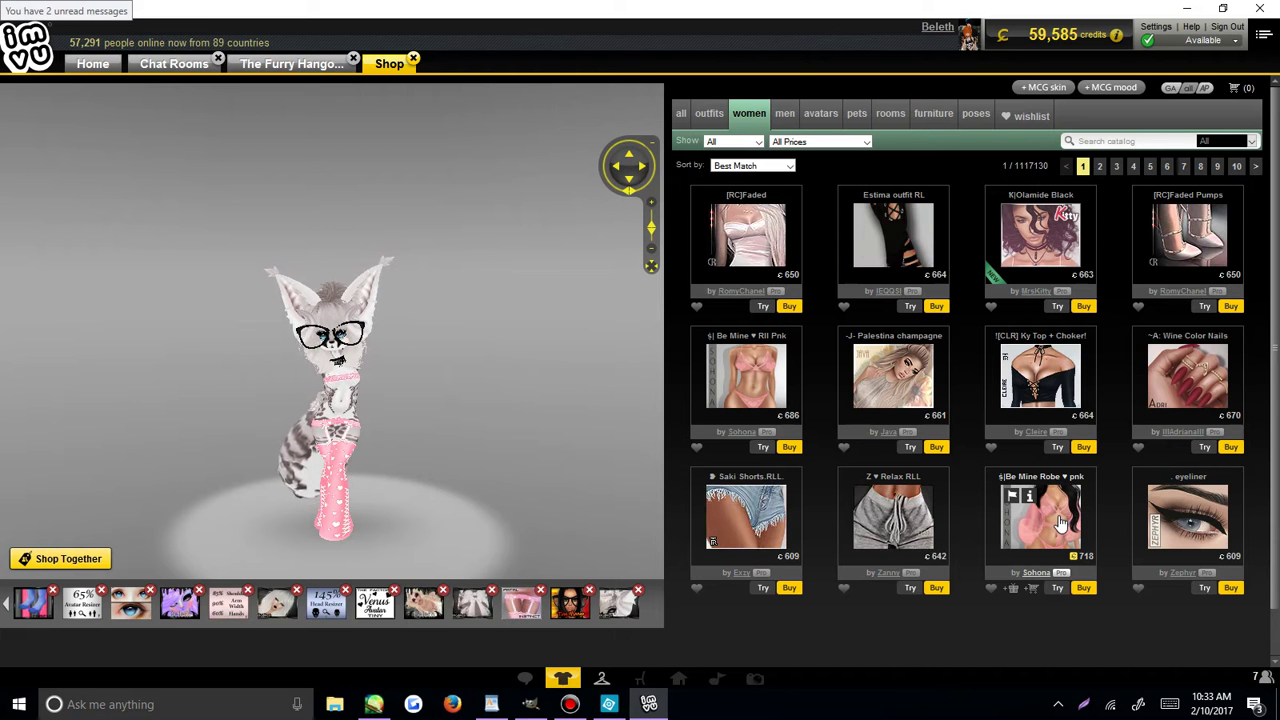
mouse_move(939, 240)
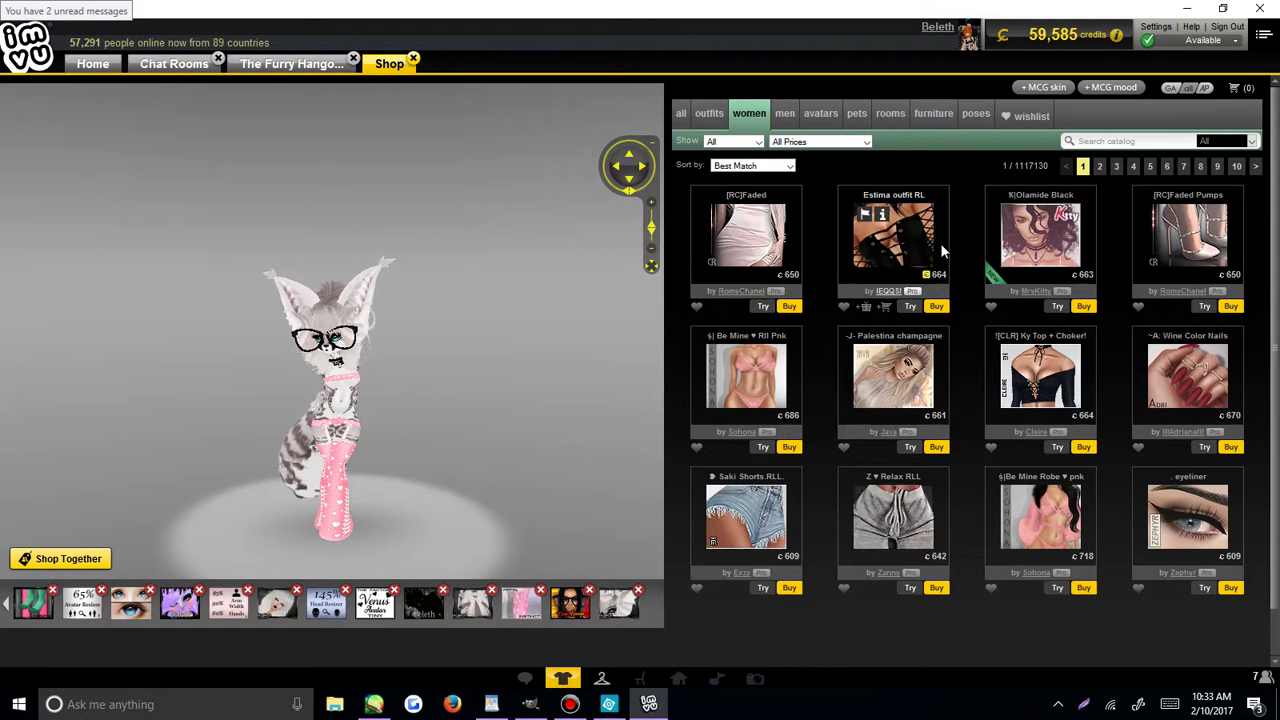
mouse_move(790, 308)
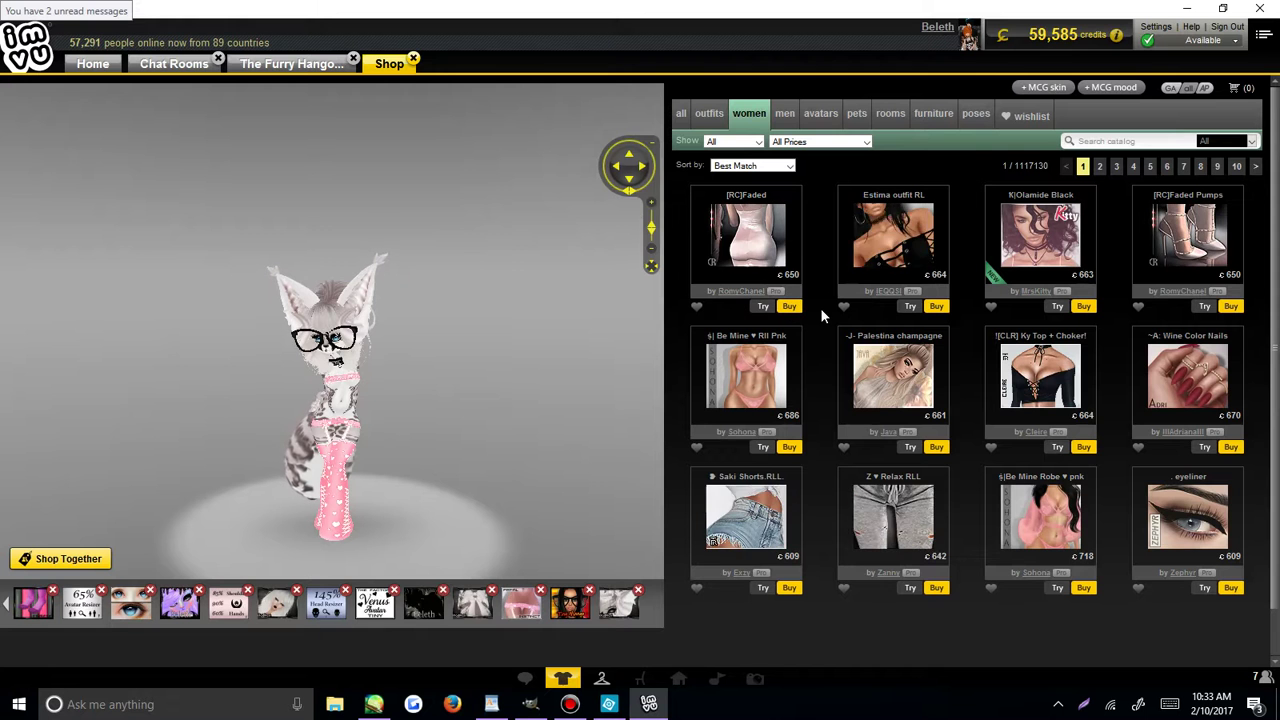
mouse_move(858, 492)
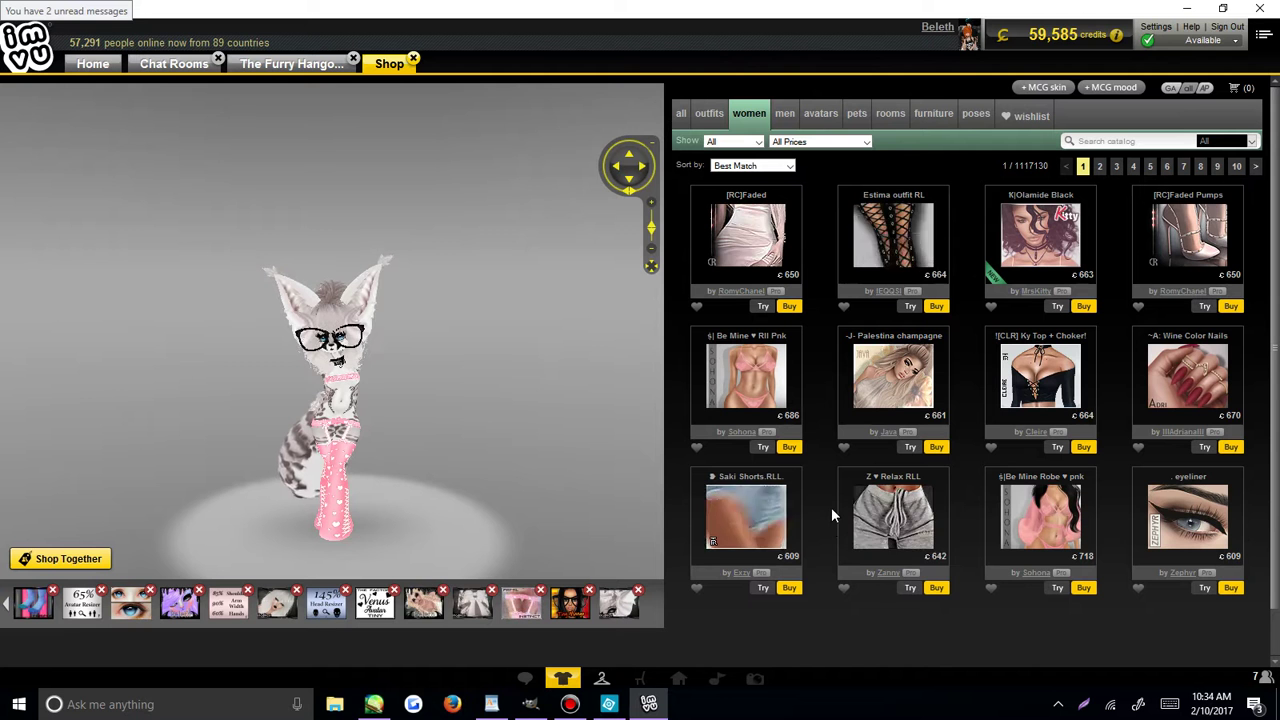
mouse_move(1038, 487)
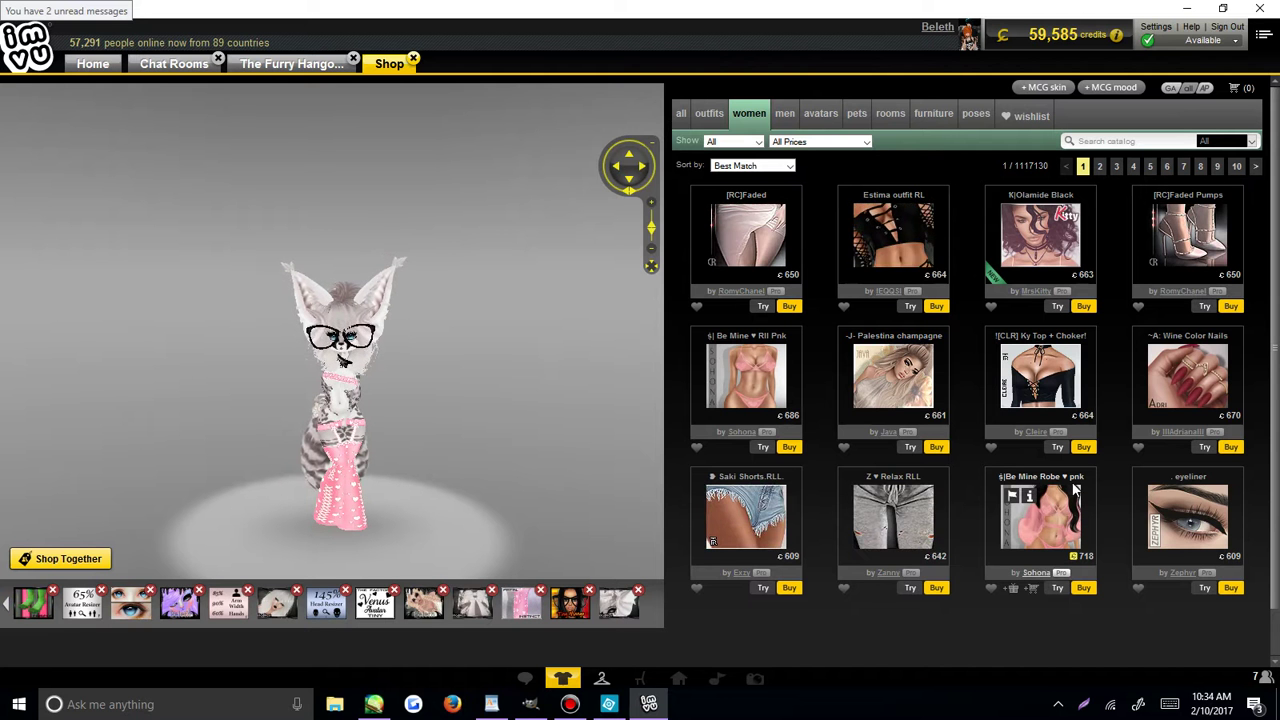
click(1100, 168)
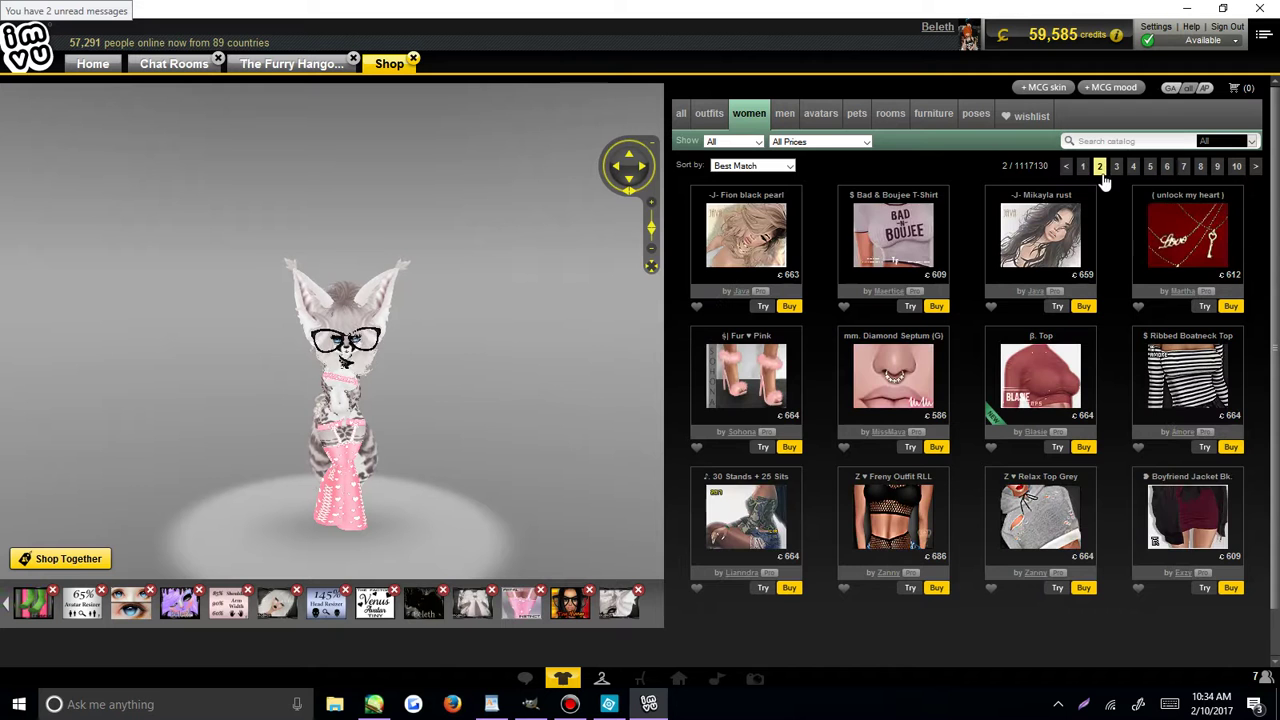
click(1117, 168)
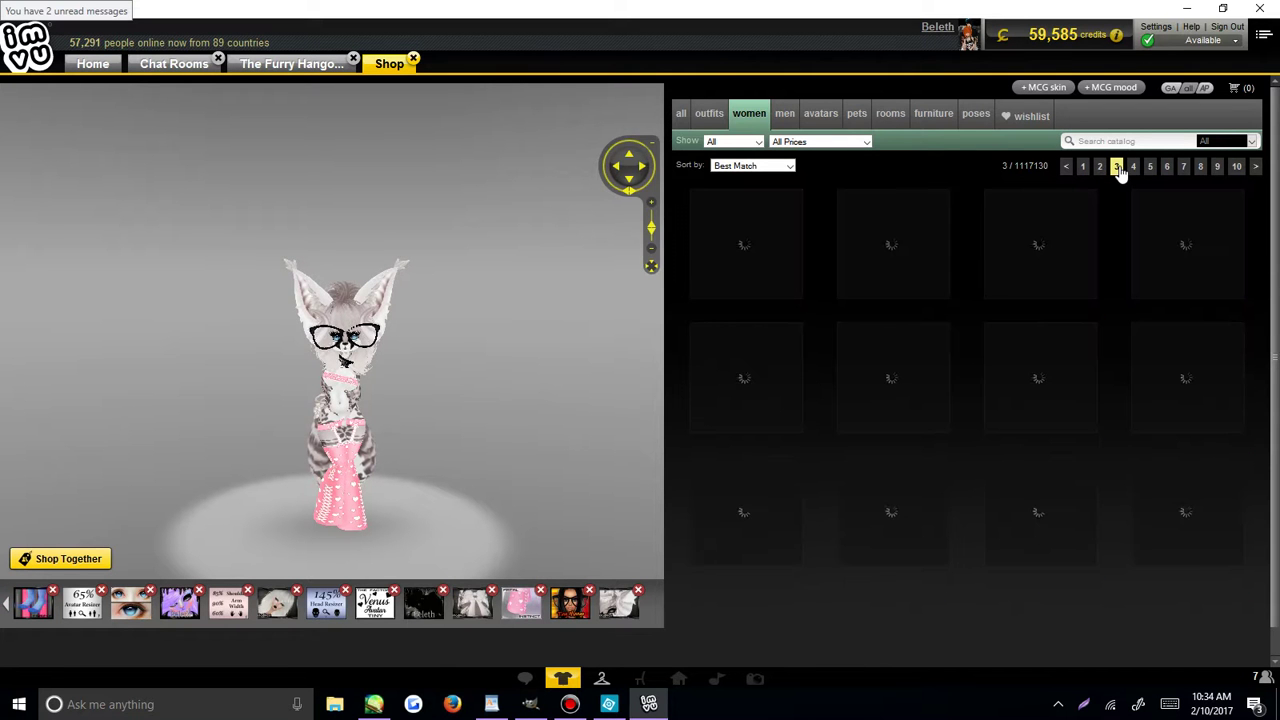
click(1133, 168)
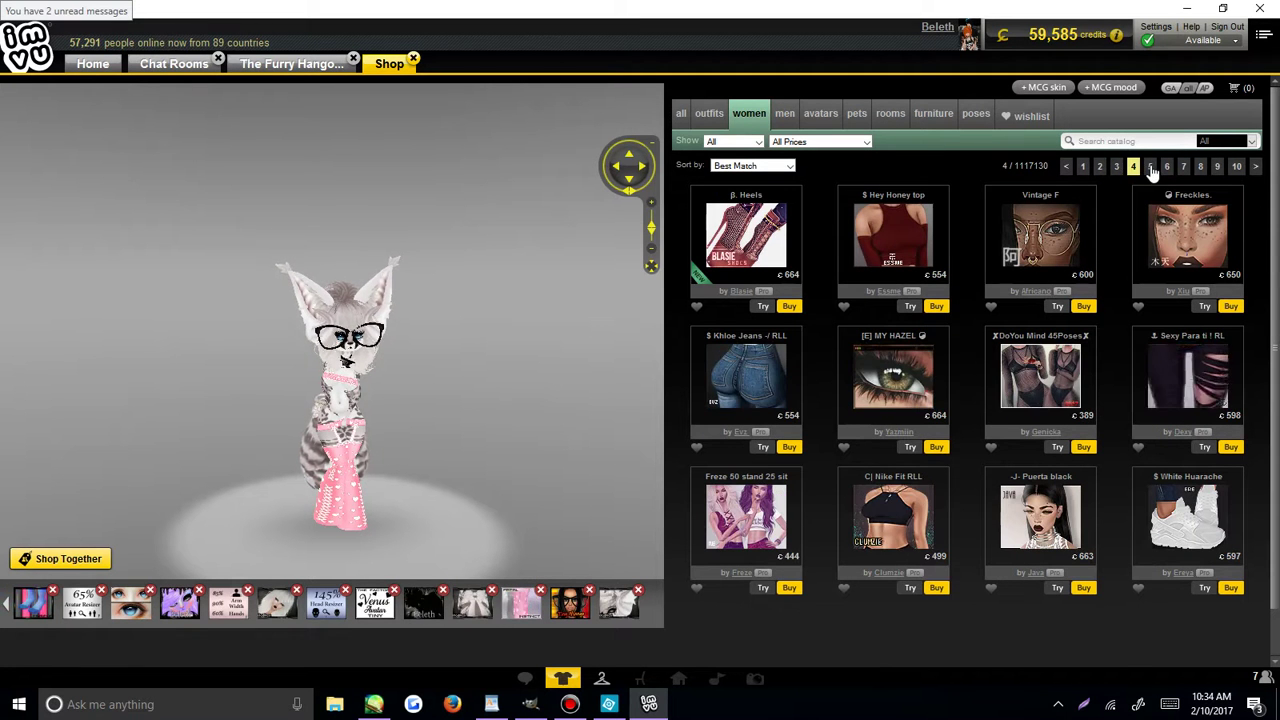
click(1151, 168)
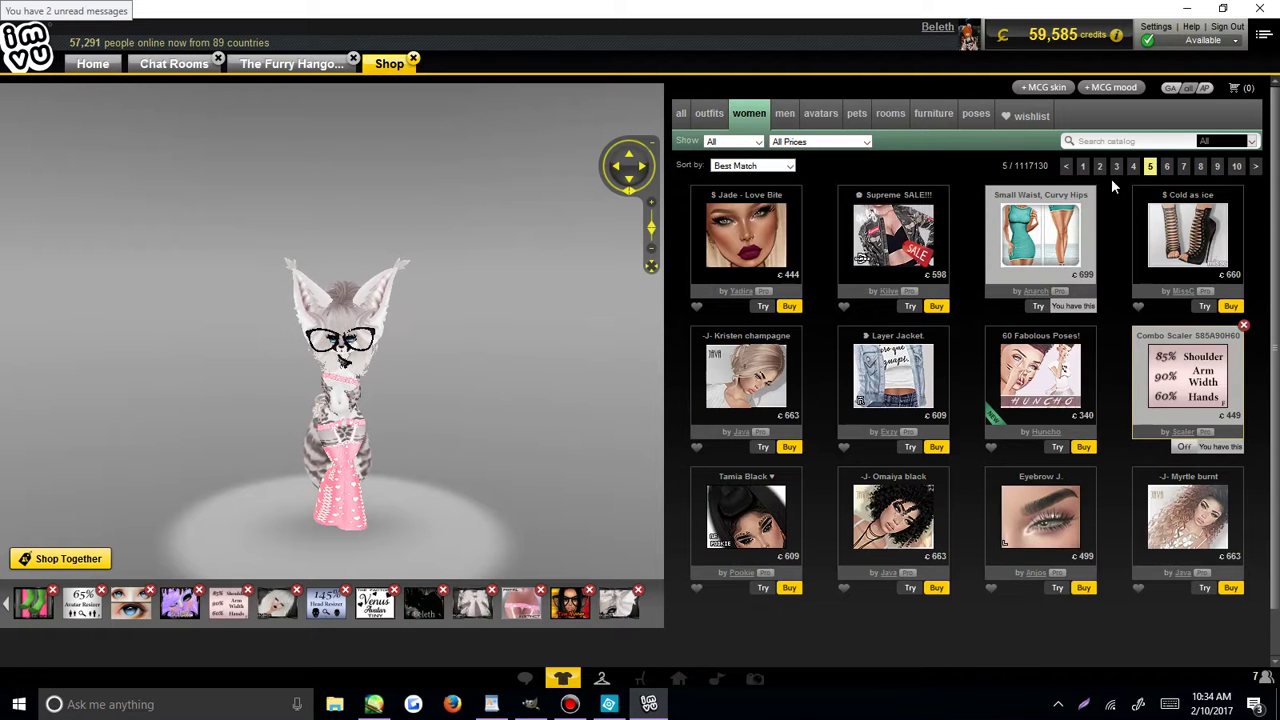
click(1164, 168)
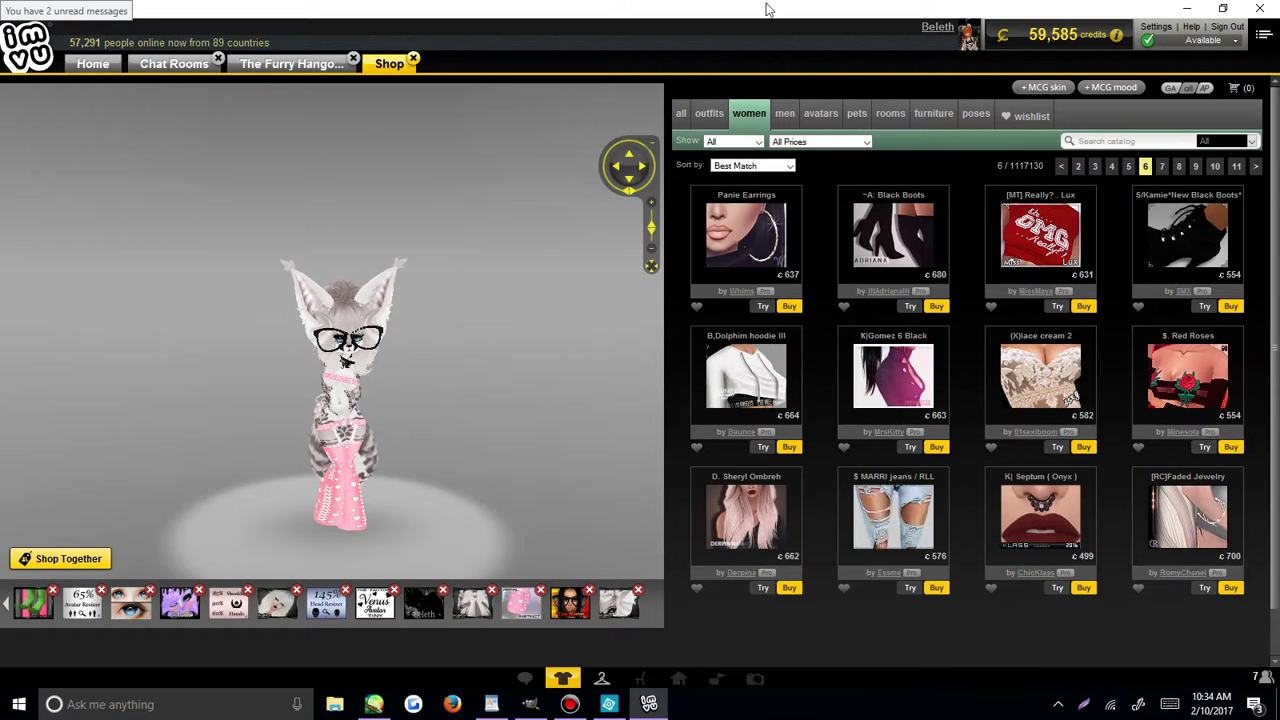
click(1163, 166)
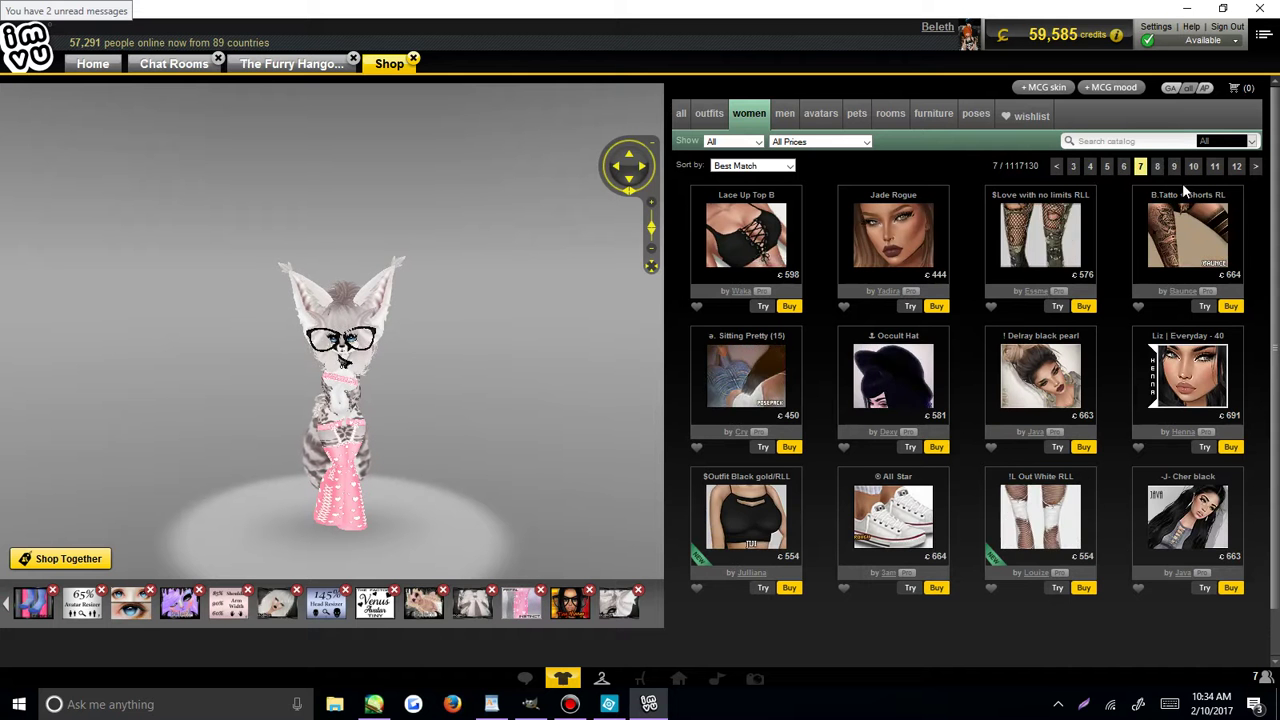
click(1157, 166)
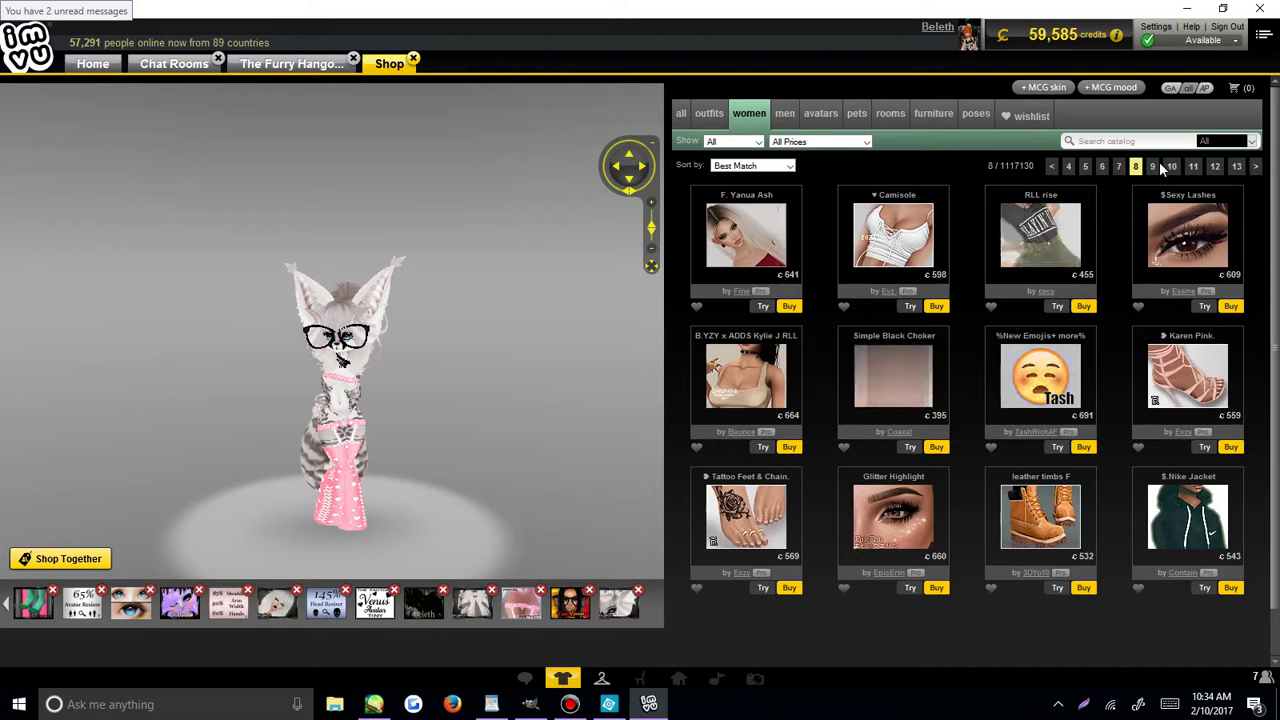
click(1155, 166)
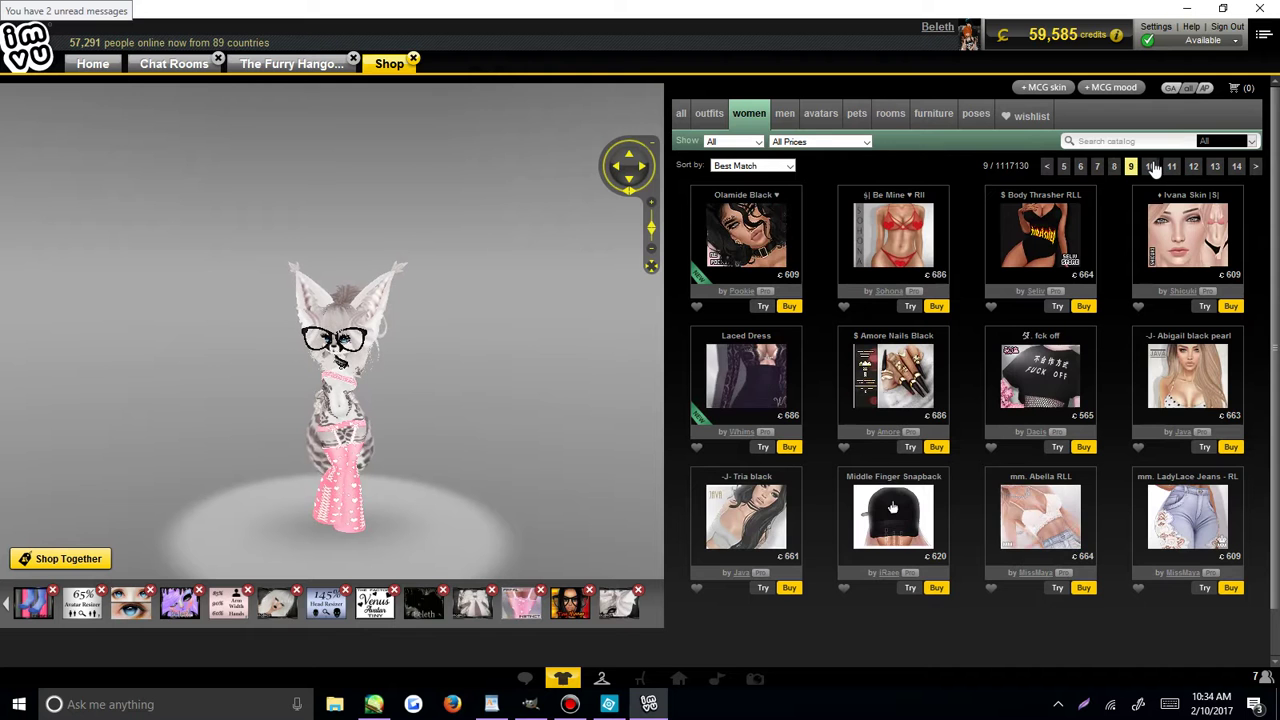
click(1152, 167)
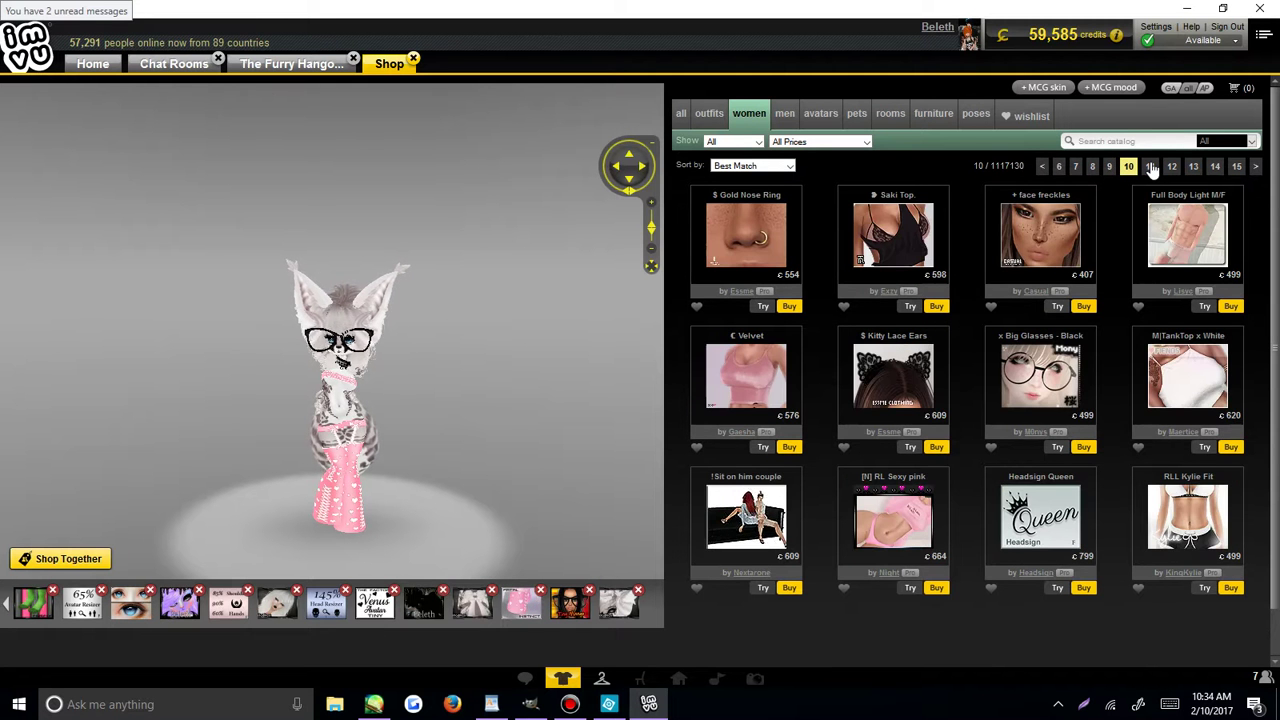
click(1151, 167)
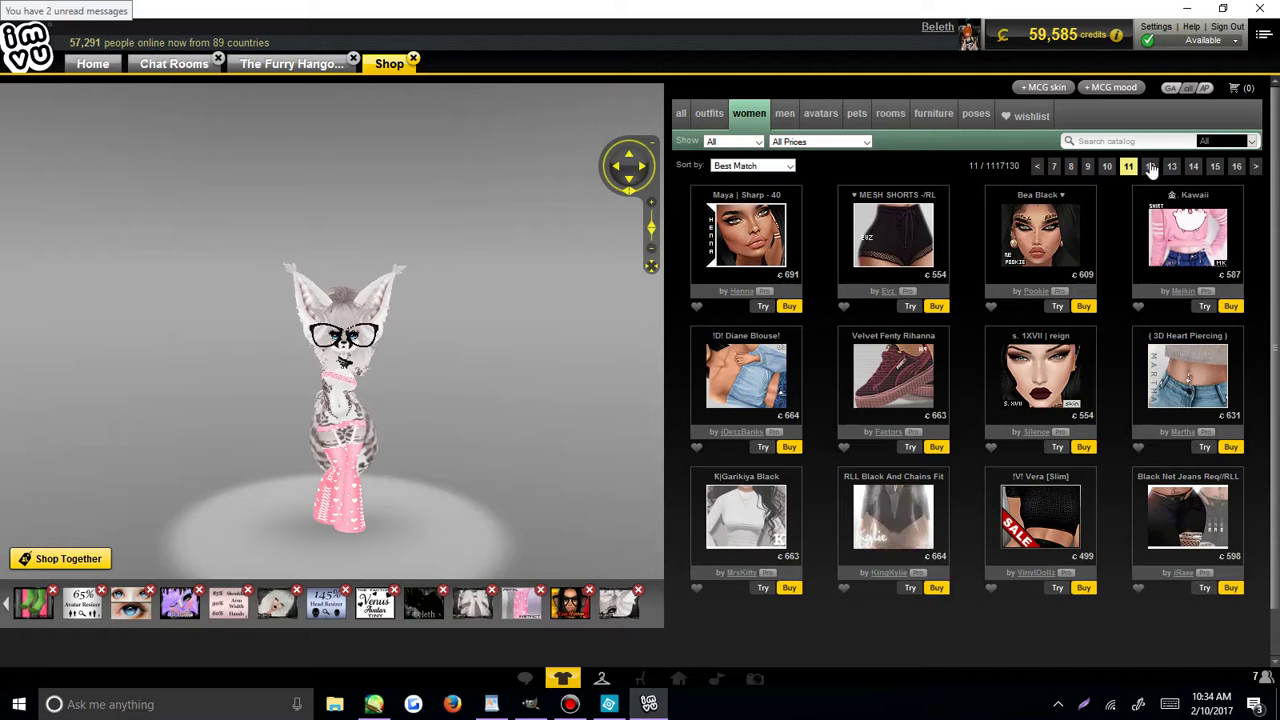
click(1151, 167)
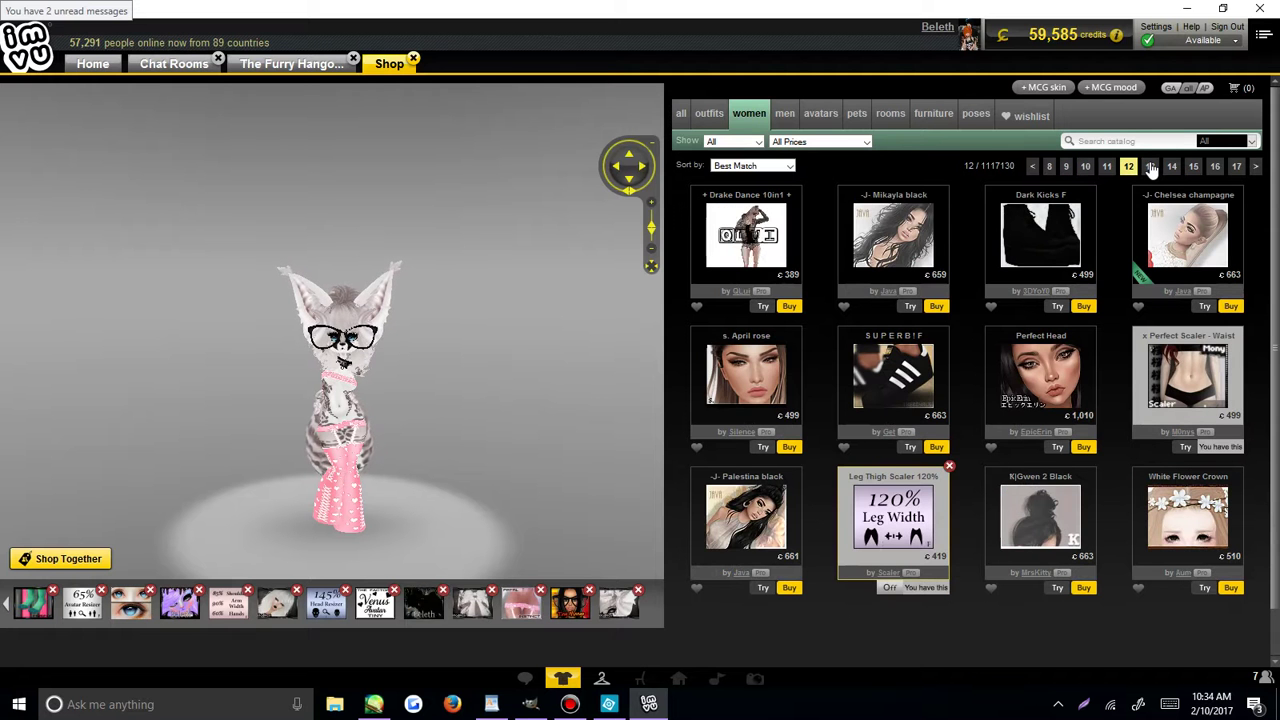
click(1151, 167)
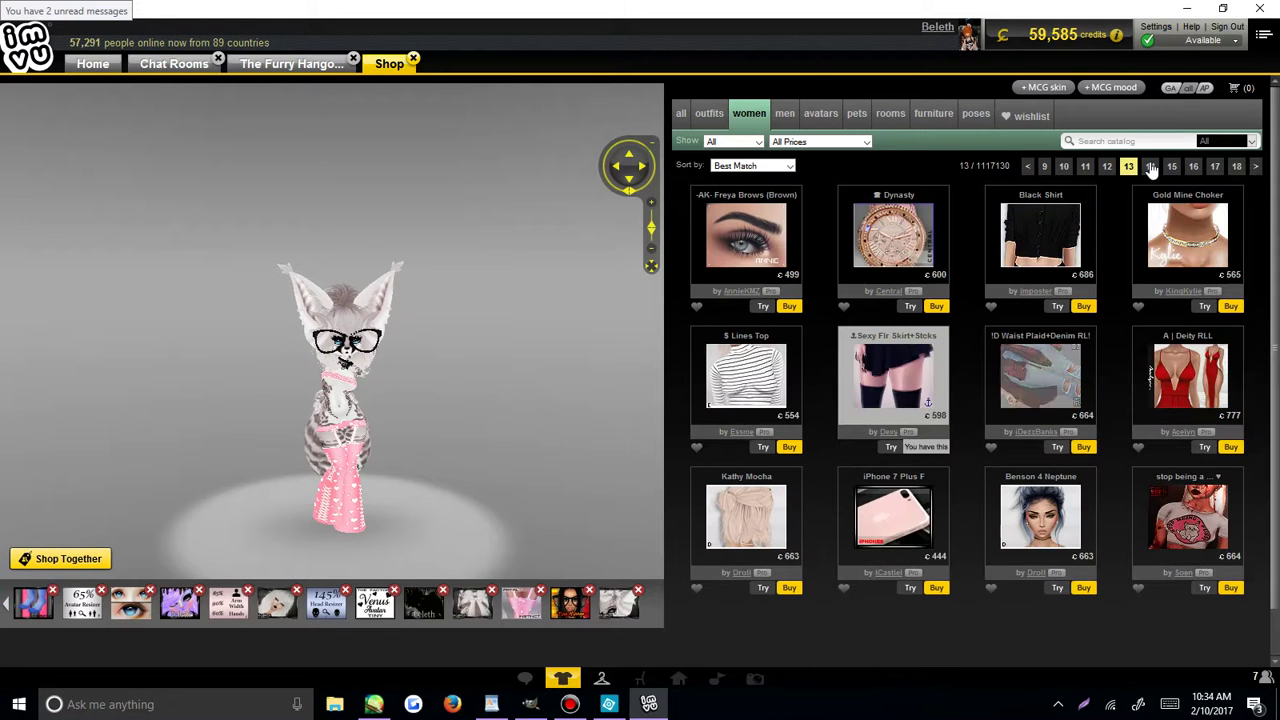
click(1151, 167)
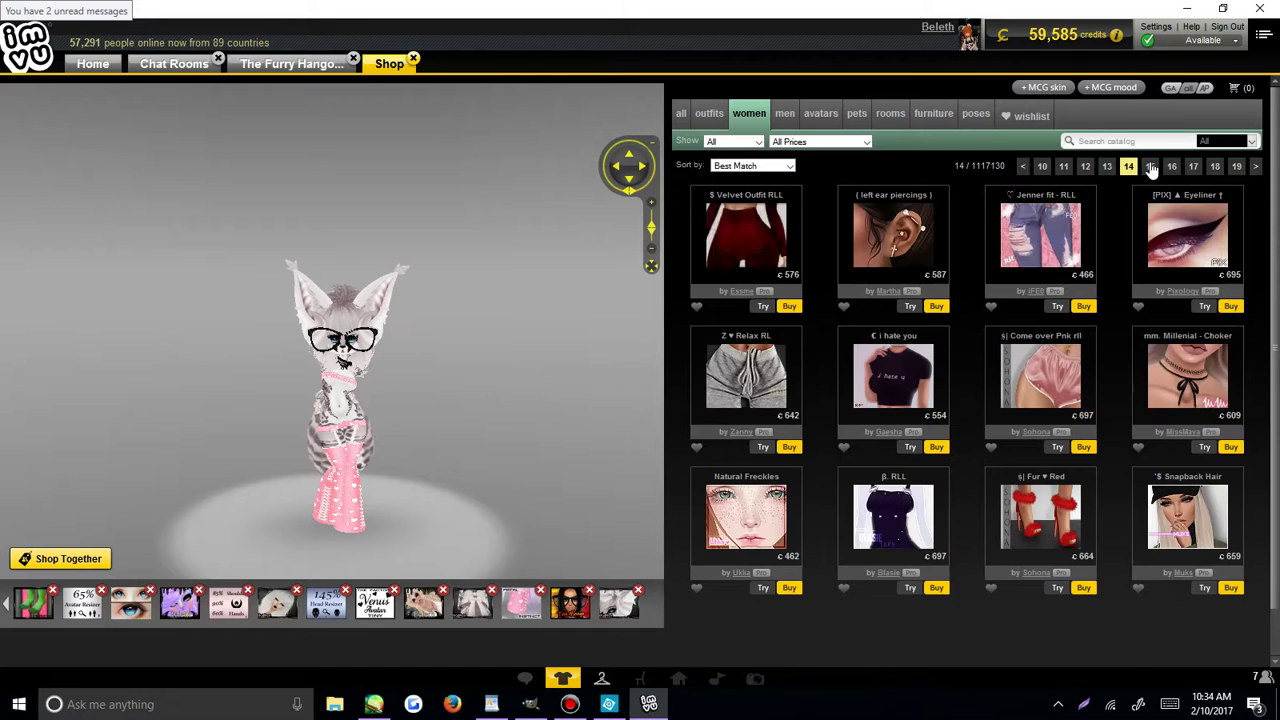
click(1151, 167)
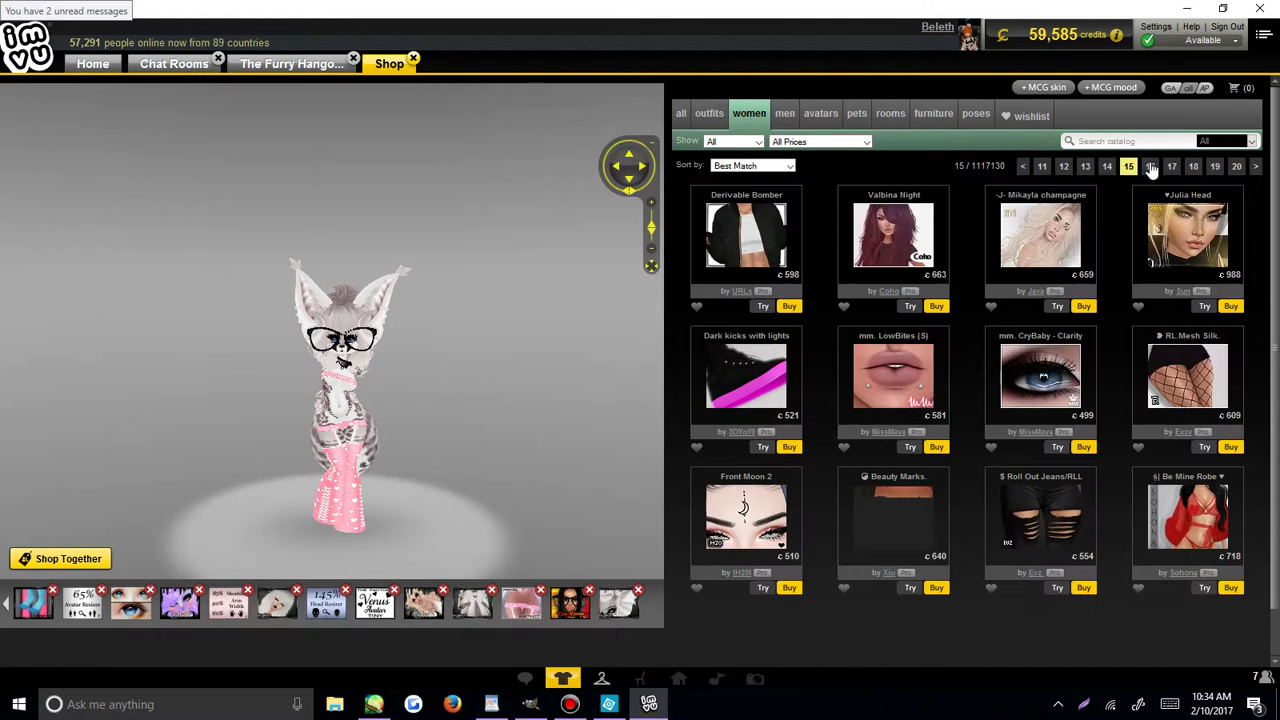
click(1151, 167)
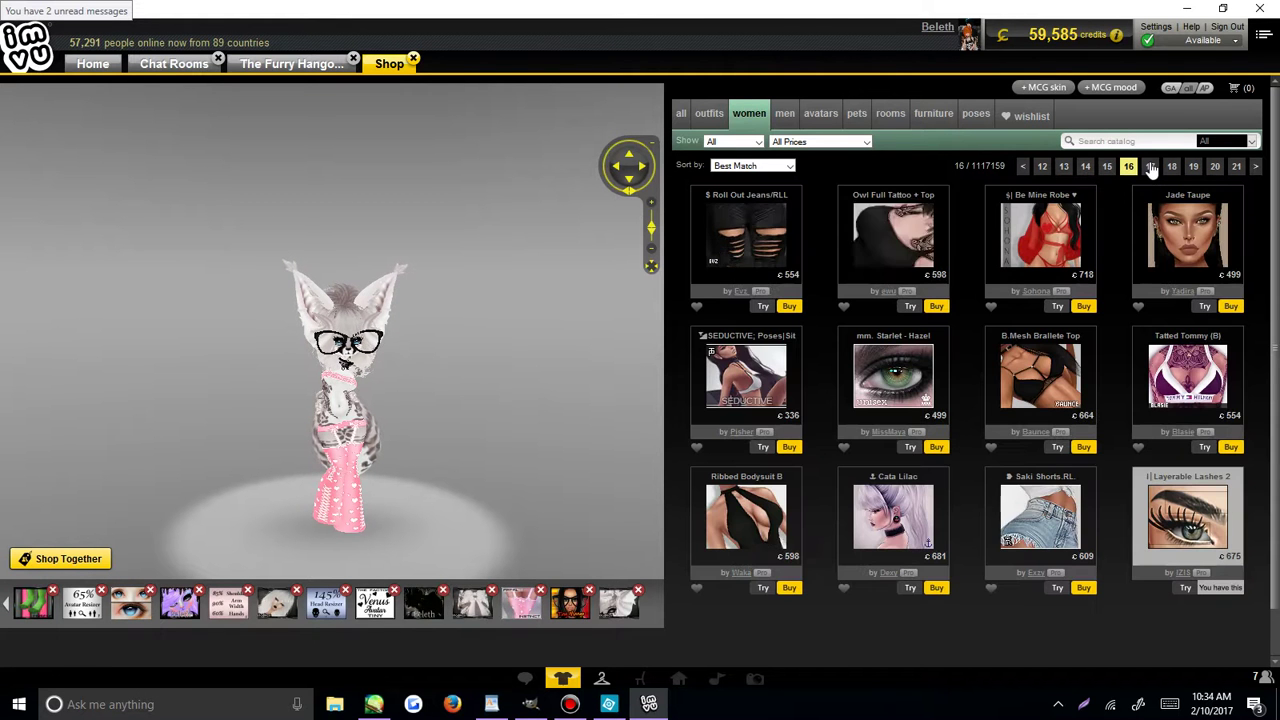
click(1151, 167)
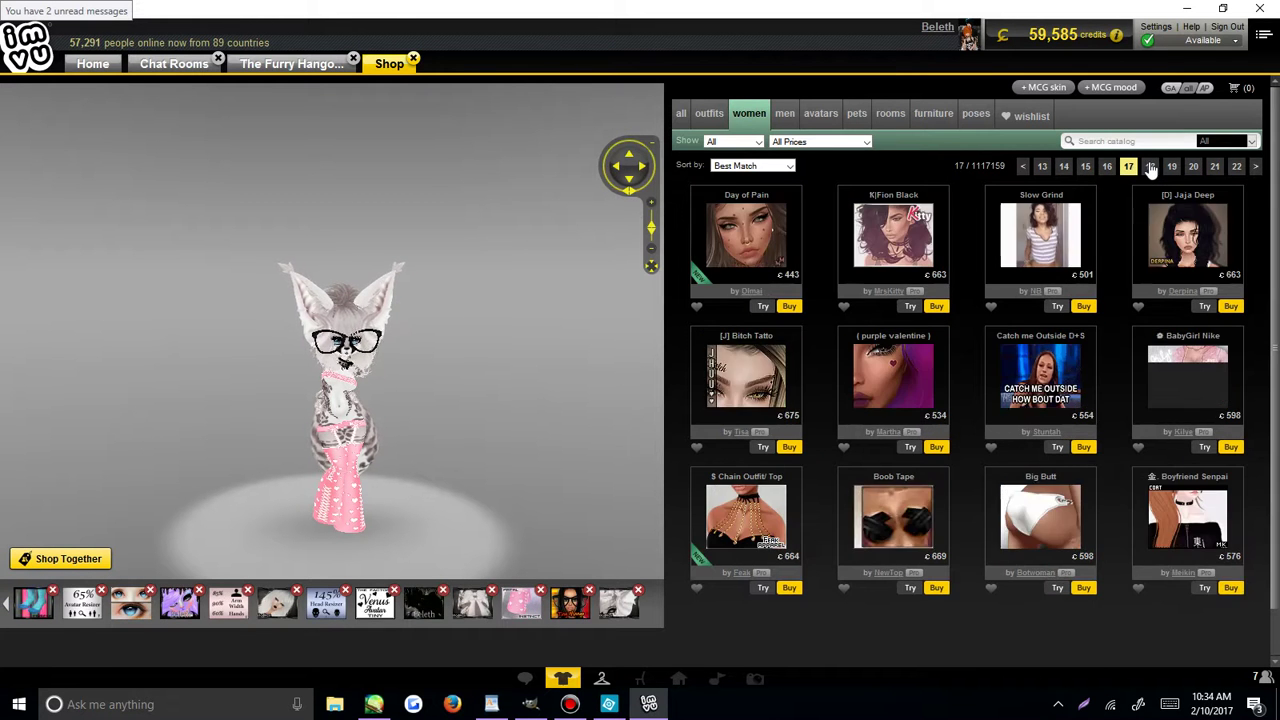
Filter the women's catalog to Tops and browse the first four pages, ending on page 3.
click(733, 142)
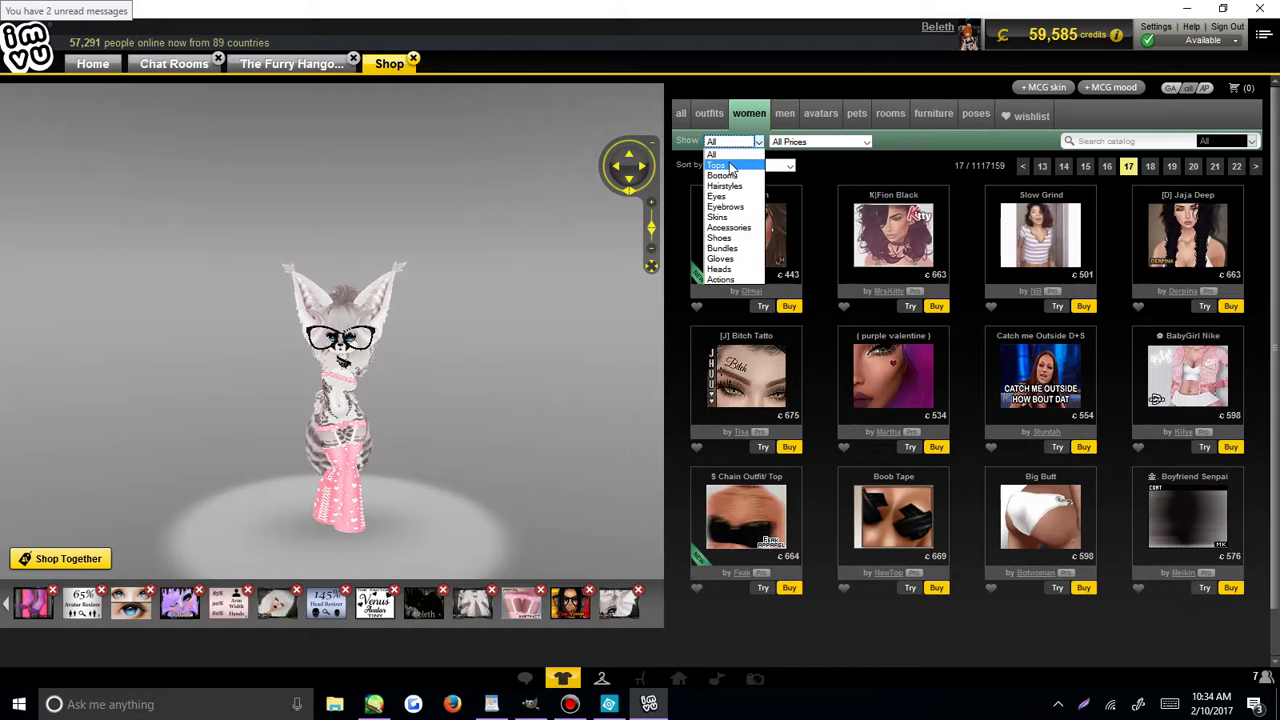
click(725, 165)
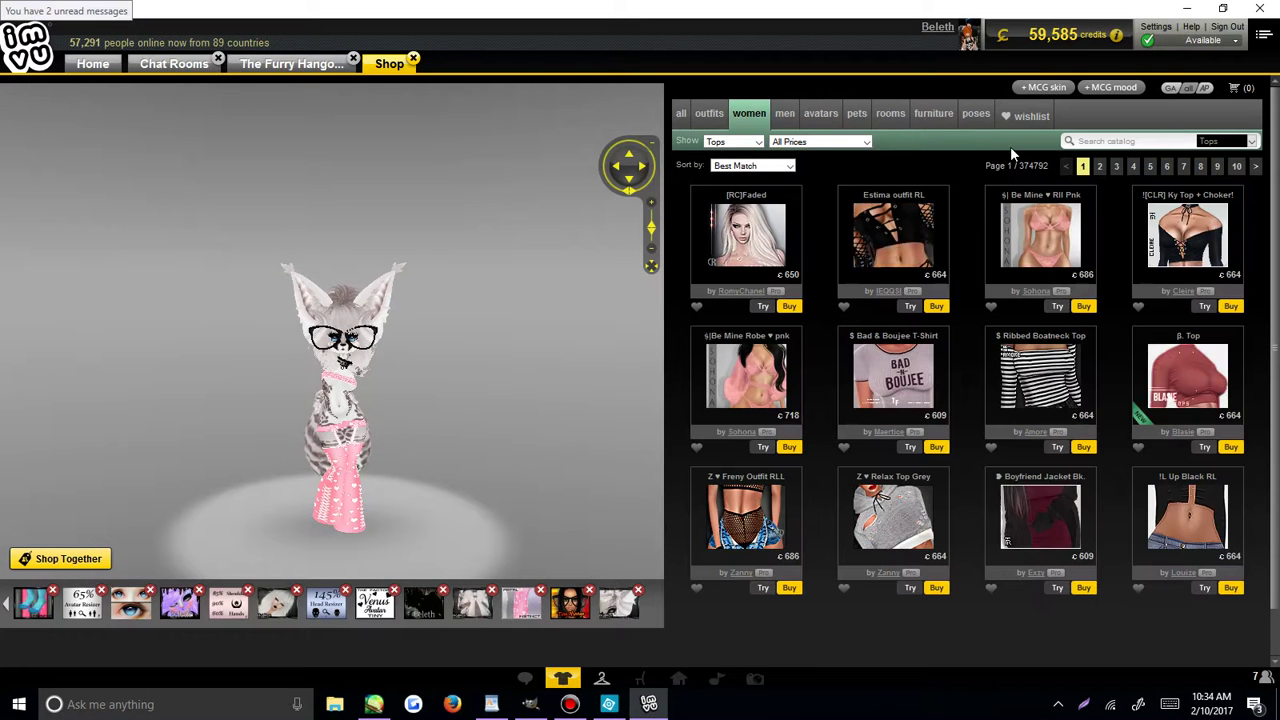
click(1100, 167)
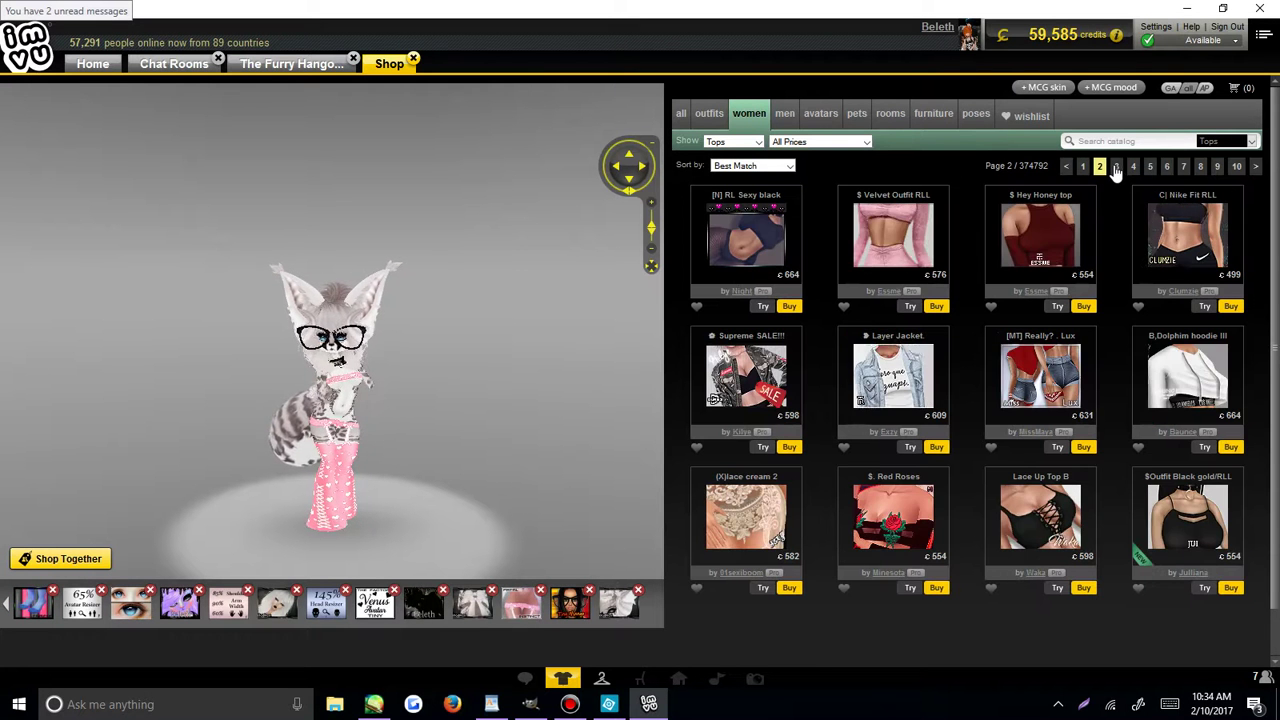
click(1116, 167)
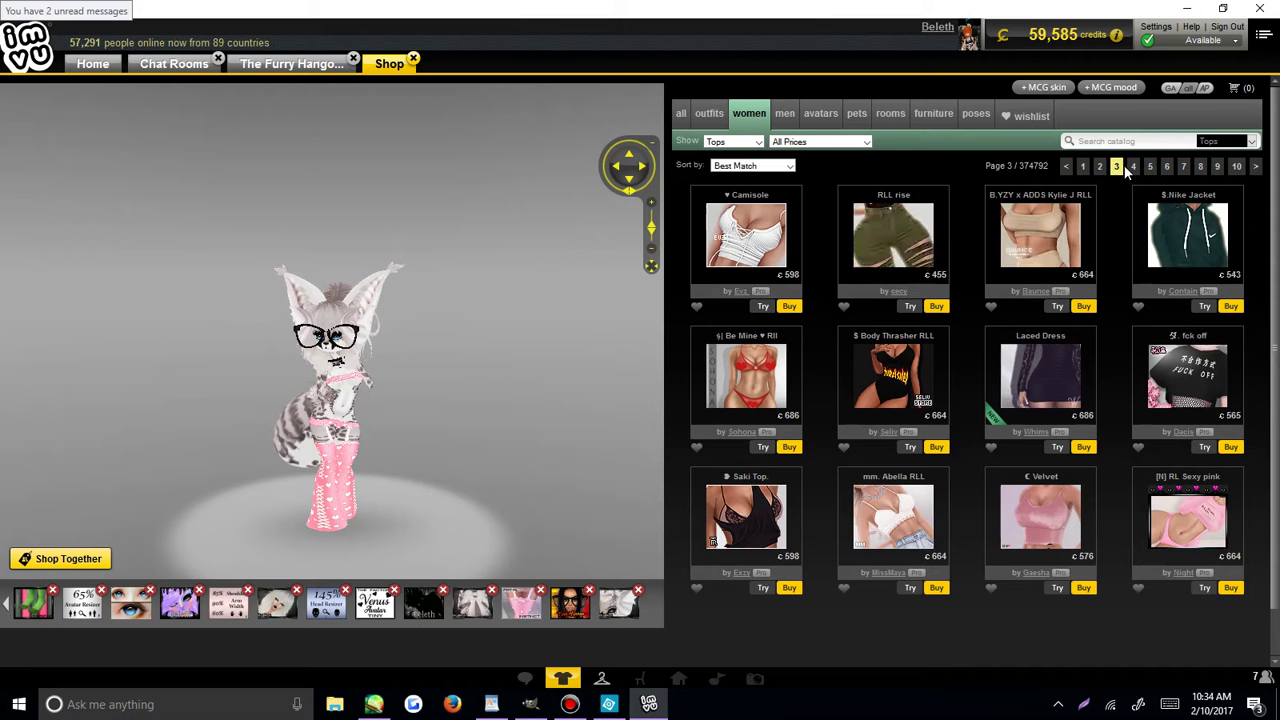
click(1133, 167)
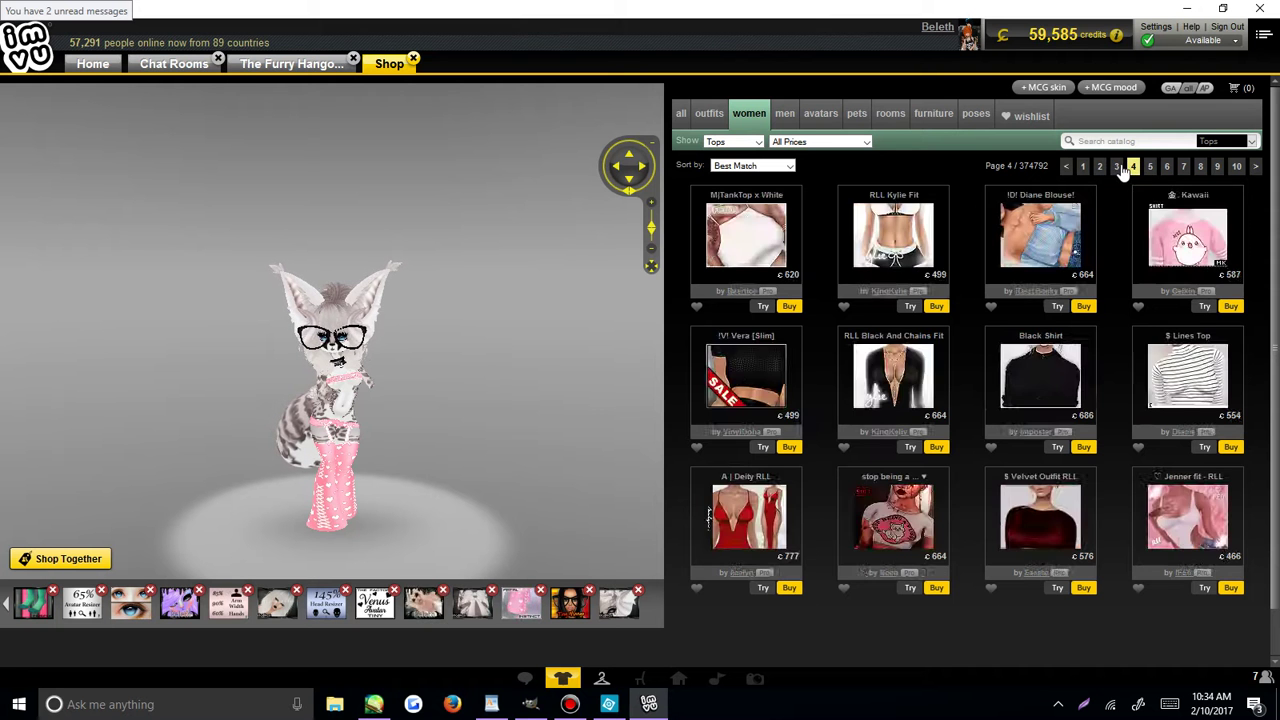
click(1117, 167)
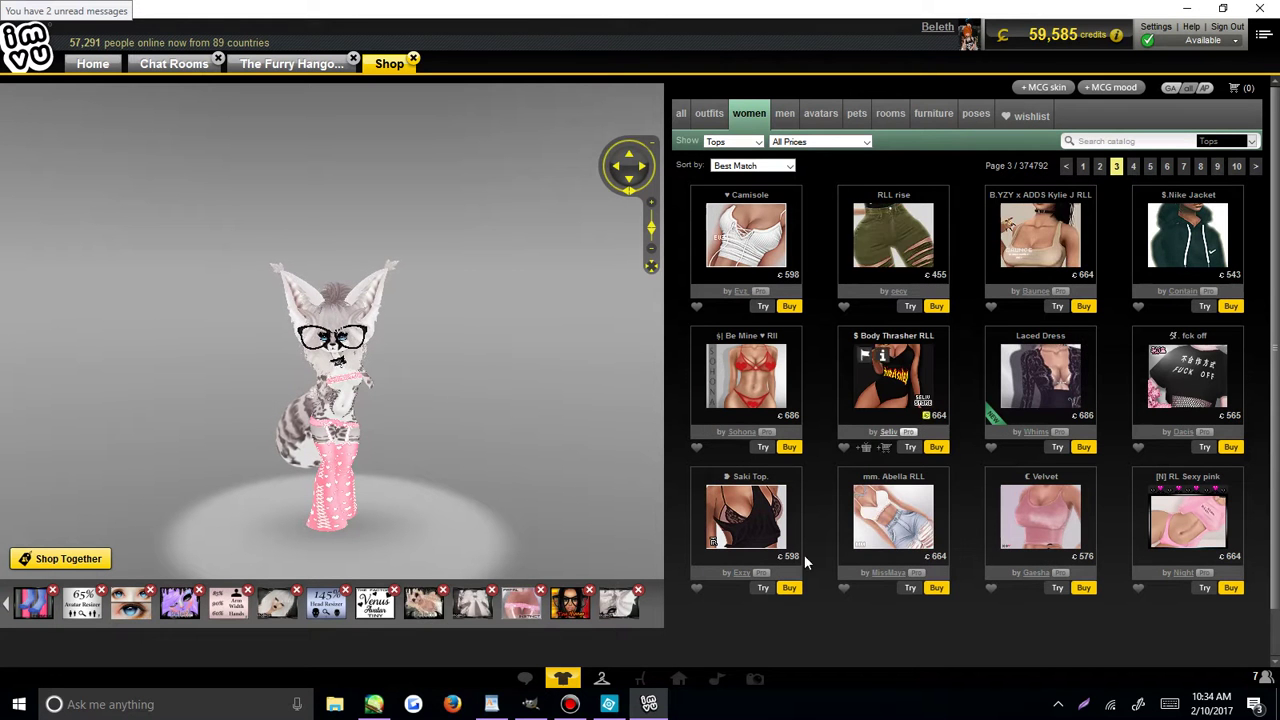
Open the full product page of Saki Top. and go to #Lazy look, the product it is derived from, down to its creator tools.
click(738, 499)
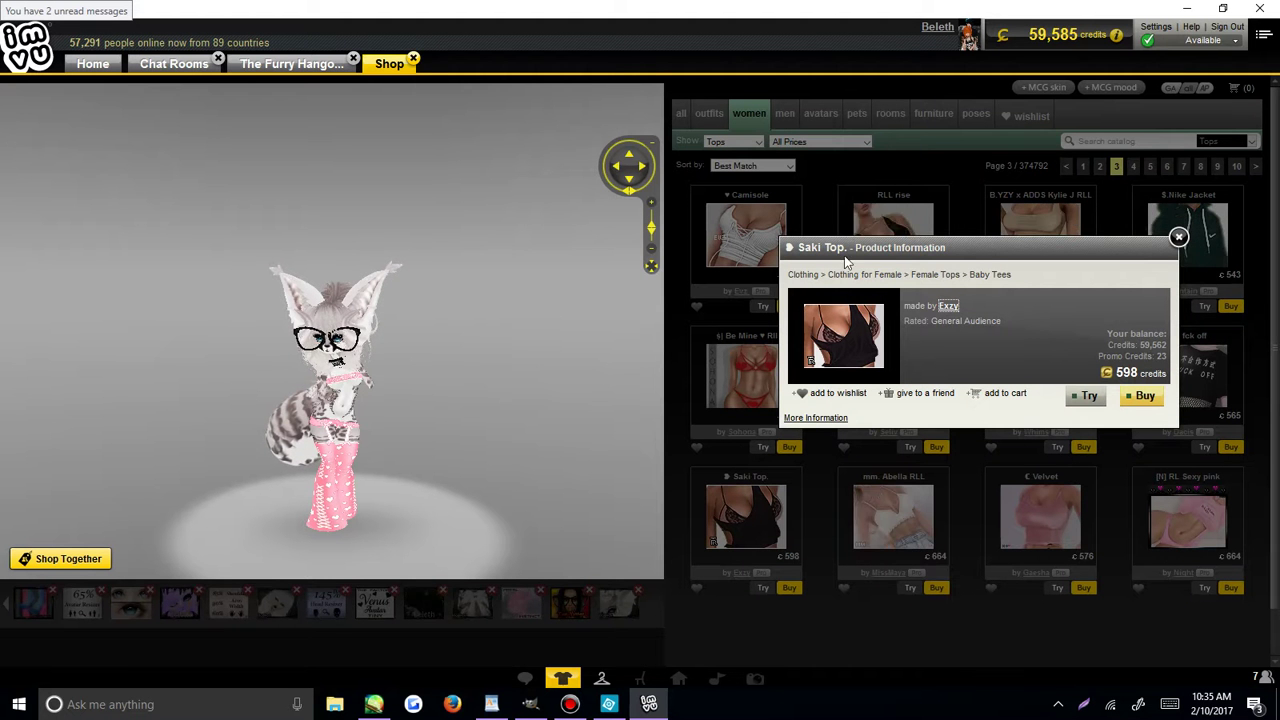
click(815, 418)
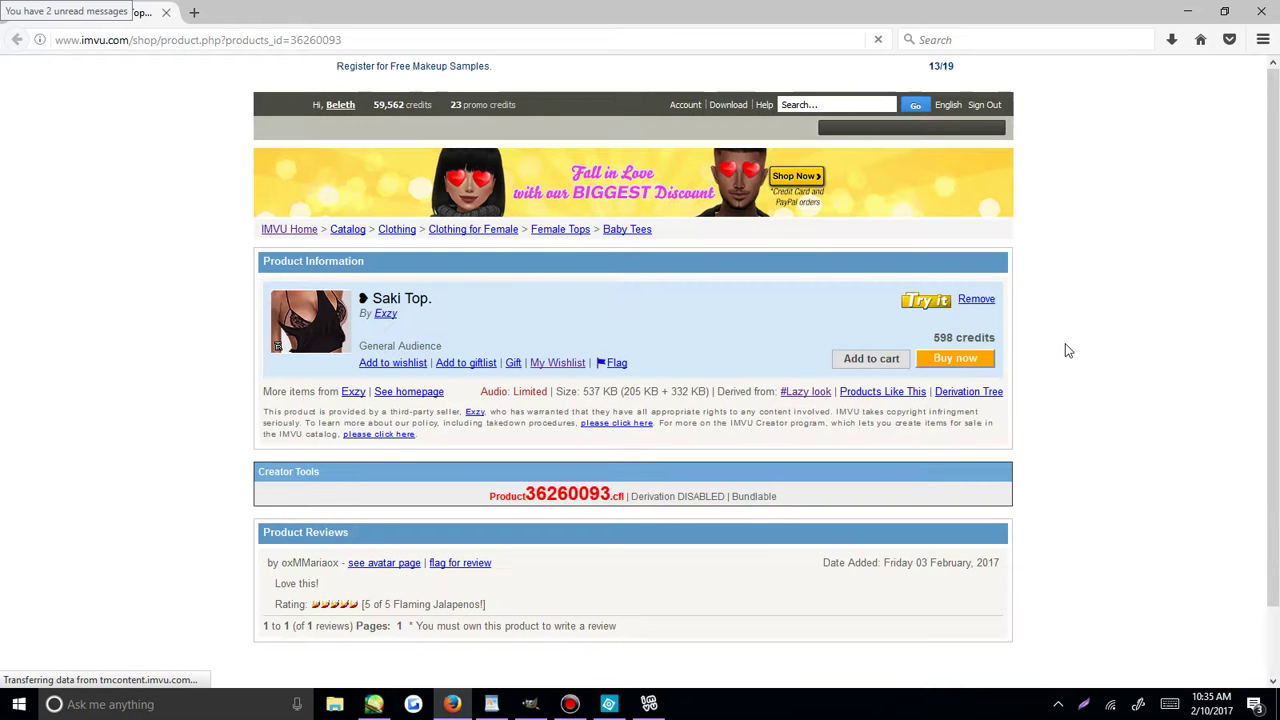
click(790, 395)
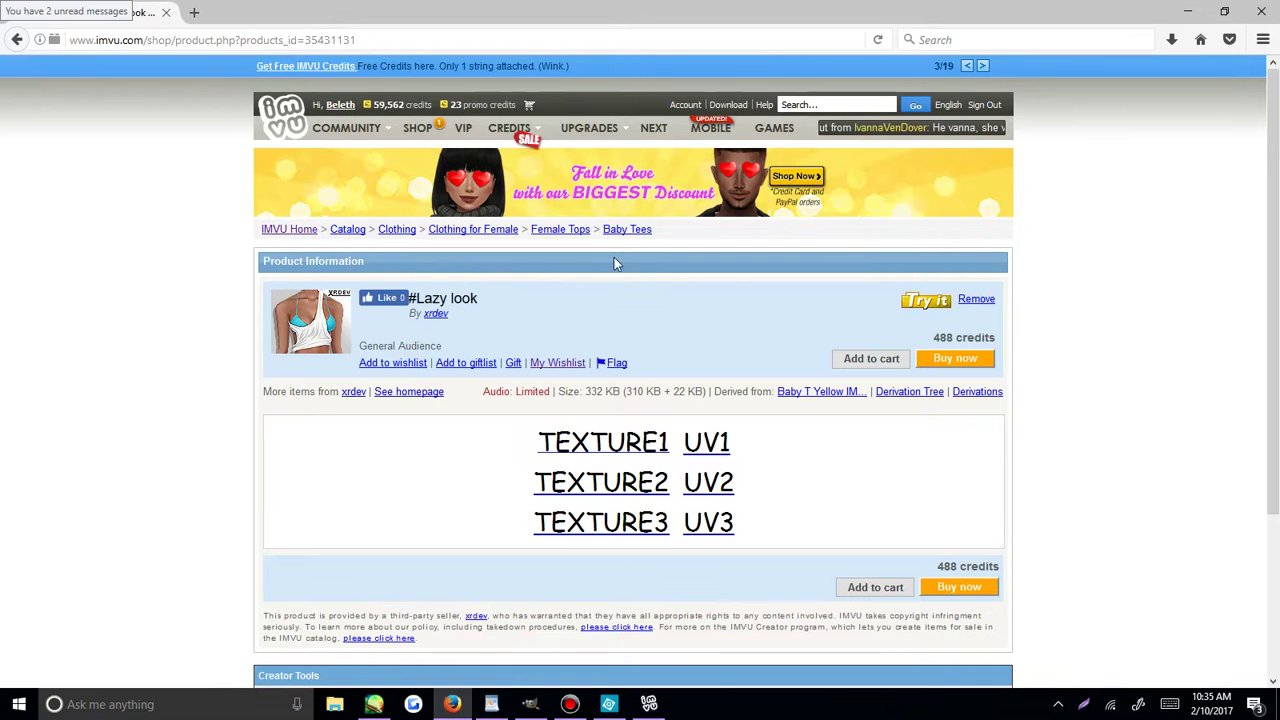
scroll(826, 307, down, 3)
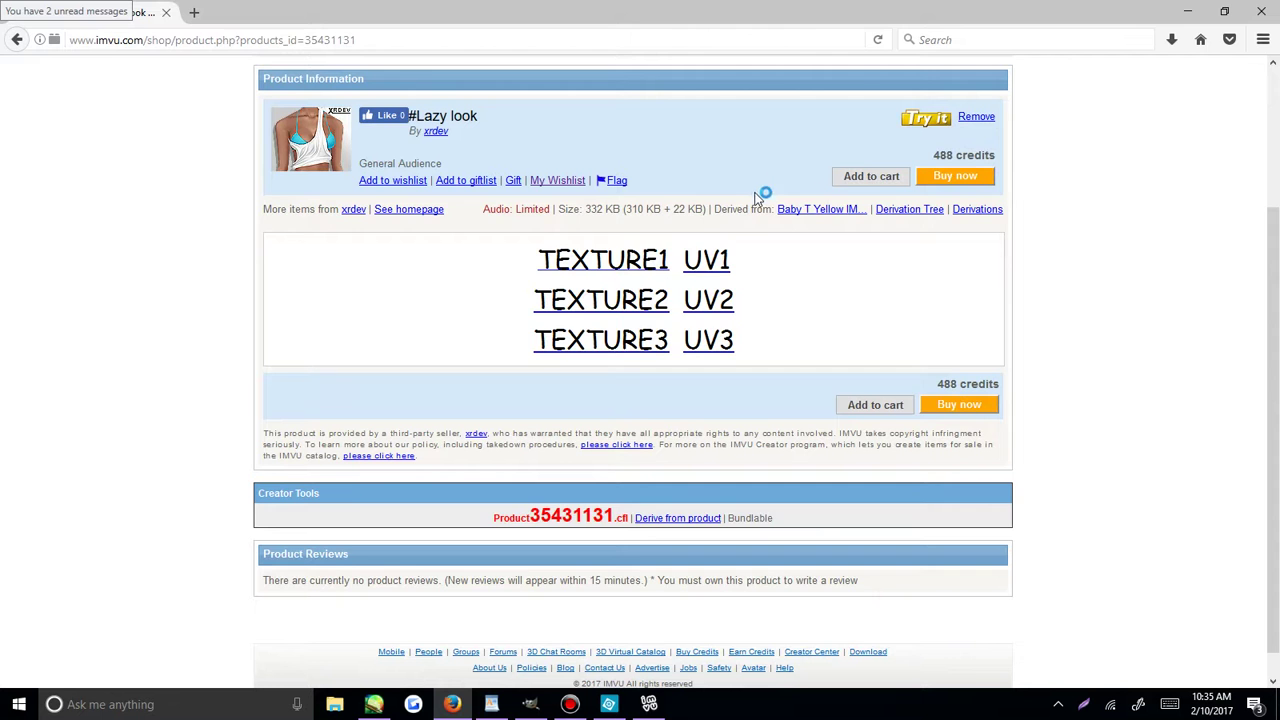
Switch to the IMVU editor and examine the derived top on the avatar up close from several angles.
key(alt+Tab)
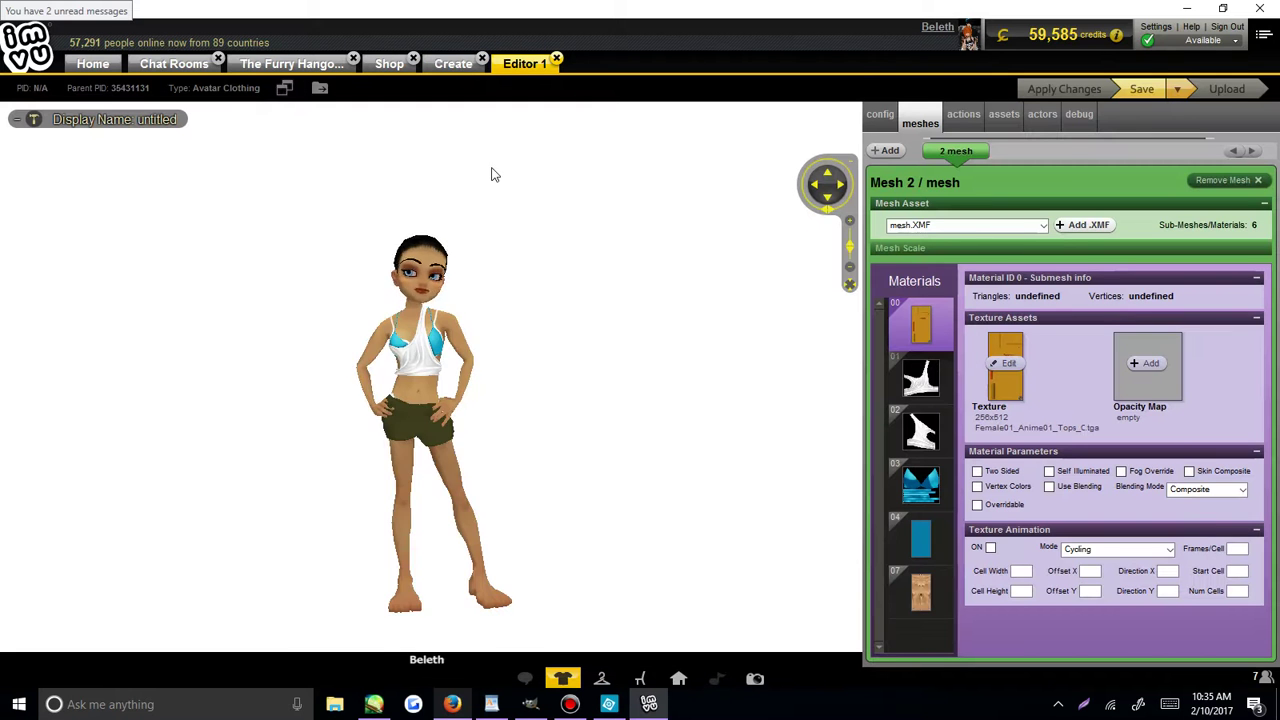
scroll(630, 427, up, 8)
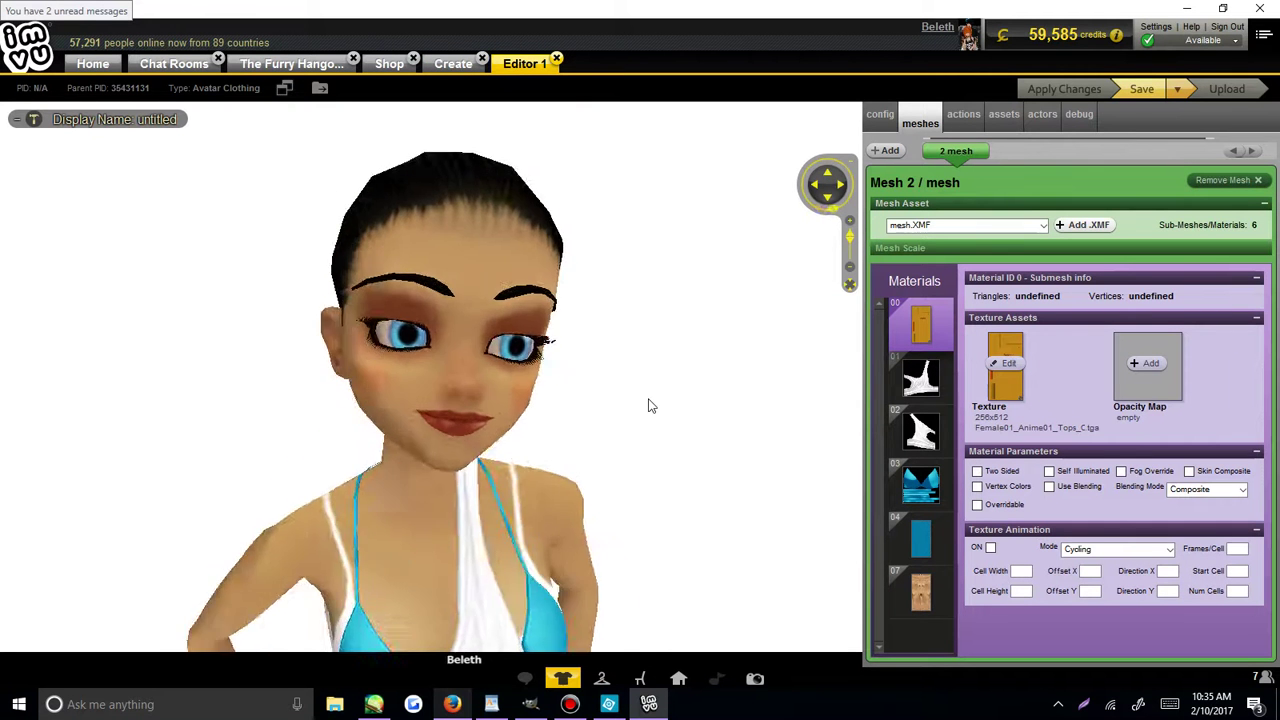
drag(661, 394, 631, 451)
scroll(557, 414, down, 5)
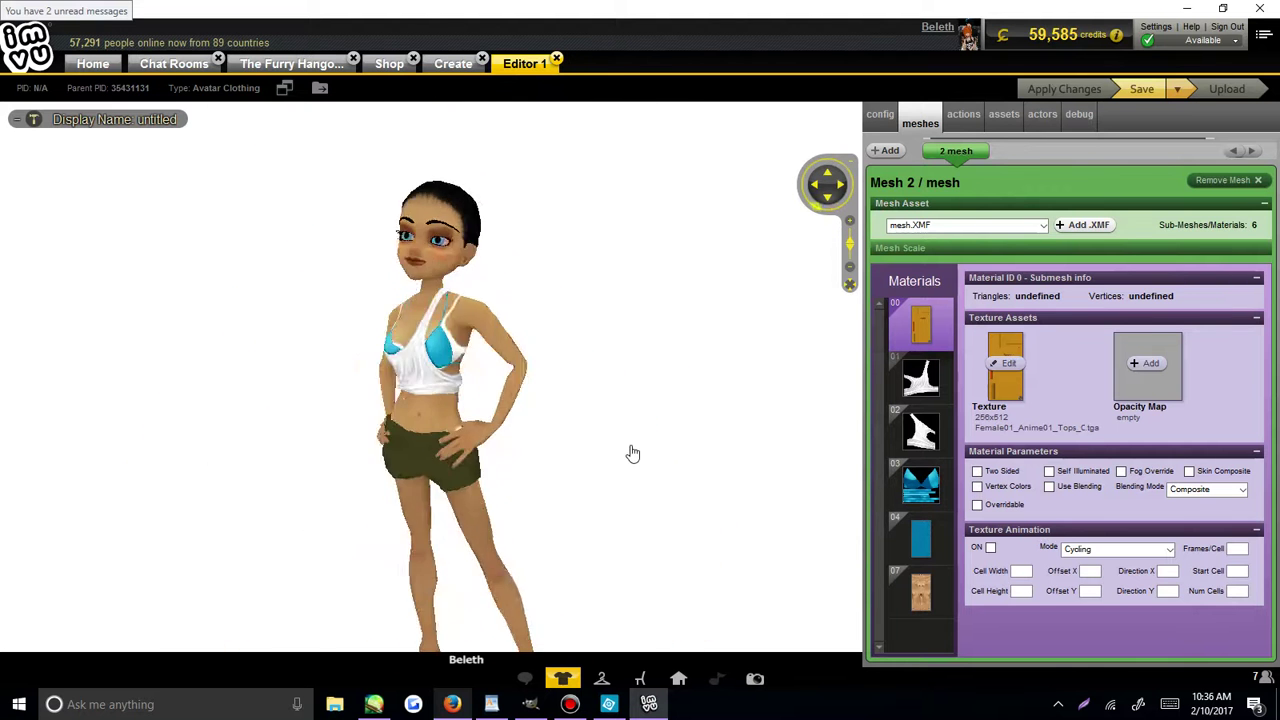
scroll(661, 439, up, 4)
scroll(661, 439, up, 5)
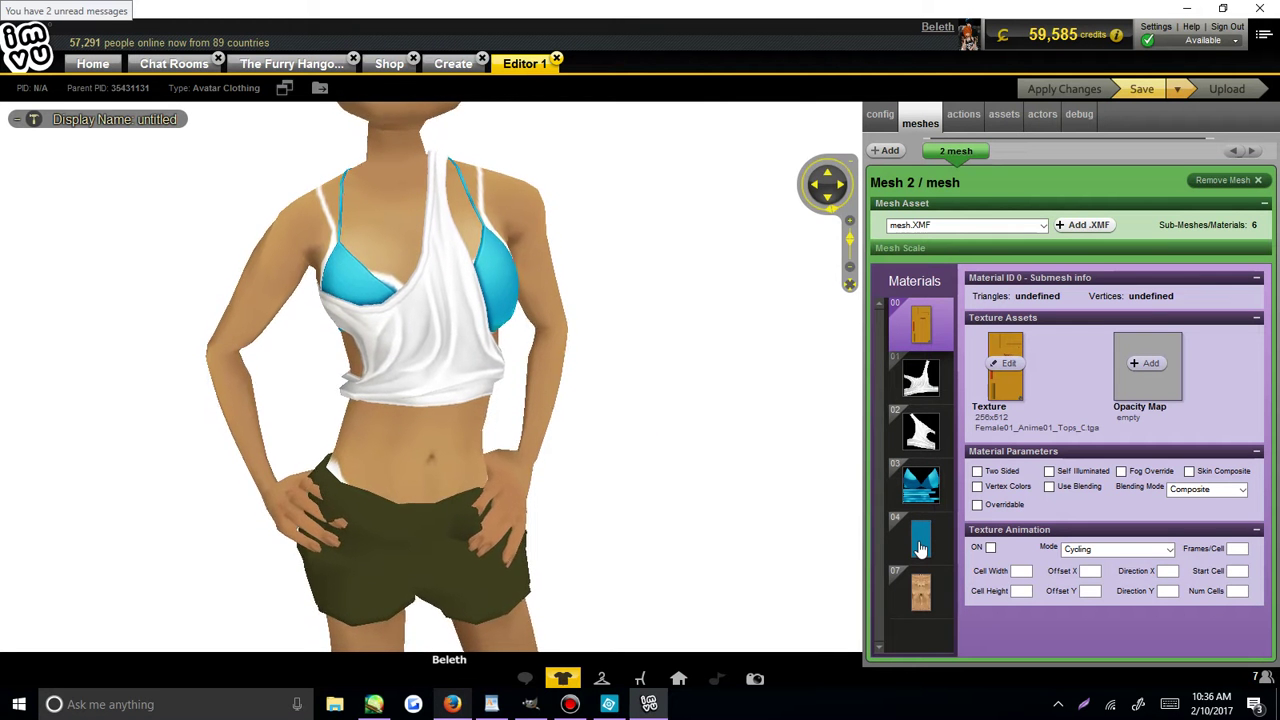
scroll(480, 349, up, 3)
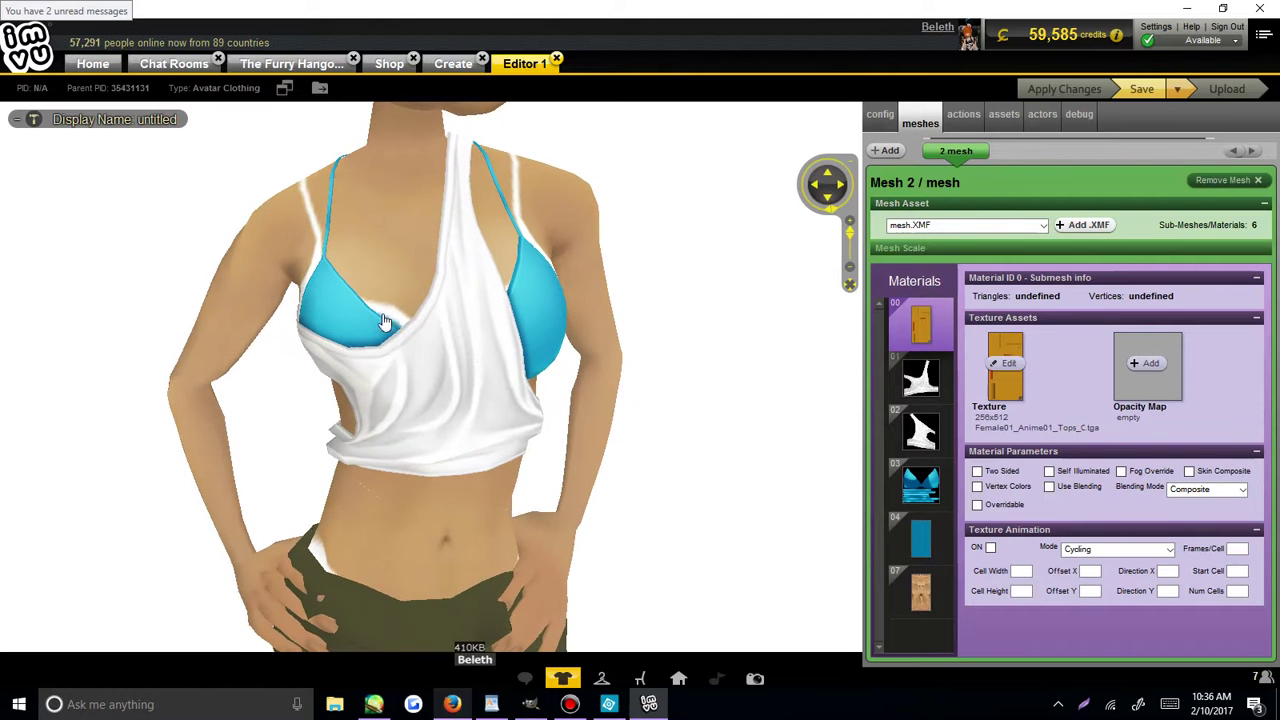
drag(474, 320, 415, 291)
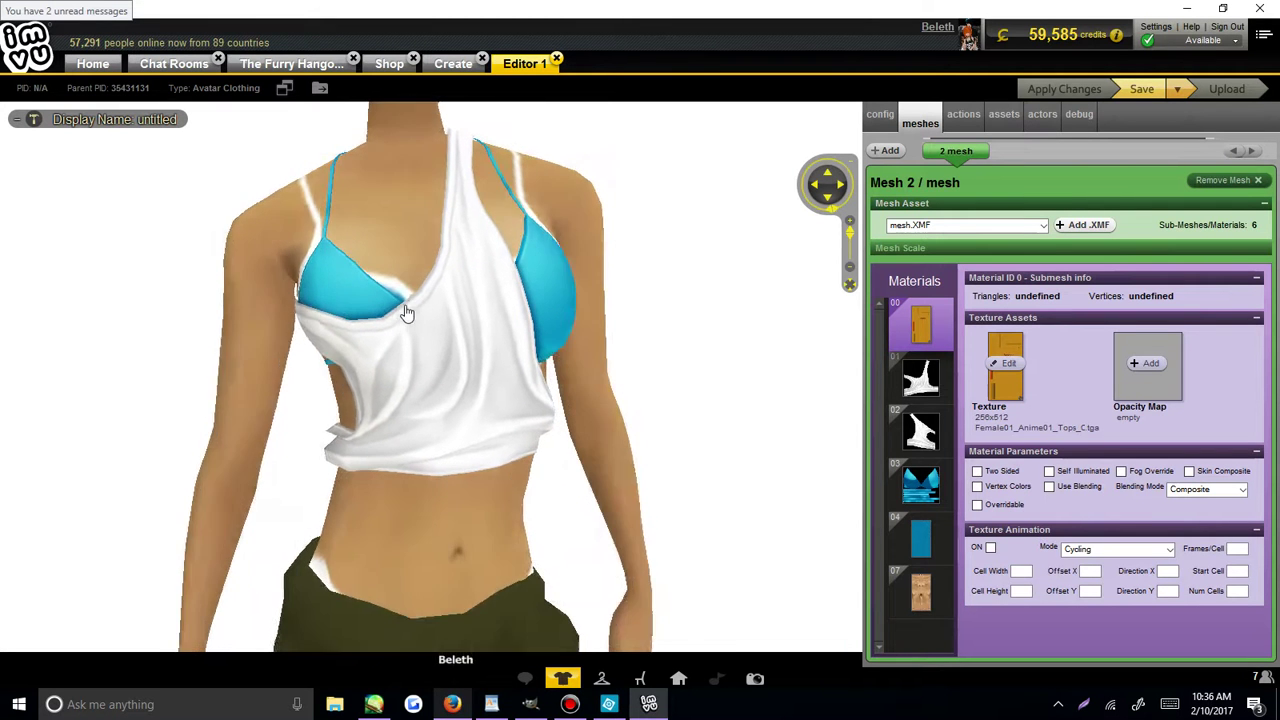
drag(407, 313, 385, 305)
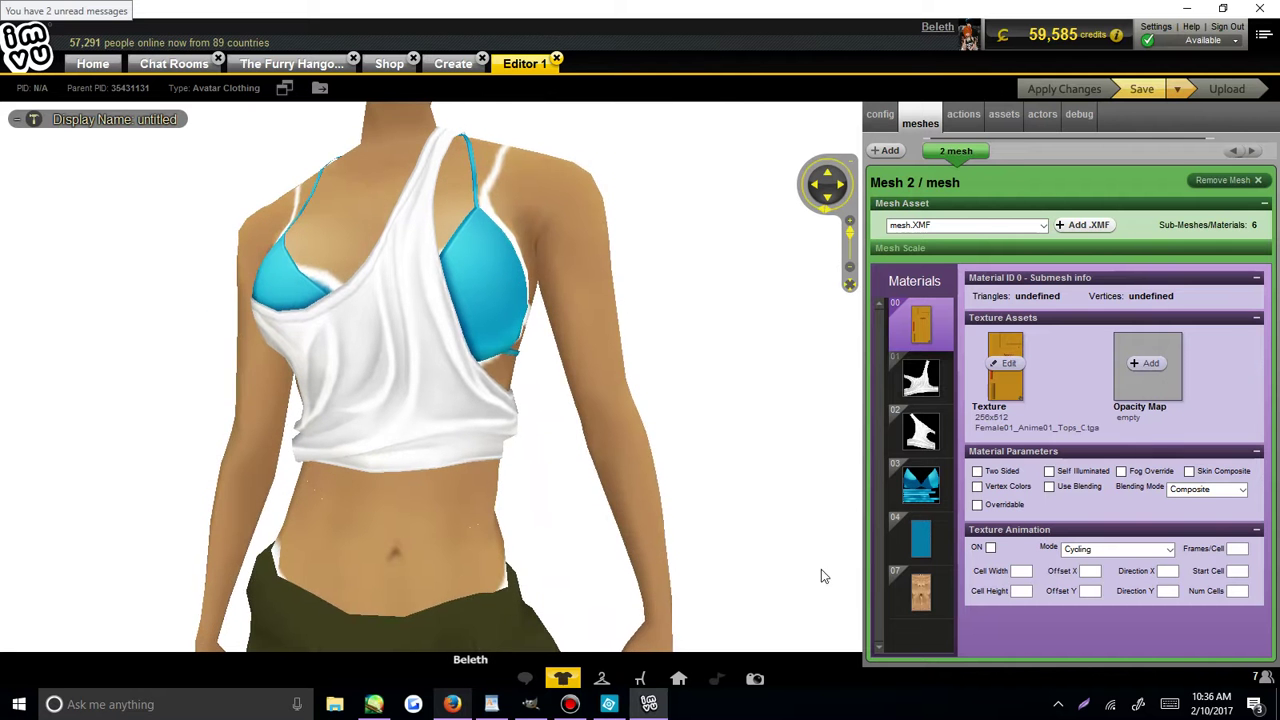
Inspect the mesh's materials 03, 01 and 02 to compare the textures of the bikini and the white top.
click(918, 490)
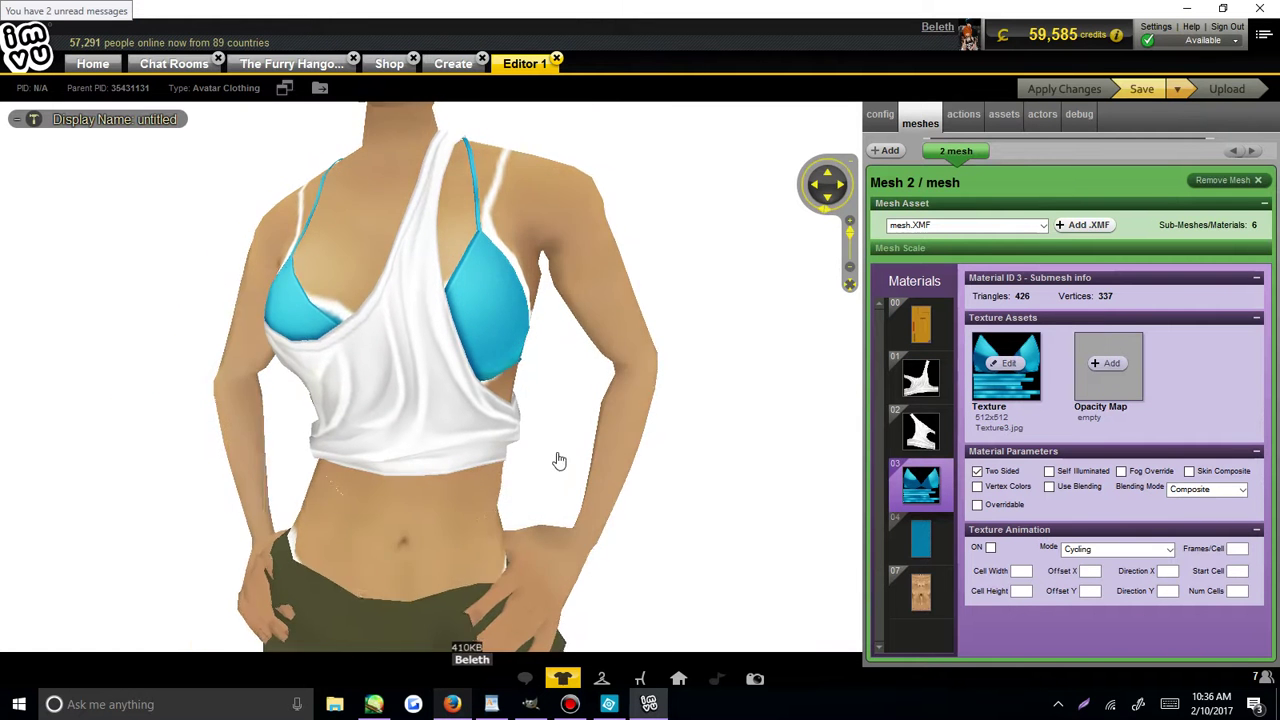
click(921, 398)
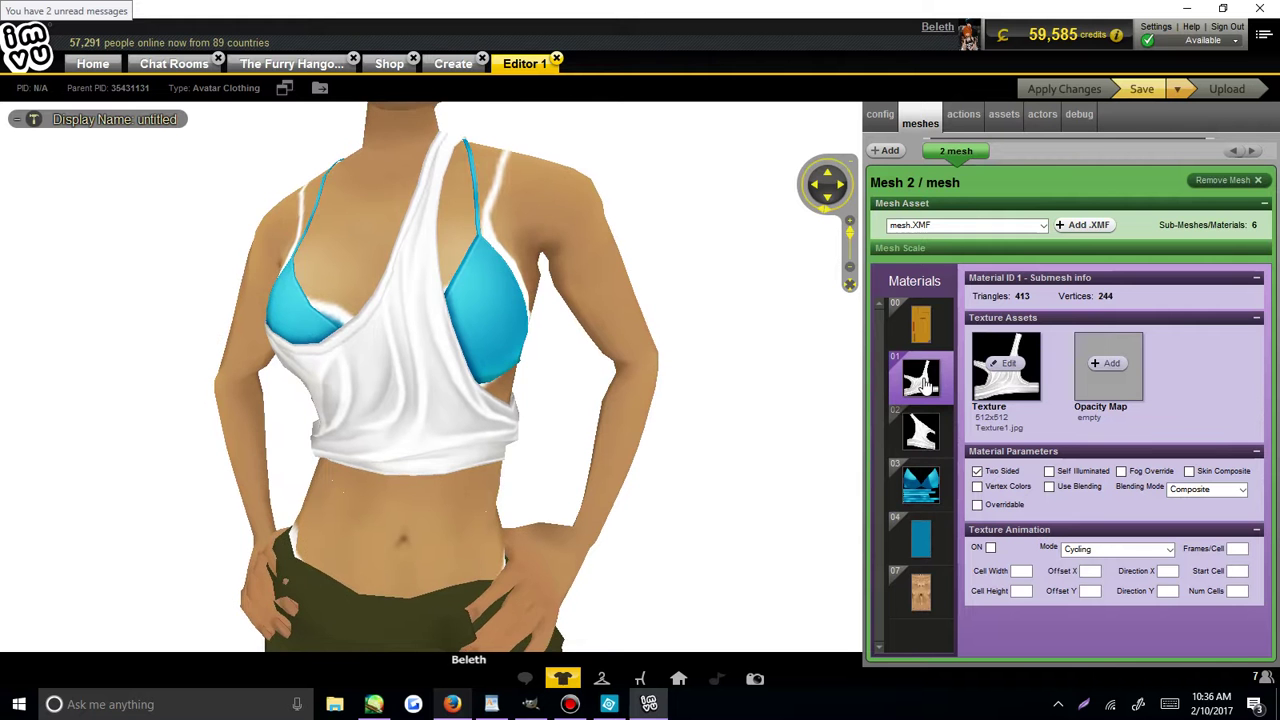
click(924, 435)
click(916, 396)
click(918, 438)
click(912, 398)
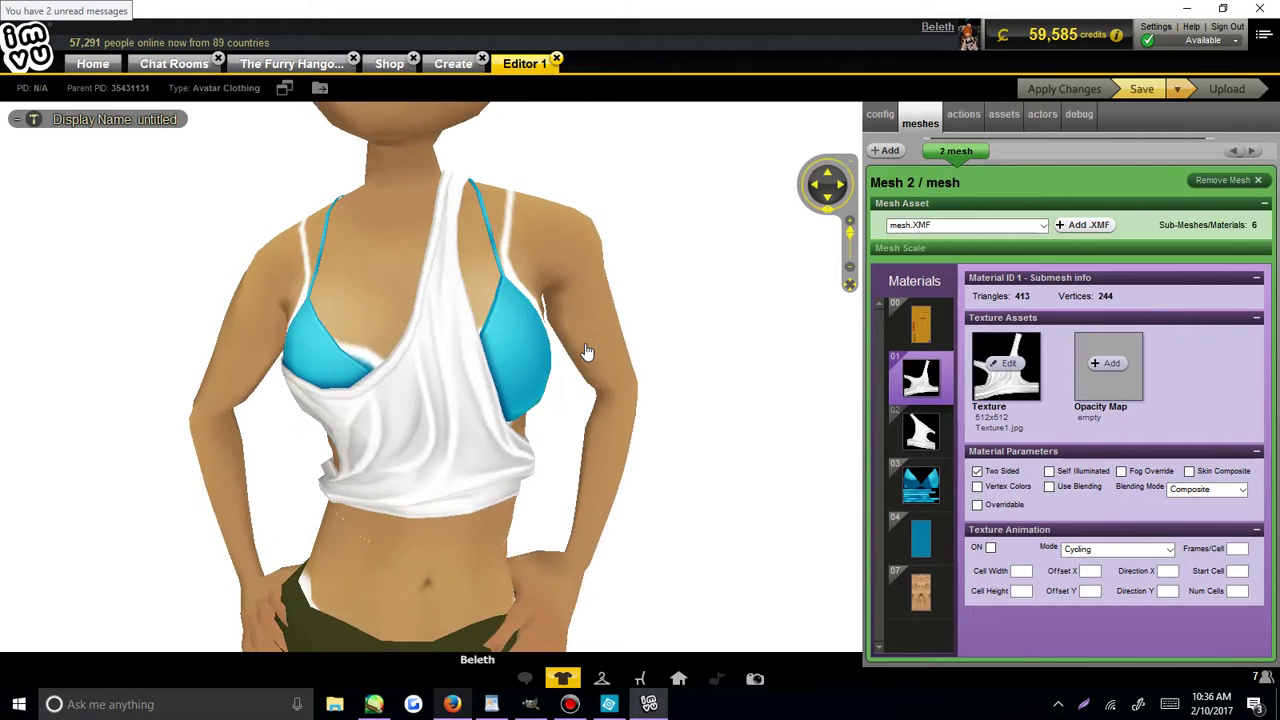
Examine the side and back of the top on the avatar and pick its back piece to identify the material.
drag(560, 343, 609, 341)
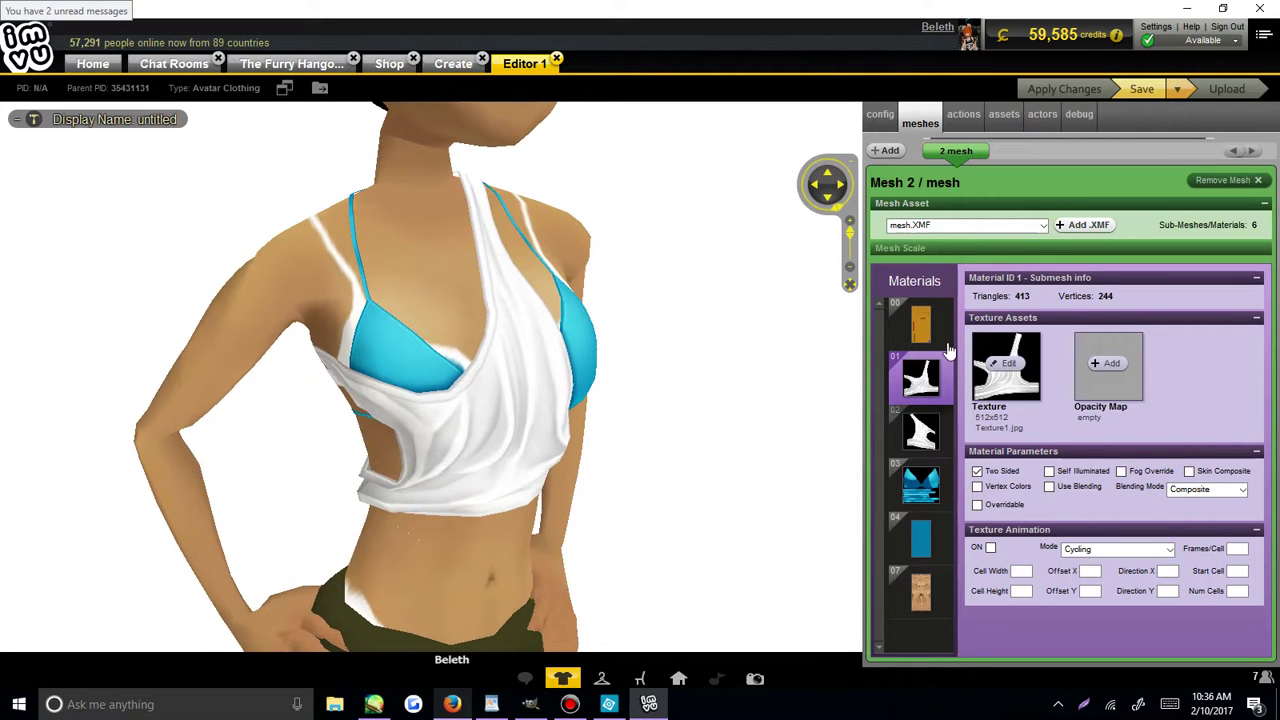
drag(654, 351, 495, 213)
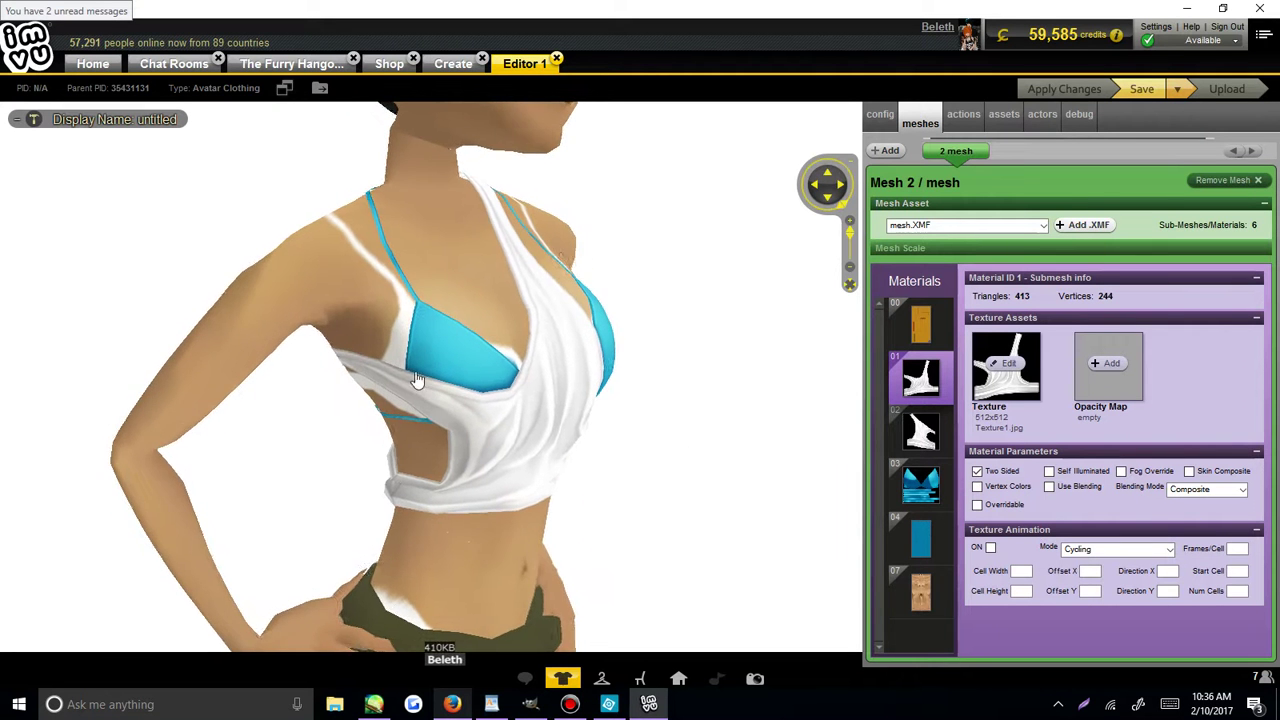
drag(786, 377, 340, 388)
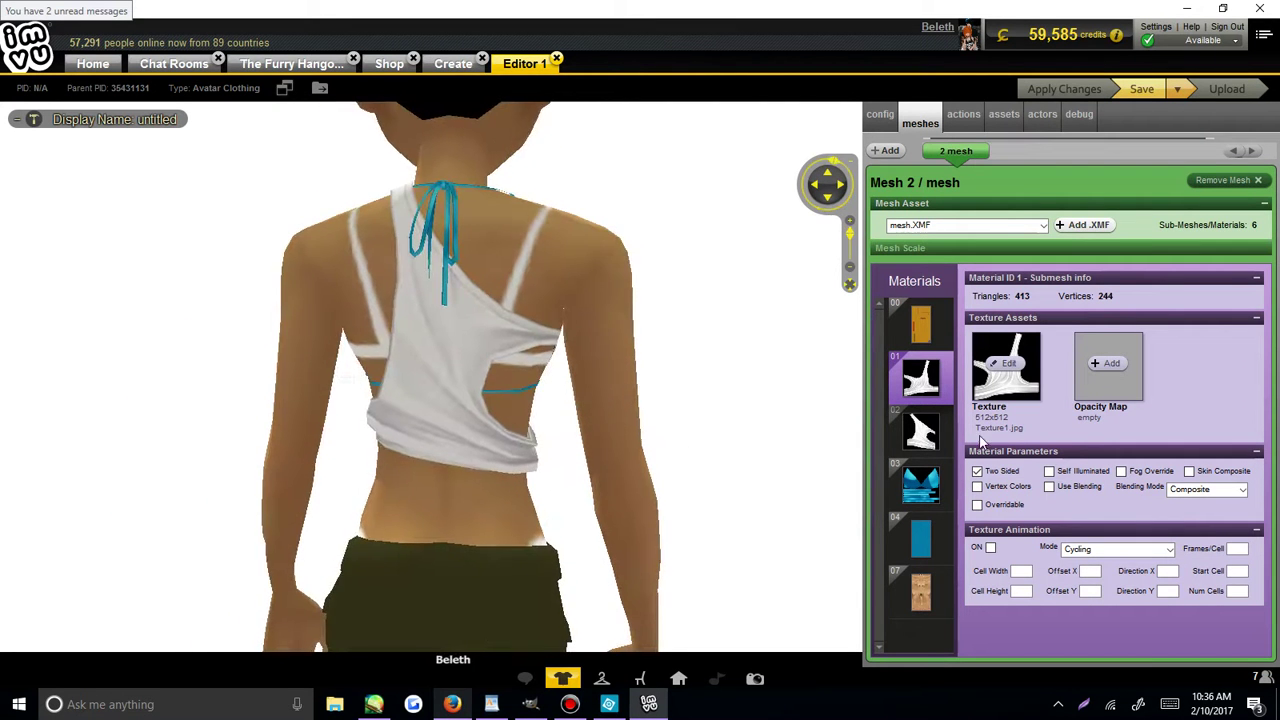
click(500, 280)
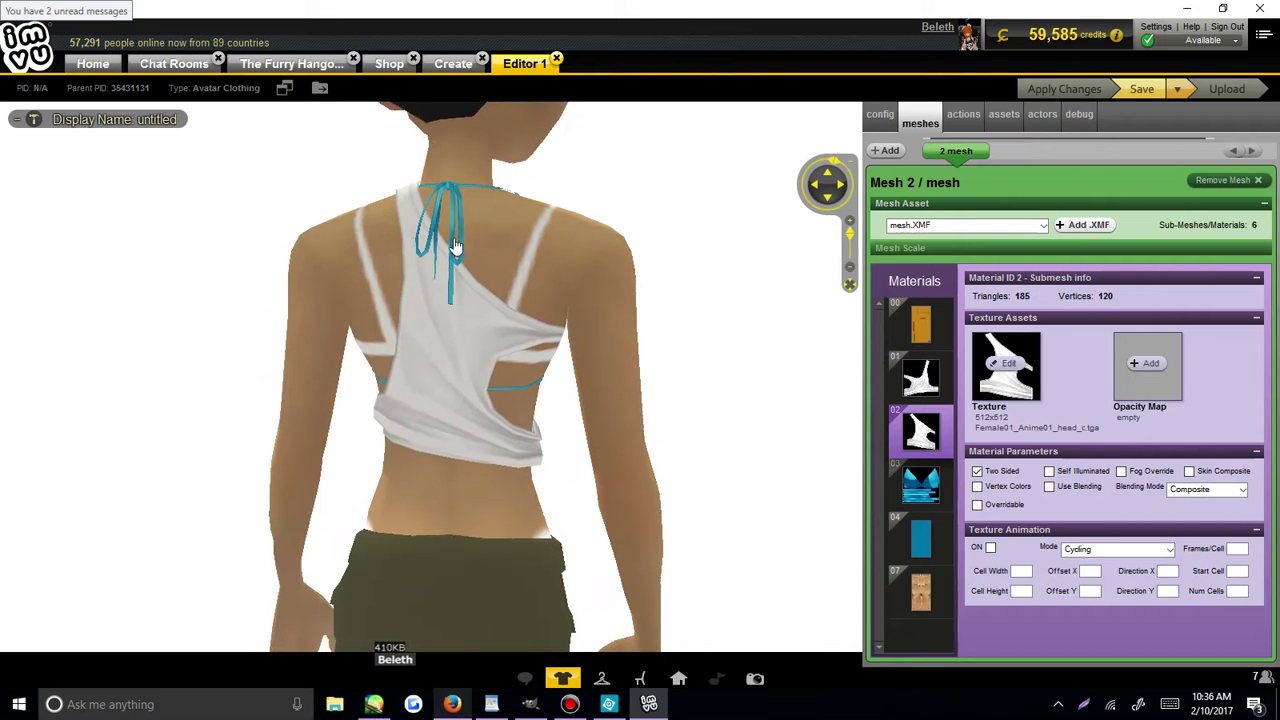
drag(480, 393, 726, 400)
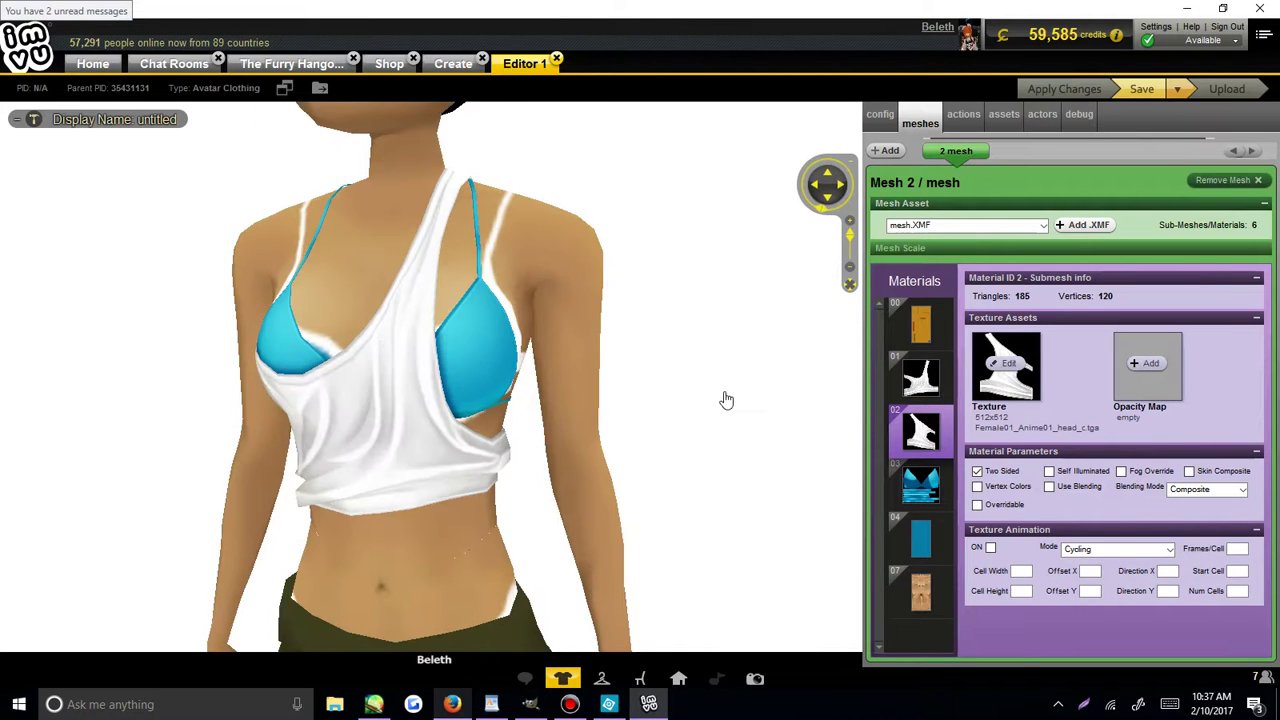
click(921, 378)
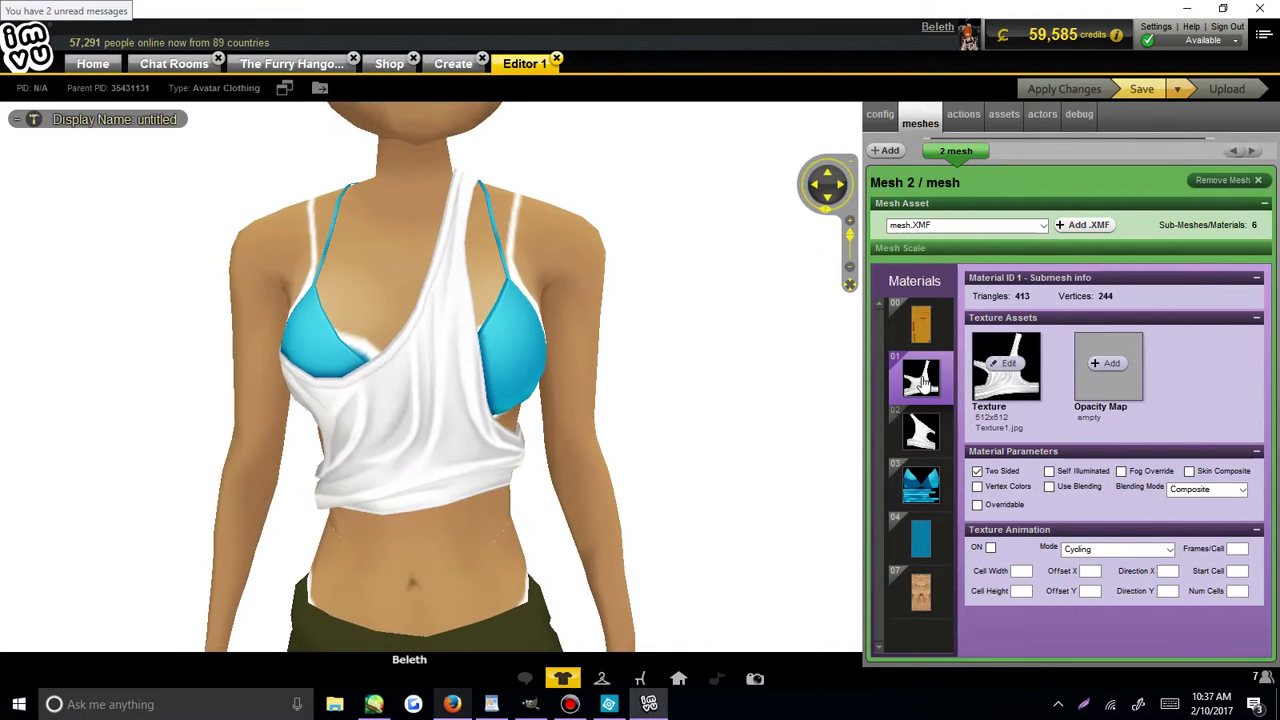
click(1003, 367)
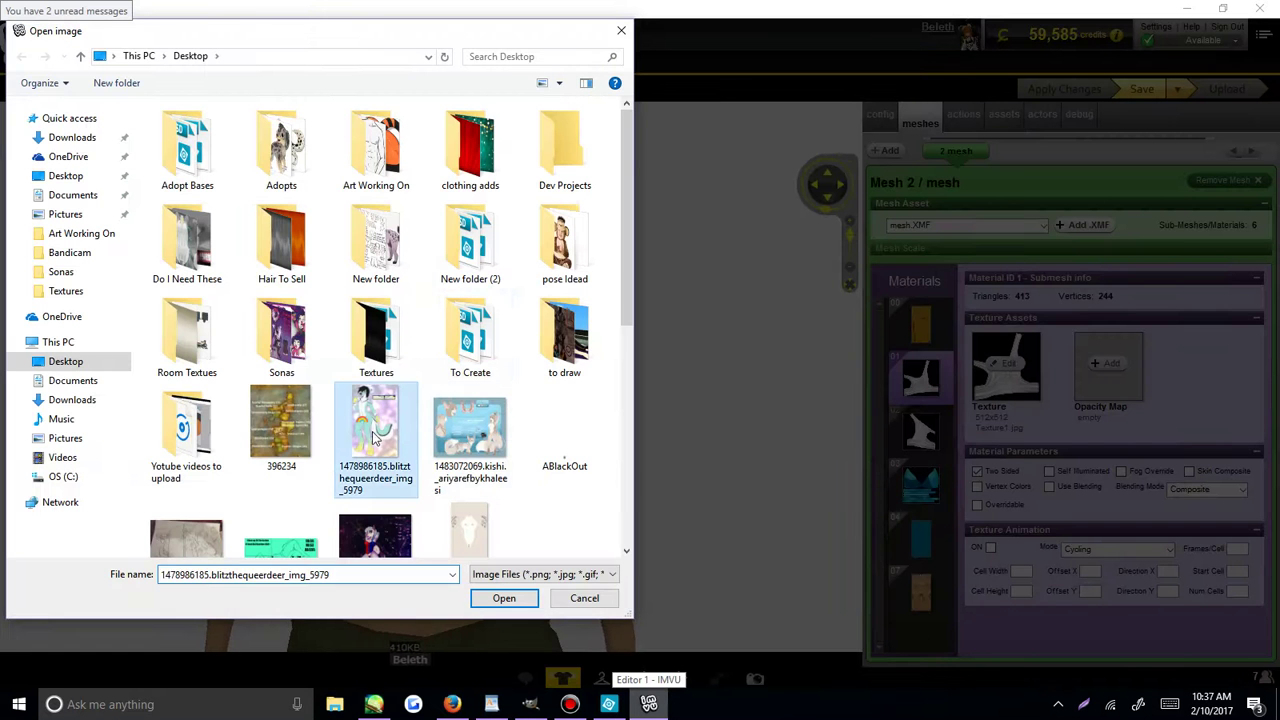
double_click(377, 440)
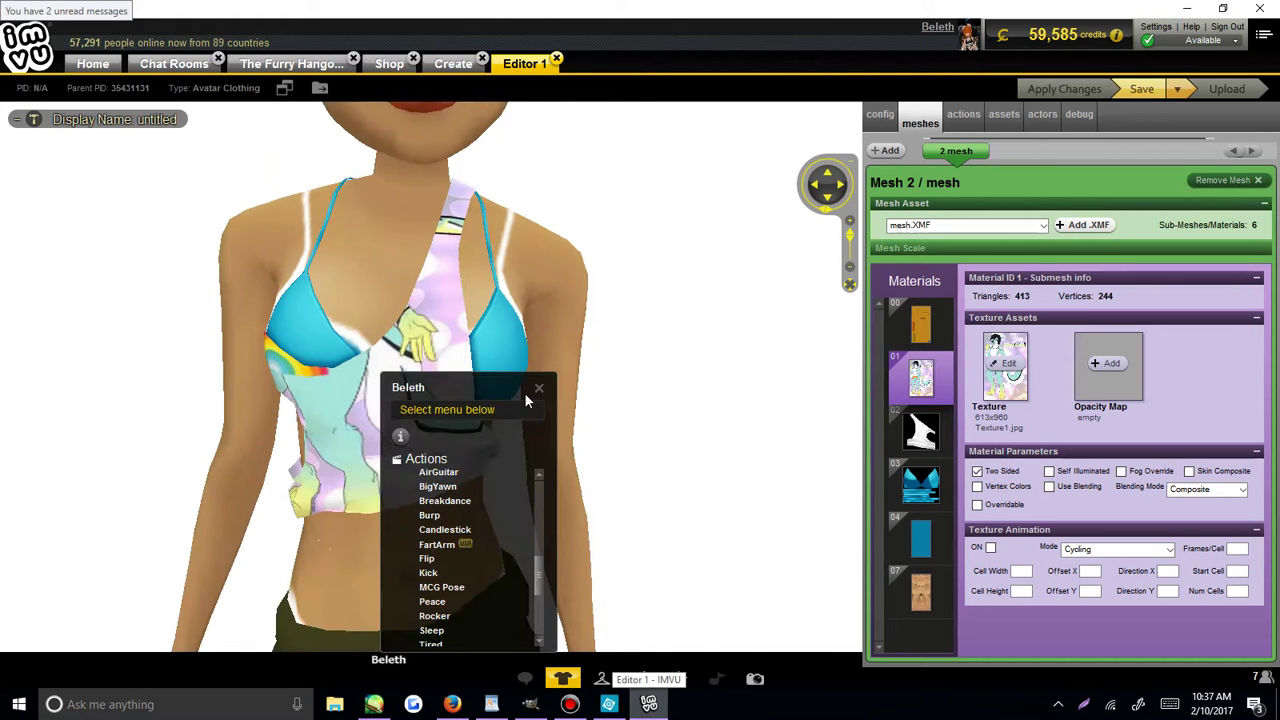
click(539, 388)
Examine how the replaced texture wraps around the front and side of the top.
drag(575, 455, 114, 394)
drag(215, 388, 427, 384)
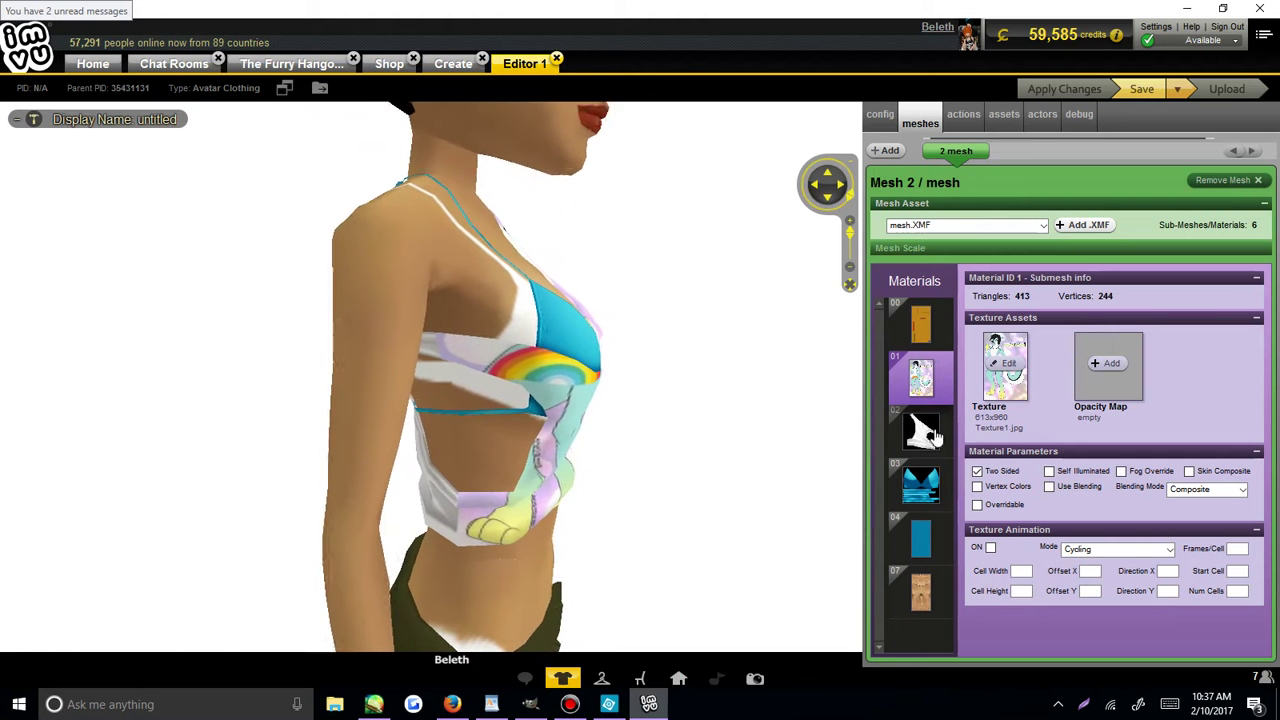
drag(500, 452, 427, 475)
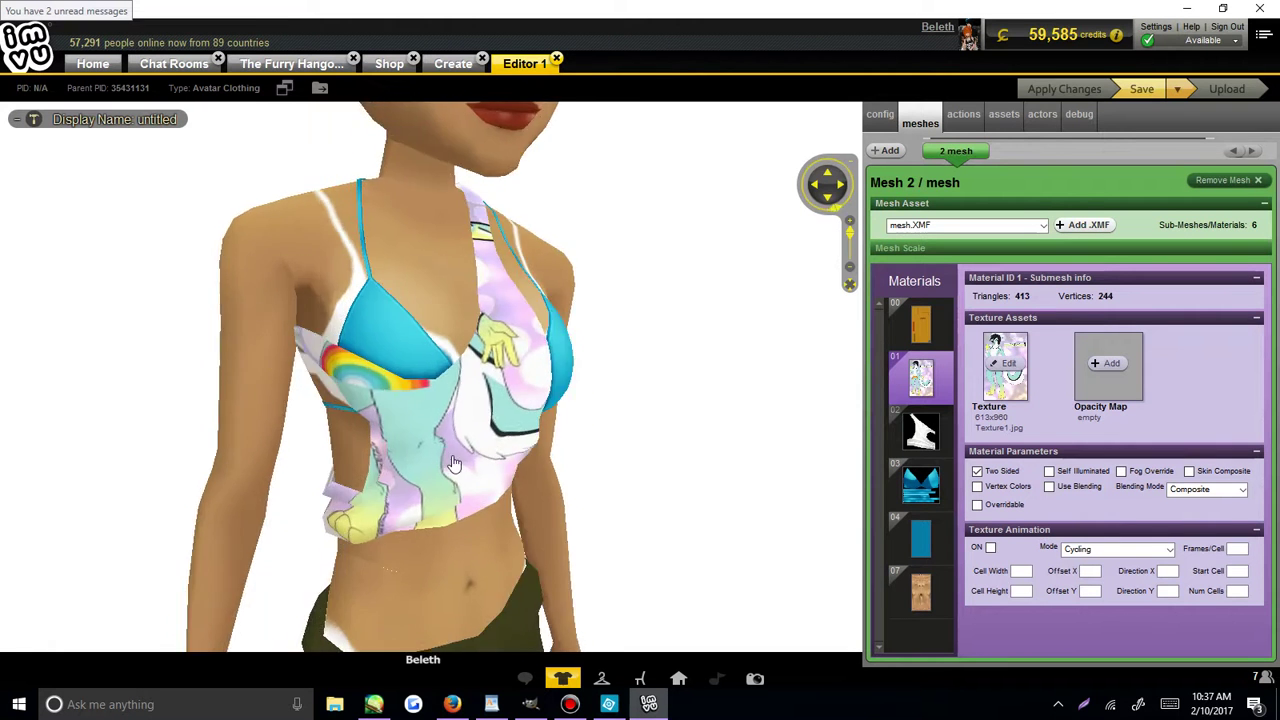
drag(433, 465, 459, 419)
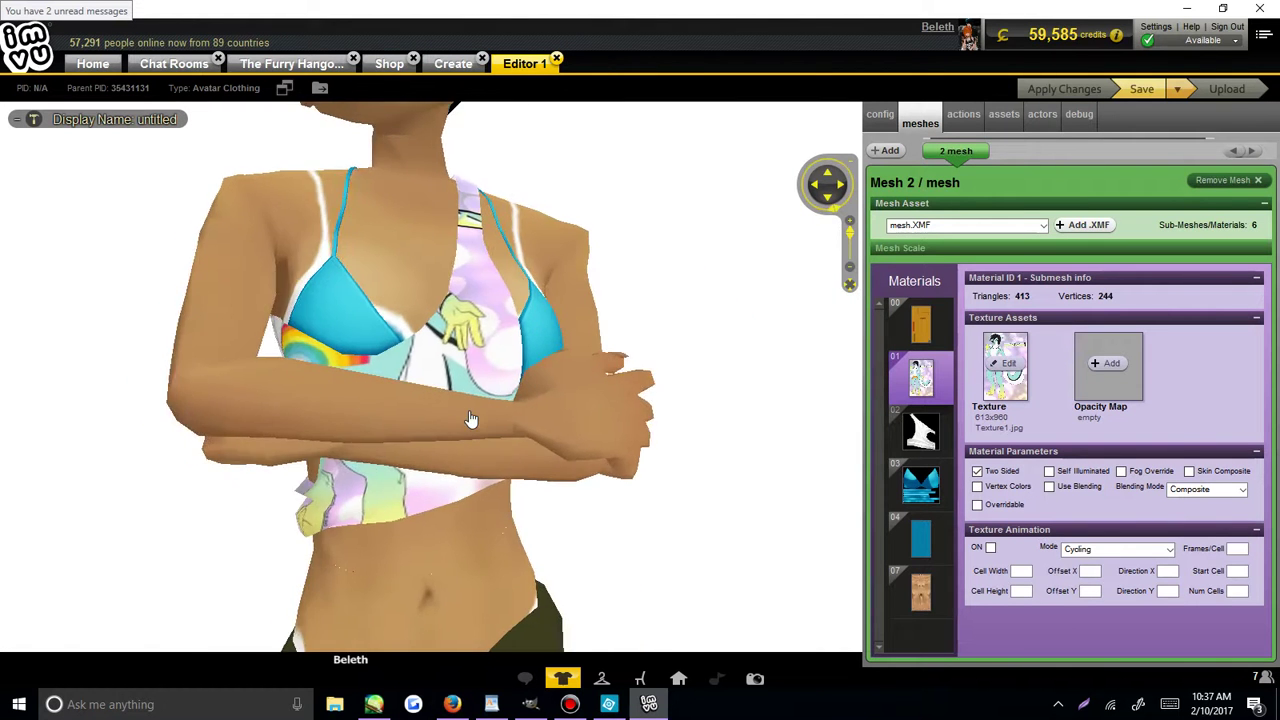
Switch to Firefox and open the TEXTURE1 image of #Lazy look in a new tab, bringing the full image into view.
click(452, 704)
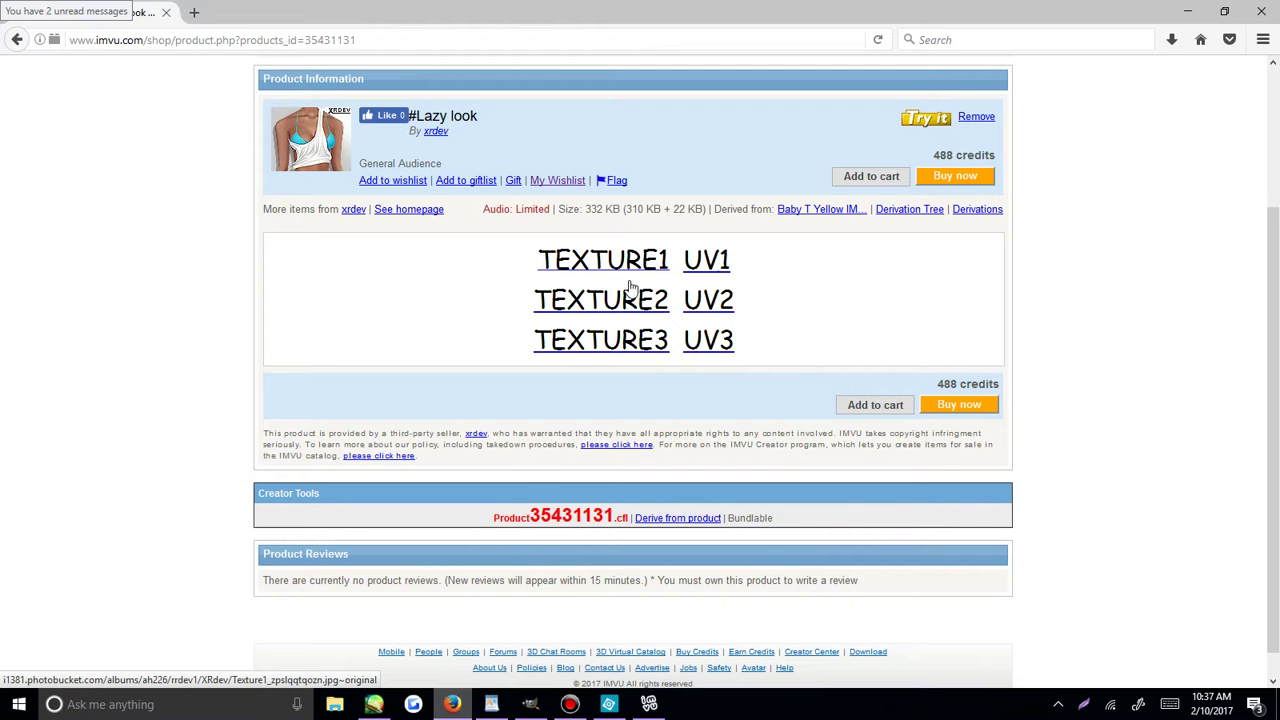
right_click(603, 263)
click(645, 275)
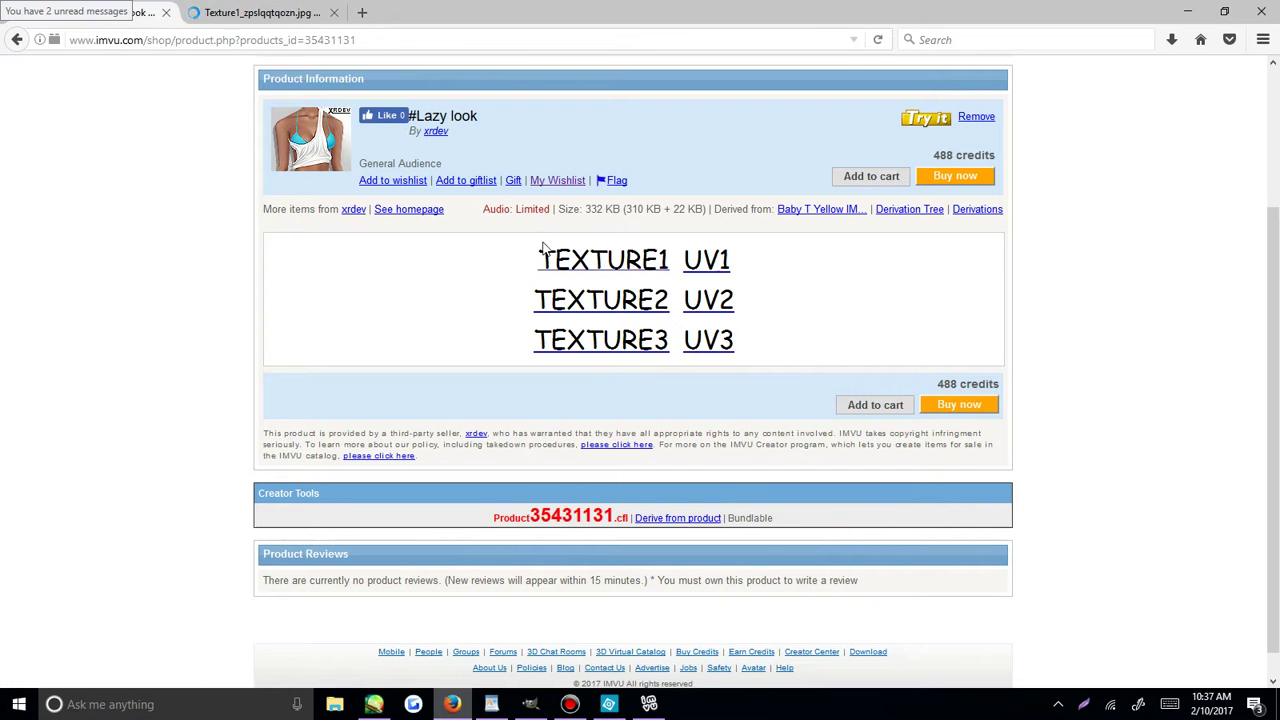
click(260, 13)
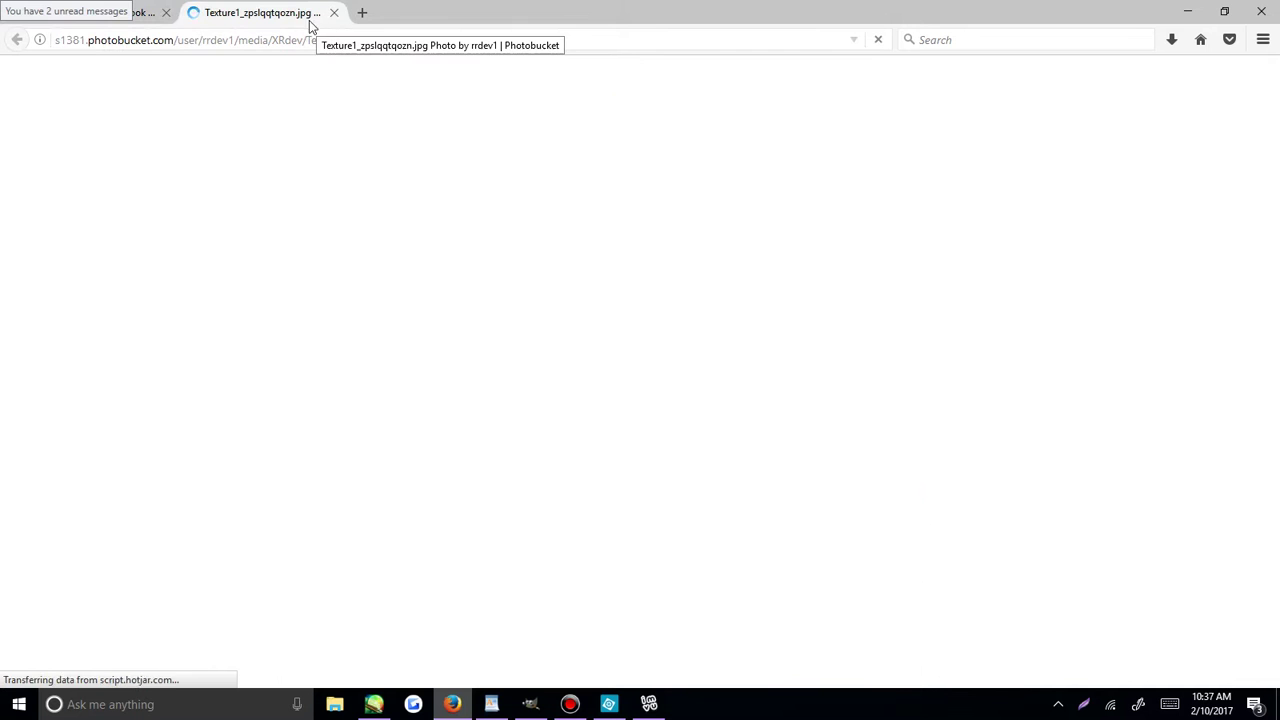
click(147, 9)
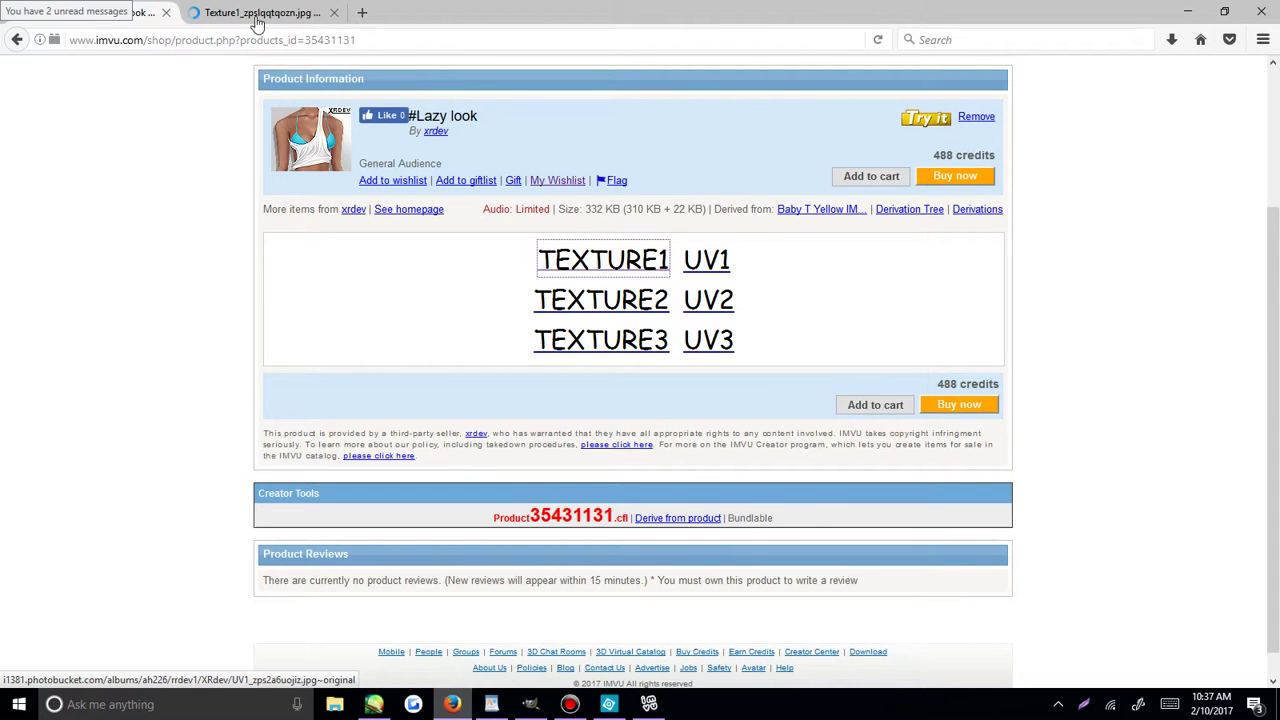
click(255, 14)
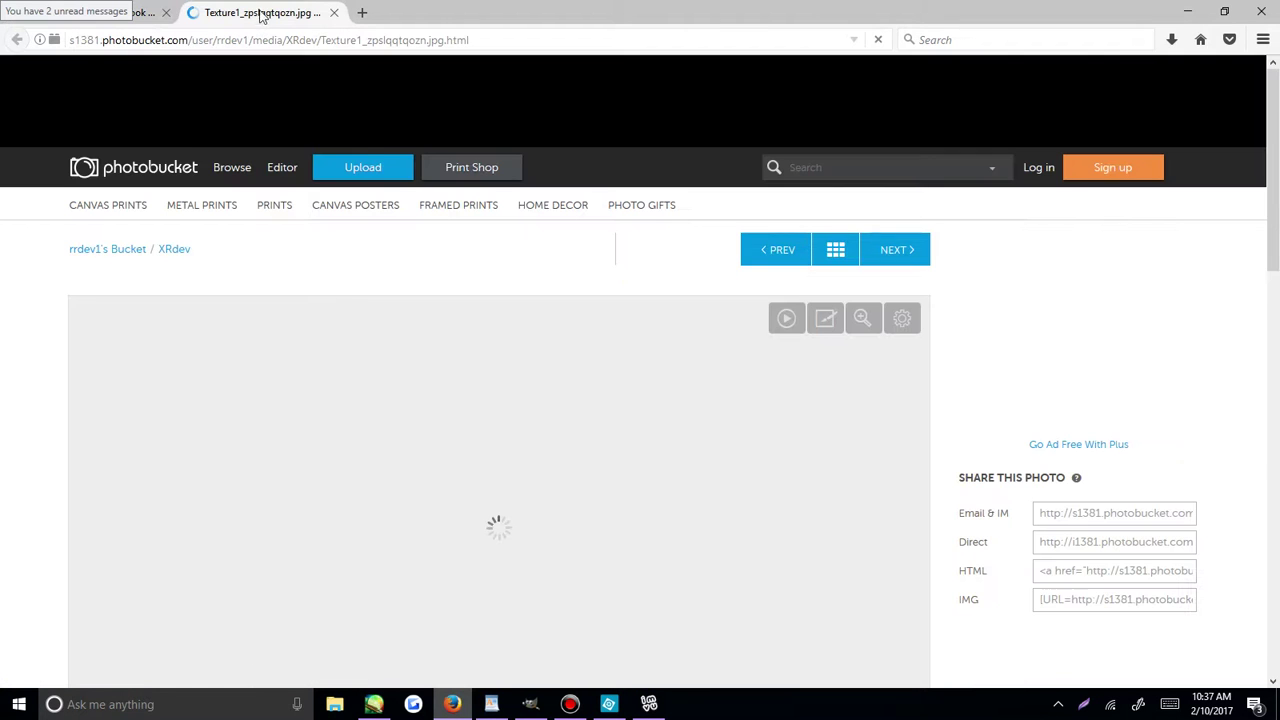
scroll(607, 244, down, 2)
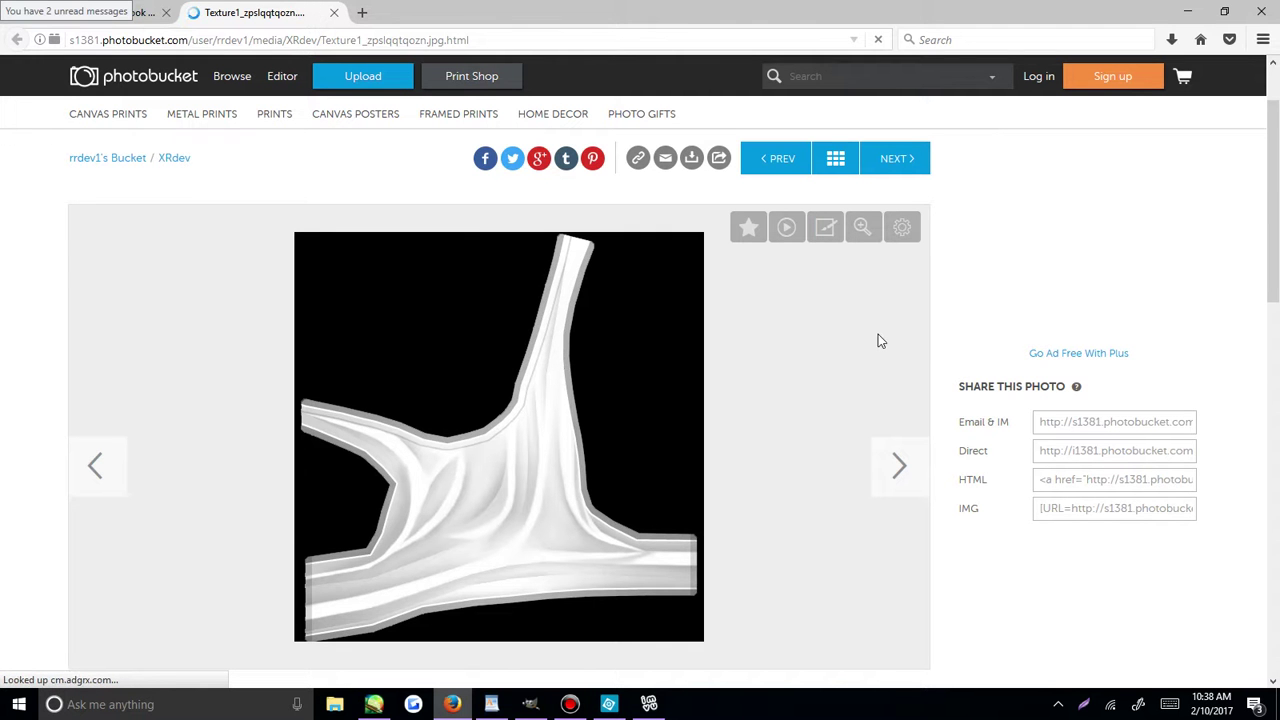
Lower the computer's sound volume.
key(XF86AudioLowerVolume)
key(XF86AudioLowerVolume)
key(XF86AudioLowerVolume)
key(XF86AudioLowerVolume)
key(XF86AudioLowerVolume)
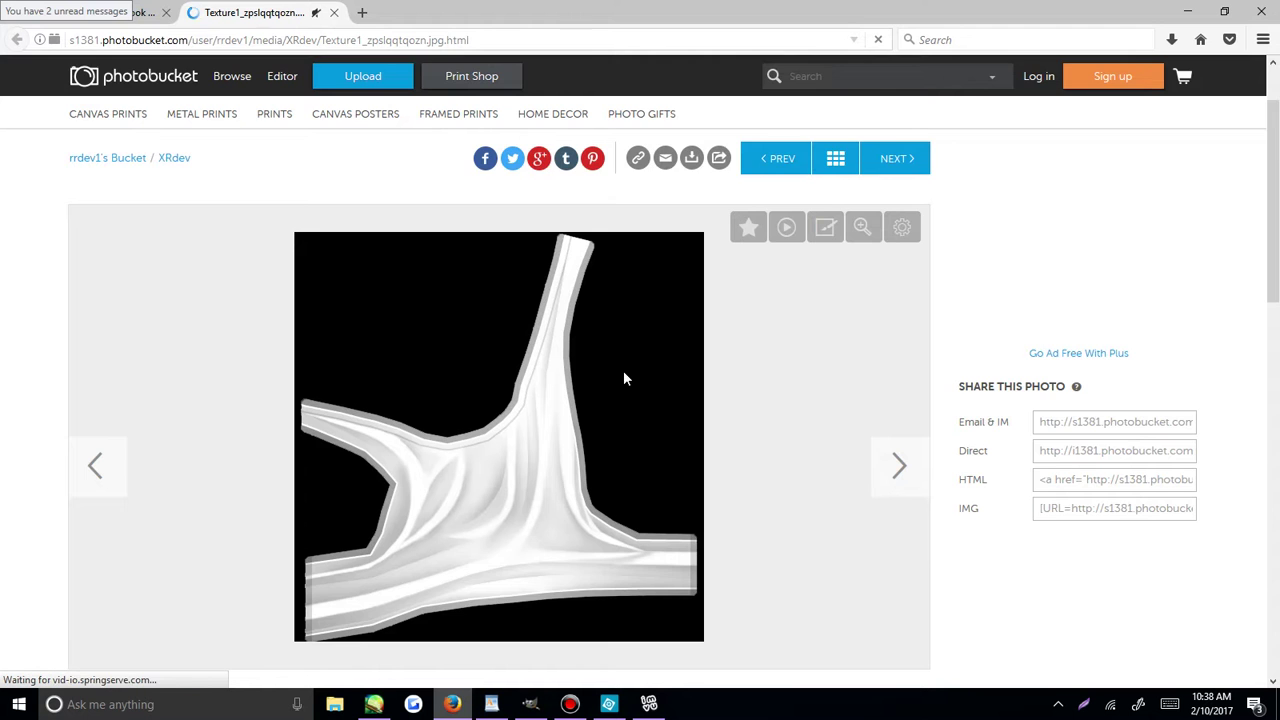
Examine the Texture1 image and the related album images on Photobucket, comparing them with the texture and UV links on the product page.
scroll(623, 372, down, 3)
scroll(488, 314, up, 3)
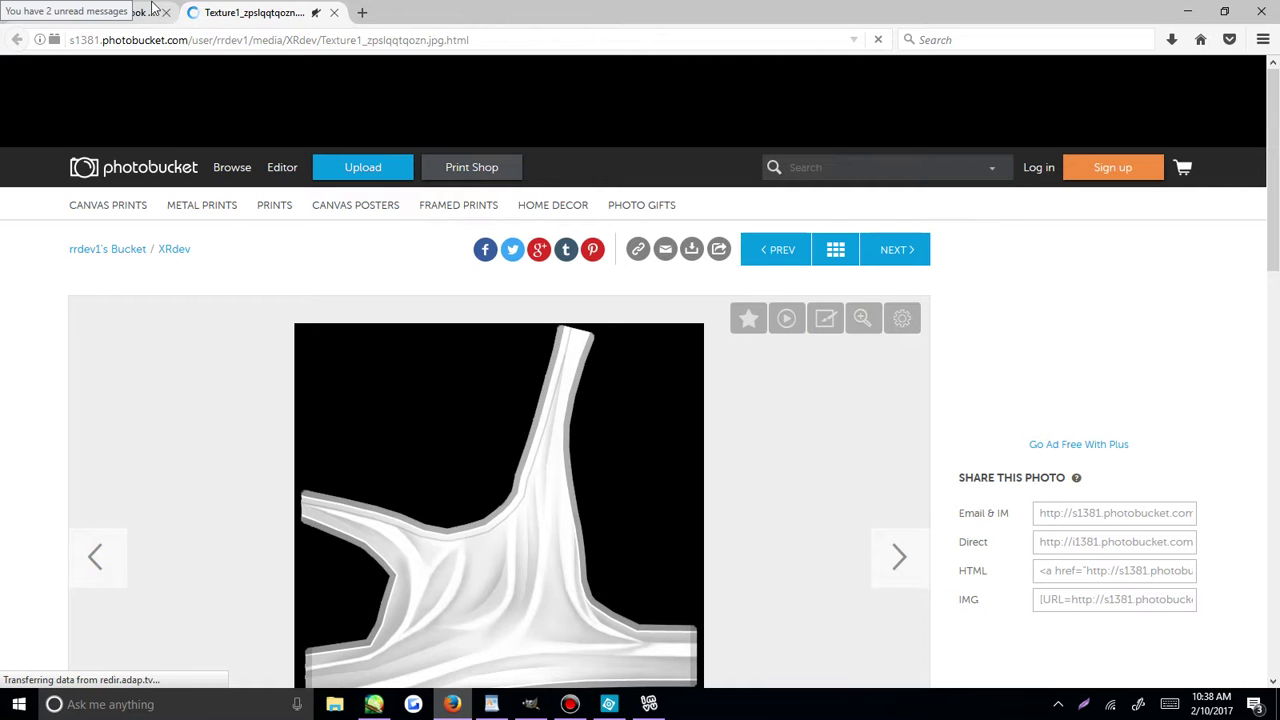
key(ctrl+shift+Tab)
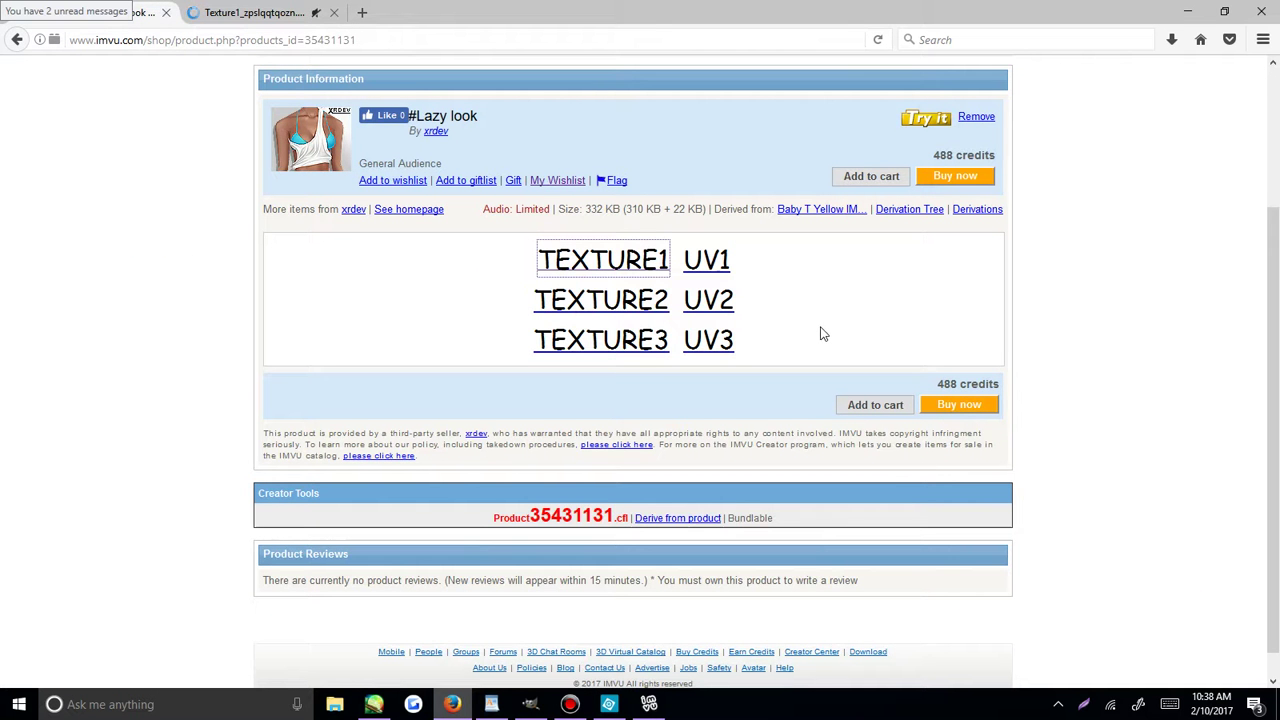
click(220, 8)
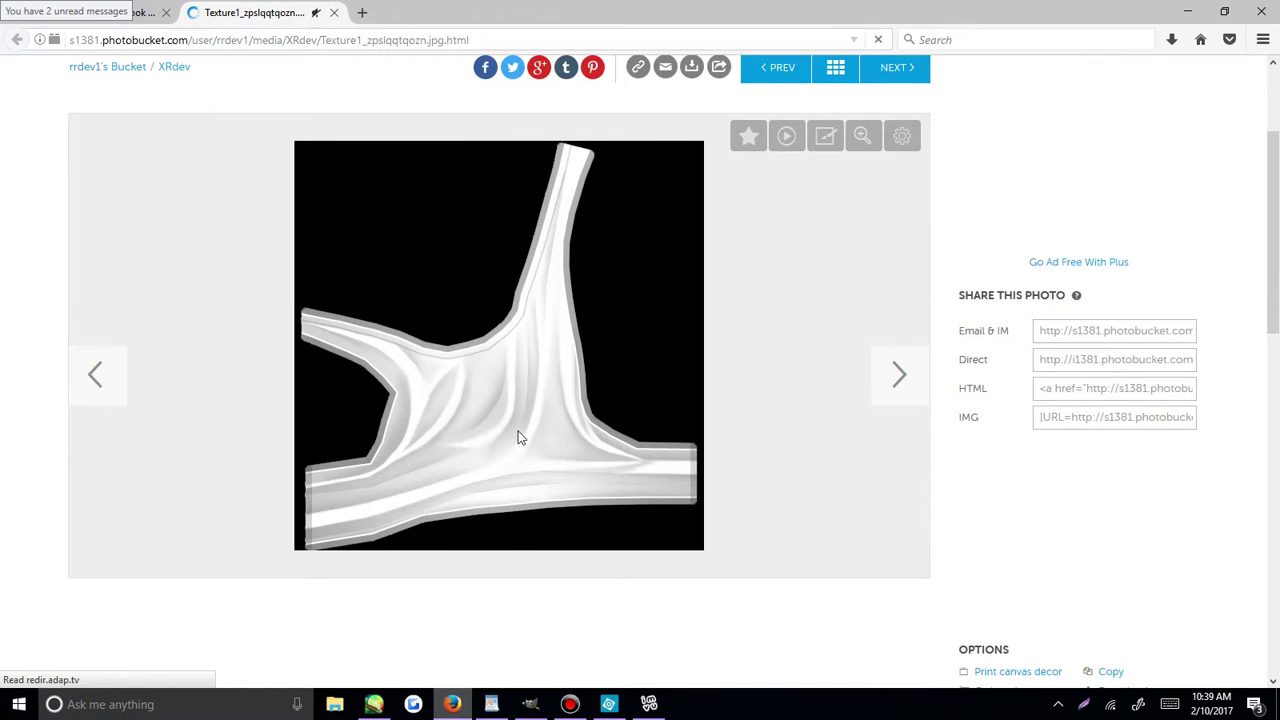
click(140, 12)
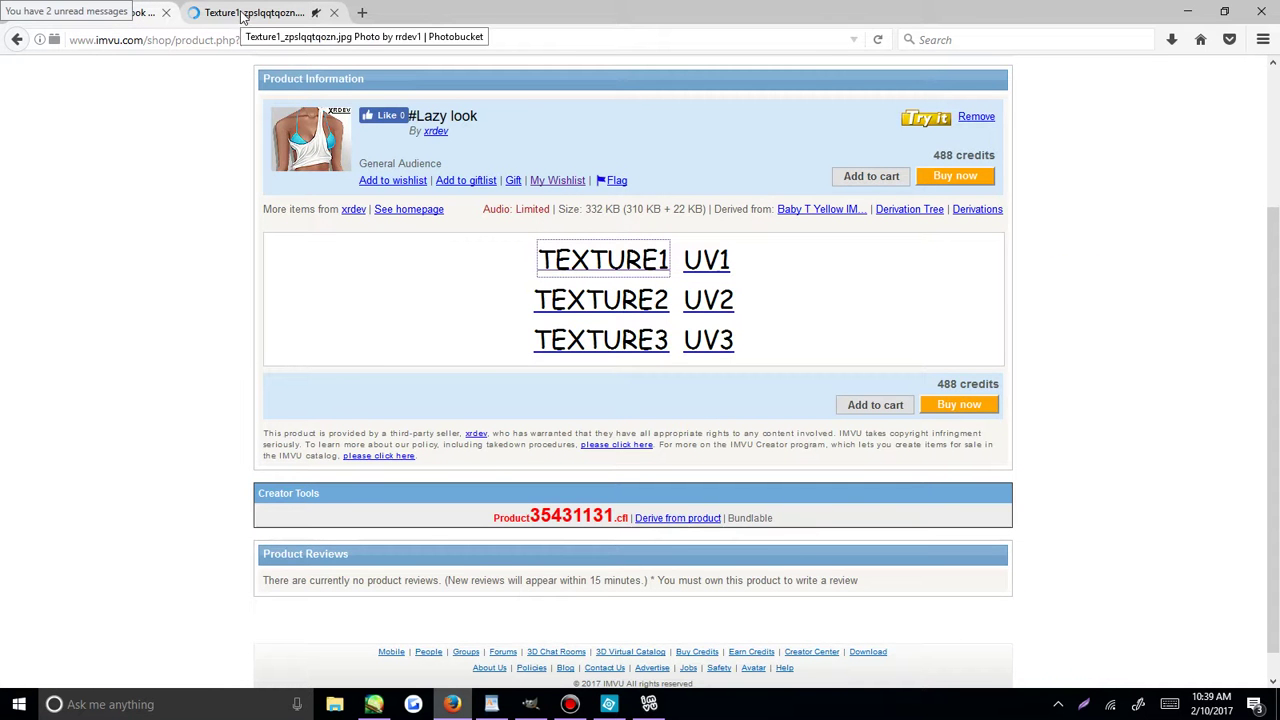
click(242, 14)
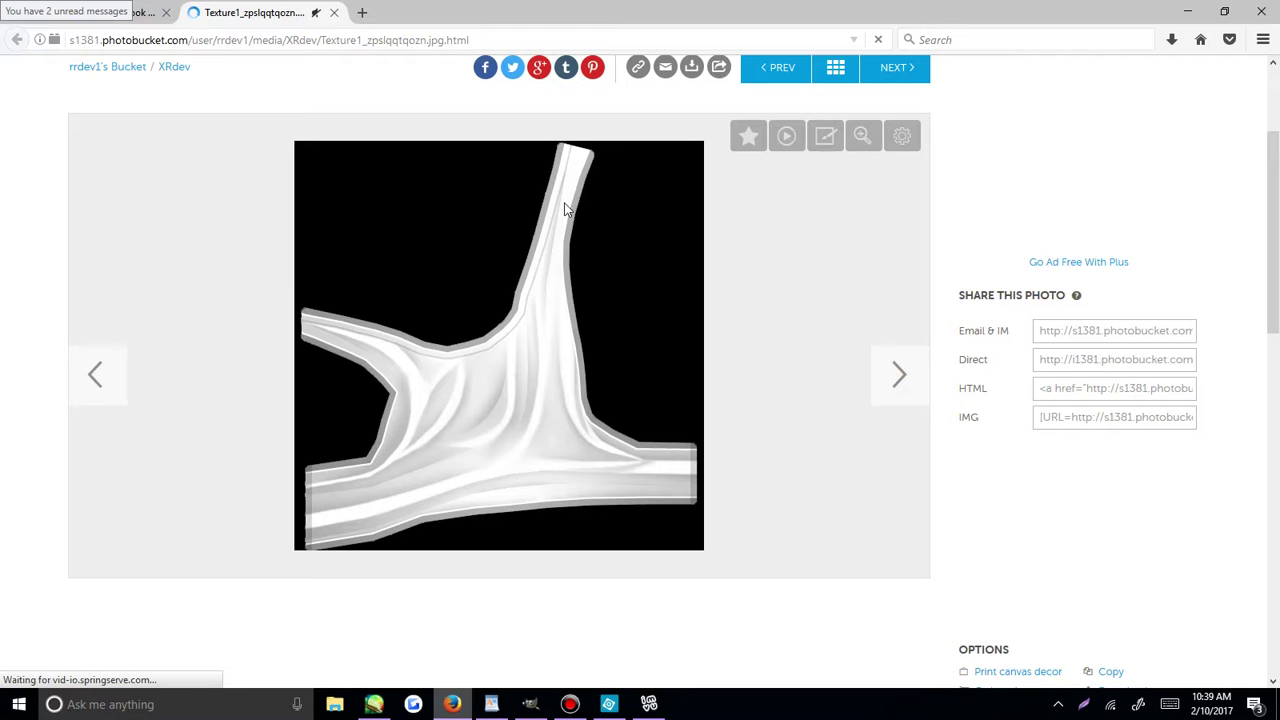
scroll(628, 239, up, 2)
scroll(628, 239, up, 2)
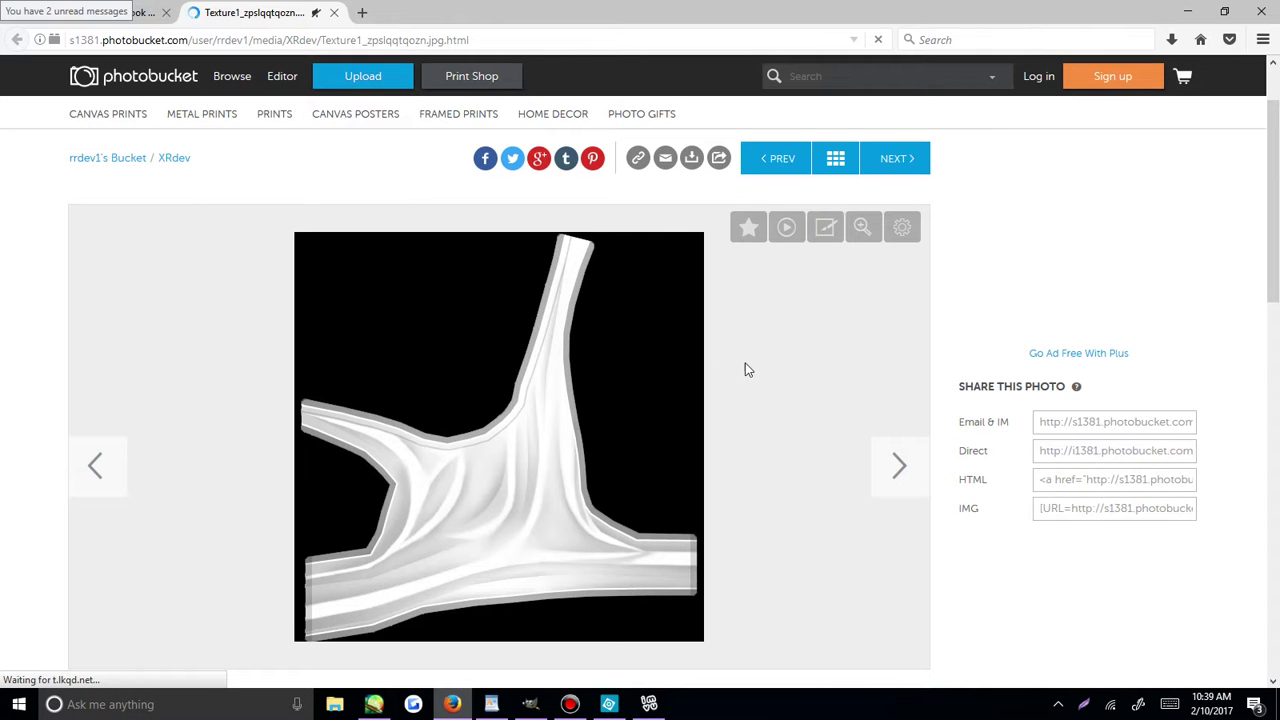
scroll(744, 370, down, 5)
scroll(944, 578, up, 4)
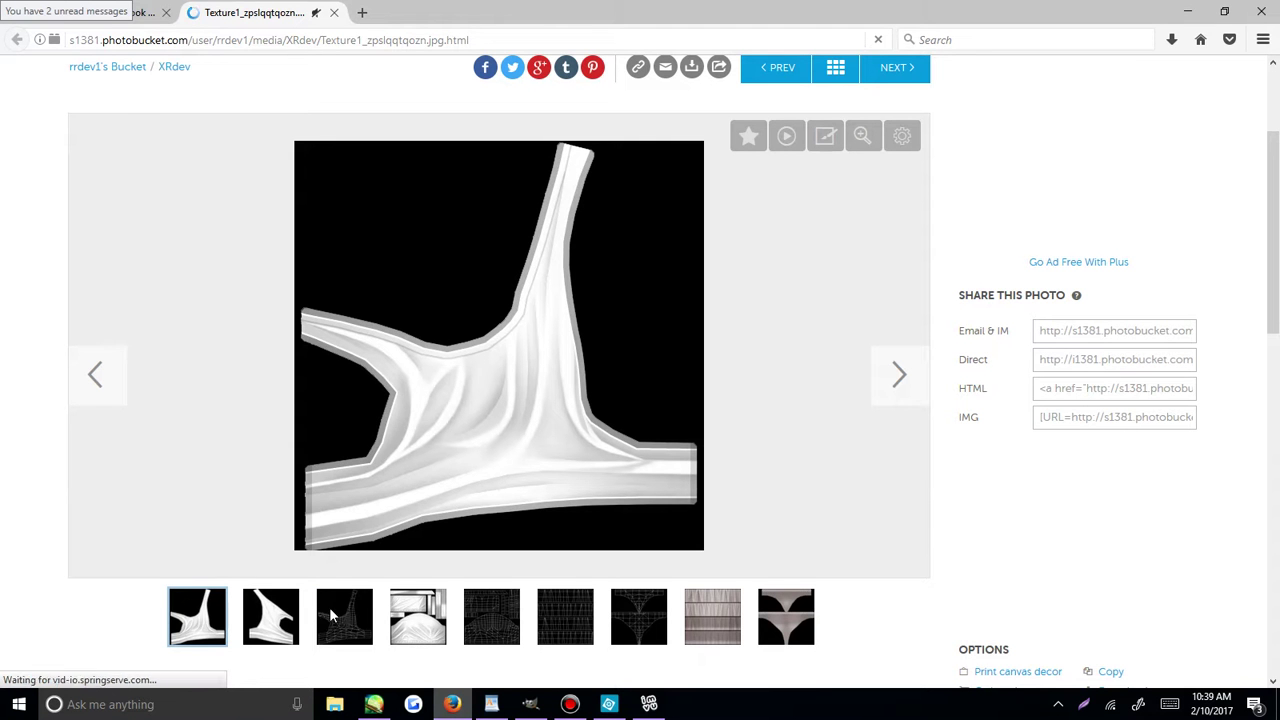
click(145, 14)
click(250, 12)
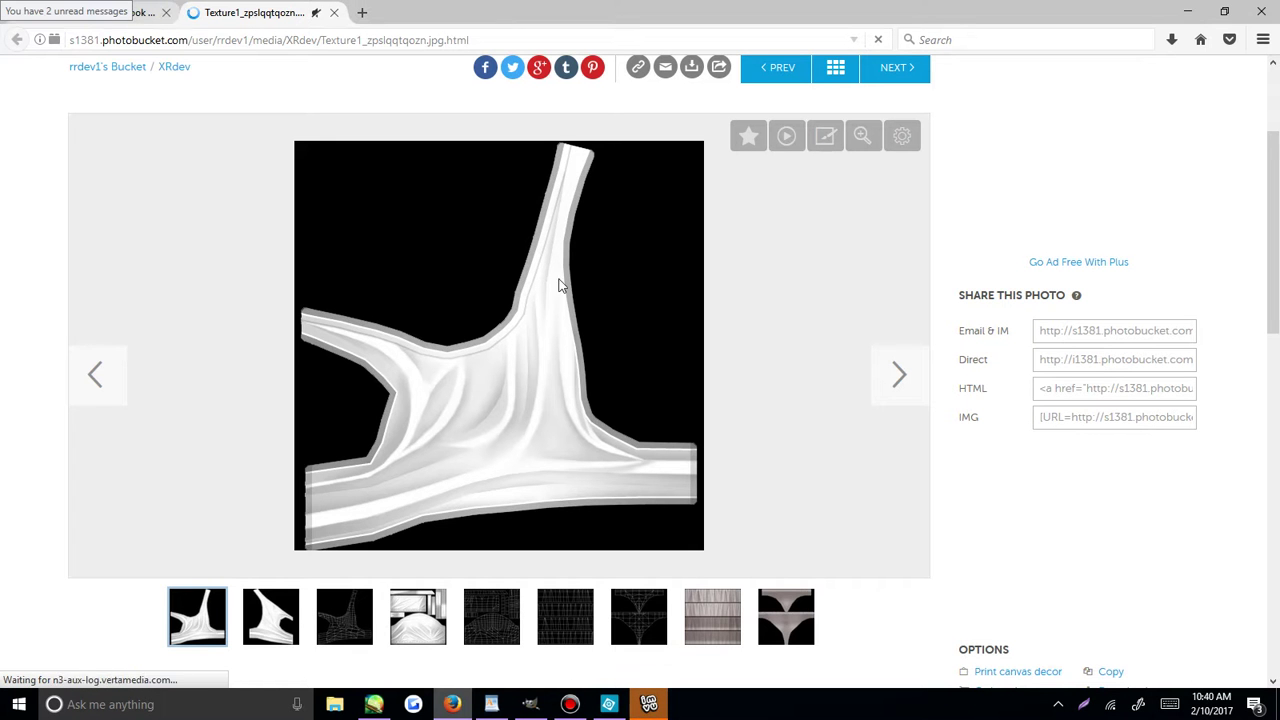
Switch to IMVU and send the message "ello" in The Furry Hangout And Adoption chat room.
click(648, 704)
click(648, 704)
click(648, 704)
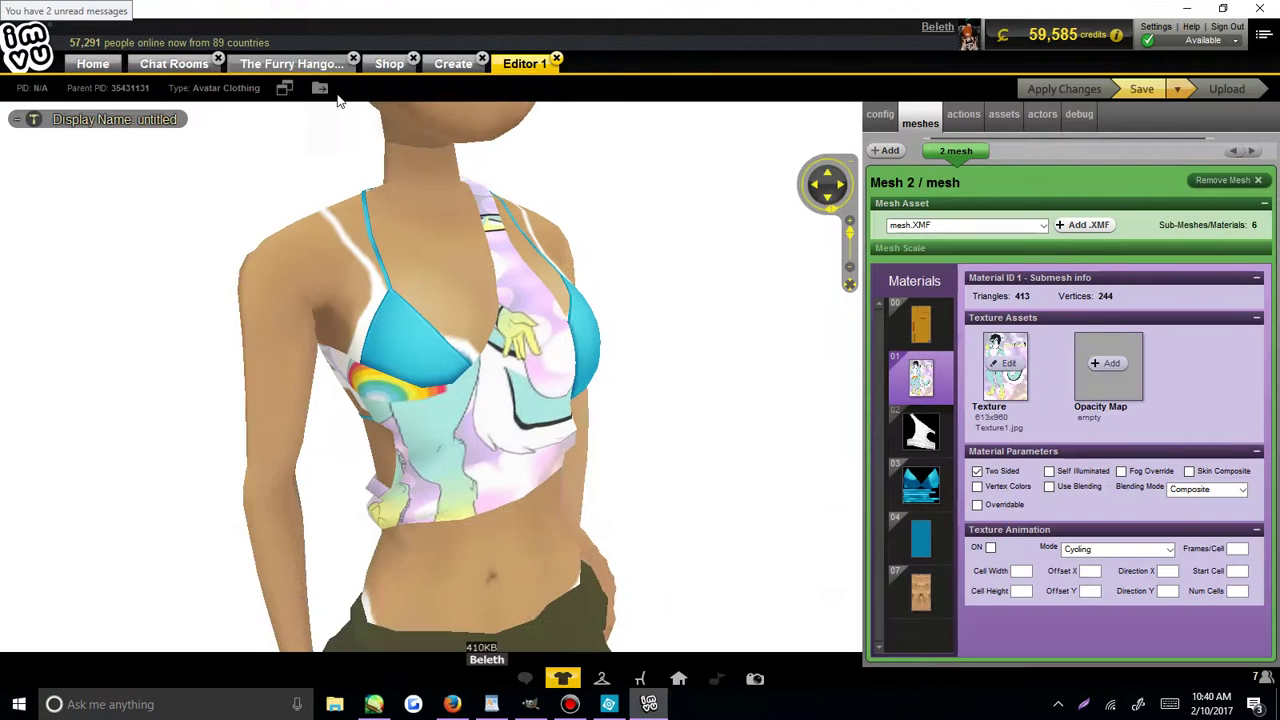
click(300, 64)
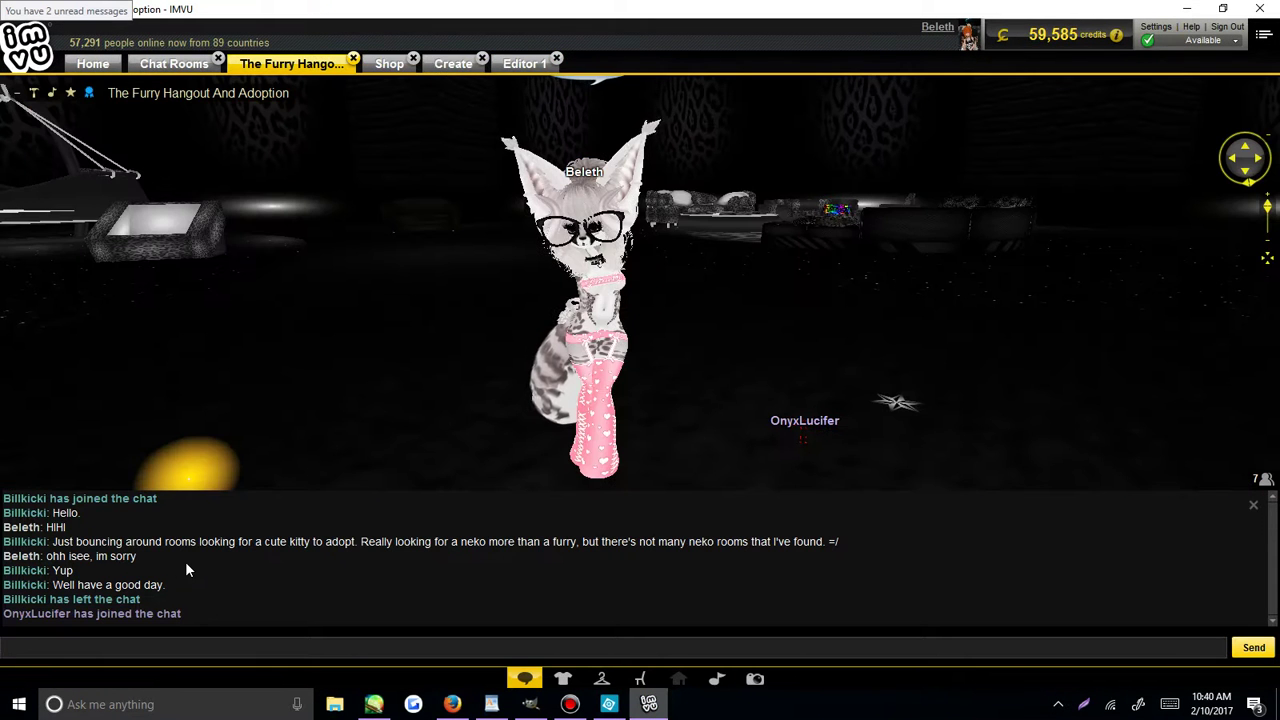
text(ello)
key(Return)
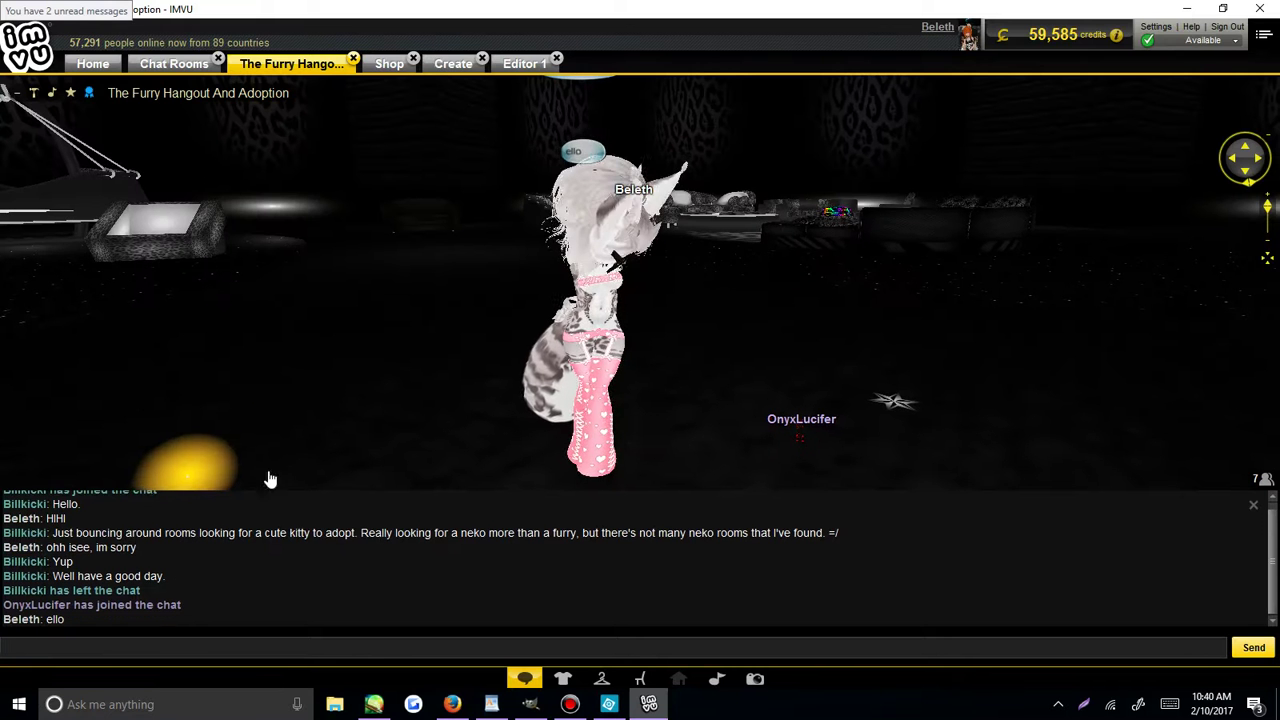
Return to Firefox and bring up the Texture1 image on Photobucket.
key(alt+Tab)
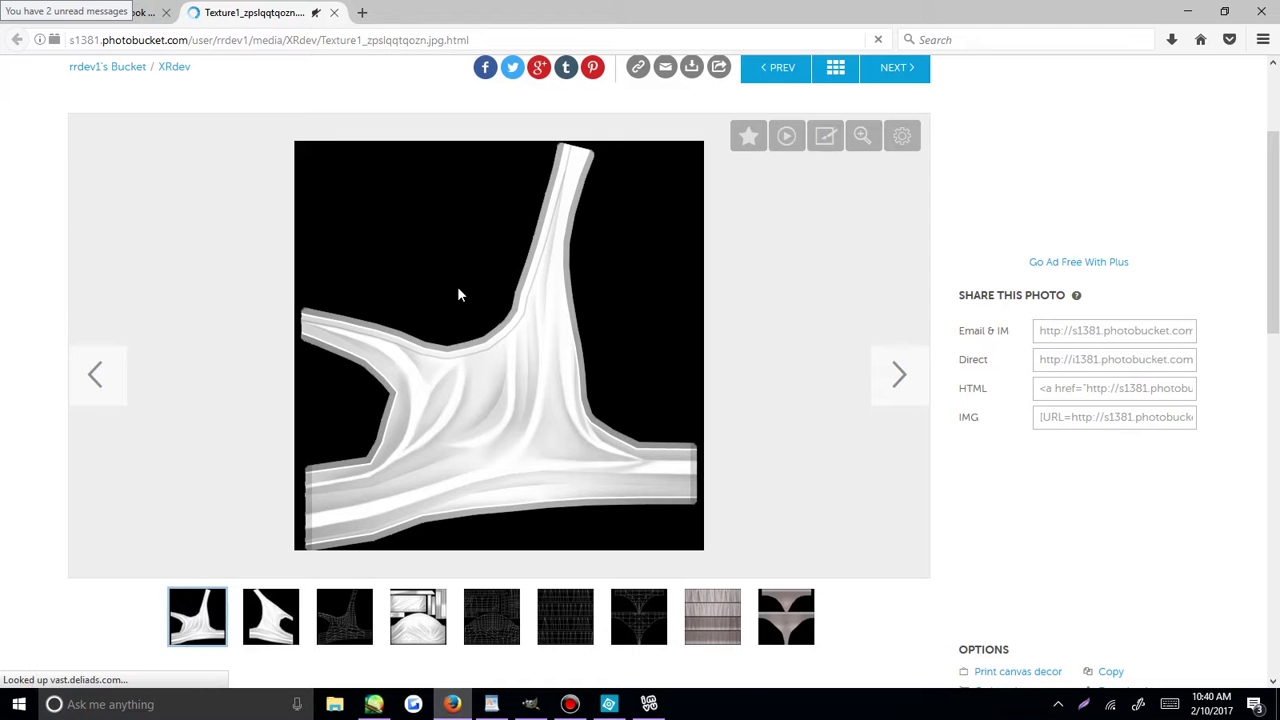
click(148, 10)
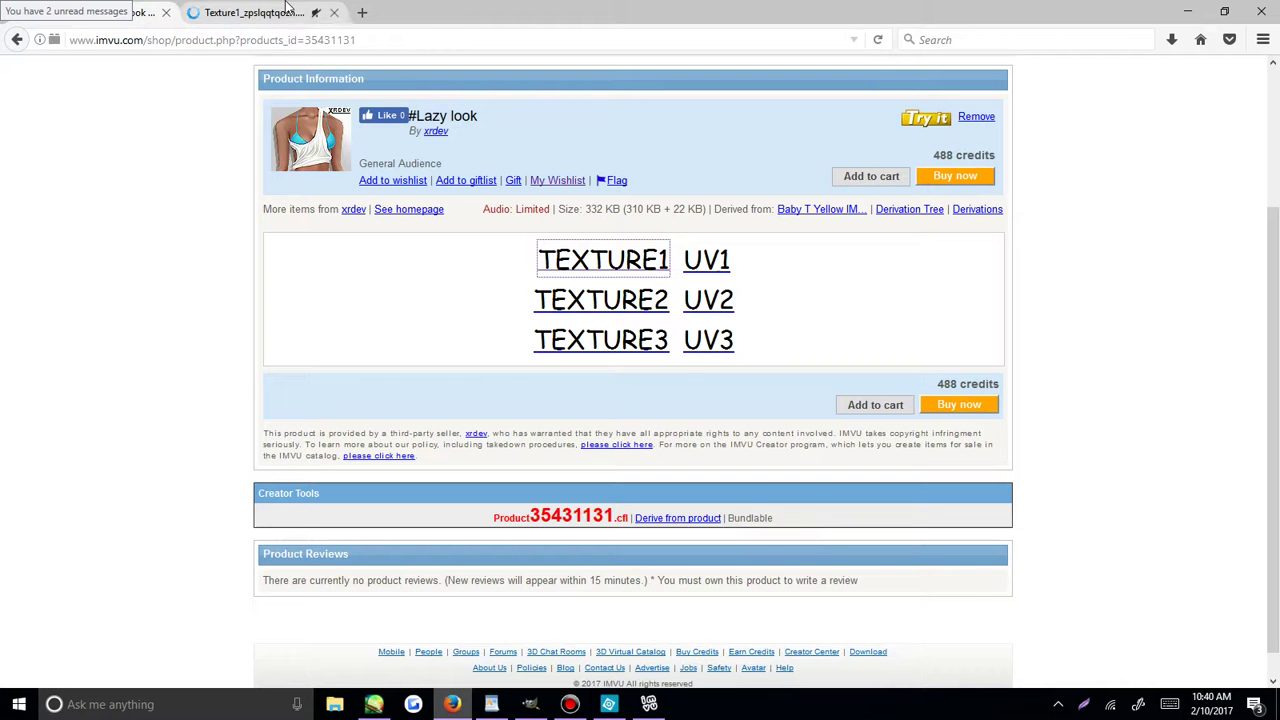
key(ctrl+Tab)
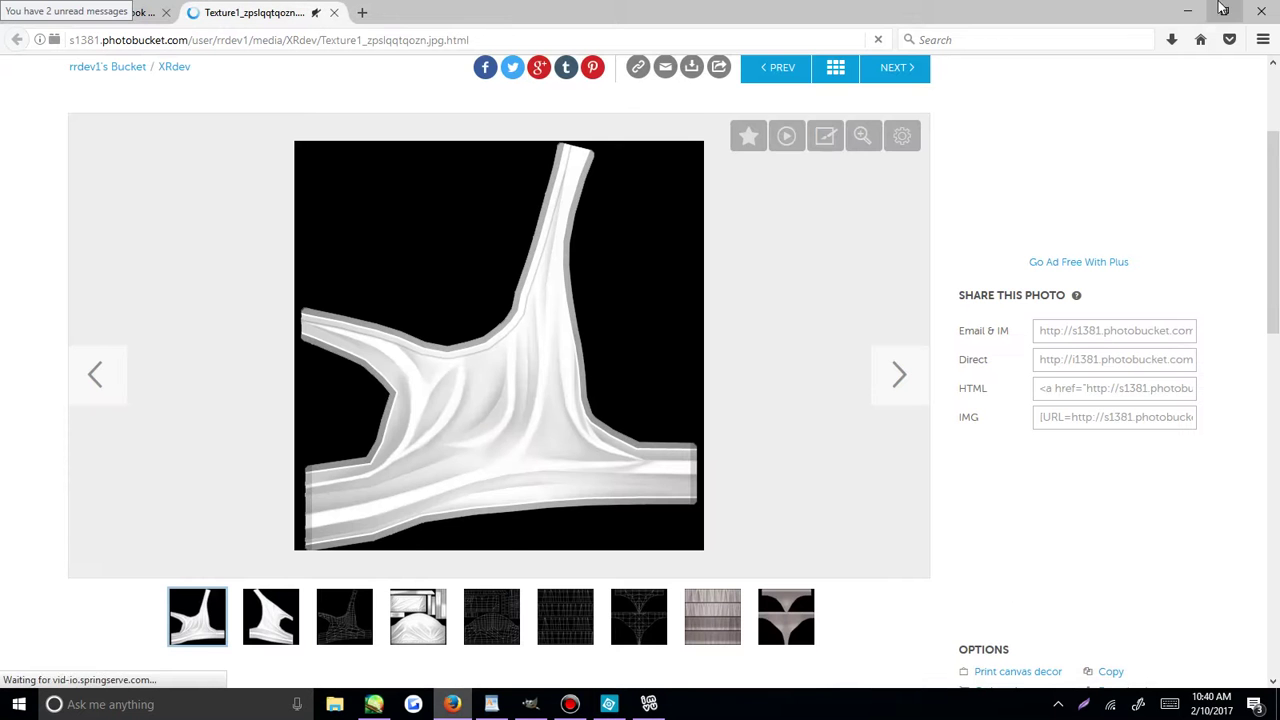
key(super+Down)
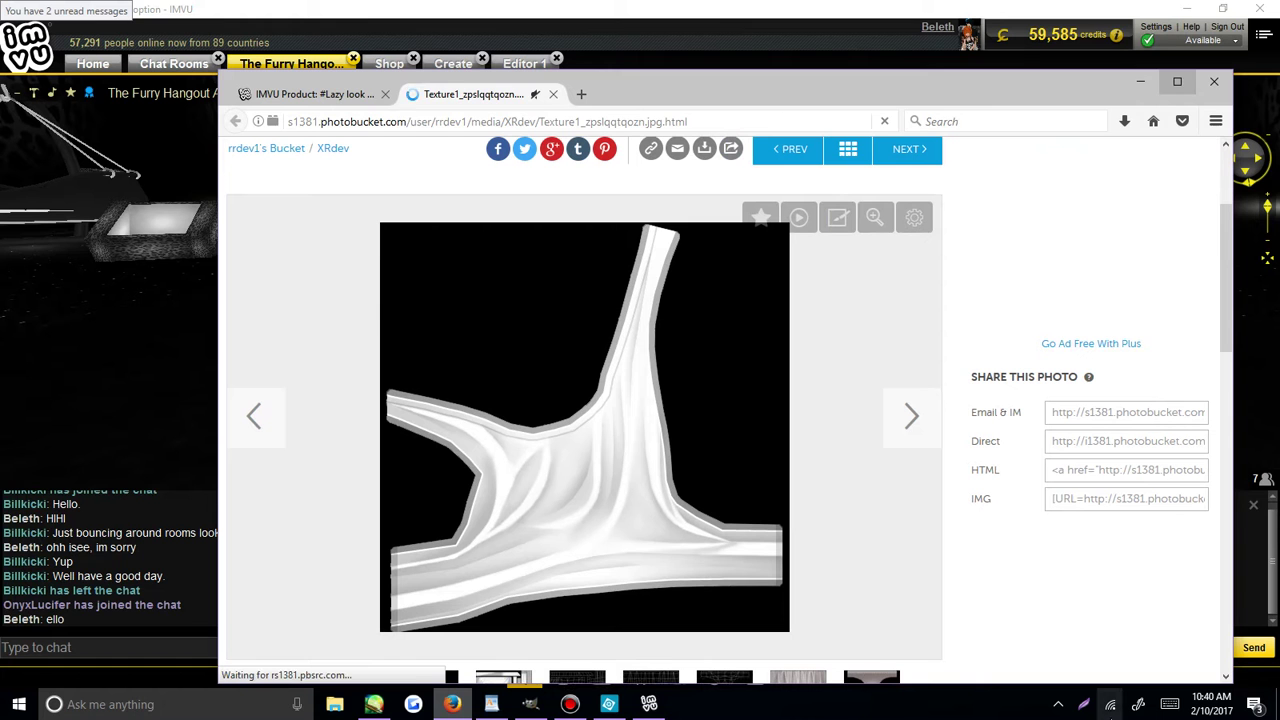
key(Print)
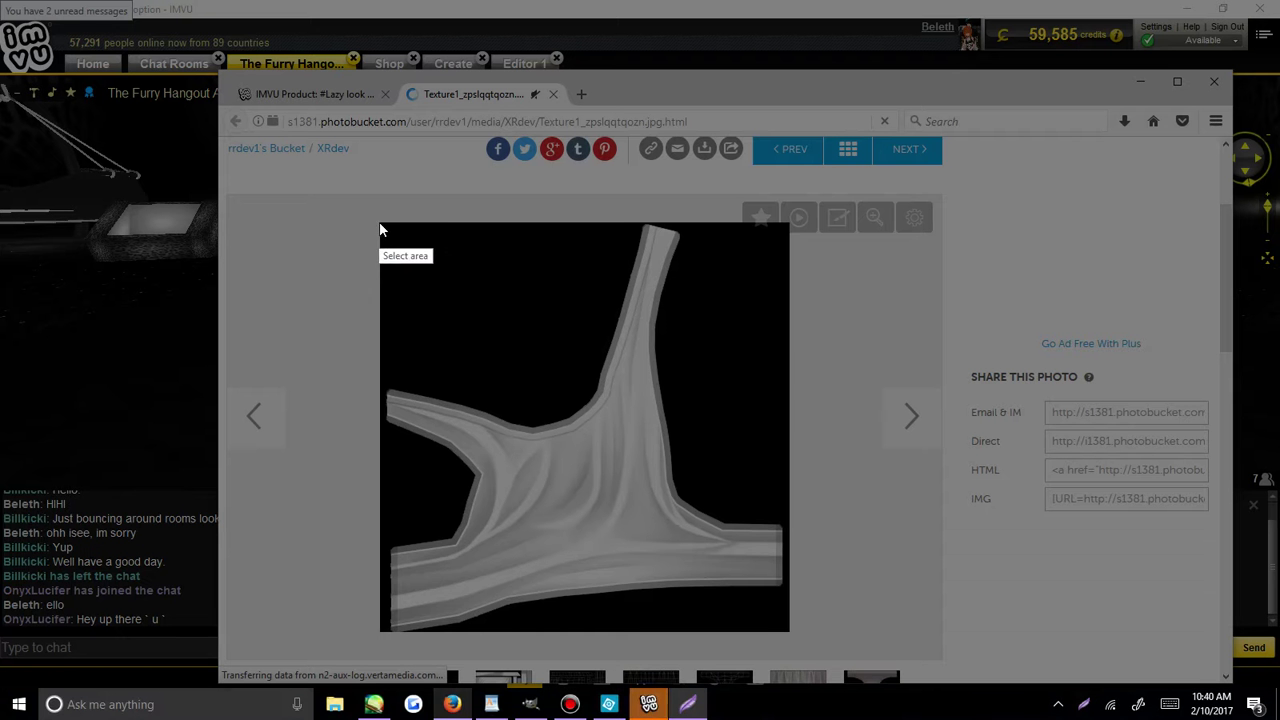
drag(380, 220, 787, 633)
drag(775, 569, 773, 568)
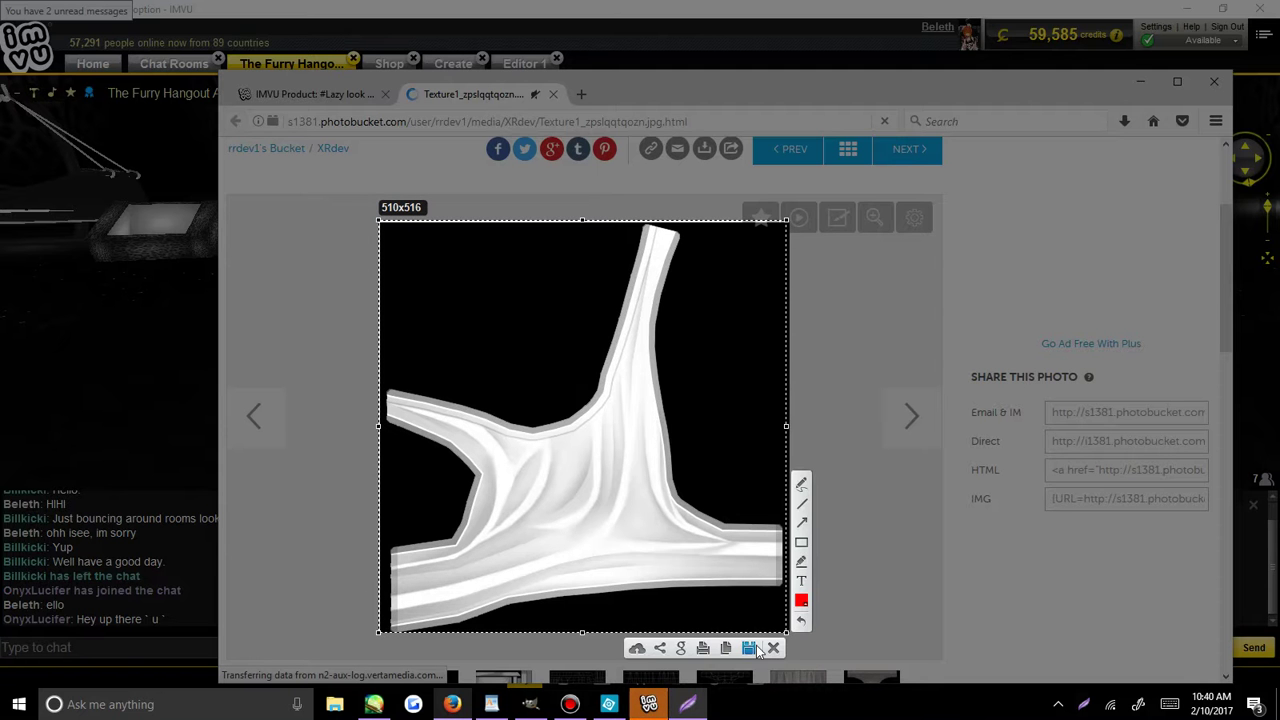
click(773, 648)
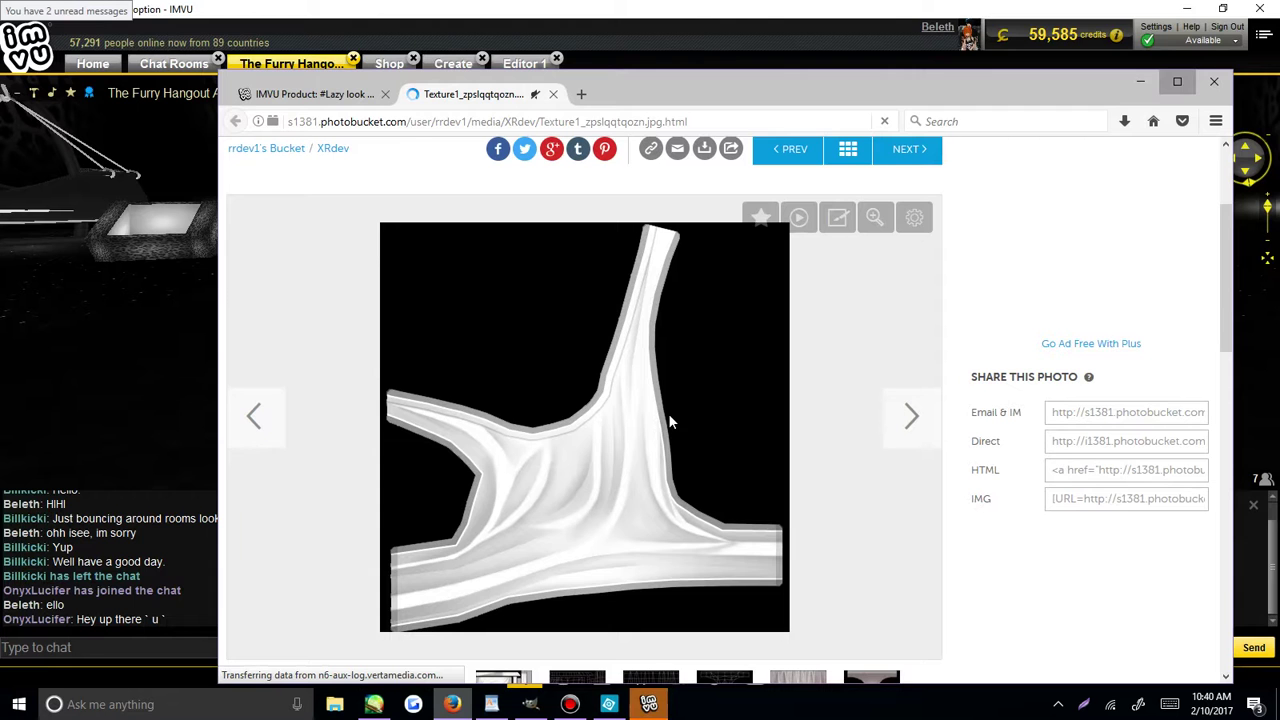
key(super+Up)
Capture the full square Texture1 image with Lightshot, save it to the desktop as the PNG file Screenshot_5, and close the Photobucket page.
scroll(300, 600, down, 3)
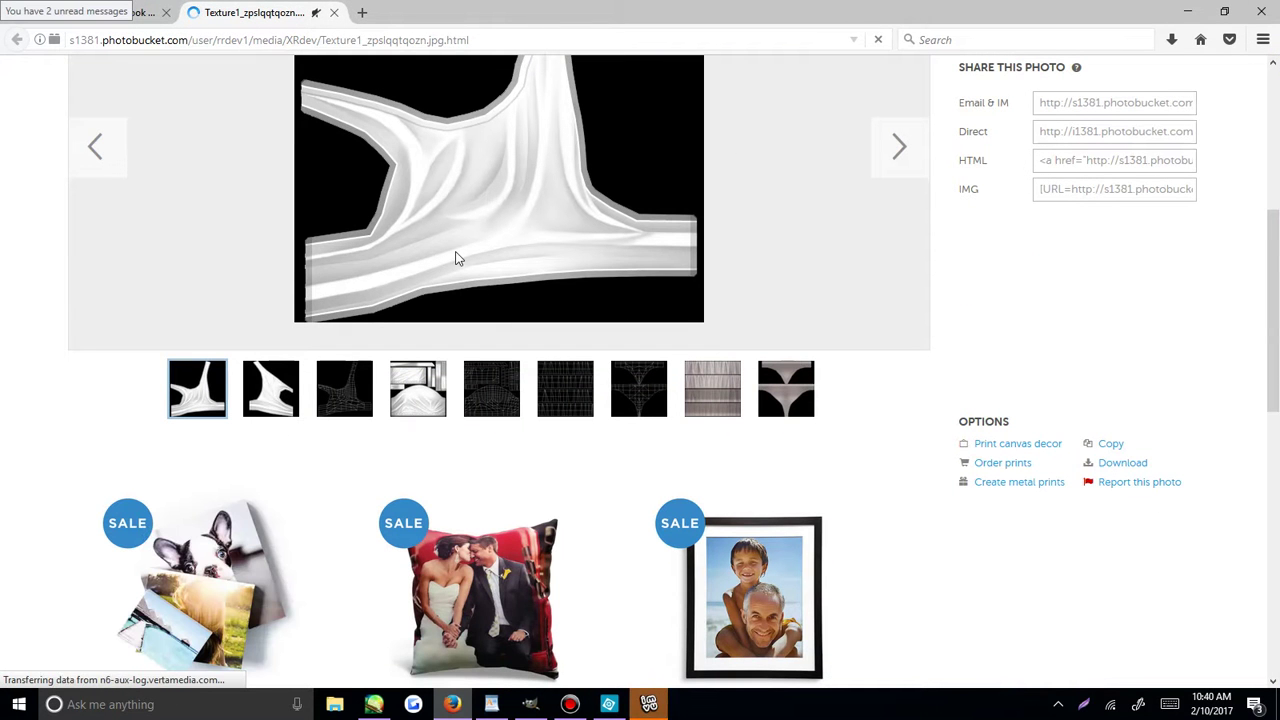
scroll(455, 258, up, 3)
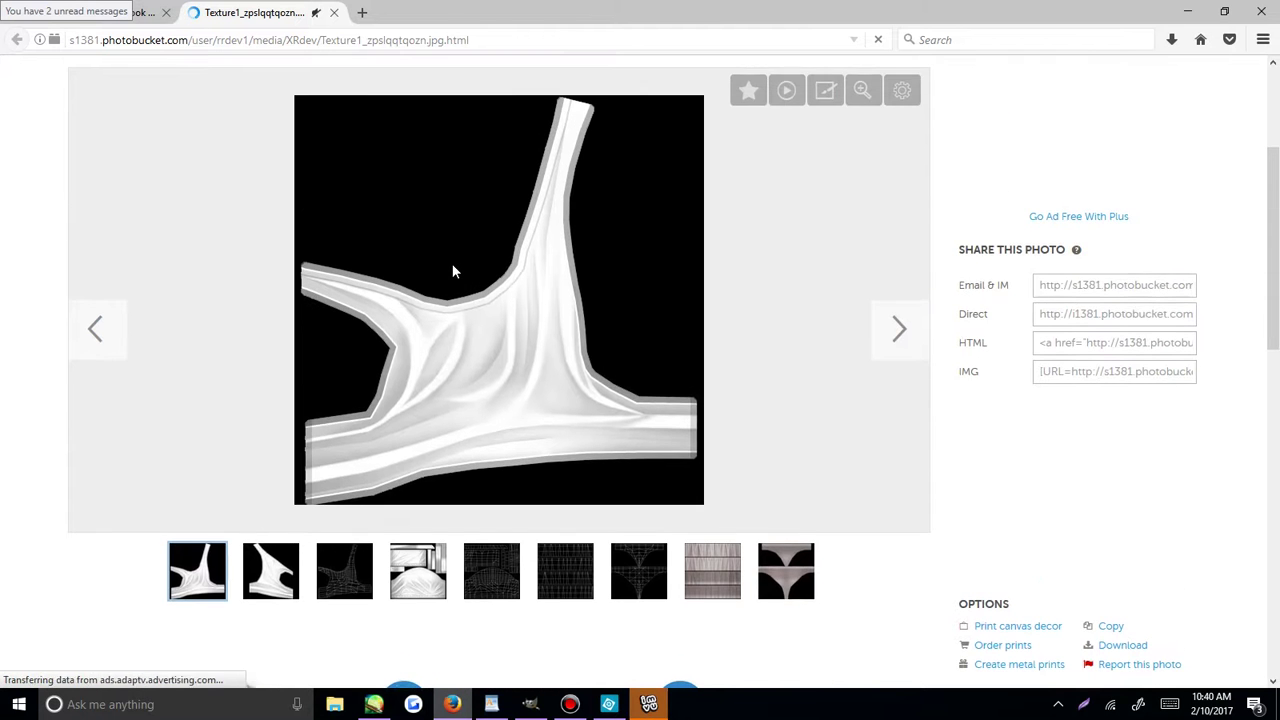
scroll(452, 270, up, 3)
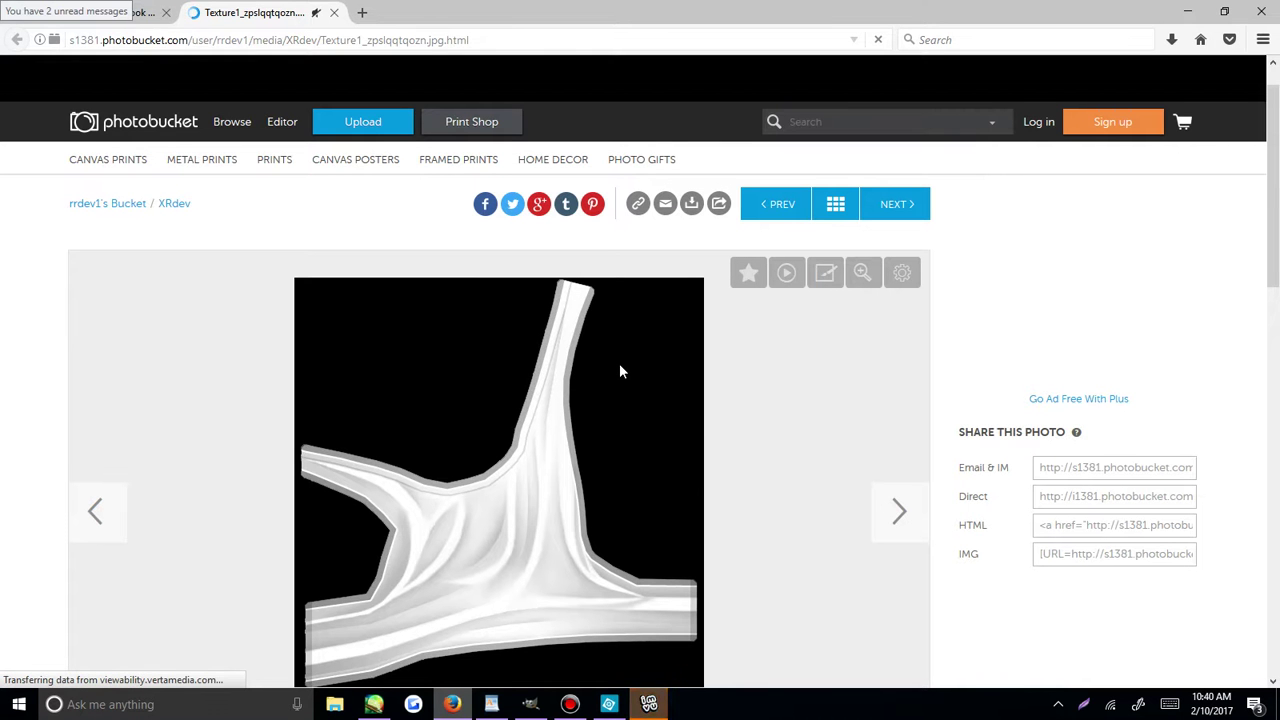
scroll(513, 368, down, 2)
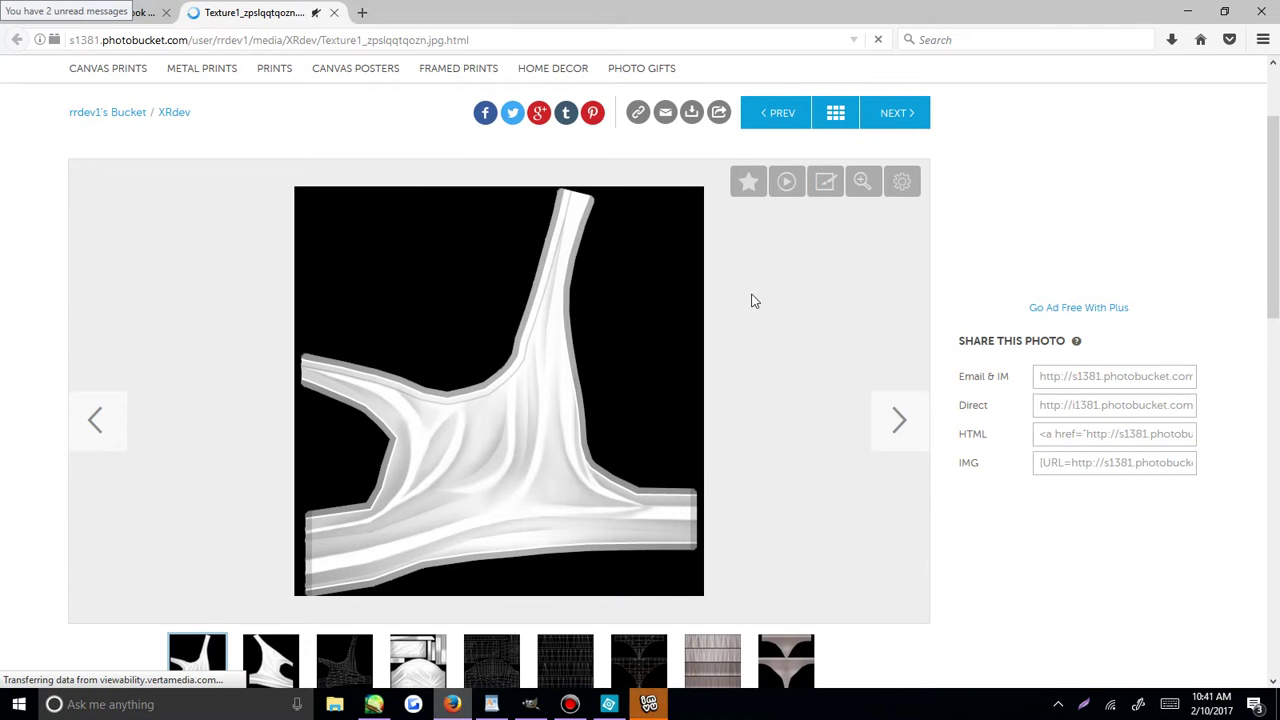
click(1085, 705)
drag(295, 185, 706, 596)
click(669, 611)
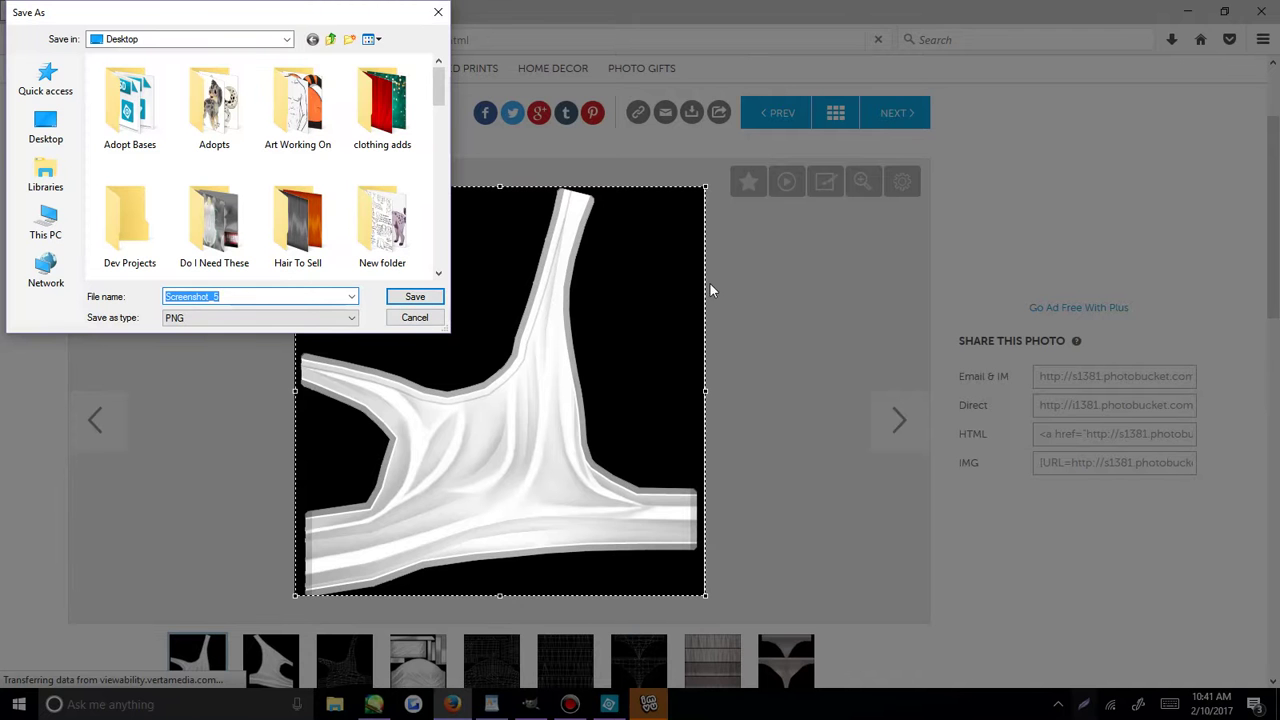
click(415, 297)
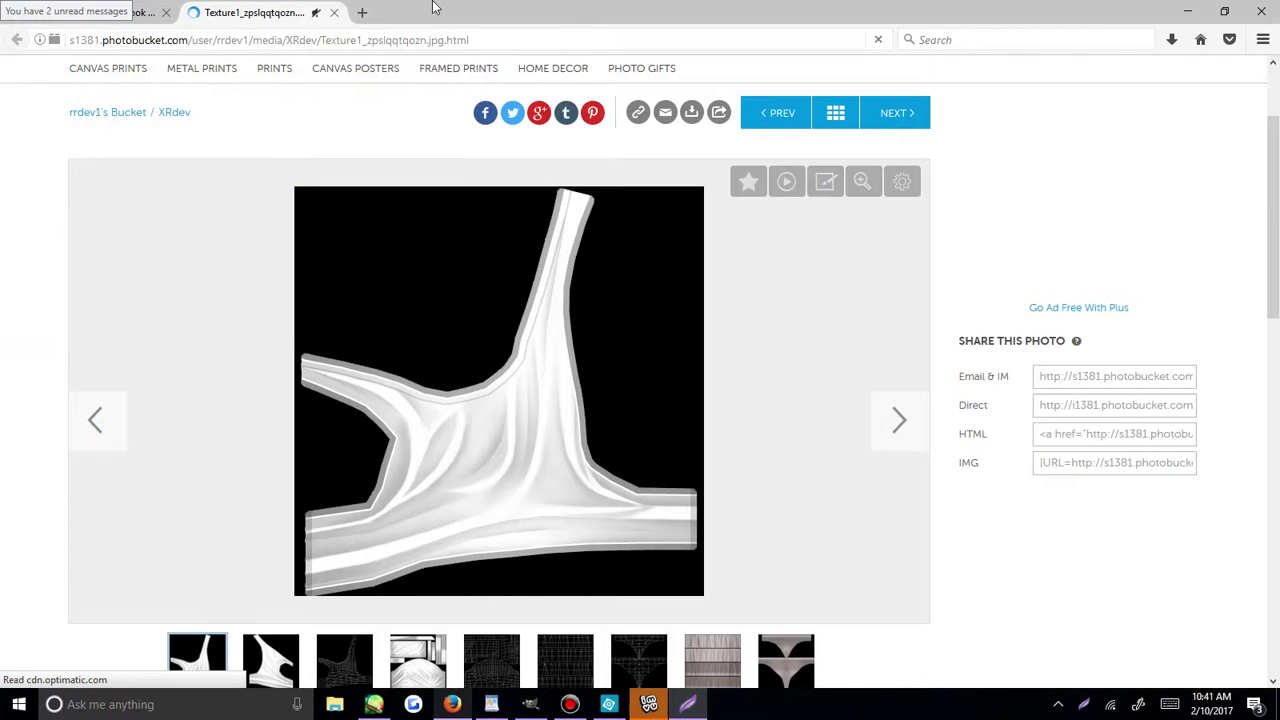
key(ctrl+shift+Tab)
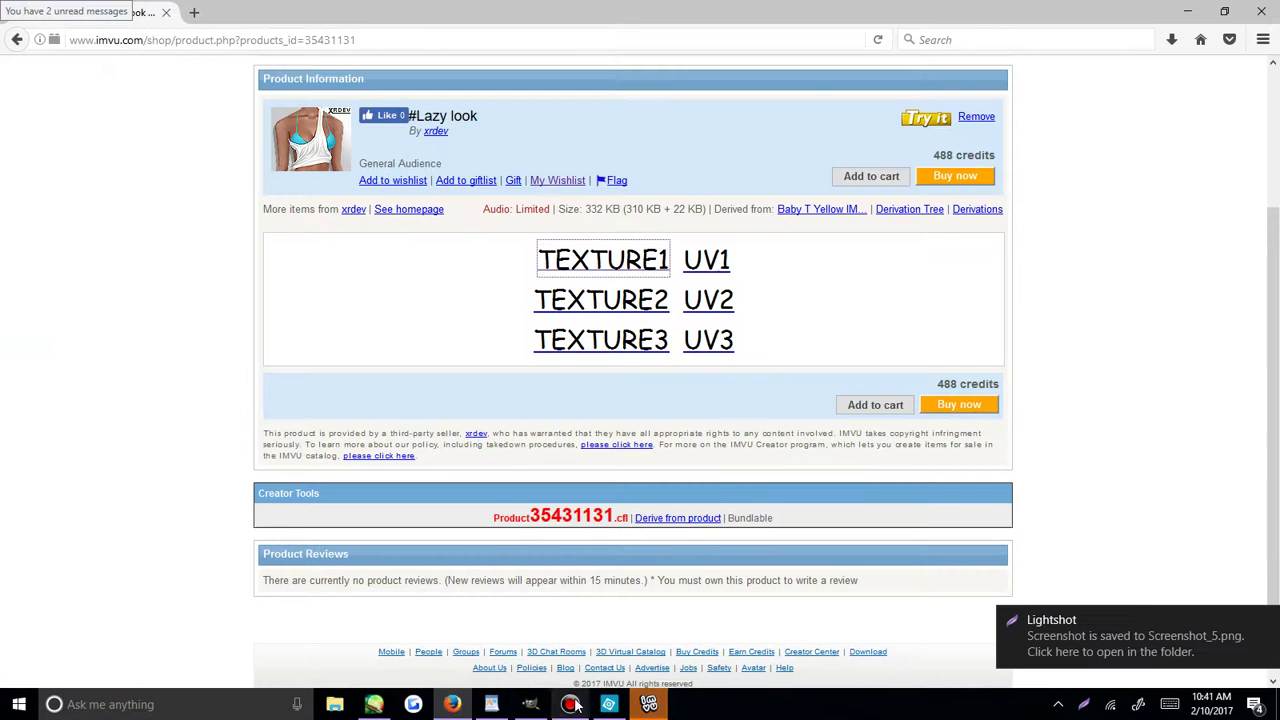
Switch to Photoshop Elements and open the Screenshot_5 image from the desktop.
click(608, 704)
click(45, 14)
click(55, 42)
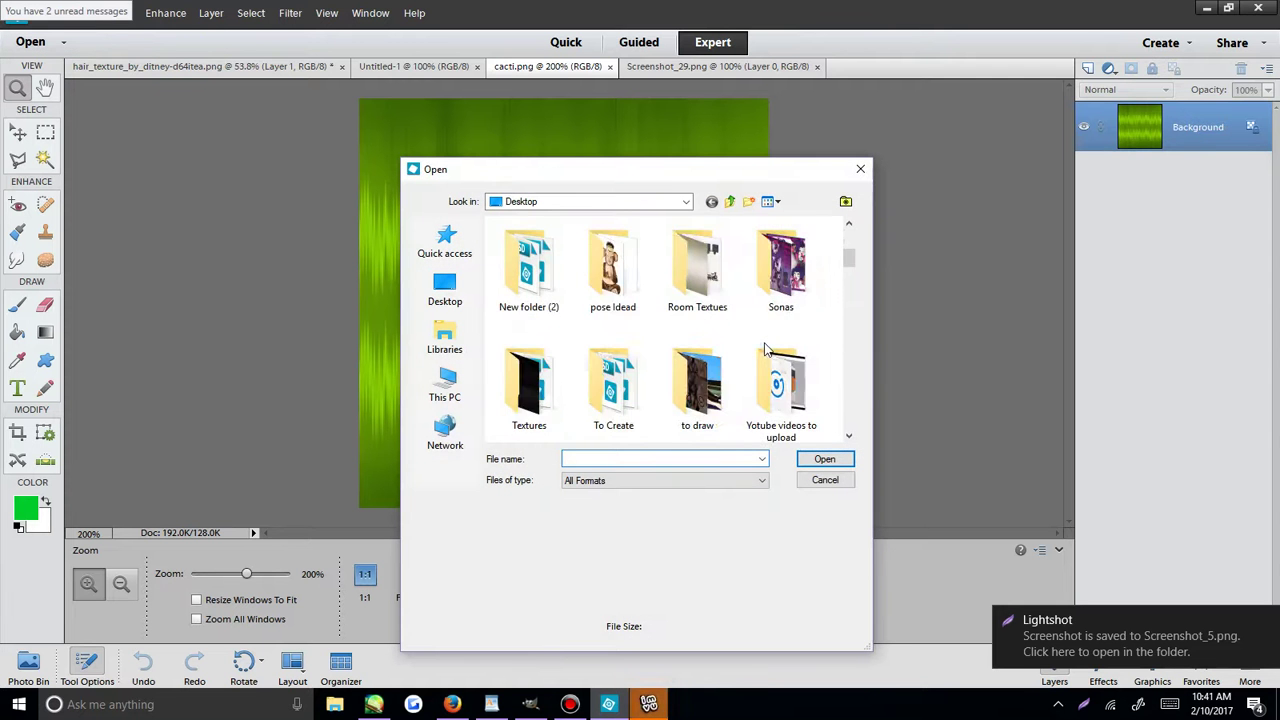
scroll(765, 349, down, 4)
scroll(765, 349, down, 6)
scroll(765, 343, down, 8)
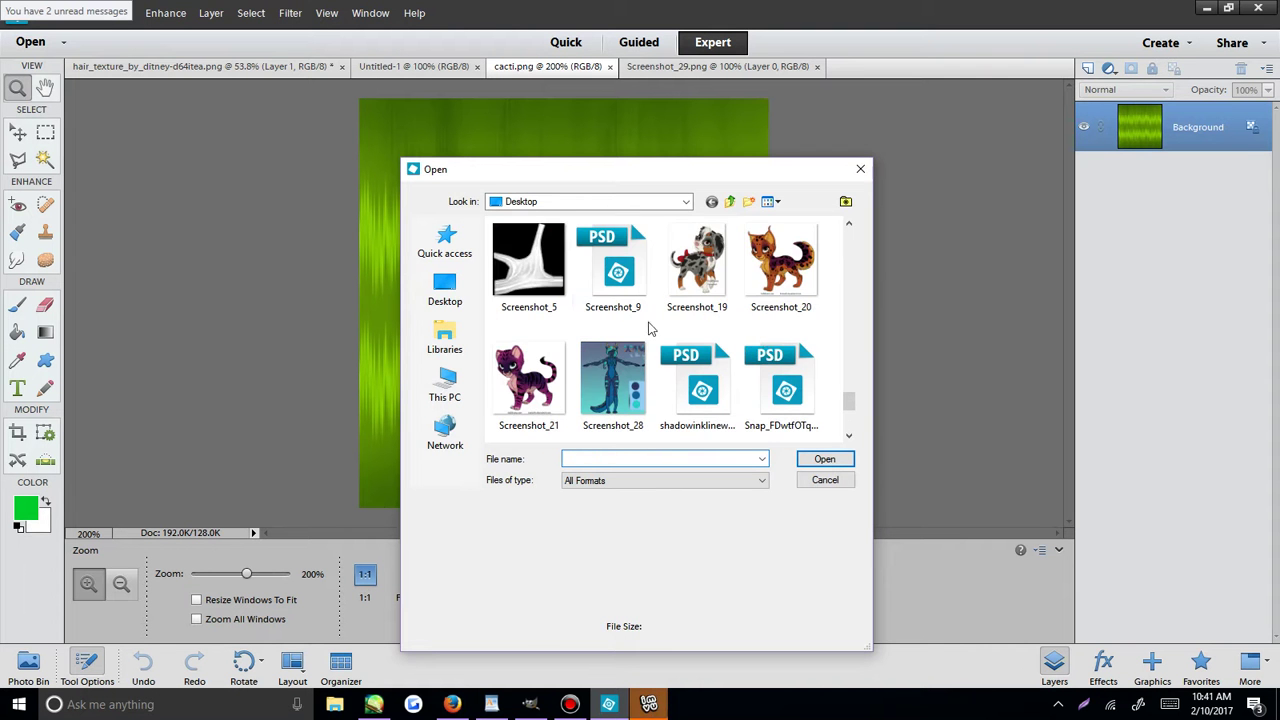
double_click(549, 280)
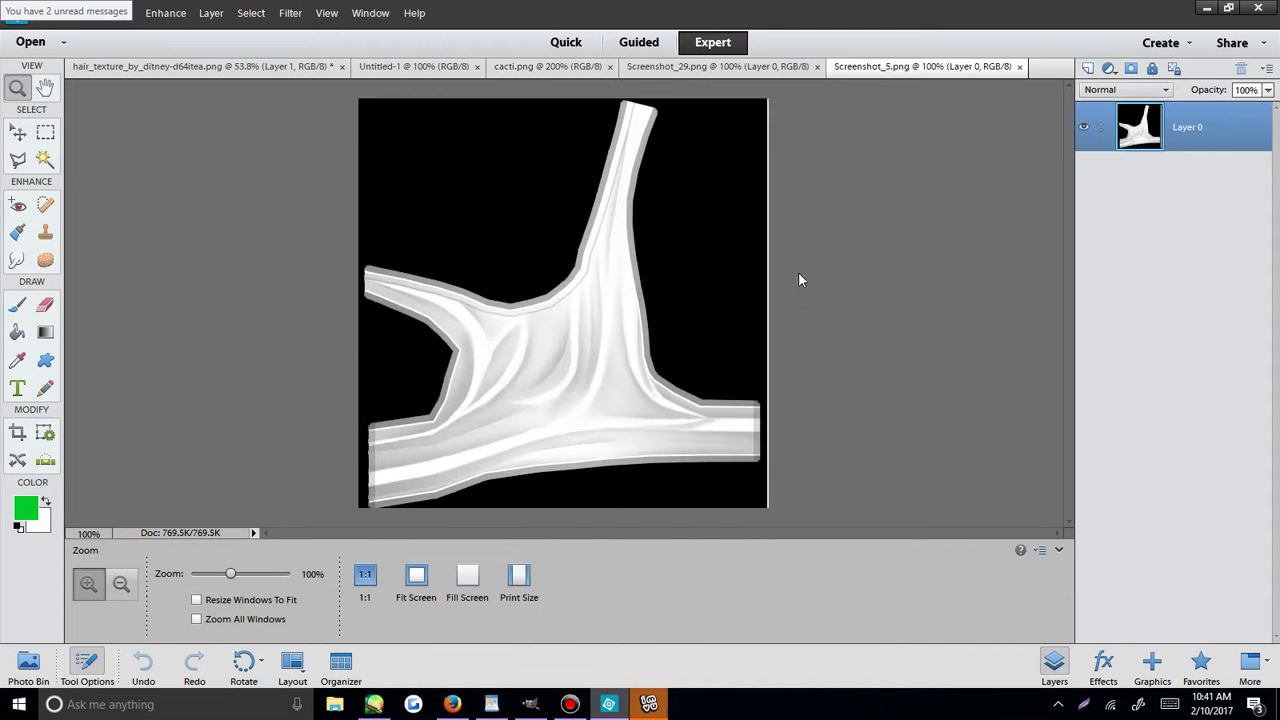
Add a new blank layer above the texture image.
click(213, 14)
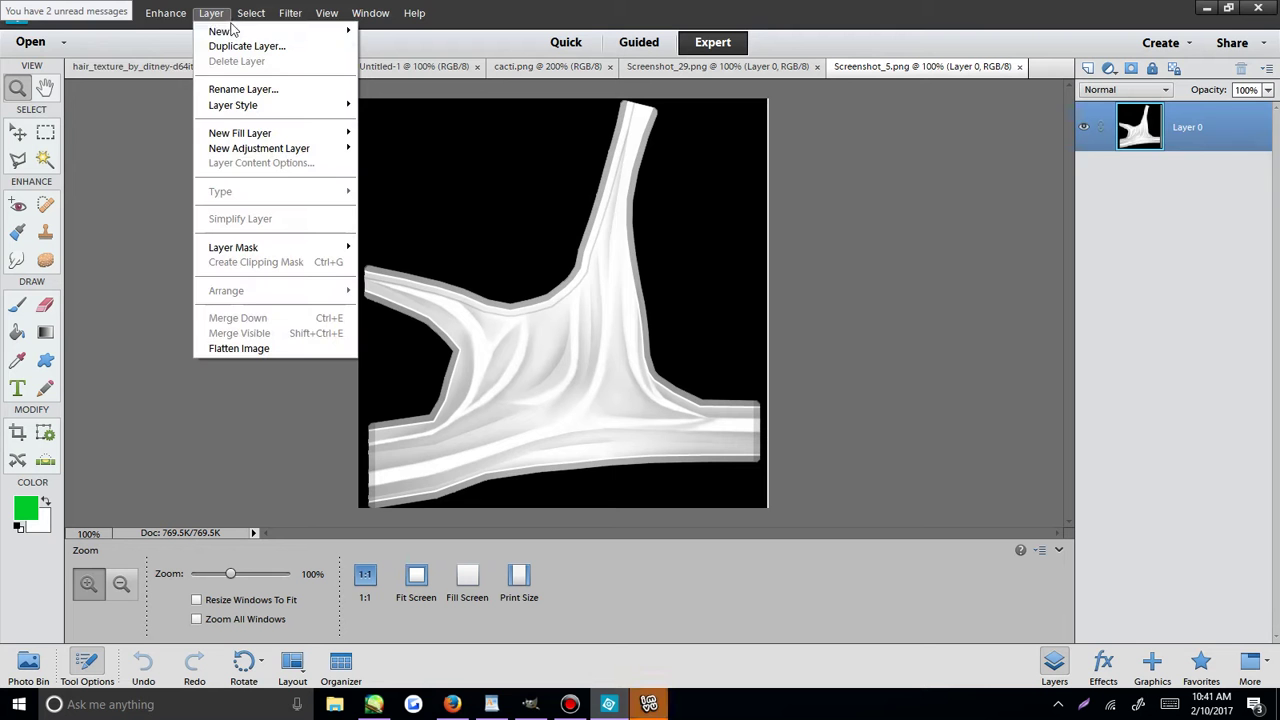
mouse_move(228, 31)
click(70, 29)
click(755, 227)
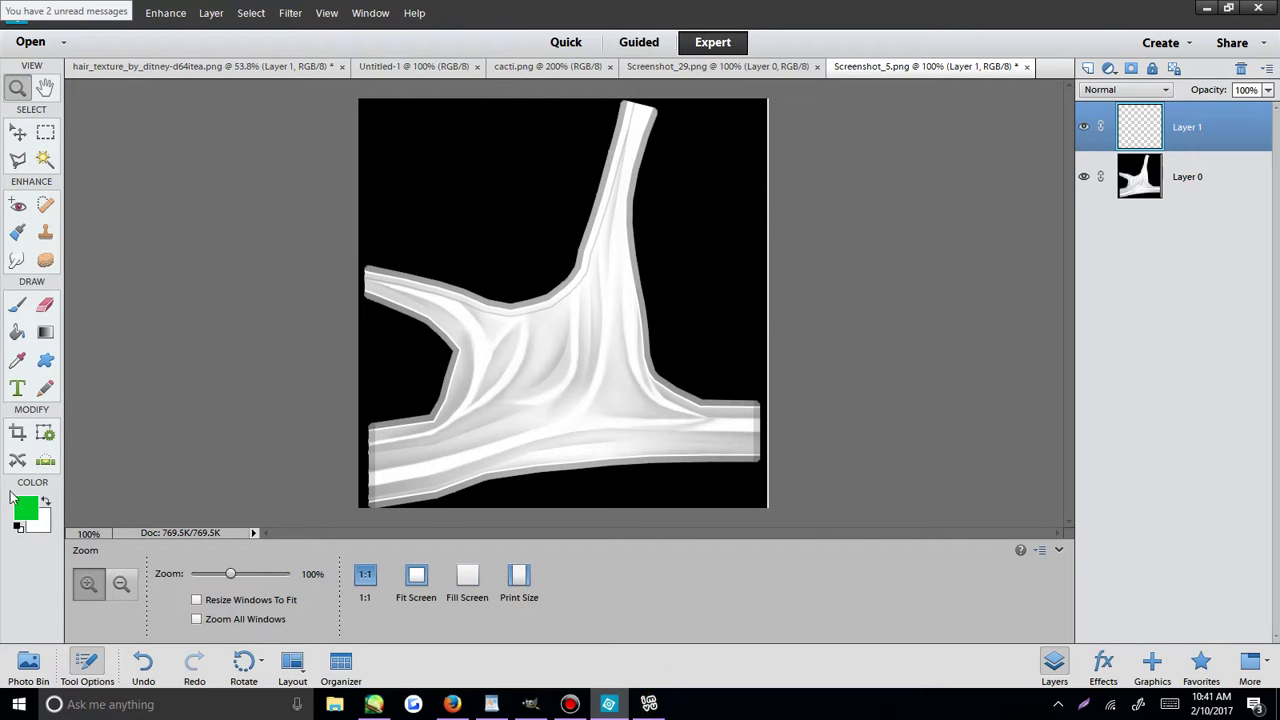
Switch to the IMVU shop and examine the women's tops by the creator of a worn item, on result pages 3 and 4.
click(648, 704)
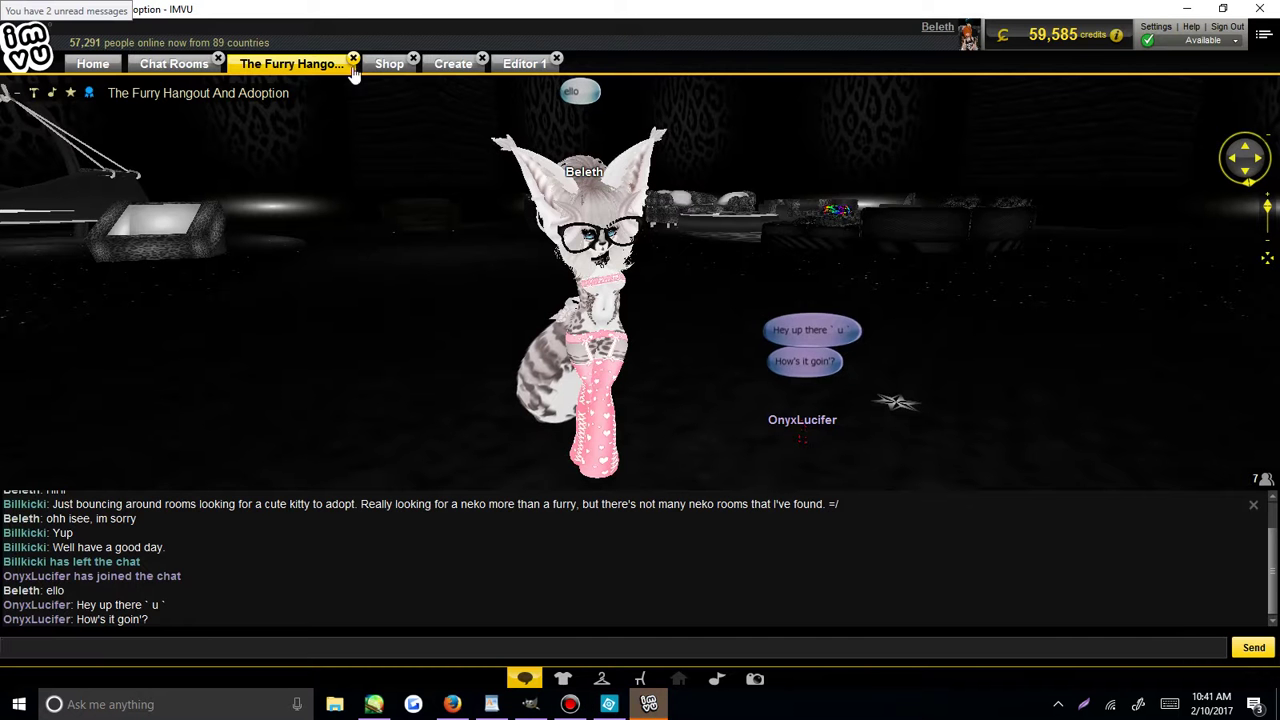
click(387, 66)
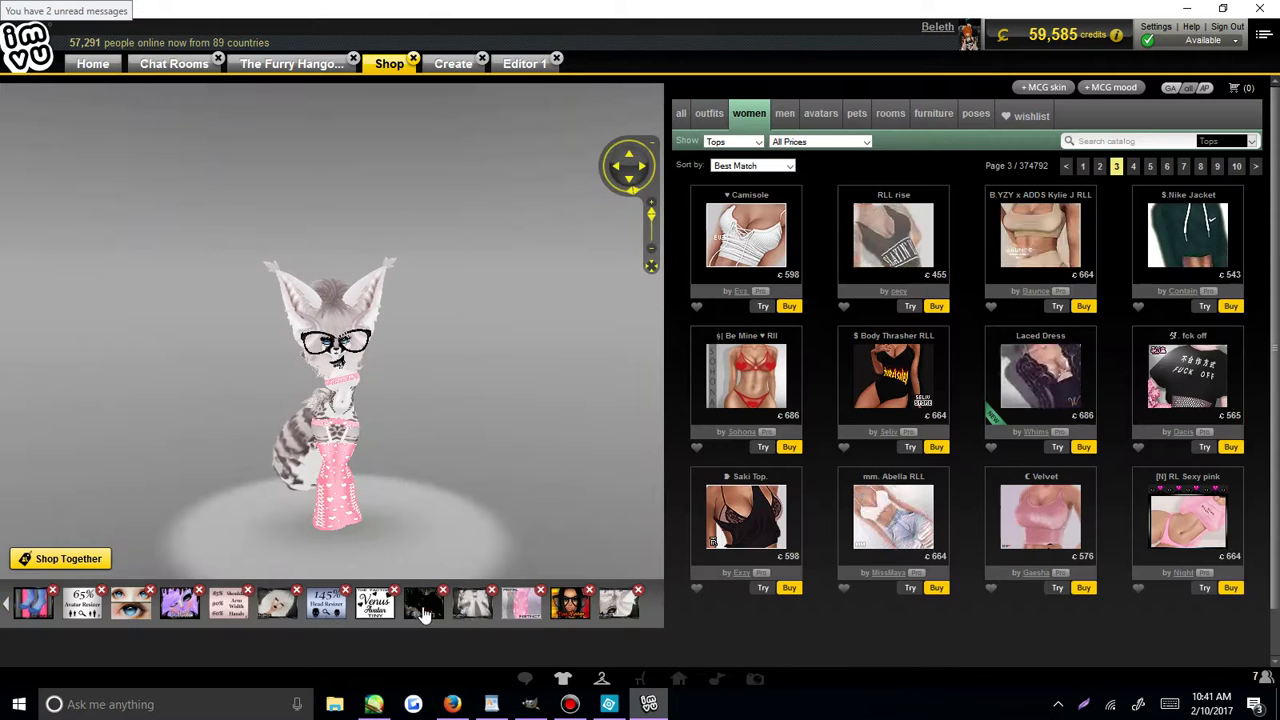
click(425, 612)
click(952, 306)
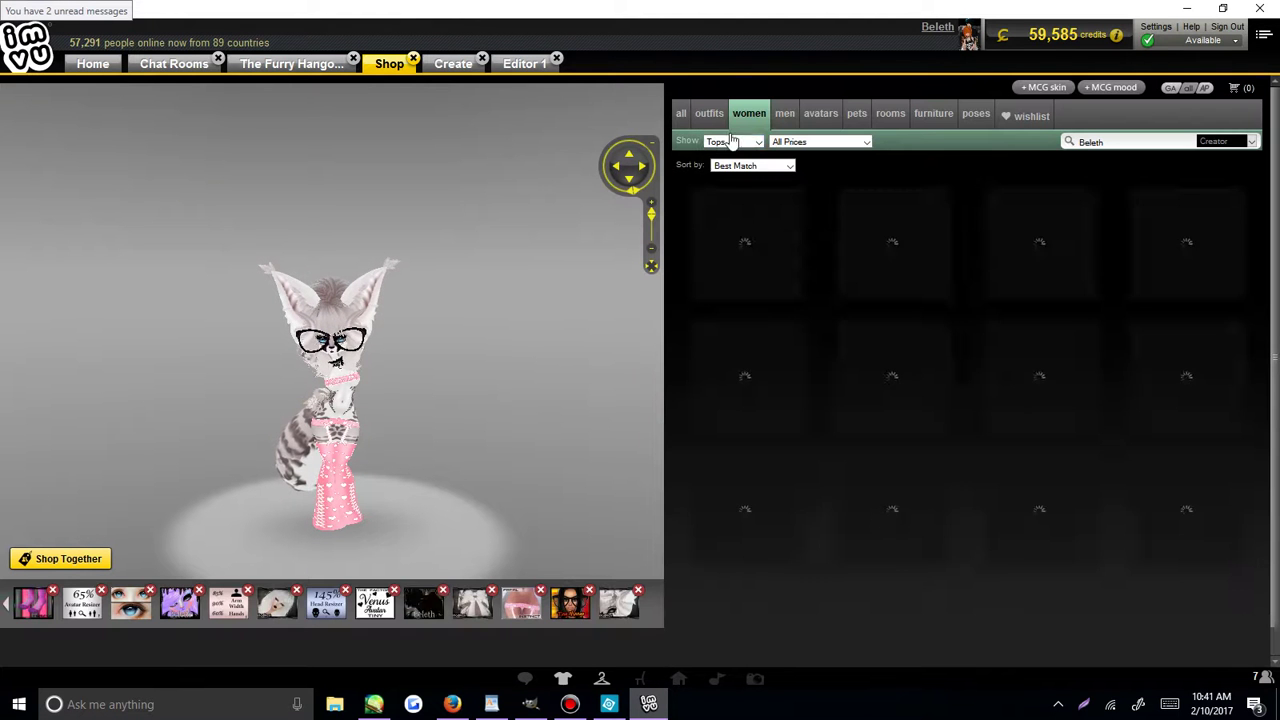
click(1099, 167)
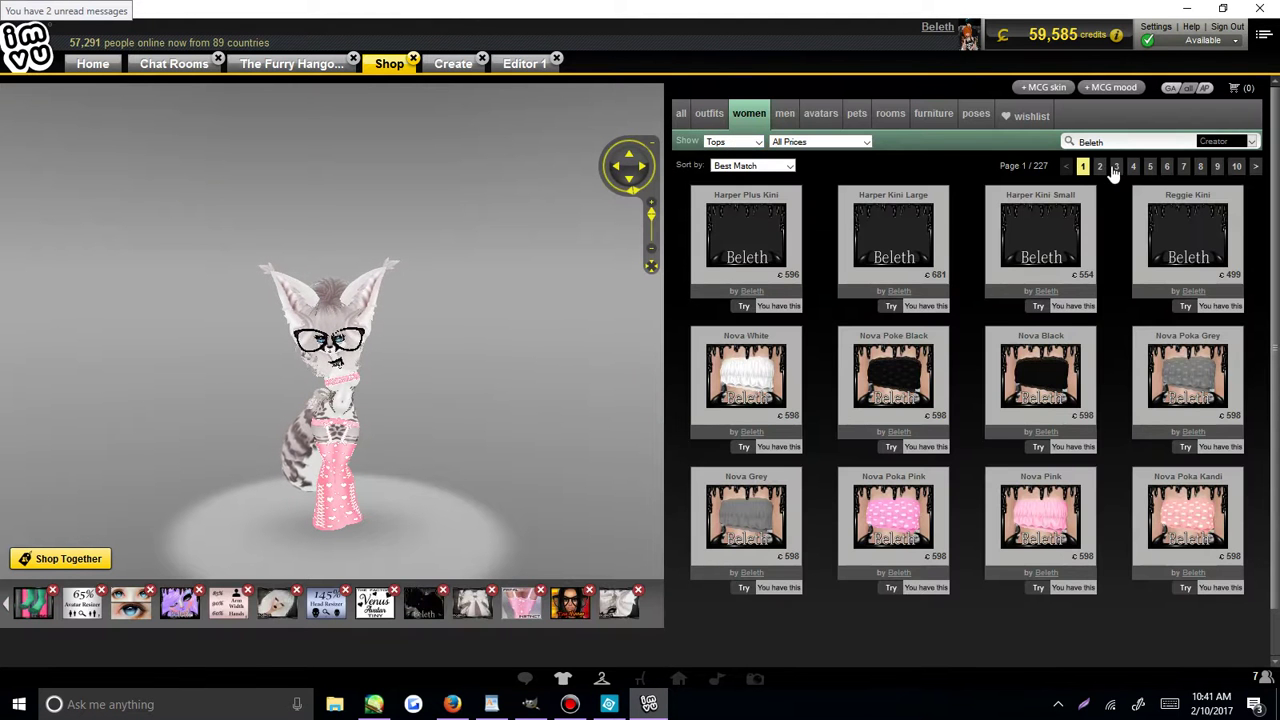
click(1117, 167)
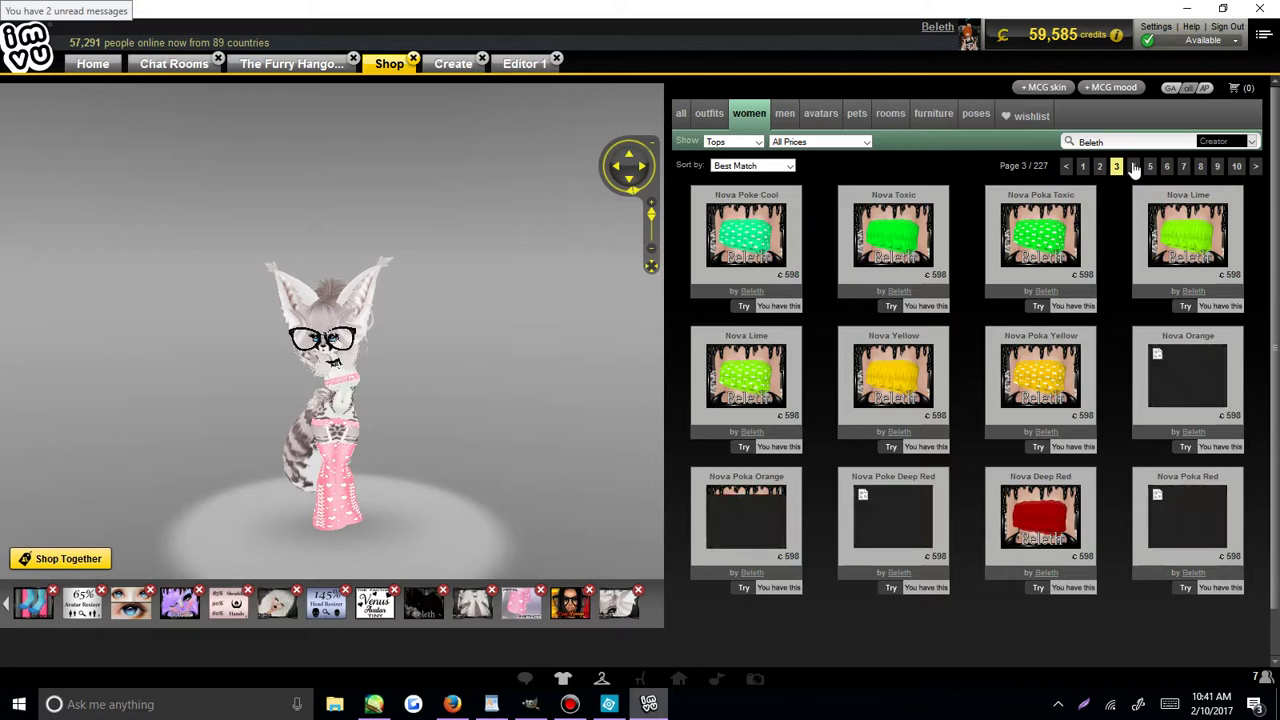
click(1134, 167)
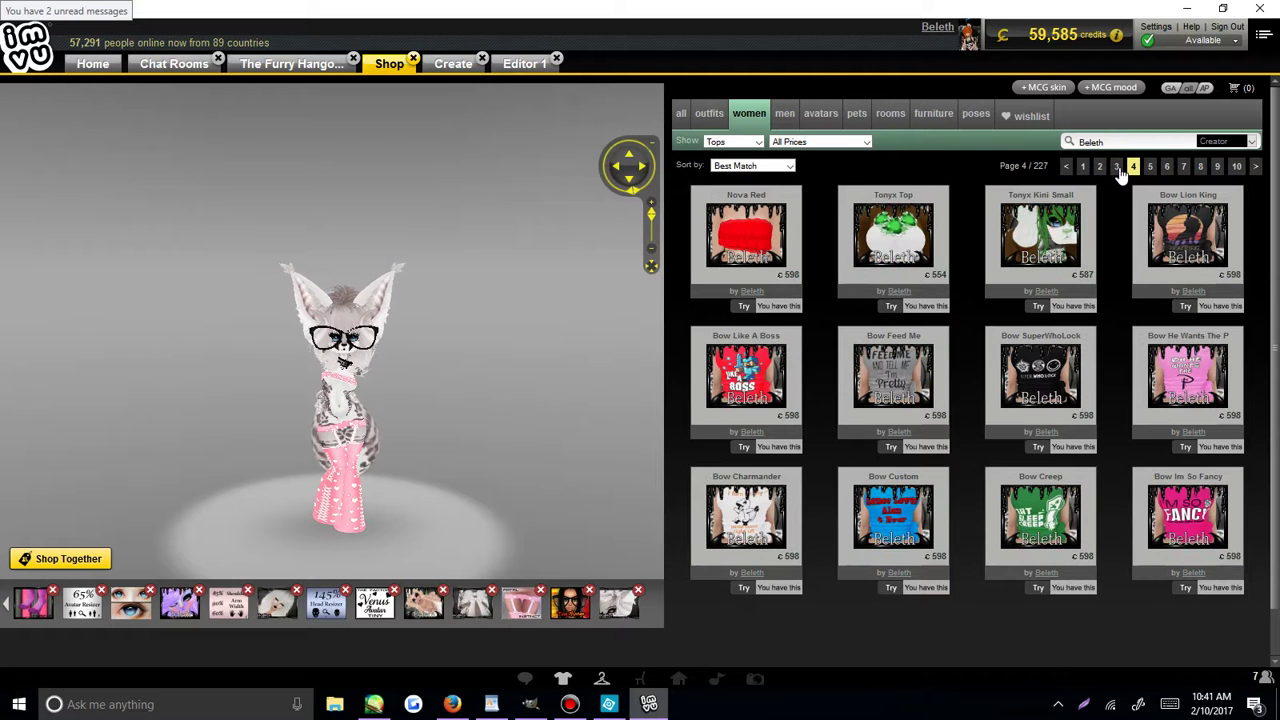
click(1117, 167)
mouse_move(1216, 298)
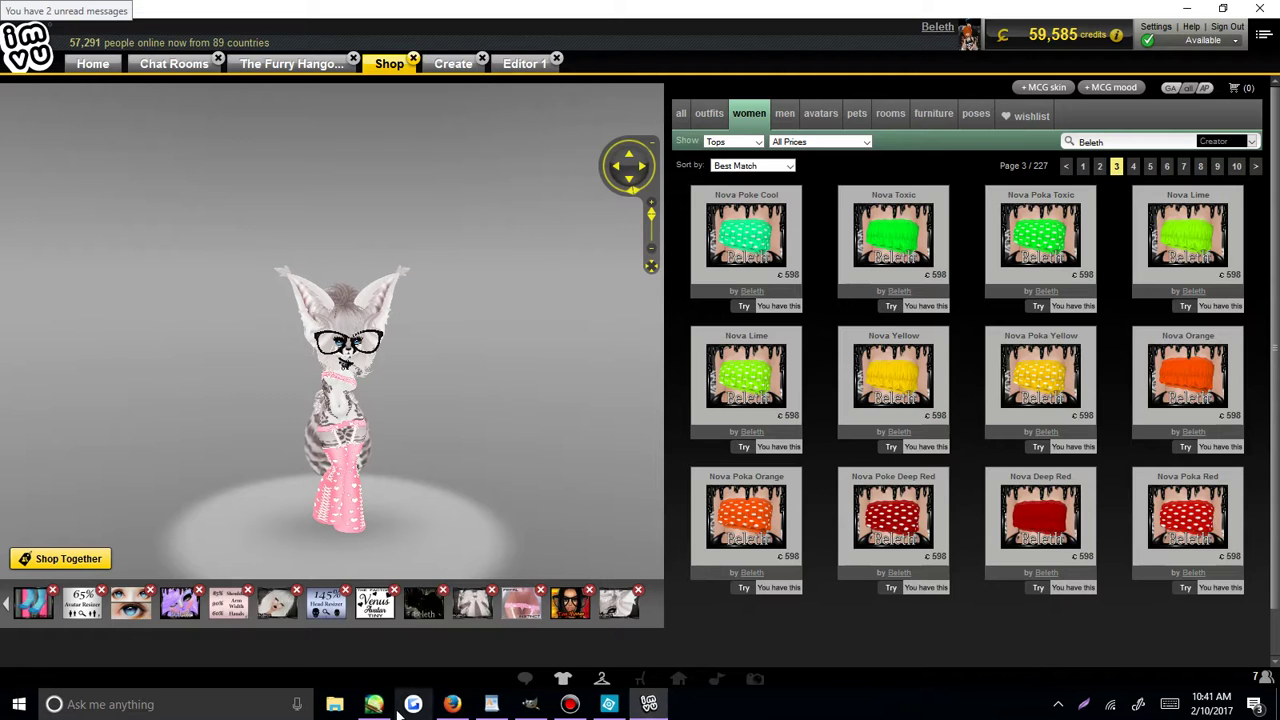
Revisit the #Lazy look product page in Firefox and return to the Screenshot_5 texture in Photoshop Elements.
click(452, 704)
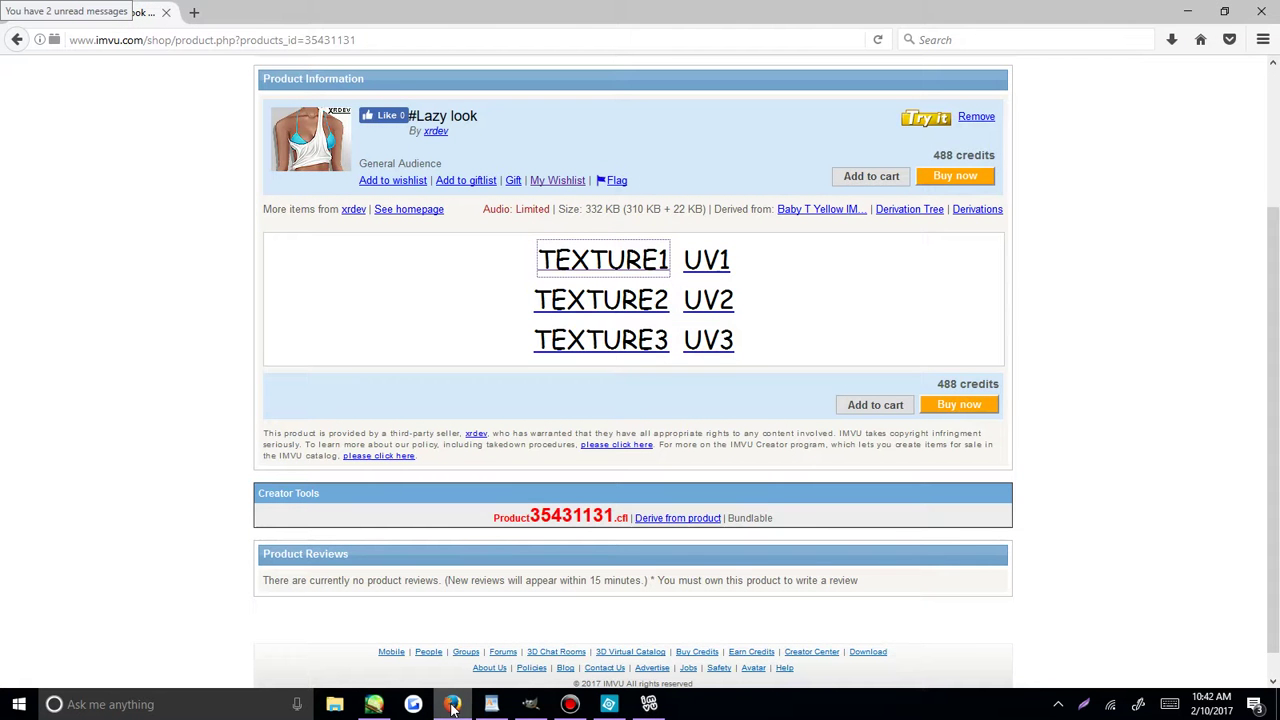
click(373, 704)
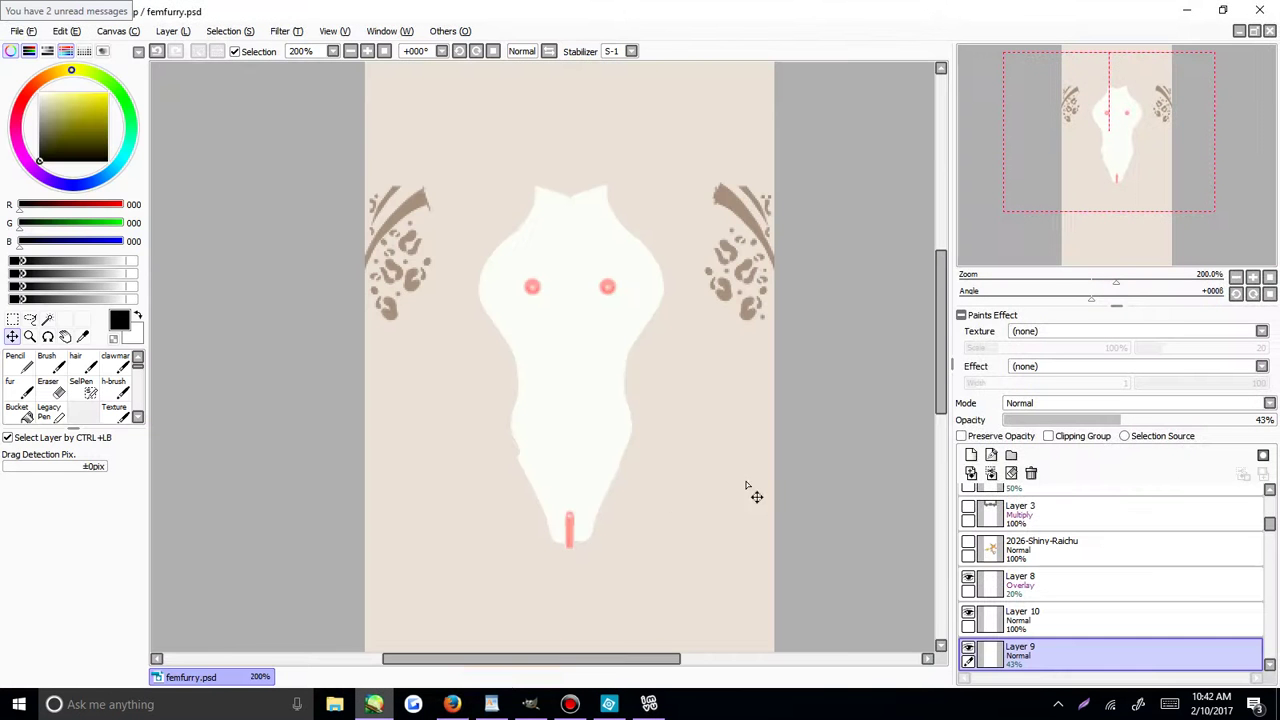
click(608, 704)
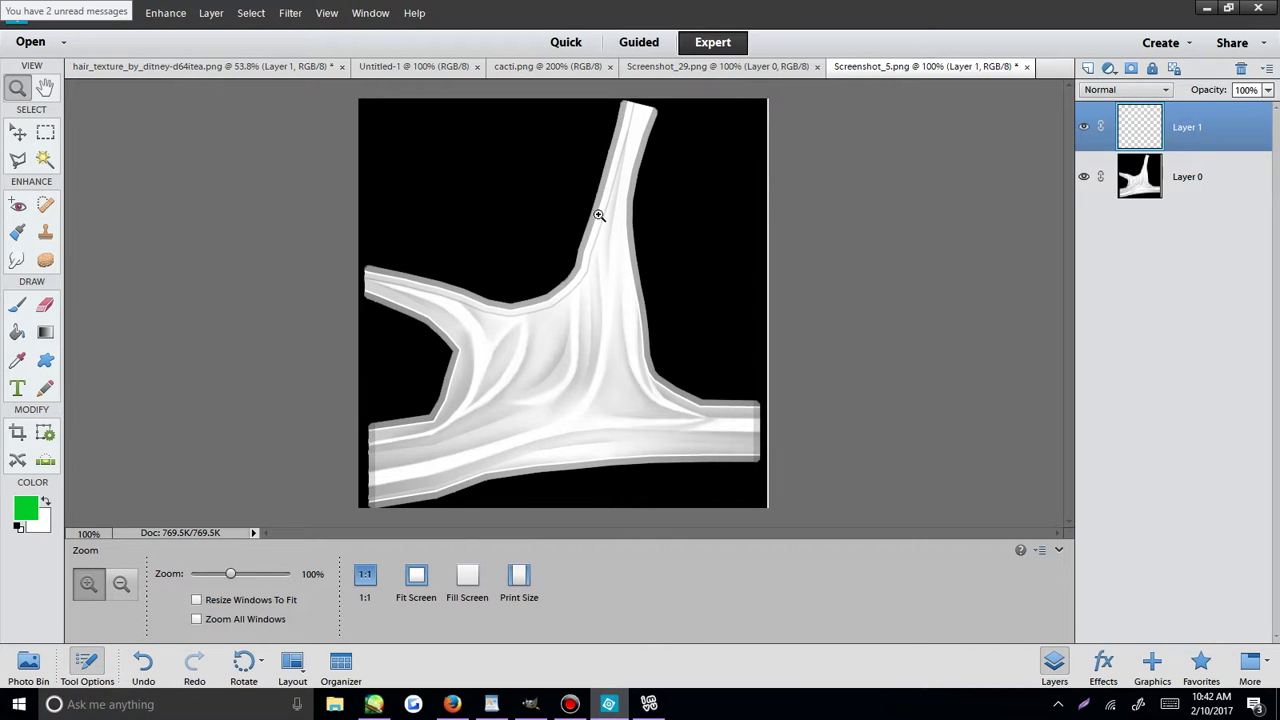
click(452, 705)
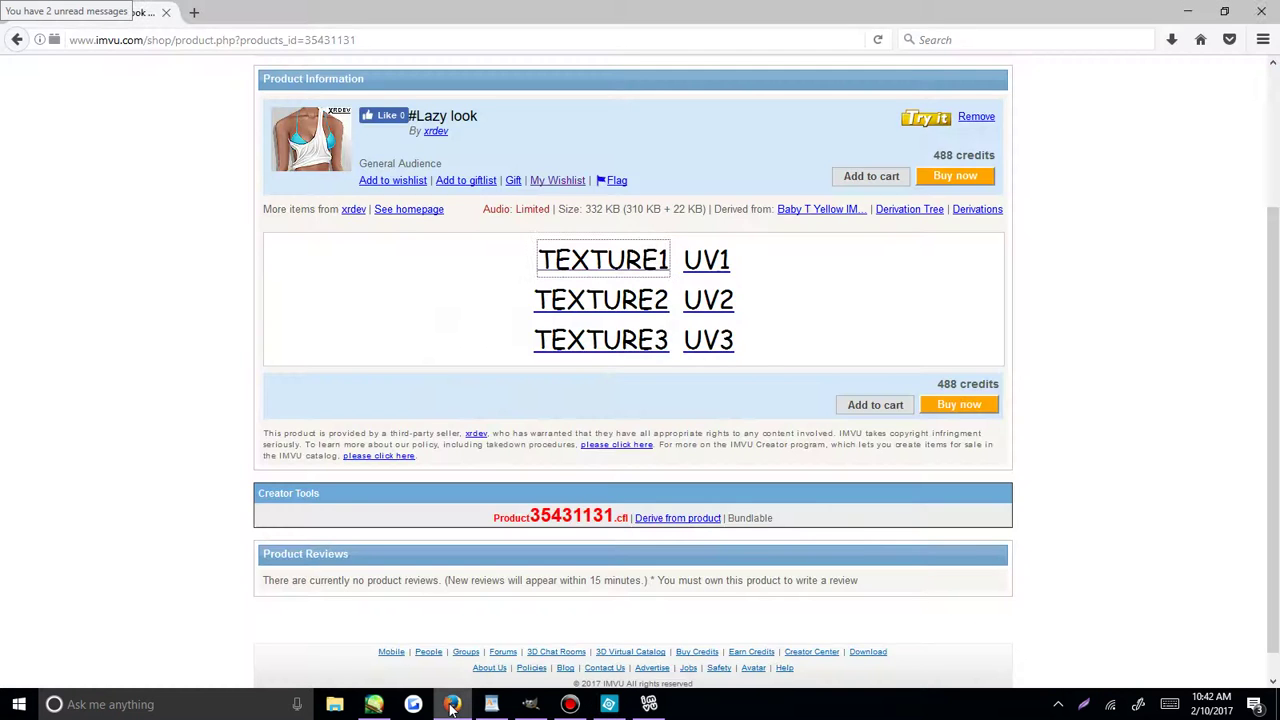
click(452, 707)
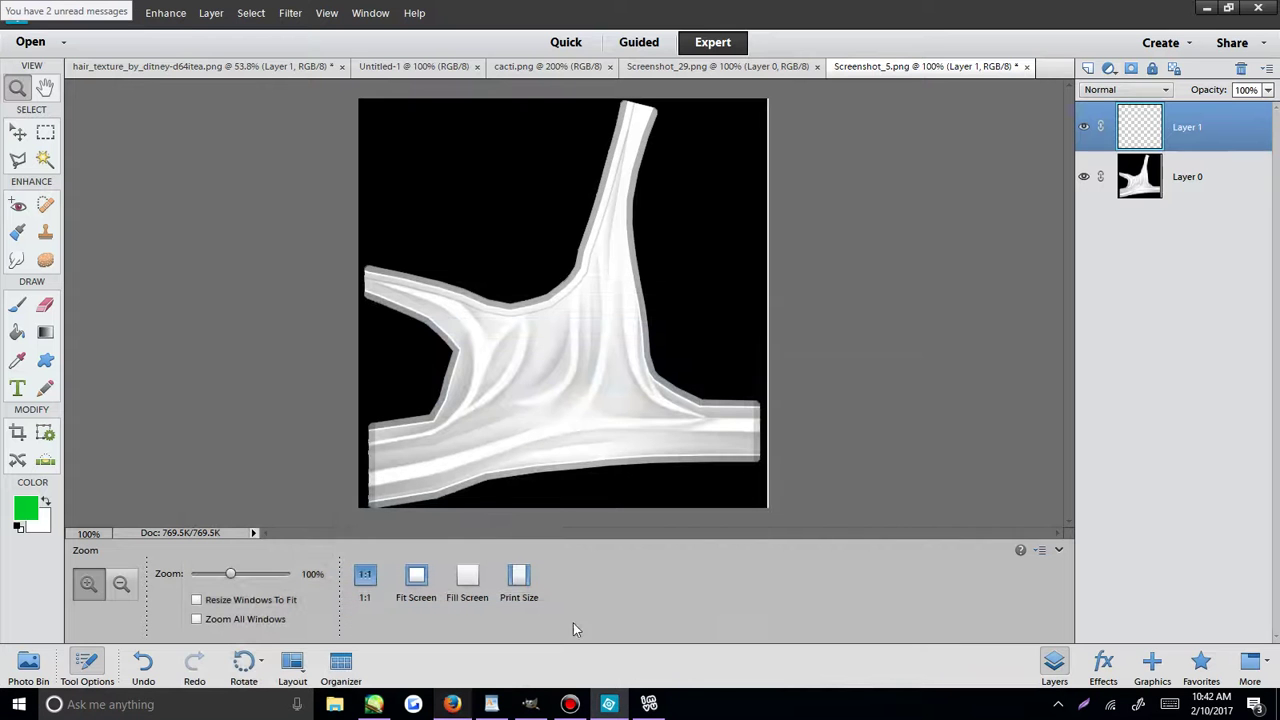
Set the foreground color to pure red (ff0000) and fill Layer 1 with it using the Paint Bucket.
click(28, 509)
drag(660, 250, 672, 202)
click(606, 234)
click(829, 134)
click(17, 333)
click(22, 508)
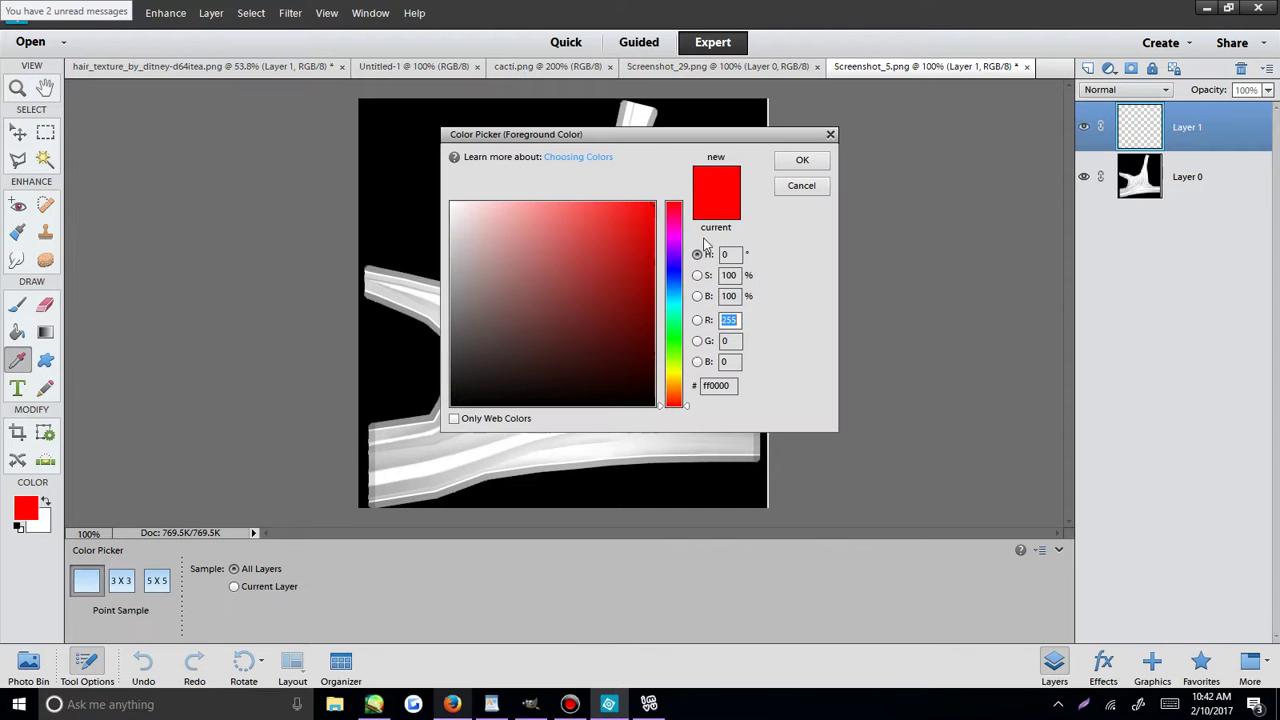
drag(667, 369, 700, 165)
click(802, 160)
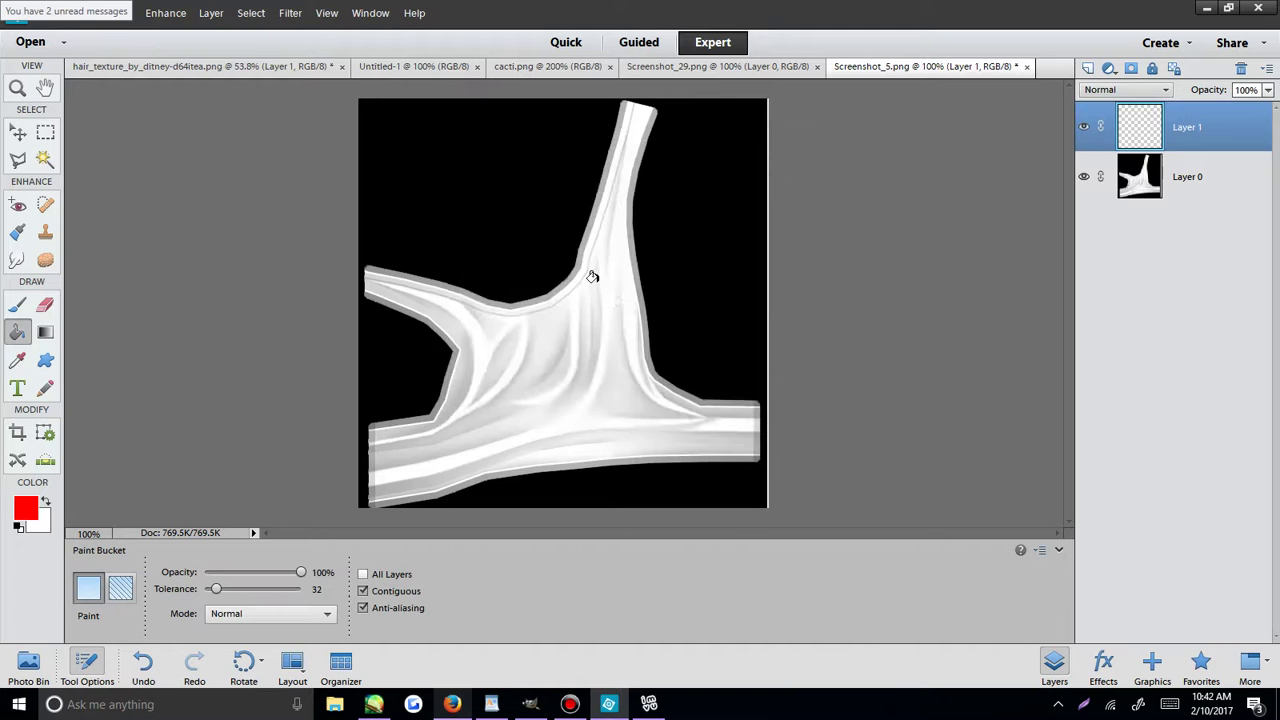
click(597, 289)
Set Layer 1's blend mode to Multiply and toggle the layer's visibility to compare it with the original texture.
click(1103, 93)
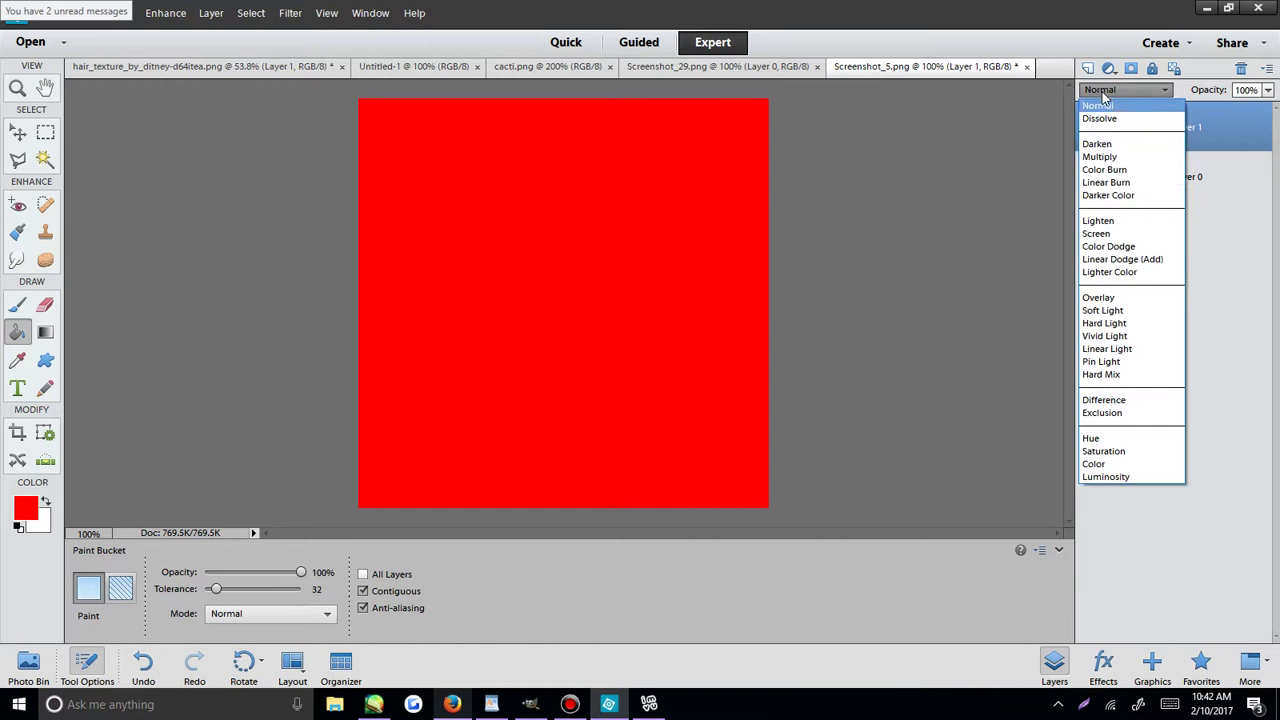
click(1104, 151)
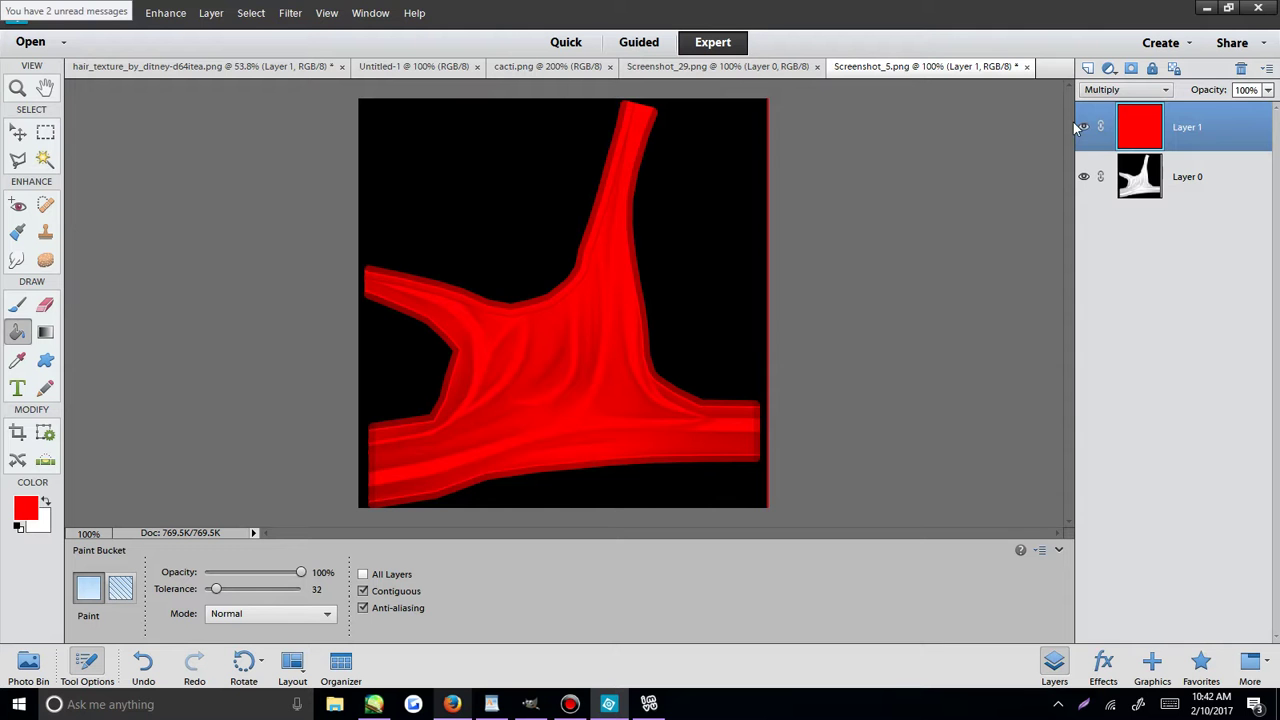
click(1083, 127)
click(1083, 127)
Try other blend modes on Layer 1, including Color, Exclusion, Pin Light, Overlay, Screen and Linear Burn, and return it to Multiply.
click(1125, 90)
click(1105, 464)
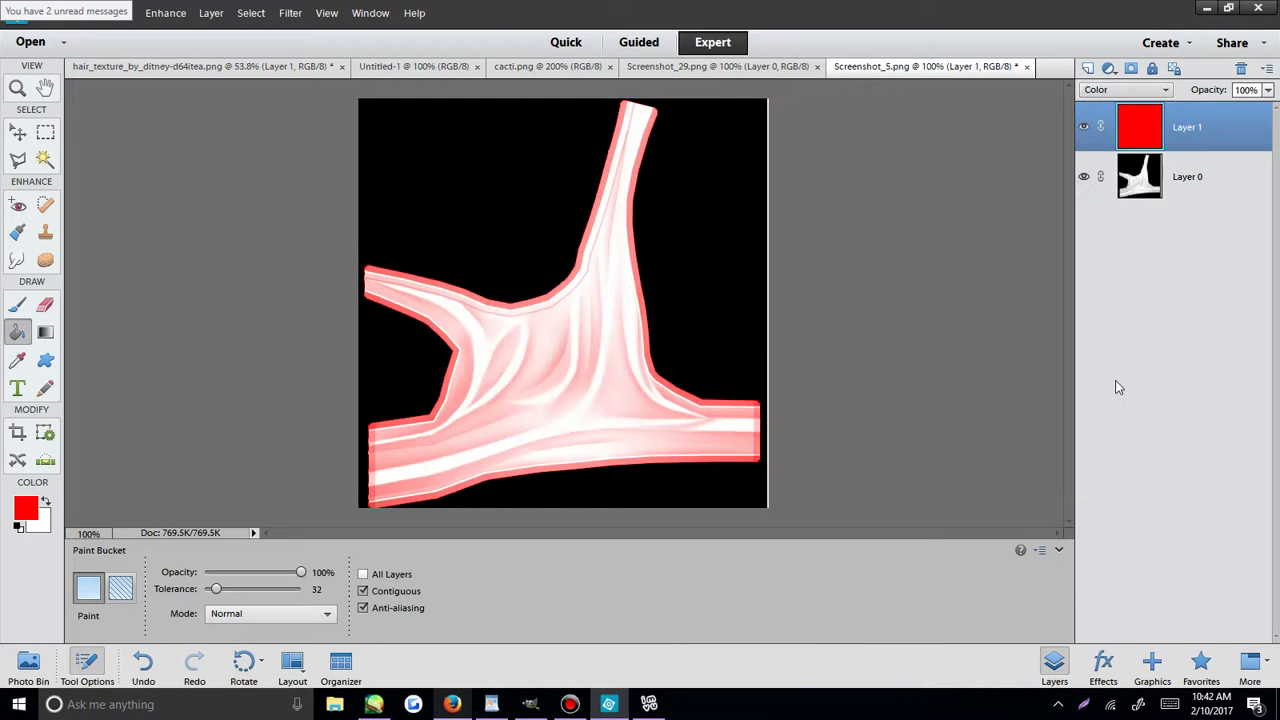
scroll(1110, 91, up, 1)
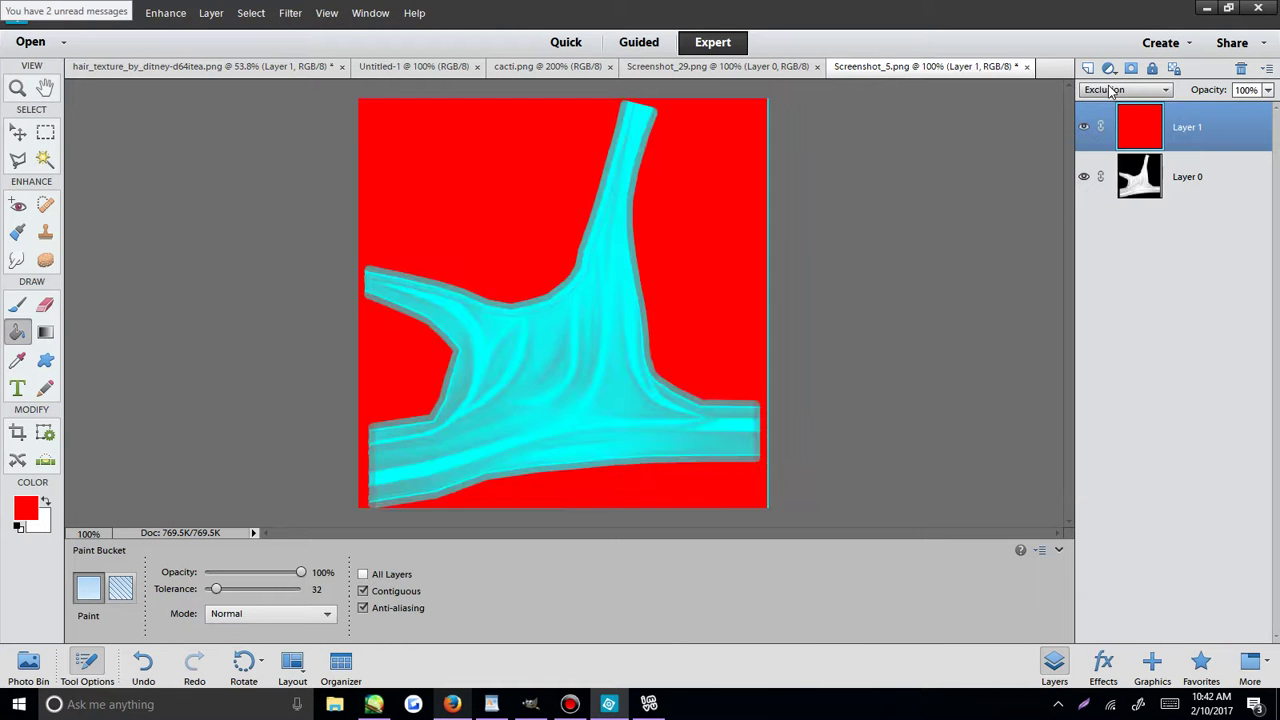
scroll(1112, 91, up, 1)
click(1116, 91)
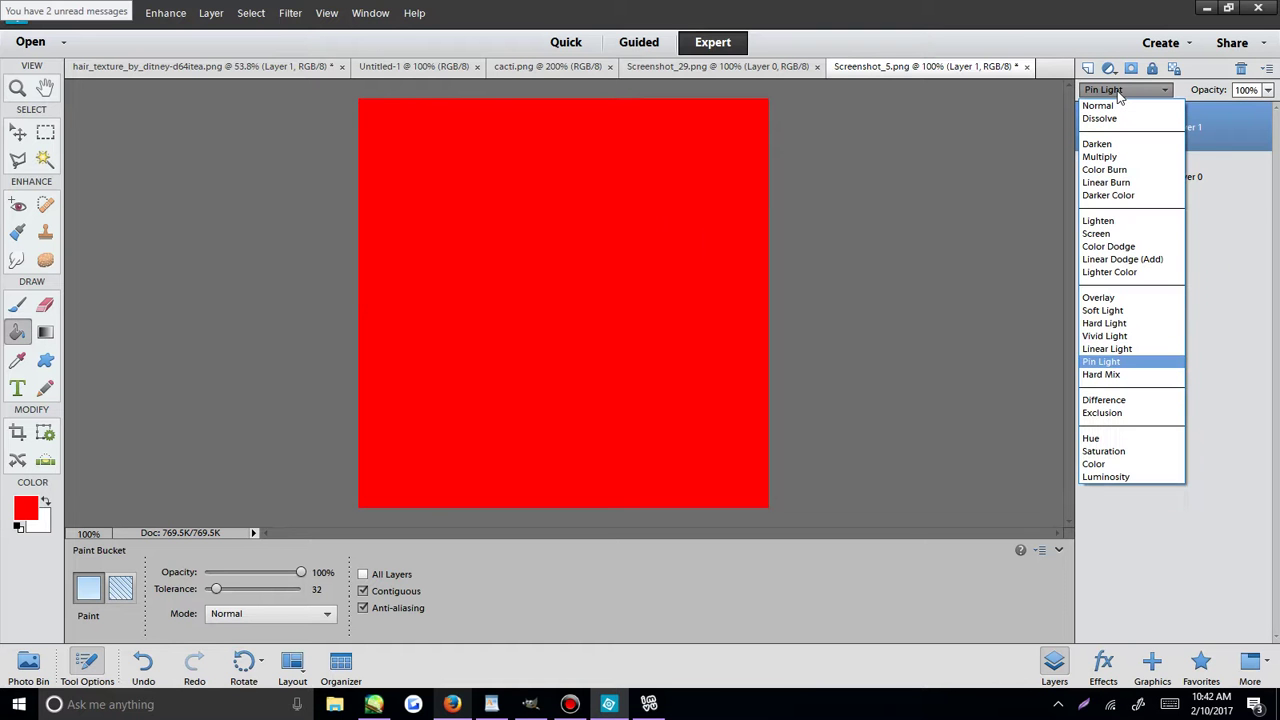
click(1106, 323)
scroll(1108, 91, up, 4)
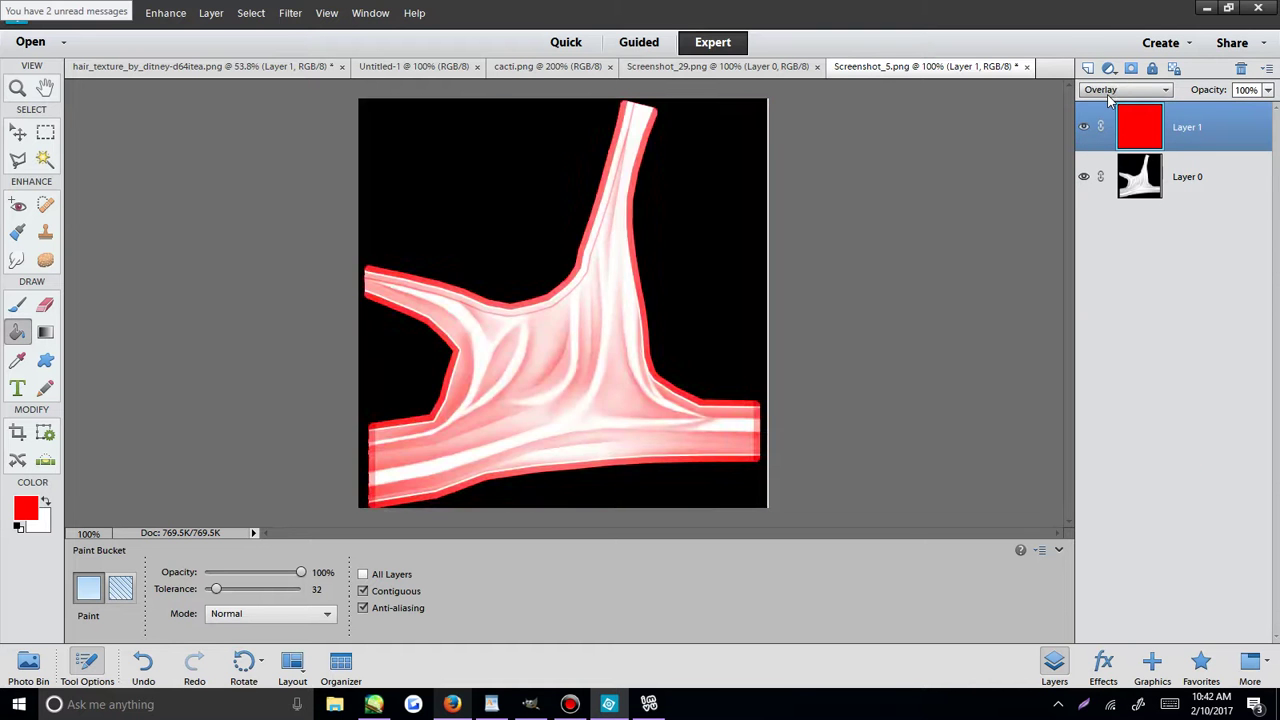
scroll(1108, 91, up, 2)
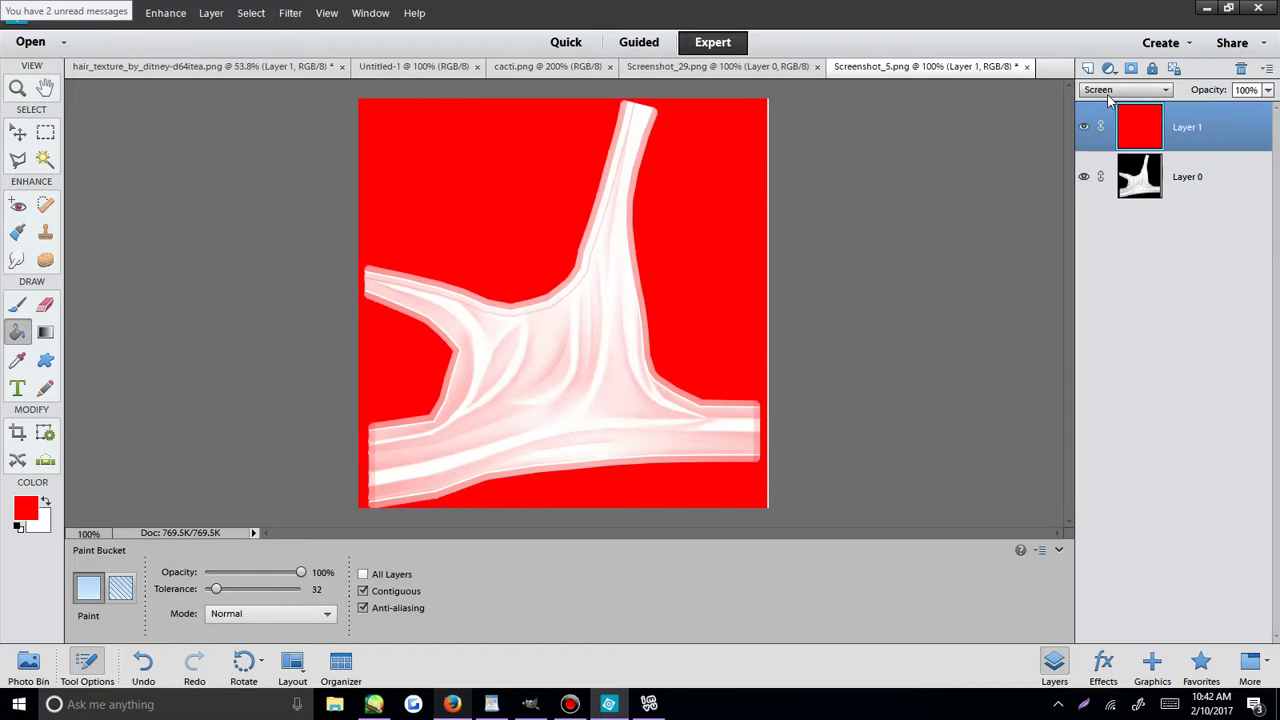
scroll(1108, 91, up, 3)
scroll(1108, 91, down, 1)
click(1108, 92)
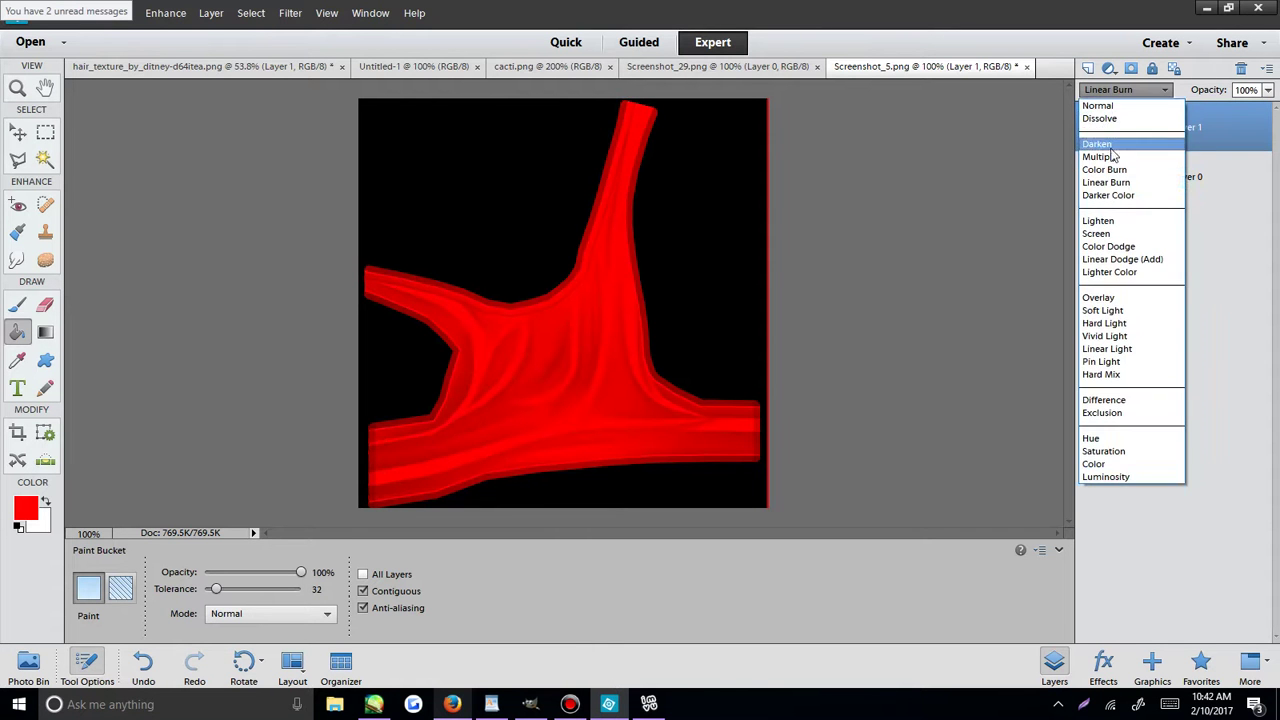
click(1110, 155)
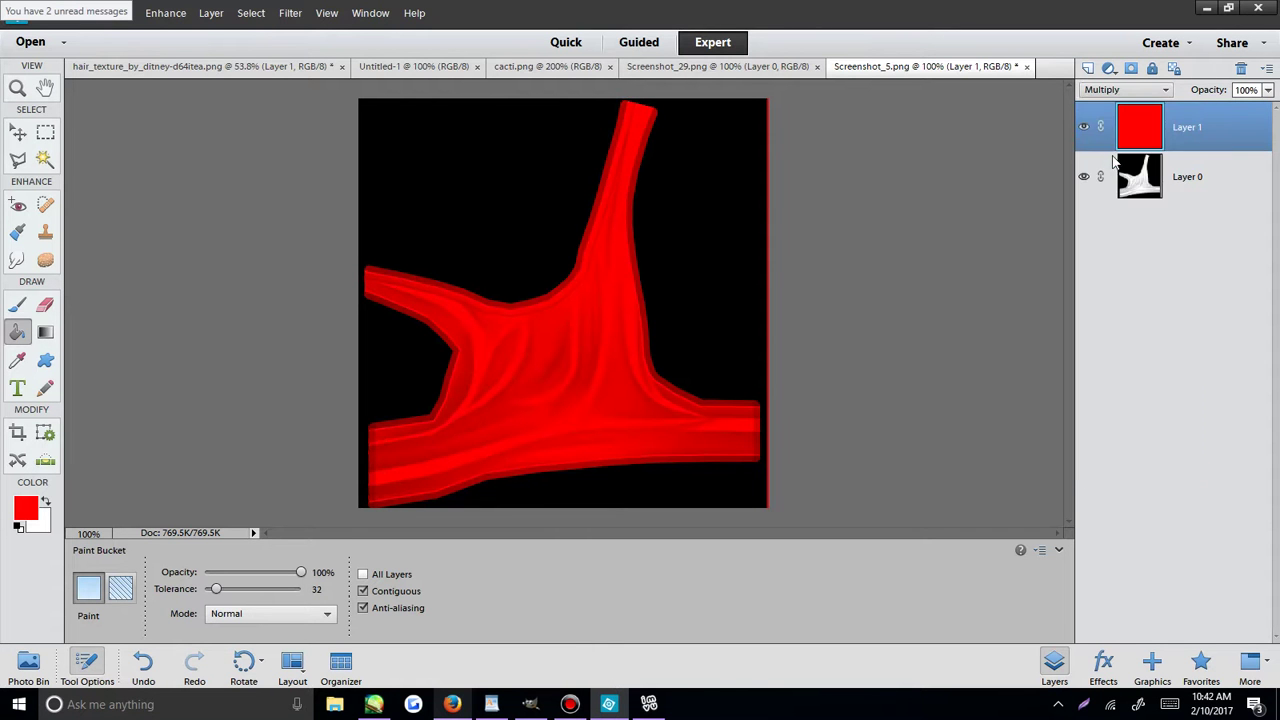
Save the recolored texture to the desktop as Screenshot_5.png in PNG format.
click(50, 18)
click(114, 163)
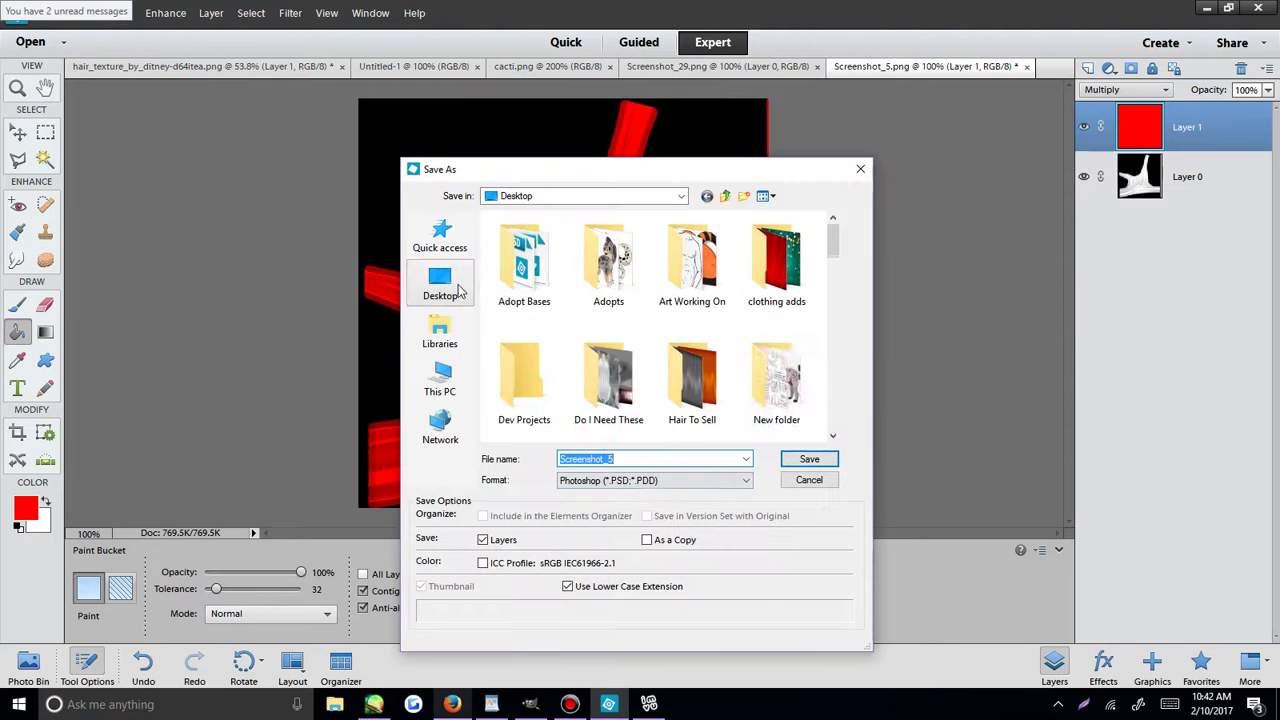
click(655, 480)
click(617, 568)
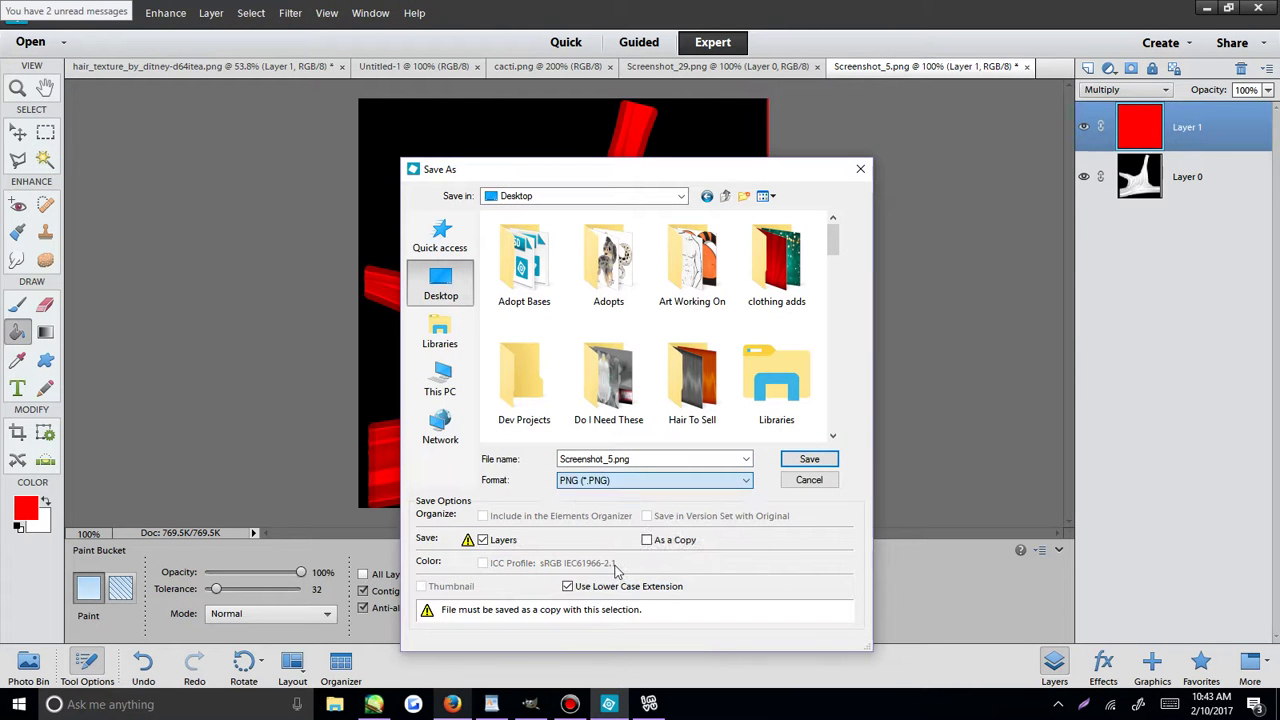
click(809, 459)
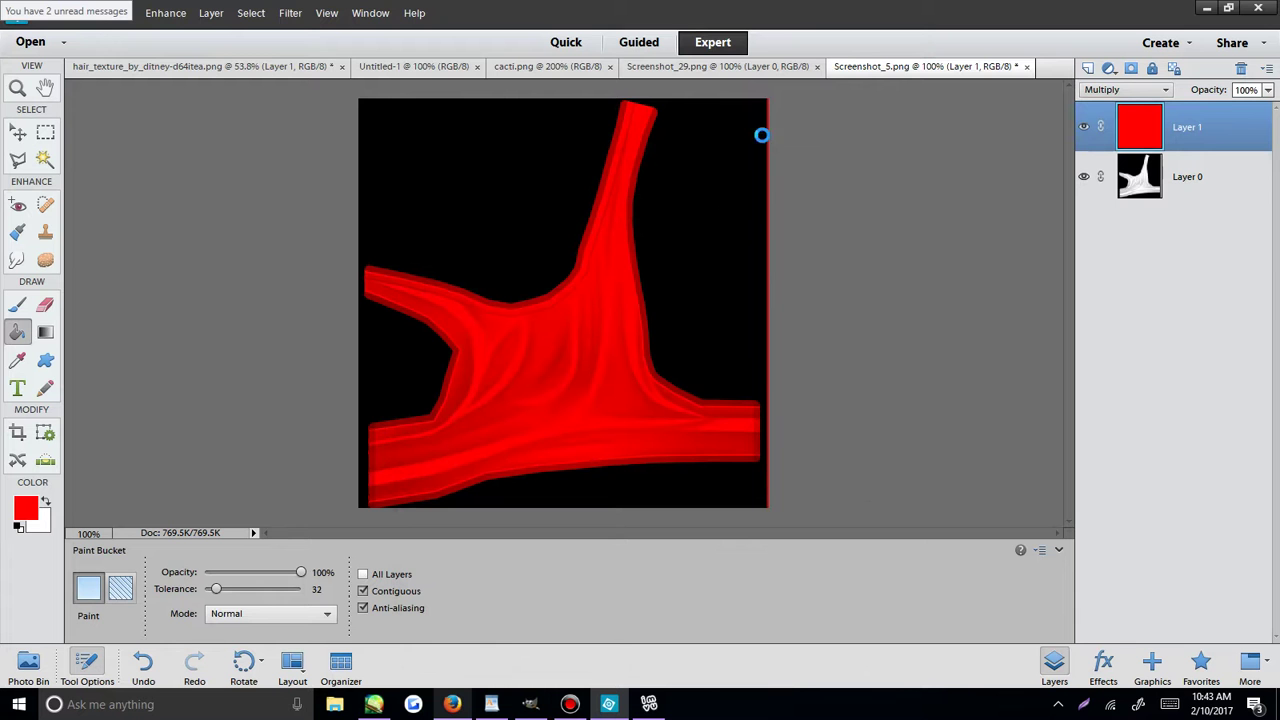
Switch to the IMVU editor, load Screenshot_5 from the desktop as material 01's texture, apply the changes and check the top on the avatar.
click(452, 704)
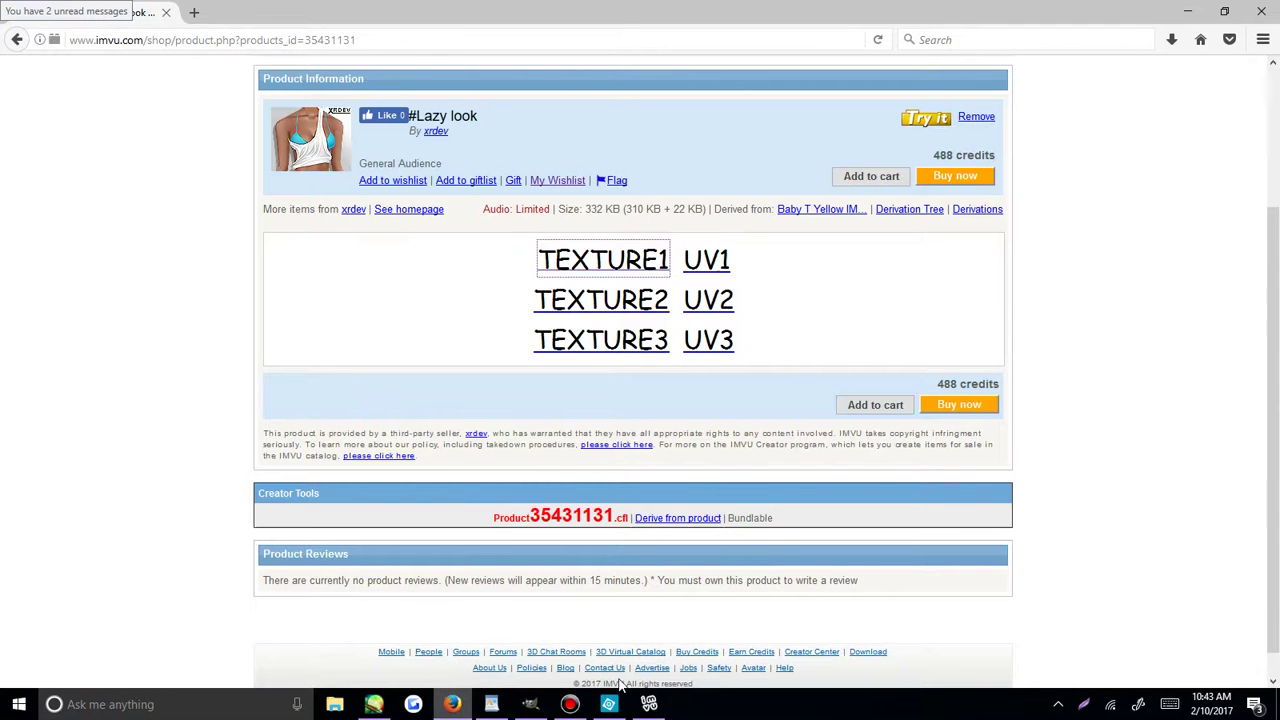
click(648, 704)
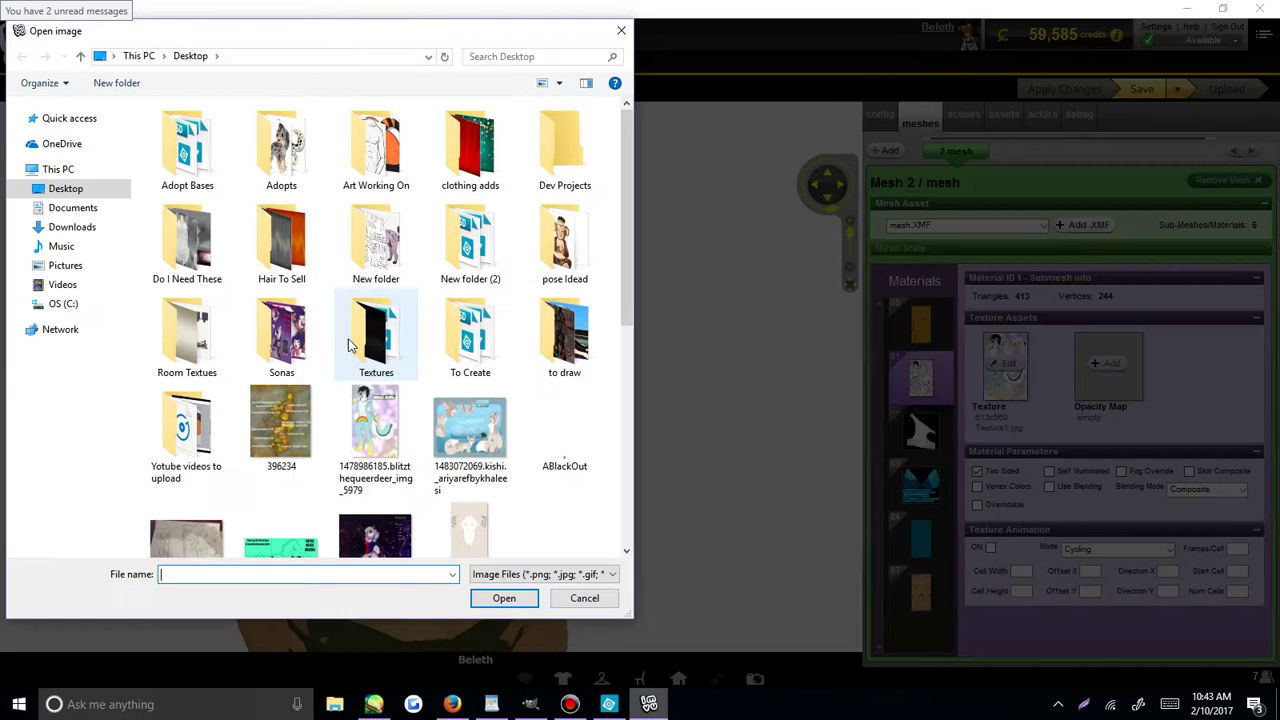
scroll(350, 345, down, 10)
click(316, 414)
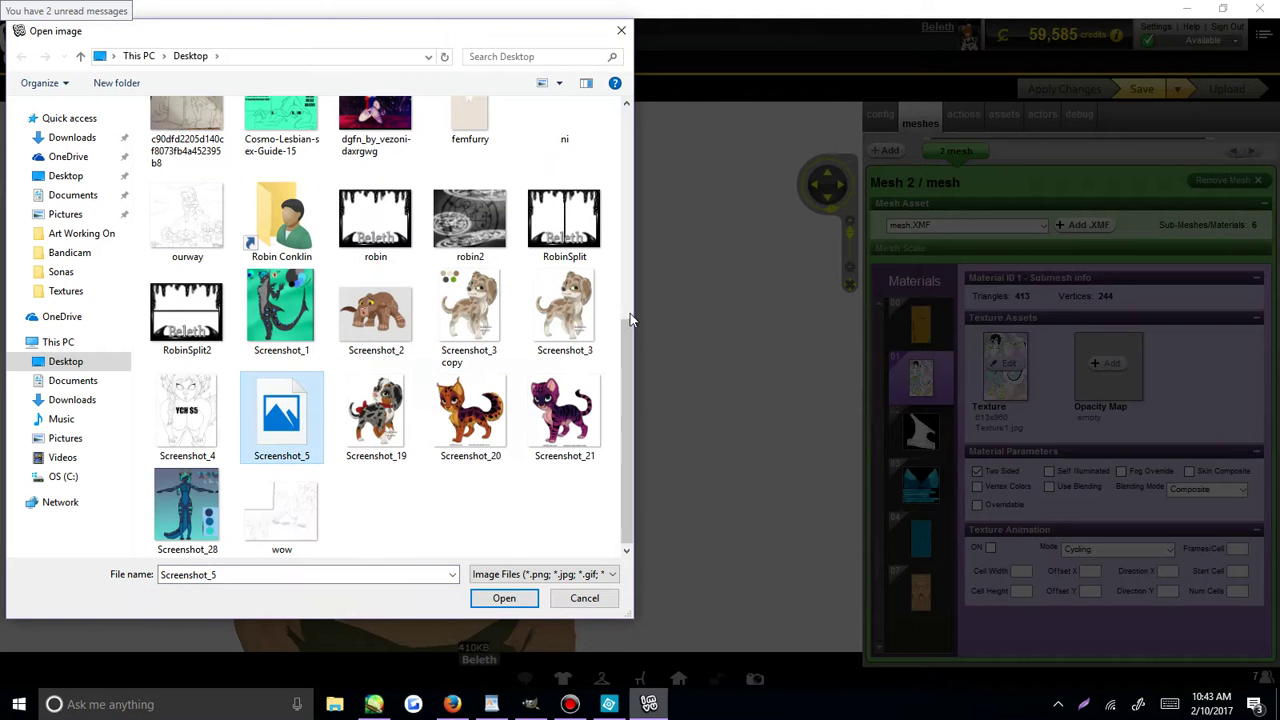
key(Return)
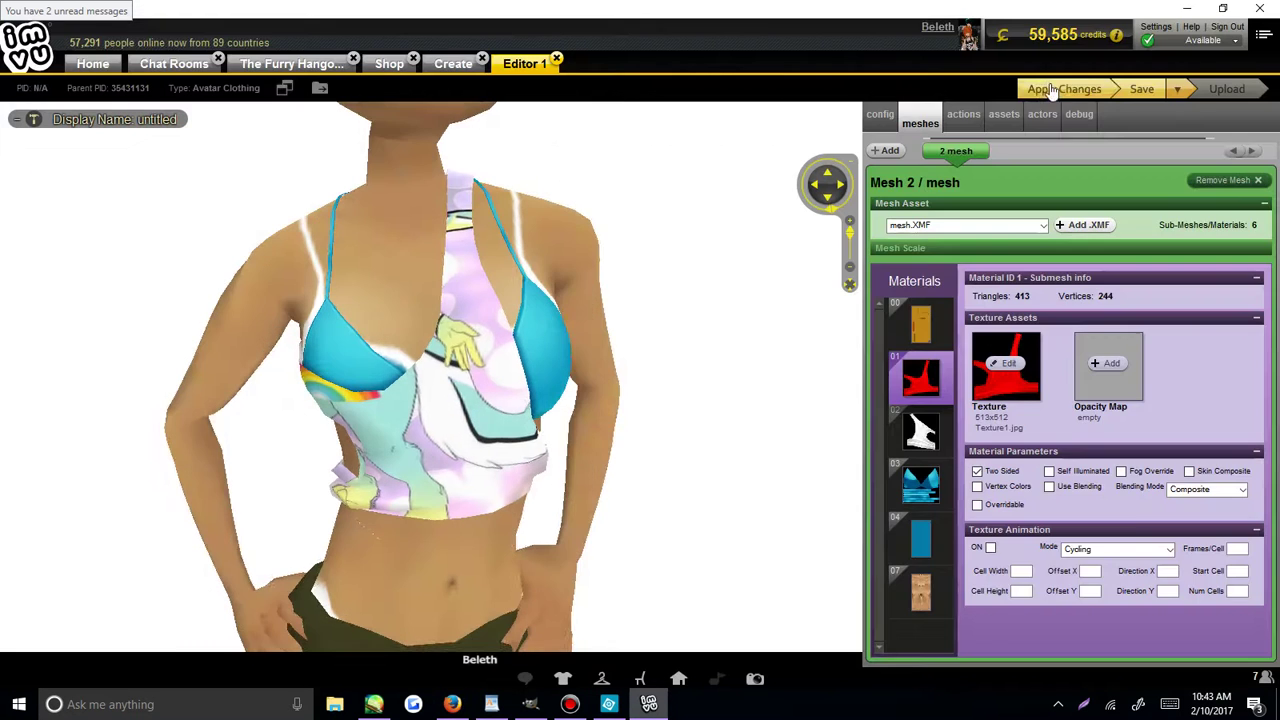
drag(656, 353, 846, 432)
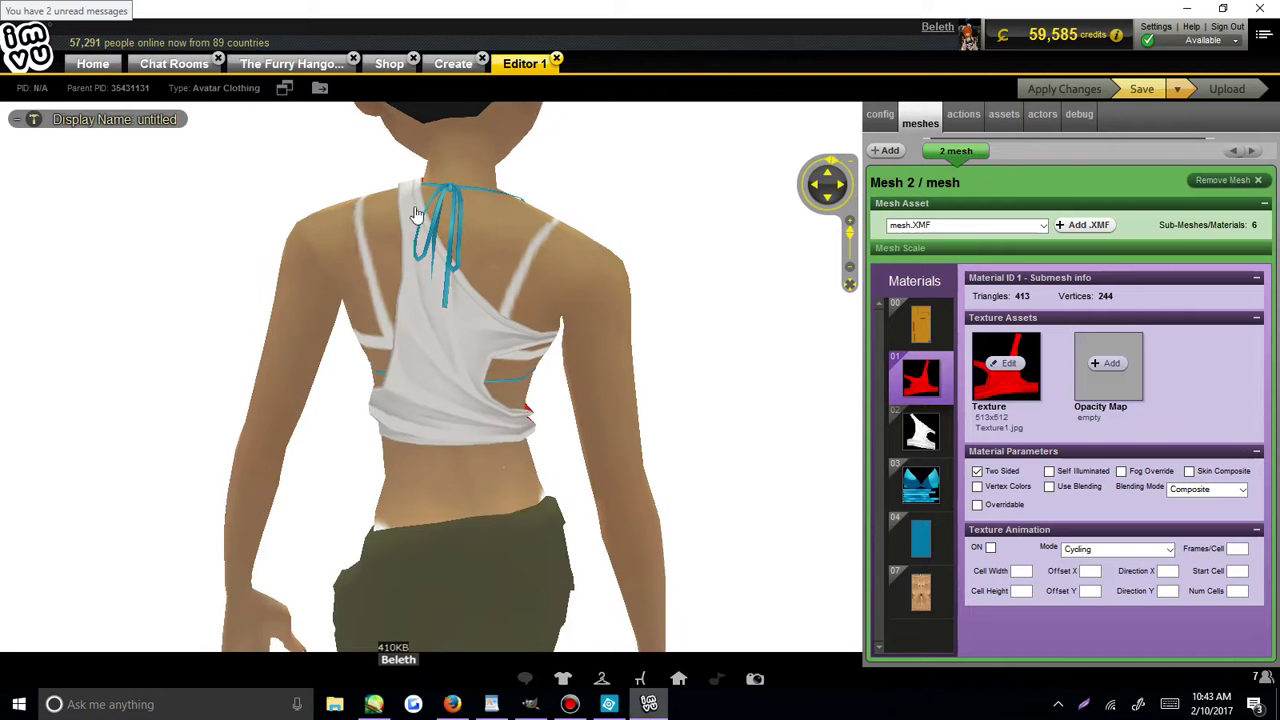
drag(600, 386, 352, 349)
drag(273, 340, 517, 389)
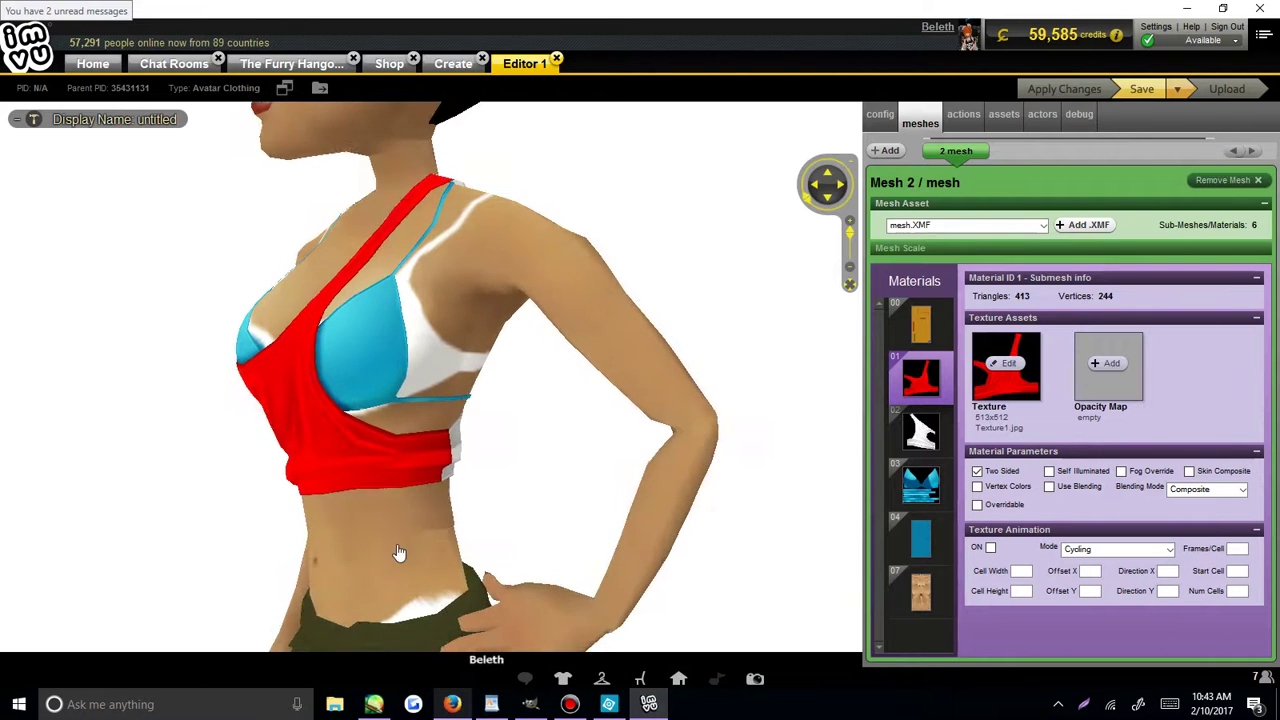
Switch to Firefox and open the TEXTURE3 image from the #Lazy look product page.
click(453, 704)
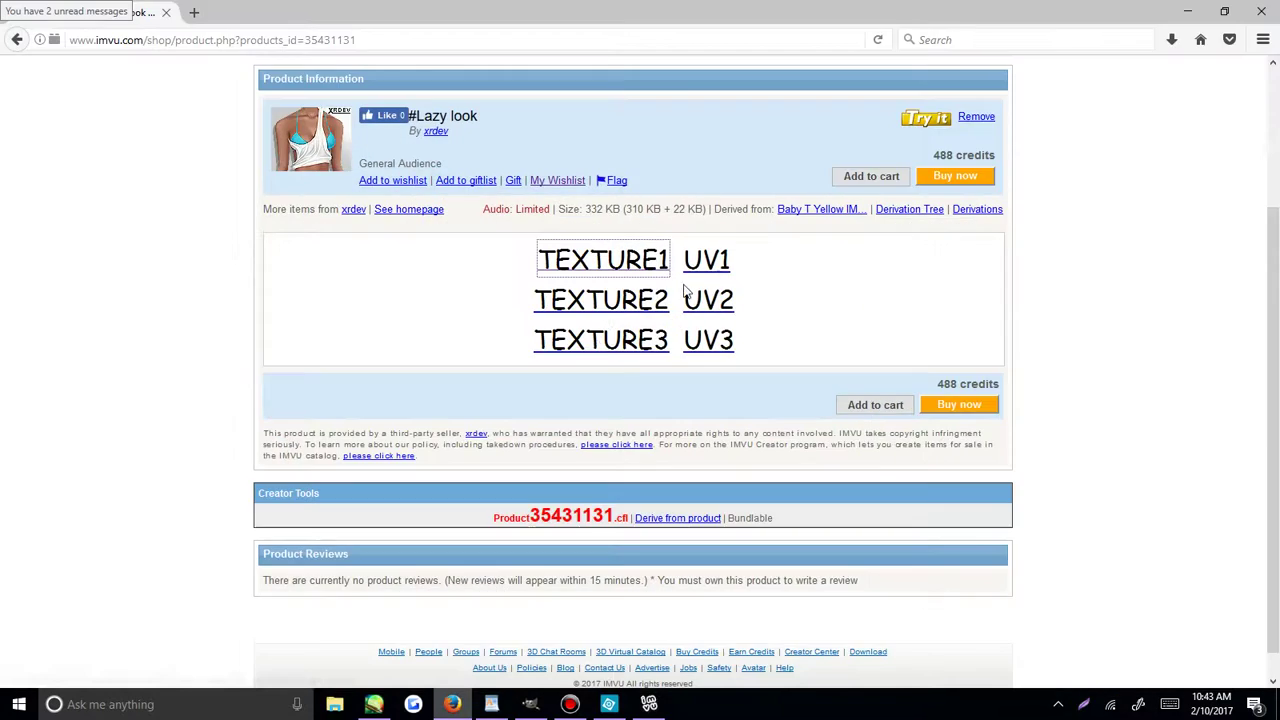
click(605, 338)
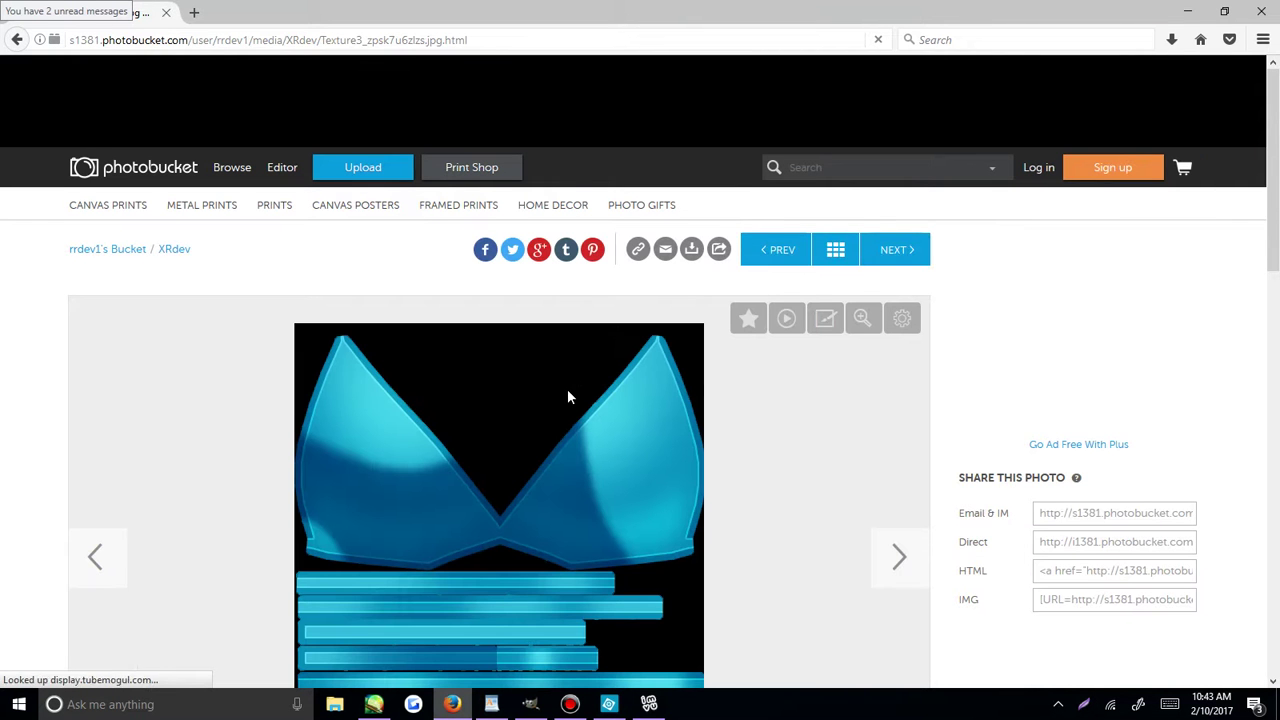
scroll(567, 397, down, 3)
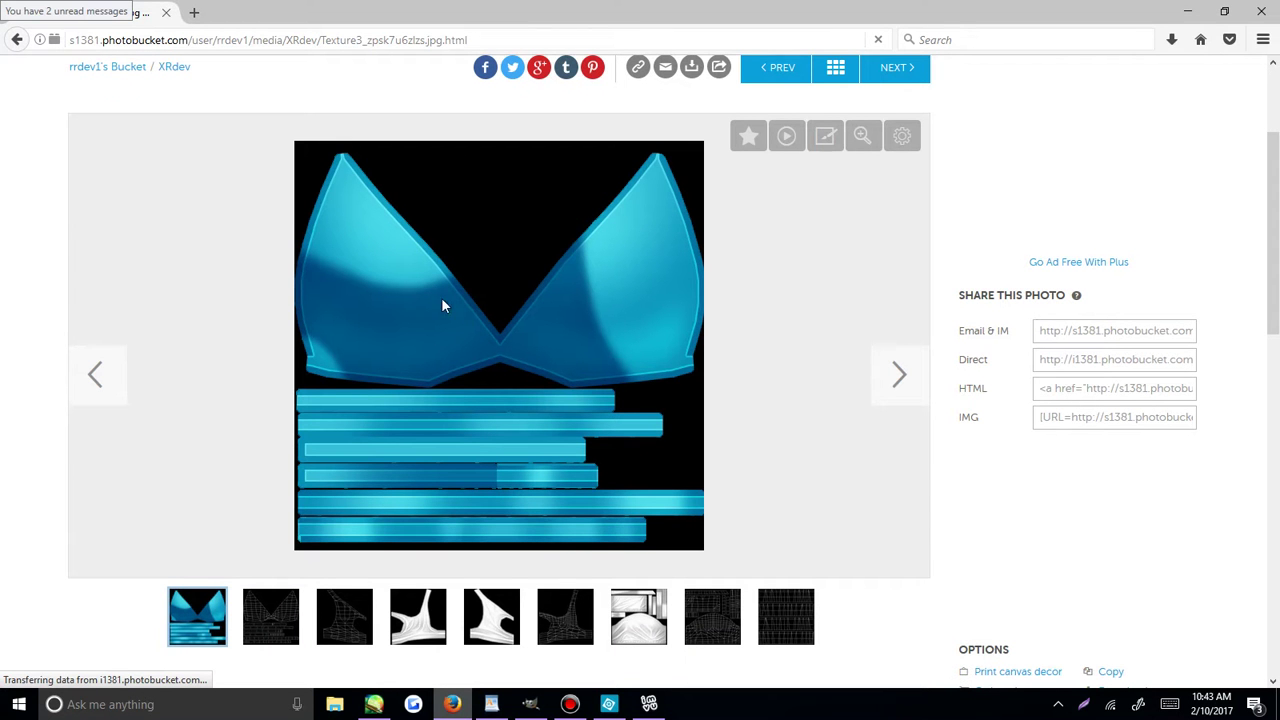
Capture the whole blue bikini texture with Lightshot and save it to the desktop as Screenshot_6.png.
click(1084, 704)
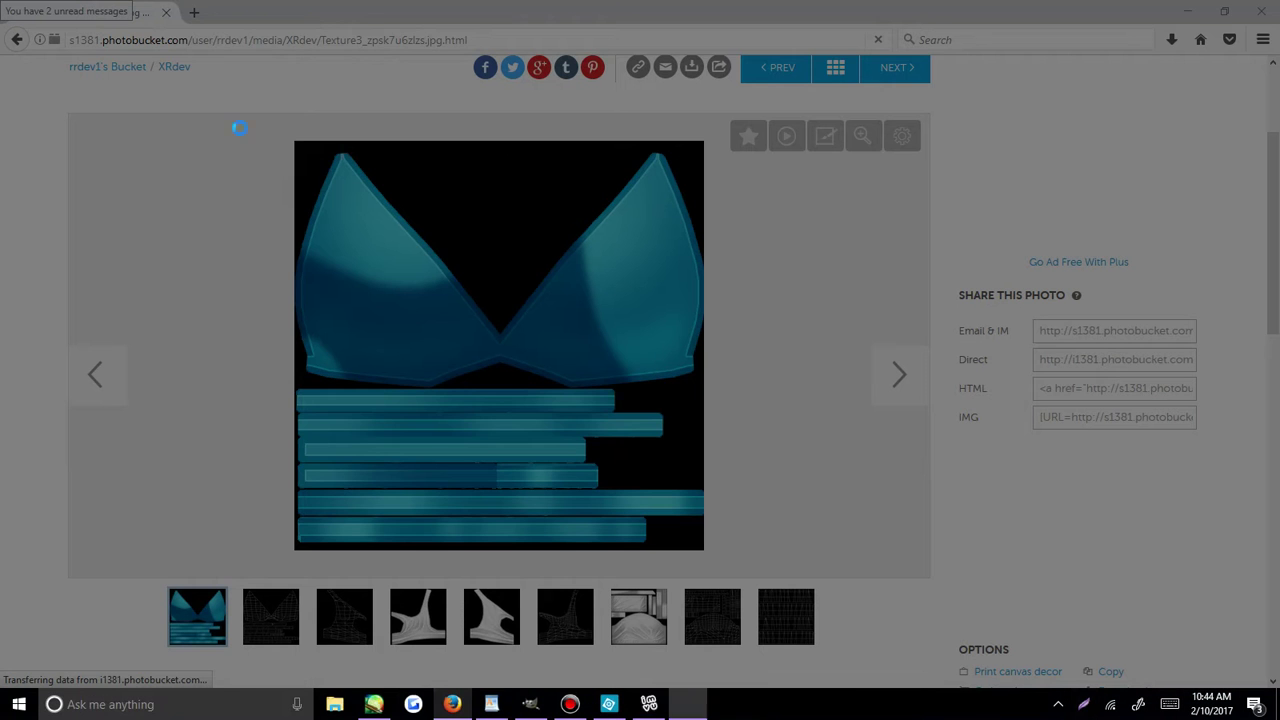
mouse_move(294, 141)
mouse_down()
mouse_move(574, 371)
mouse_move(706, 551)
mouse_up()
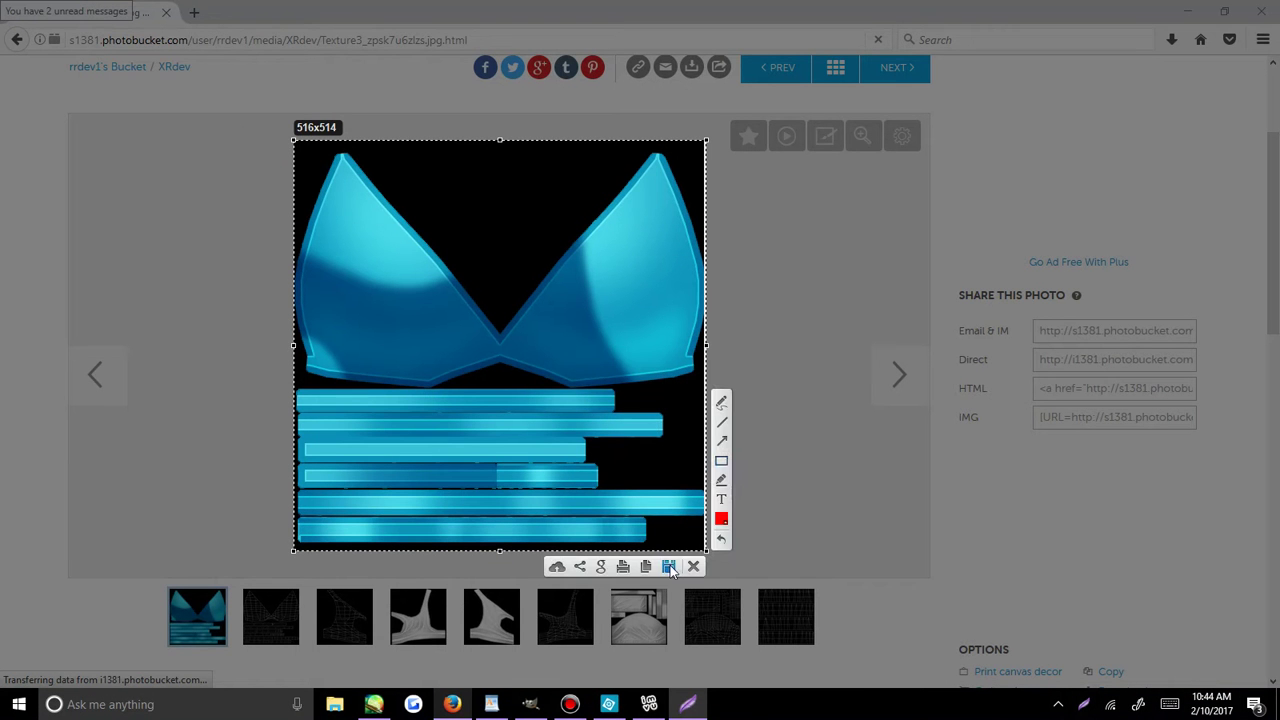
drag(706, 345, 704, 346)
click(667, 566)
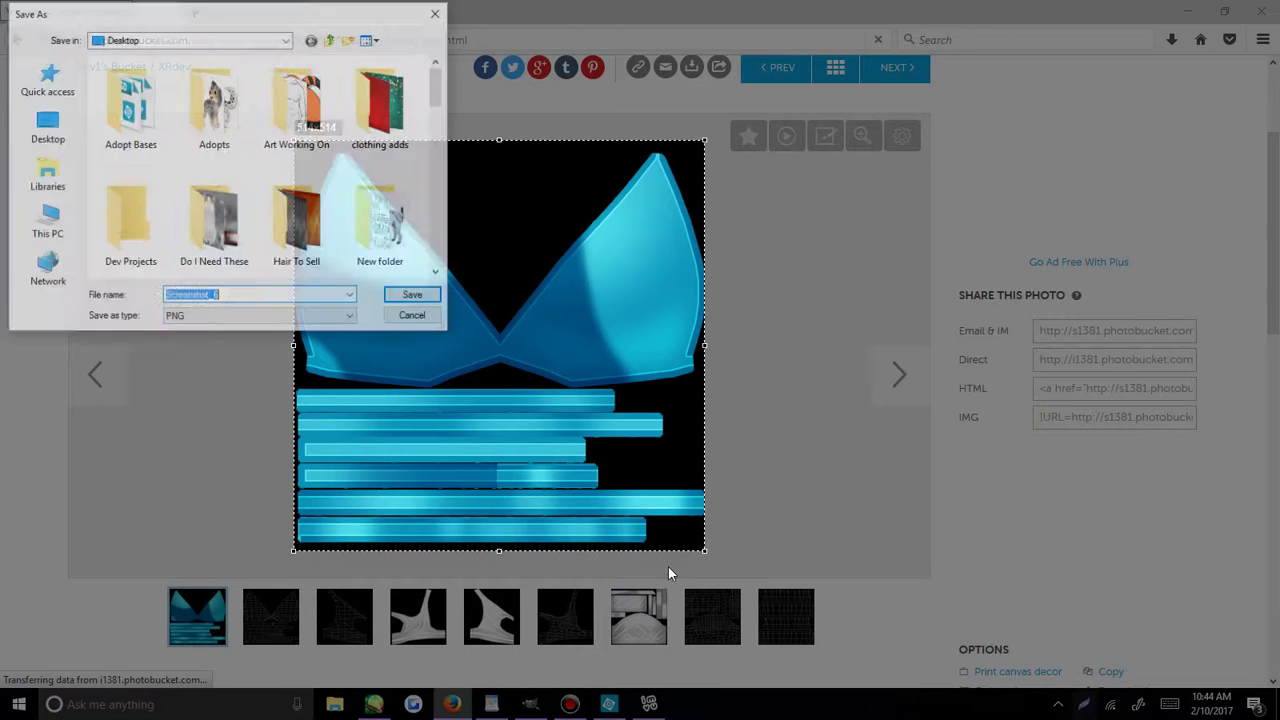
click(414, 292)
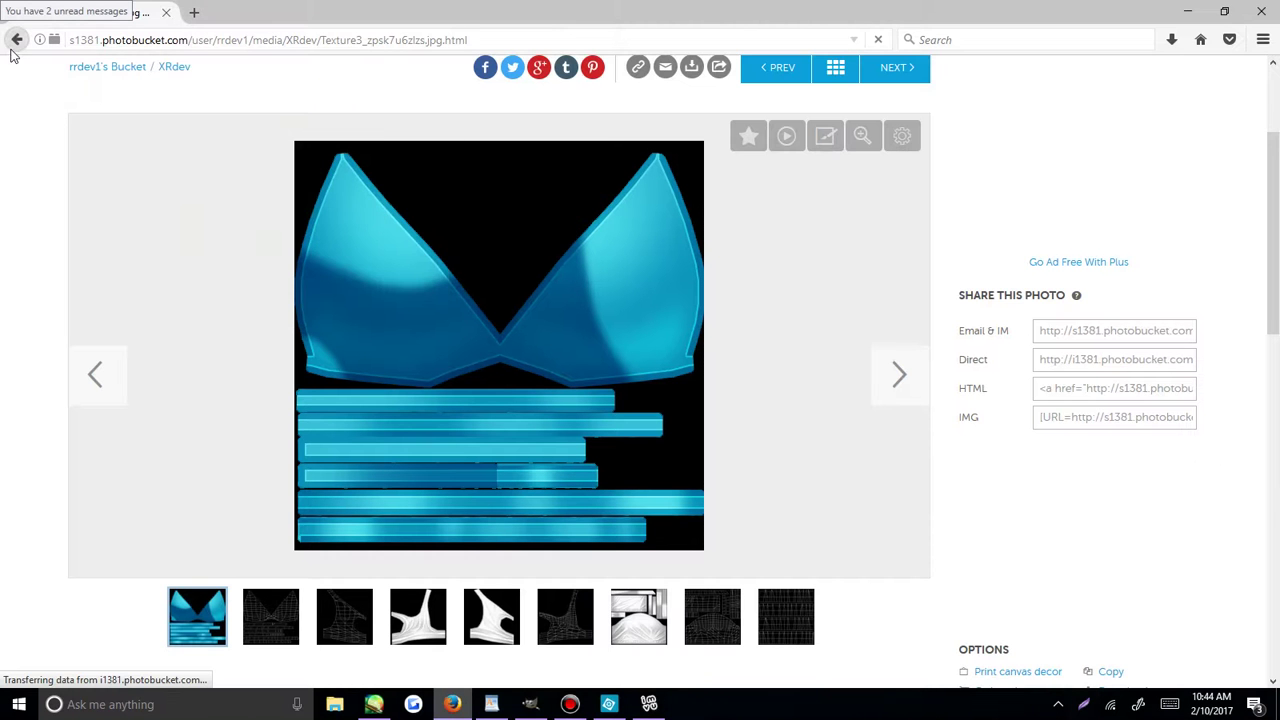
Switch to Photoshop Elements and open the Screenshot_6 image from the desktop.
click(375, 704)
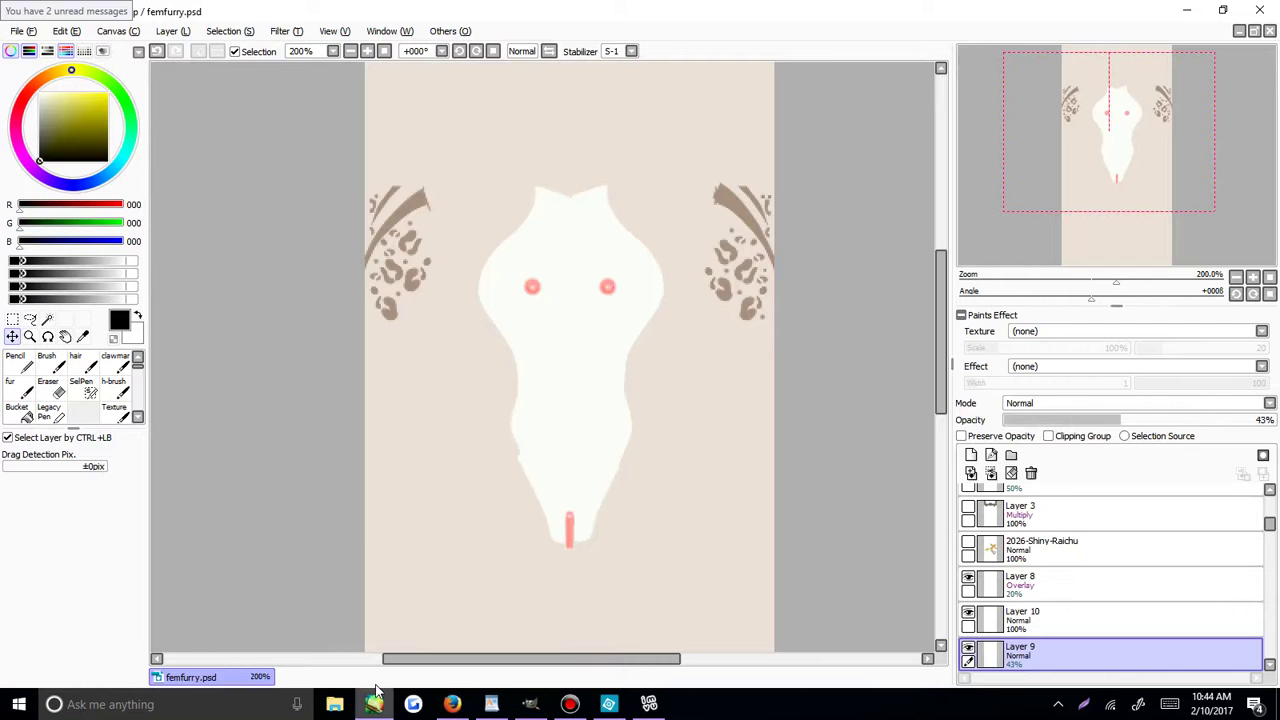
click(608, 704)
click(45, 12)
click(50, 42)
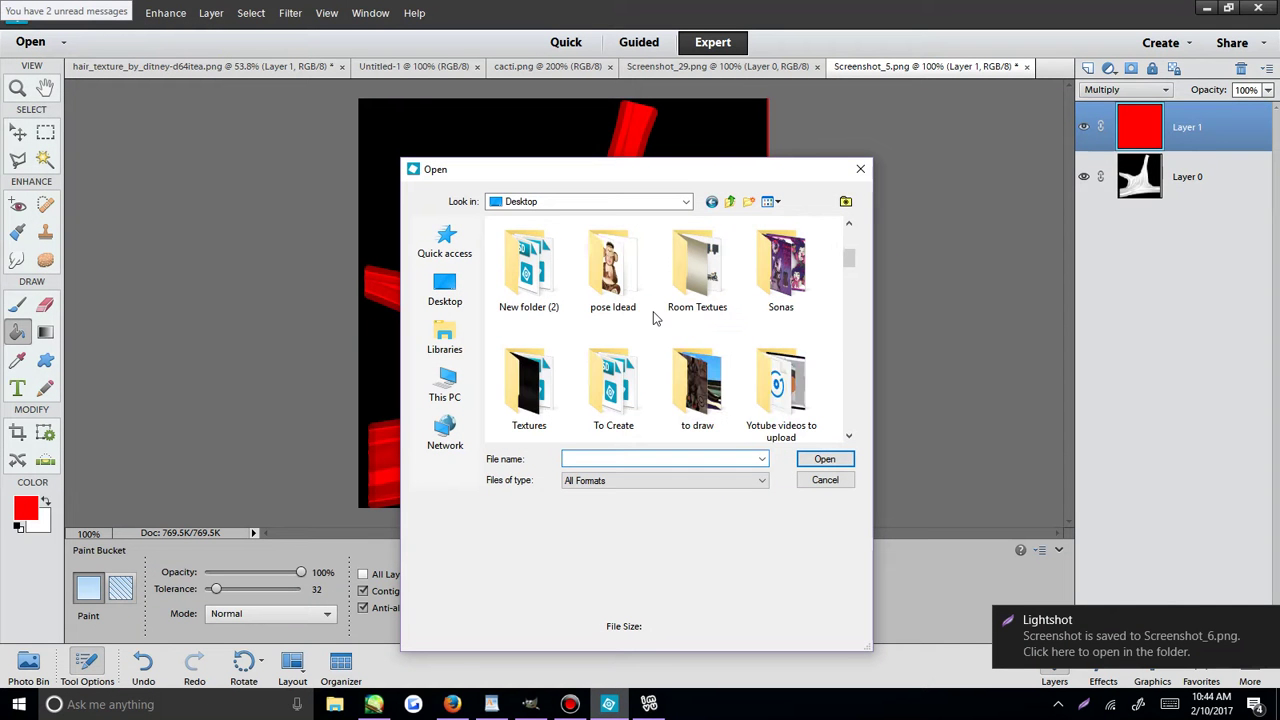
scroll(653, 311, down, 5)
click(656, 306)
scroll(722, 322, down, 1)
scroll(722, 322, down, 1)
double_click(603, 252)
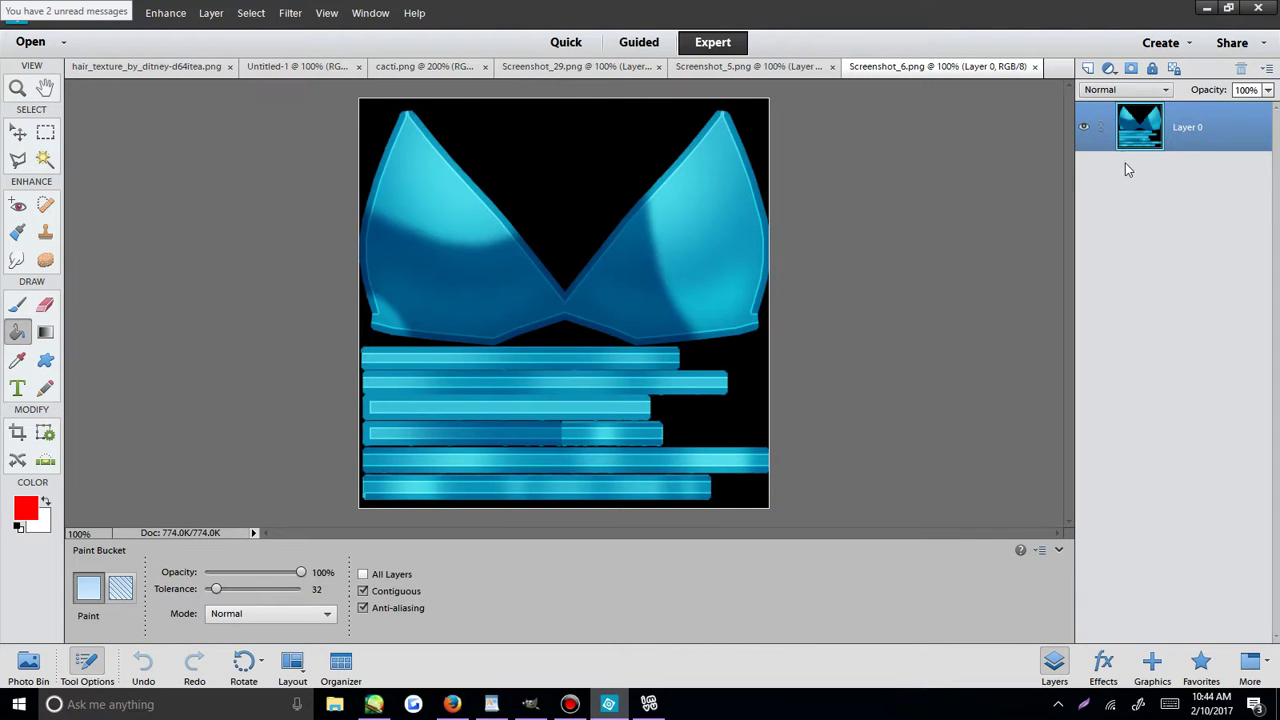
Remove the color from the bikini texture, undoing and redoing the change to compare both versions.
click(166, 13)
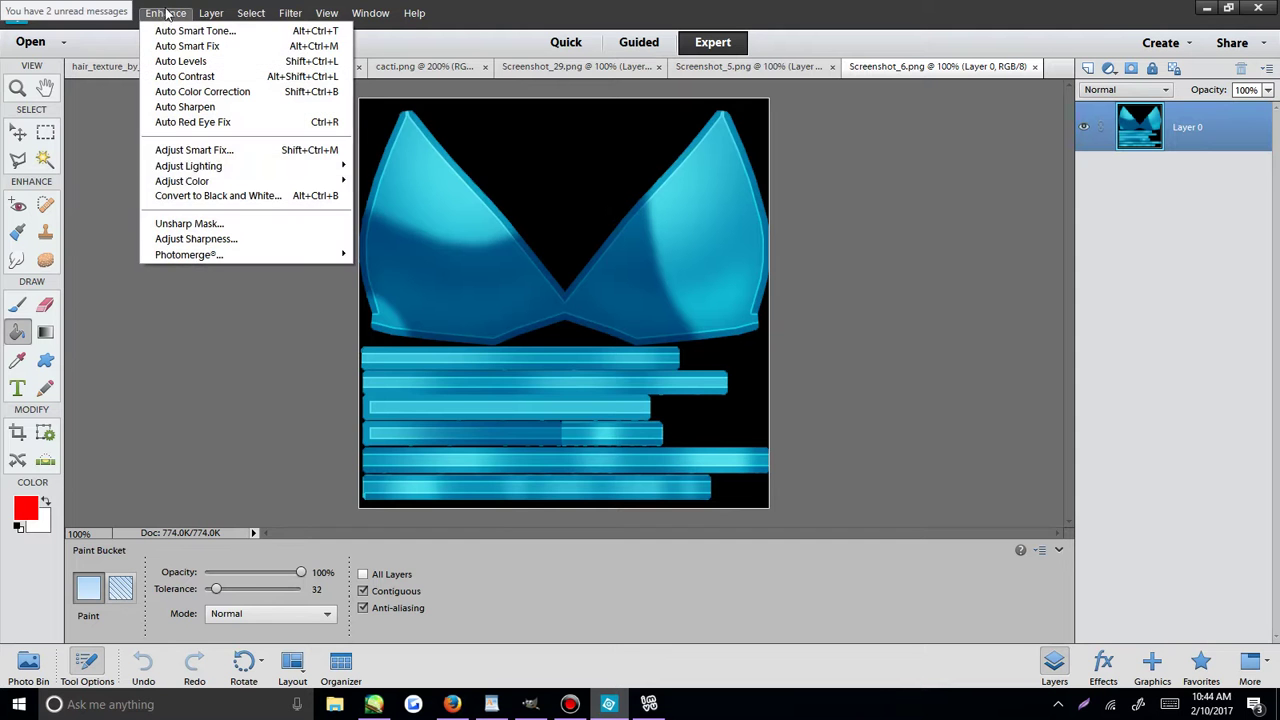
mouse_move(192, 186)
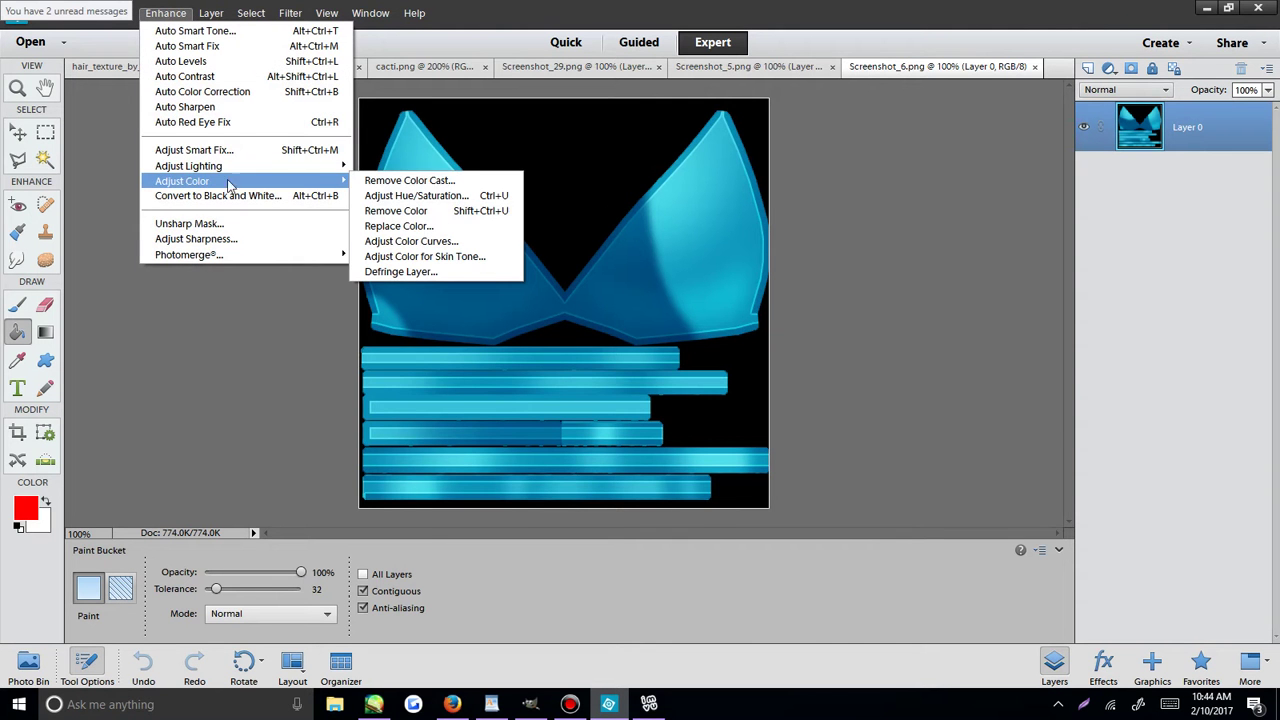
click(468, 210)
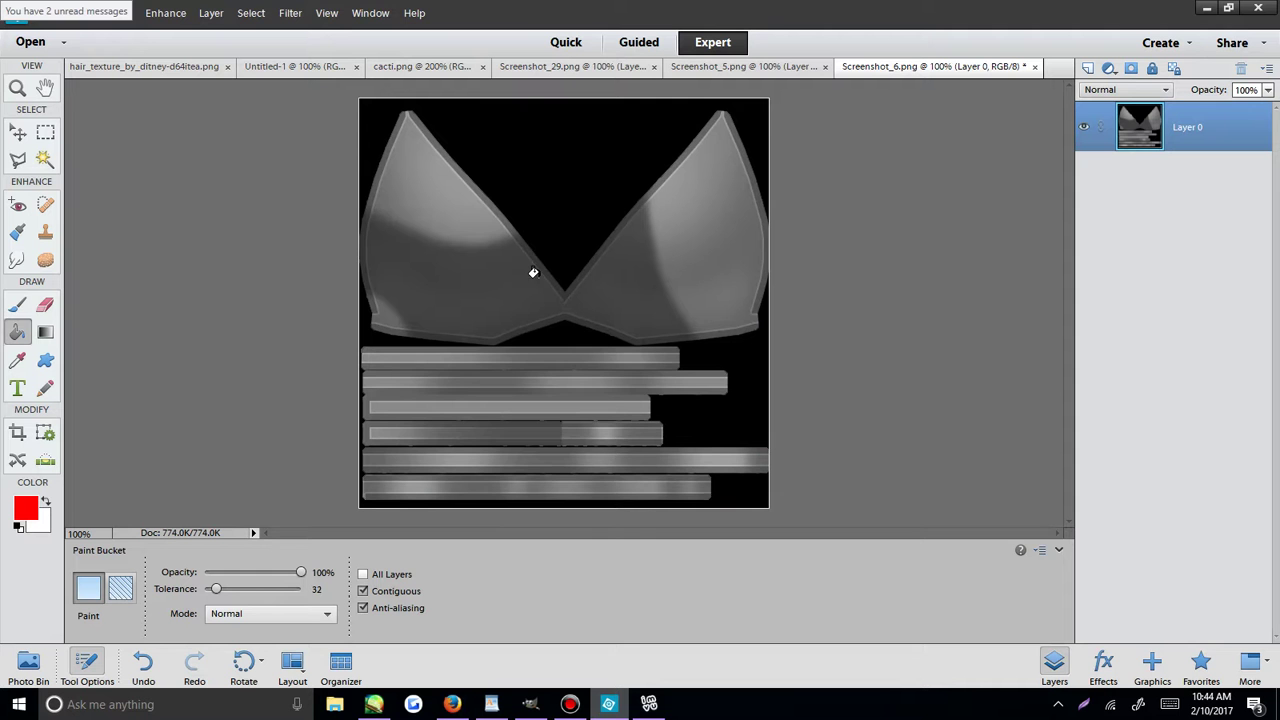
key(ctrl+z)
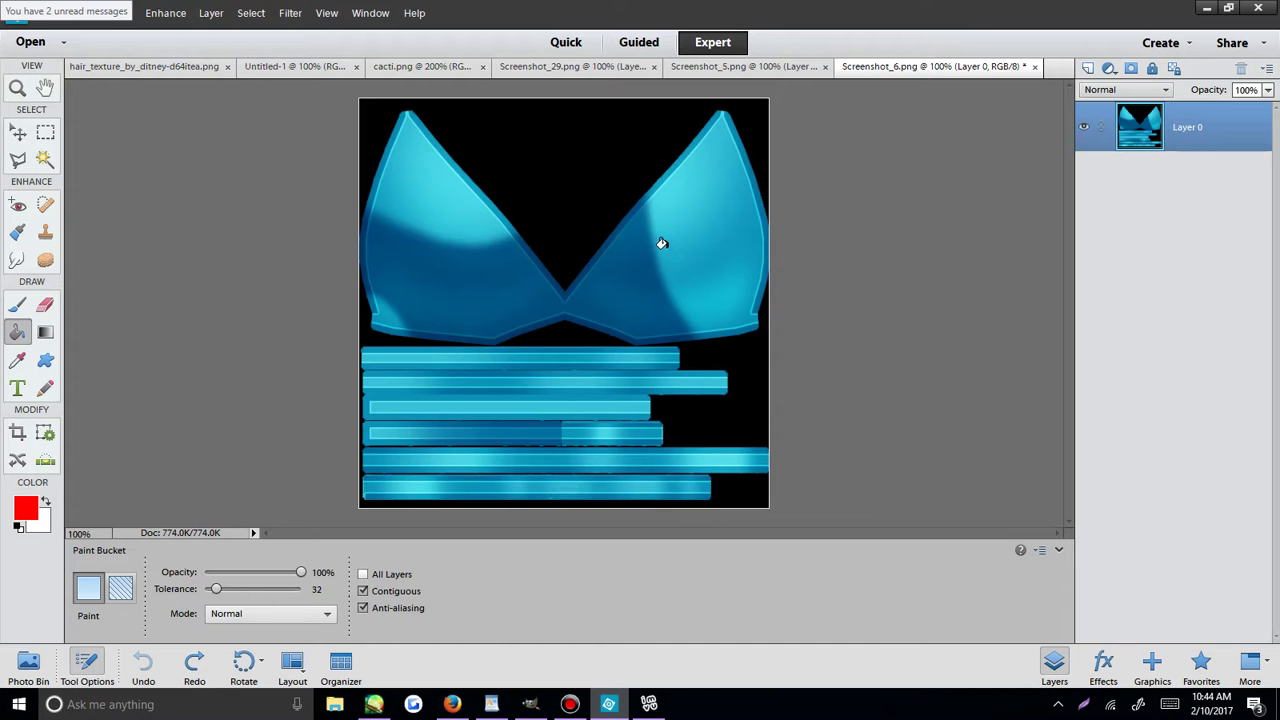
key(ctrl+y)
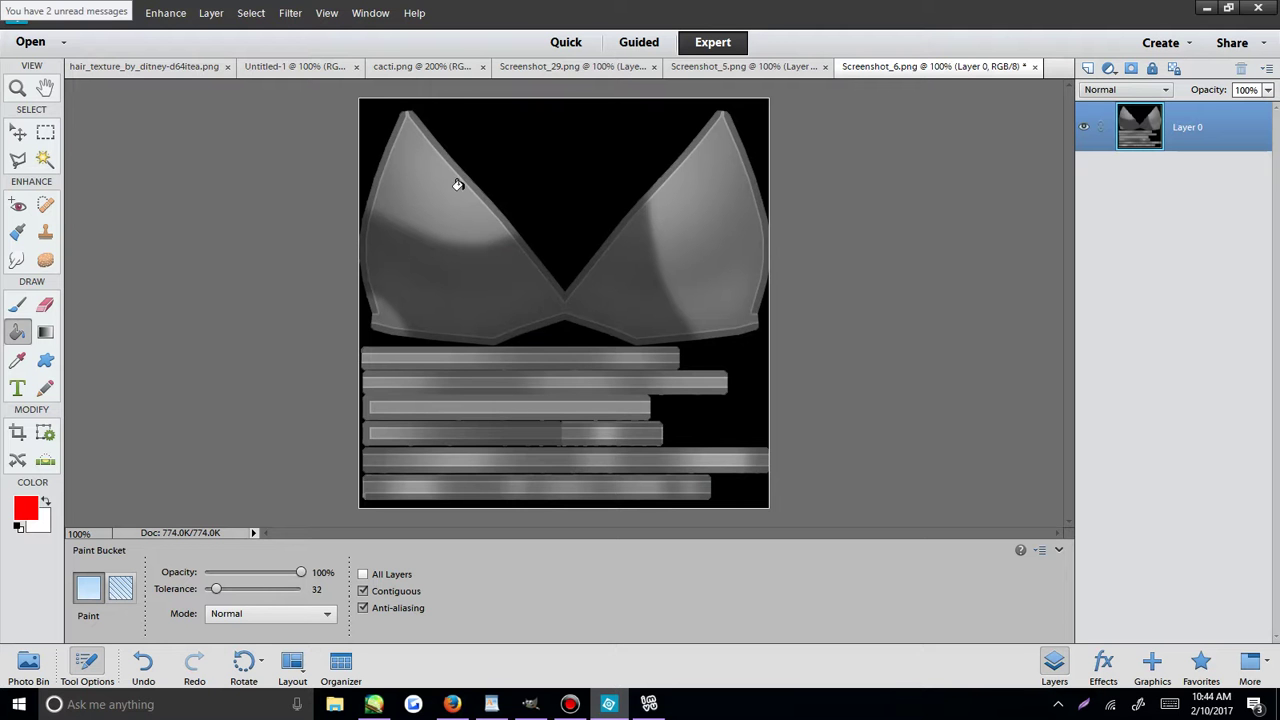
Add a new layer above the gray bikini texture, fill it with red and set its blending mode to Multiply.
click(210, 13)
mouse_move(216, 29)
click(120, 29)
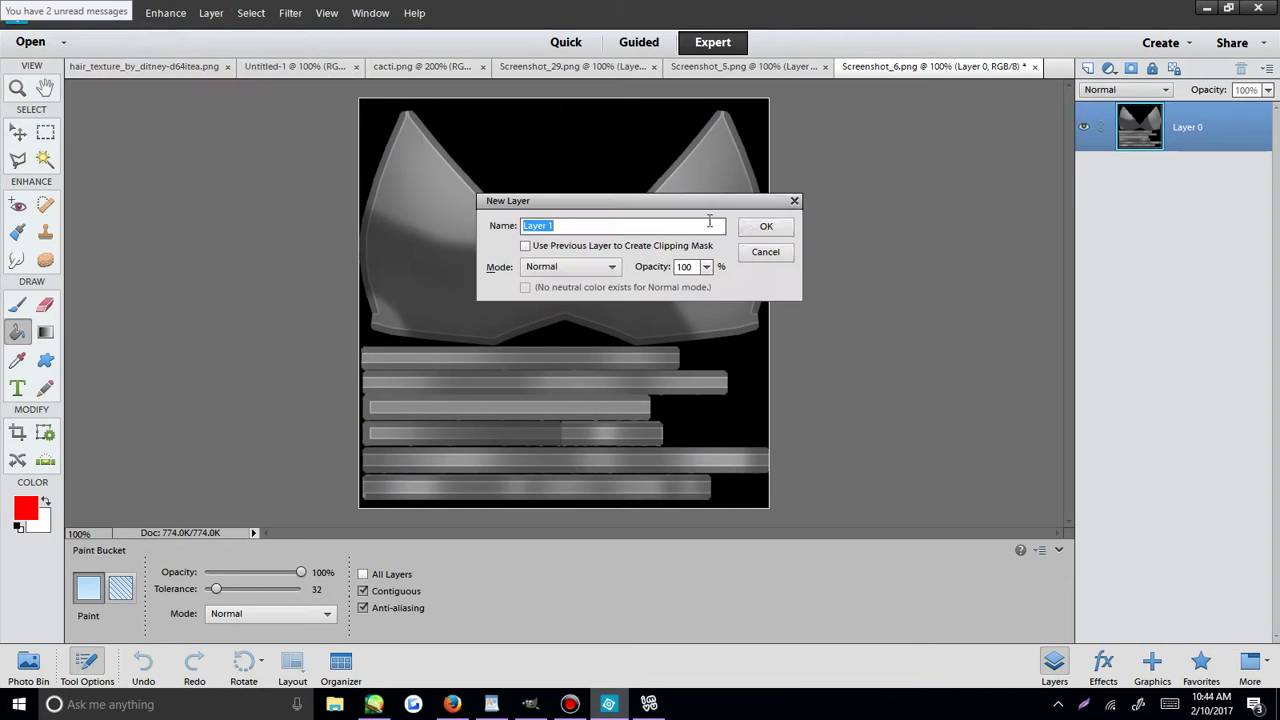
click(754, 231)
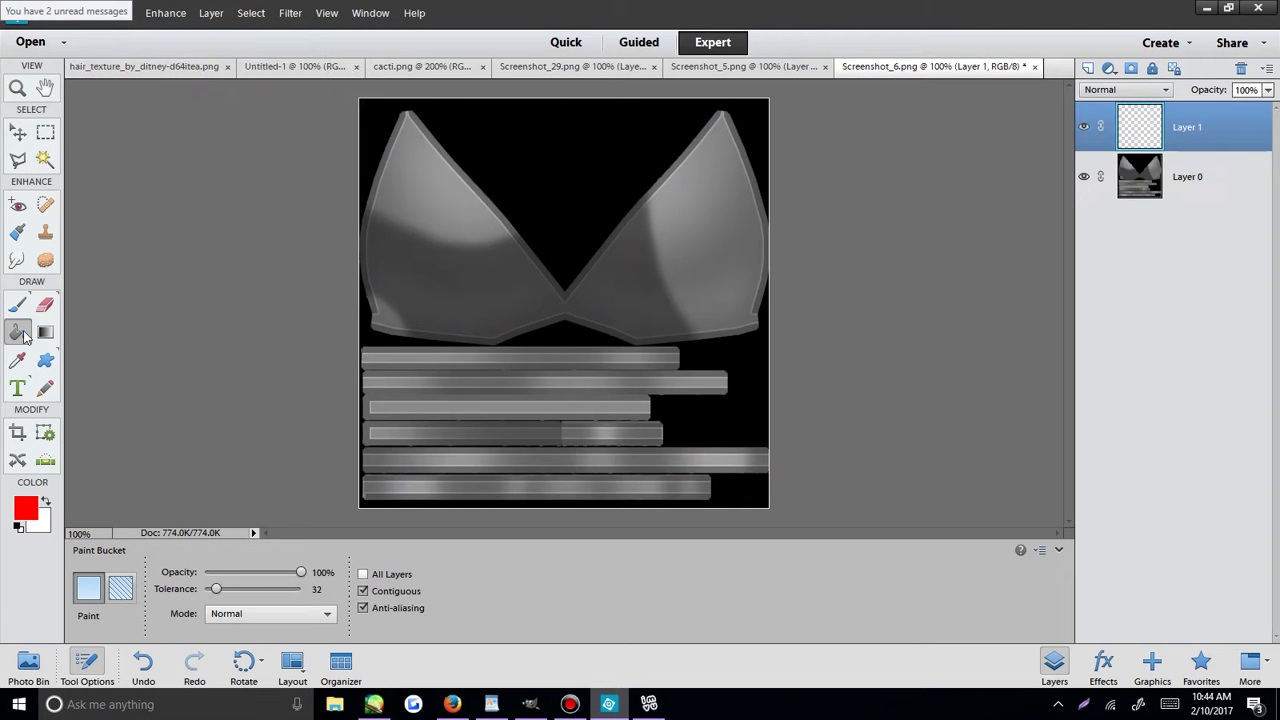
click(602, 193)
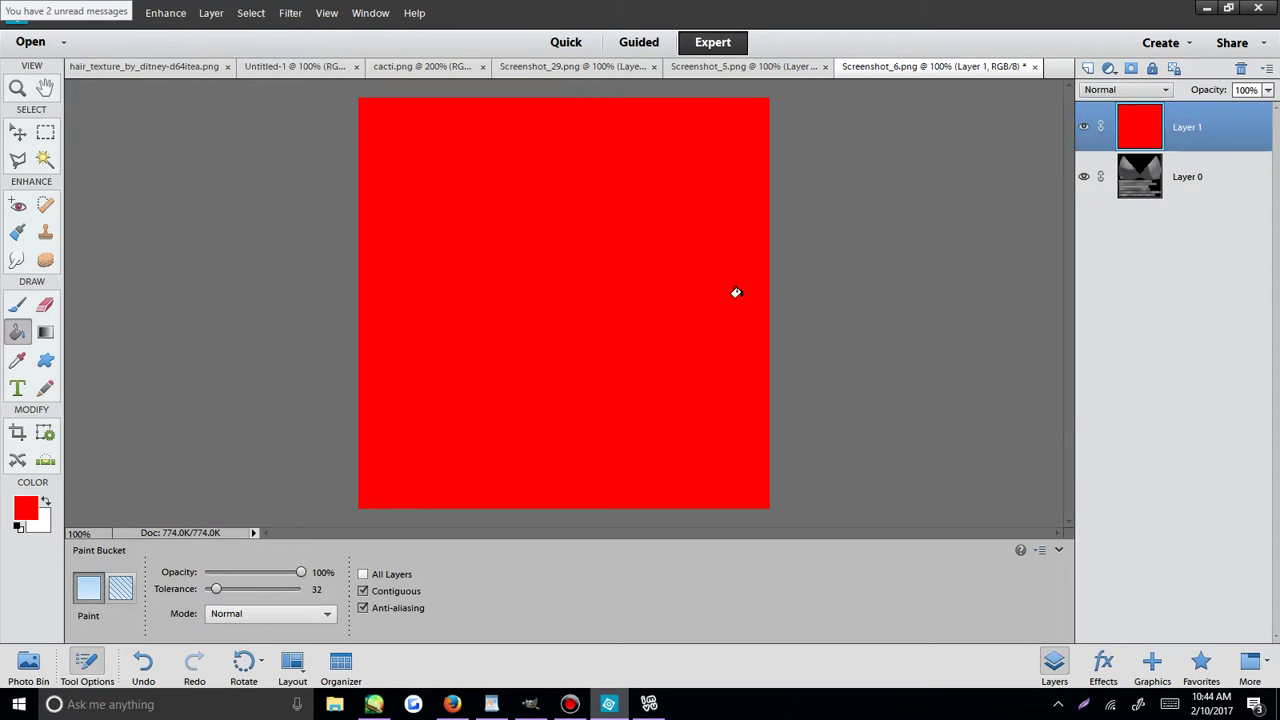
click(1125, 89)
click(1128, 158)
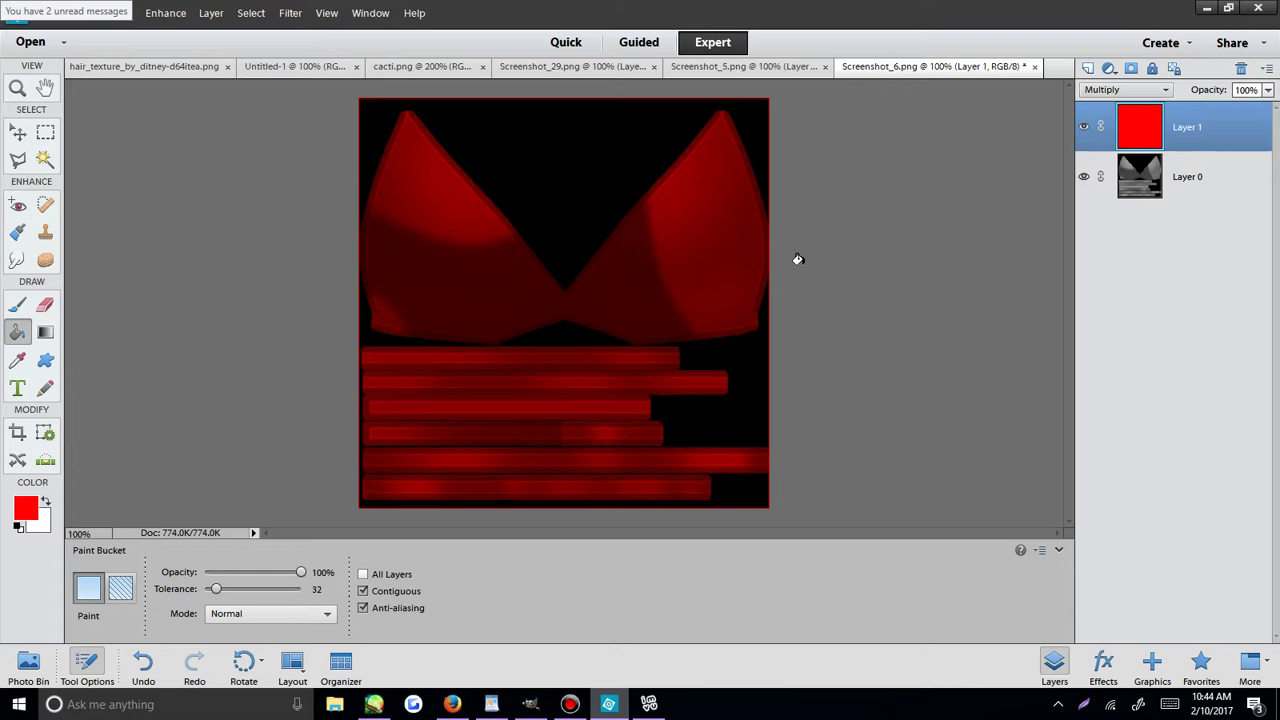
Undo the Multiply blending, the red fill layer and the color removal to restore the blue bikini texture.
key(ctrl+z)
key(ctrl+z)
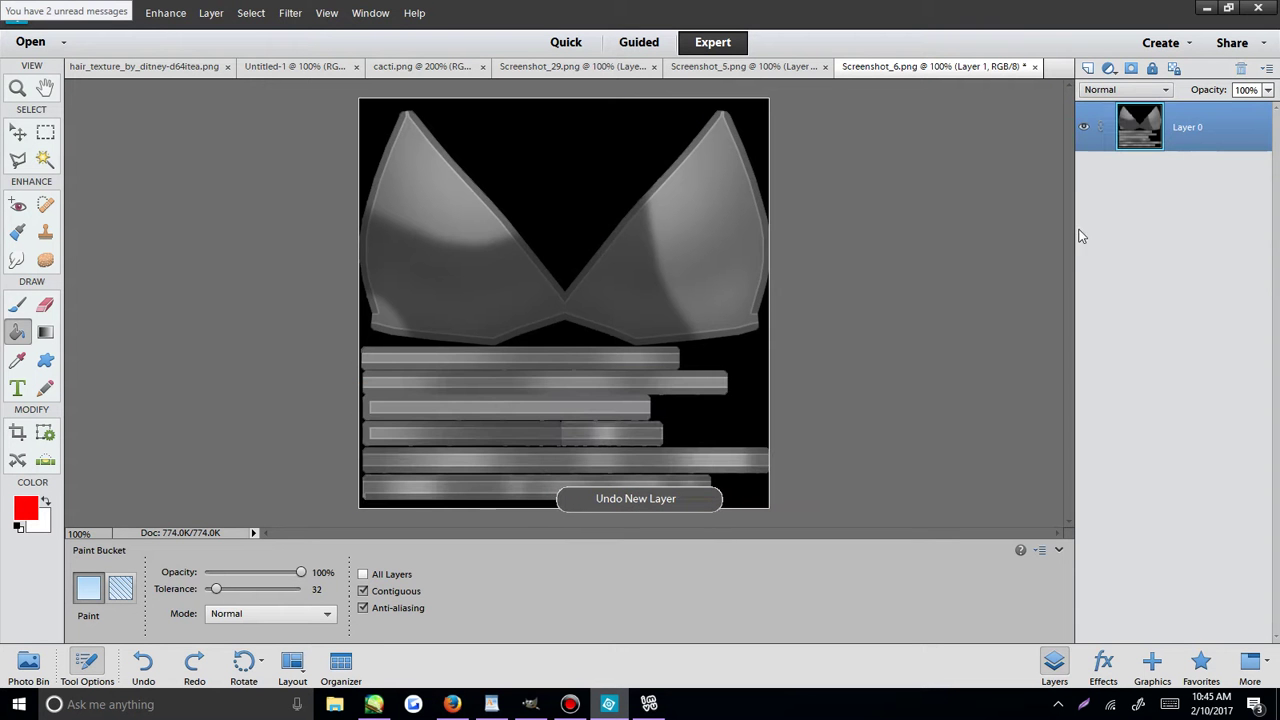
key(ctrl+z)
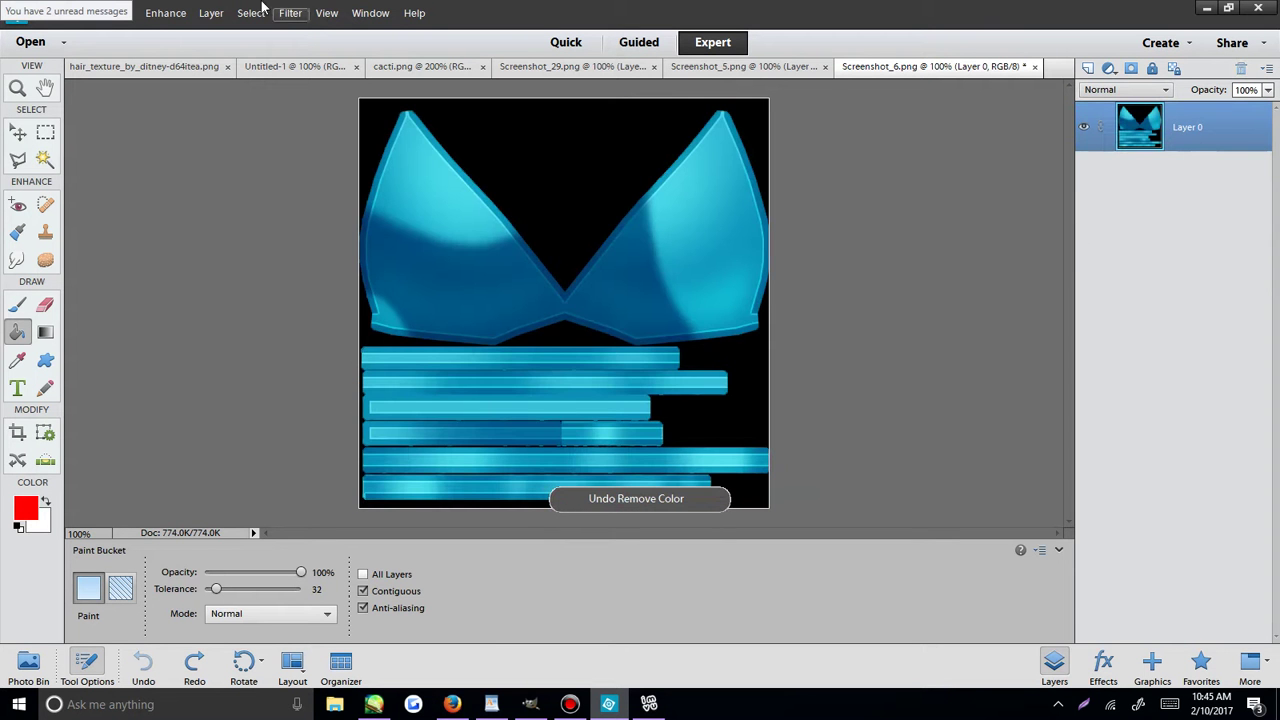
Add a red-filled layer above the blue bikini texture and set it to Multiply, undoing and reapplying the blending mode.
click(218, 15)
mouse_move(220, 29)
click(75, 29)
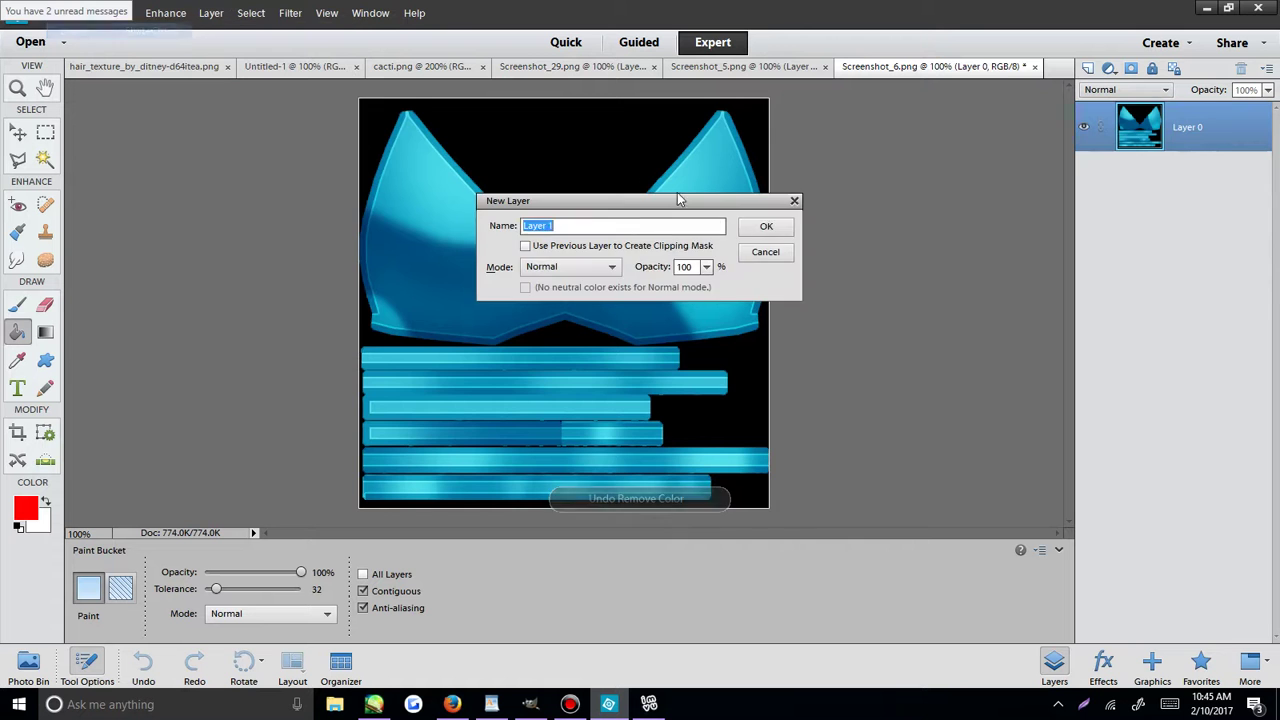
click(765, 227)
click(745, 180)
click(1125, 90)
click(1115, 155)
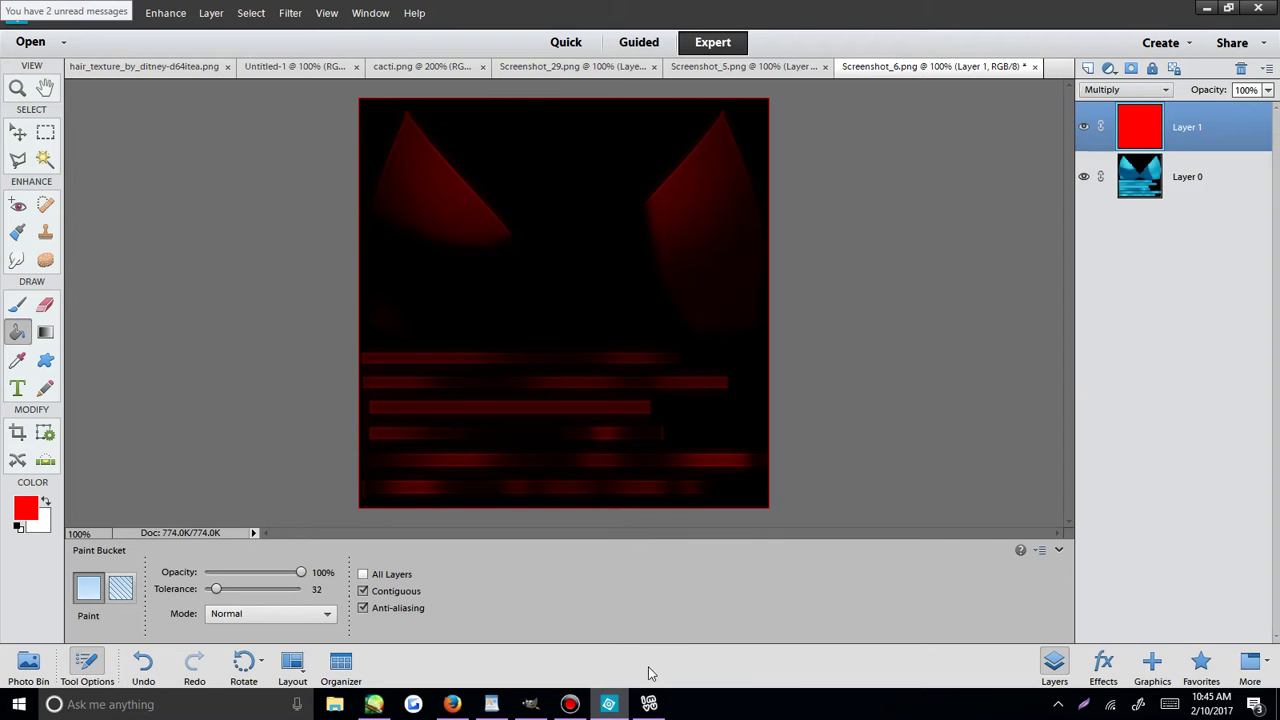
key(ctrl+z)
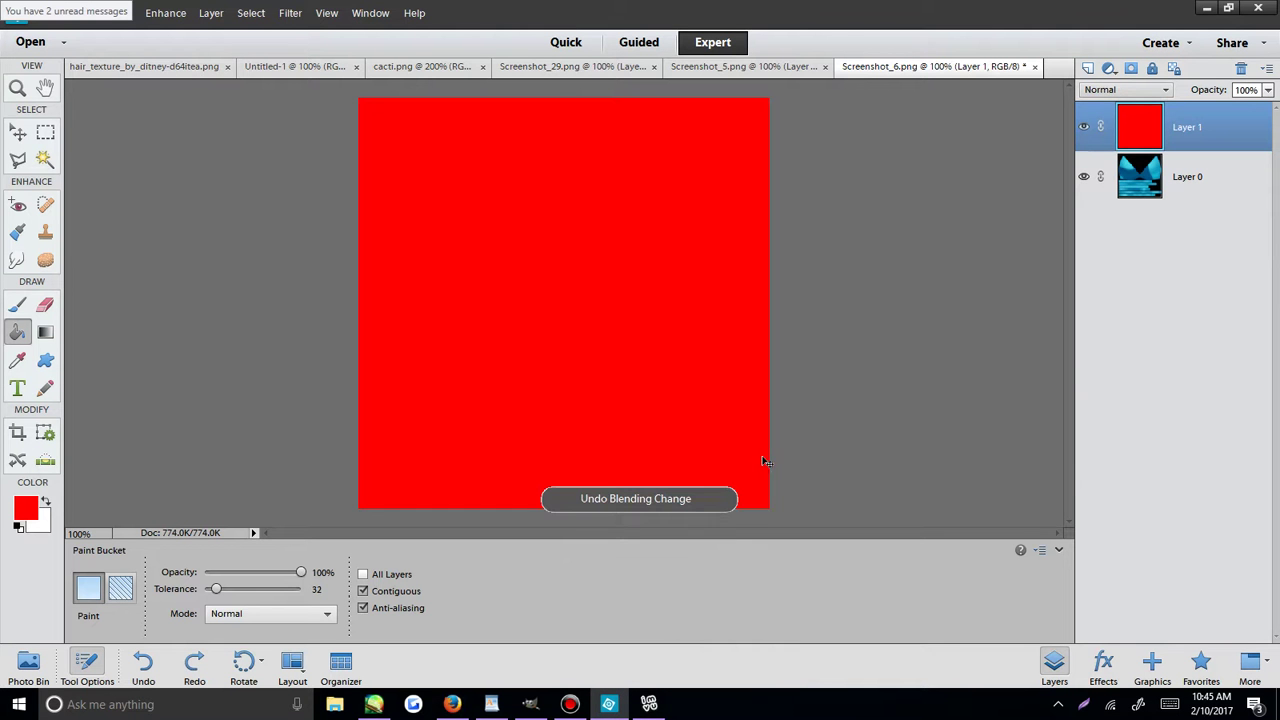
click(1125, 89)
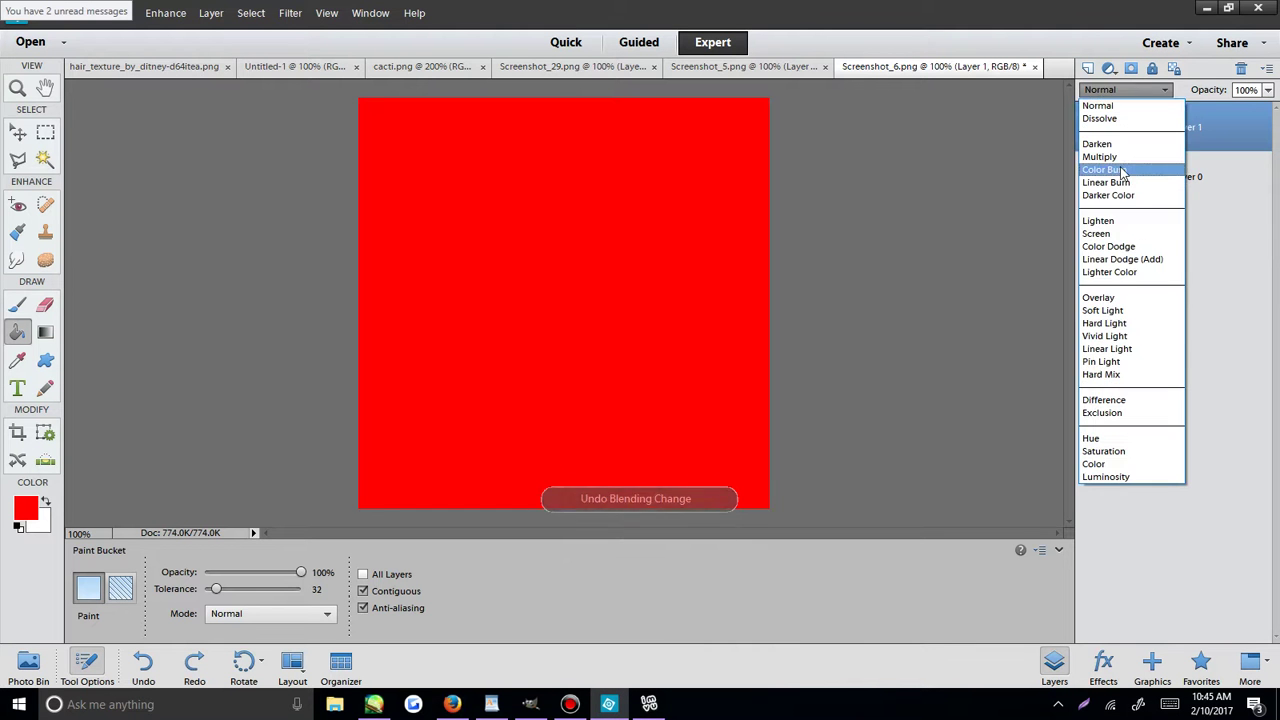
click(1100, 143)
Save the red-tinted bikini texture to the desktop in PNG format as Screenshot_6.png.
click(32, 13)
click(70, 163)
click(440, 283)
click(700, 480)
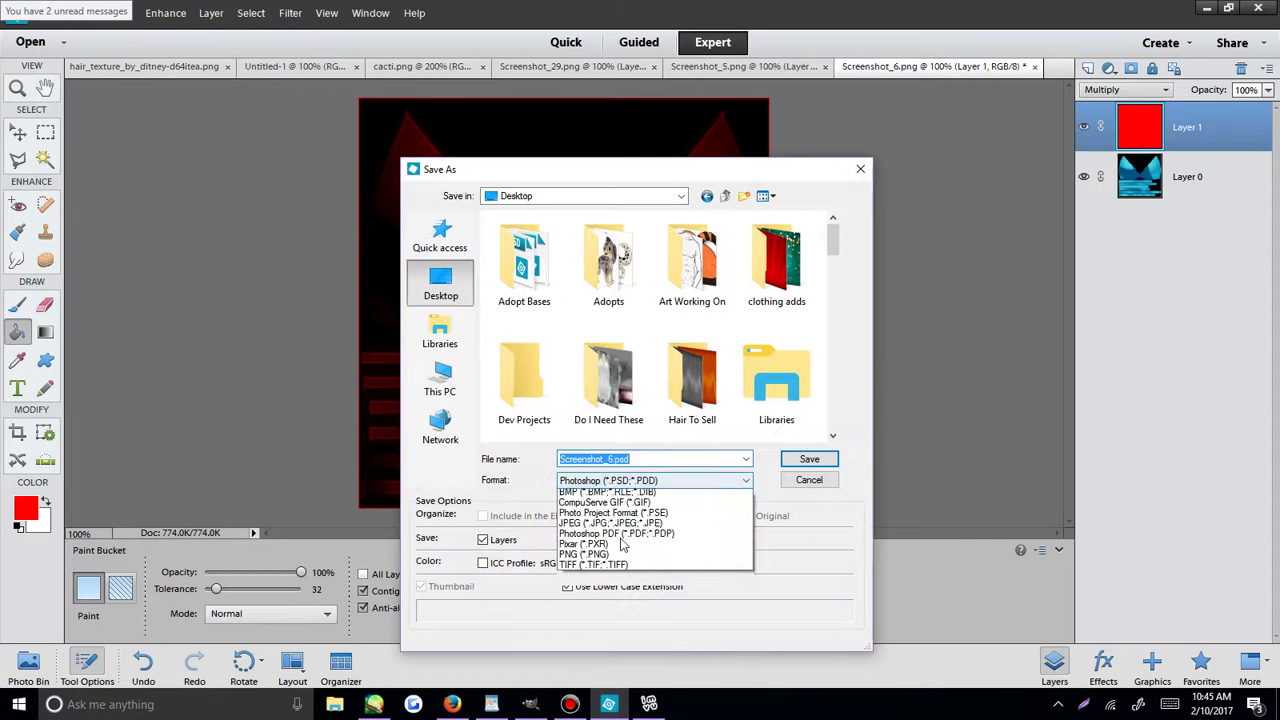
click(630, 555)
key(Return)
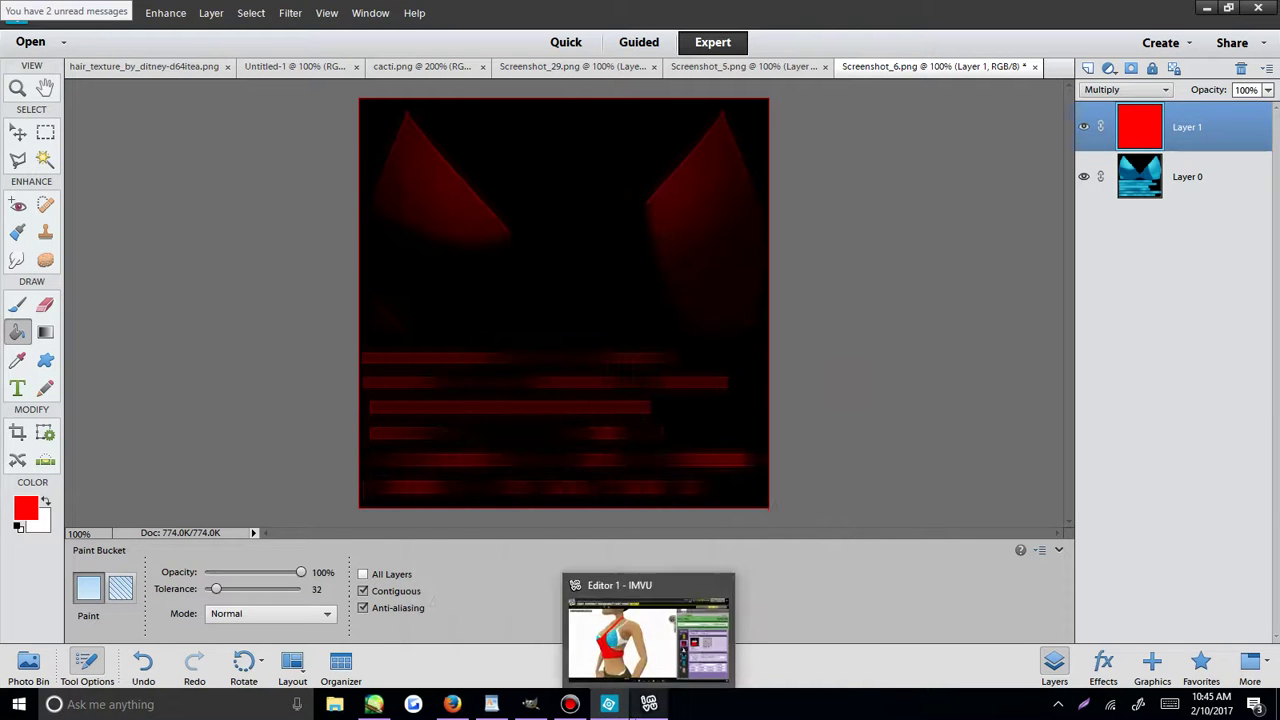
Switch to the IMVU editor, replace material 03's texture with Screenshot_6 from the desktop and apply the changes.
click(649, 704)
click(920, 483)
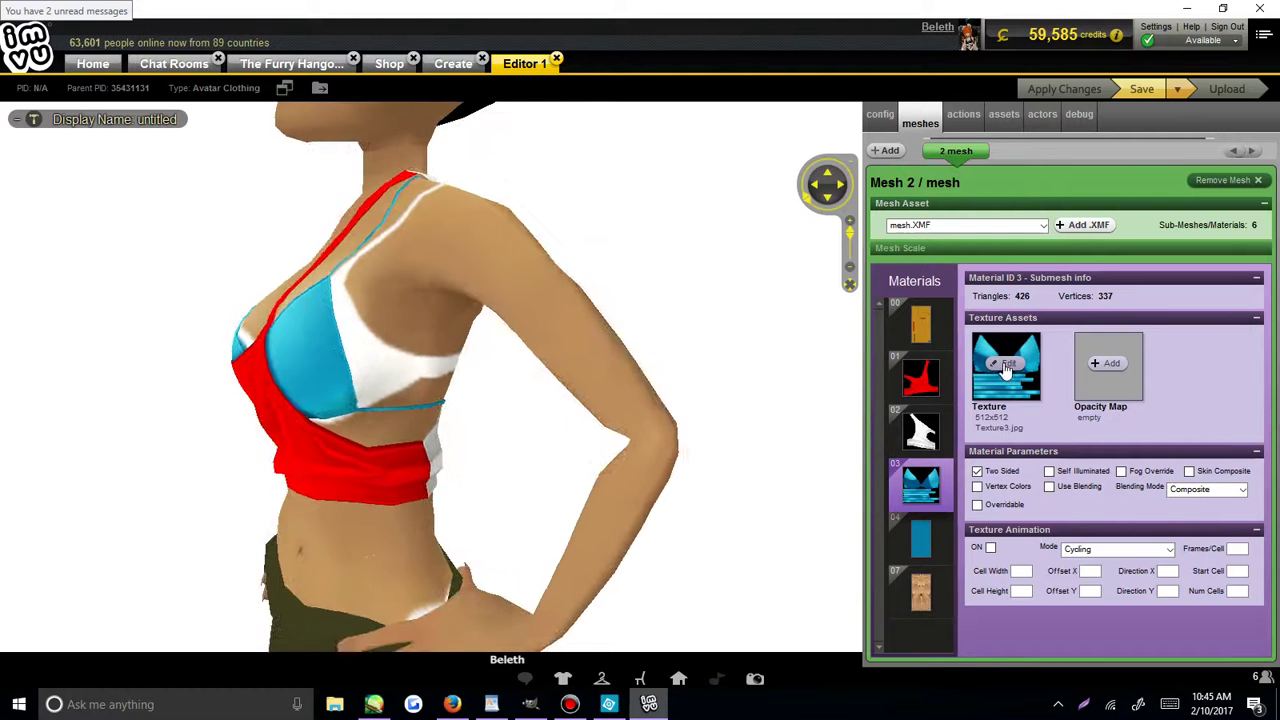
click(1006, 363)
scroll(506, 326, down, 5)
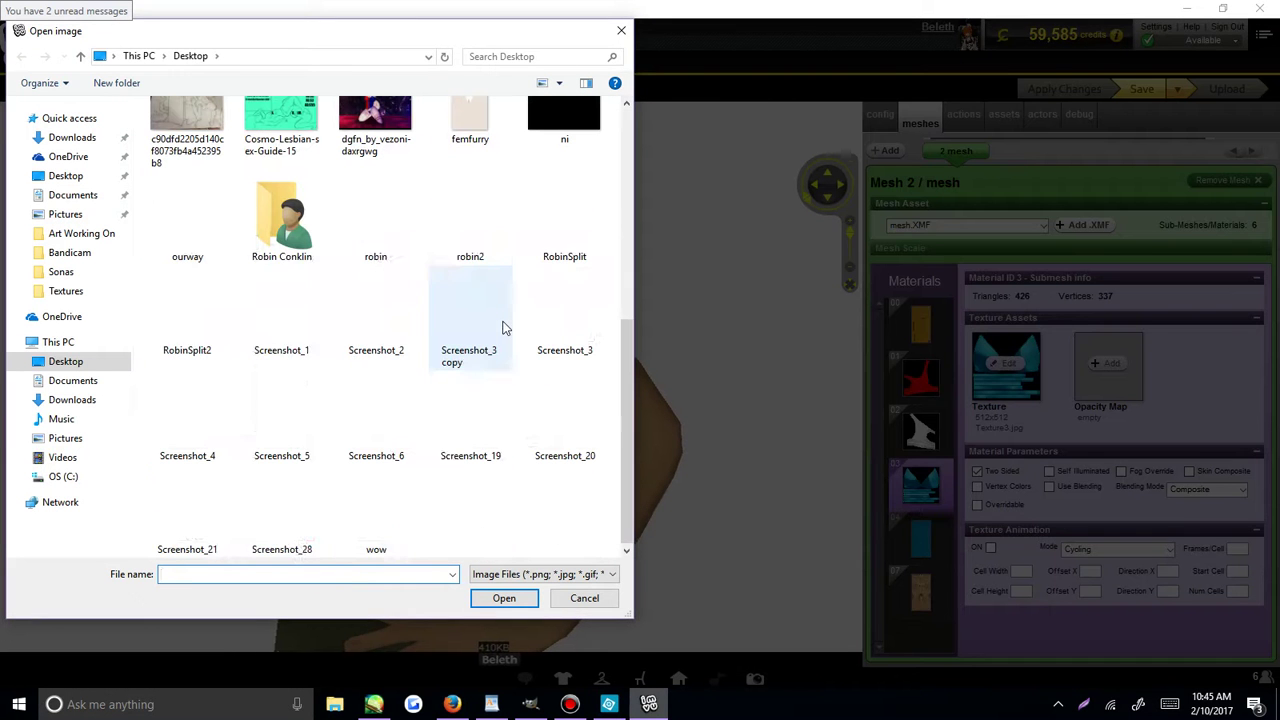
click(300, 410)
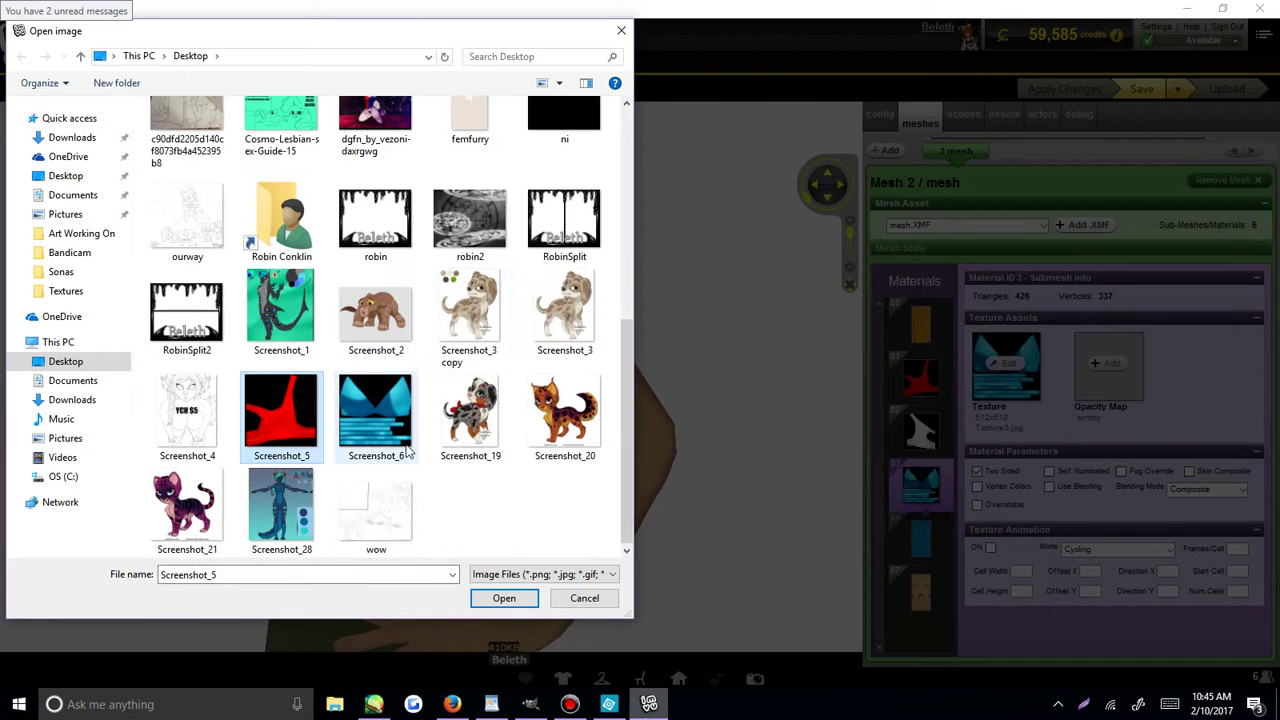
double_click(376, 415)
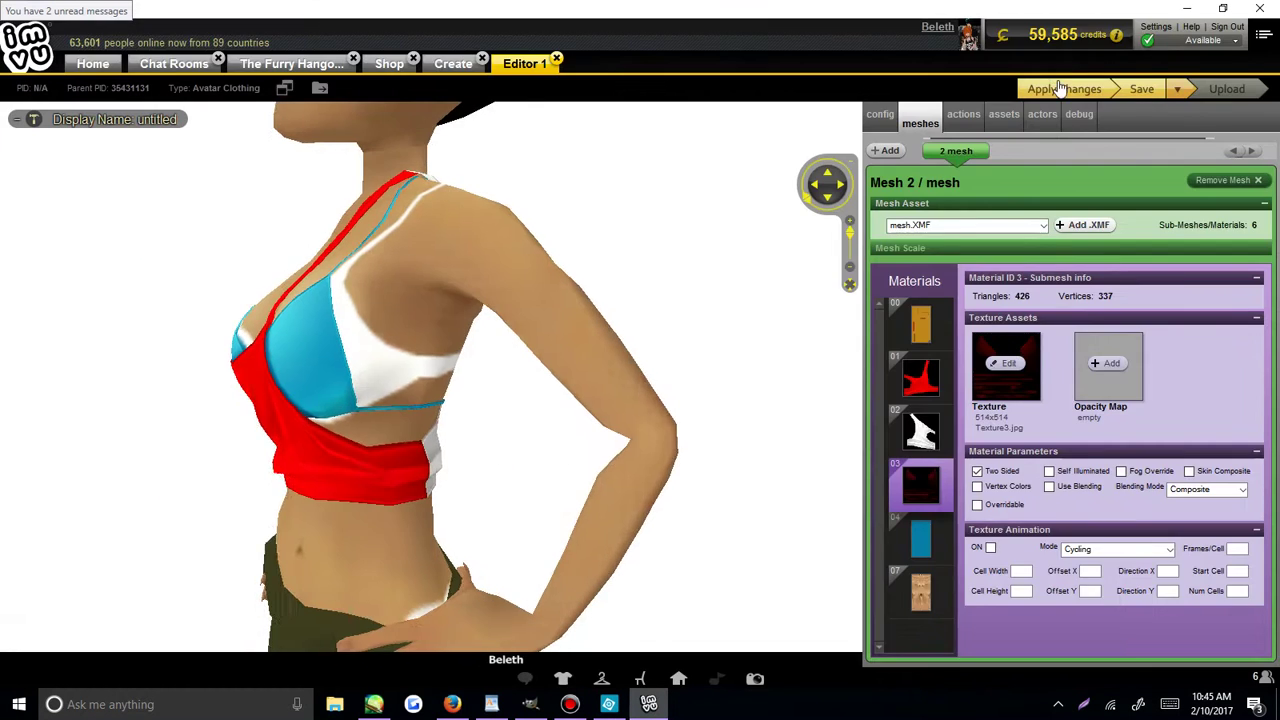
click(1060, 88)
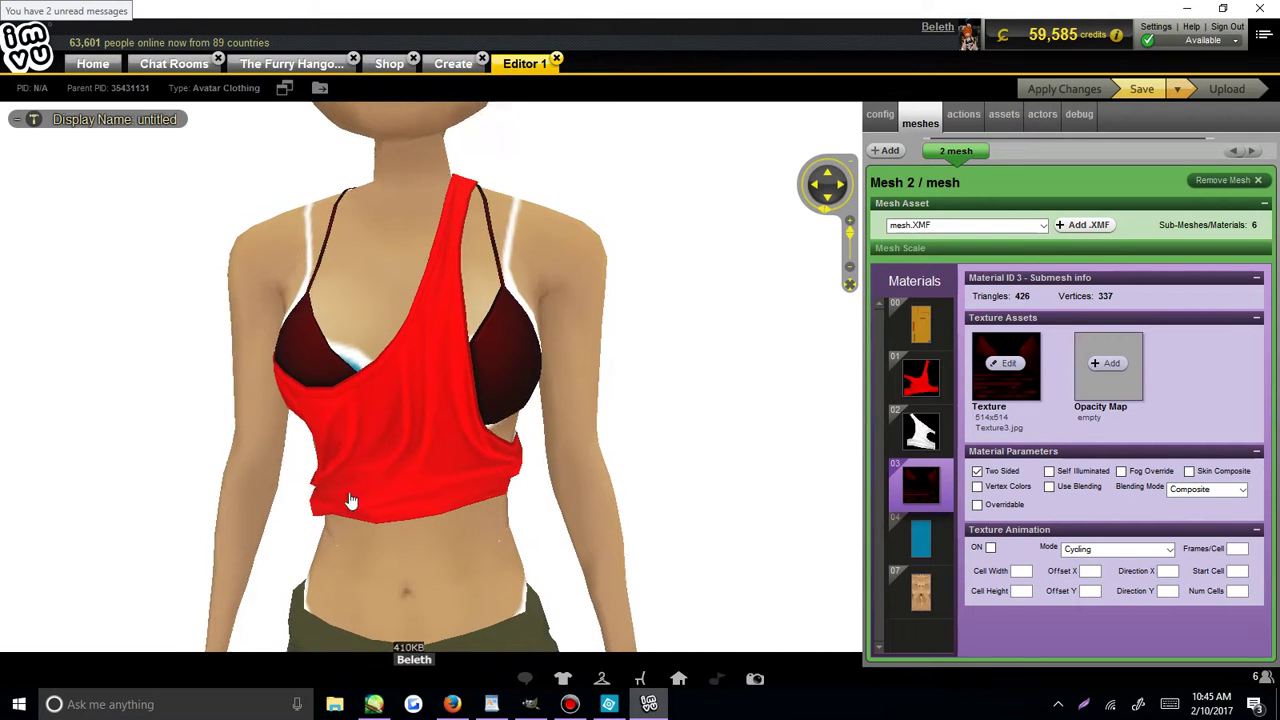
Look through materials 04, 01 and 02 and examine the recolored top on the avatar from another angle.
click(921, 540)
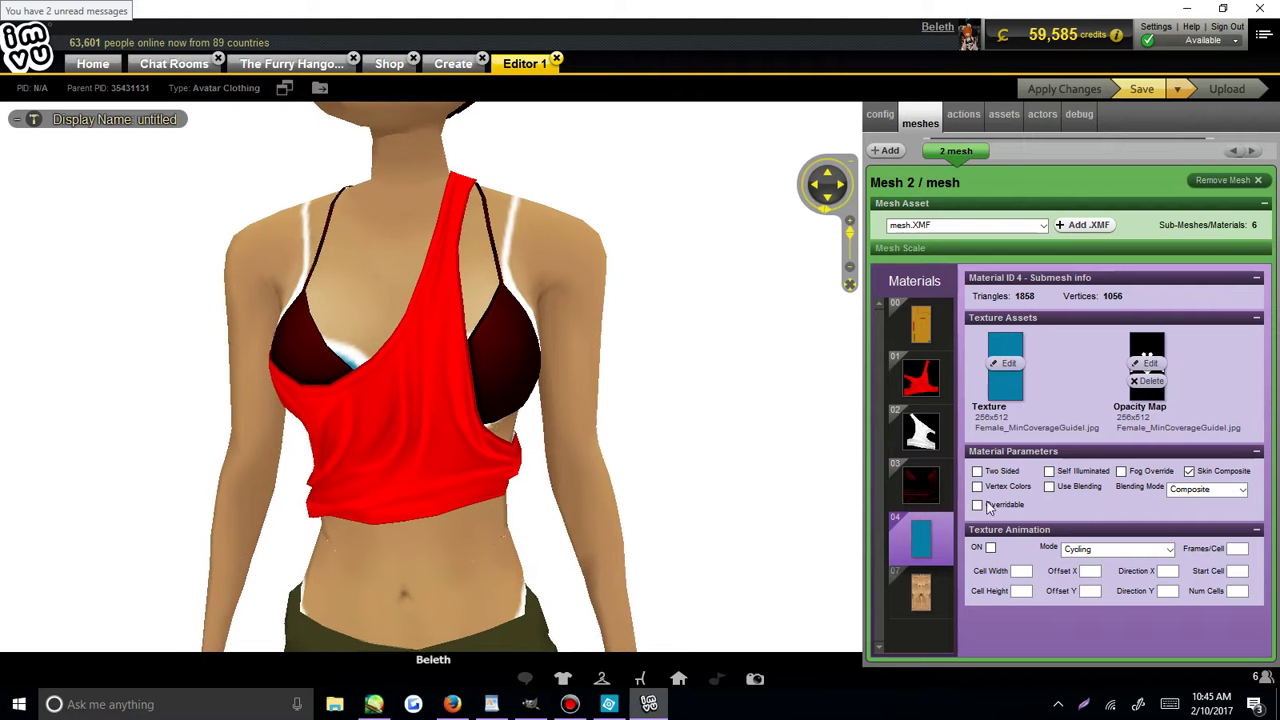
click(906, 388)
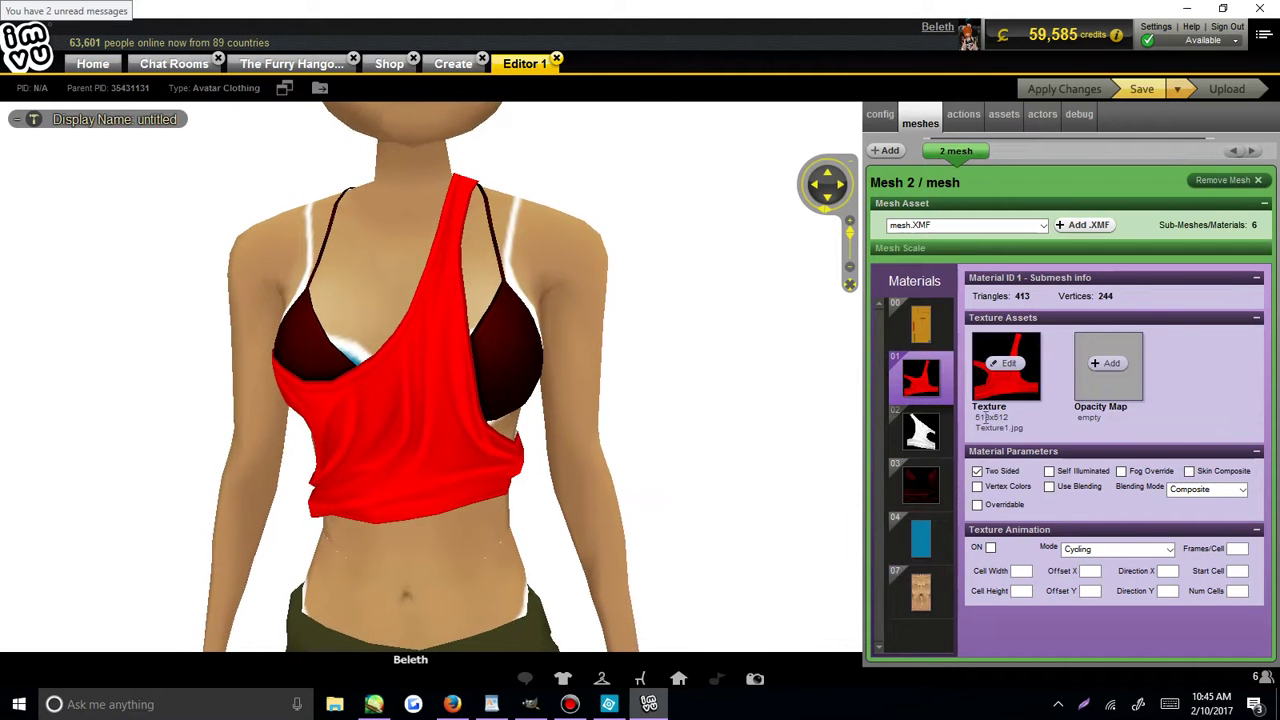
click(920, 432)
click(920, 378)
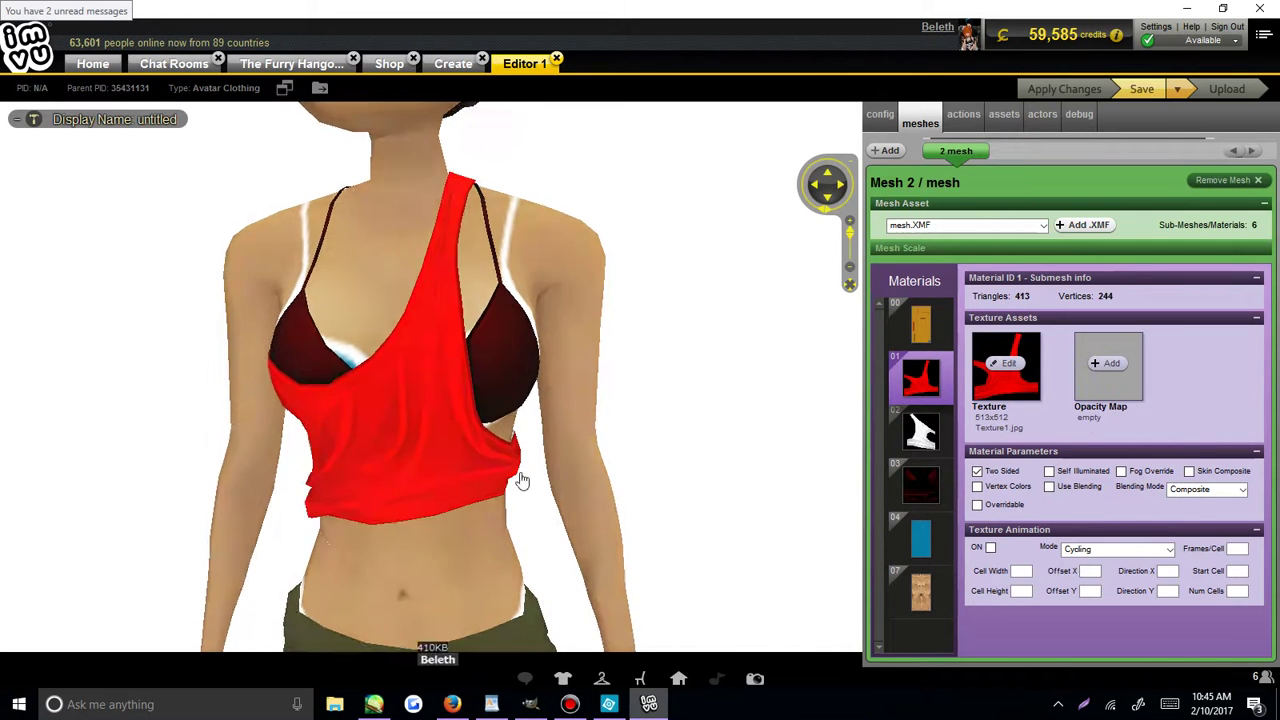
drag(629, 463, 406, 366)
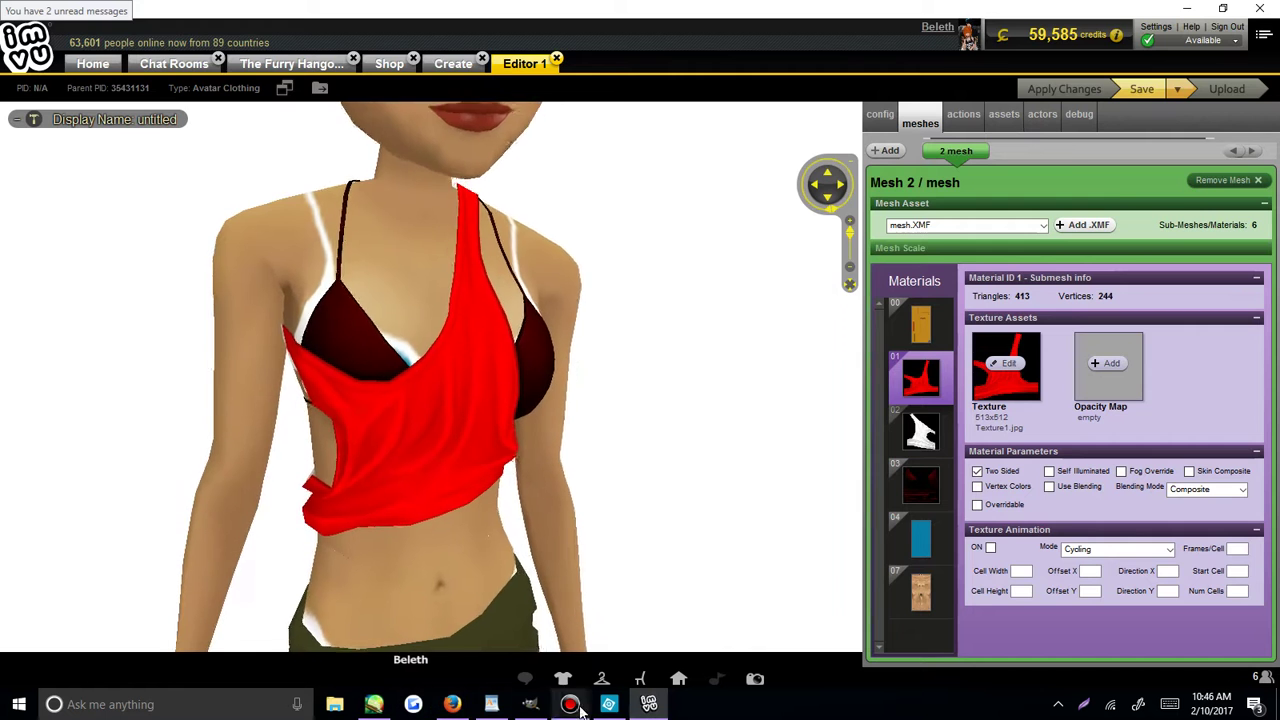
Switch to Photoshop Elements, undo the Multiply blending on the red layer and remove the color from Layer 0.
click(608, 704)
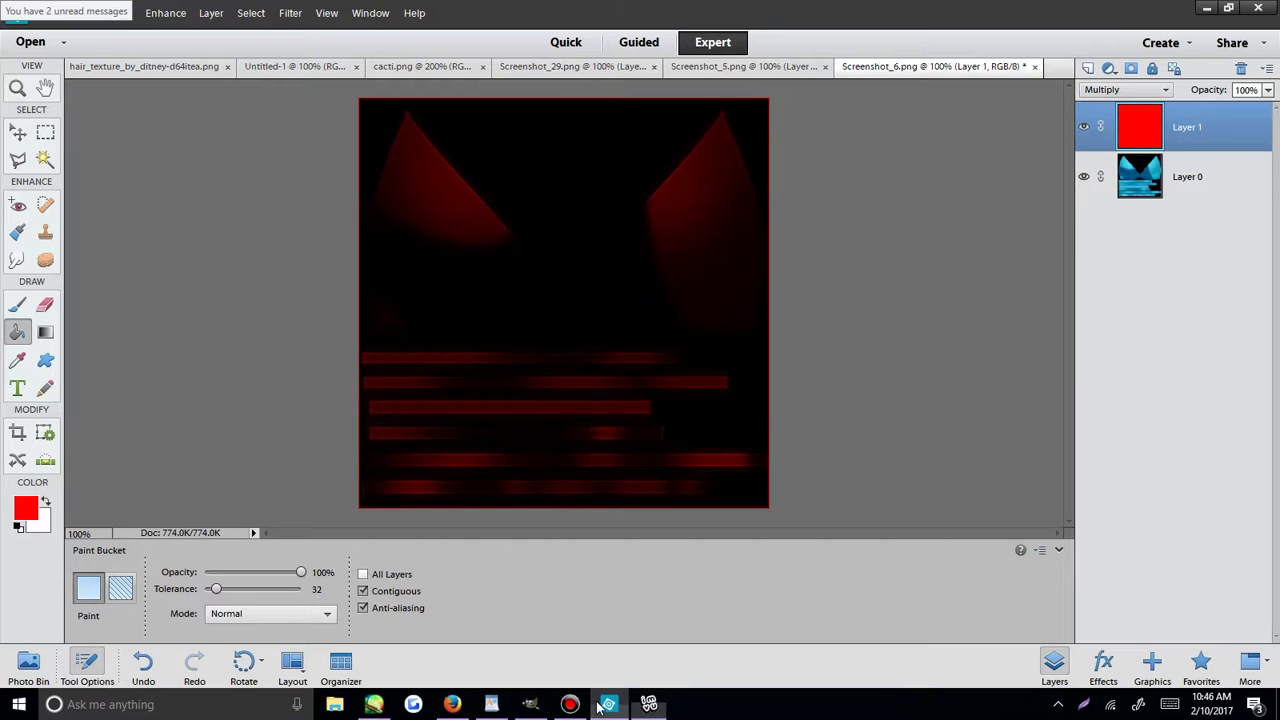
click(34, 511)
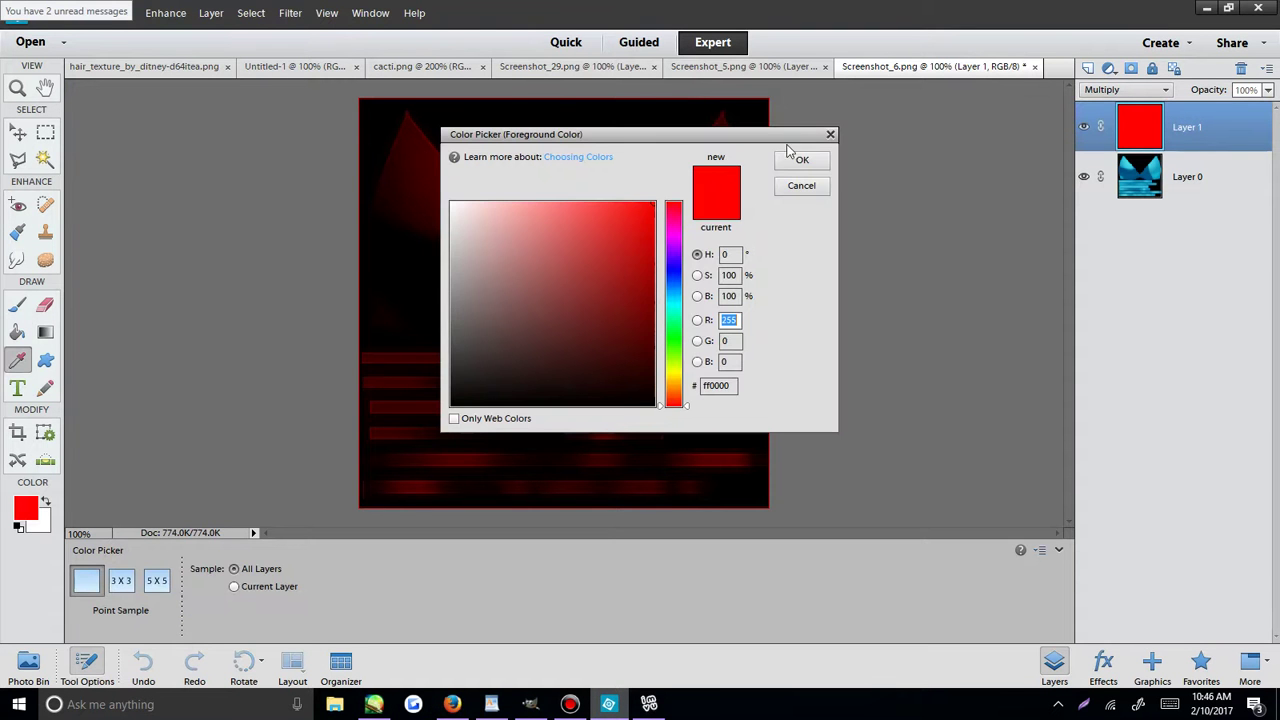
click(809, 163)
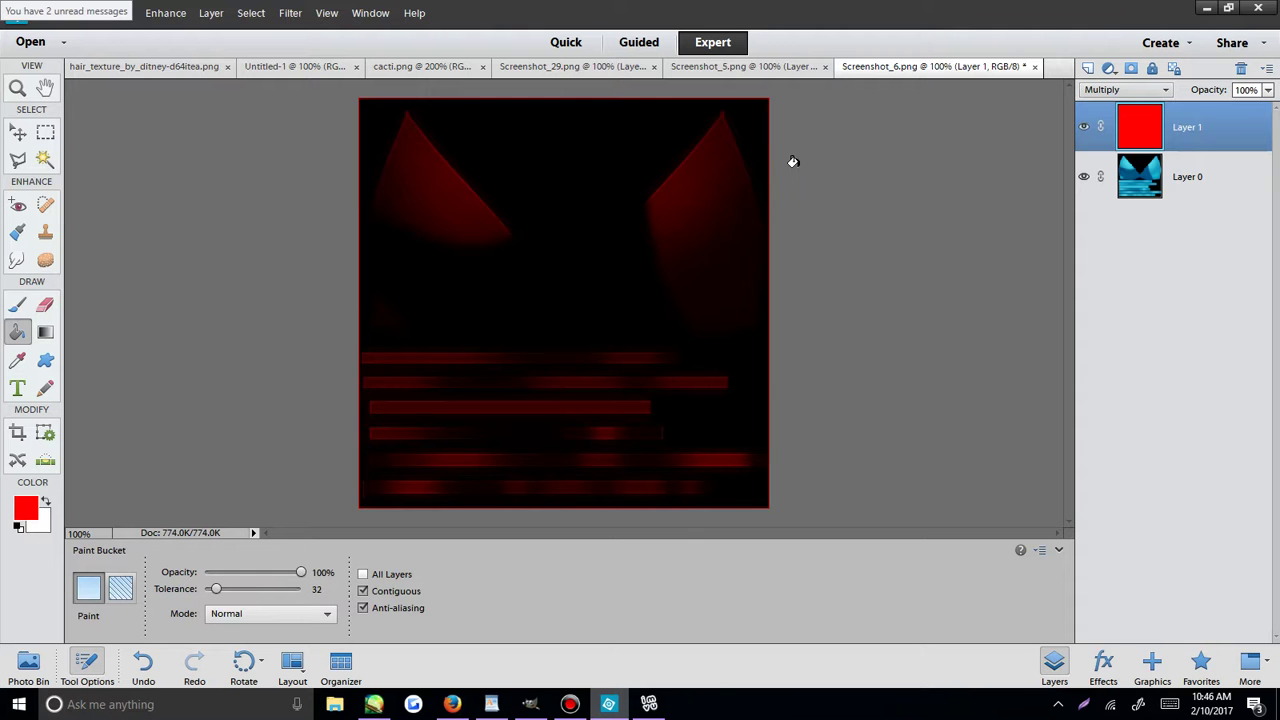
key(ctrl+z)
click(1129, 165)
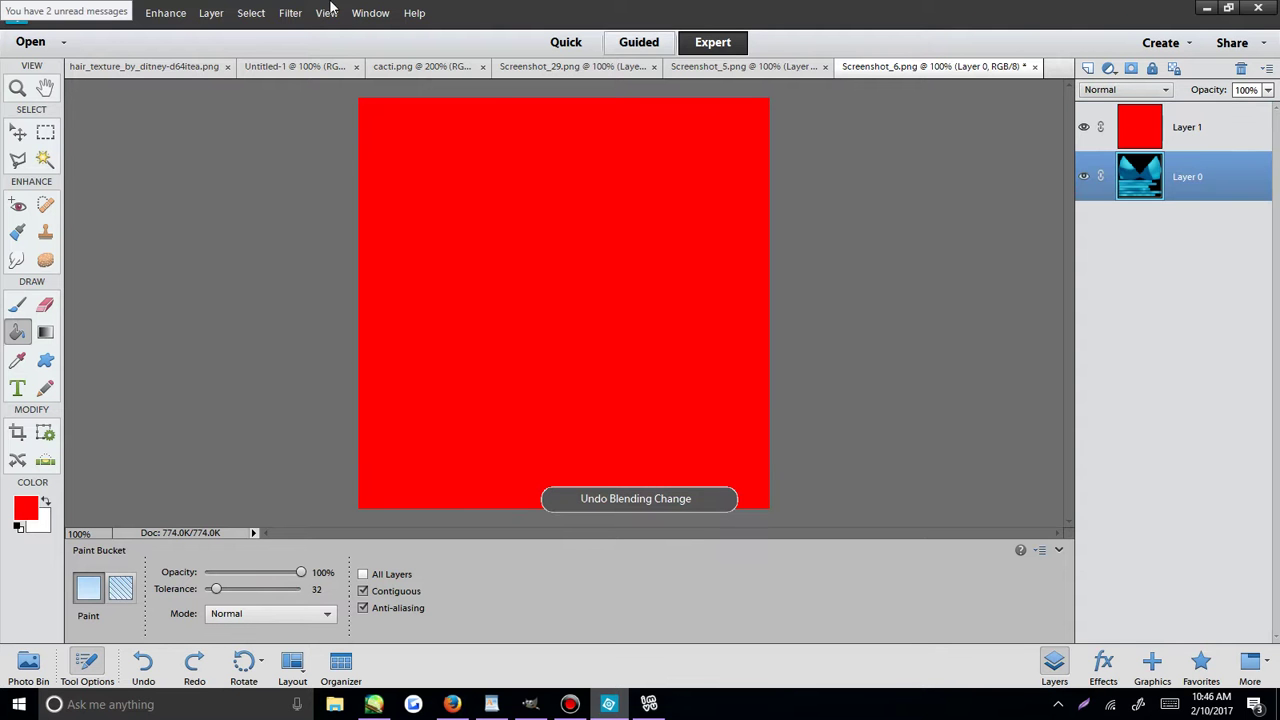
click(165, 13)
mouse_move(207, 188)
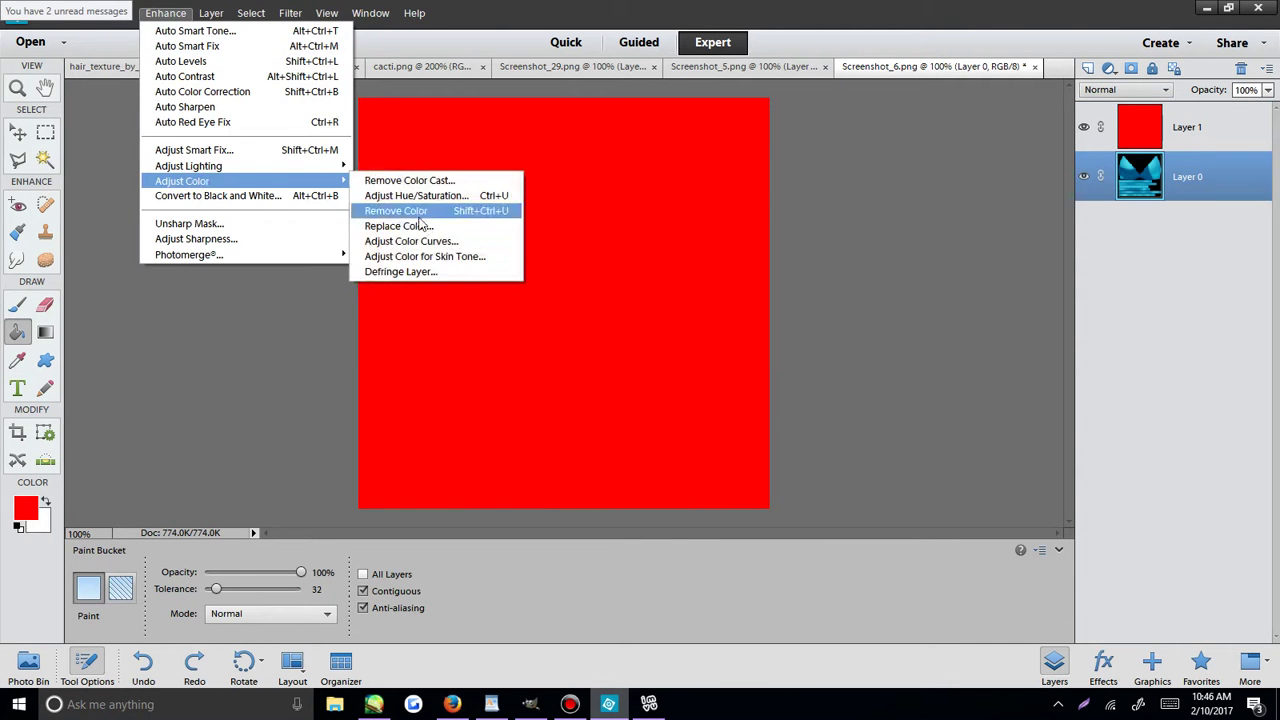
click(396, 210)
Set the blending mode of the red Layer 1 to Multiply over the desaturated bikini texture.
click(1150, 130)
click(1125, 89)
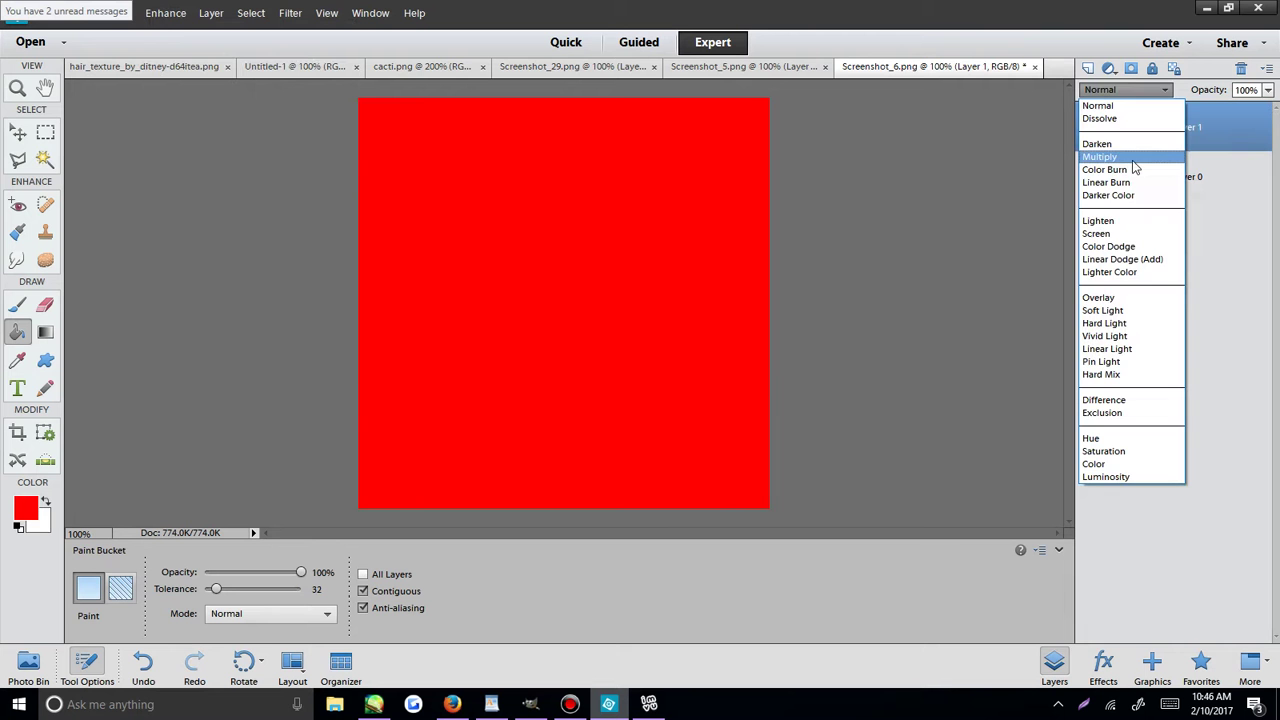
click(1132, 157)
Save the desaturated, red-tinted texture to the desktop as a PNG, overwriting Screenshot_6.png.
click(20, 13)
click(80, 166)
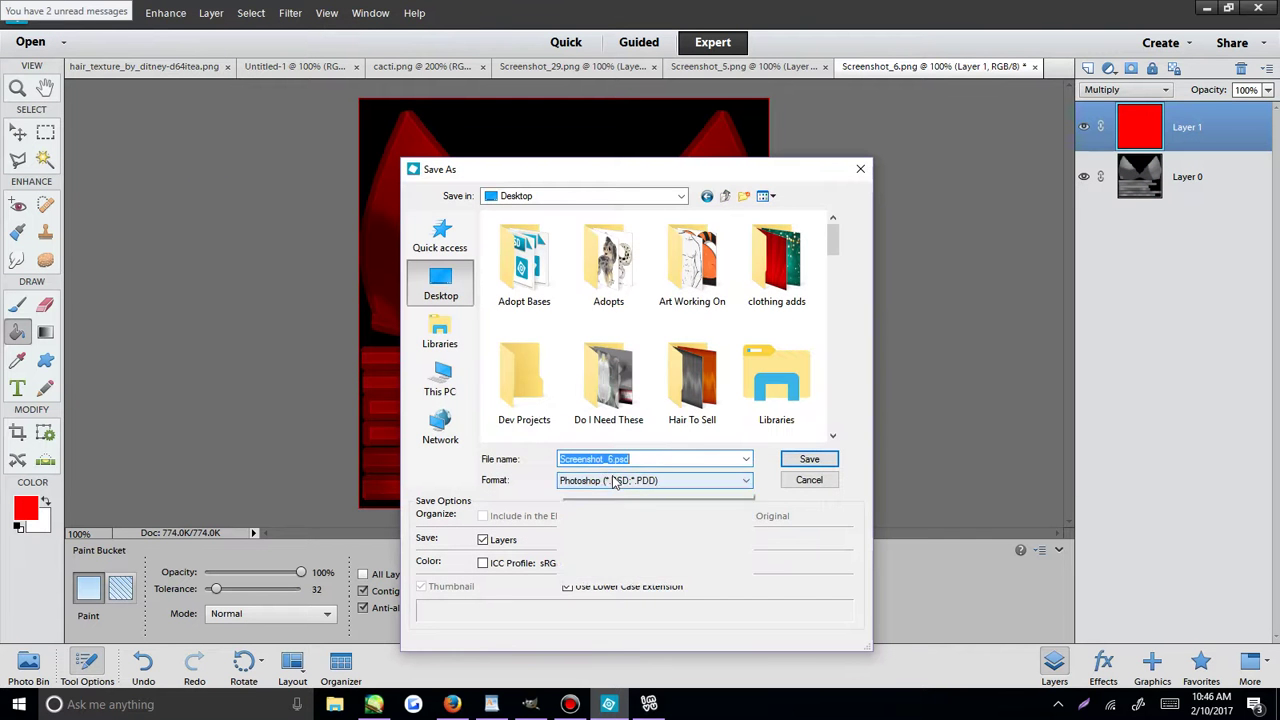
click(600, 480)
click(600, 572)
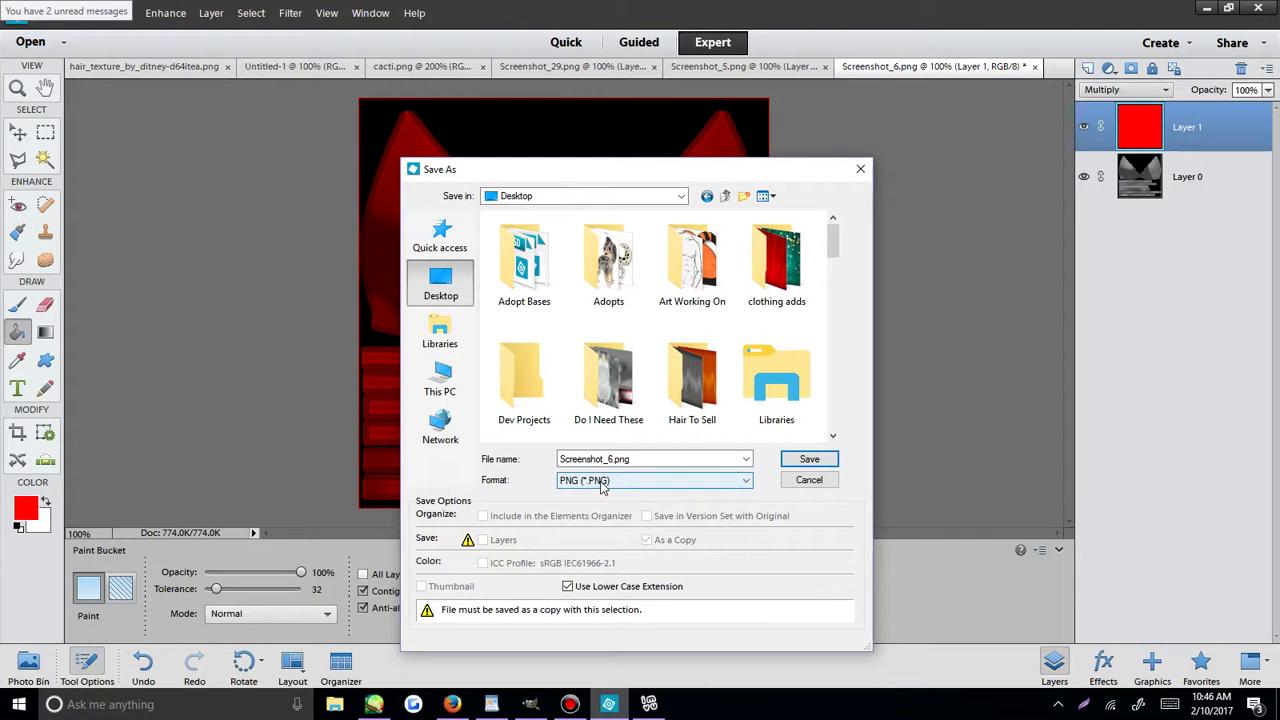
key(Return)
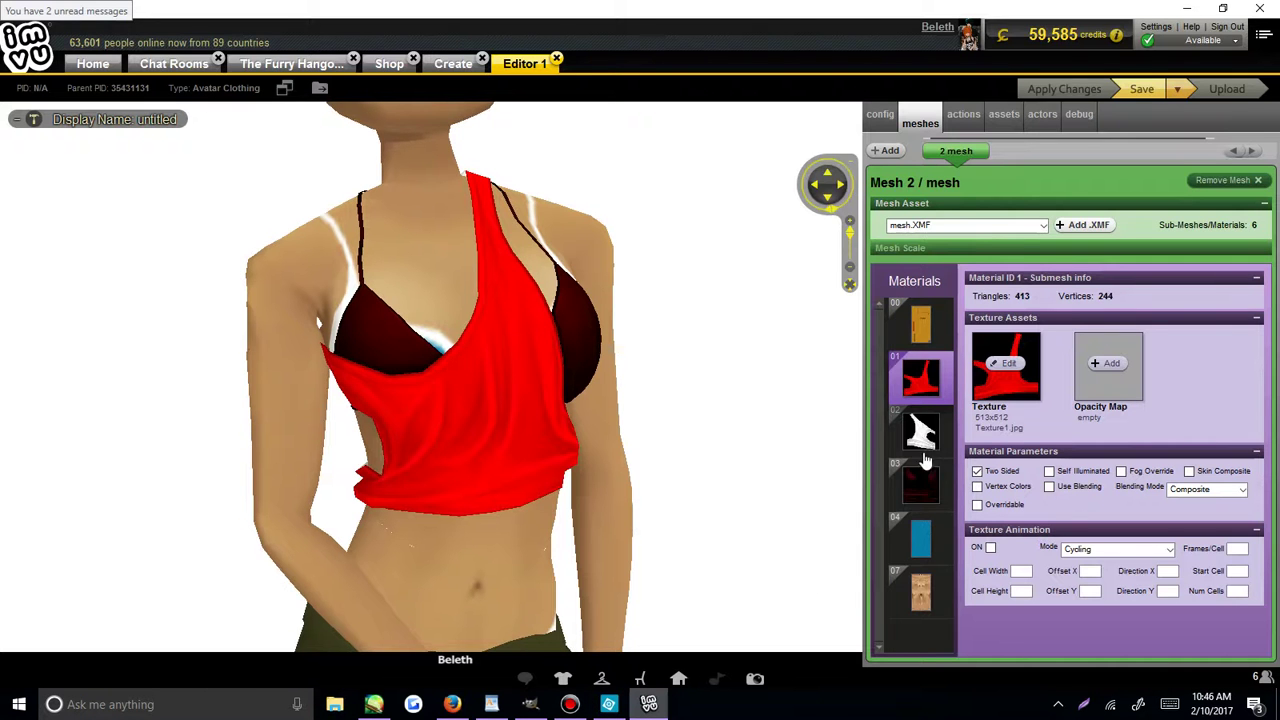
Switch to the IMVU editor and try to replace material 03's texture with the updated Screenshot_6 image.
click(924, 468)
click(1006, 363)
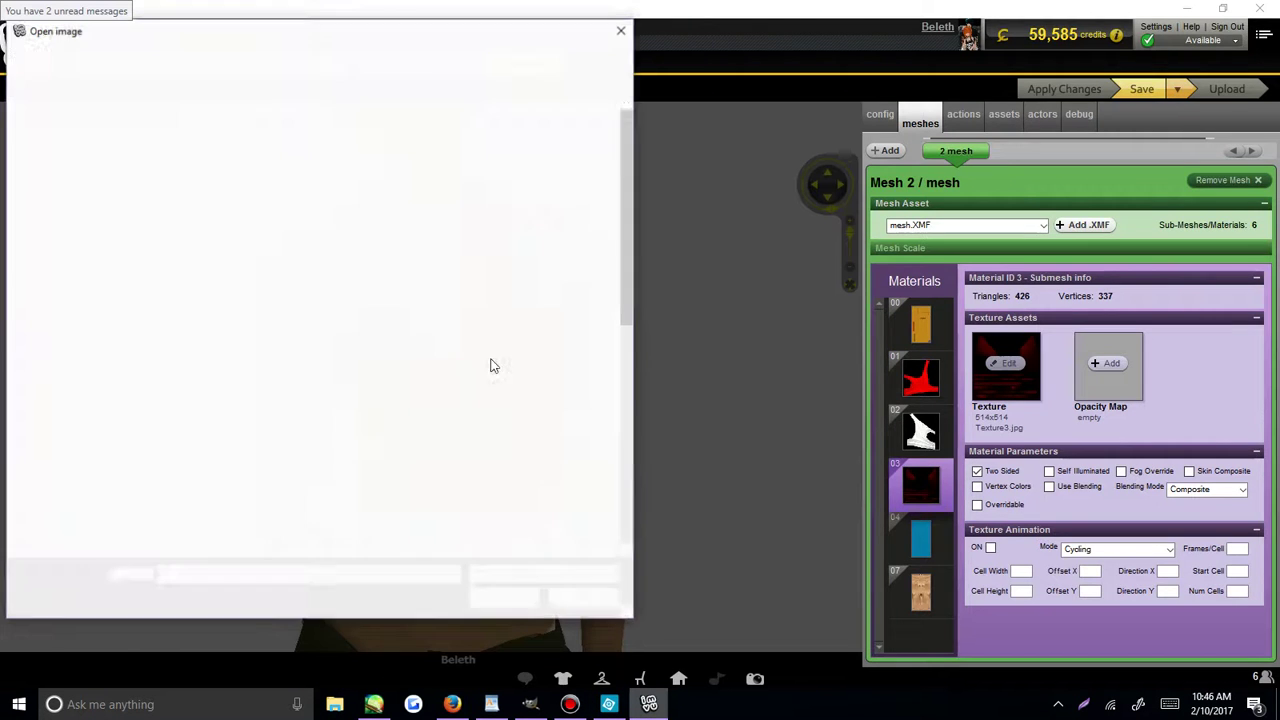
scroll(530, 425, down, 5)
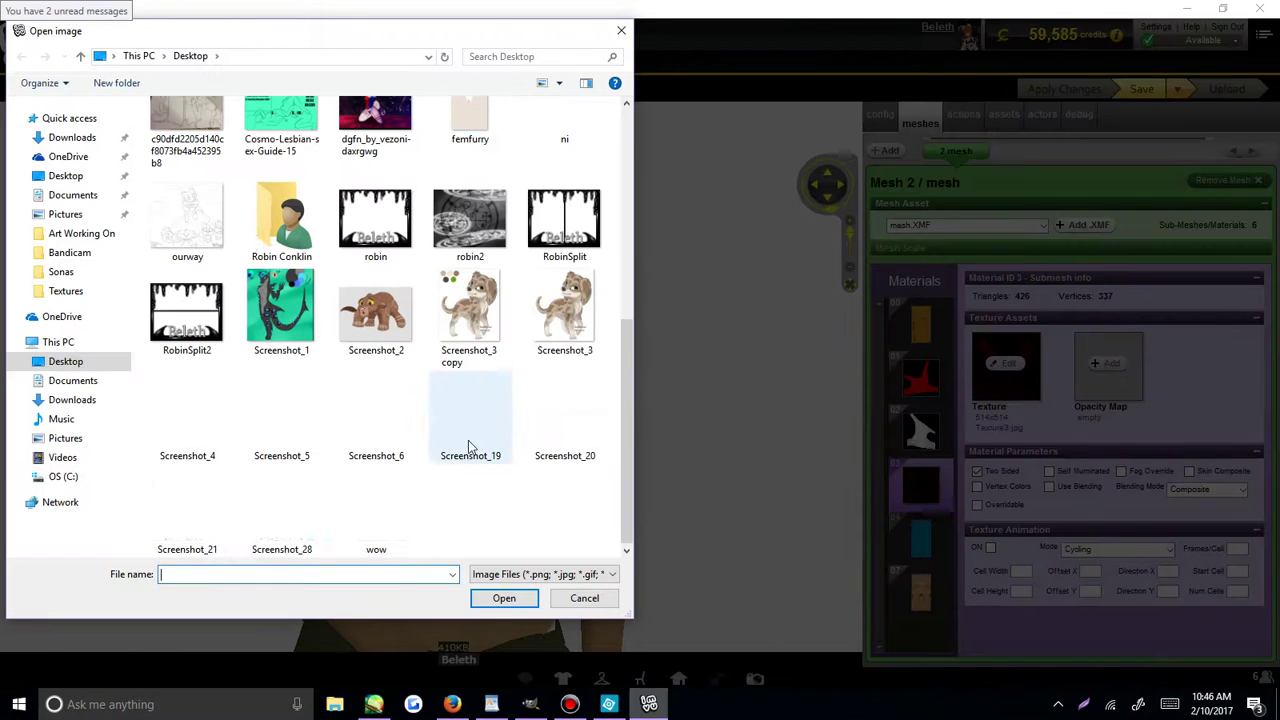
double_click(376, 412)
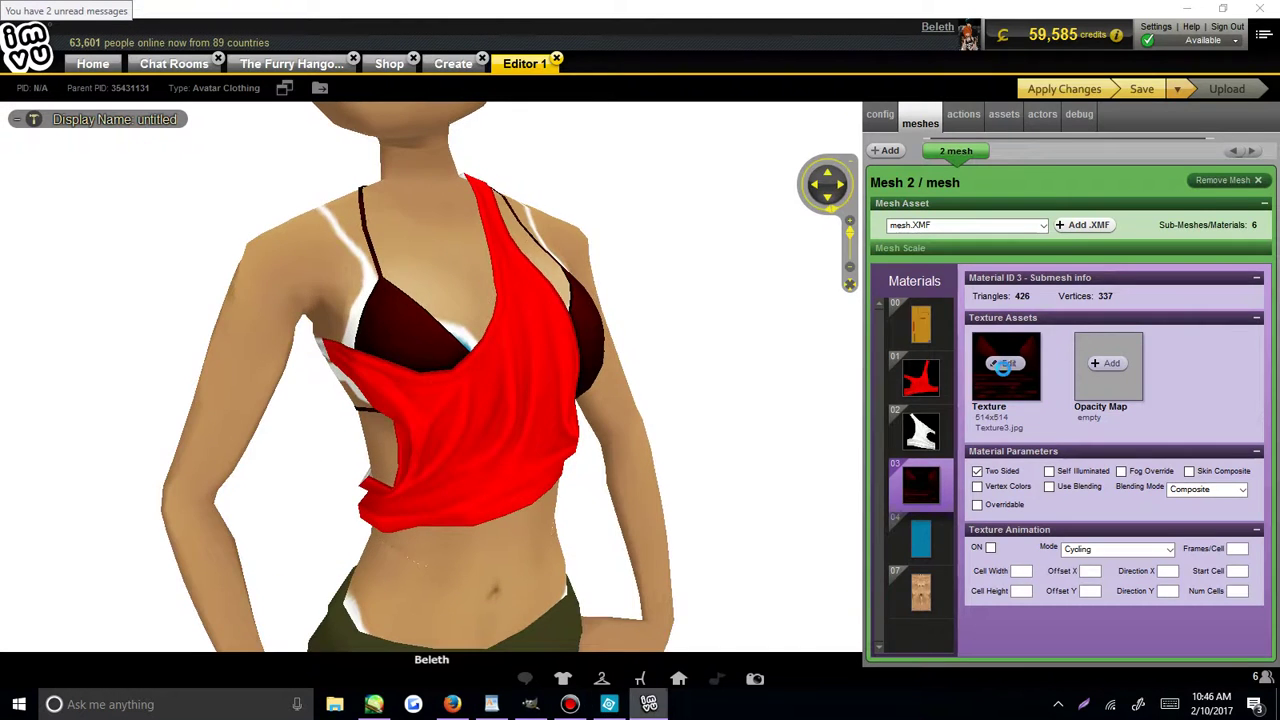
Replace material 03's texture with the Screenshot_6 image from the desktop in the IMVU editor.
key(alt+Tab)
click(649, 705)
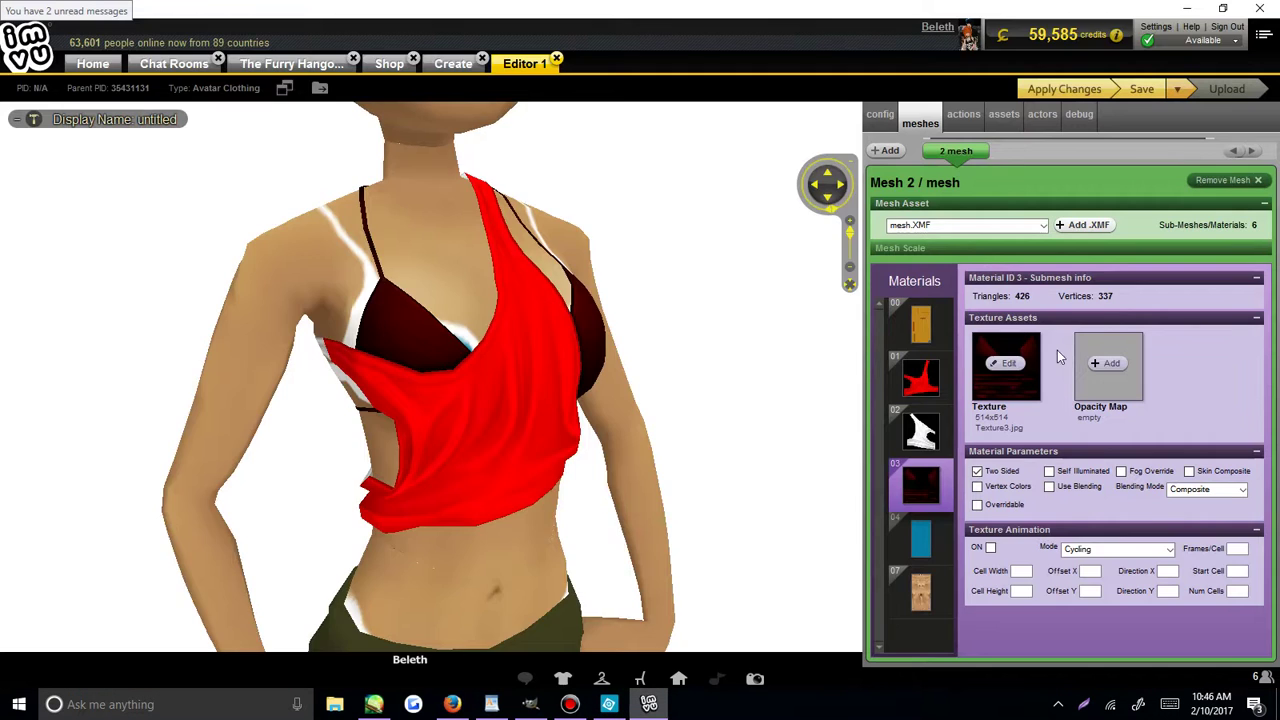
click(1003, 371)
scroll(380, 330, down, 5)
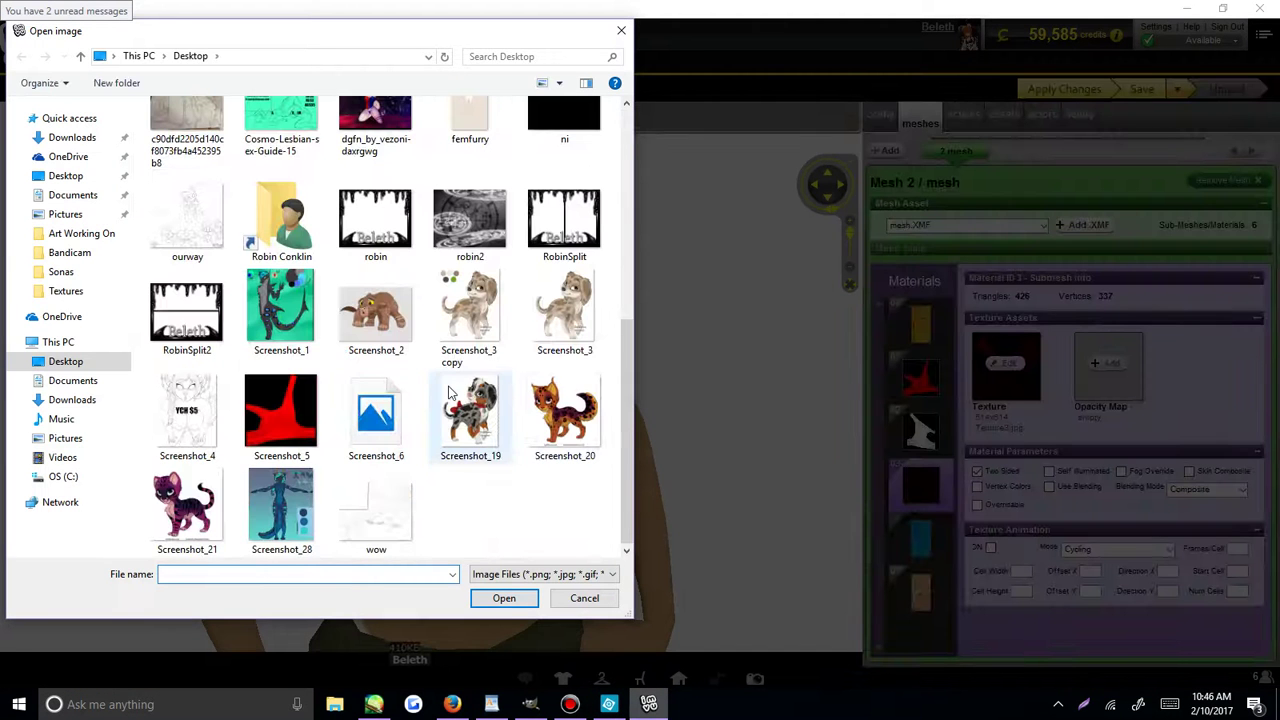
click(398, 402)
double_click(398, 402)
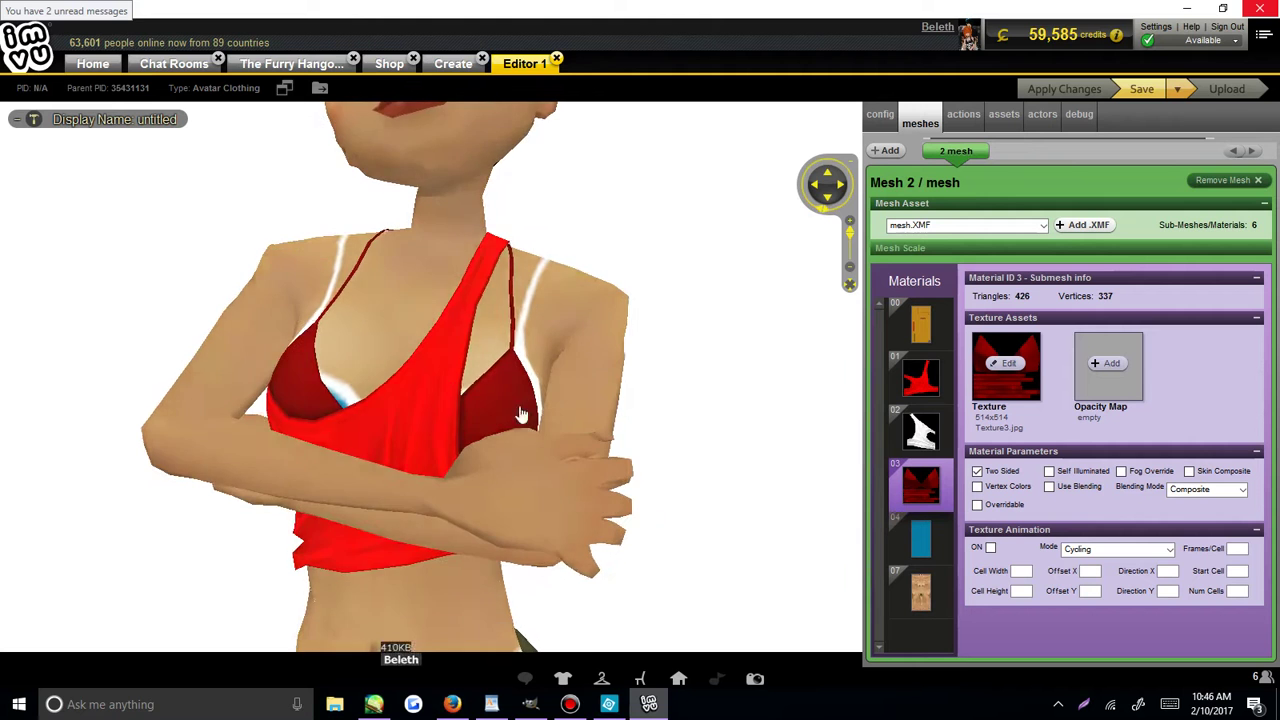
Switch to Photoshop Elements, duplicate the red Layer 1 in Screenshot_6.png and set the copy's blending mode to Soft Light.
click(608, 704)
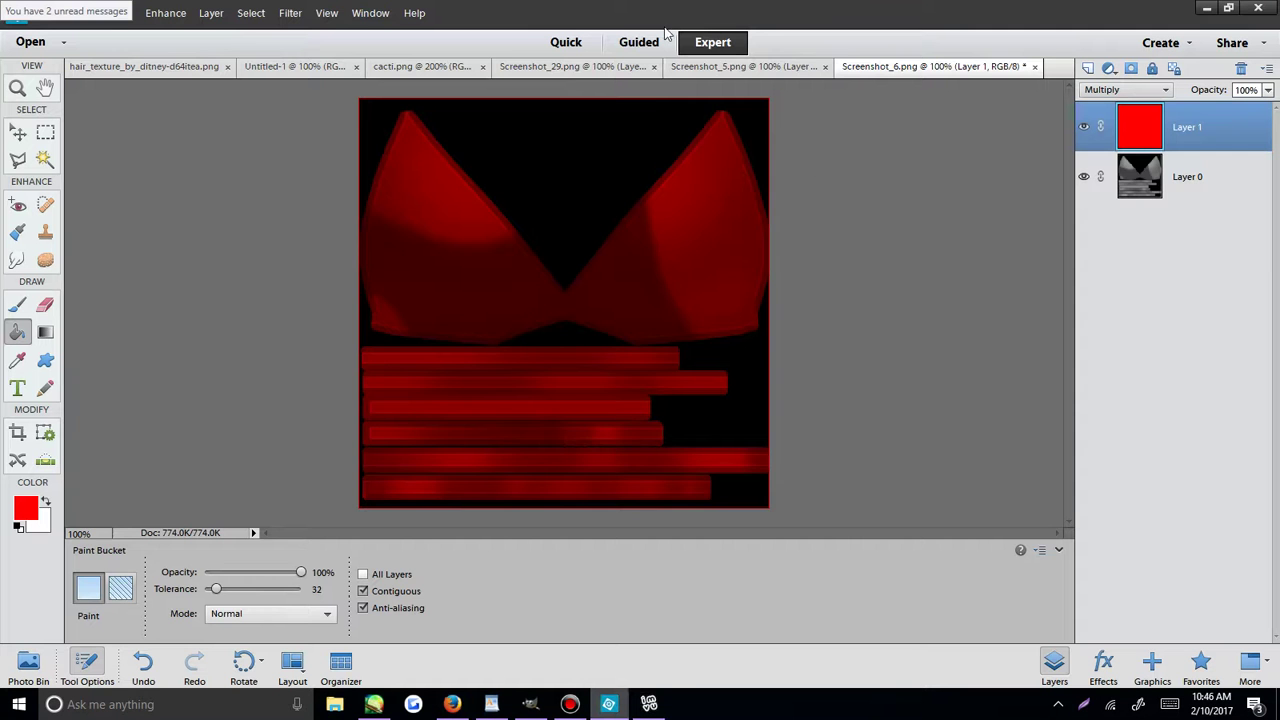
click(789, 67)
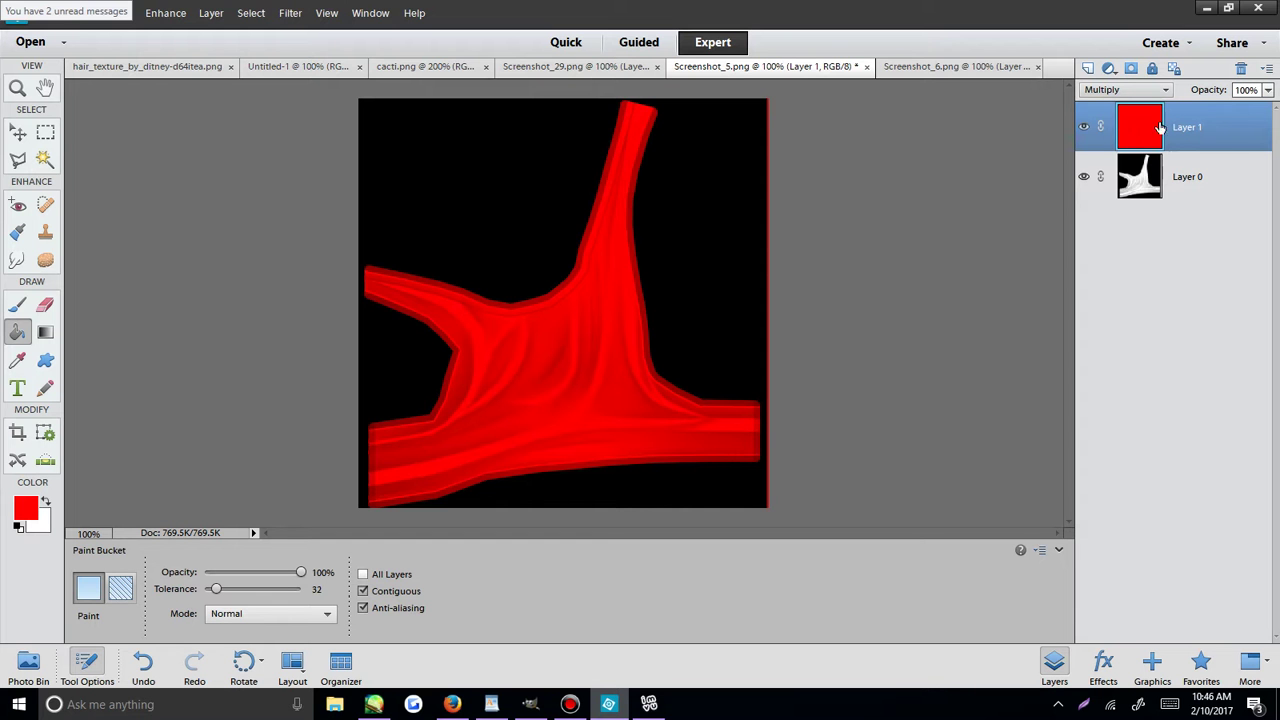
click(933, 68)
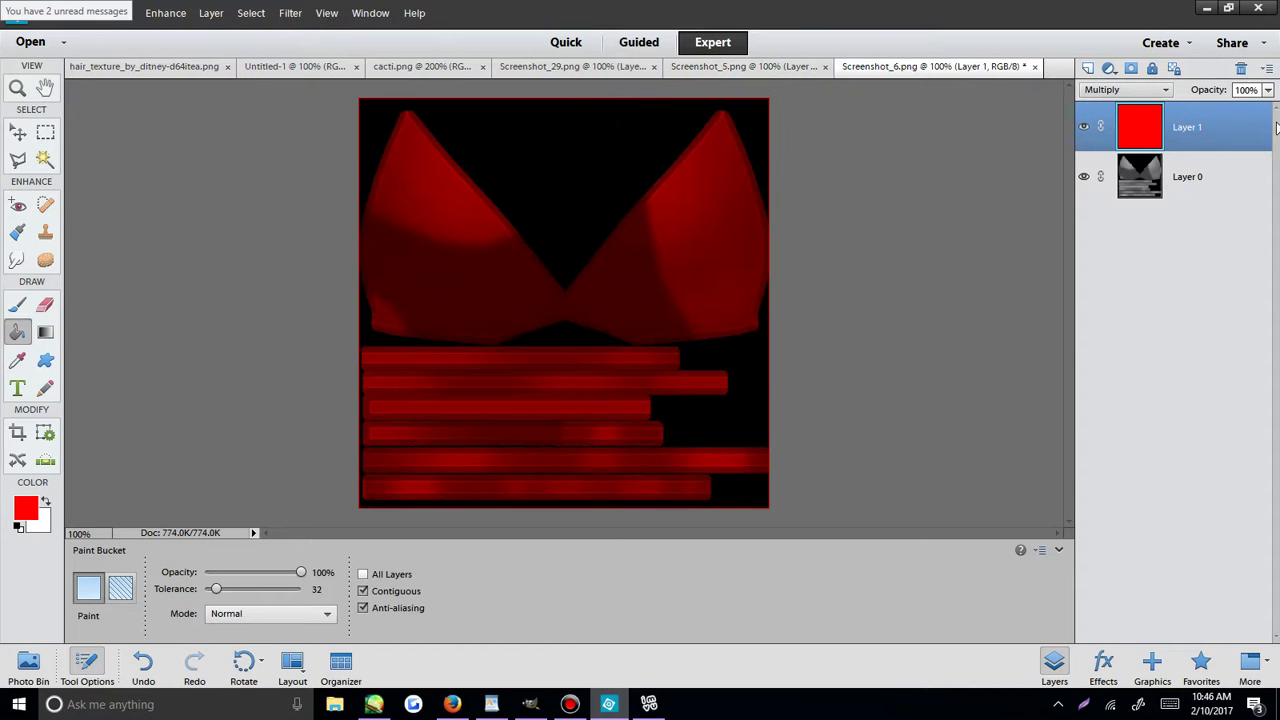
right_click(1130, 131)
click(1171, 174)
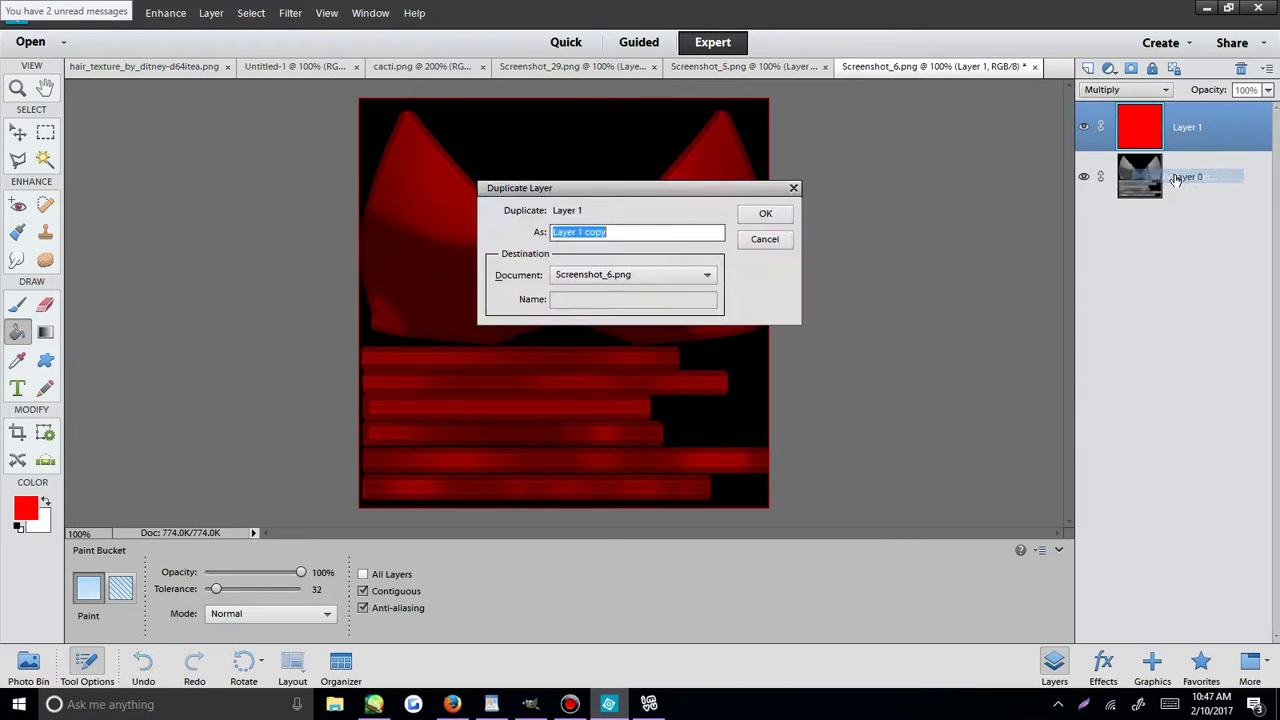
key(Return)
click(1124, 89)
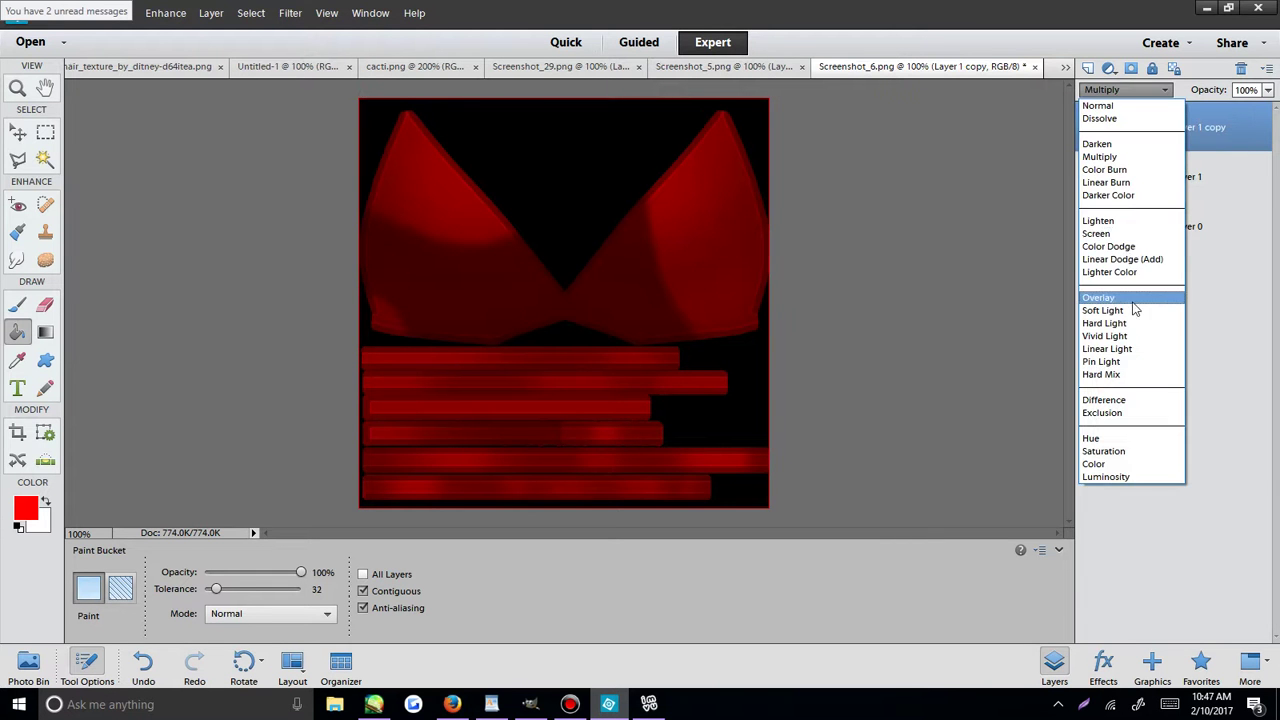
click(1134, 309)
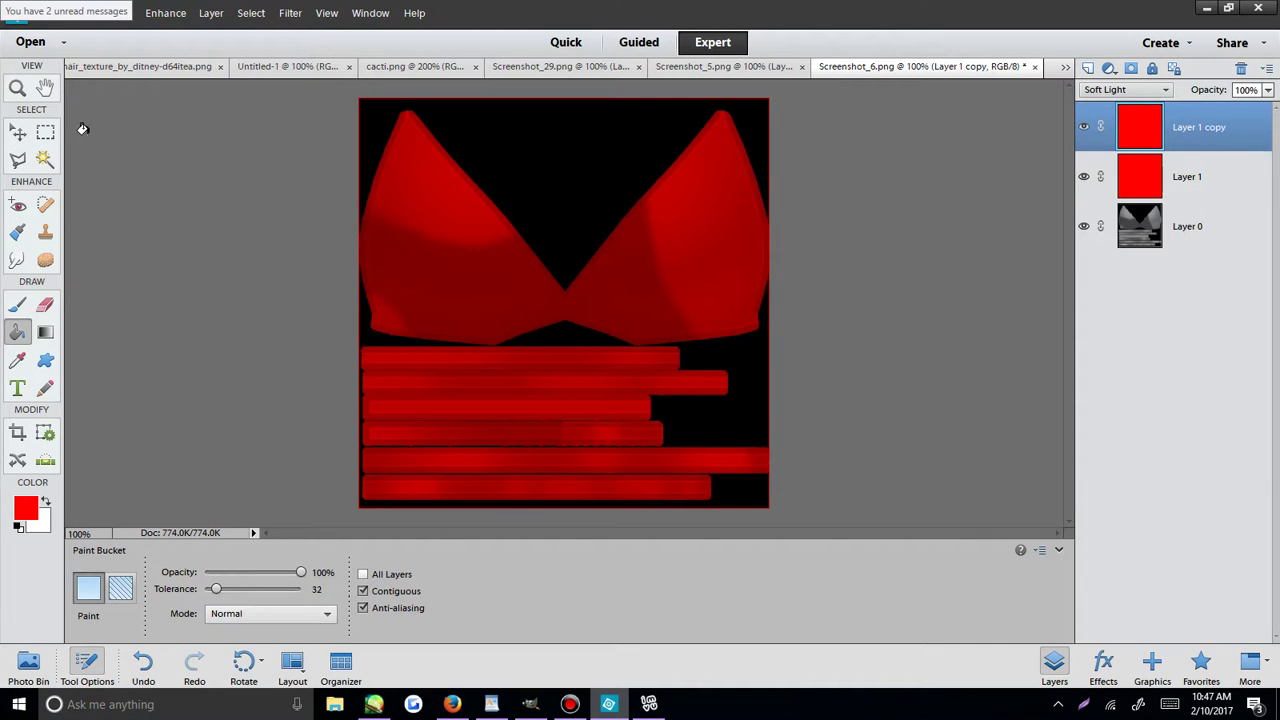
Save the brightened bikini texture to the desktop as a PNG, overwriting Screenshot_6.png.
click(52, 13)
click(86, 166)
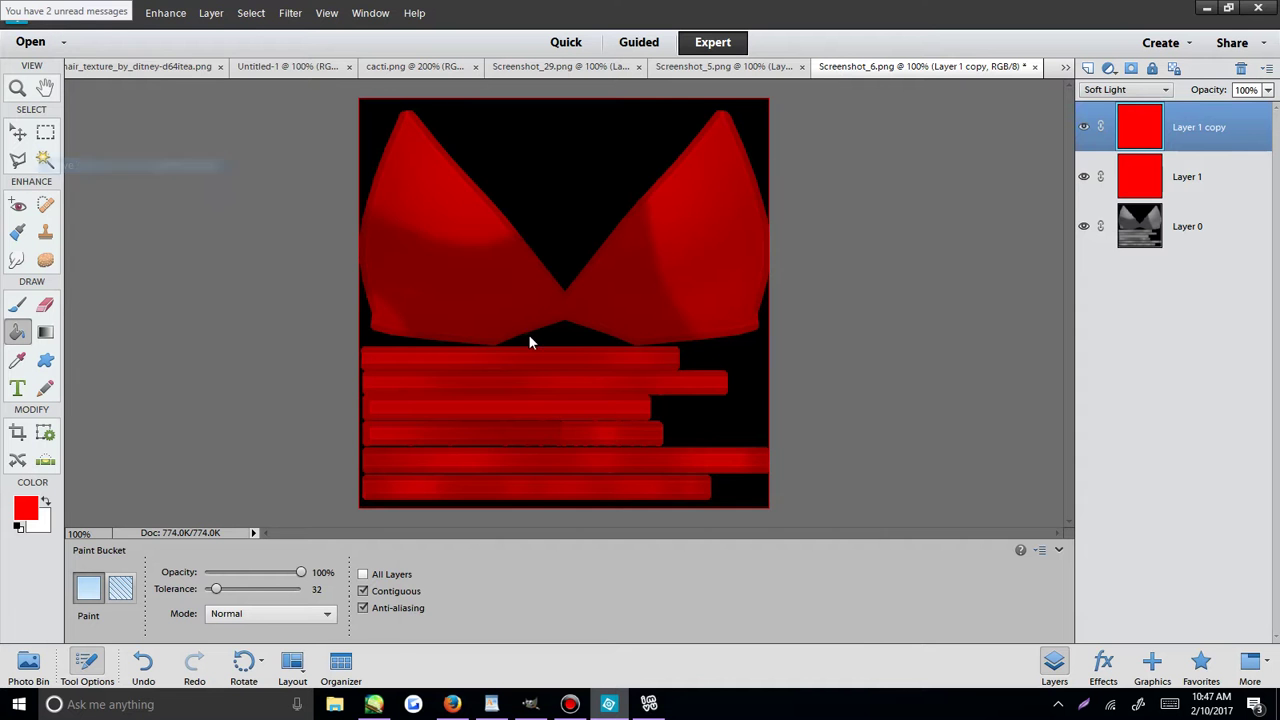
click(672, 485)
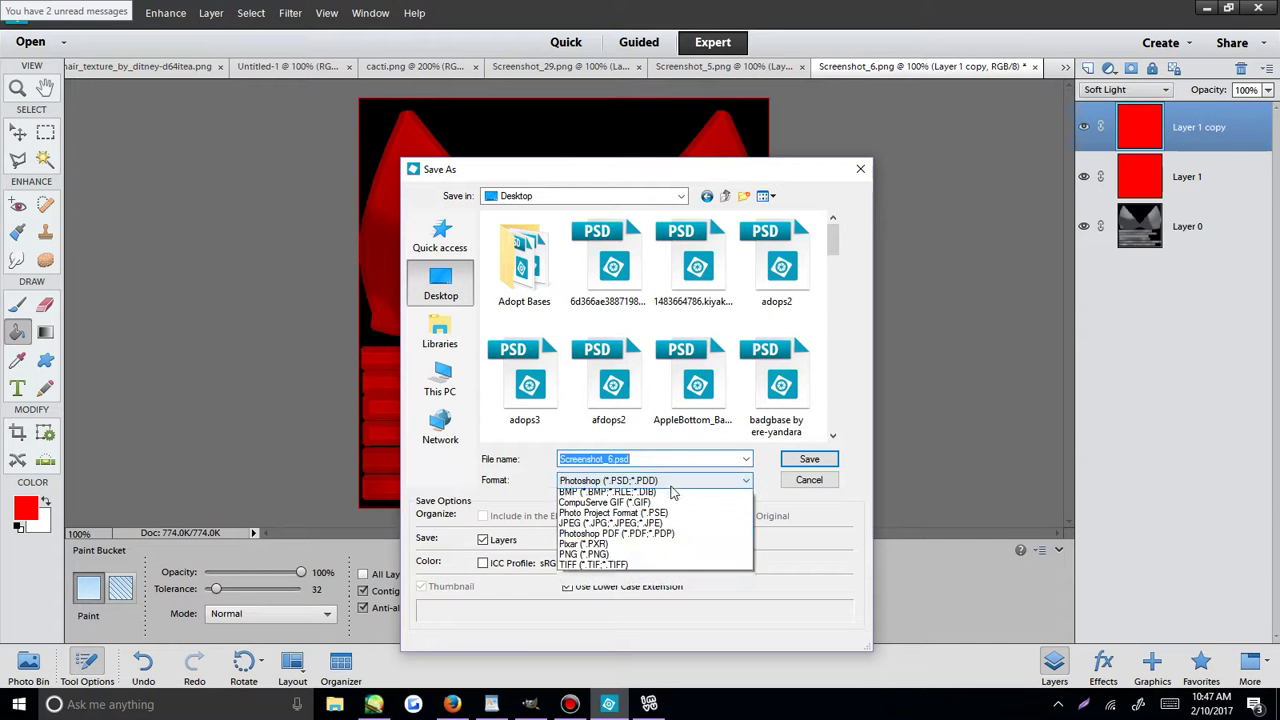
click(590, 567)
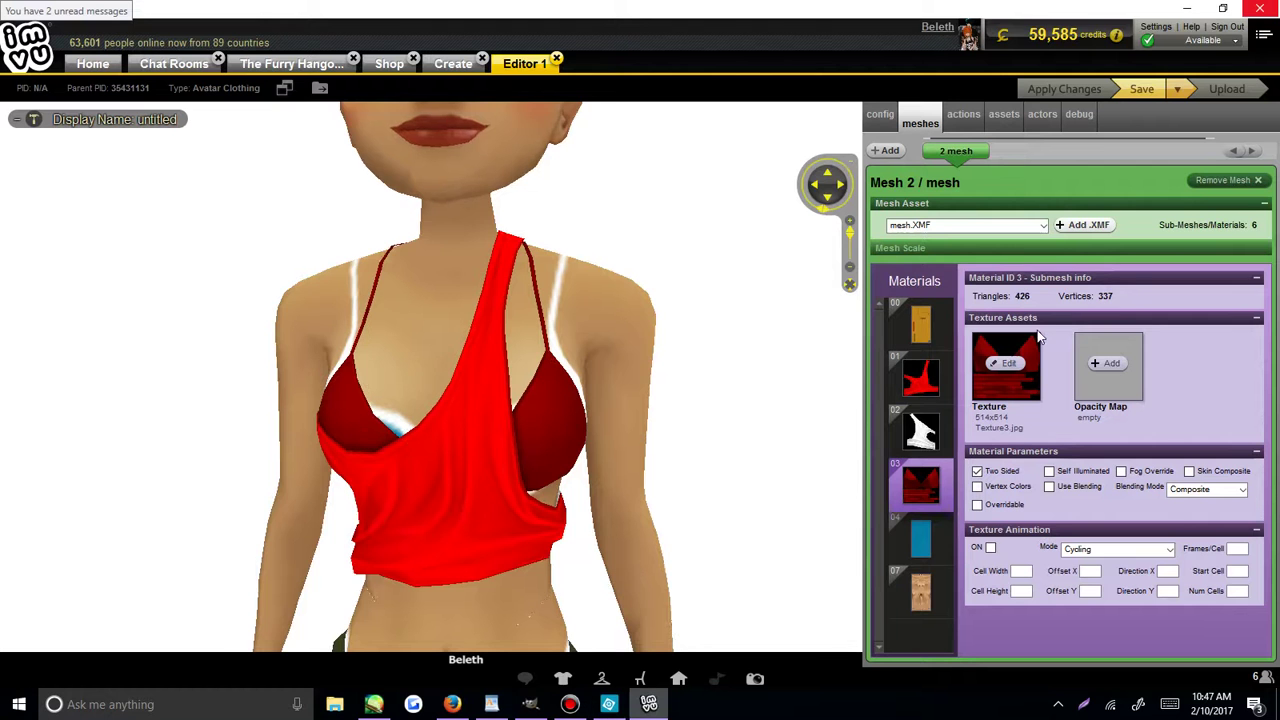
Load the re-saved Screenshot_6 image as material 03's texture in the IMVU editor.
click(1006, 363)
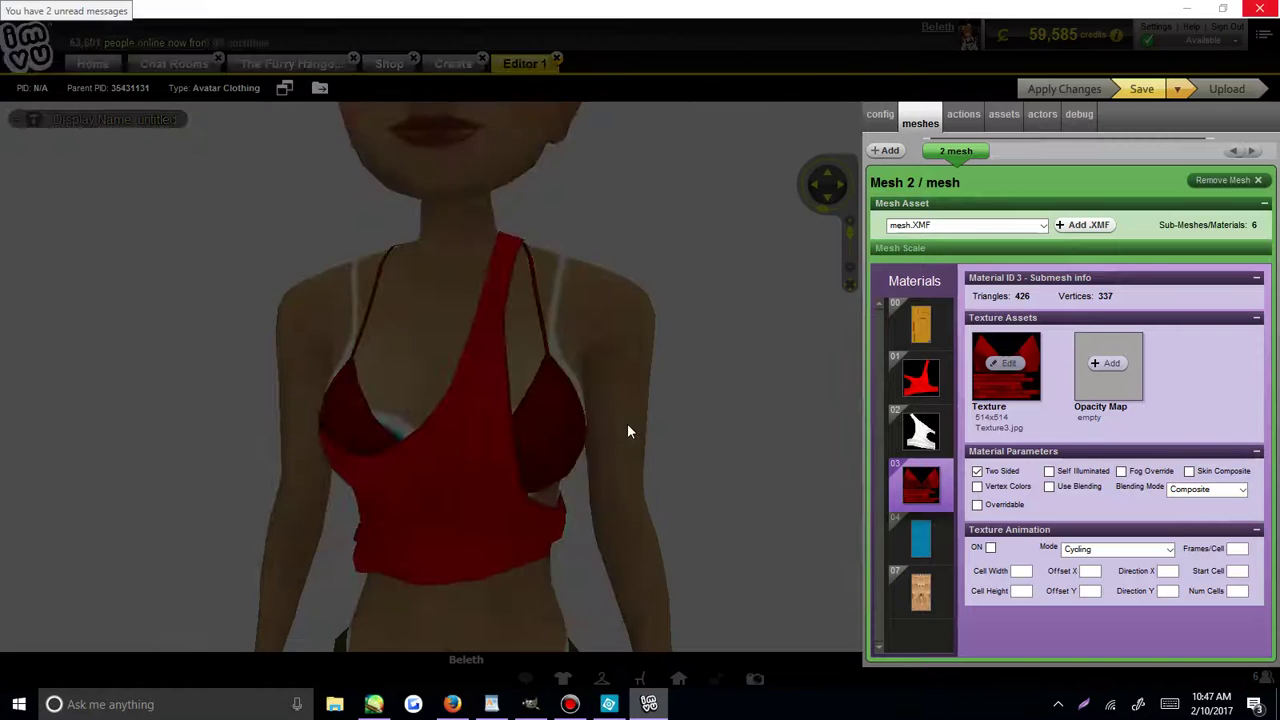
scroll(436, 265, down, 5)
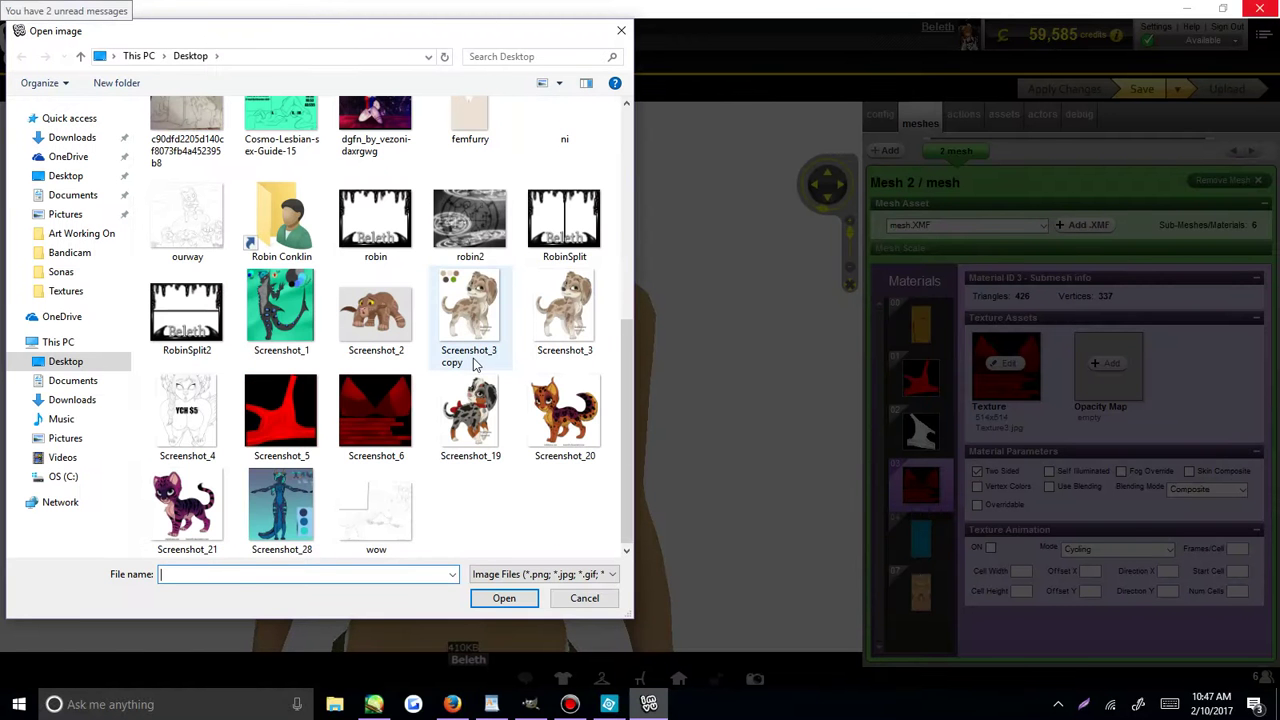
click(375, 412)
key(Return)
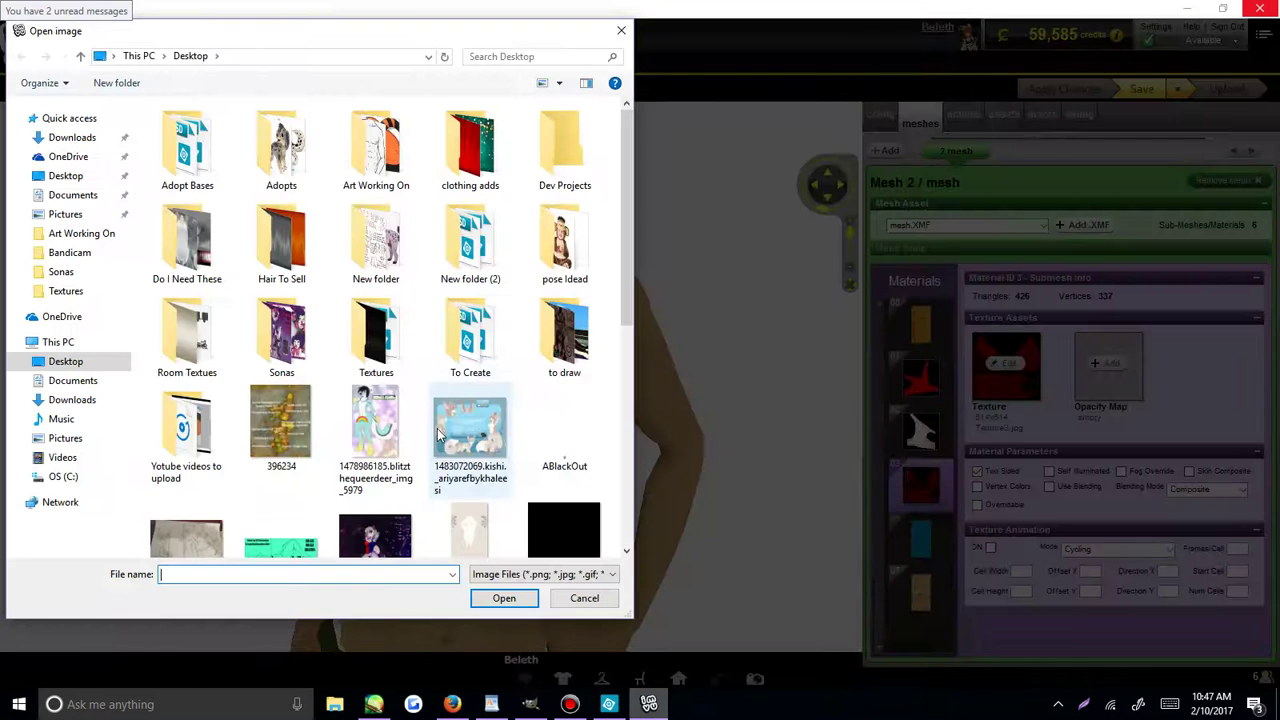
scroll(436, 265, down, 5)
click(395, 396)
key(Return)
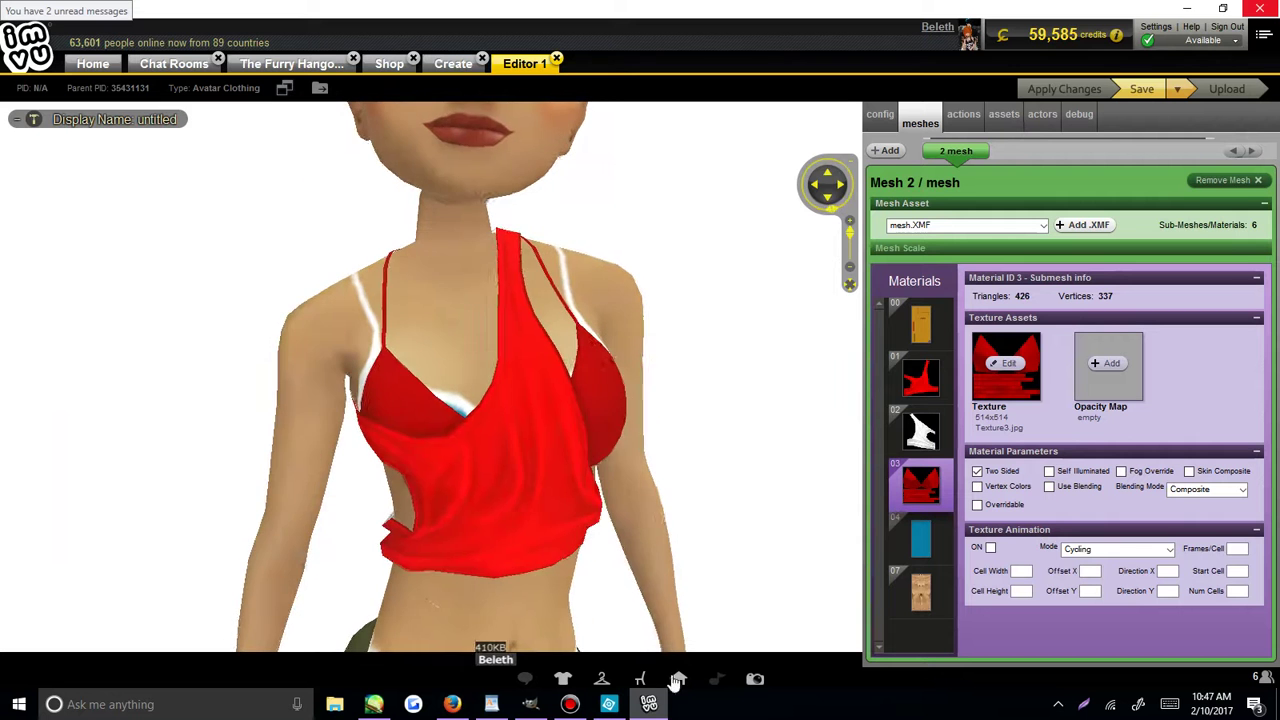
Switch to Photoshop Elements and duplicate the Soft Light red layer, Layer 1 copy, in Screenshot_6.png.
click(608, 704)
right_click(1148, 112)
click(1192, 170)
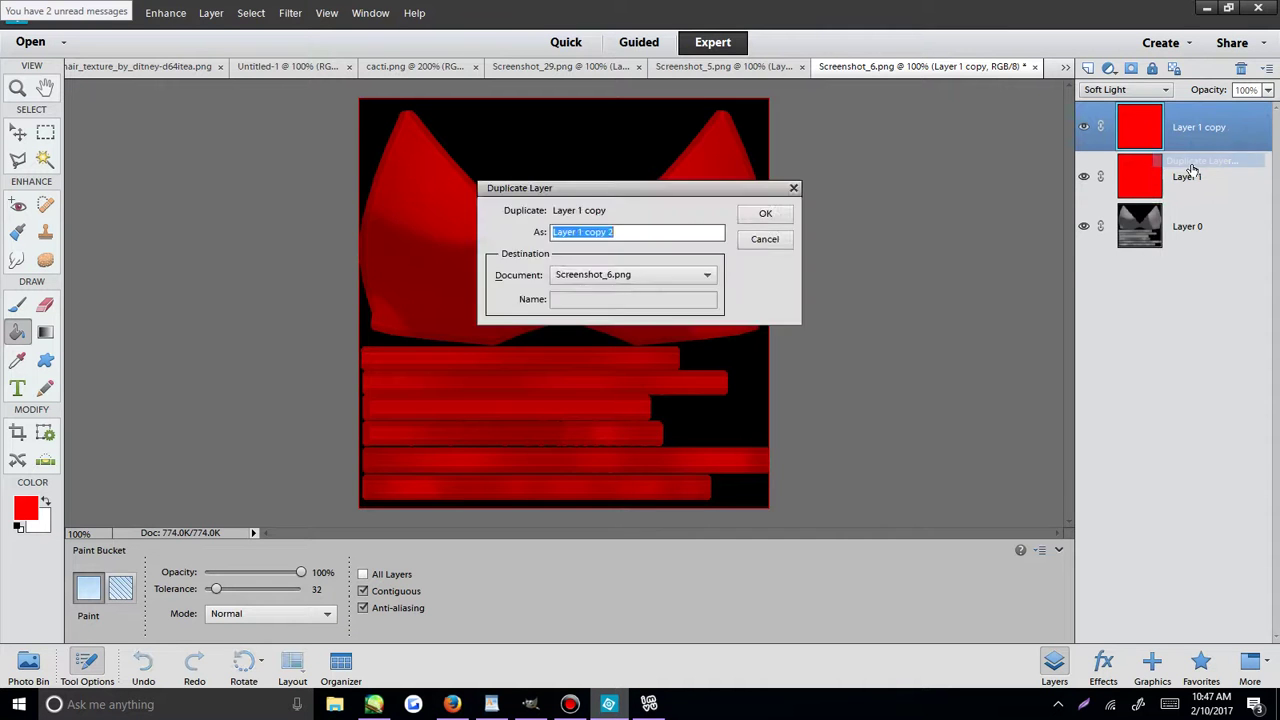
key(Return)
Save the texture with the second Soft Light layer as a PNG on the desktop, overwriting Screenshot_6.png.
click(24, 13)
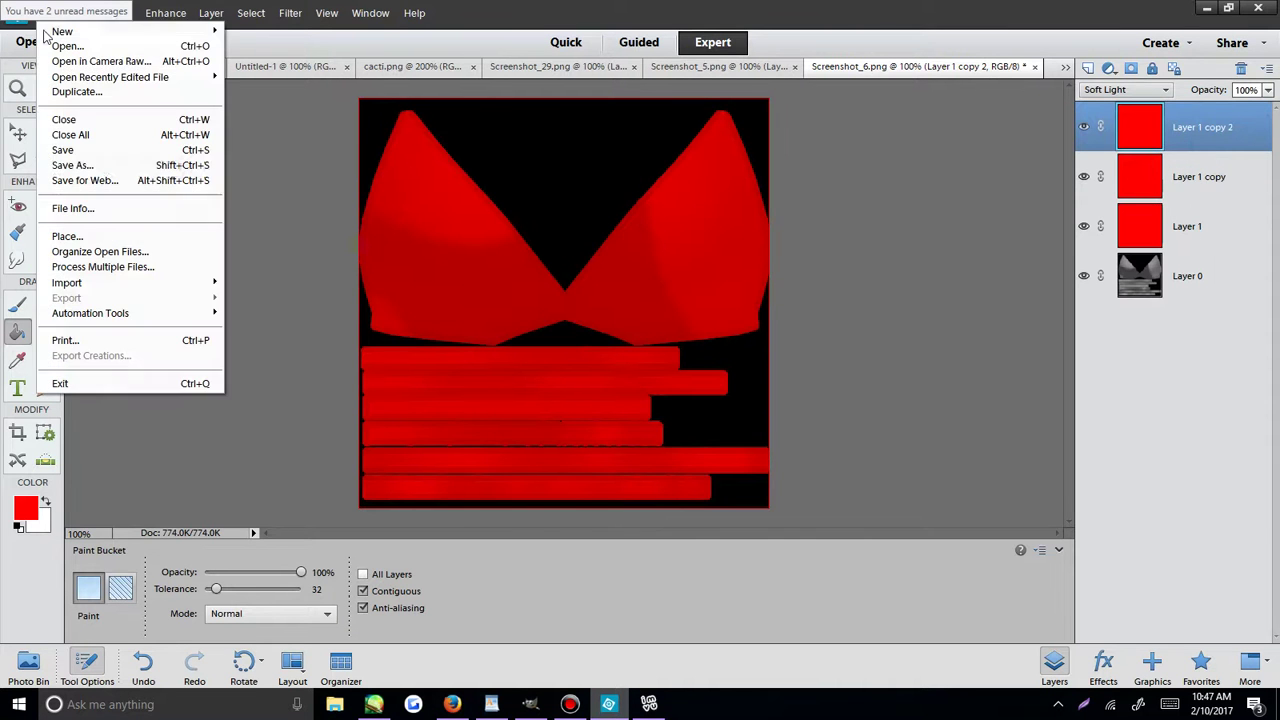
click(106, 166)
click(620, 480)
click(605, 568)
click(809, 458)
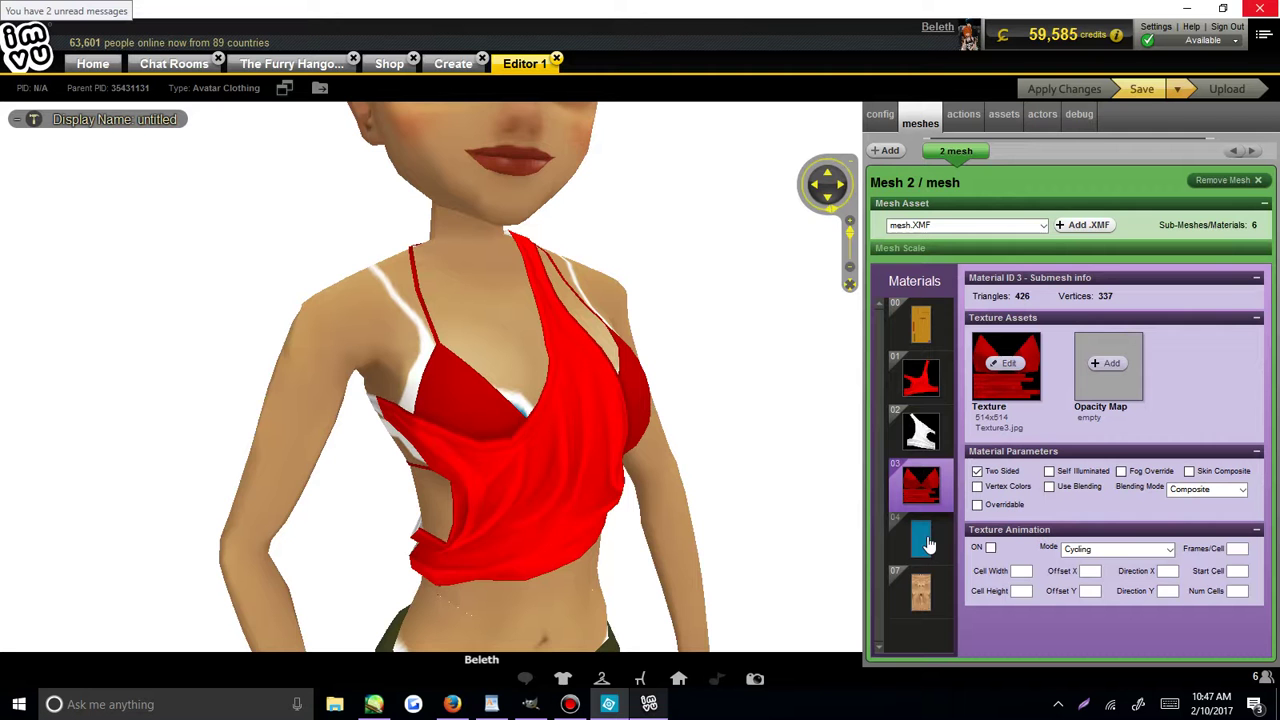
Apply the newest Screenshot_6 image as the texture of material 03 in the IMVU editor.
click(1005, 363)
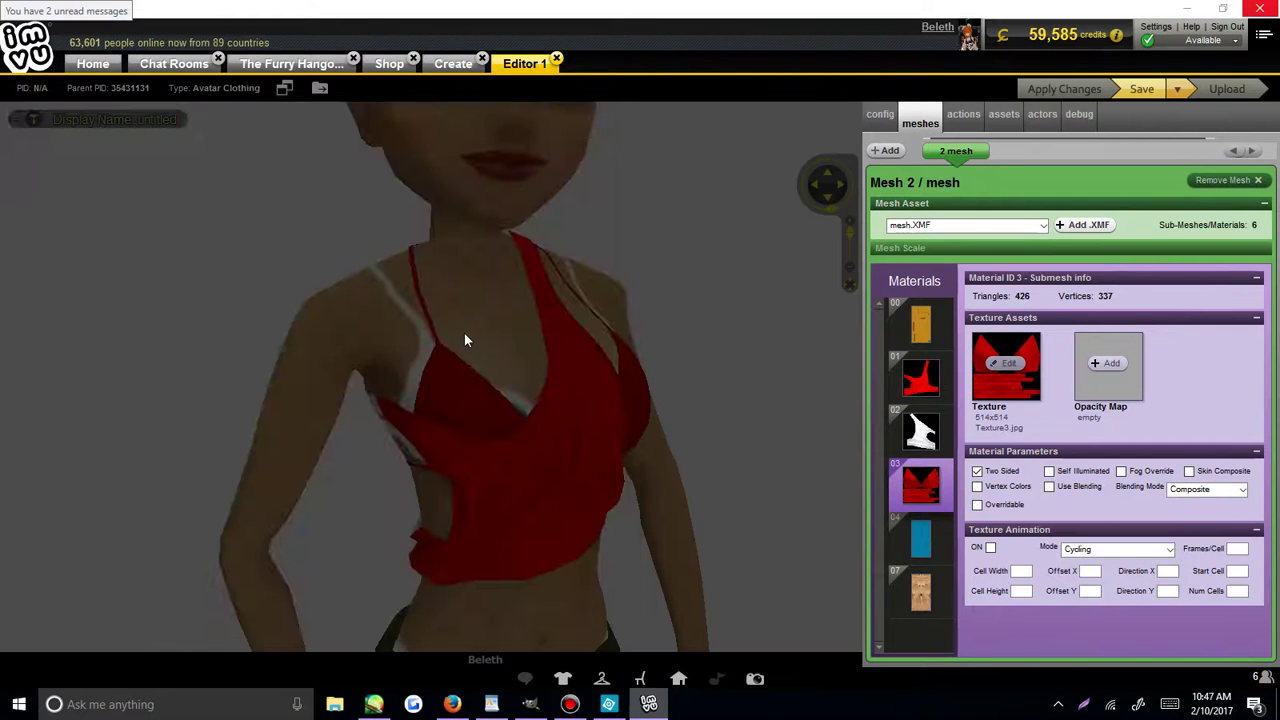
scroll(475, 345, down, 5)
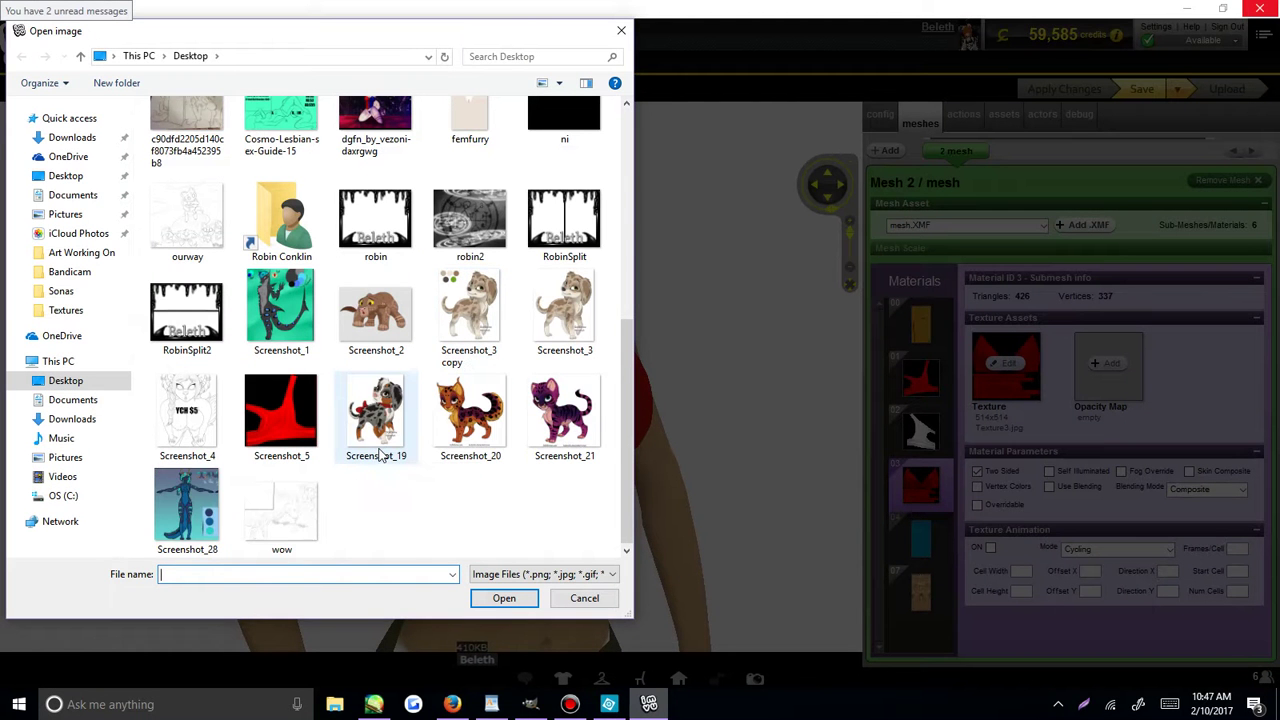
double_click(376, 420)
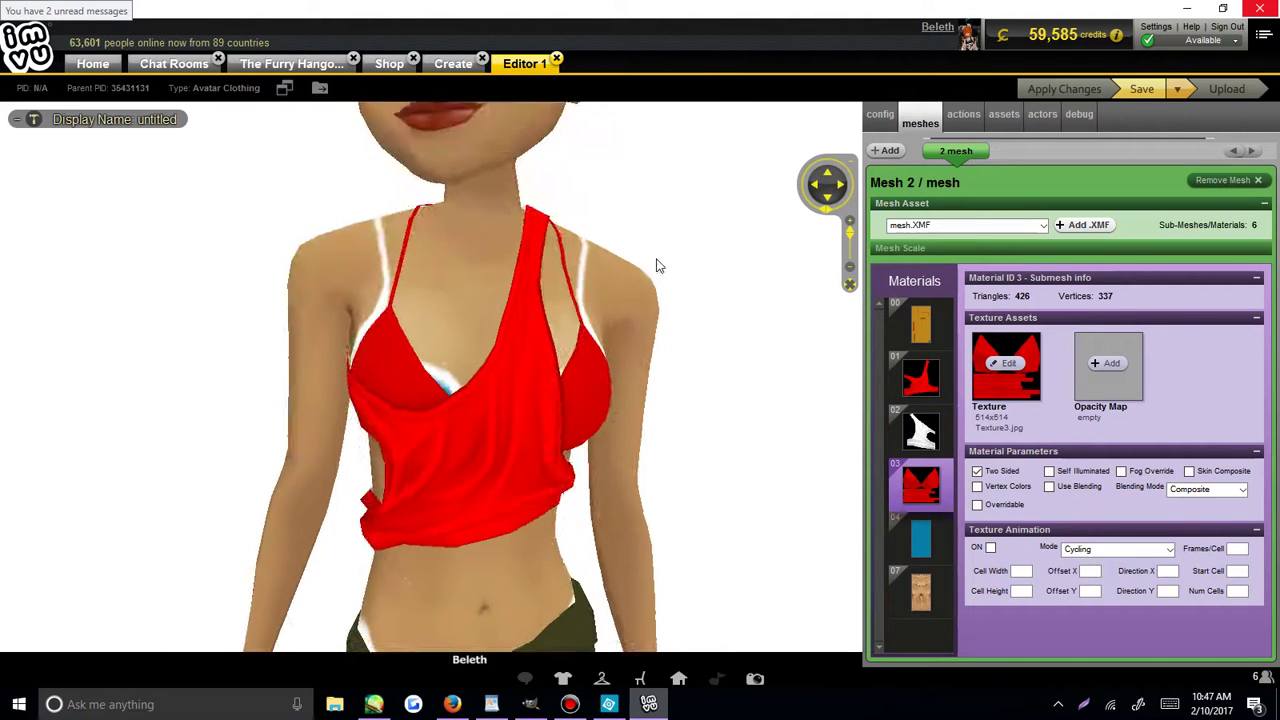
drag(821, 253, 657, 251)
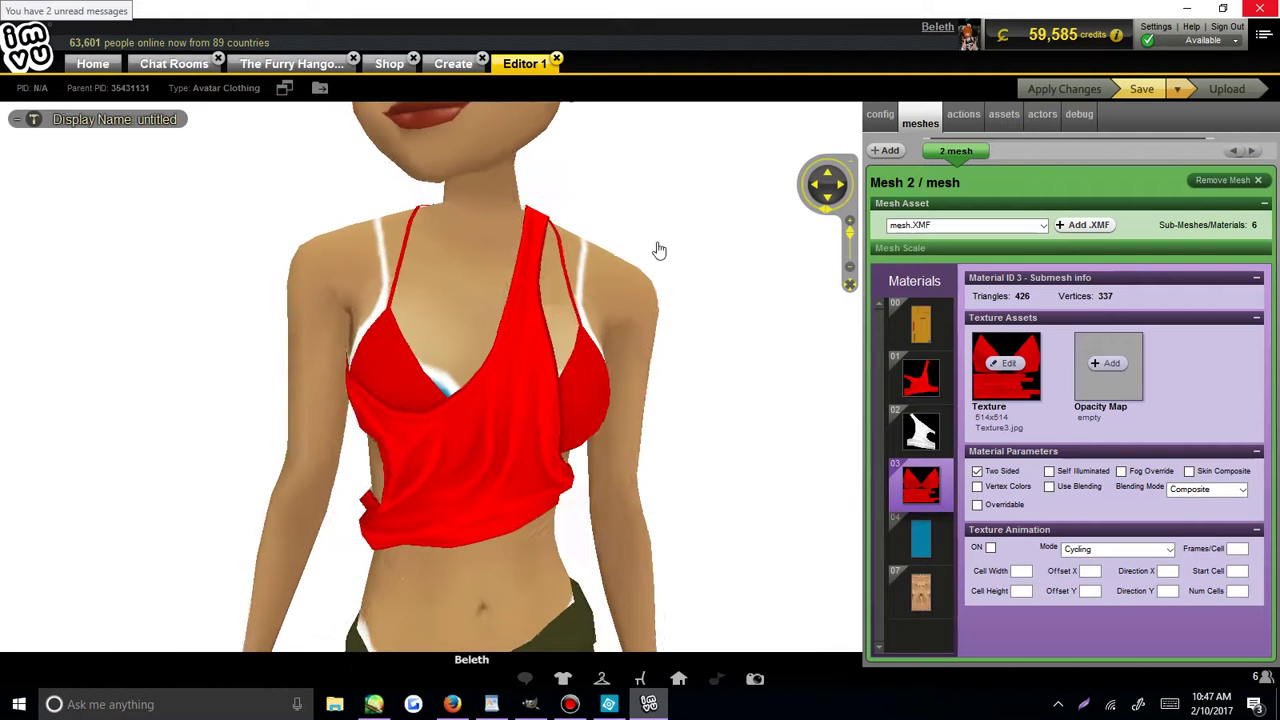
drag(681, 352, 502, 478)
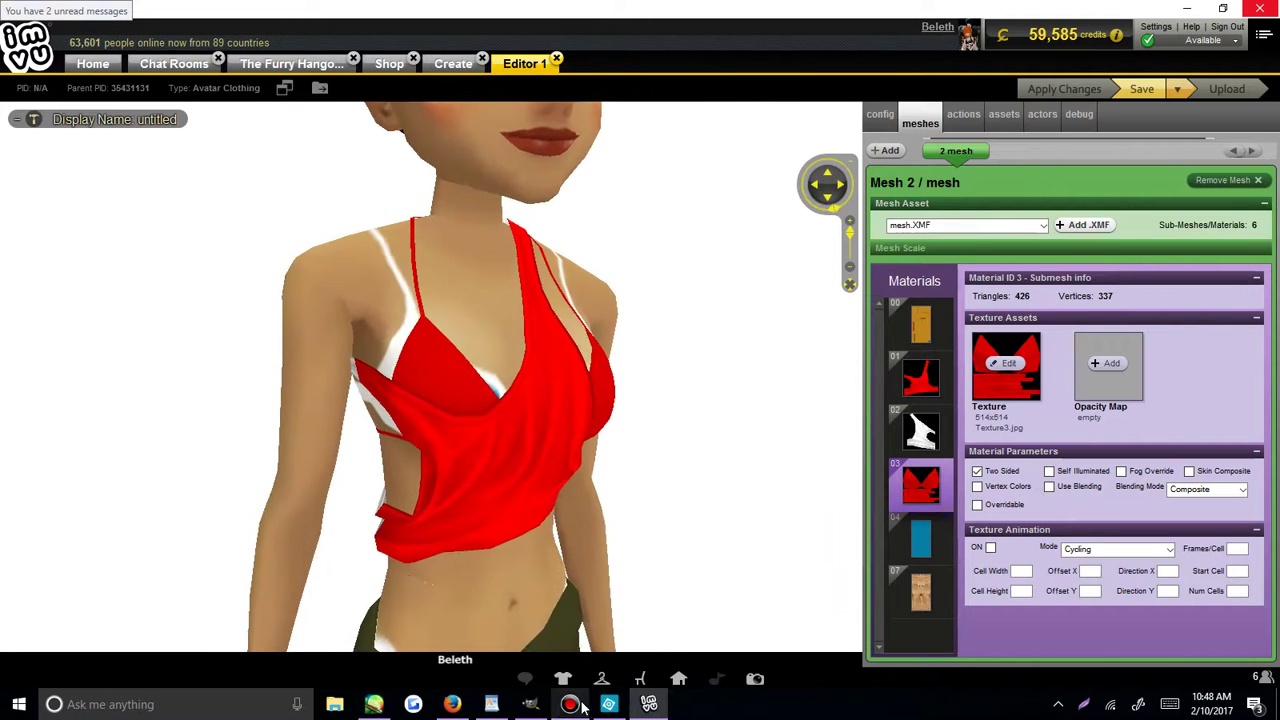
Switch to Screenshot_5.png in Photoshop Elements and start opening an image from the desktop's clothing adds folder.
key(alt+Tab)
click(726, 68)
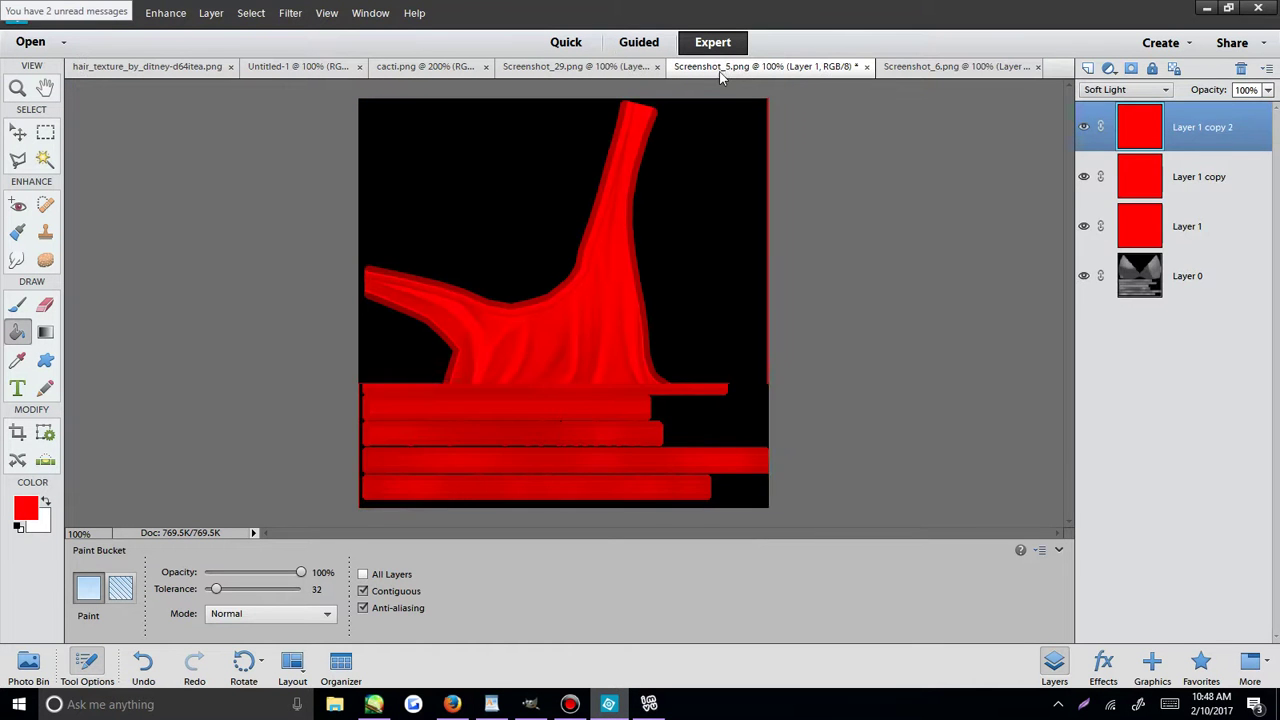
click(40, 20)
click(66, 47)
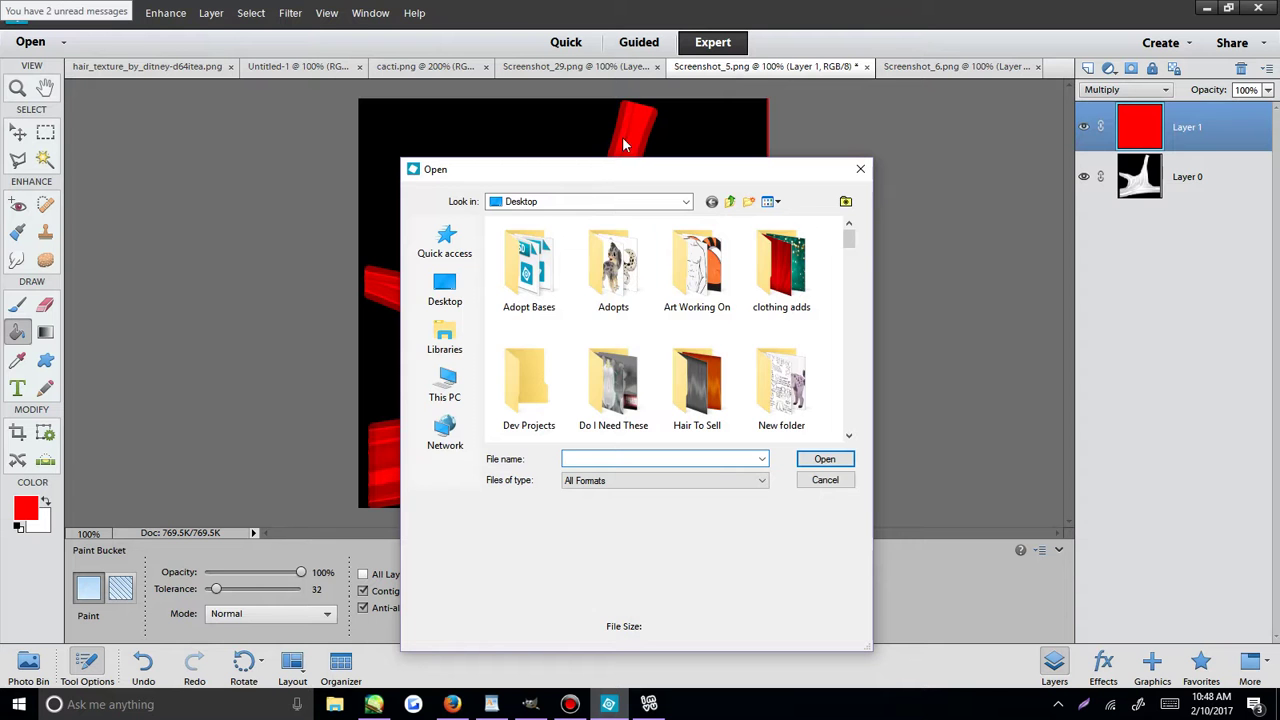
scroll(700, 320, down, 2)
scroll(785, 265, up, 2)
double_click(790, 268)
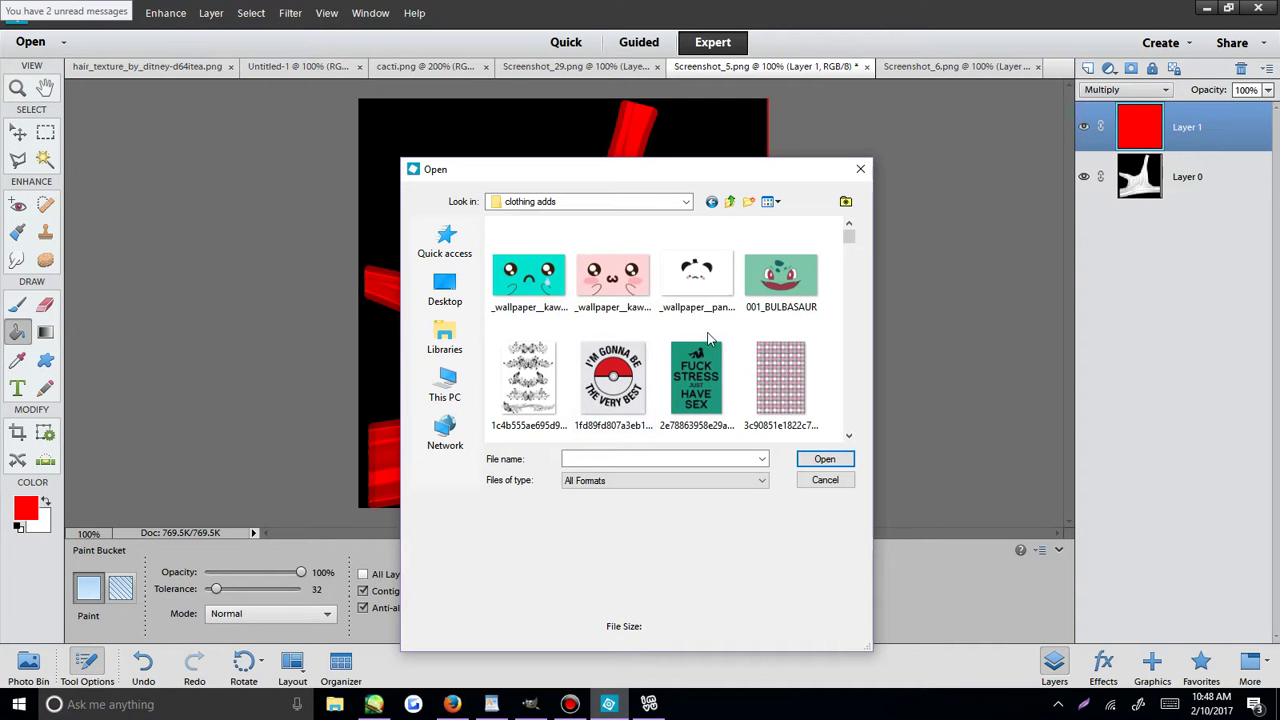
Browse the clothing adds folder for a design to put on the red top.
scroll(760, 335, down, 4)
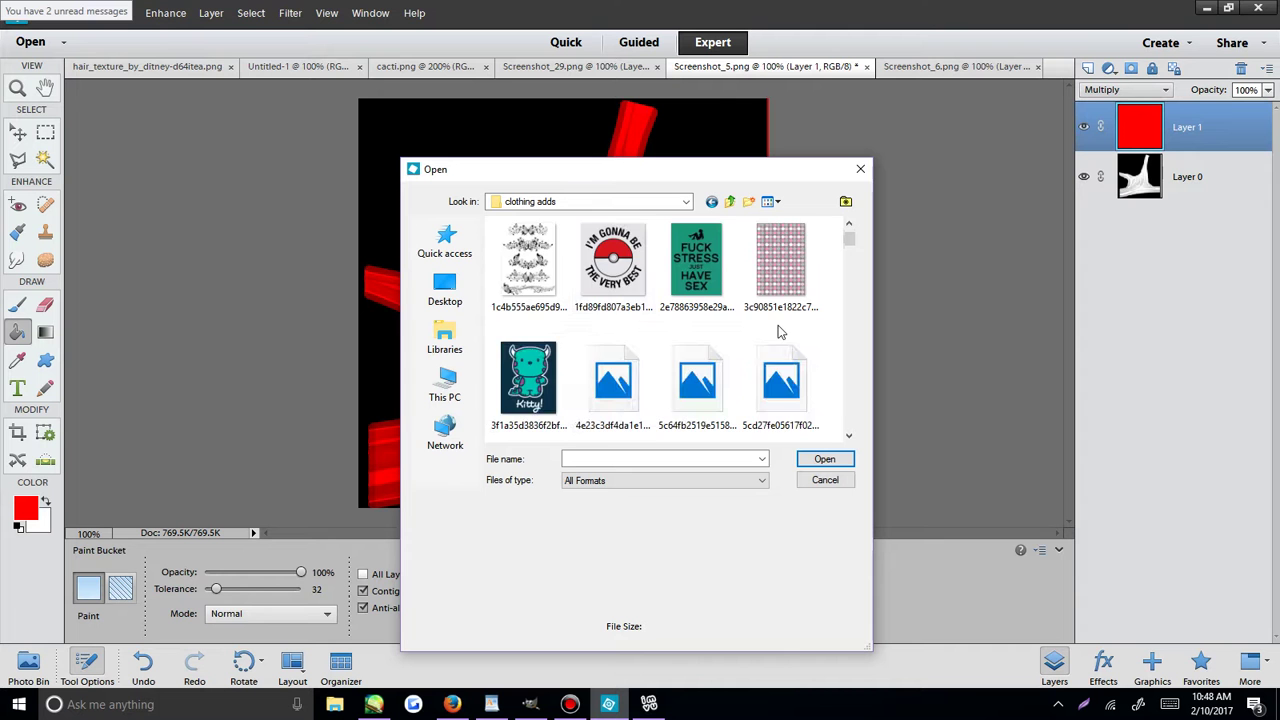
scroll(778, 325, up, 2)
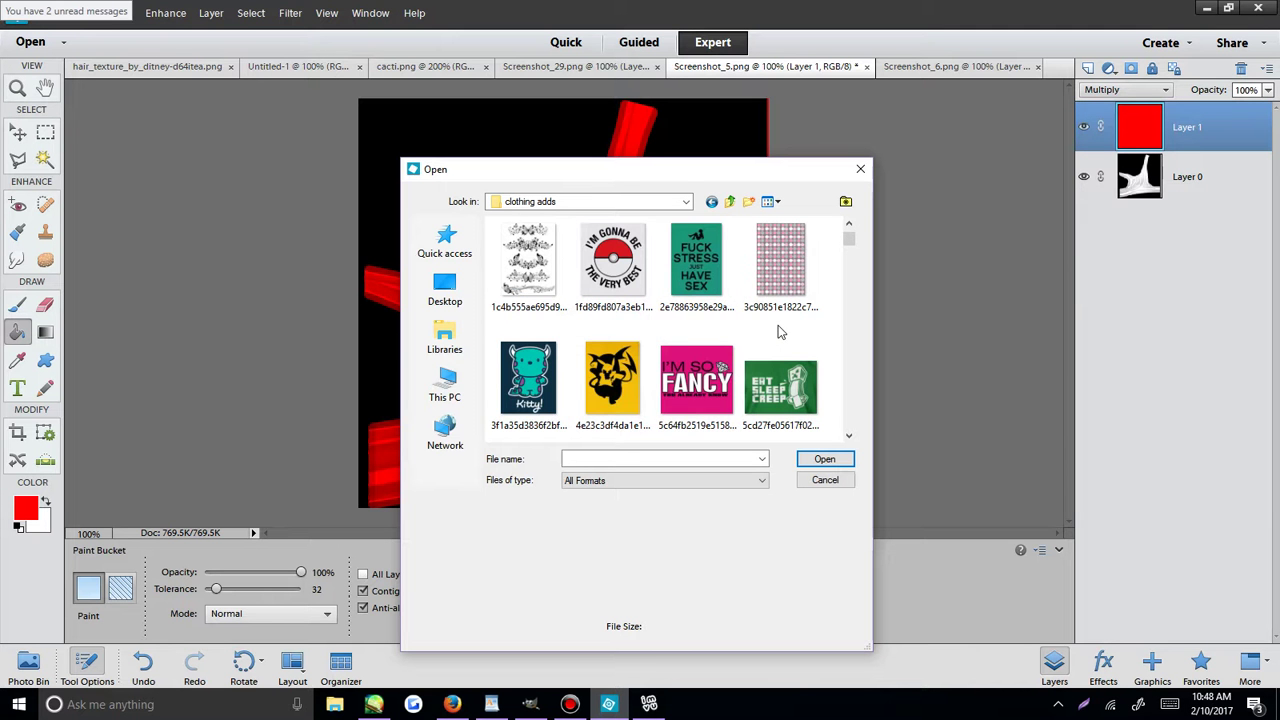
scroll(710, 280, down, 6)
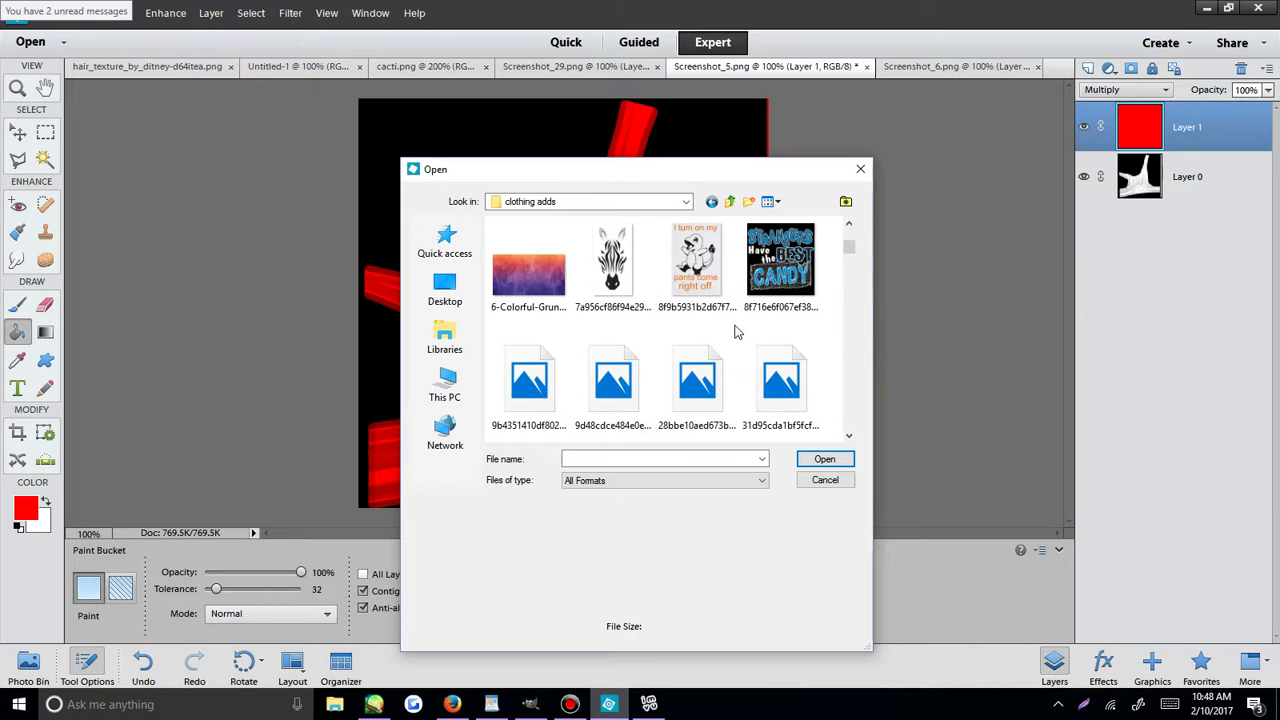
scroll(737, 332, down, 4)
scroll(735, 328, down, 6)
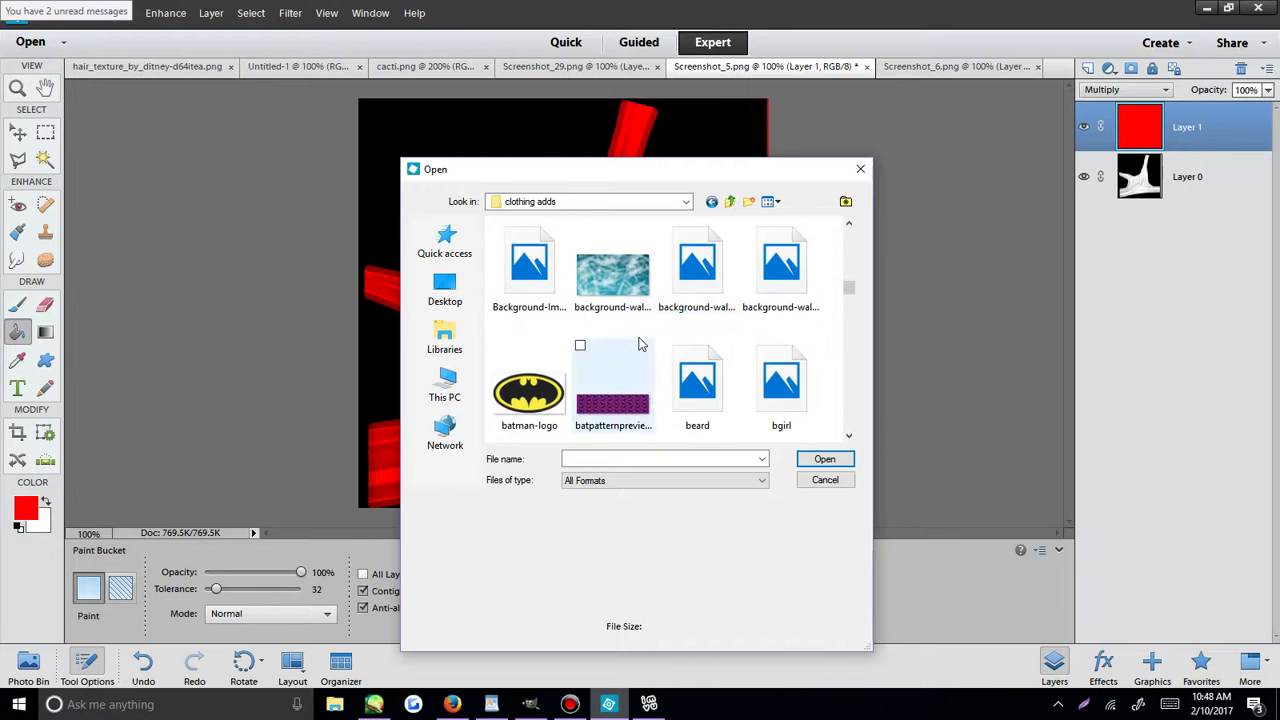
scroll(640, 340, down, 3)
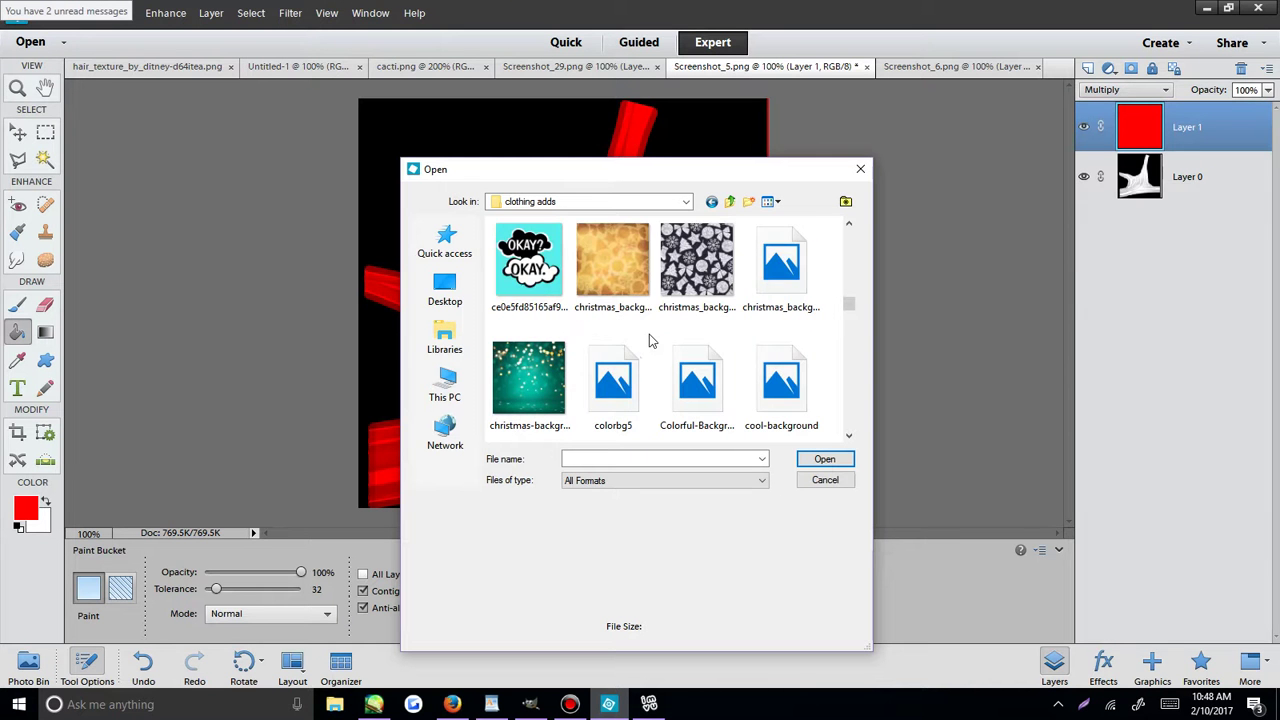
scroll(650, 338, down, 3)
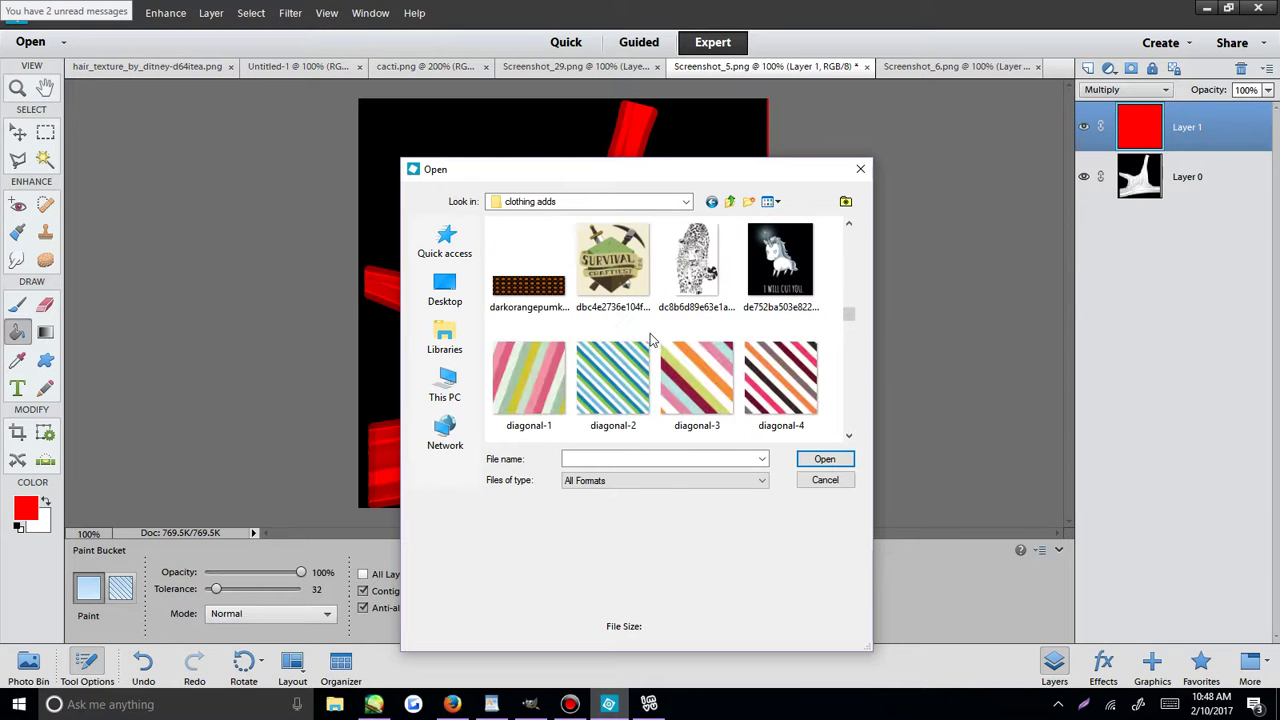
scroll(651, 318, down, 2)
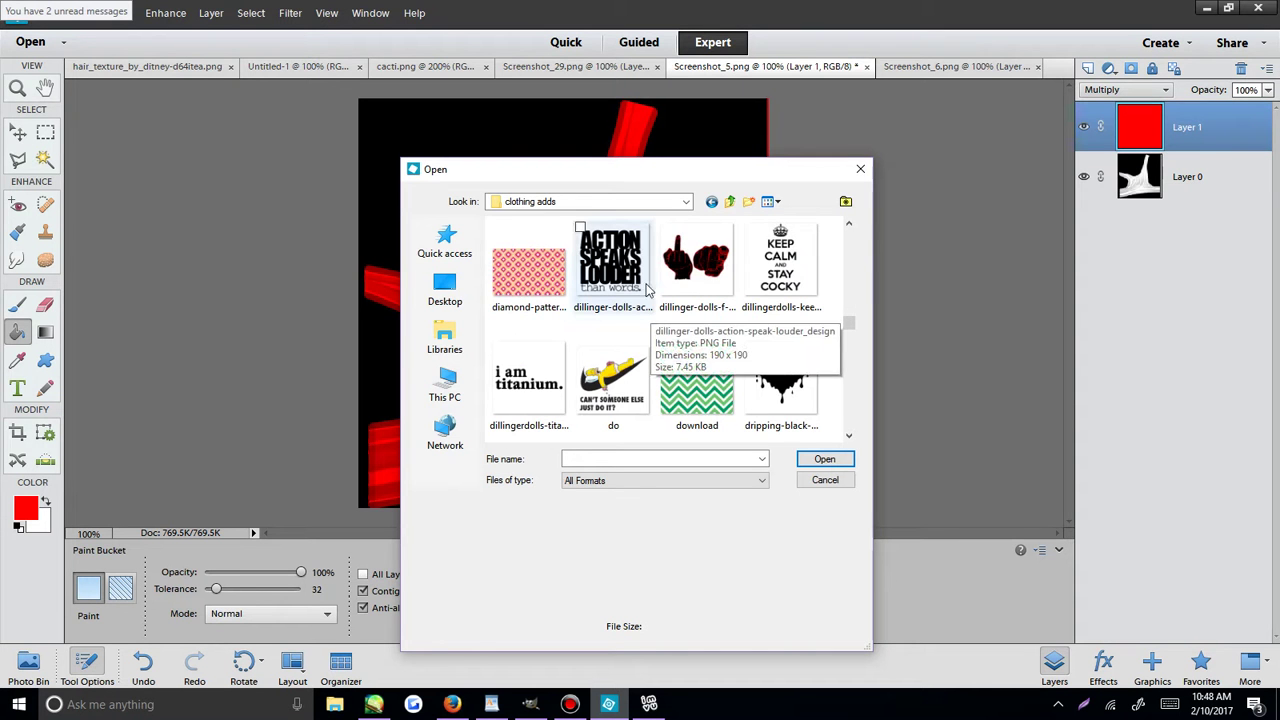
scroll(786, 290, down, 1)
scroll(740, 290, down, 2)
scroll(725, 300, up, 6)
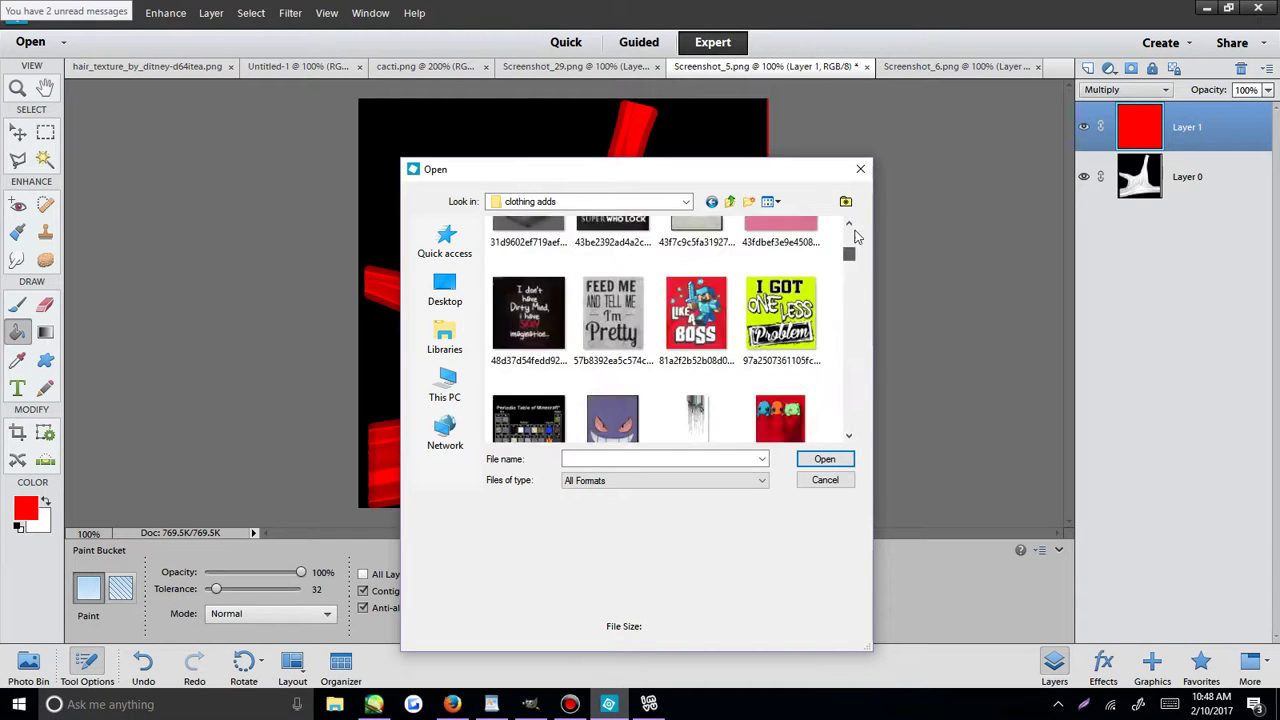
Place the Poké Ball "I'm gonna be the very best" image onto Screenshot_5.png as a new layer at 100% size.
double_click(614, 393)
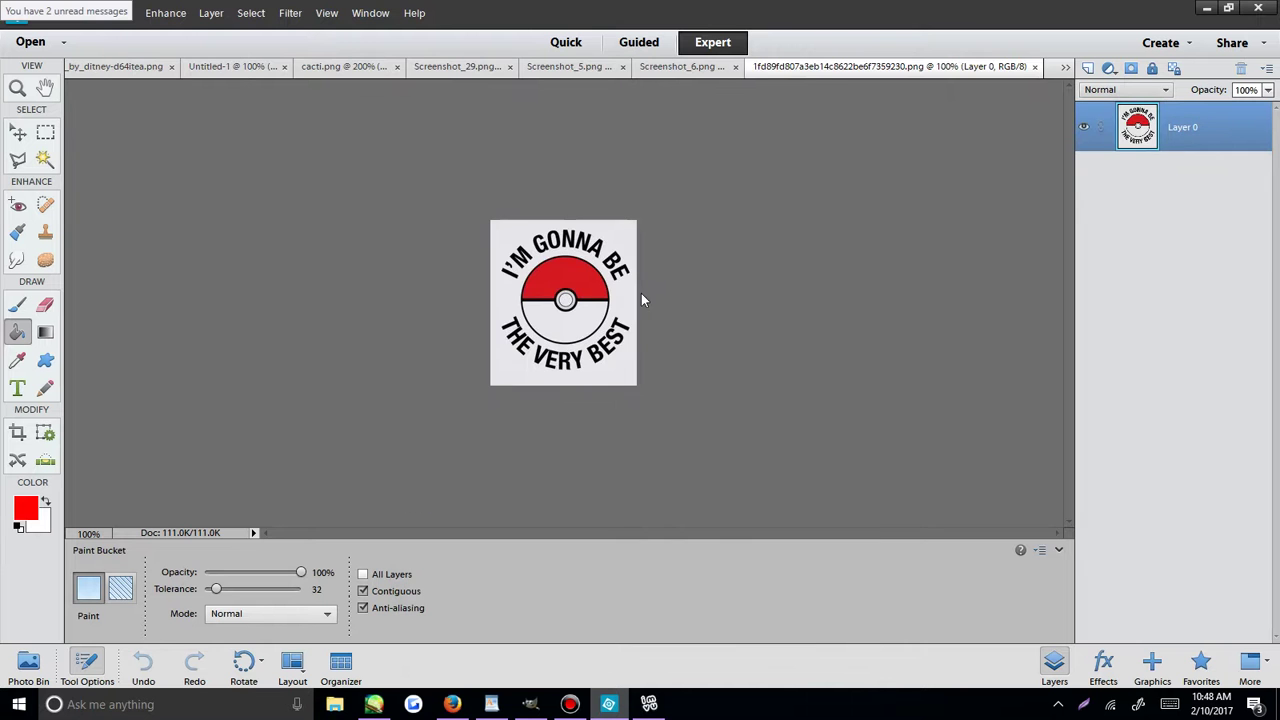
click(1035, 67)
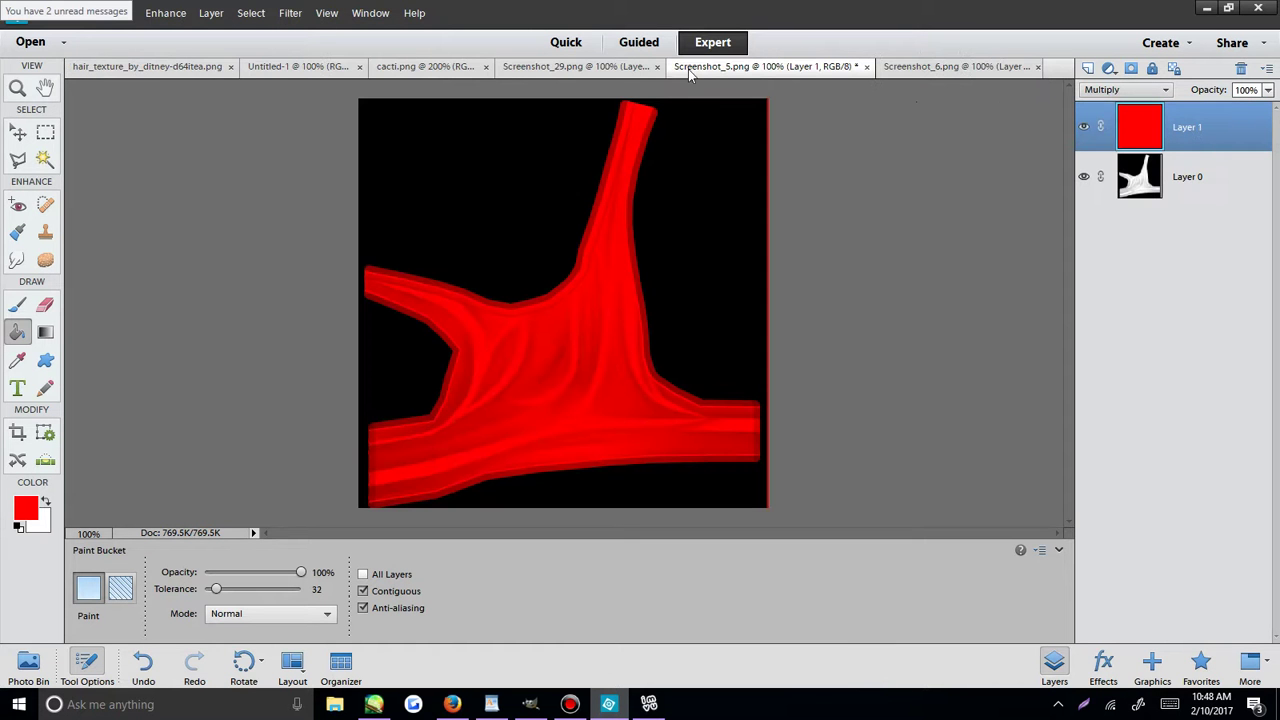
click(45, 14)
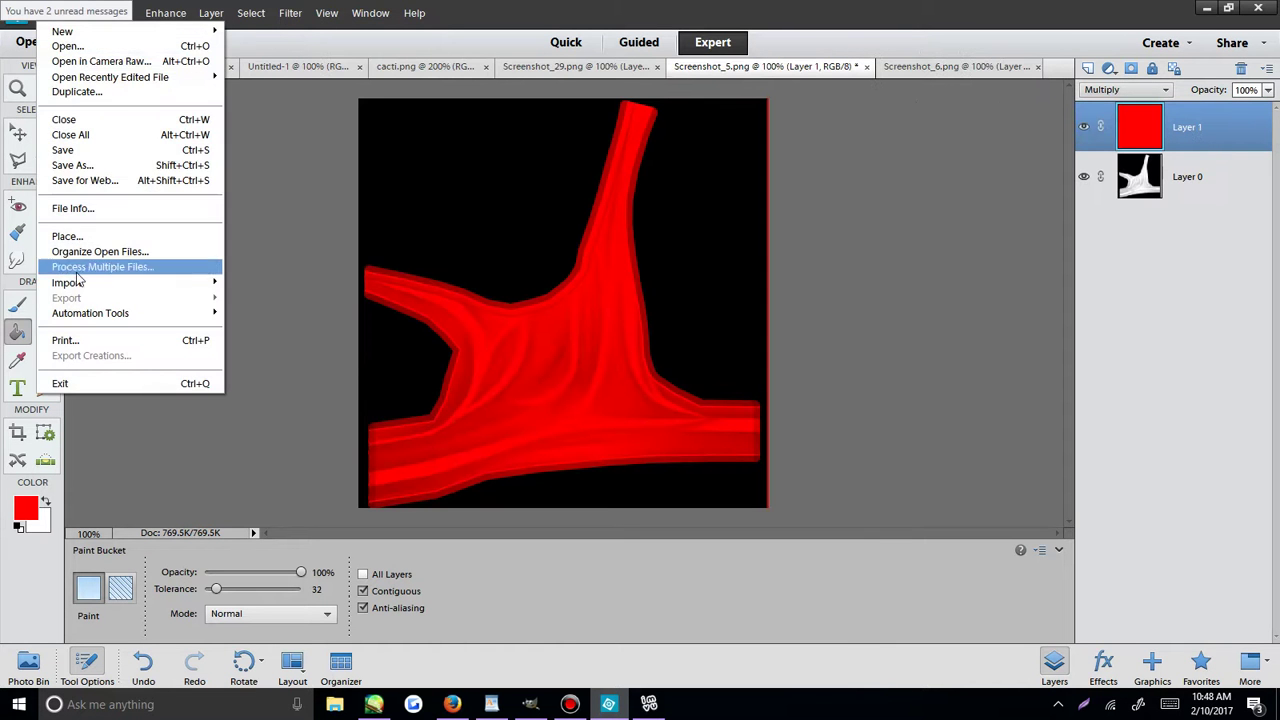
click(129, 236)
double_click(608, 372)
click(580, 397)
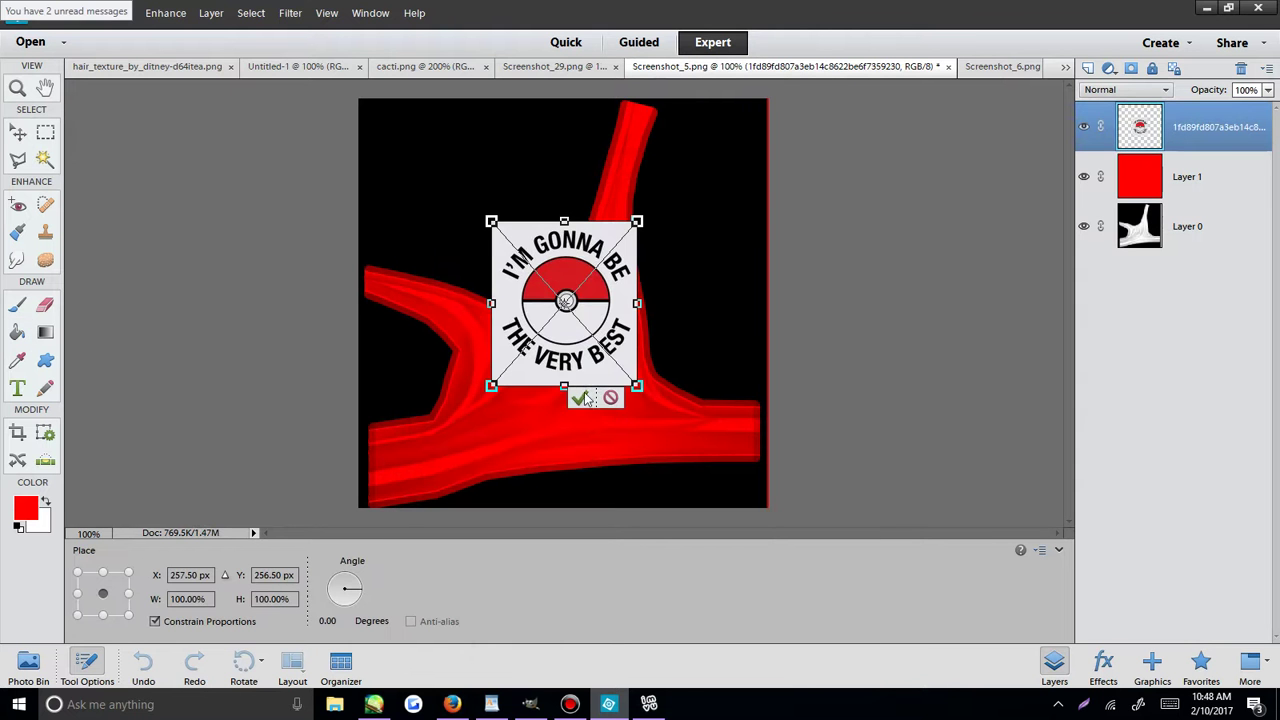
key(k)
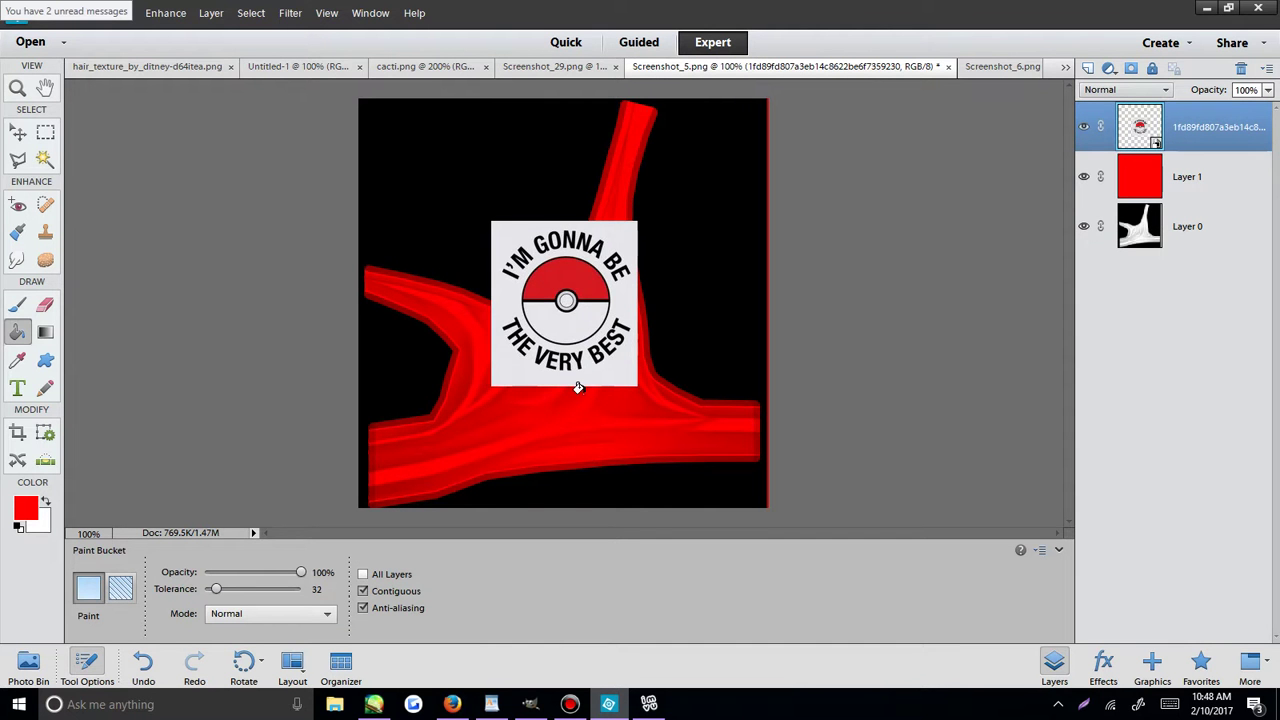
Activate the Magic Eraser at tolerance 32 and enlarge the view of the placed Poké Ball design to 200%.
click(44, 308)
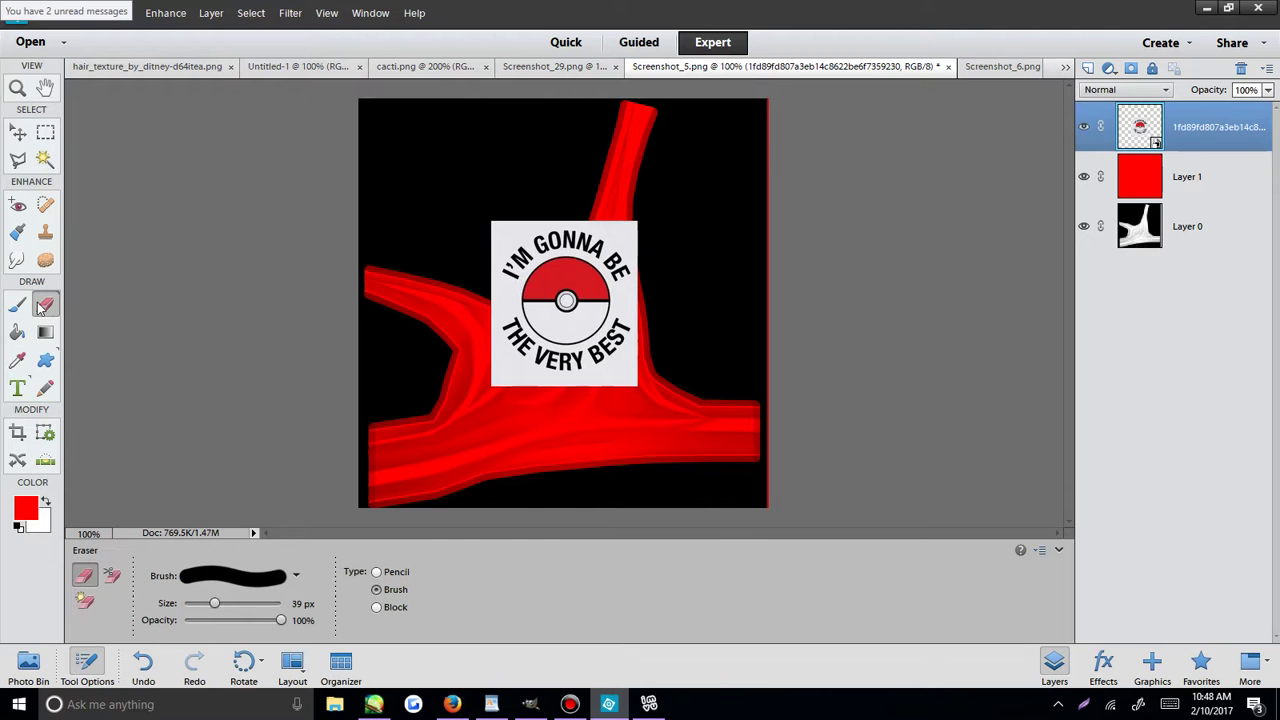
click(84, 601)
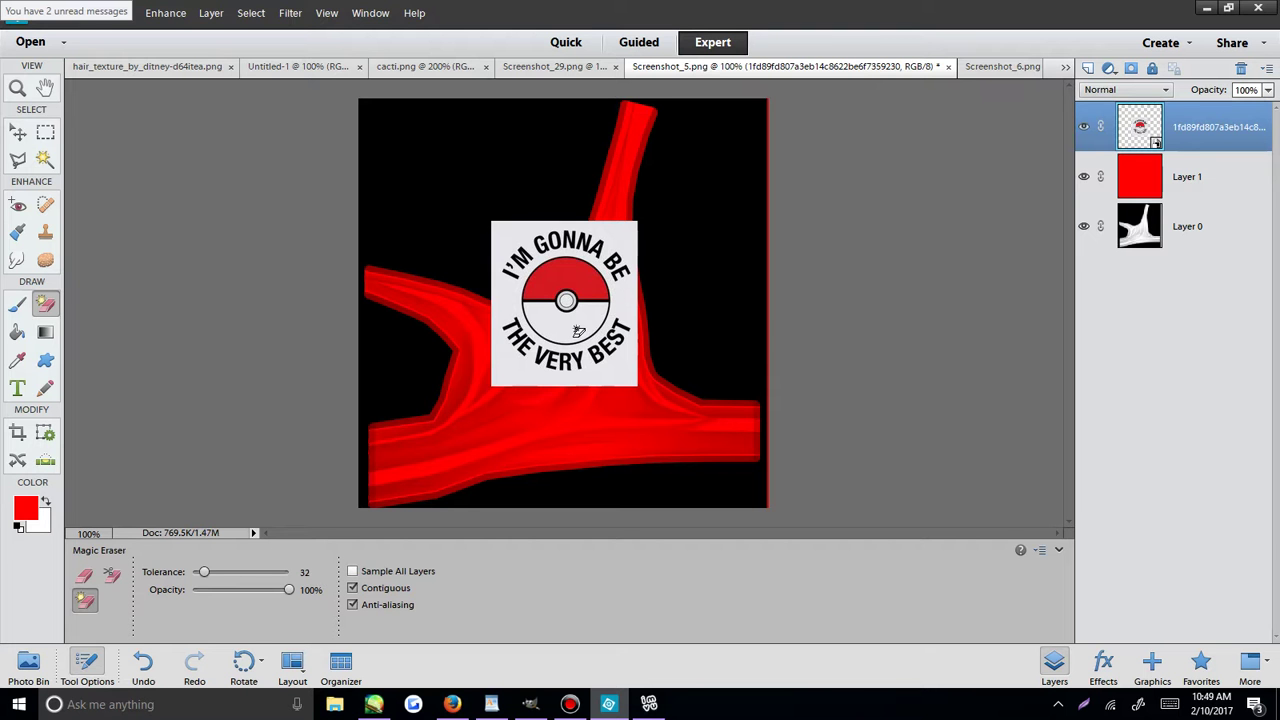
click(18, 87)
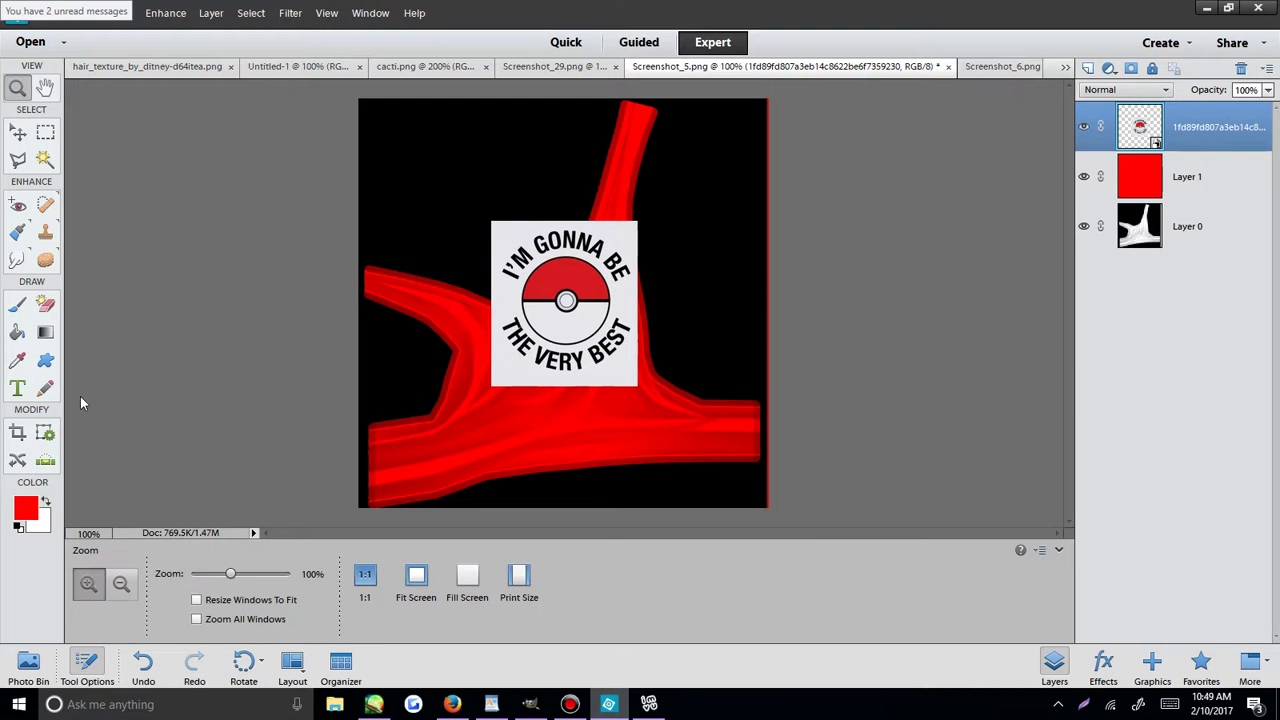
click(608, 334)
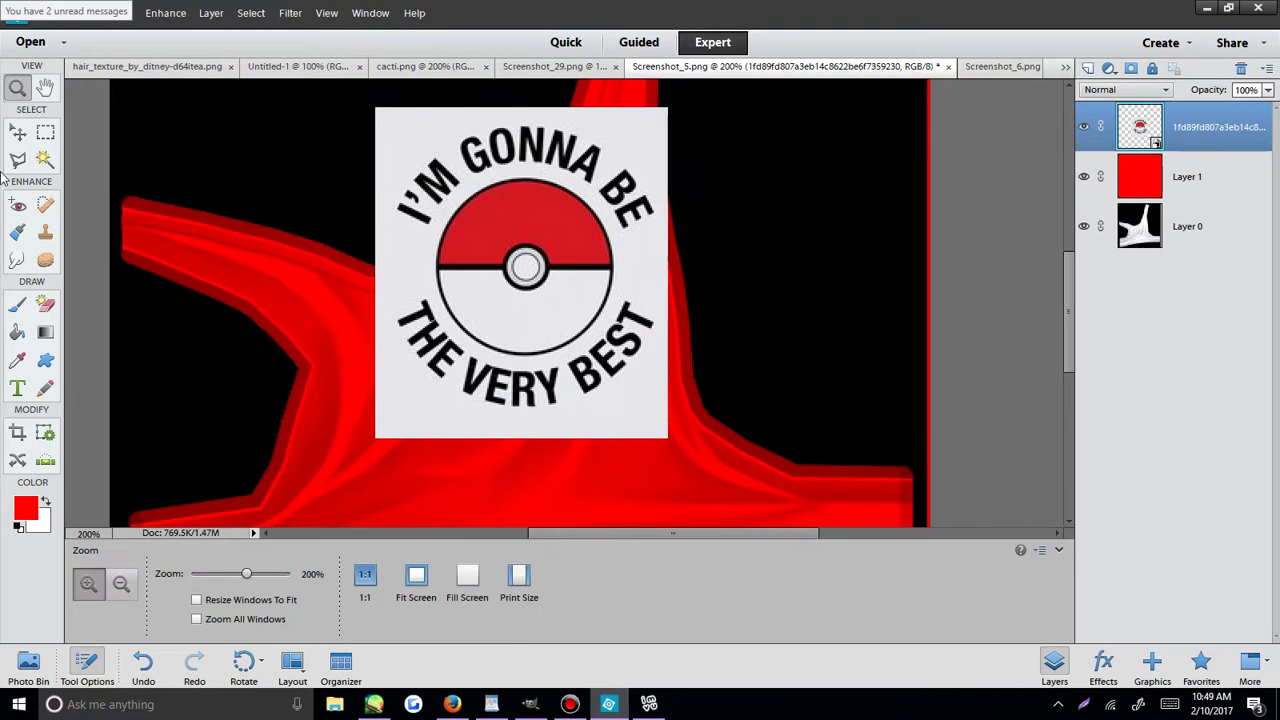
key(v)
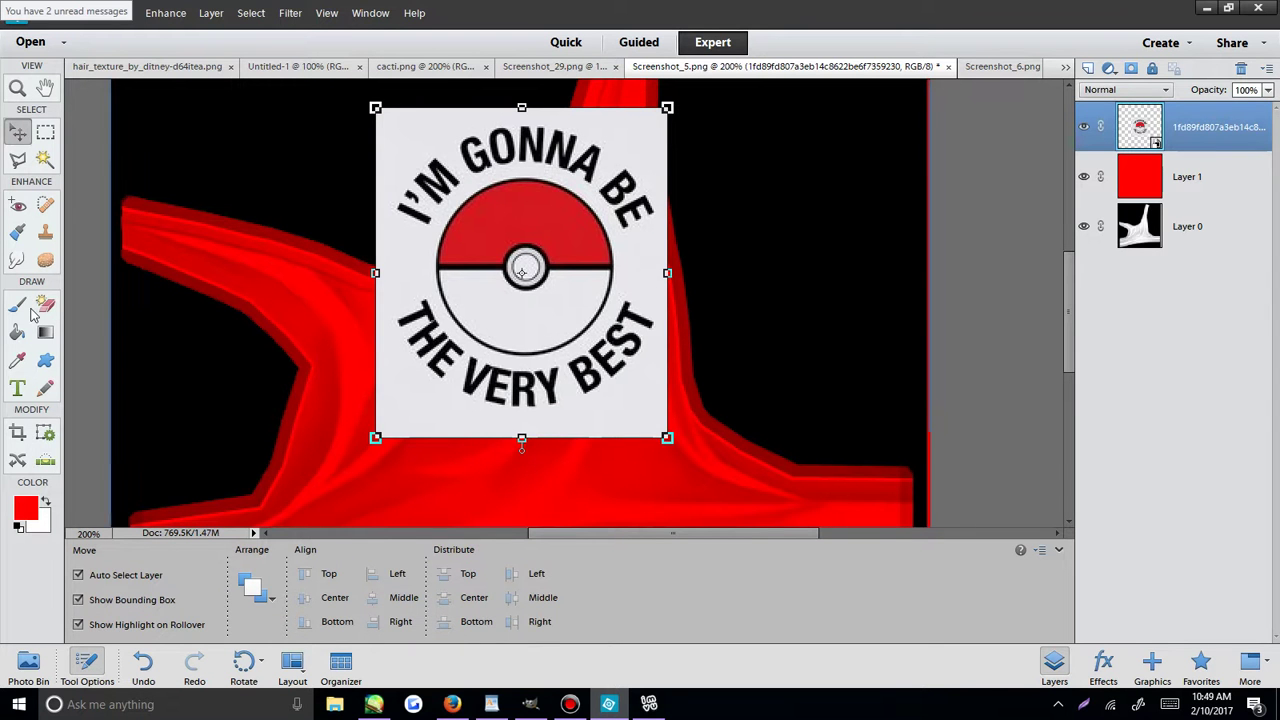
key(e)
Try removing the design's light background with the Magic Eraser, first with Contiguous on and again with it off, undoing both attempts.
click(647, 446)
click(612, 271)
click(657, 263)
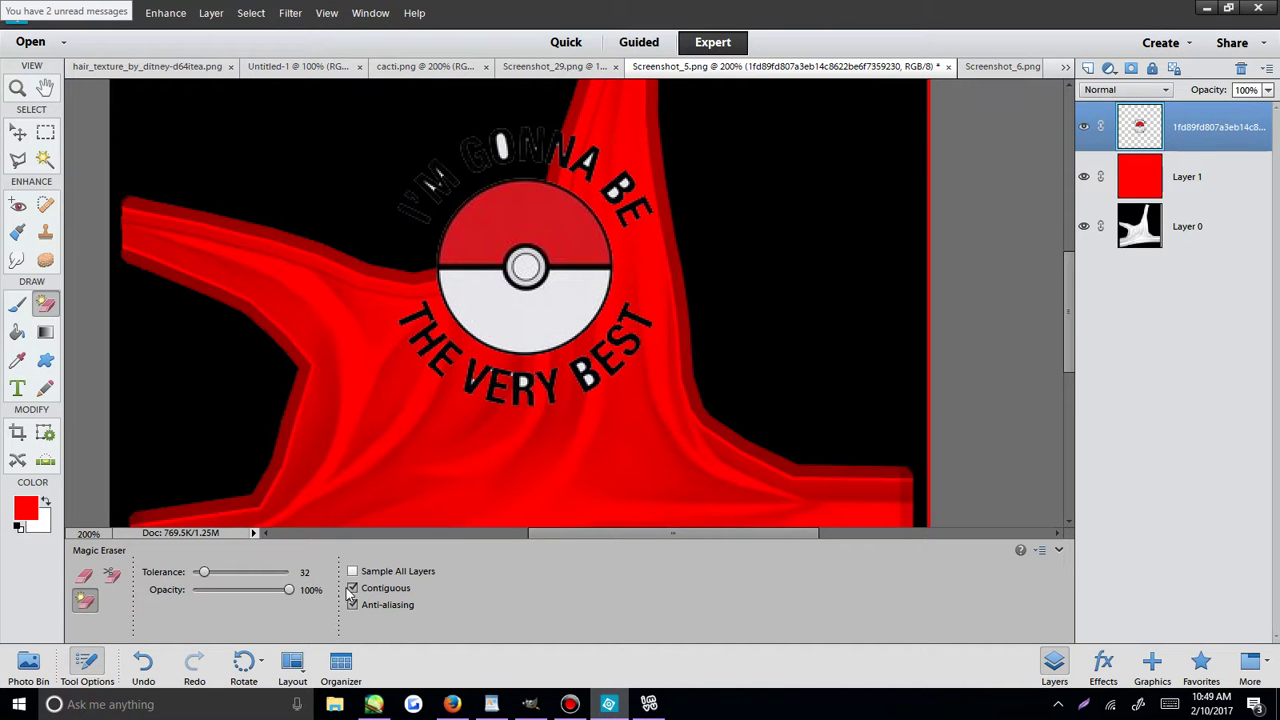
key(ctrl+z)
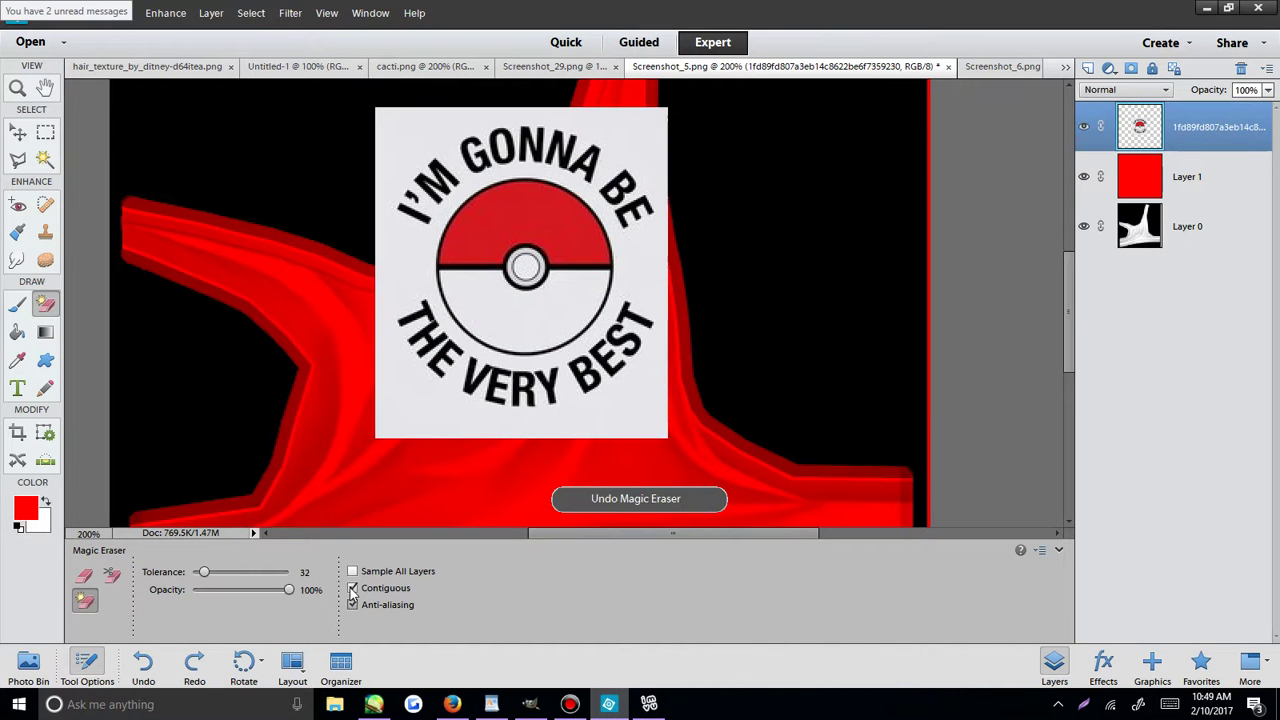
click(664, 398)
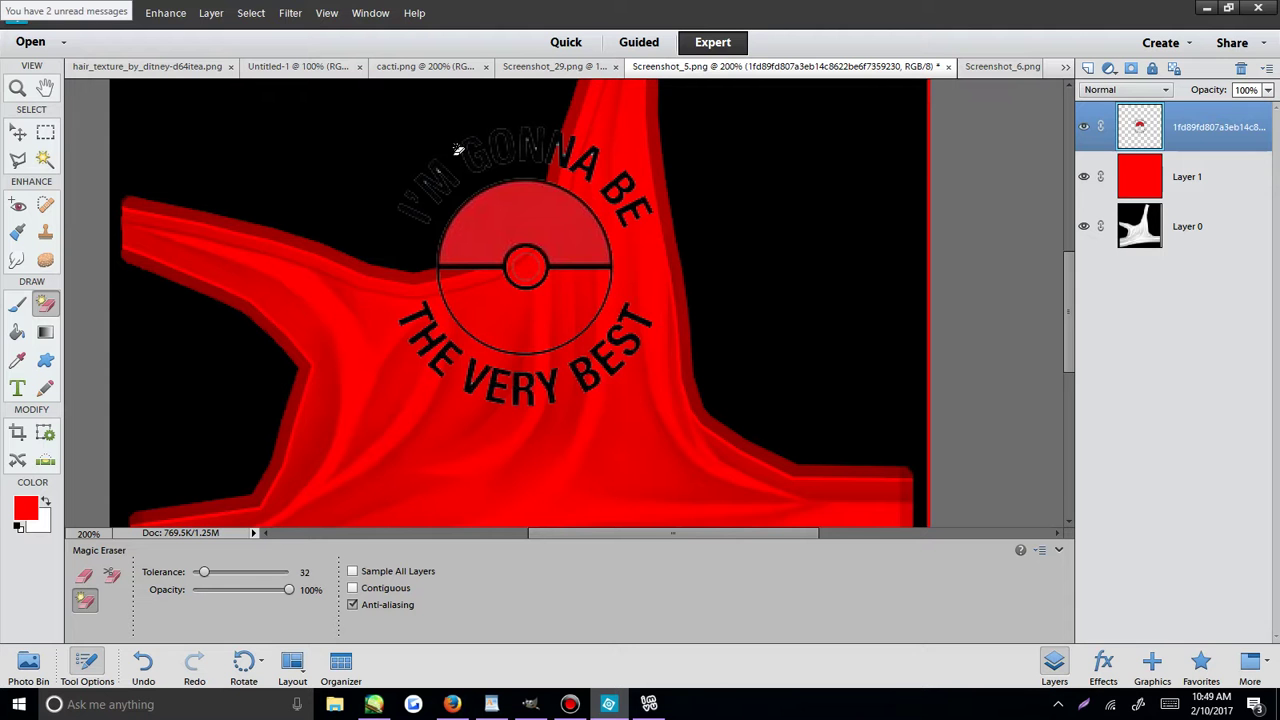
key(ctrl+z)
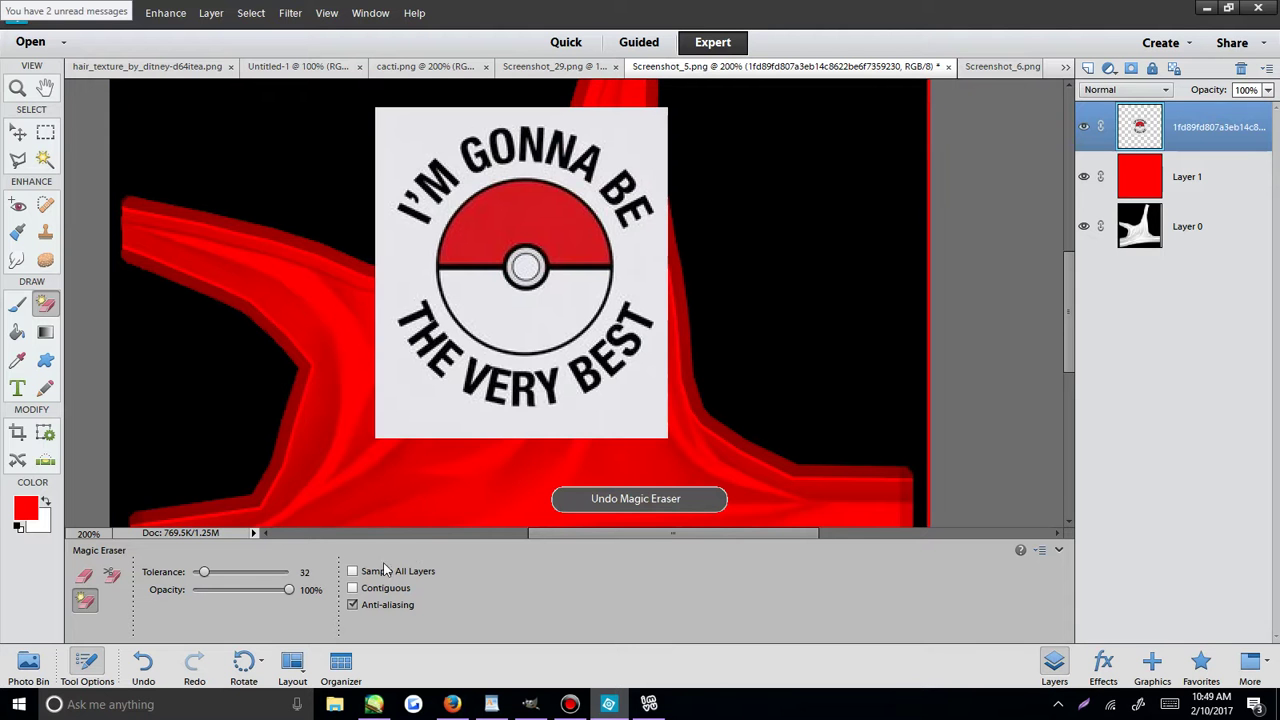
Erase the light background around the Poké Ball design and inside its letters with the Magic Eraser set to Contiguous.
click(614, 419)
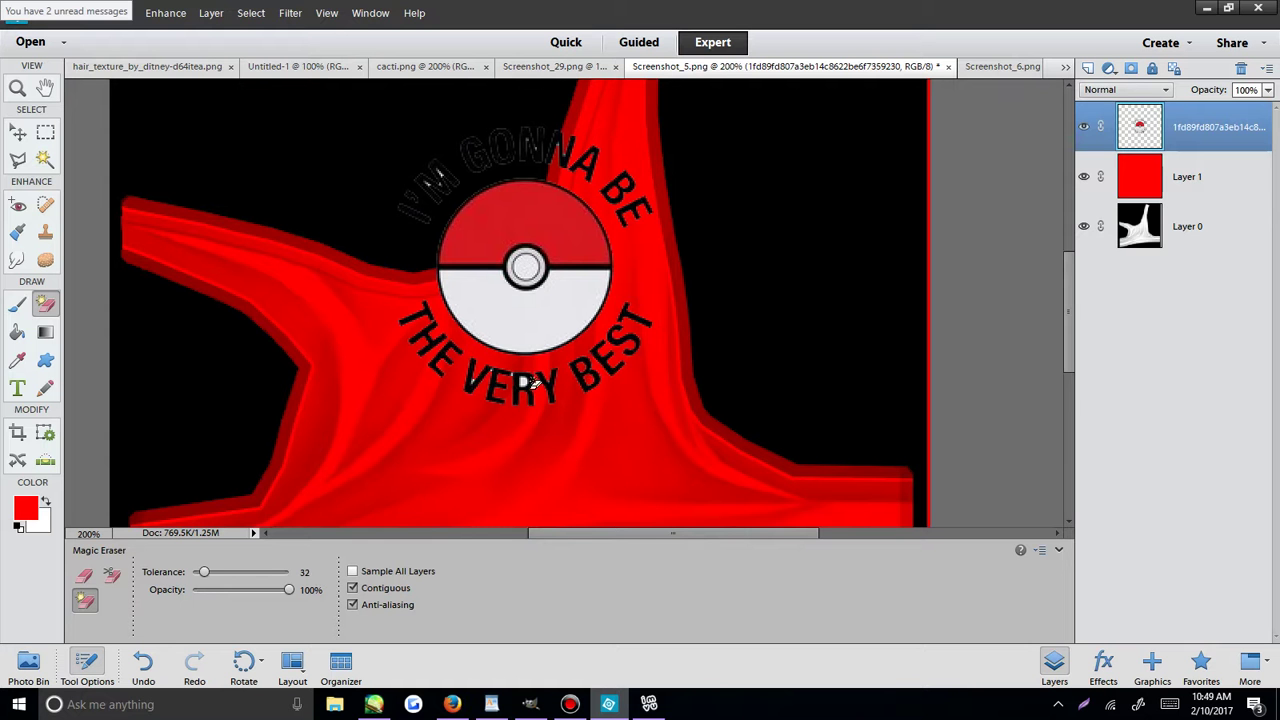
click(18, 88)
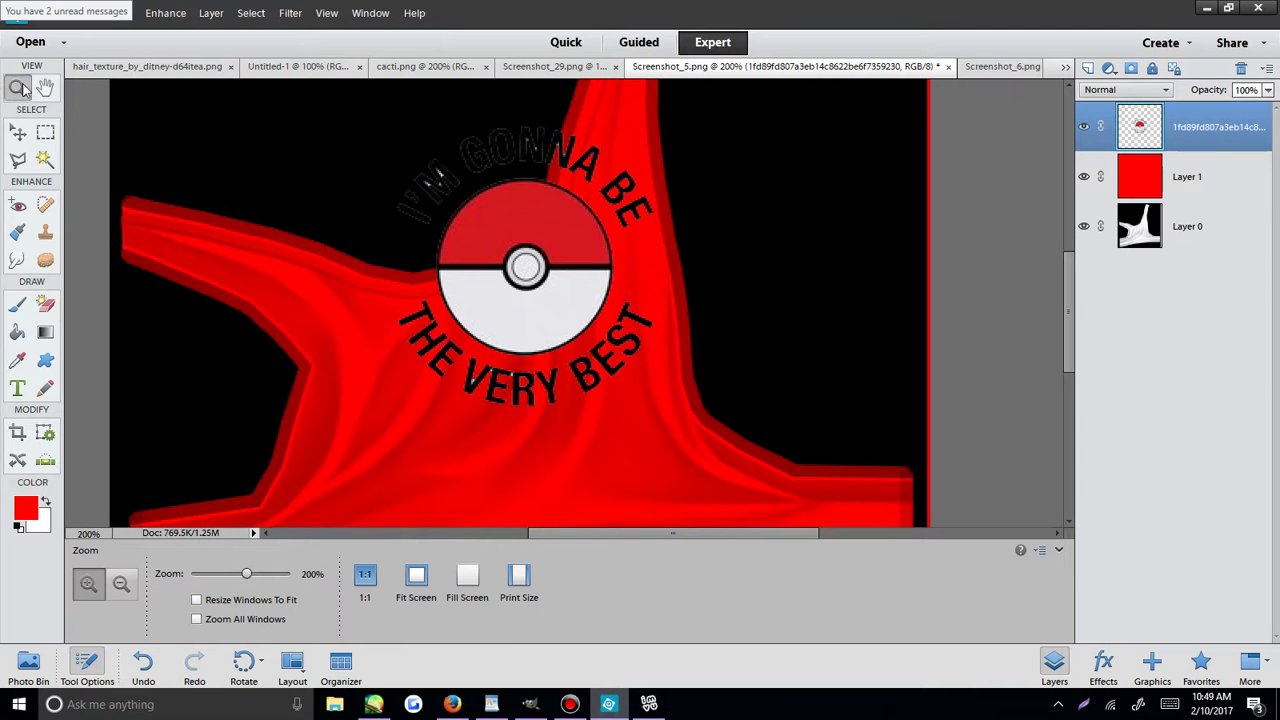
click(423, 386)
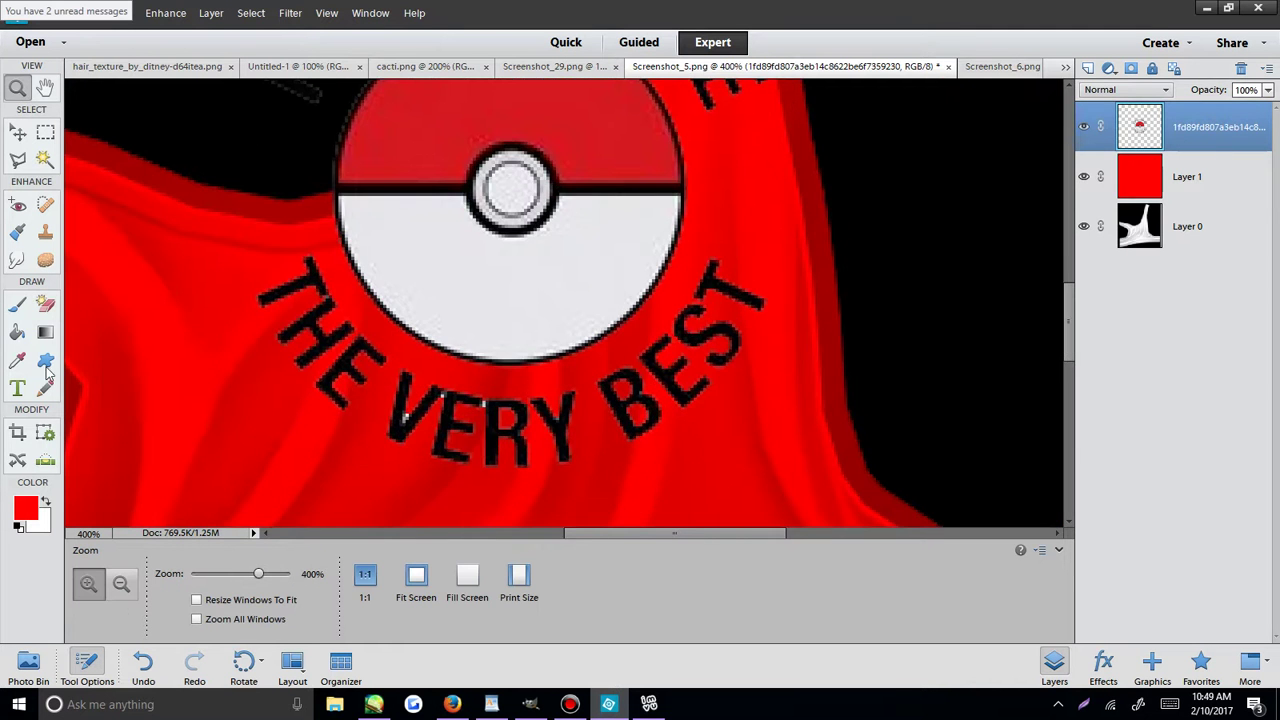
click(45, 304)
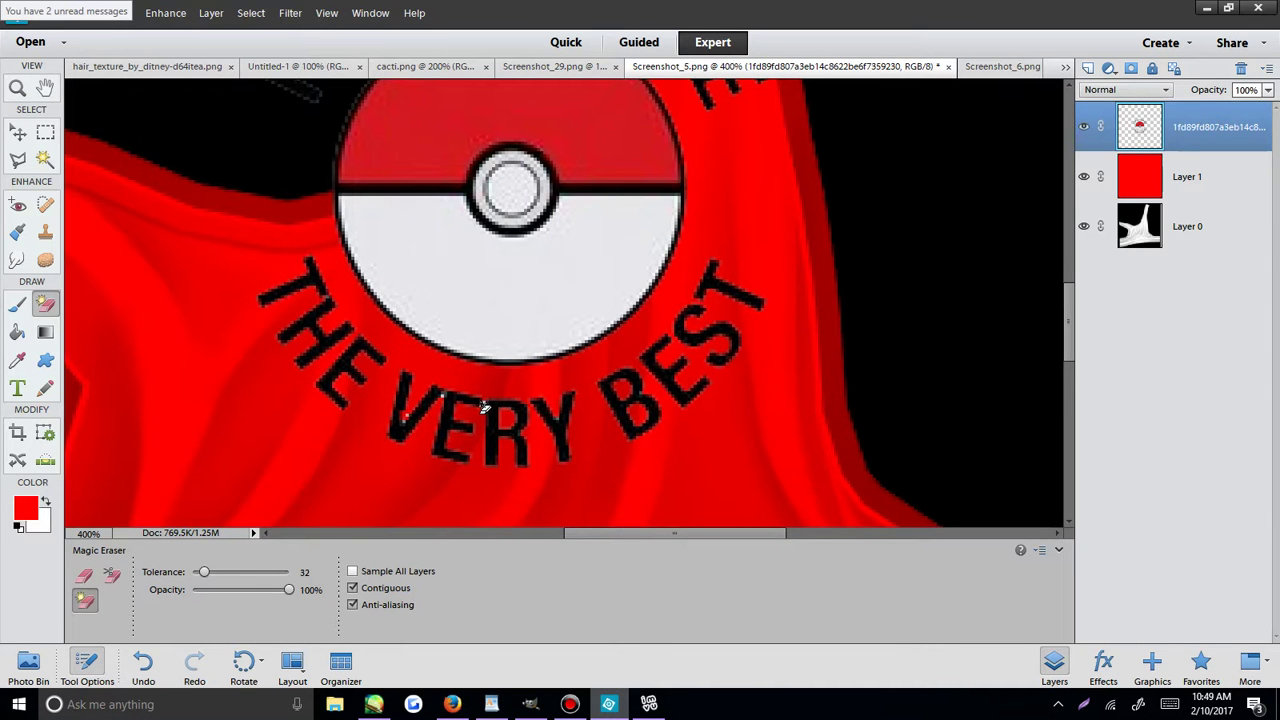
click(446, 398)
Switch to the standard brush Eraser for the leftover light specks in the "I'M GONNA BE" lettering.
scroll(462, 430, up, 5)
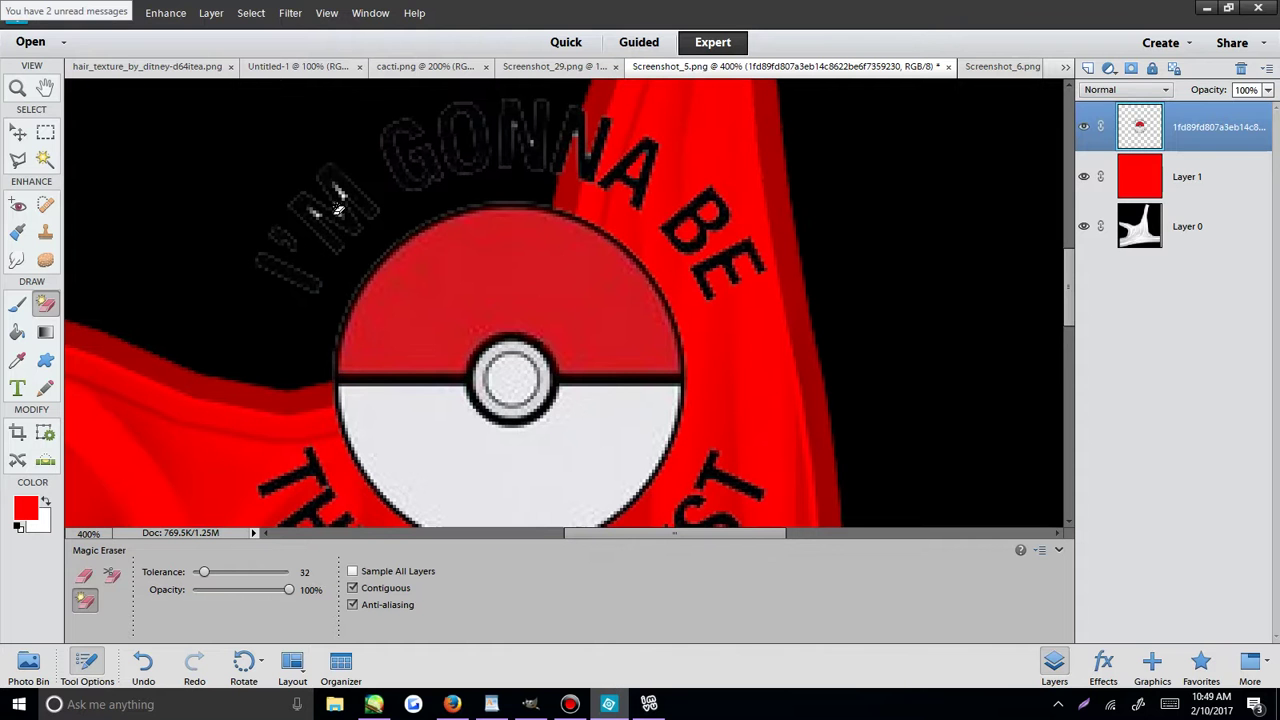
click(84, 575)
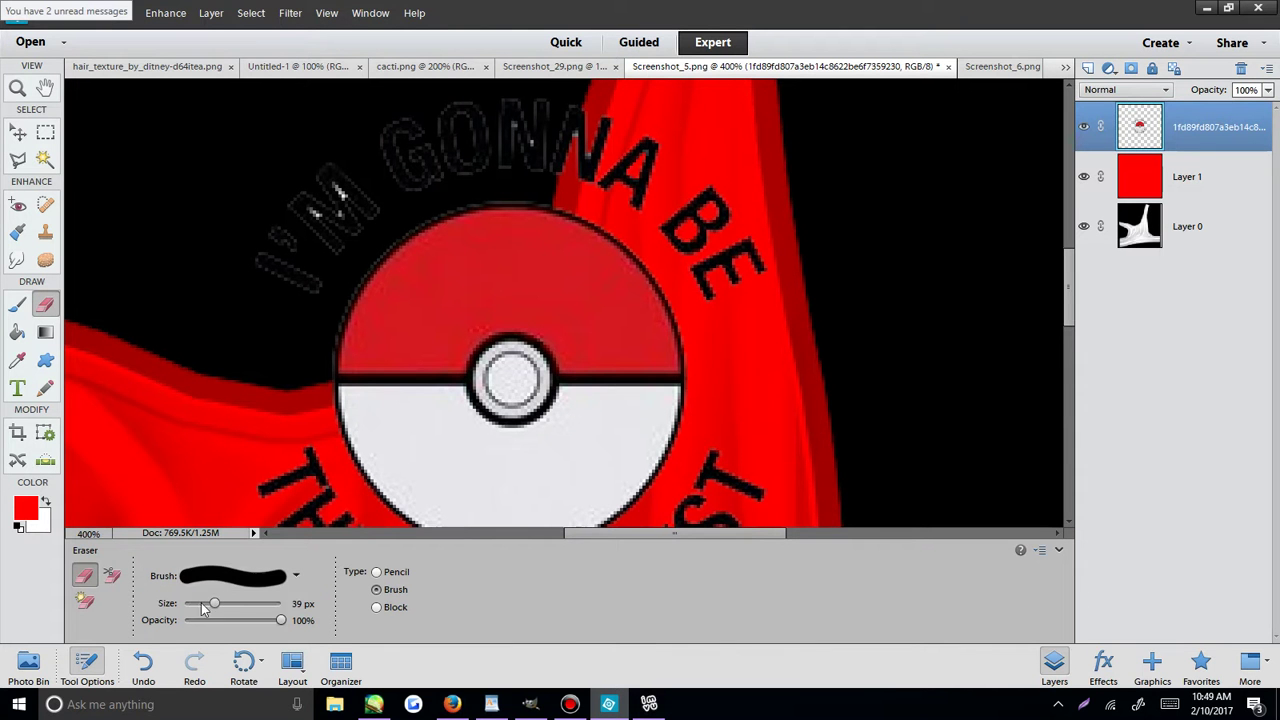
Set the eraser size to 1 px and move the Poké Ball logo down onto the wide middle part of the red top.
drag(187, 605, 181, 605)
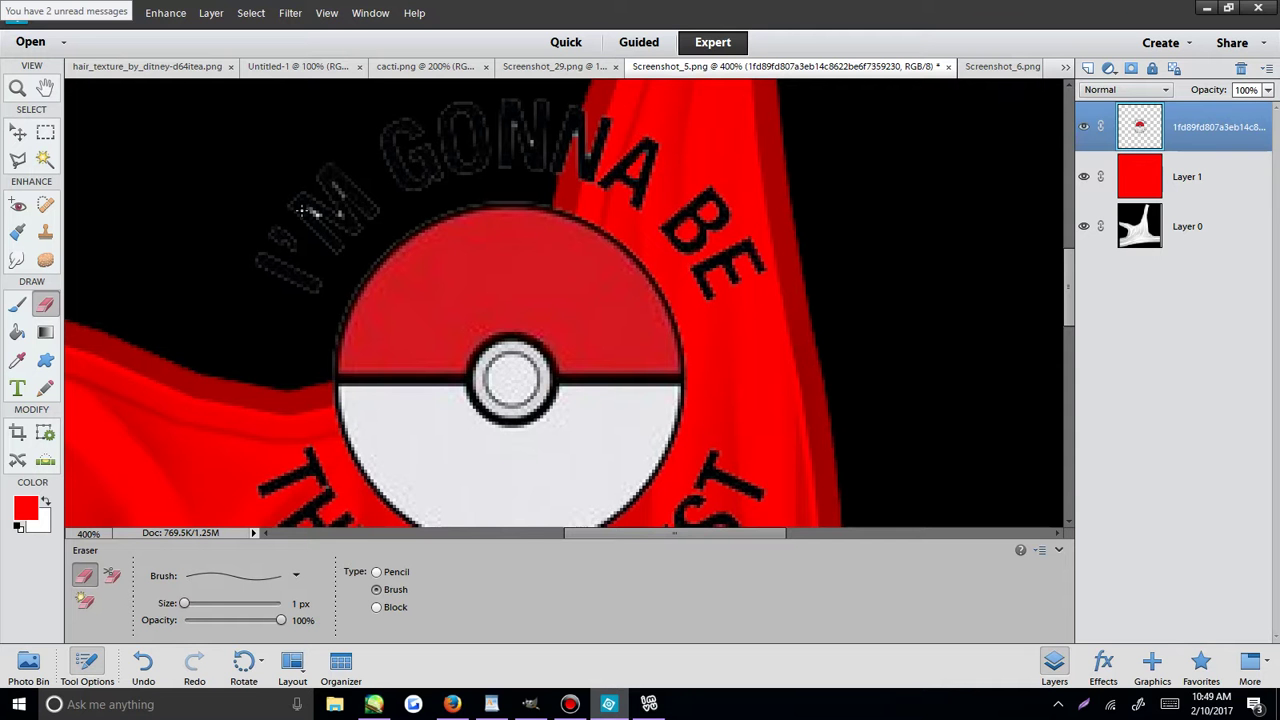
click(17, 88)
click(121, 584)
click(486, 277)
click(486, 277)
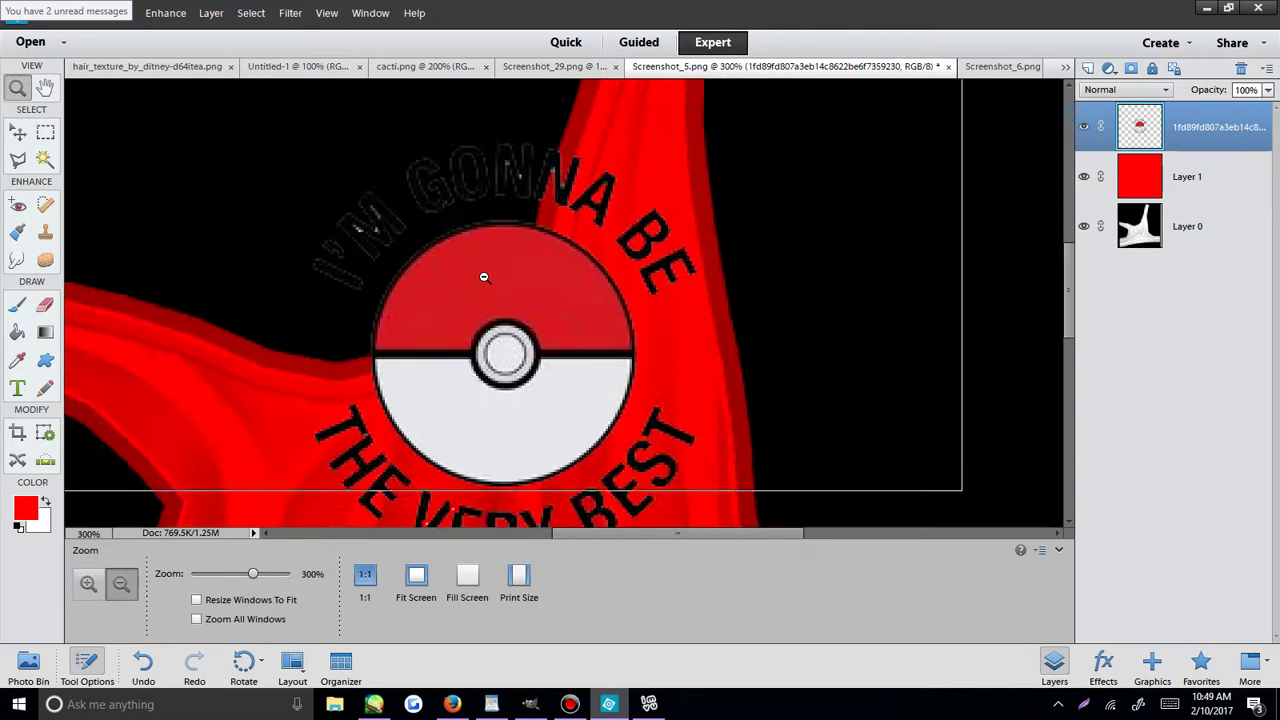
click(486, 277)
click(120, 142)
key(v)
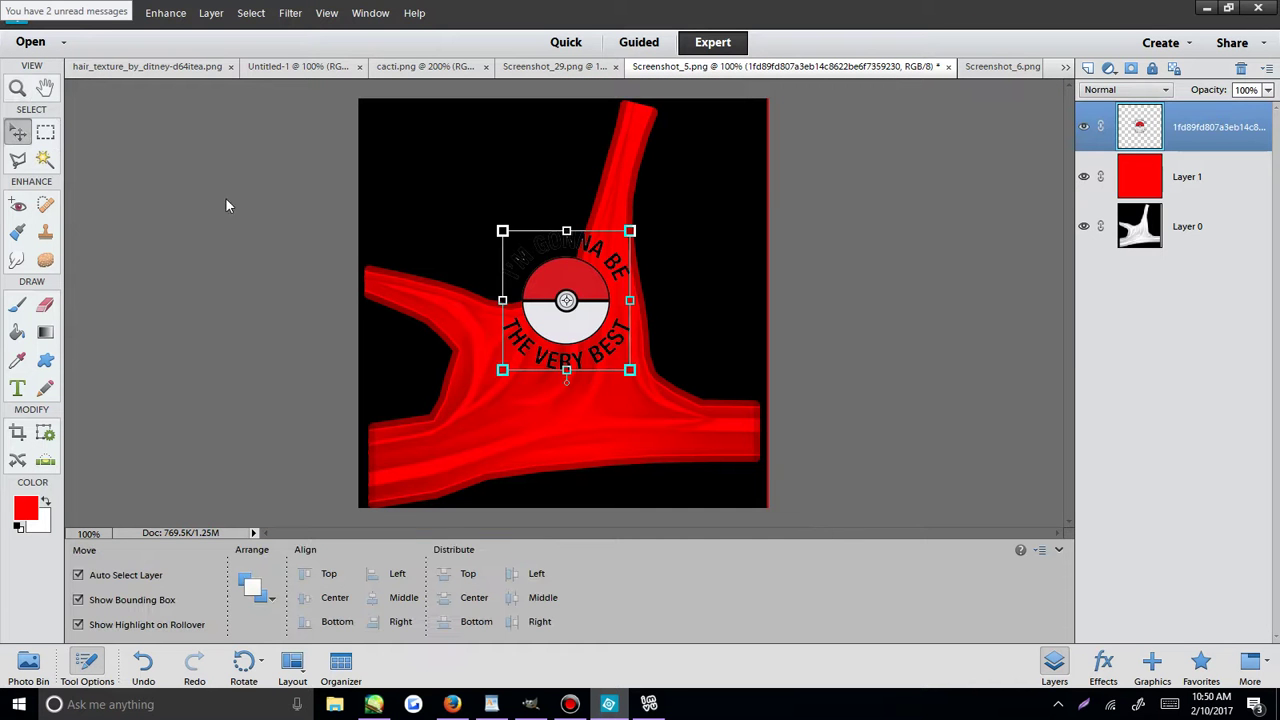
click(12, 89)
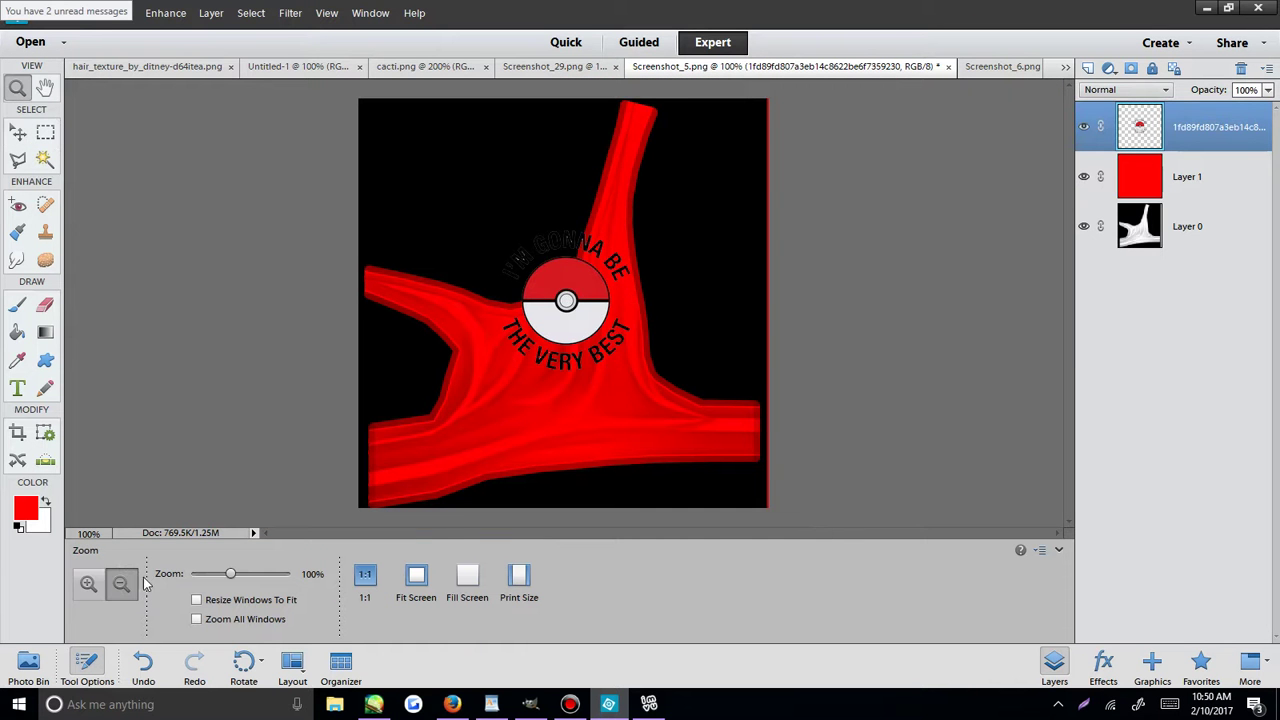
click(86, 584)
click(597, 409)
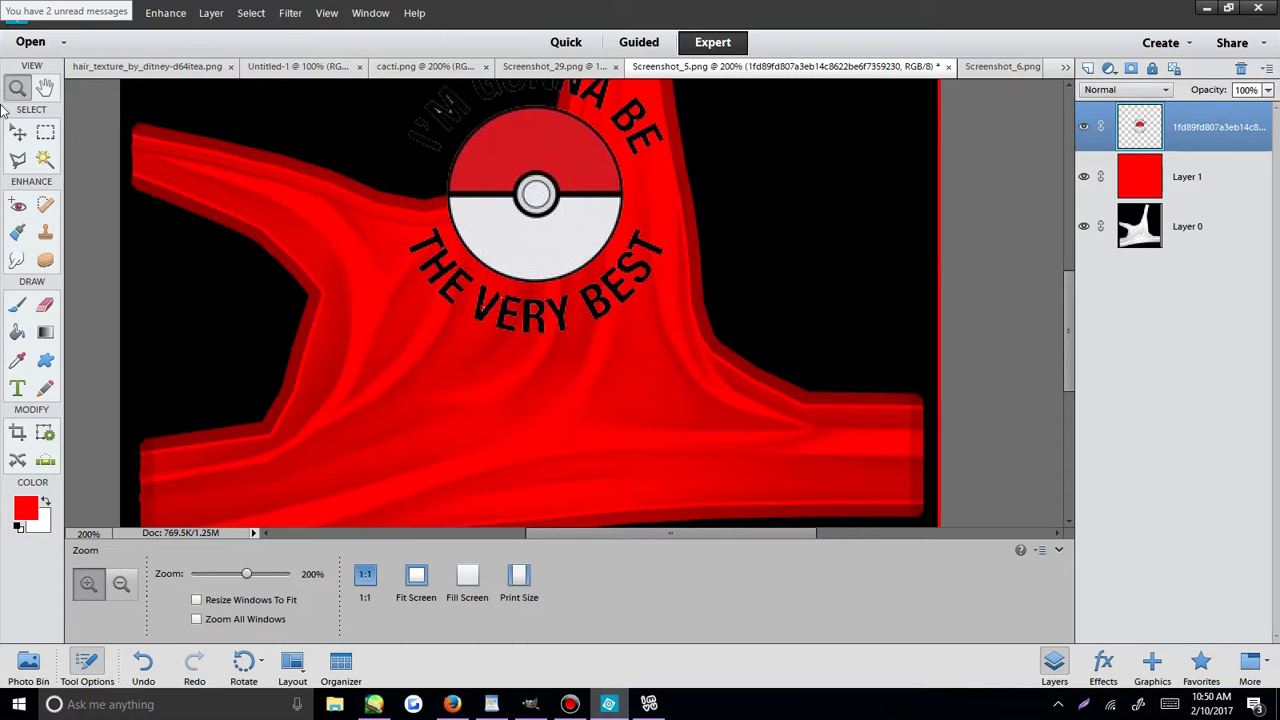
click(17, 134)
drag(555, 199, 522, 372)
scroll(522, 372, down, 1)
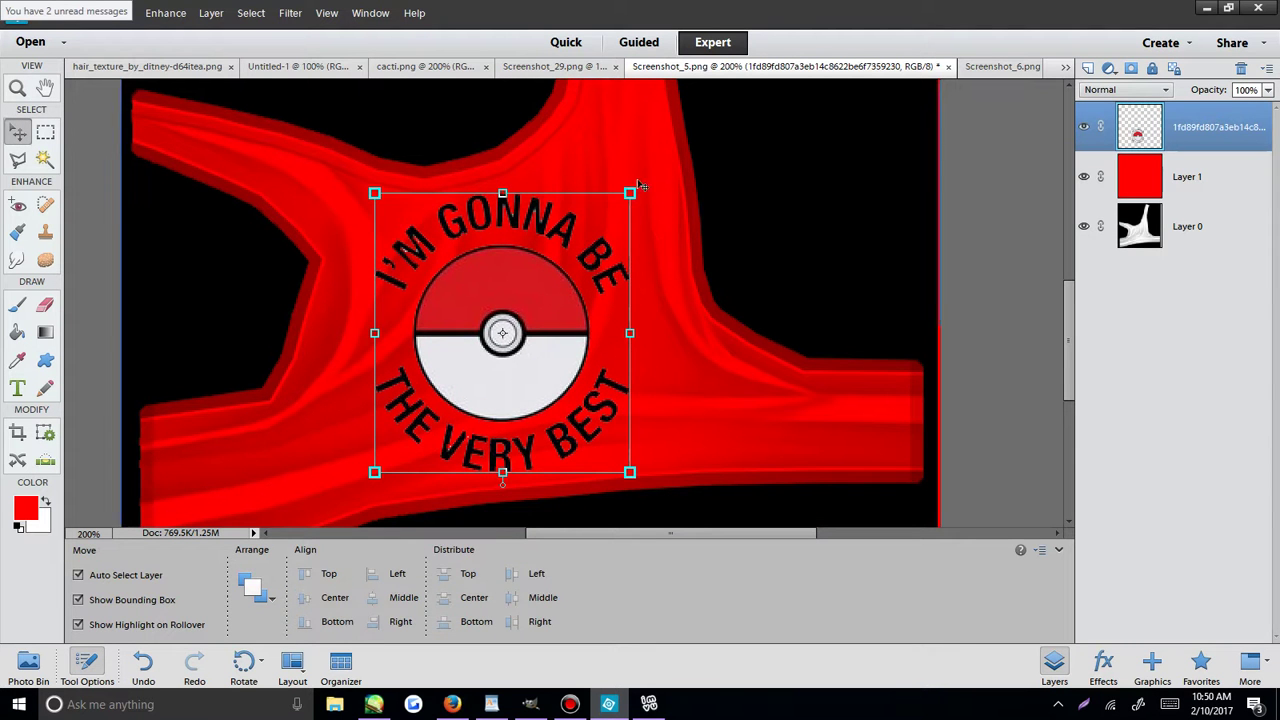
Scale the Poké Ball logo to 70.87% and reposition it slightly up and to the right on the fabric.
drag(618, 196, 553, 274)
drag(481, 371, 531, 326)
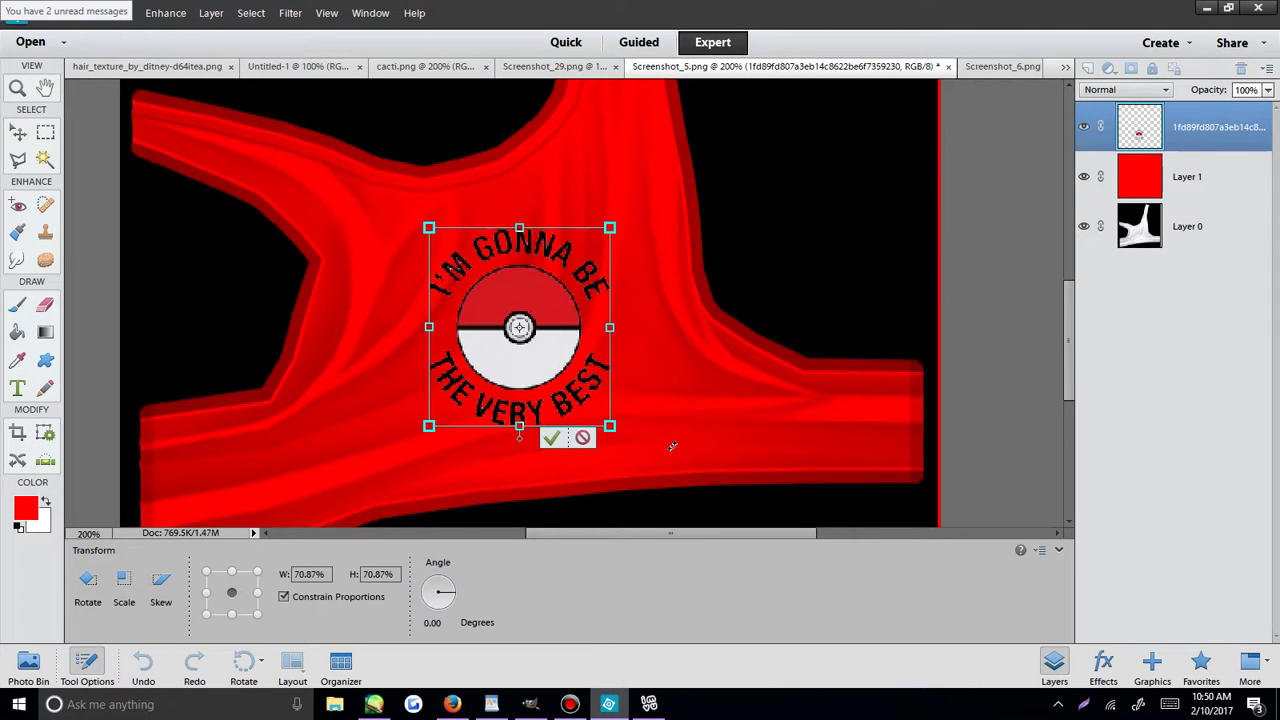
click(551, 440)
scroll(743, 349, up, 2)
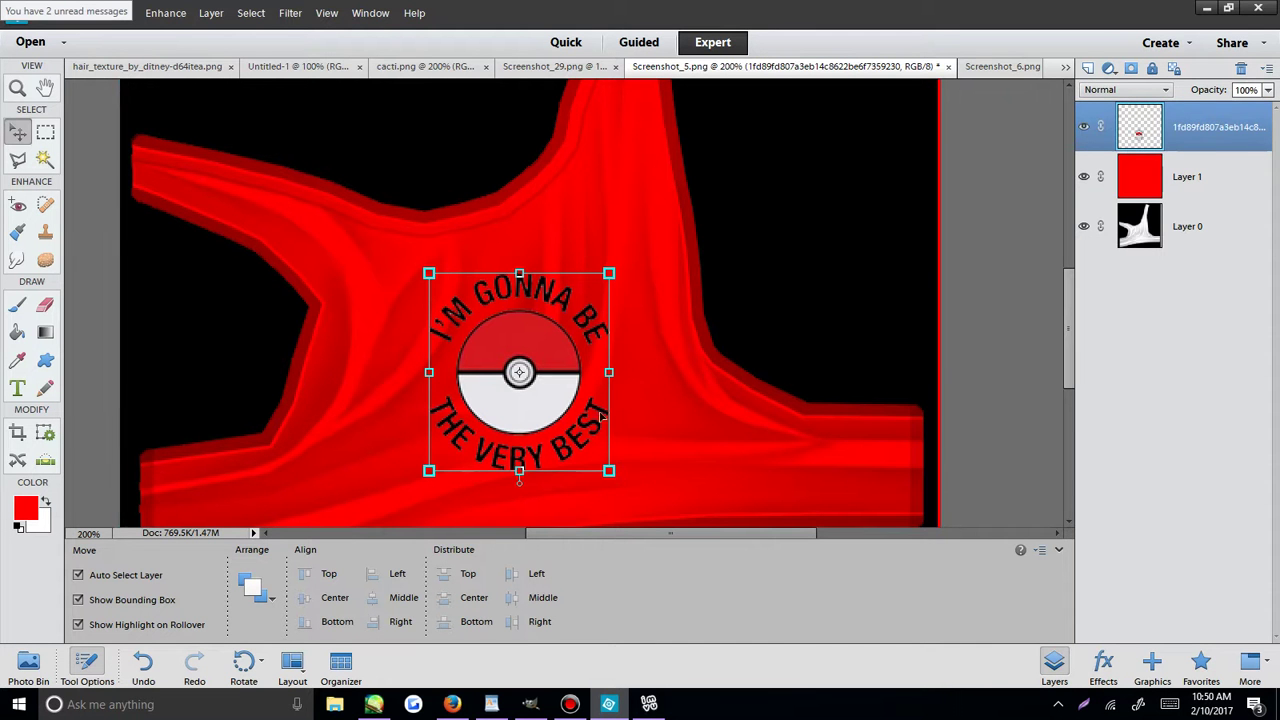
Try blend modes on the logo layer, including Color, Pin Light, Overlay, Darker Color and Linear Burn, ending back on Normal.
click(1125, 89)
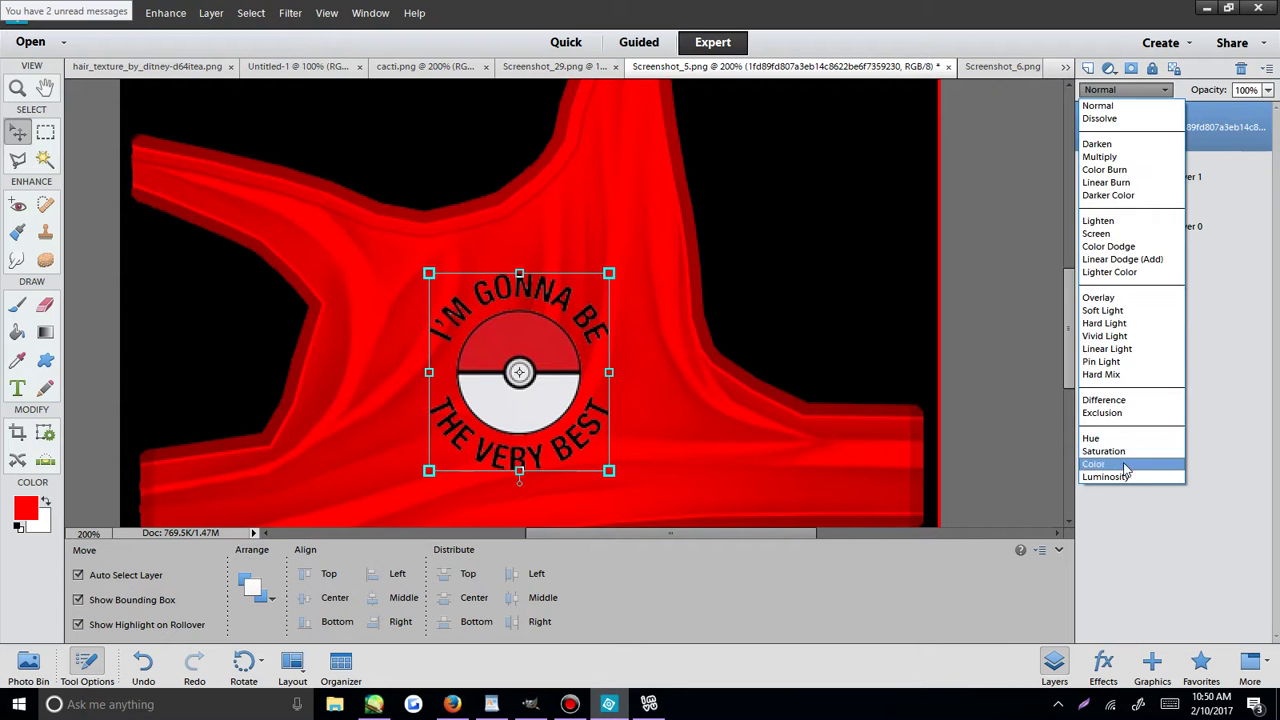
click(1129, 451)
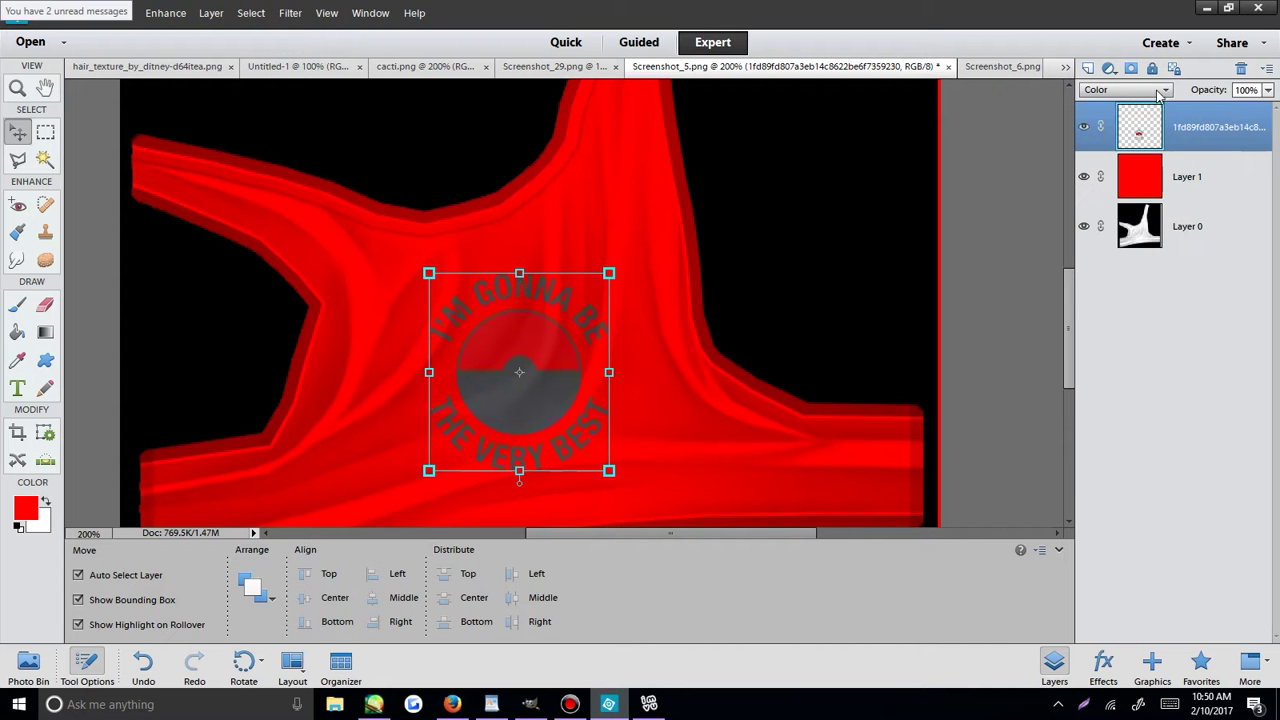
scroll(1160, 90, up, 5)
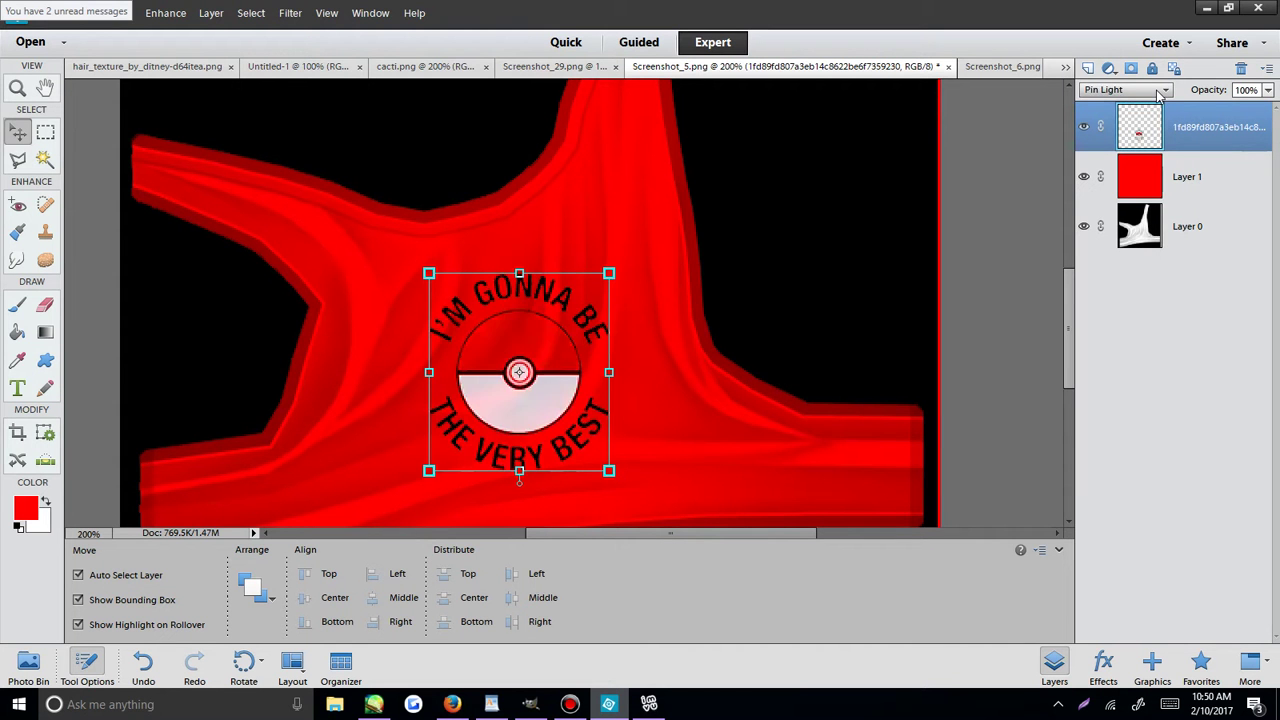
scroll(1160, 90, up, 3)
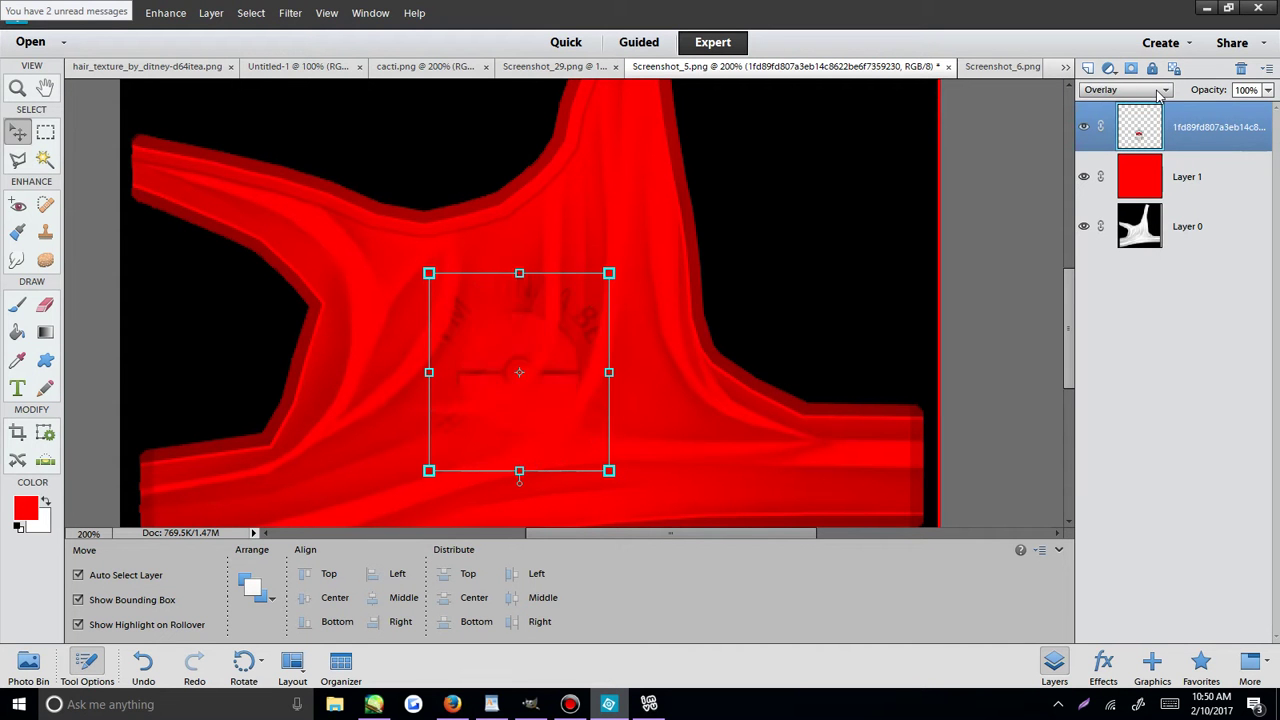
scroll(1160, 90, up, 6)
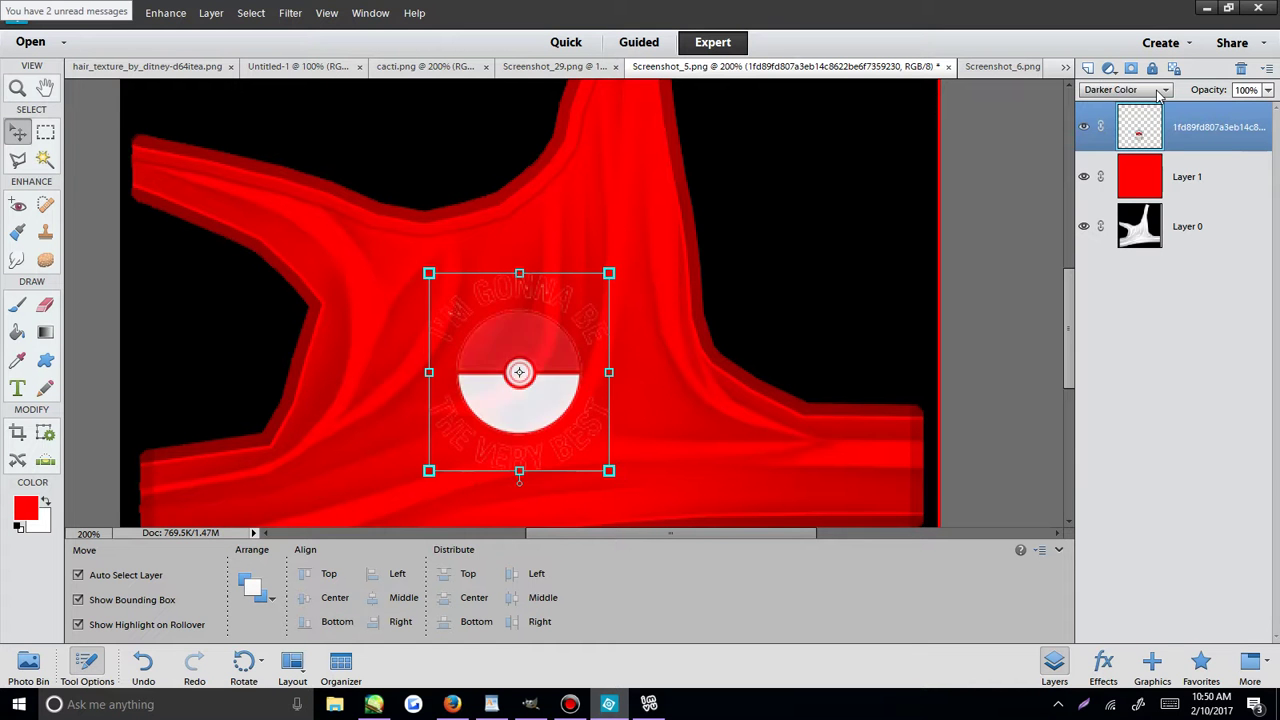
scroll(1160, 90, down, 3)
scroll(1160, 90, up, 3)
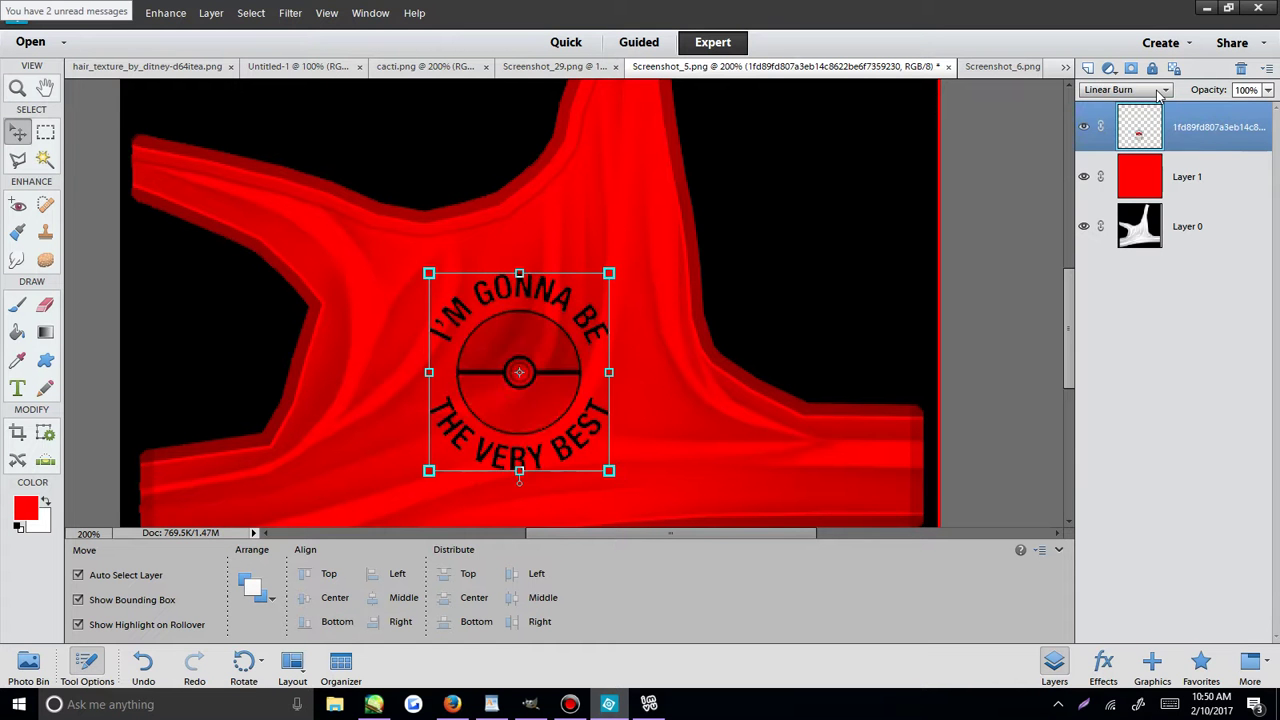
scroll(1160, 90, up, 4)
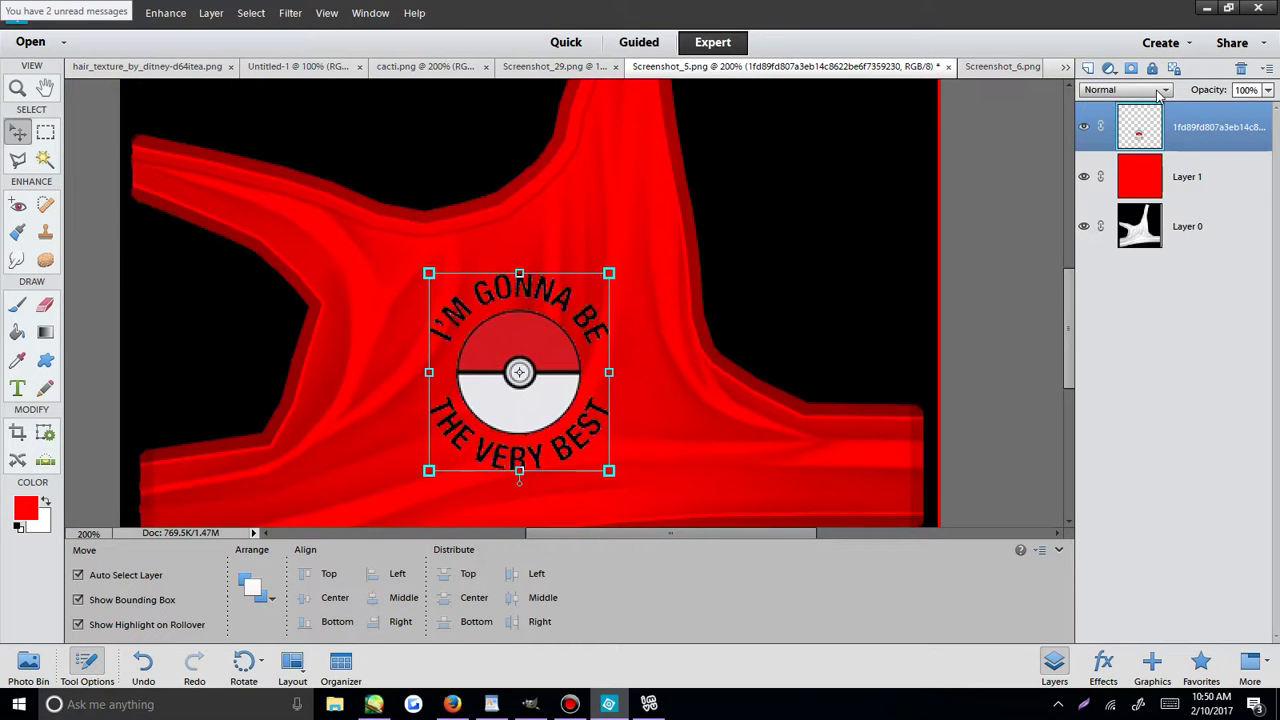
Preview Lighten and Color Dodge on the logo layer and settle on the Color blend mode.
click(1160, 90)
click(1135, 95)
scroll(1135, 95, down, 6)
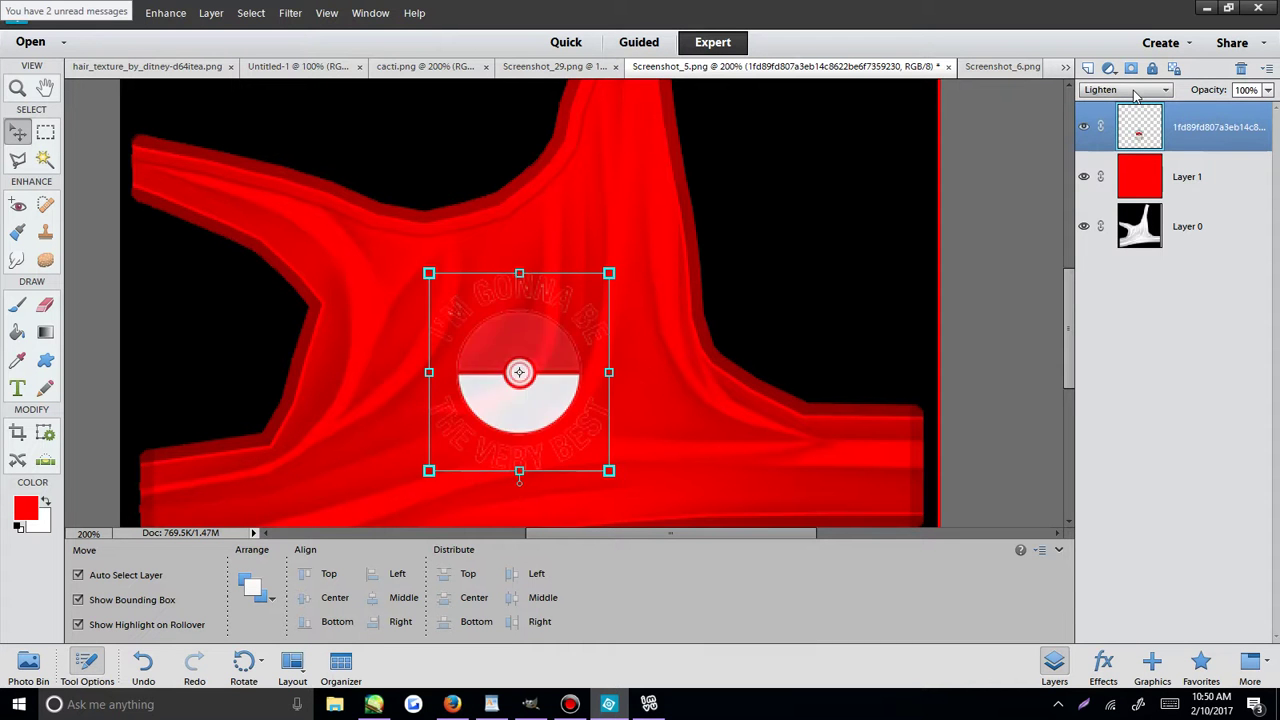
scroll(1135, 95, down, 3)
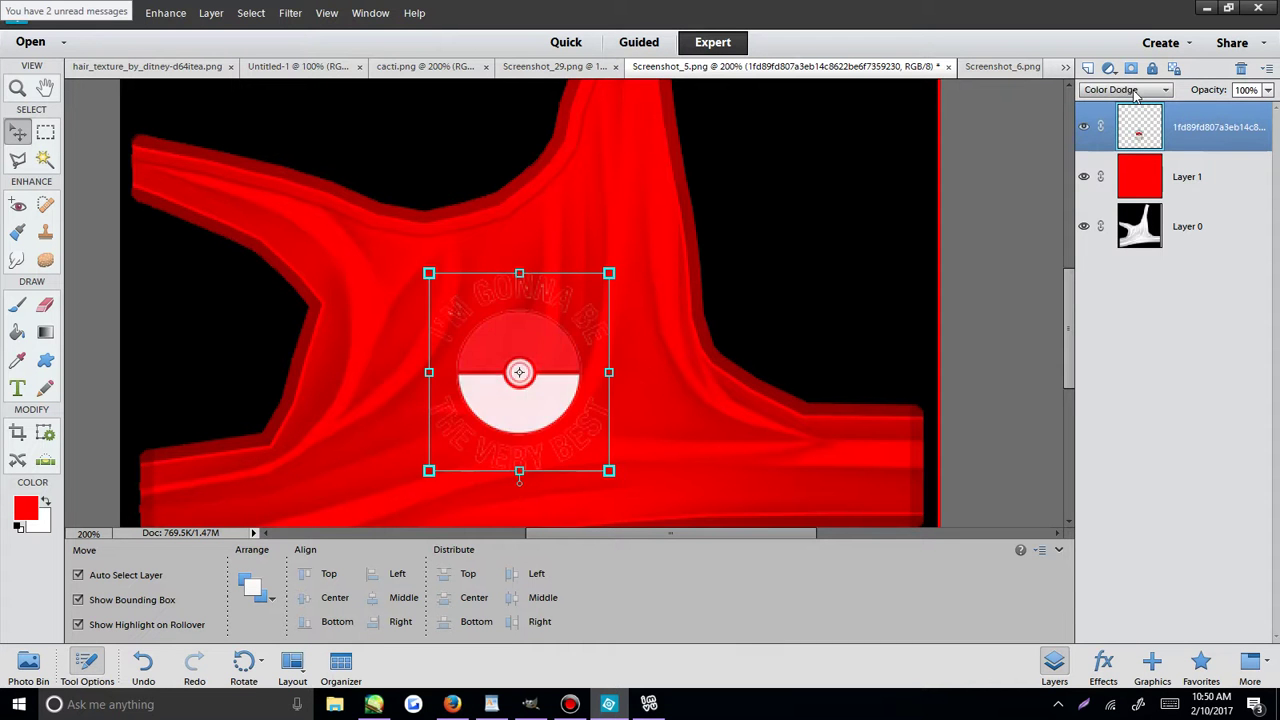
click(1135, 95)
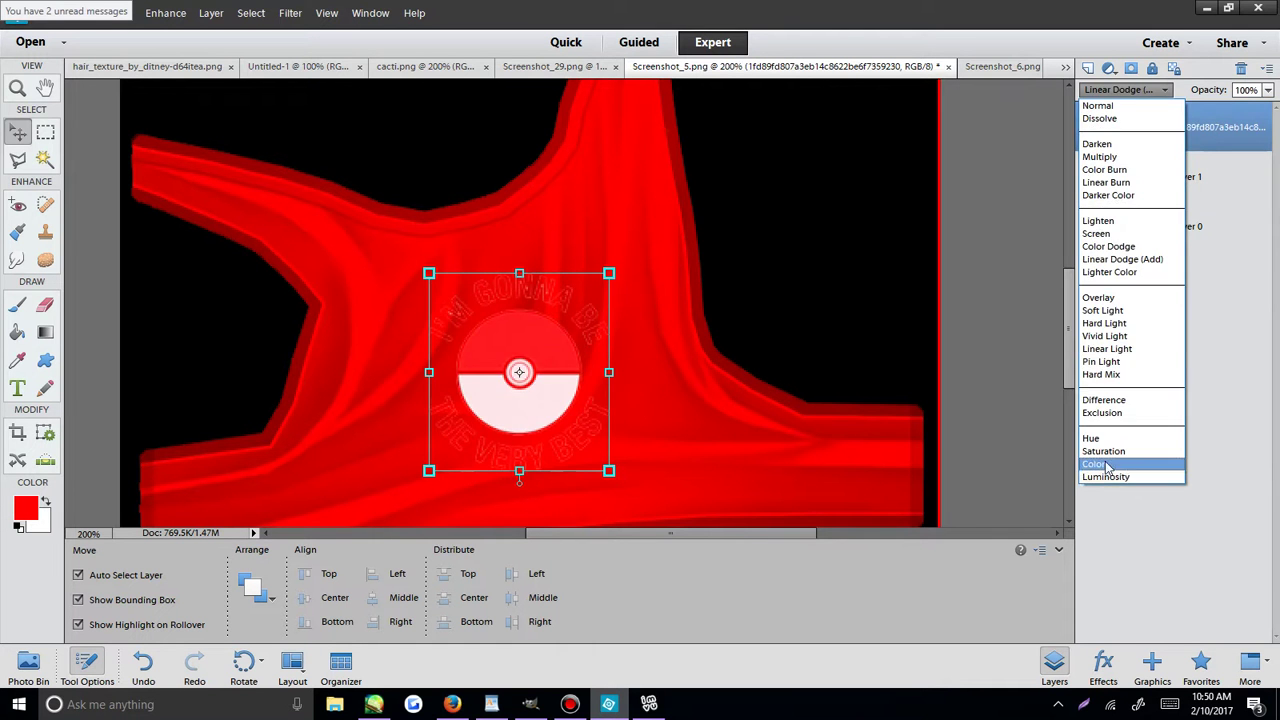
click(1094, 464)
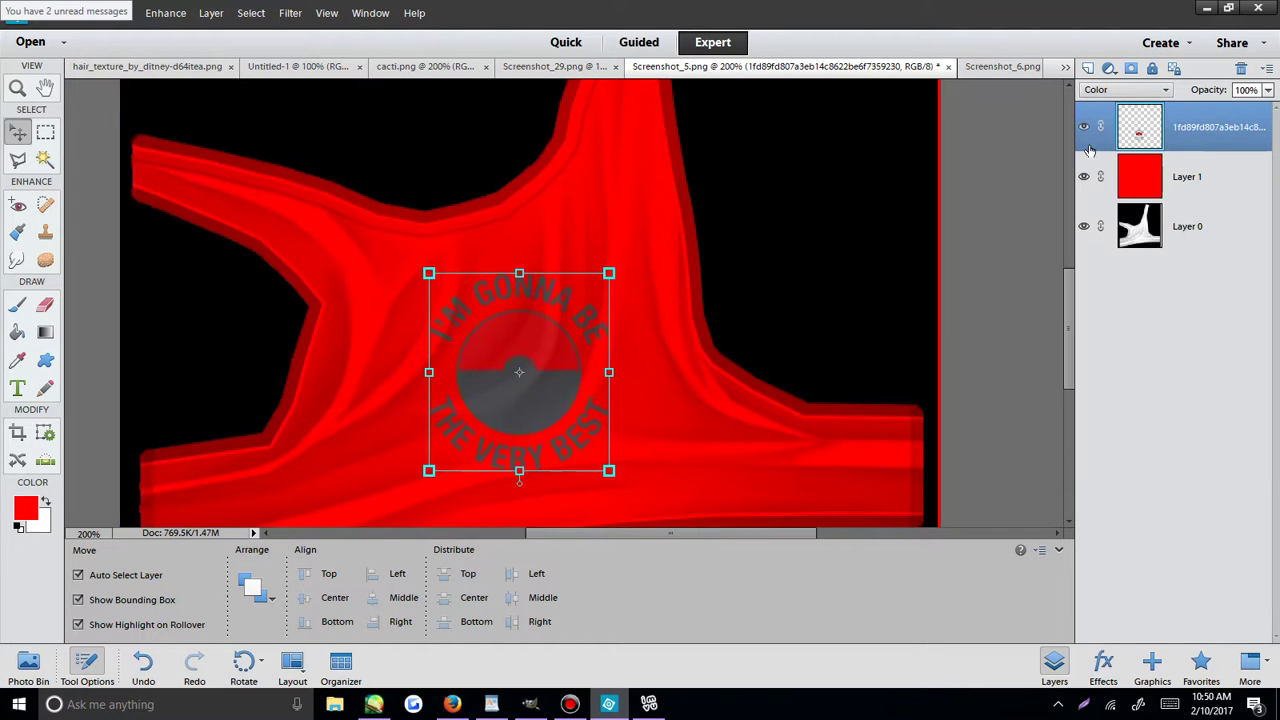
Duplicate the Poké Ball logo layer and set the copy's blend mode to Soft Light.
right_click(1147, 115)
click(1200, 165)
key(Return)
click(1125, 91)
click(1108, 302)
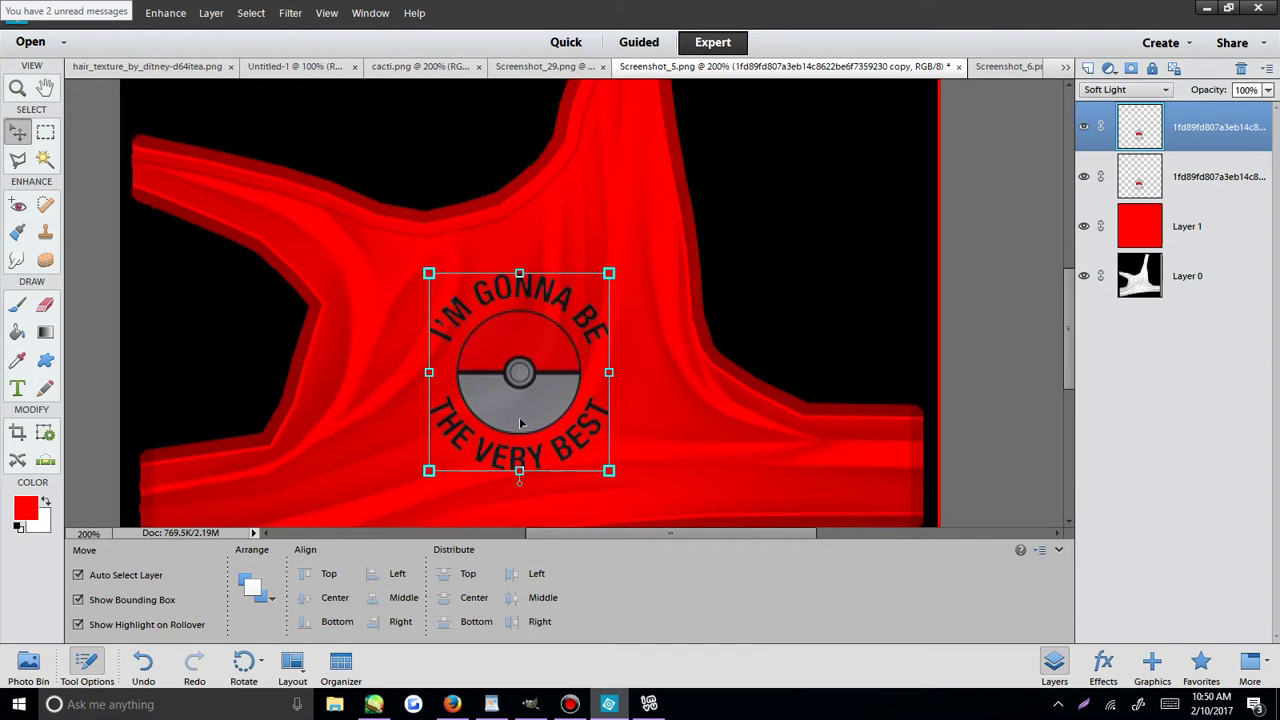
Hide and show the Soft Light copy to compare the logo with and without it.
click(1086, 128)
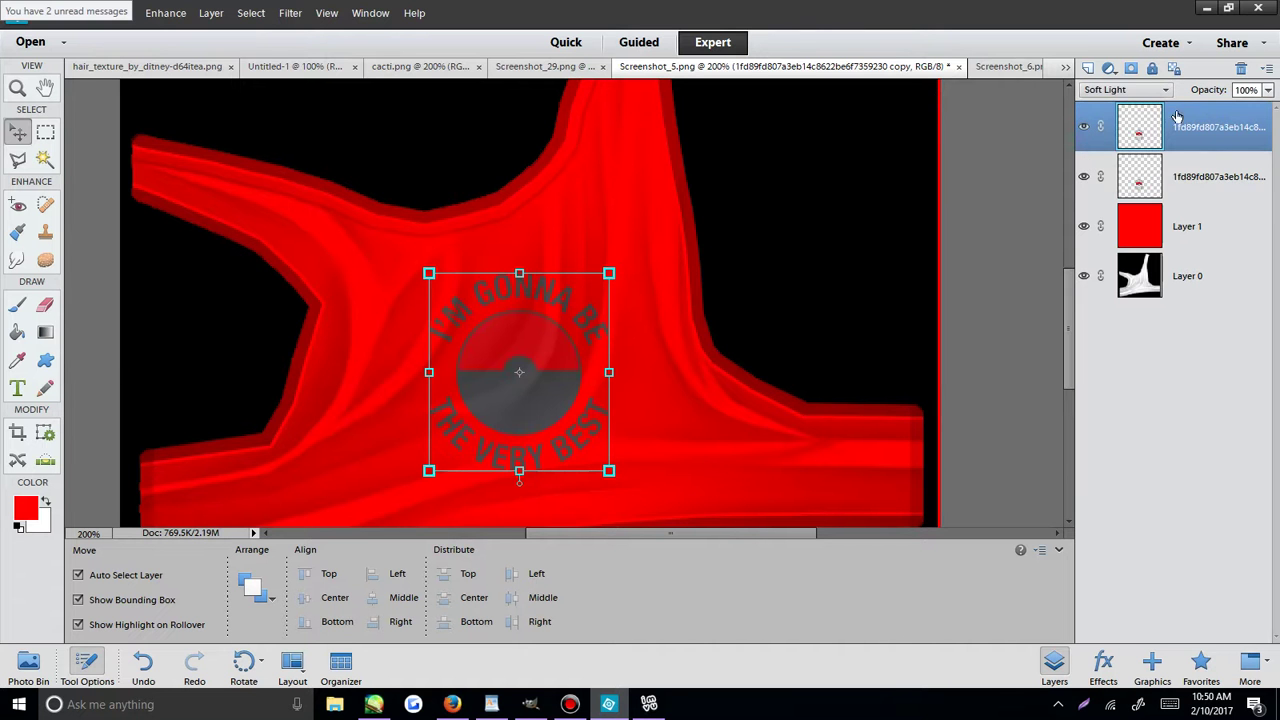
click(1083, 128)
click(1177, 173)
click(1177, 135)
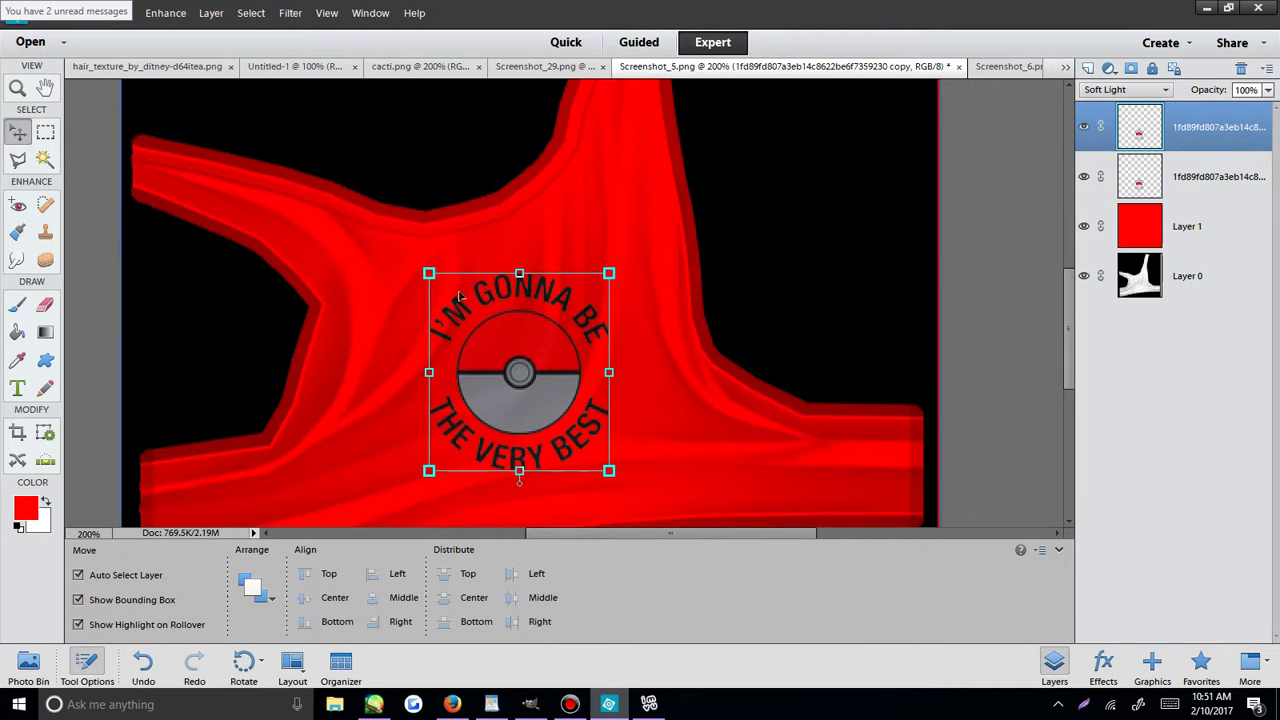
Duplicate the Soft Light logo layer to strengthen the logo's effect on the fabric.
right_click(1148, 122)
click(1150, 166)
key(Return)
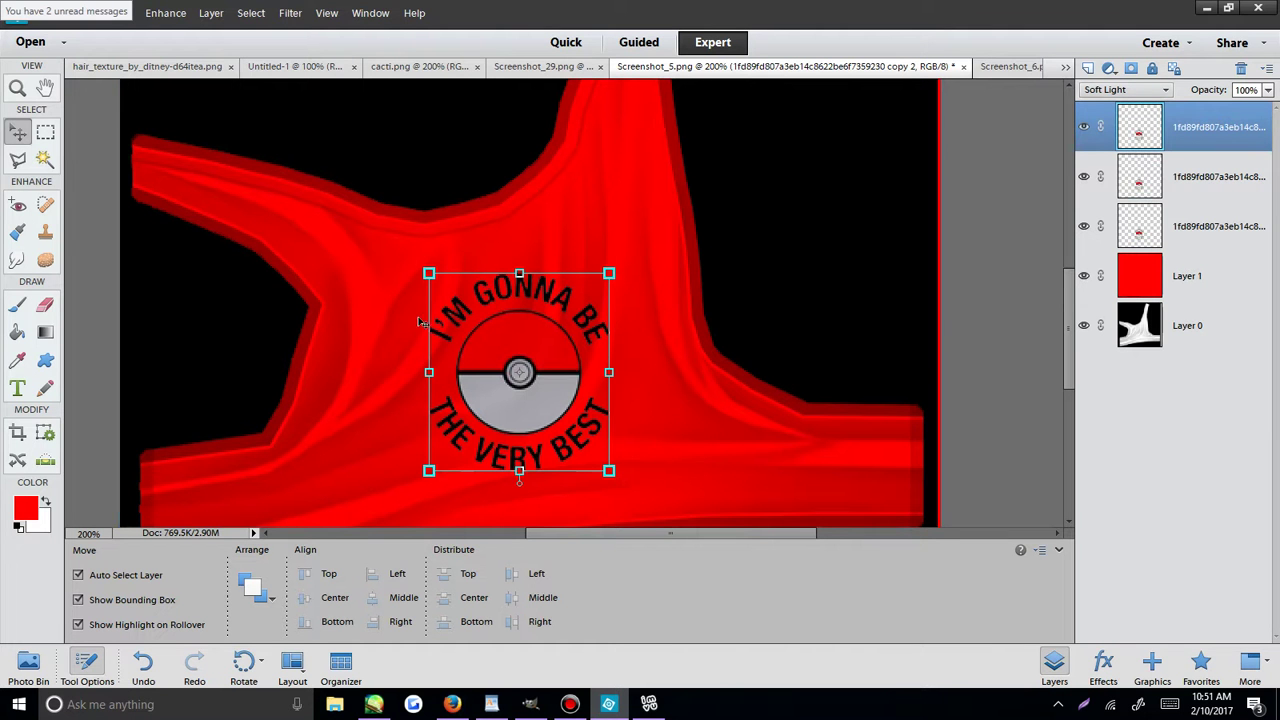
Save a PNG copy of the finished top texture to the Desktop under the name Screenshot_5.
click(47, 22)
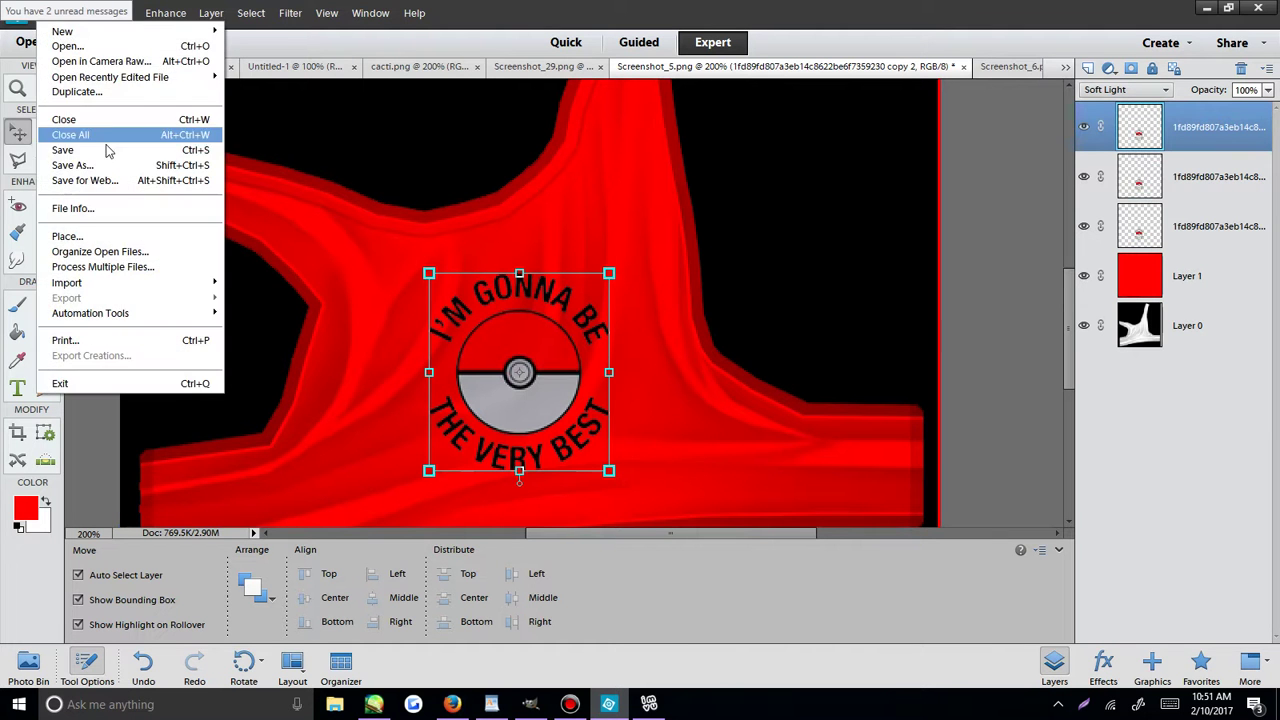
click(110, 164)
click(432, 285)
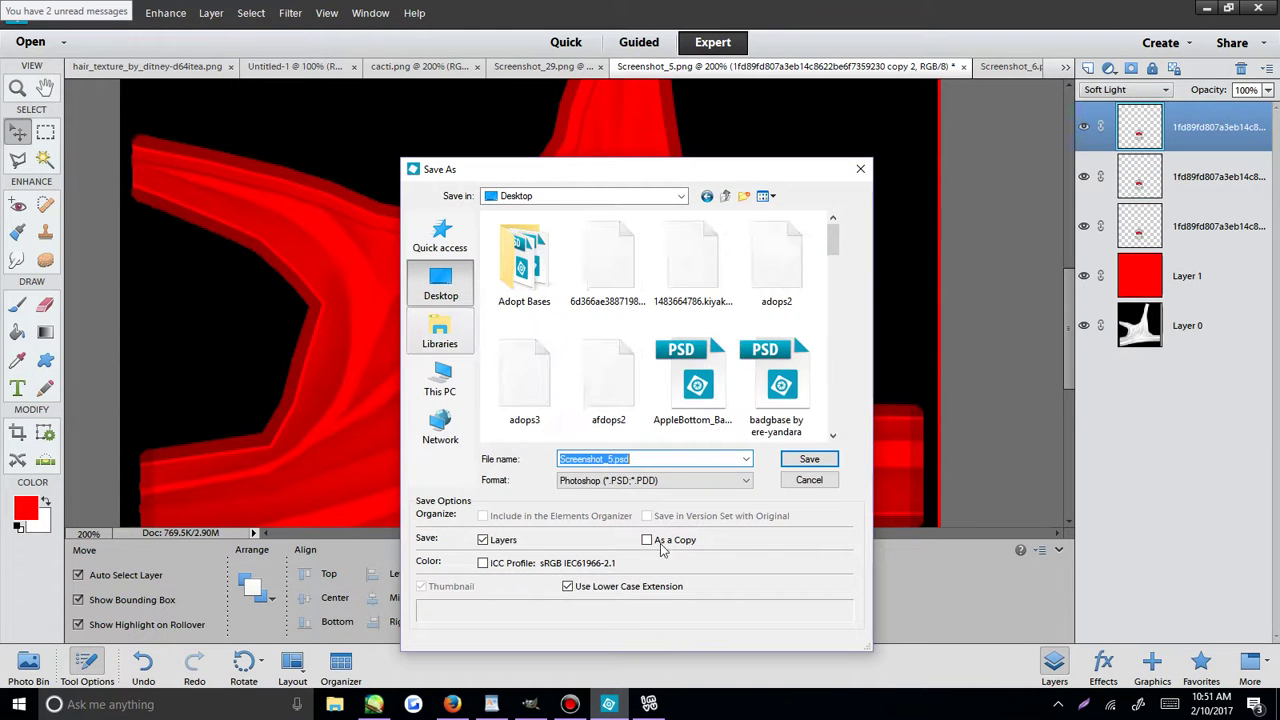
click(650, 480)
click(611, 558)
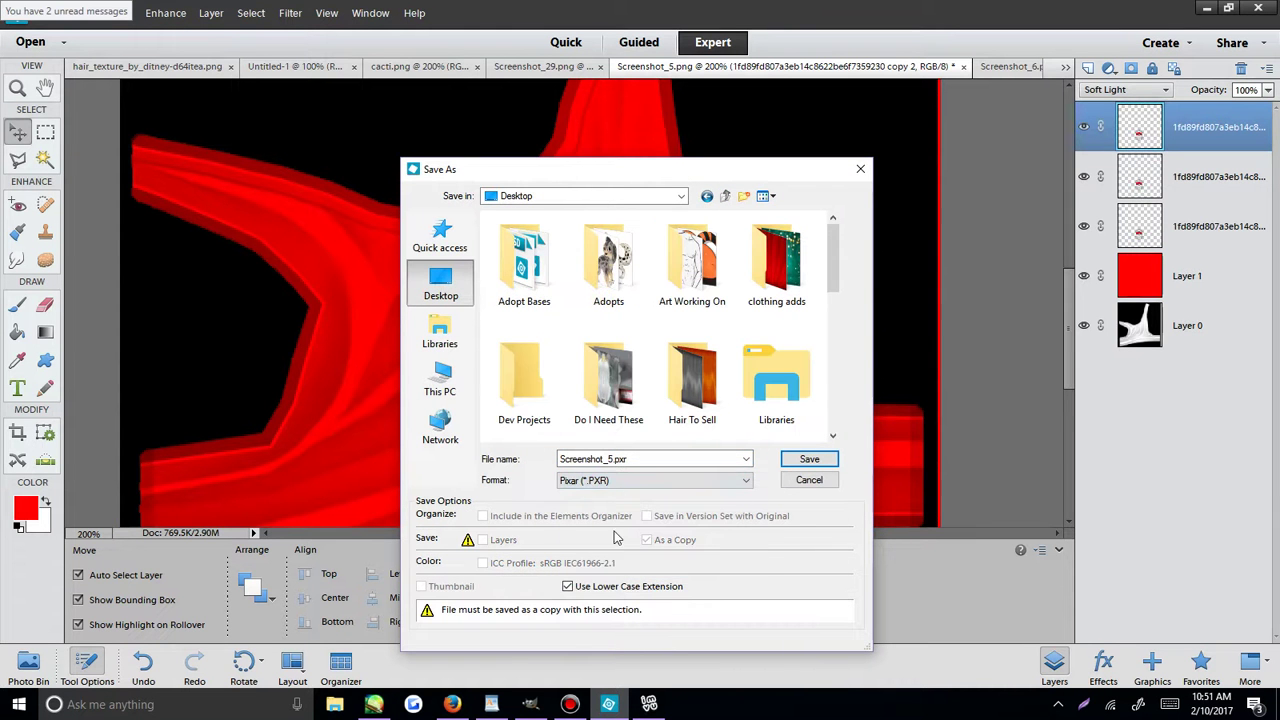
click(620, 482)
click(605, 570)
key(Return)
key(Return)
Switch to the IMVU editor, load the saved Screenshot_5 image as material 01's texture and apply the changes.
click(648, 704)
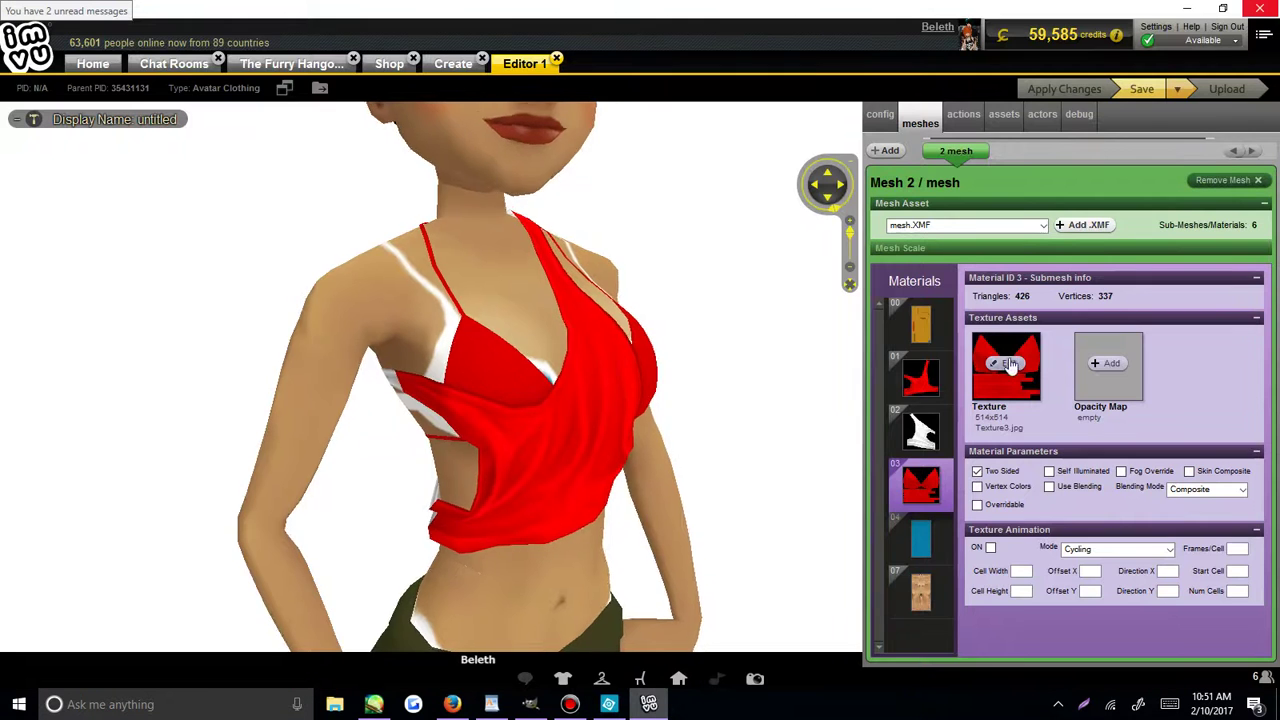
click(920, 377)
click(1006, 365)
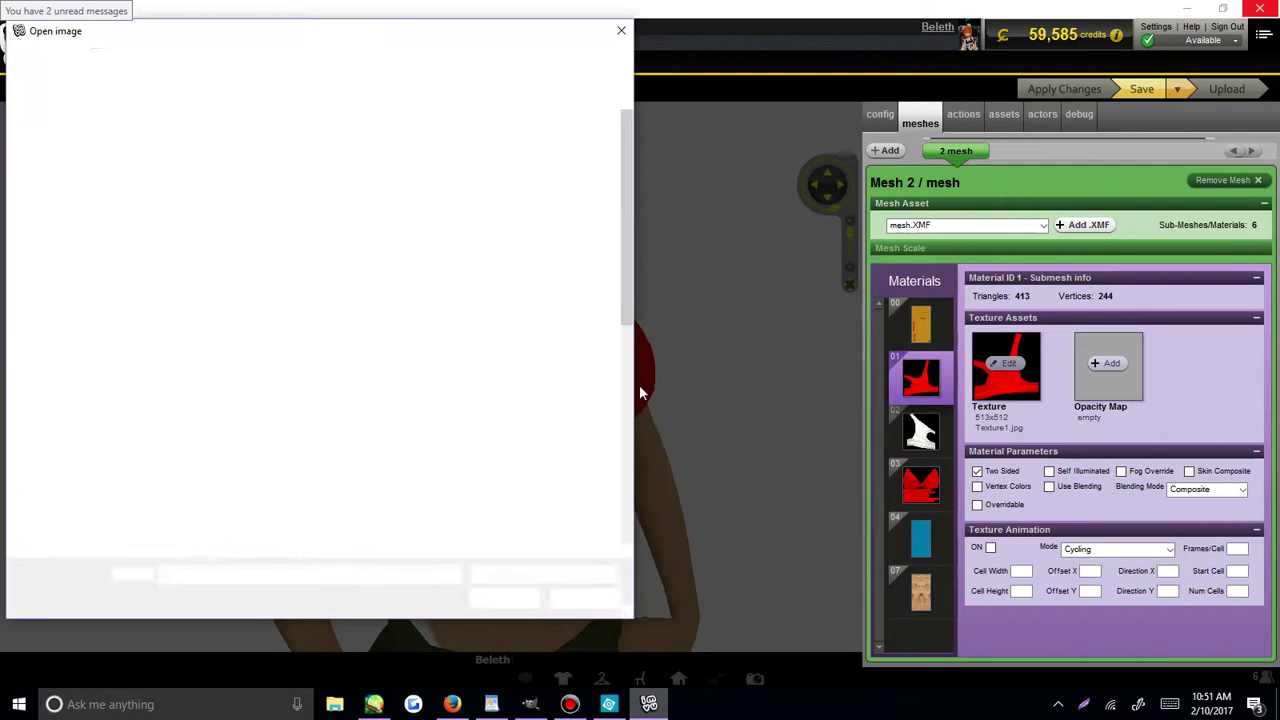
scroll(481, 341, down, 5)
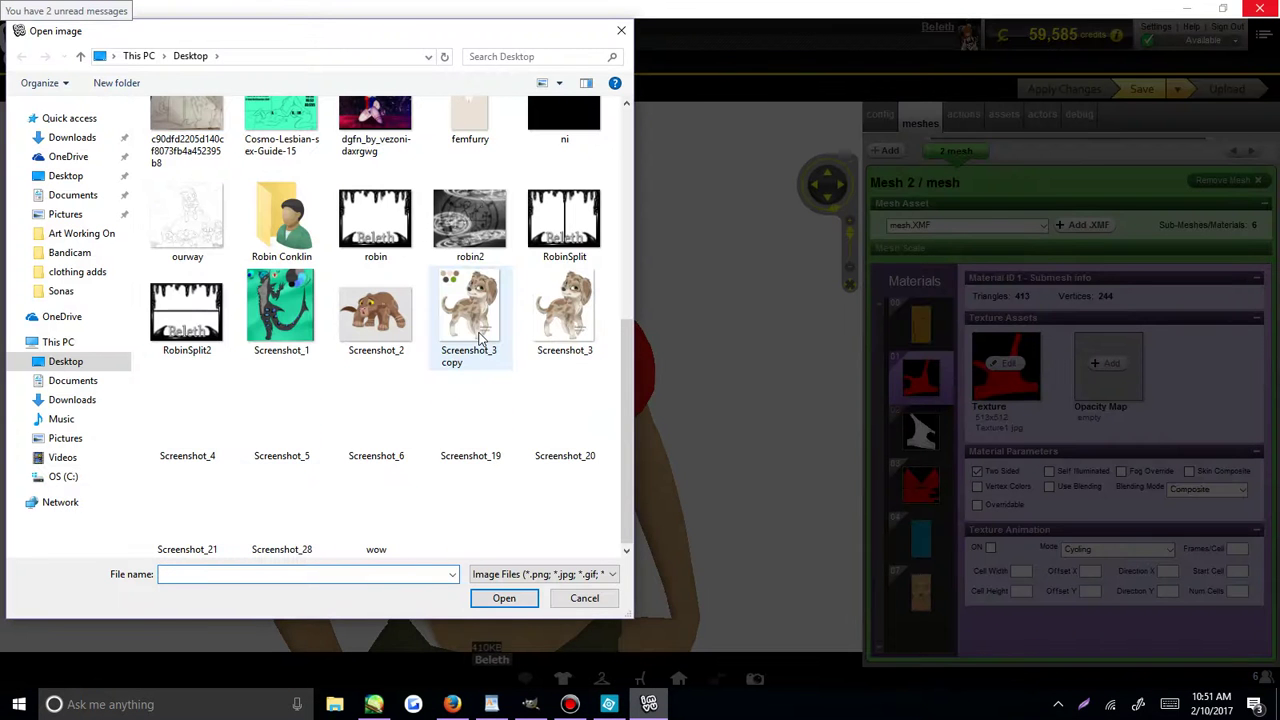
double_click(376, 410)
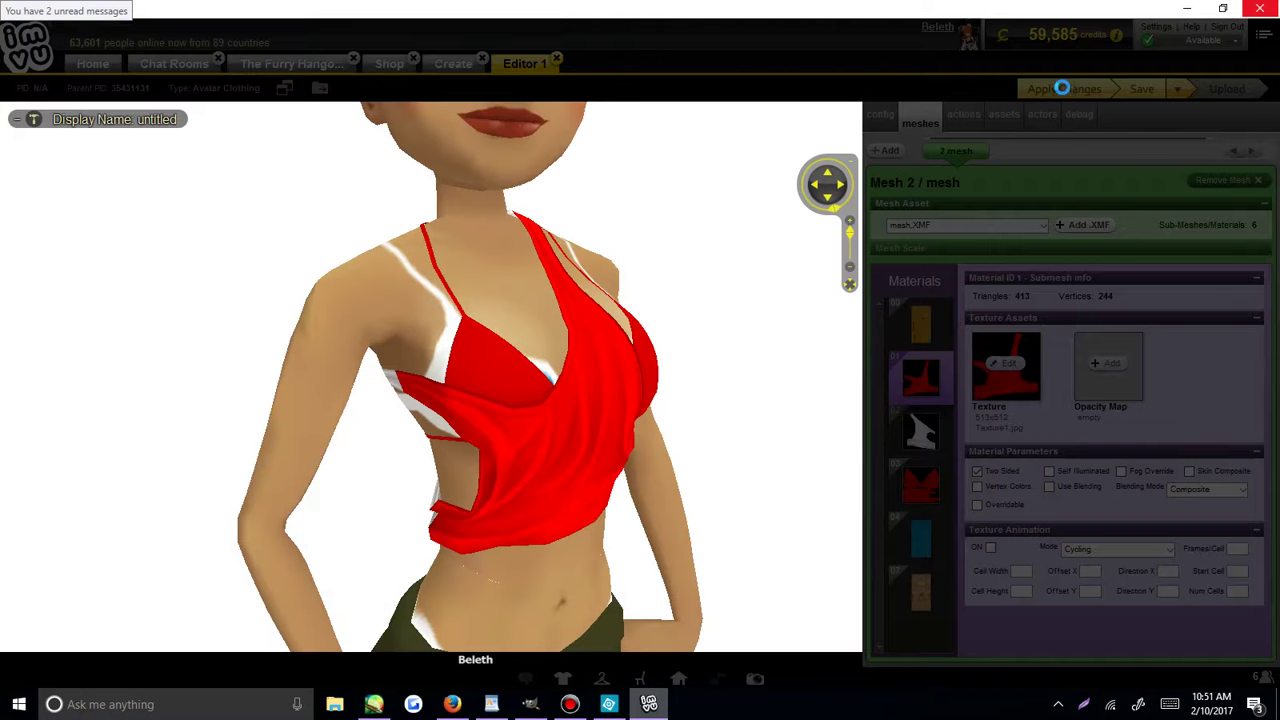
drag(787, 294, 640, 400)
click(452, 704)
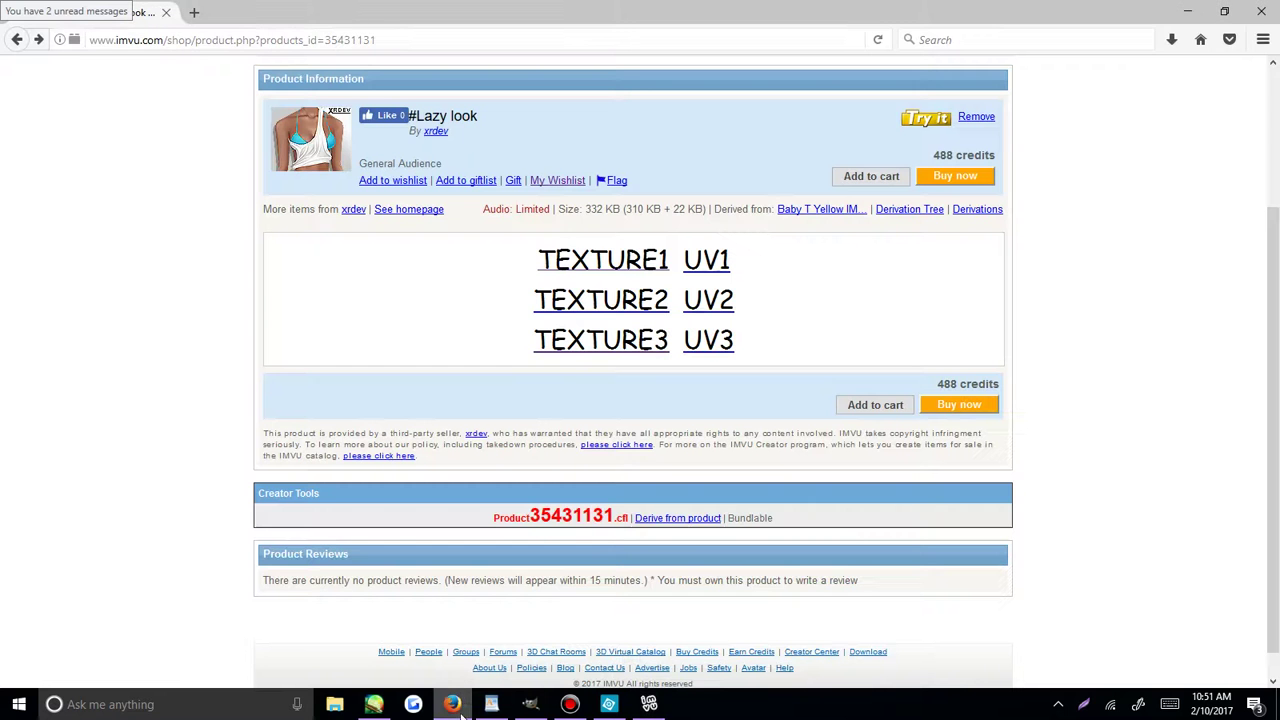
click(452, 704)
click(373, 704)
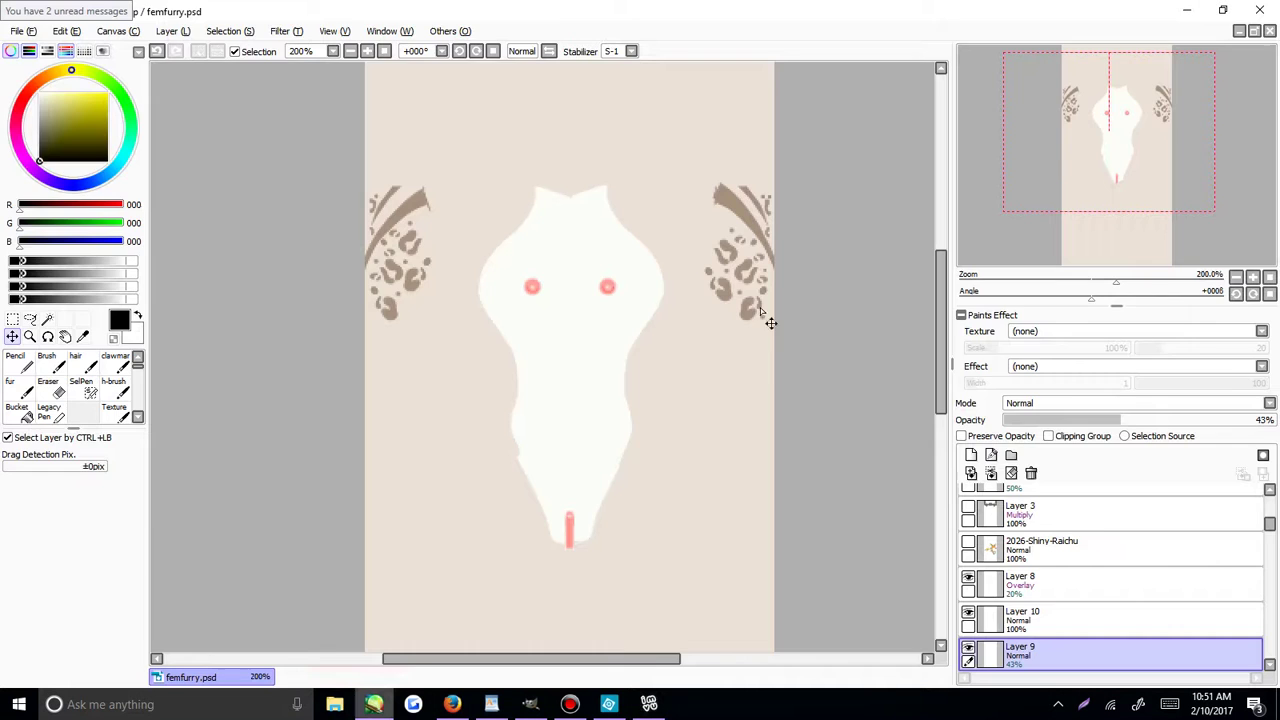
Switch to Photoshop Elements and place the "BFF She Thinks I'm Crazy" image from the clothing adds folder into Screenshot_6.png.
click(608, 704)
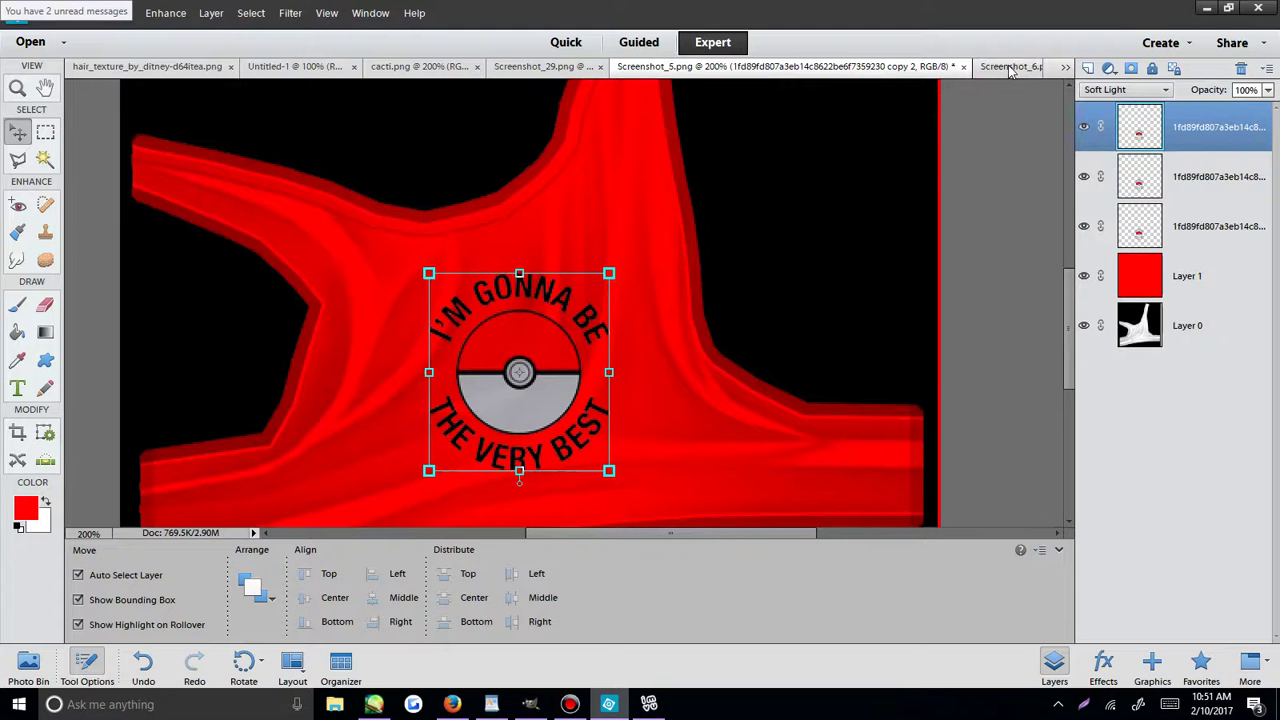
click(50, 14)
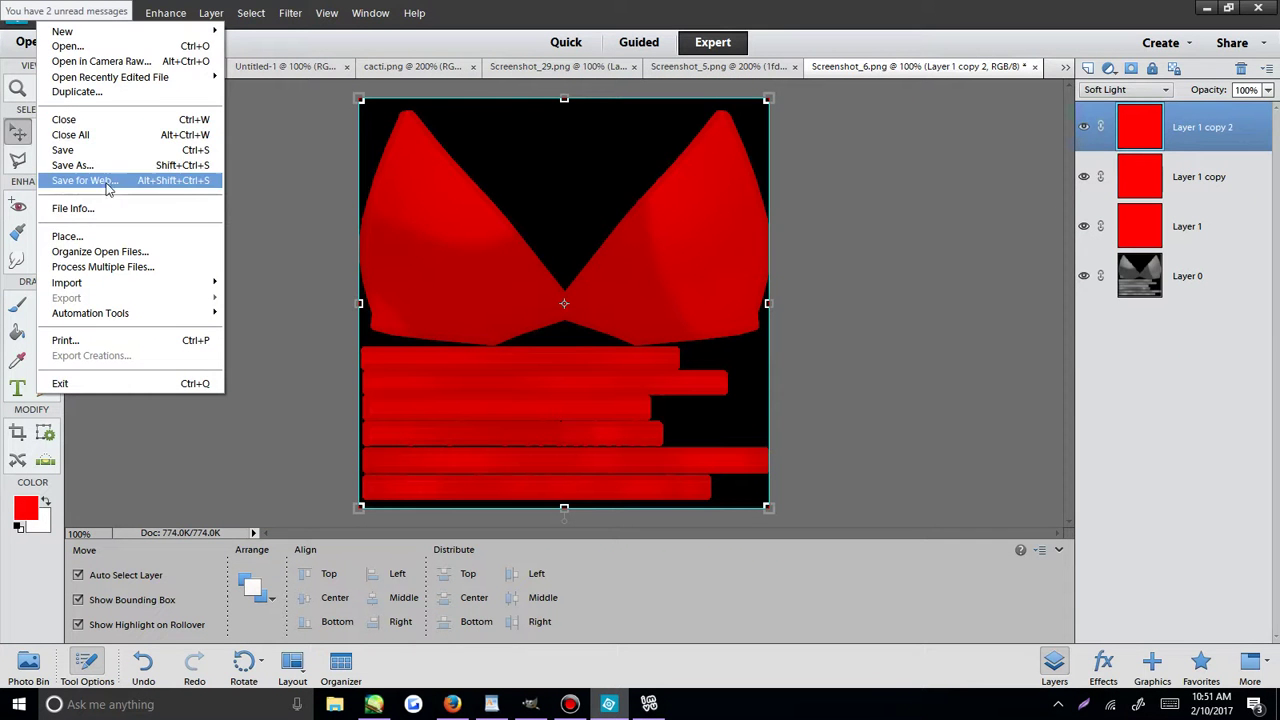
click(80, 238)
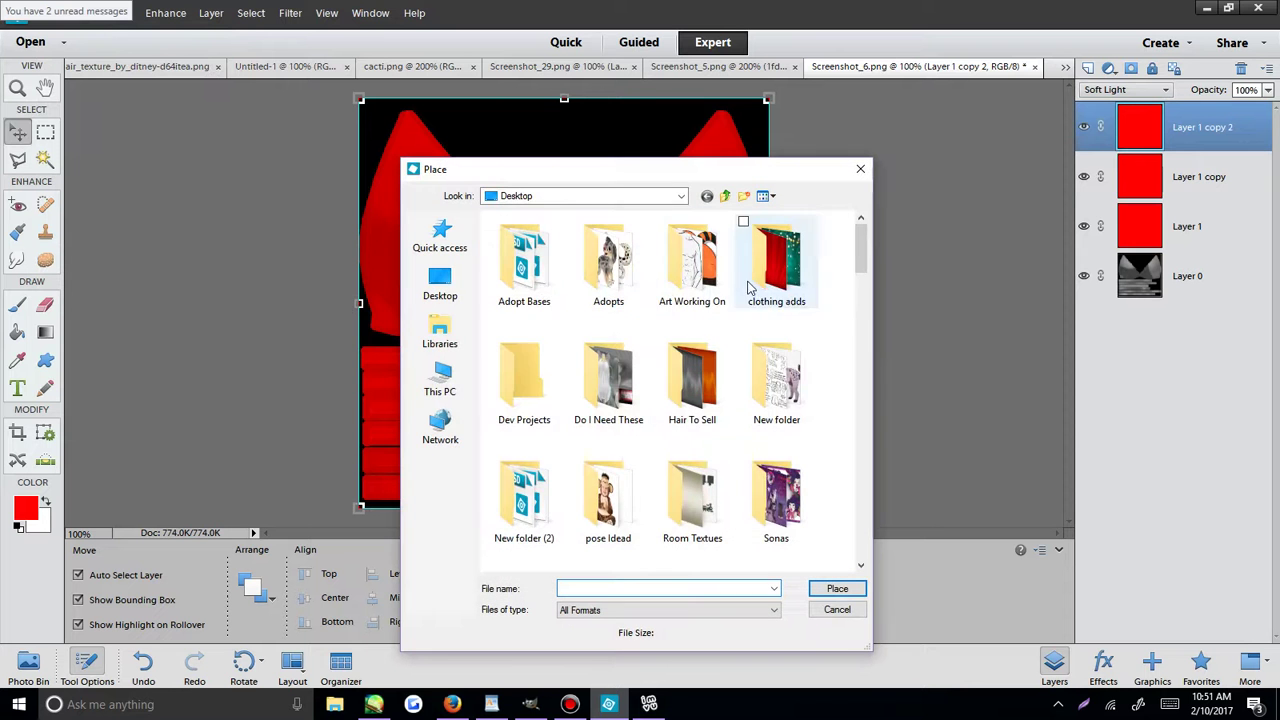
double_click(770, 258)
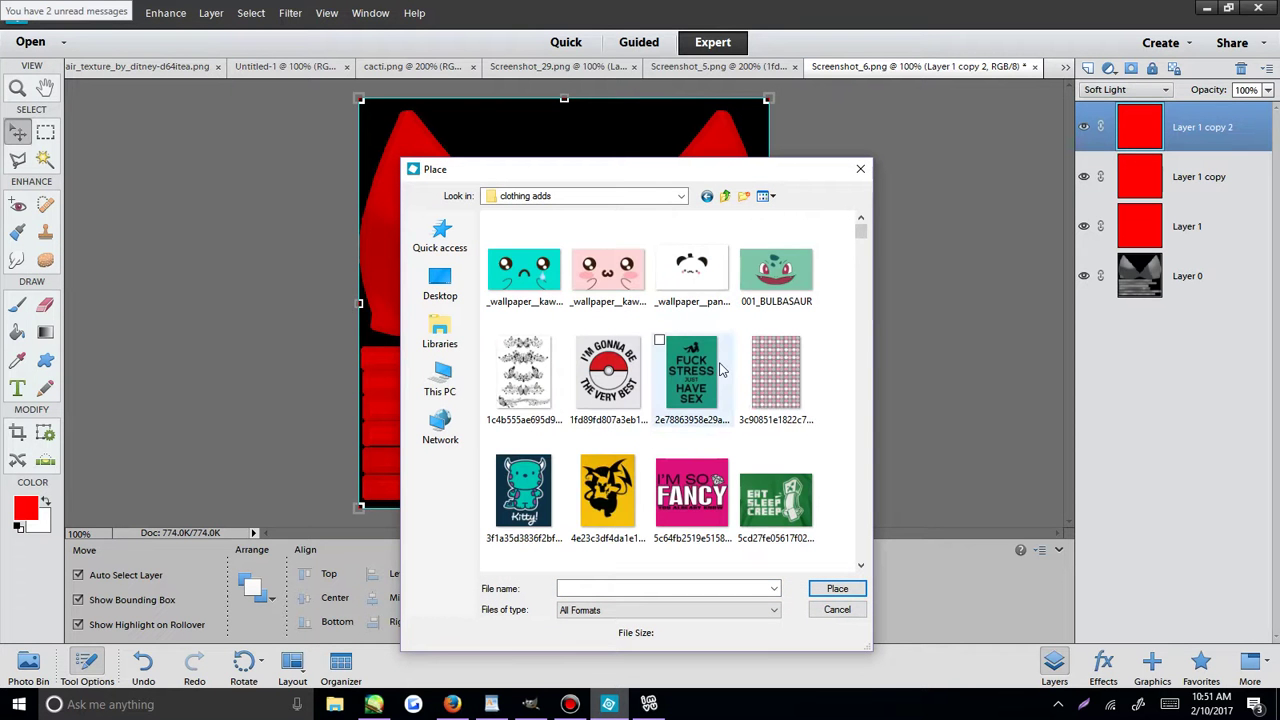
scroll(718, 375, down, 3)
scroll(745, 320, down, 3)
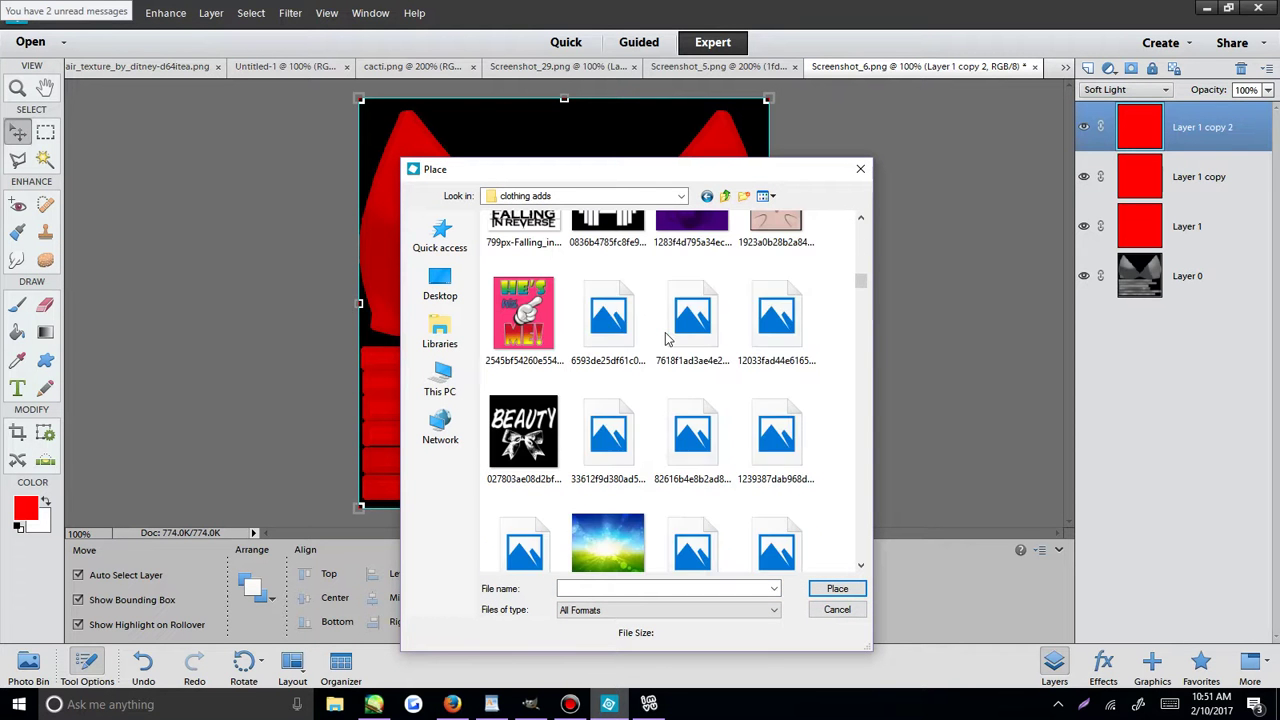
double_click(748, 305)
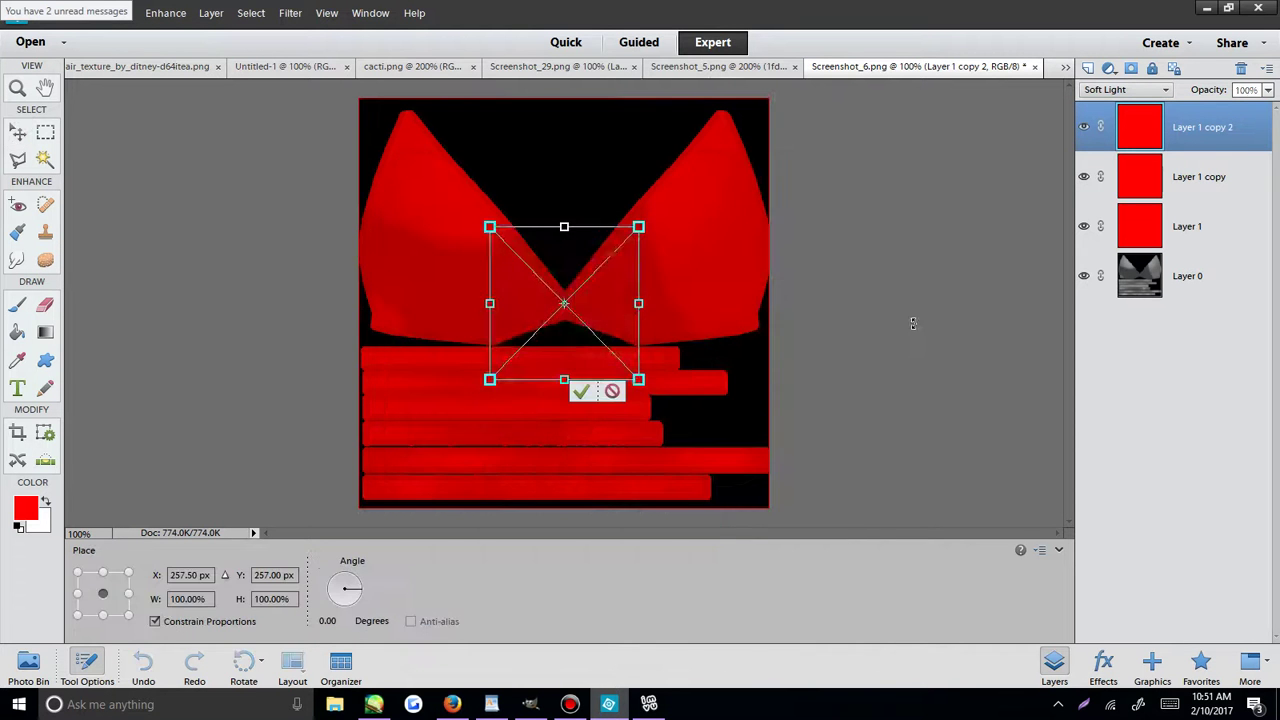
click(581, 392)
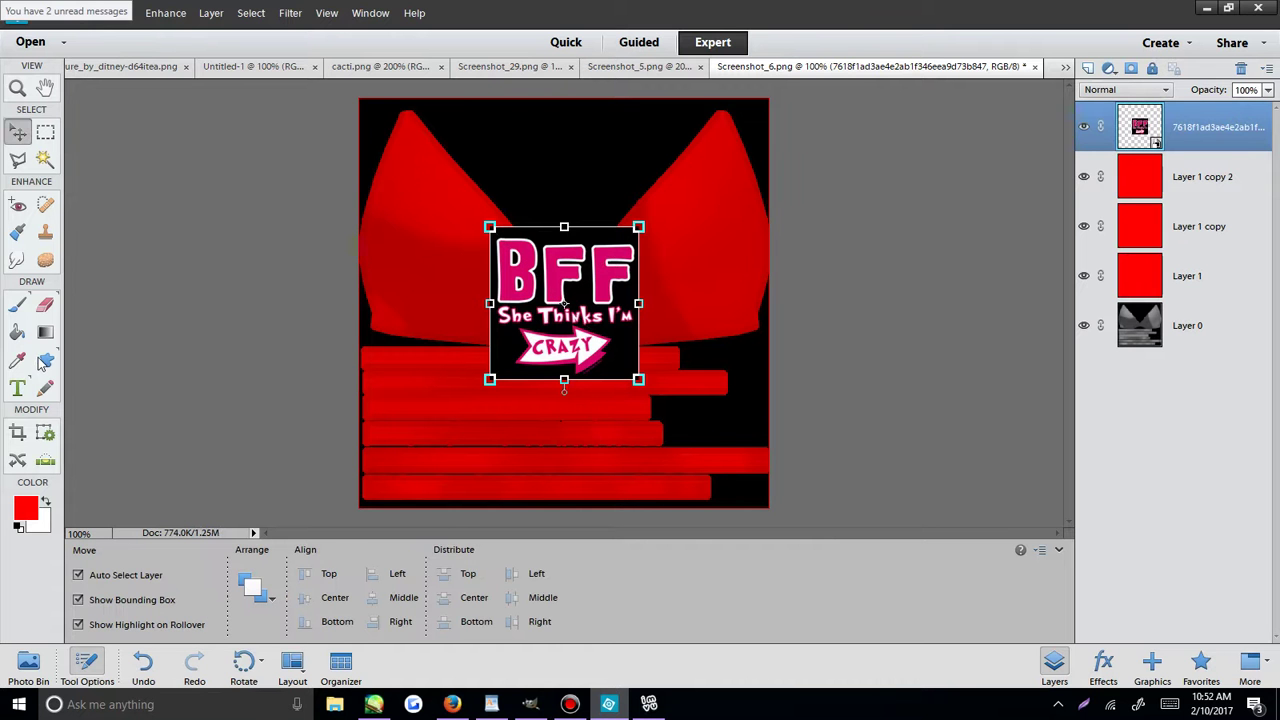
Try to erase the BFF image's black background with the Magic Eraser in Contiguous mode.
click(17, 333)
click(45, 305)
click(85, 600)
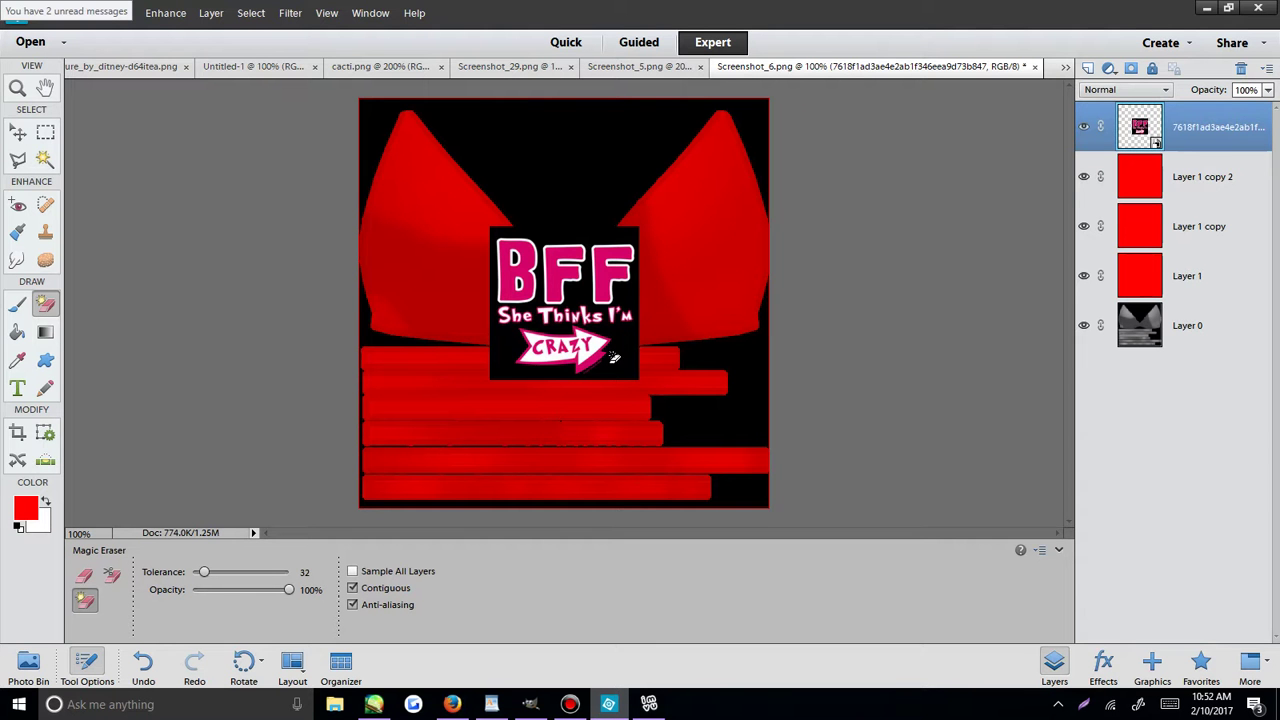
click(627, 345)
click(612, 272)
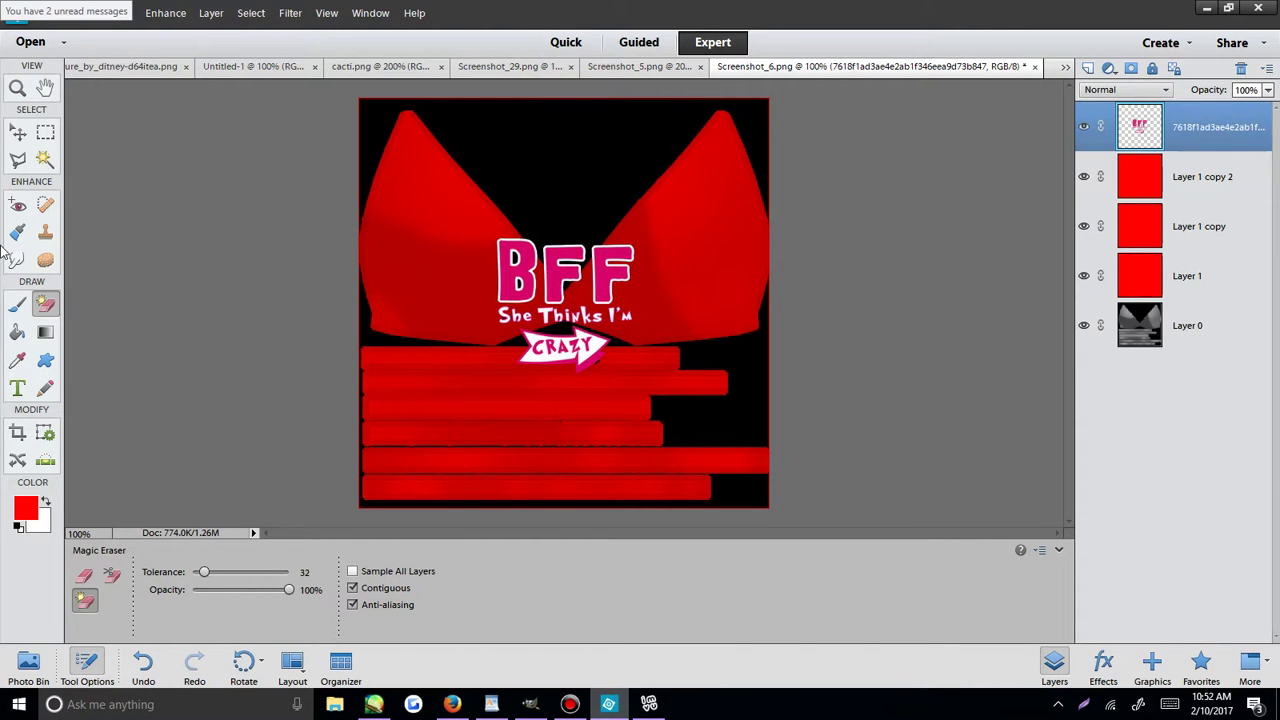
Try moving the BFF logo onto the left bra cup and shrinking it to fit.
click(17, 132)
drag(505, 296, 386, 250)
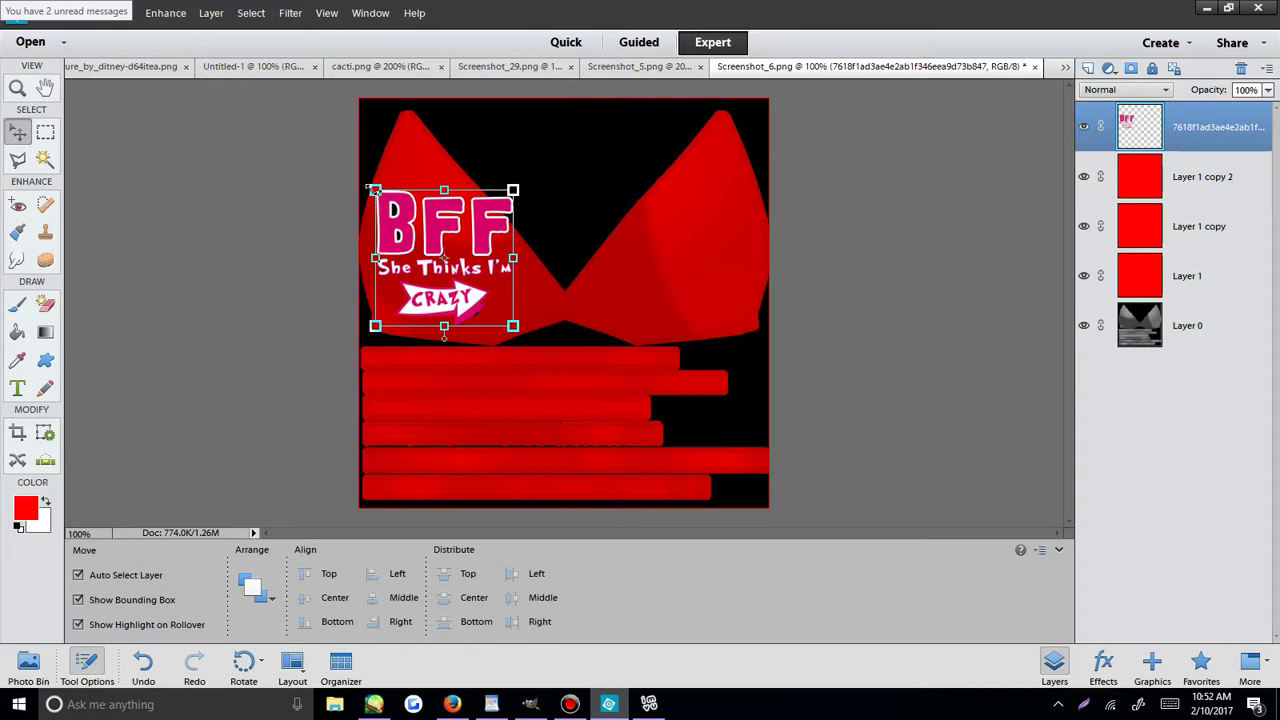
drag(373, 189, 398, 224)
drag(440, 270, 436, 271)
click(420, 338)
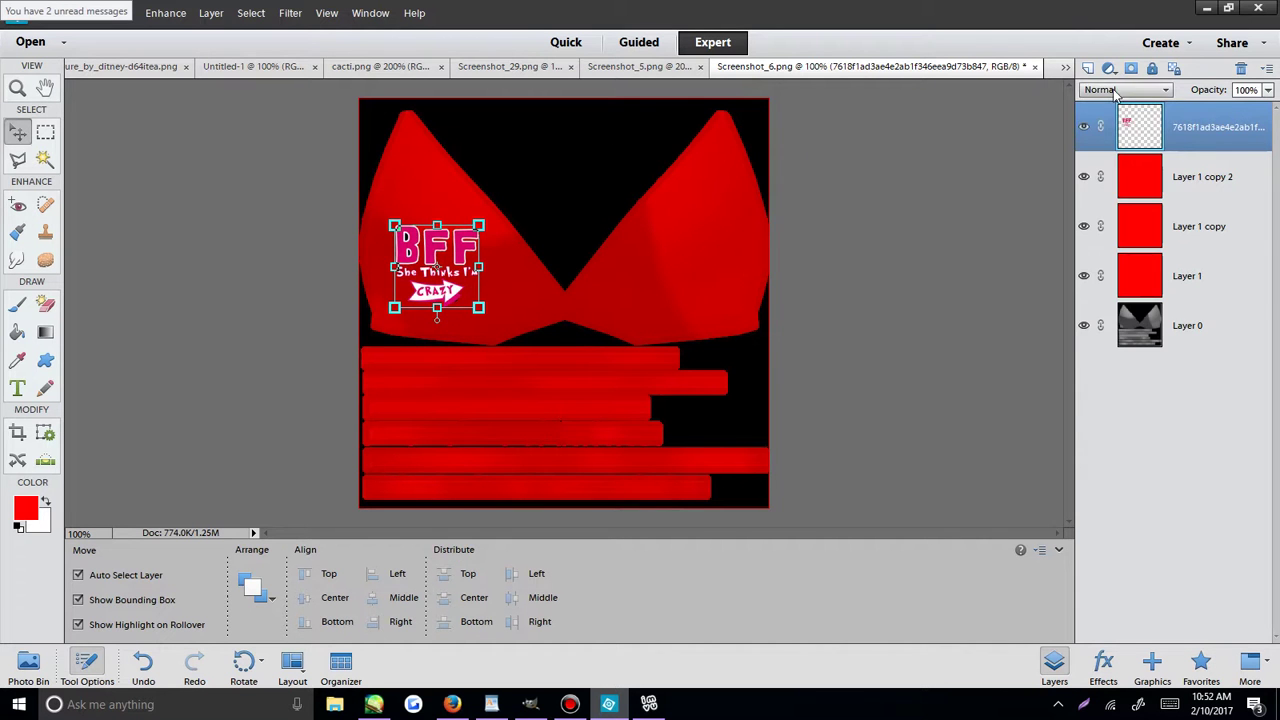
Try blending the BFF logo with the fabric using Color mode on its layer and Soft Light on a duplicate.
click(1125, 89)
click(1112, 459)
click(861, 258)
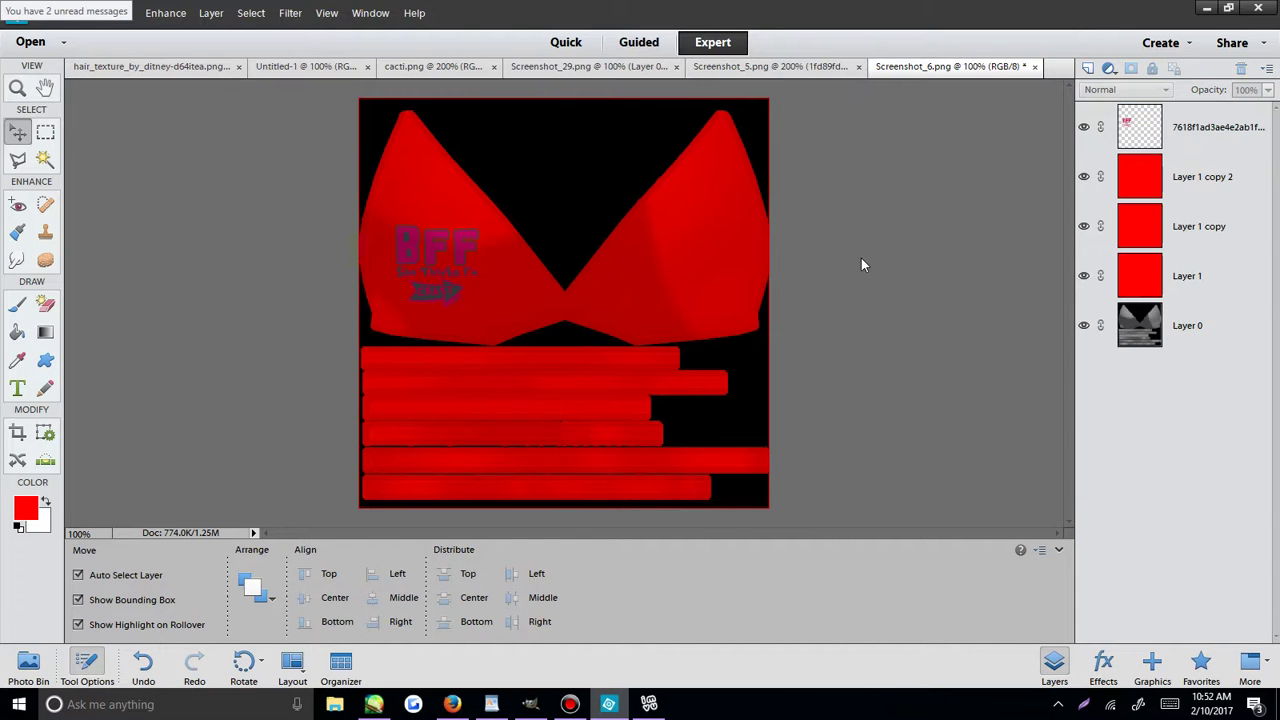
right_click(1242, 150)
click(1245, 184)
click(1125, 89)
click(1108, 310)
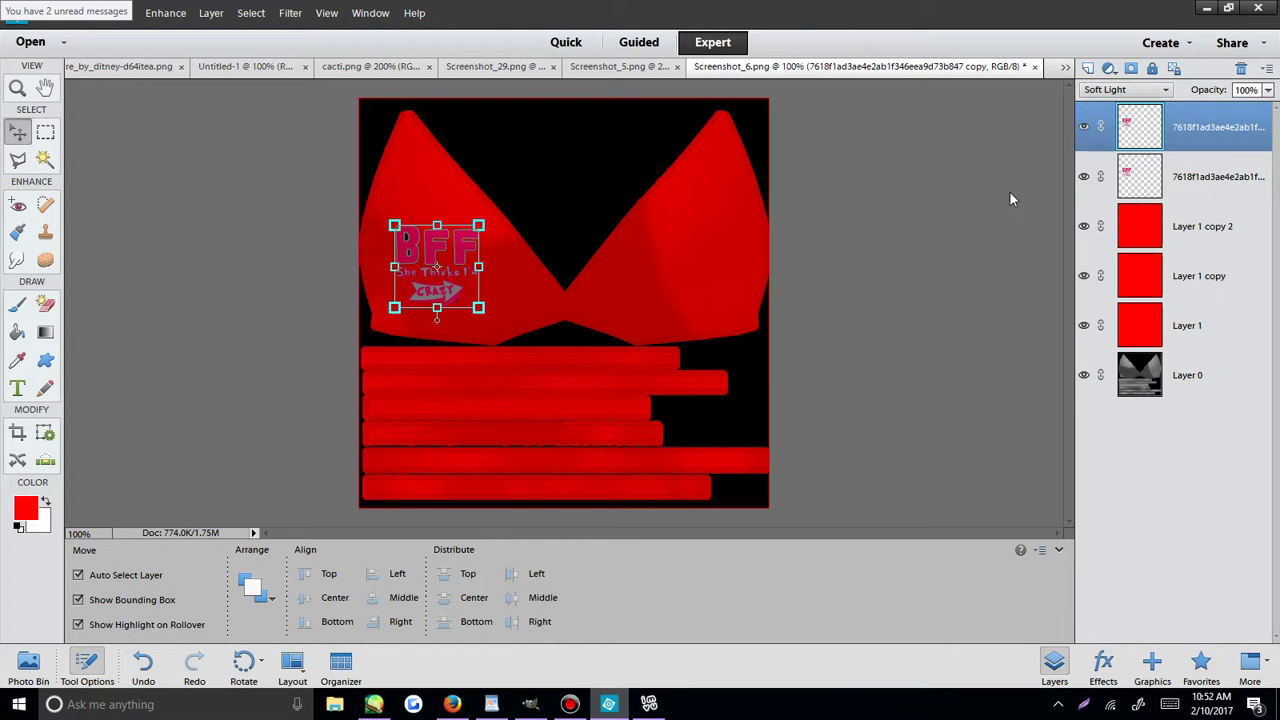
Undo the BFF logo's blending, duplication, resizing, move and background erasing.
key(ctrl+z)
key(ctrl+z)
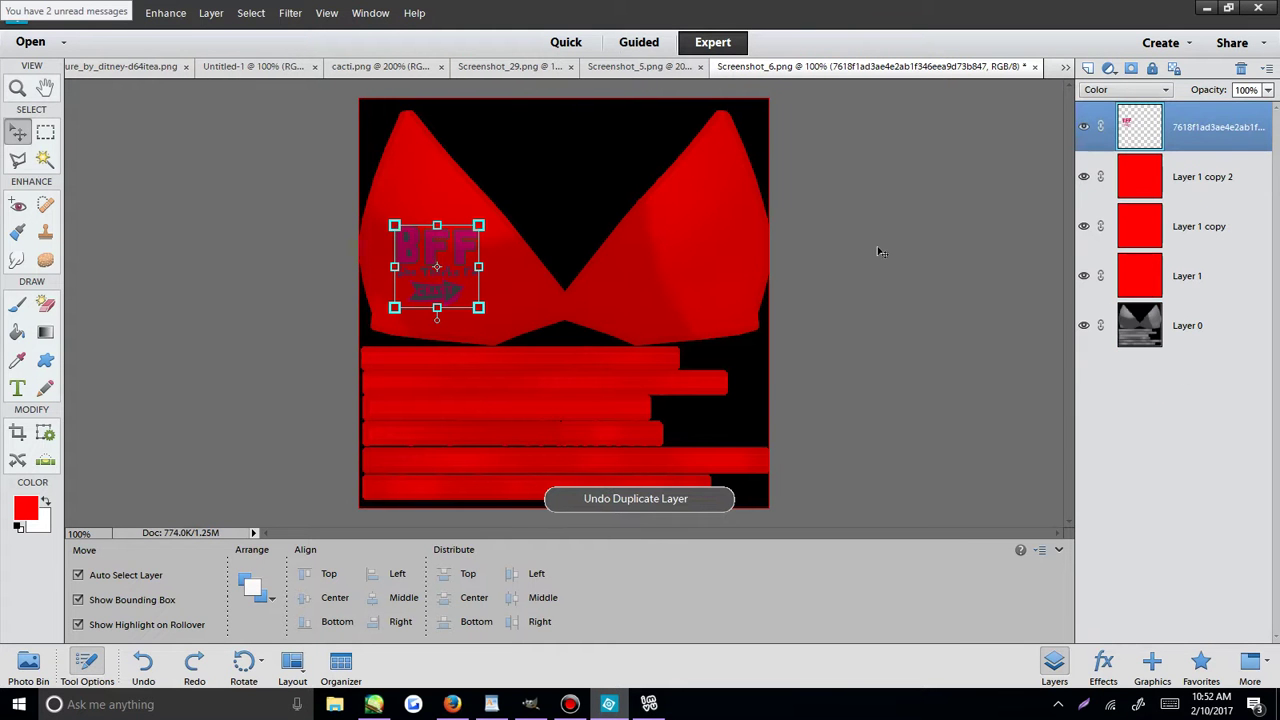
key(ctrl+z)
click(17, 88)
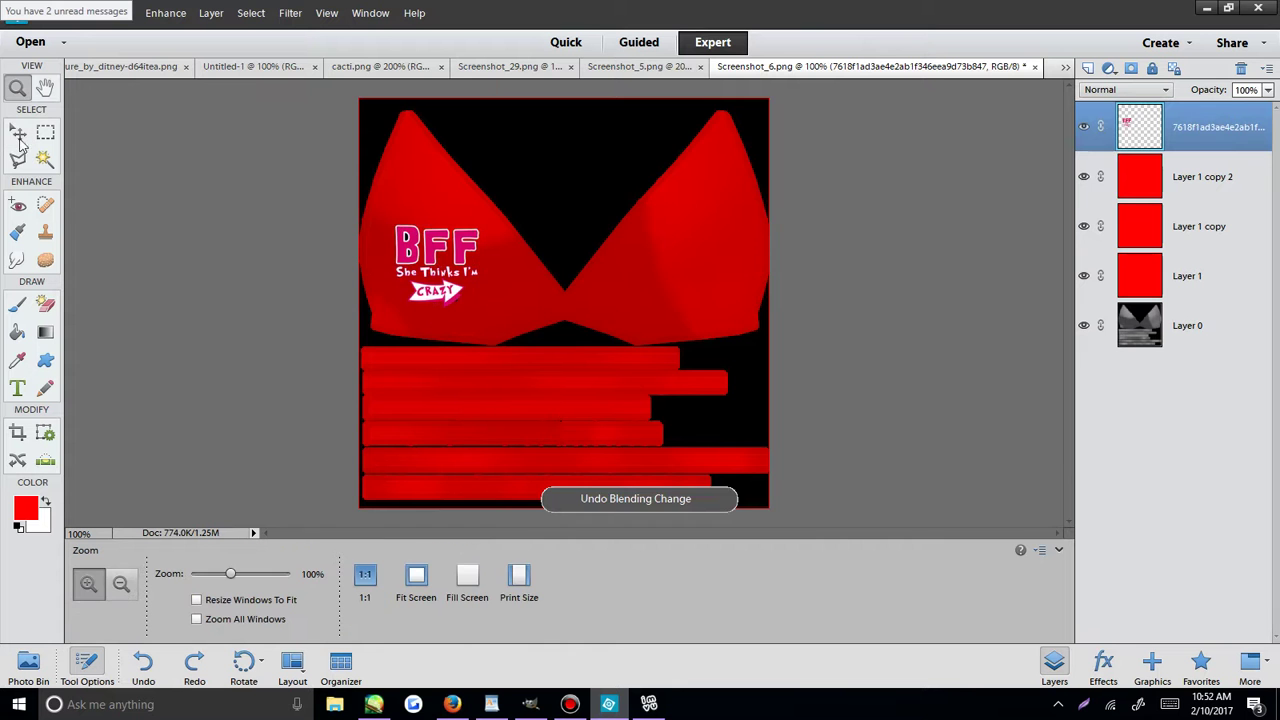
click(405, 238)
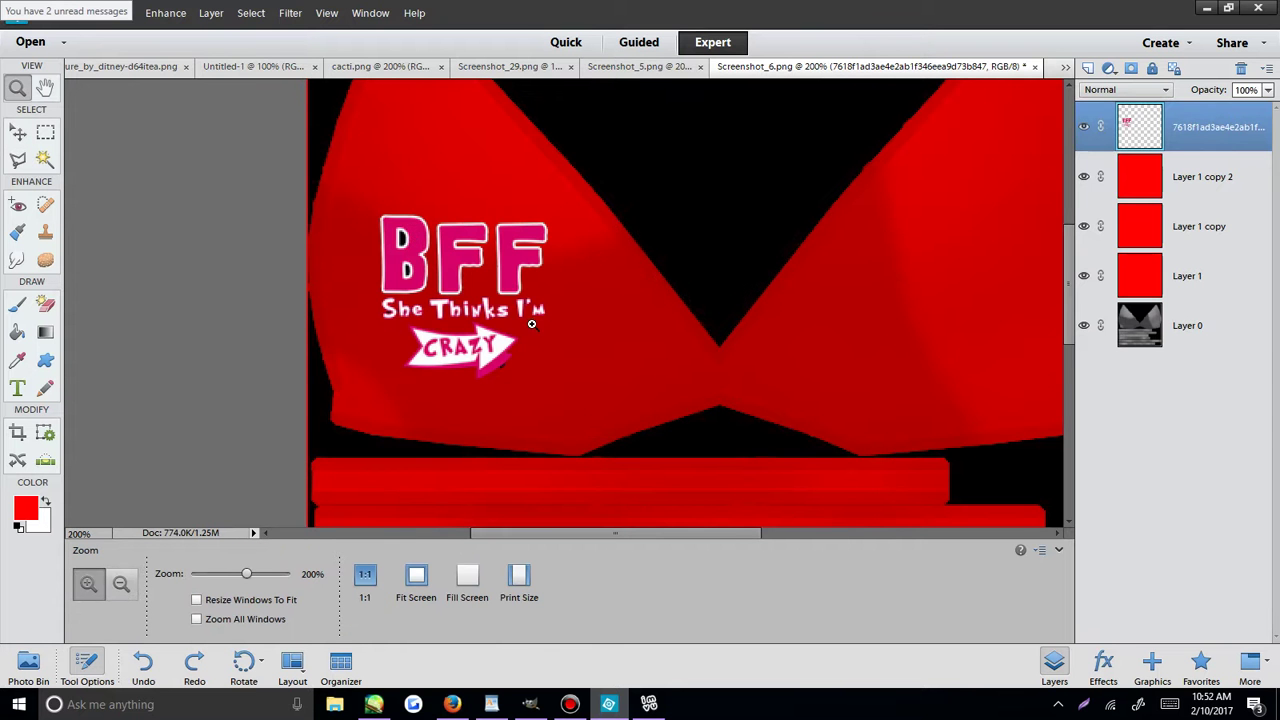
key(ctrl+z)
key(ctrl+z)
key(ctrl+z)
key(ctrl+z)
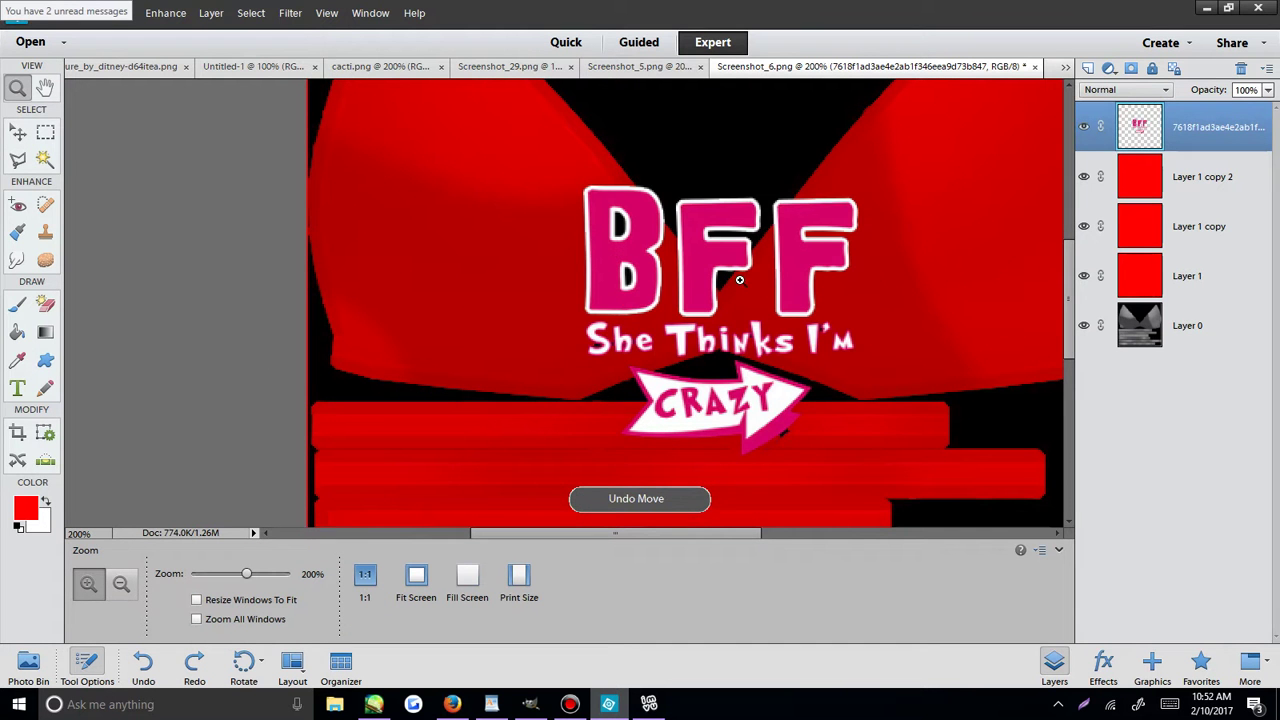
Turn off Contiguous for the Magic Eraser and erase all the black from the BFF image.
click(44, 305)
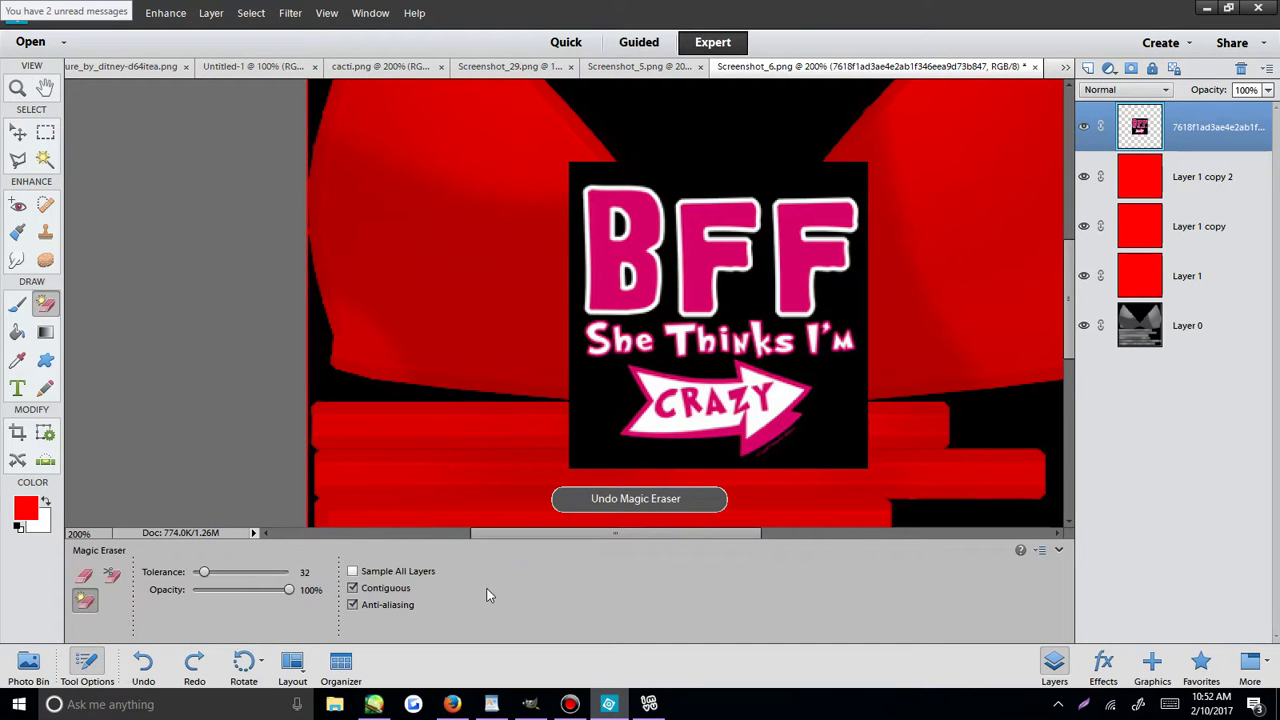
click(353, 590)
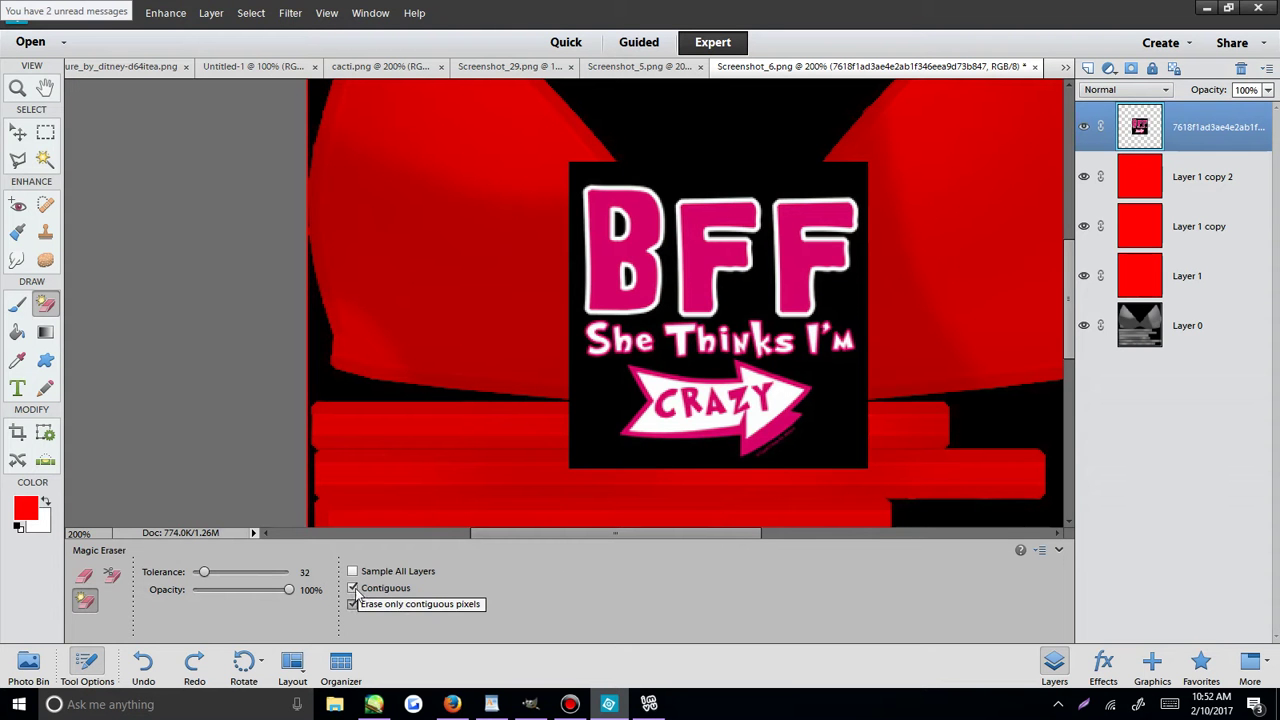
click(849, 438)
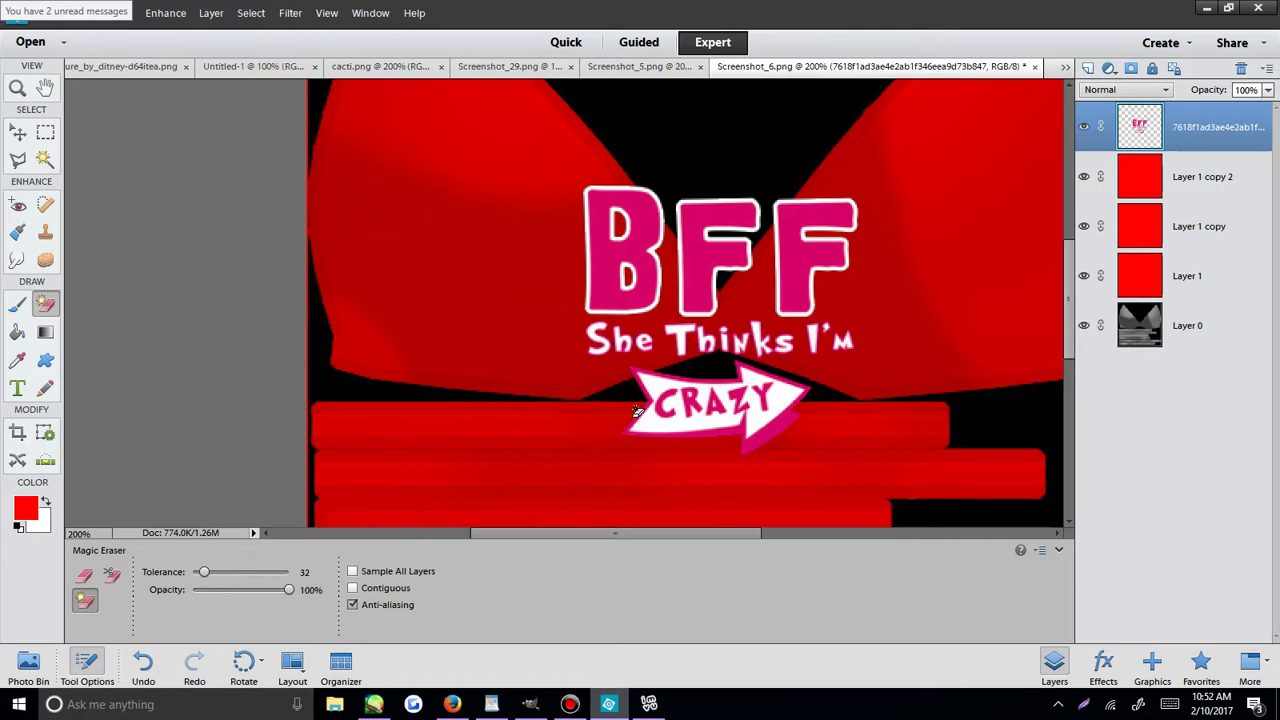
Scale the BFF logo to about 63% and position it on the left bra cup.
click(17, 132)
drag(631, 189, 471, 286)
scroll(422, 190, up, 2)
drag(568, 450, 473, 390)
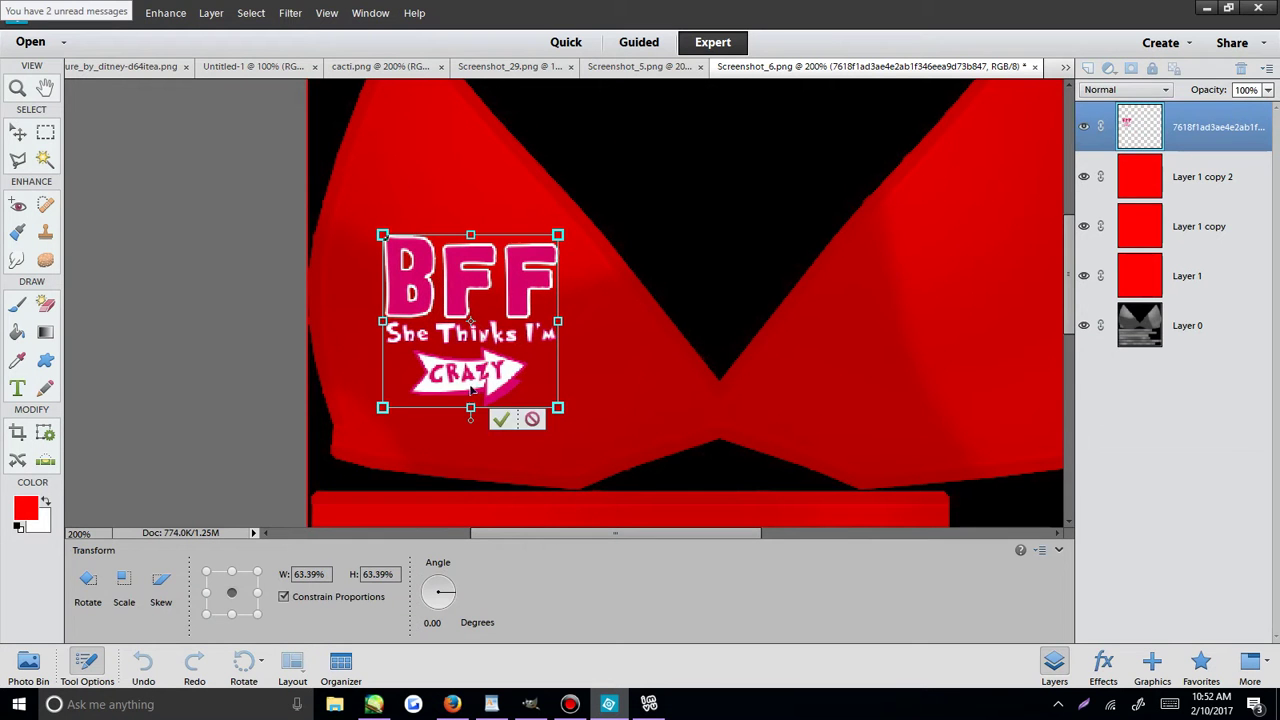
click(500, 419)
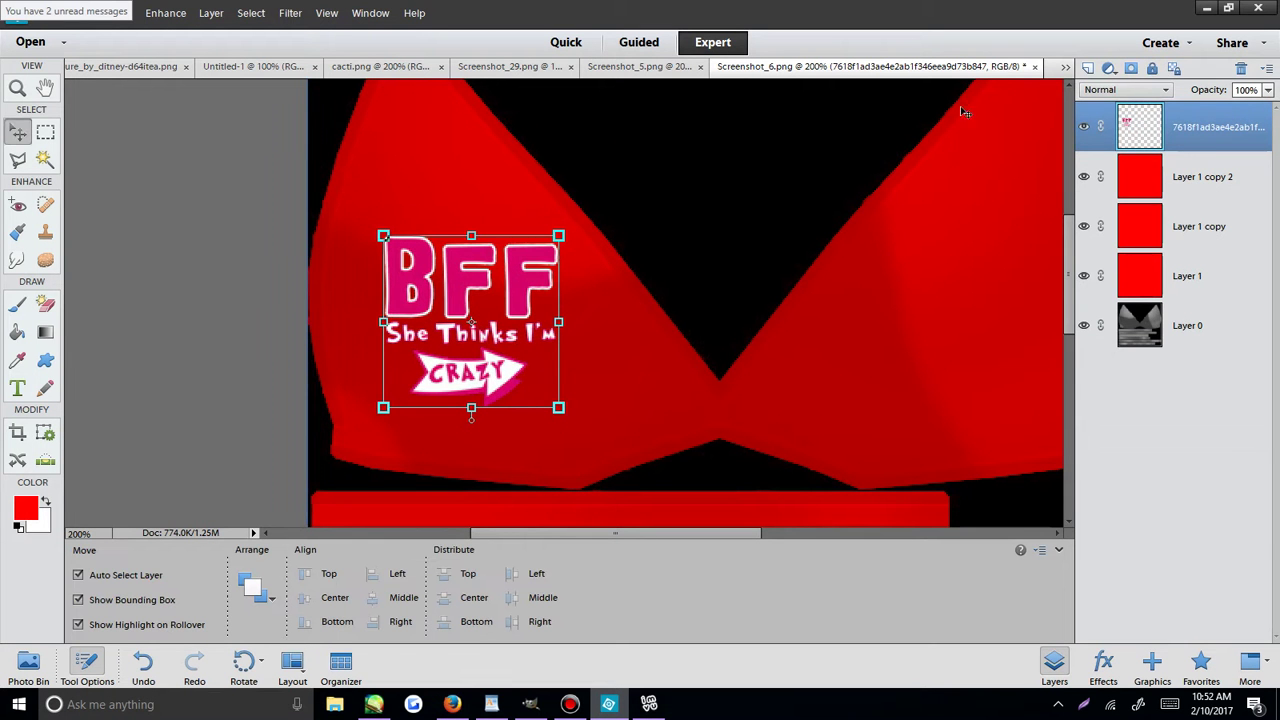
Try Soft Light on the BFF logo layer, settling on the Color blending mode.
click(1122, 90)
click(1150, 310)
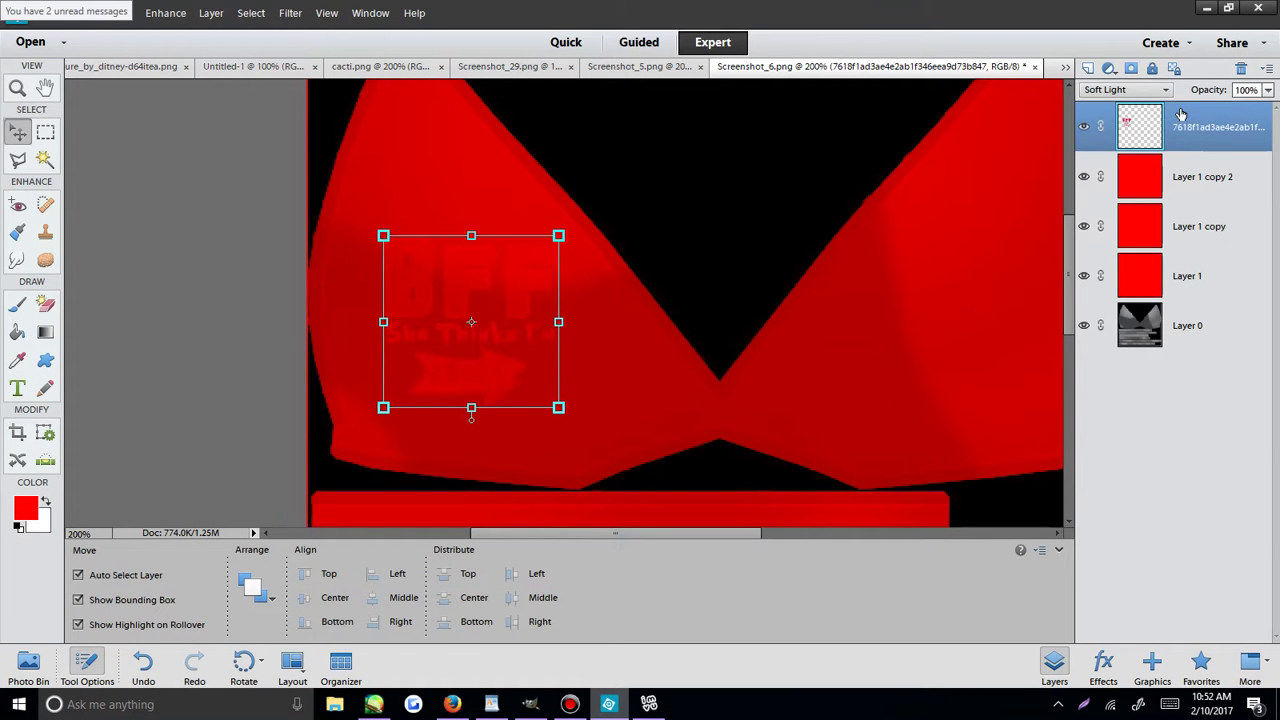
click(1150, 90)
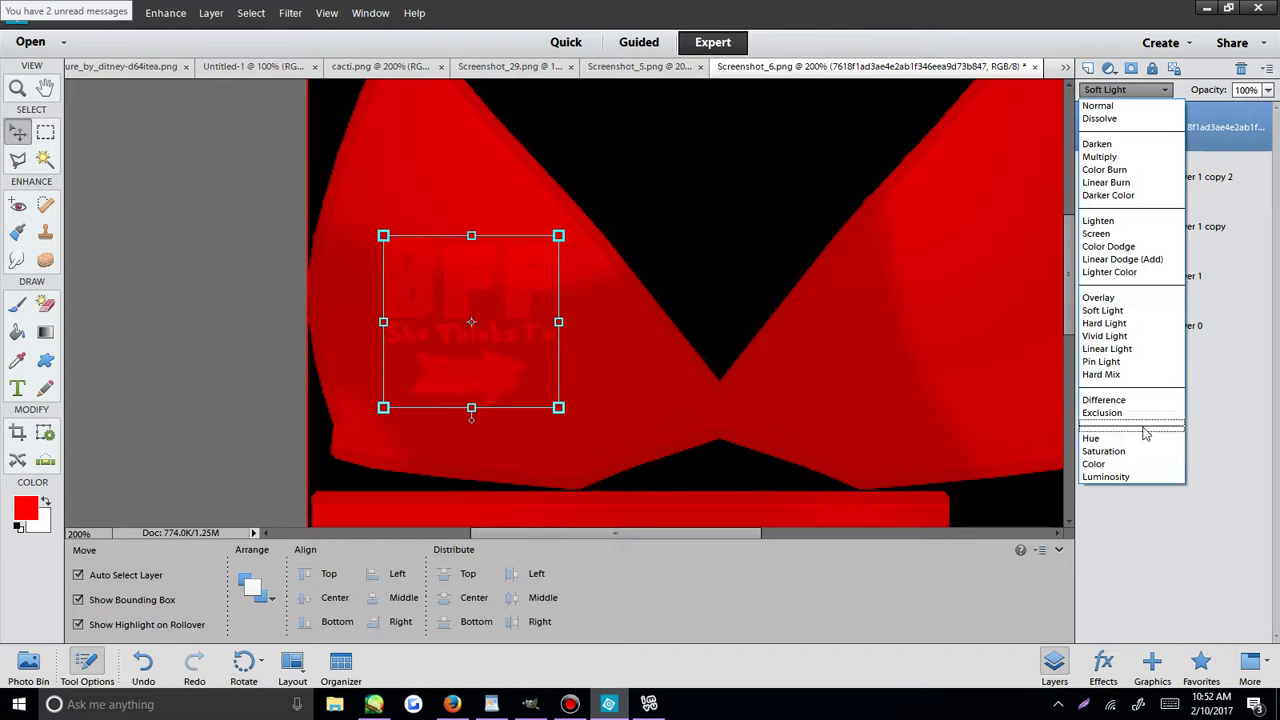
click(1100, 460)
Duplicate the BFF logo layer and set the copy's blending mode to Soft Light.
right_click(1200, 128)
click(1205, 178)
key(Return)
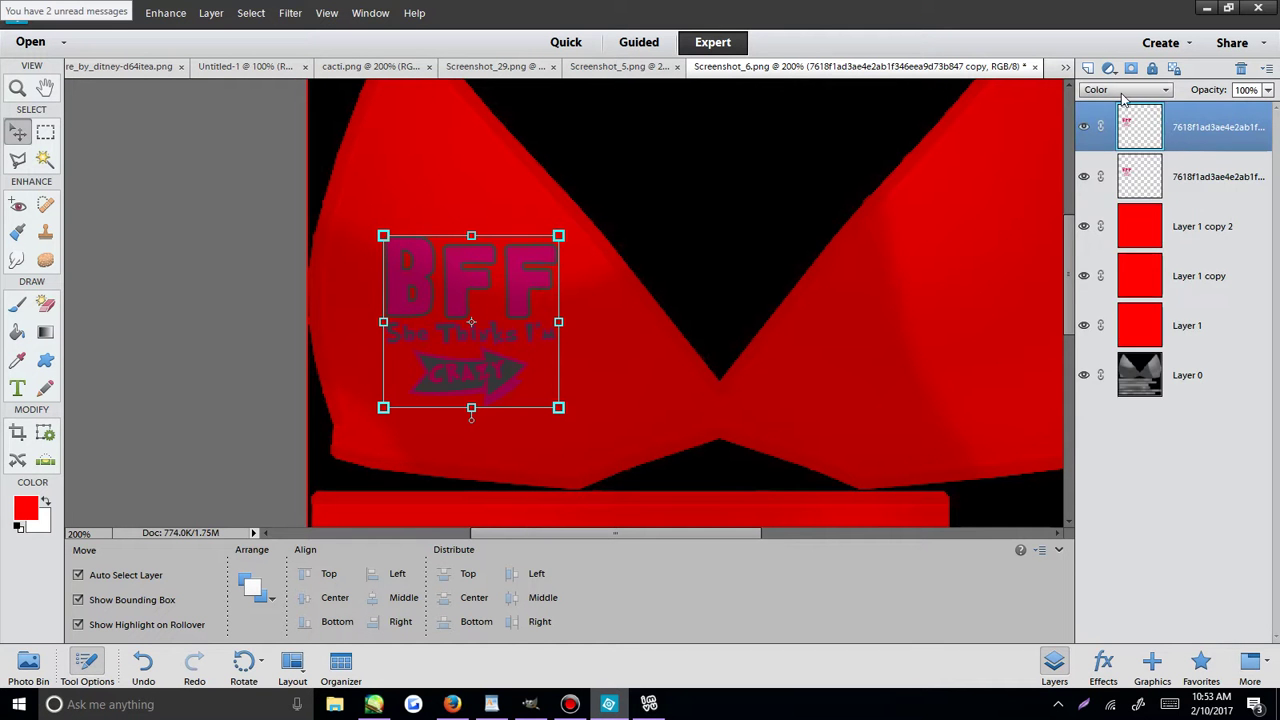
click(1125, 90)
click(1122, 313)
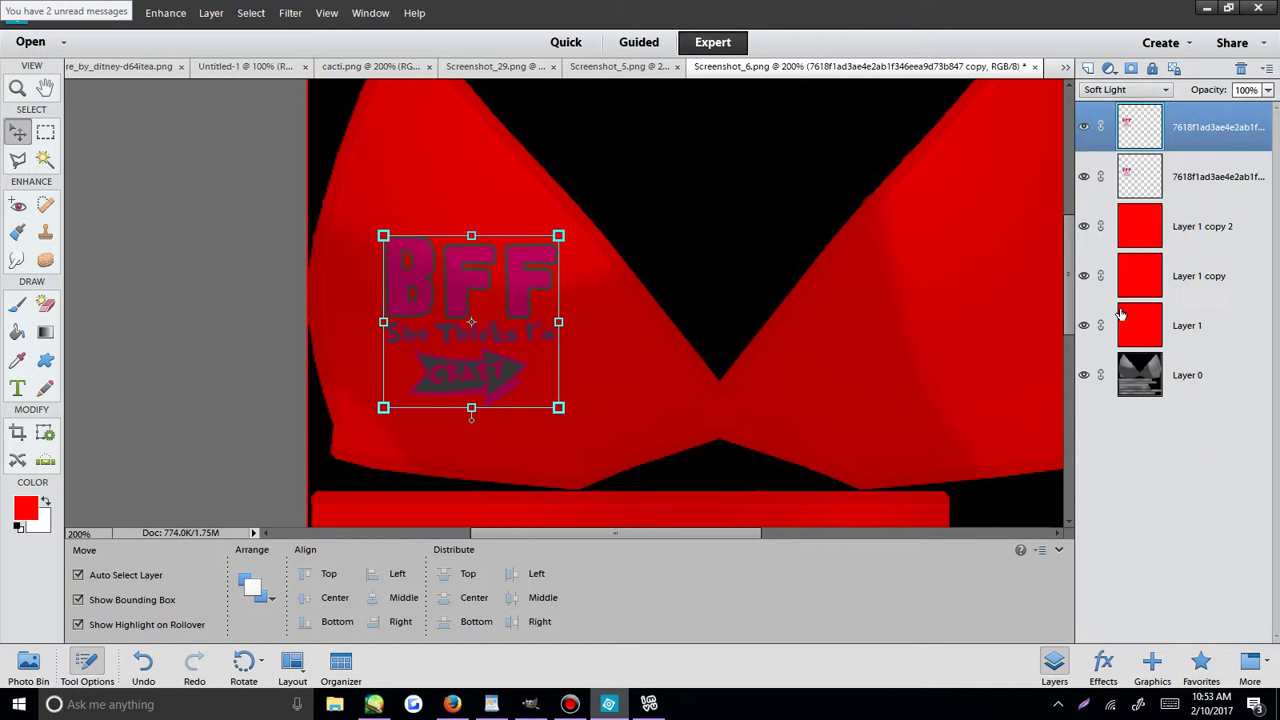
Duplicate the Soft Light copy of the BFF logo to strengthen the lettering on the fabric.
right_click(1122, 148)
click(1170, 207)
key(Return)
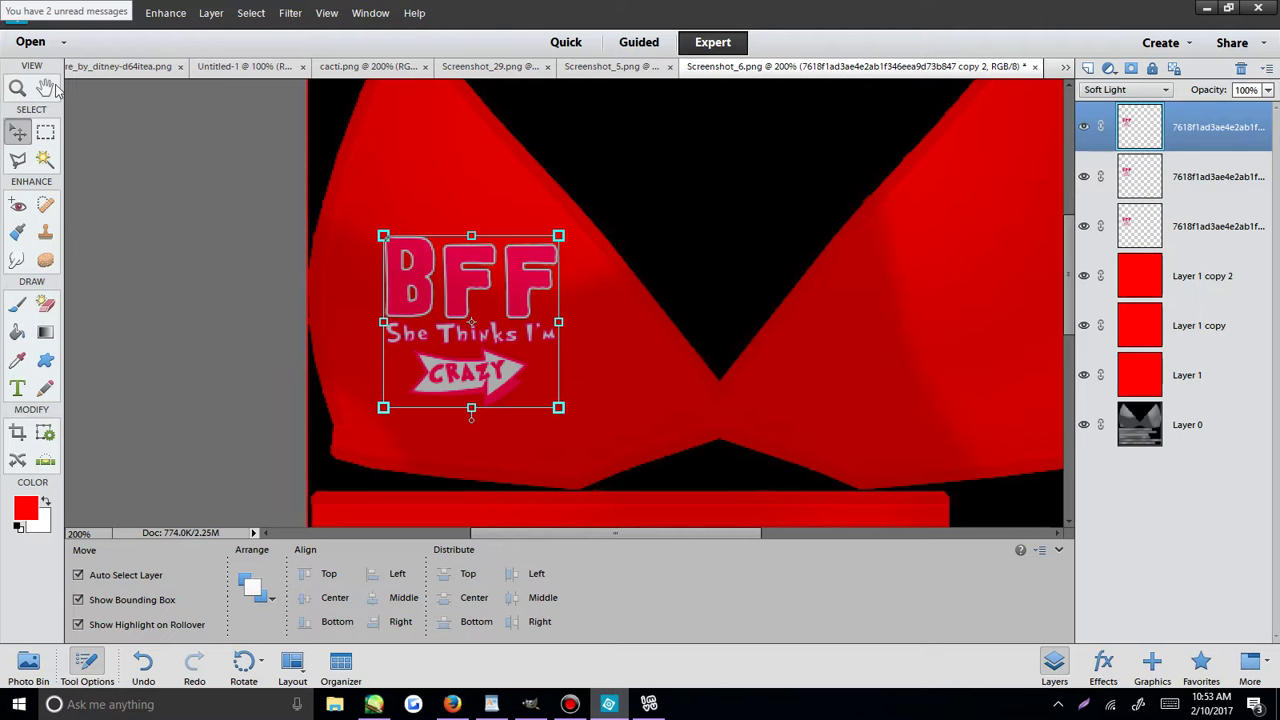
Save a PNG copy of the bra texture to the Desktop under the name Screenshot_6.
click(26, 8)
click(86, 164)
click(432, 288)
click(655, 480)
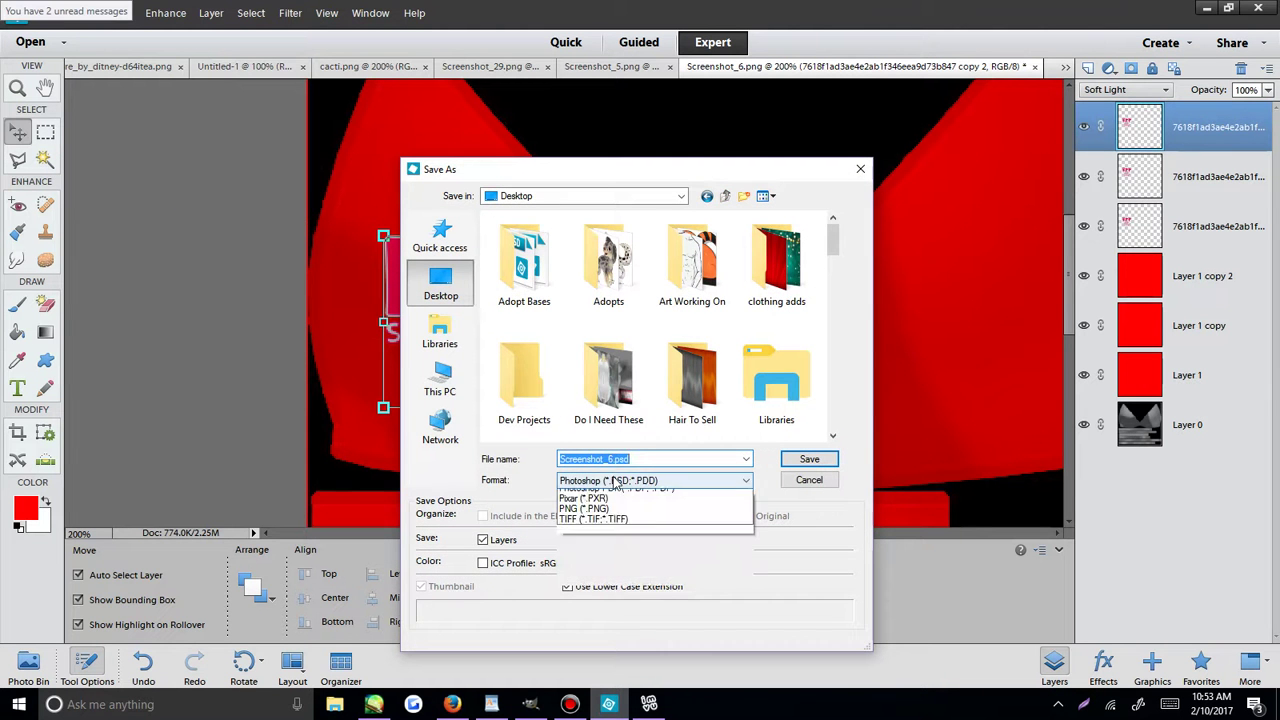
click(672, 562)
key(Return)
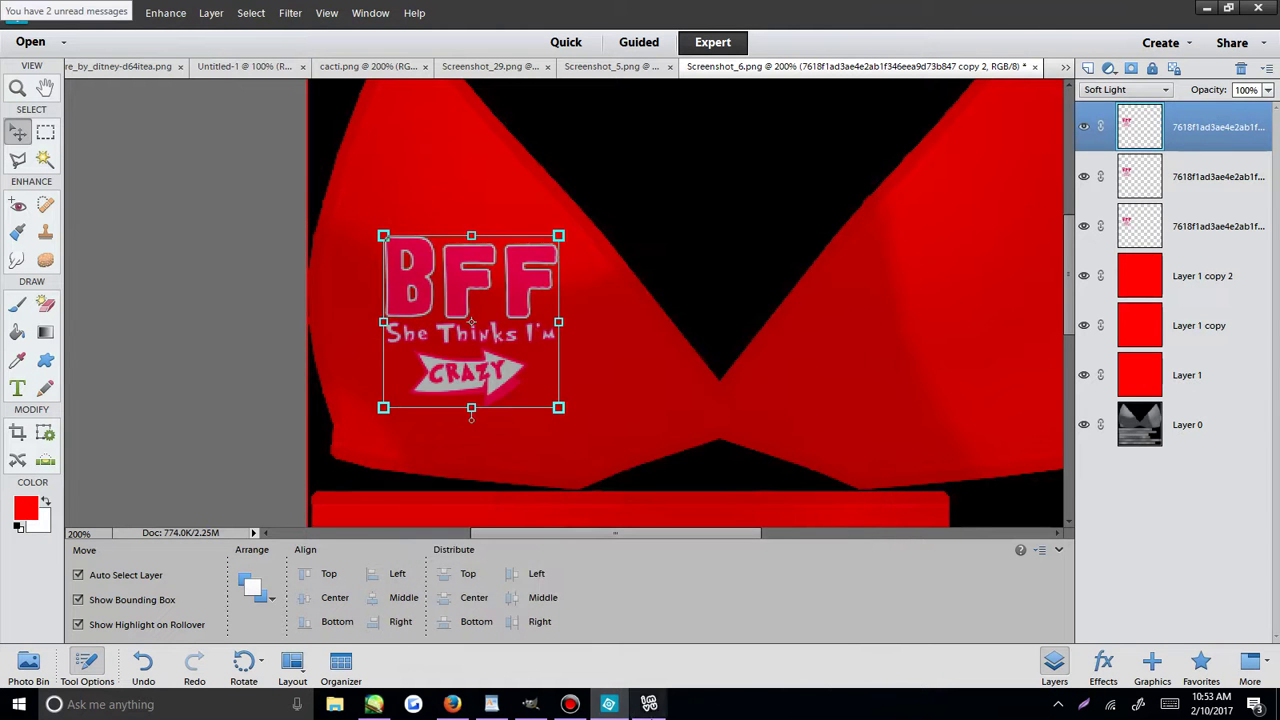
Switch to the IMVU editor and load the saved Screenshot_6 image as material 03's texture.
click(648, 704)
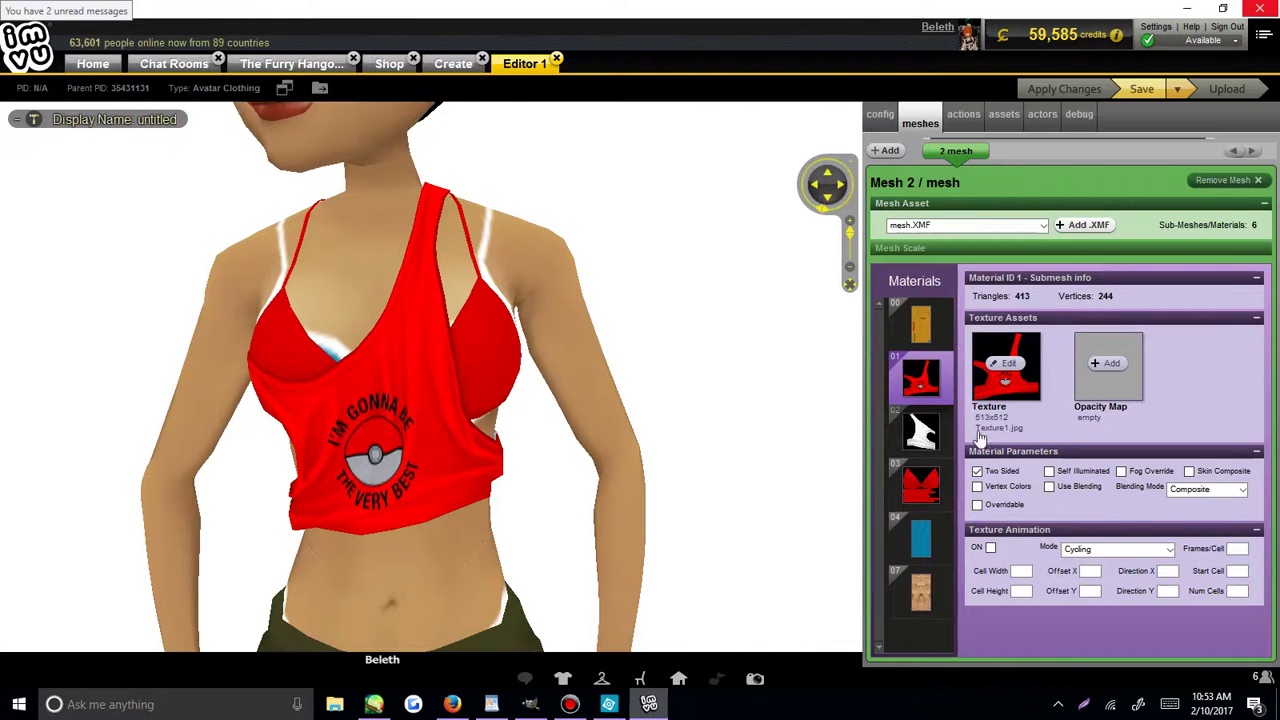
click(920, 485)
click(1005, 363)
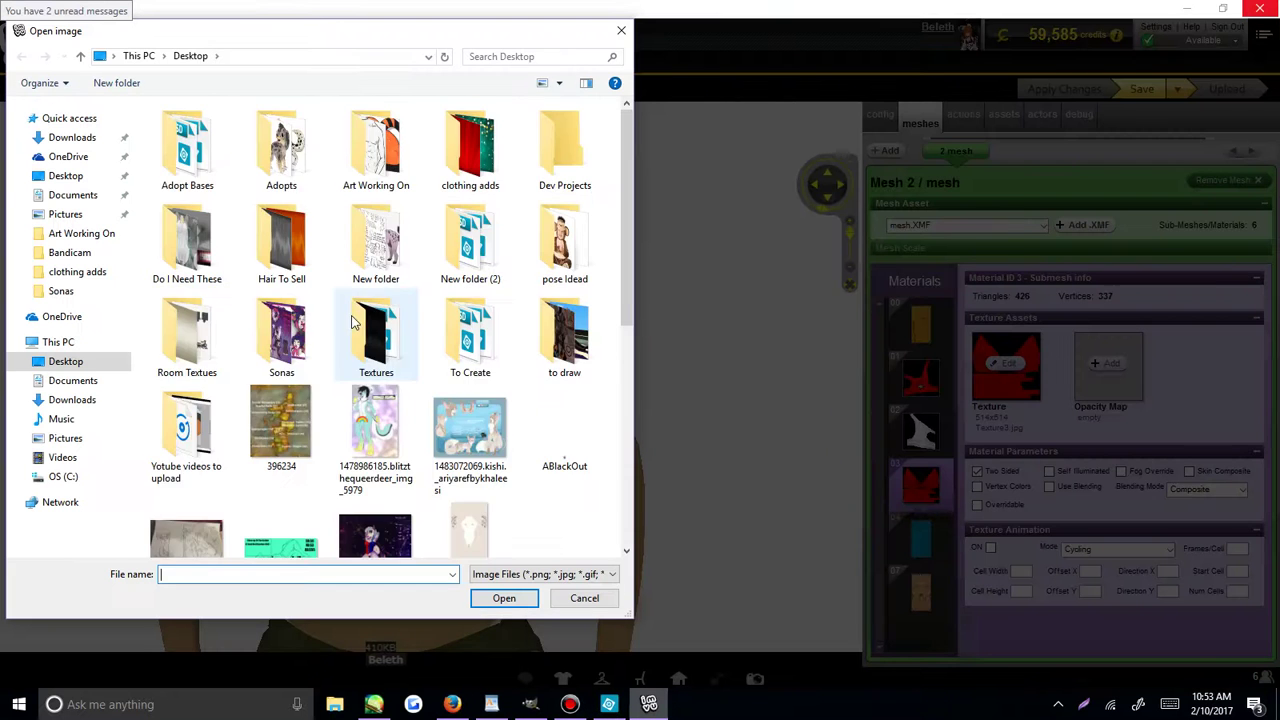
scroll(352, 320, down, 5)
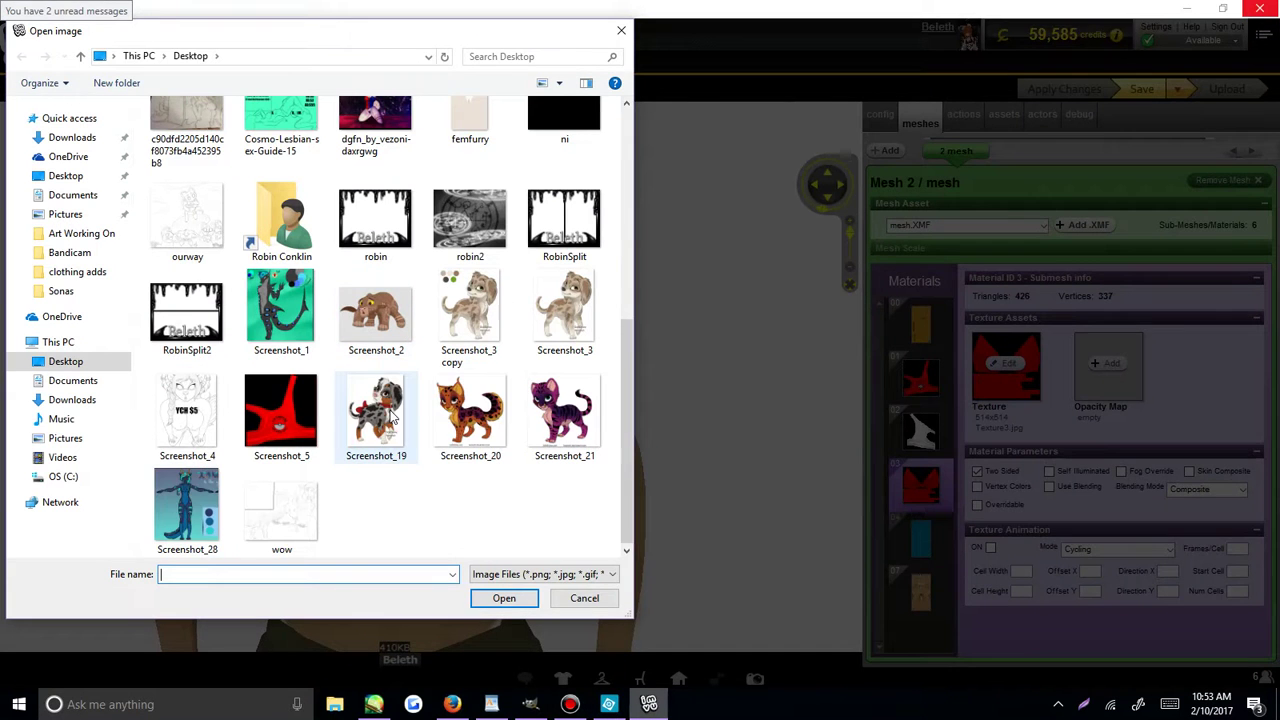
double_click(390, 418)
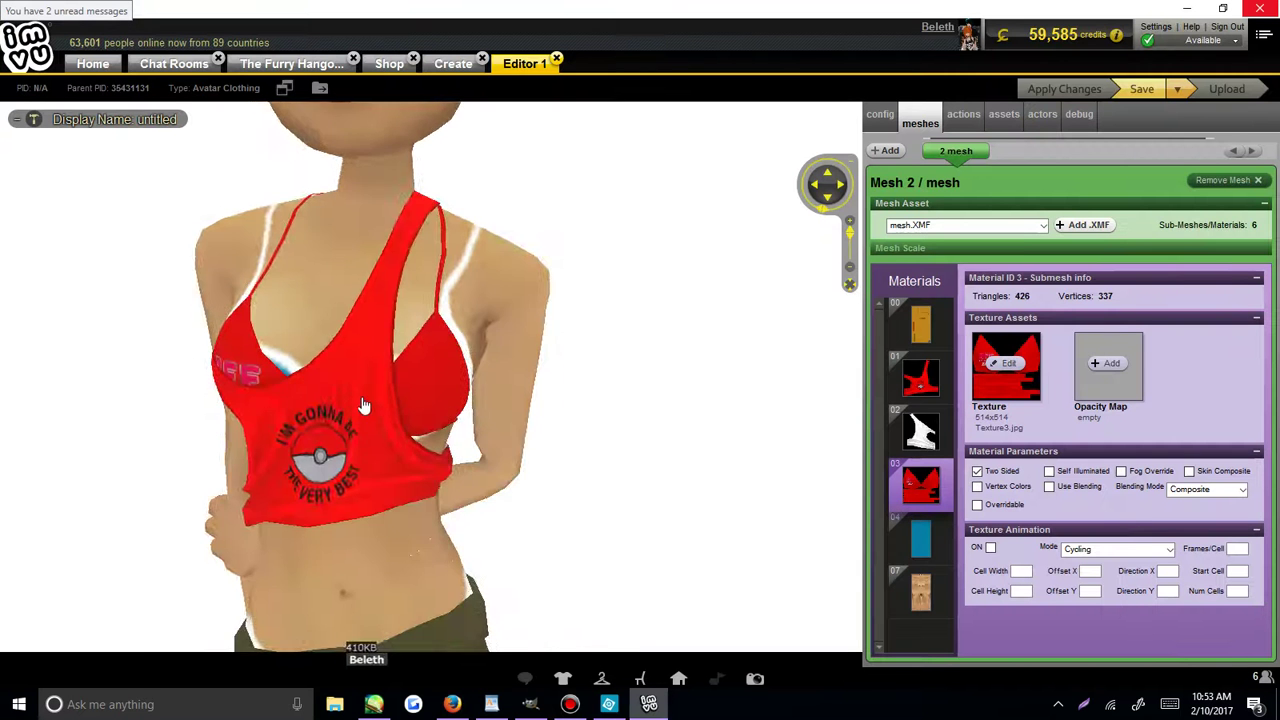
Switch back to Photoshop Elements and undo the duplicated BFF logo layers, leaving only the original logo layer in Color mode.
drag(363, 408, 378, 370)
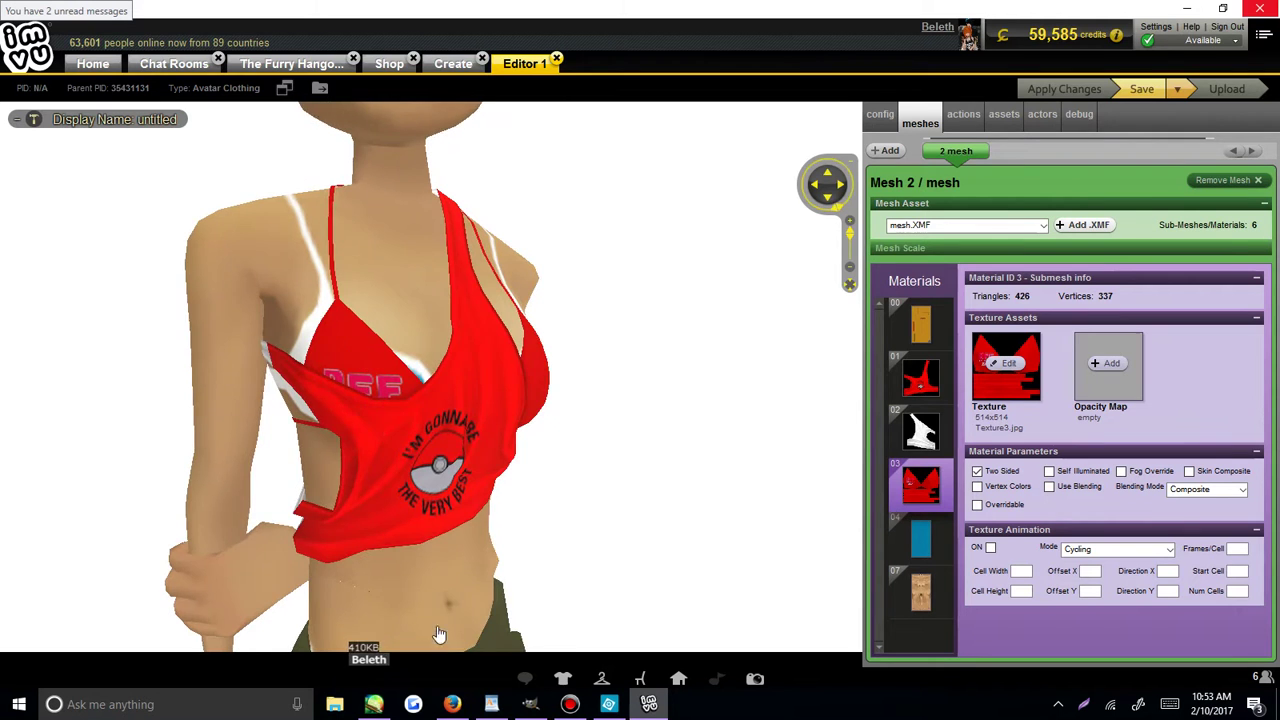
click(452, 704)
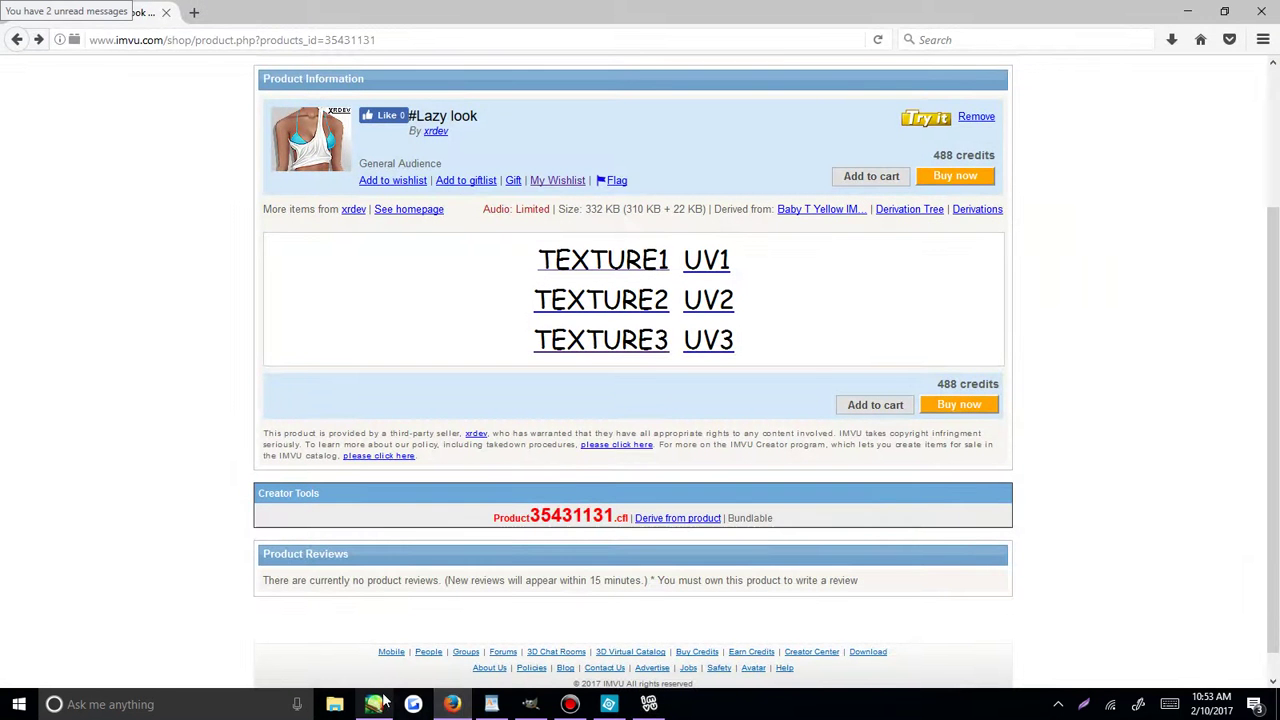
click(608, 704)
click(610, 706)
click(610, 706)
key(ctrl+z)
key(ctrl+z)
key(ctrl+z)
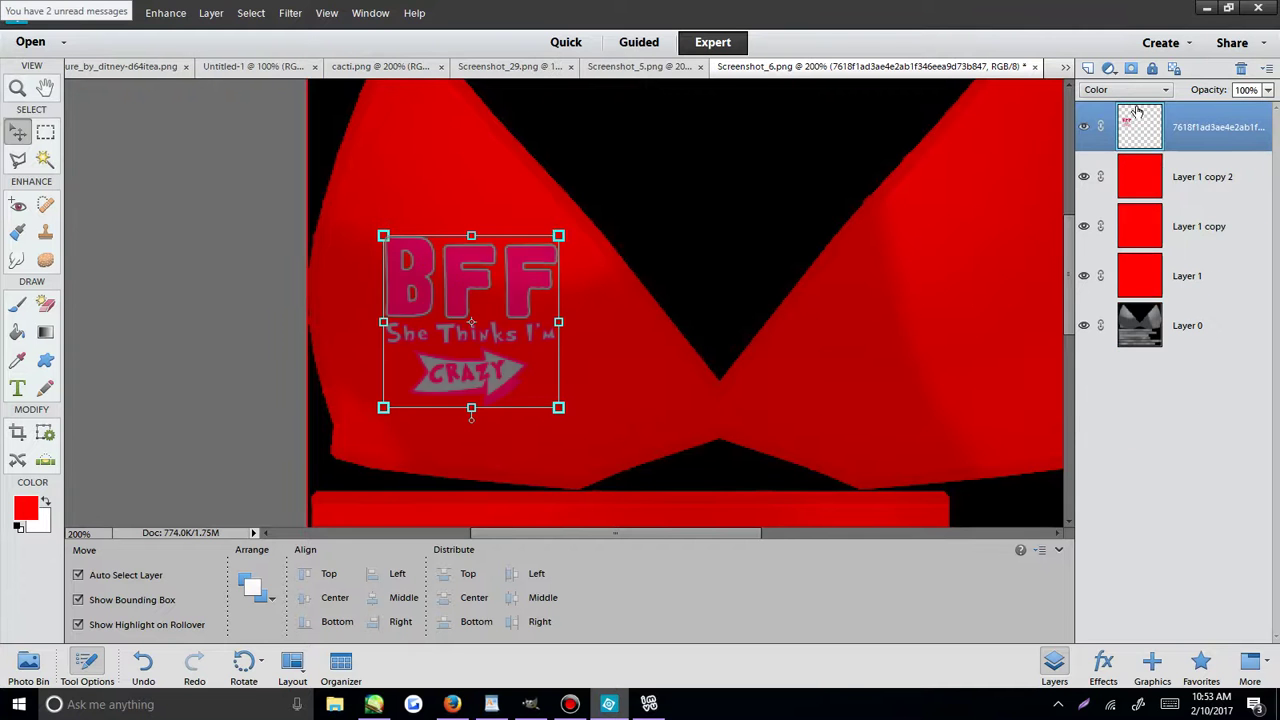
Shrink the BFF logo to about 62%, rotate it clockwise and place it high on the left bra cup along its inner edge.
drag(507, 368, 485, 287)
drag(538, 332, 463, 270)
mouse_move(650, 705)
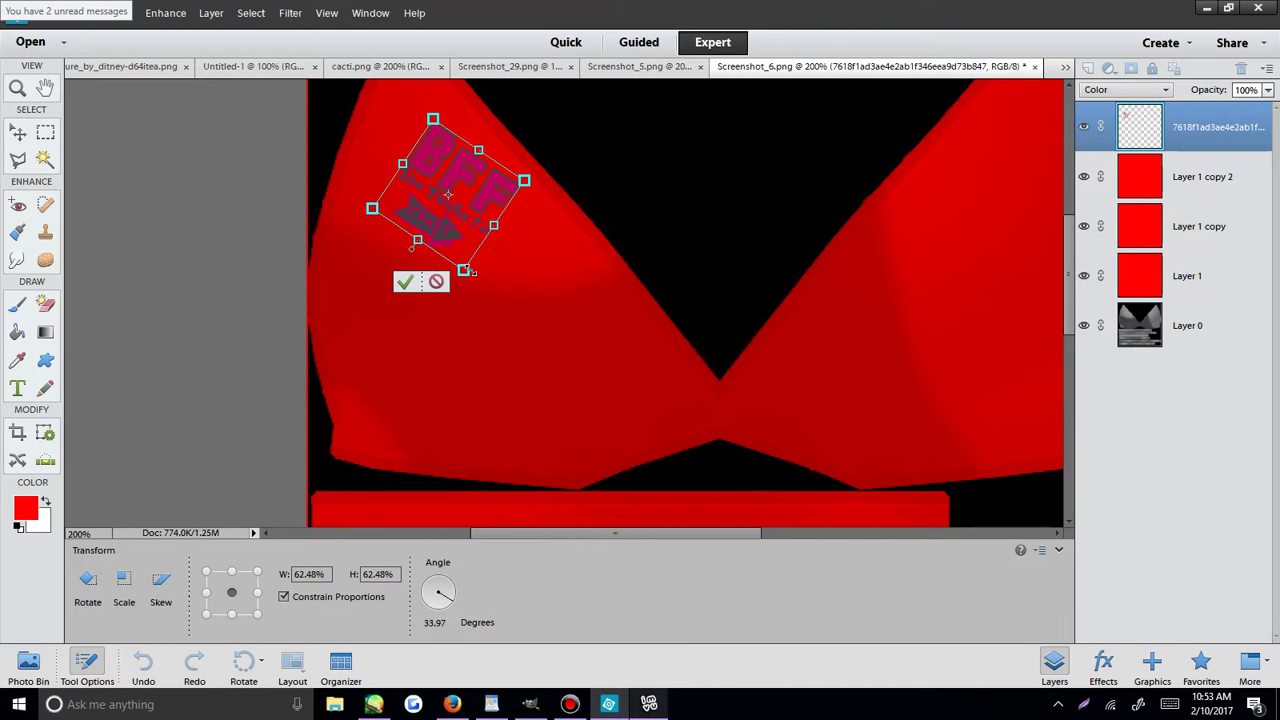
drag(469, 280, 441, 295)
drag(487, 212, 497, 209)
click(468, 281)
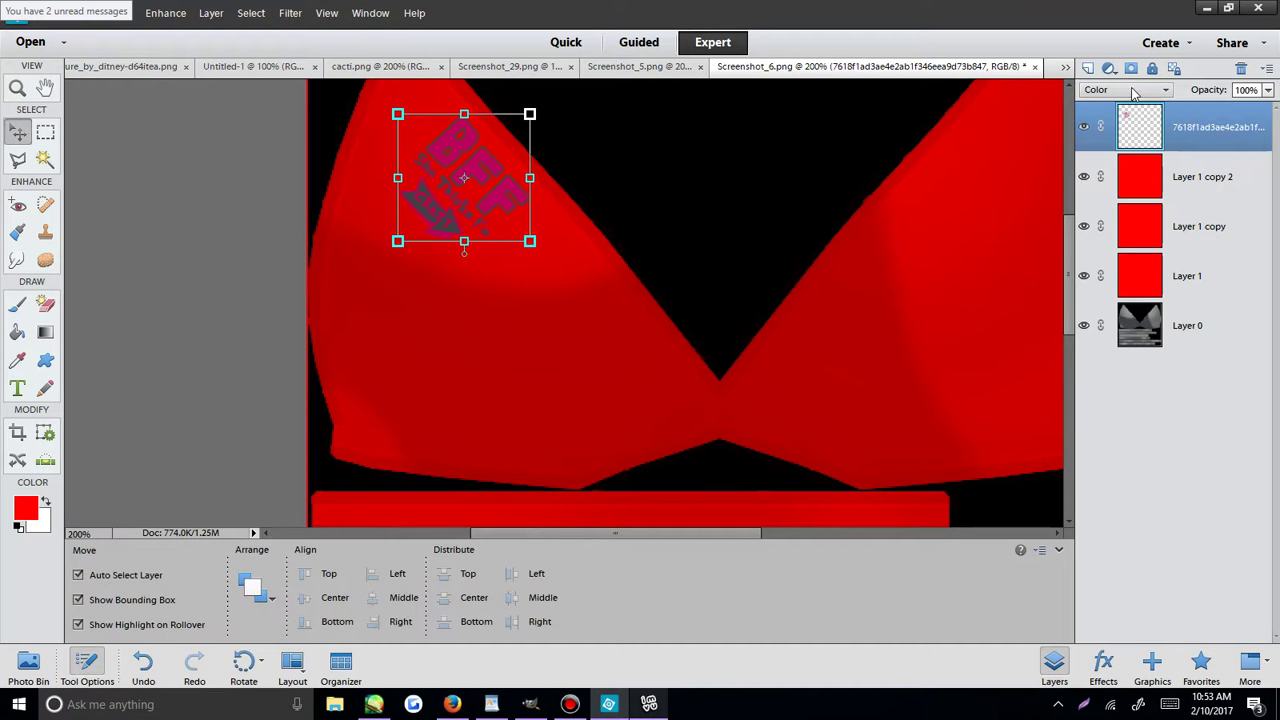
Duplicate the rotated BFF logo layer and set the copy's blending mode to Soft Light.
right_click(1135, 124)
click(1185, 172)
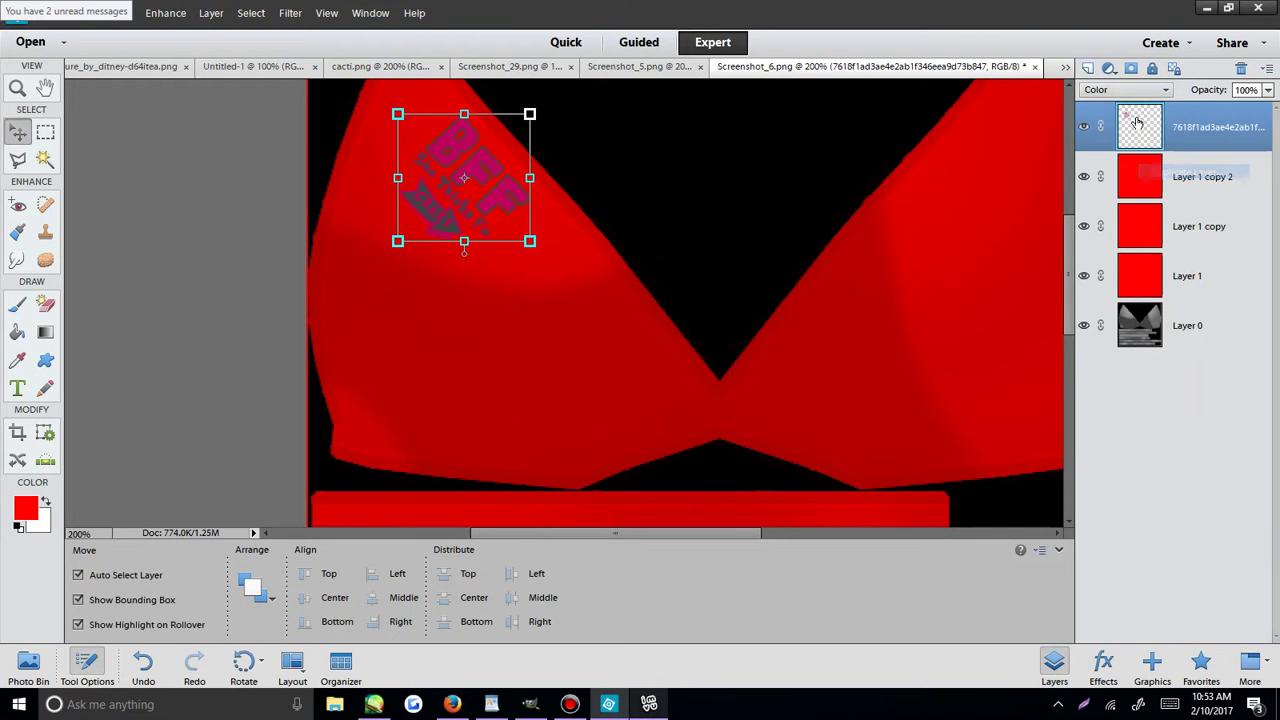
key(Return)
click(1125, 89)
click(1128, 310)
Duplicate the rotated logo's Soft Light copy to strengthen its lettering.
right_click(1180, 136)
click(1200, 170)
key(Return)
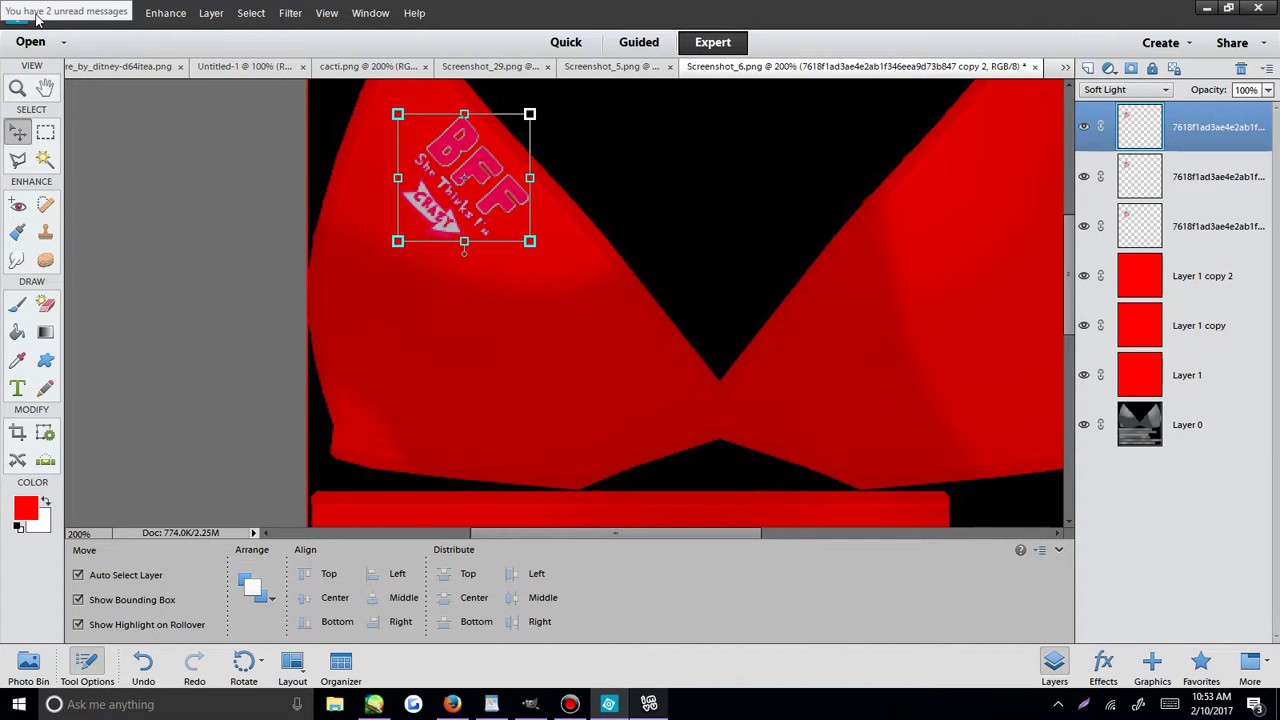
Save the revised bra texture to the Desktop as a PNG named Screenshot_6.
click(30, 13)
click(70, 162)
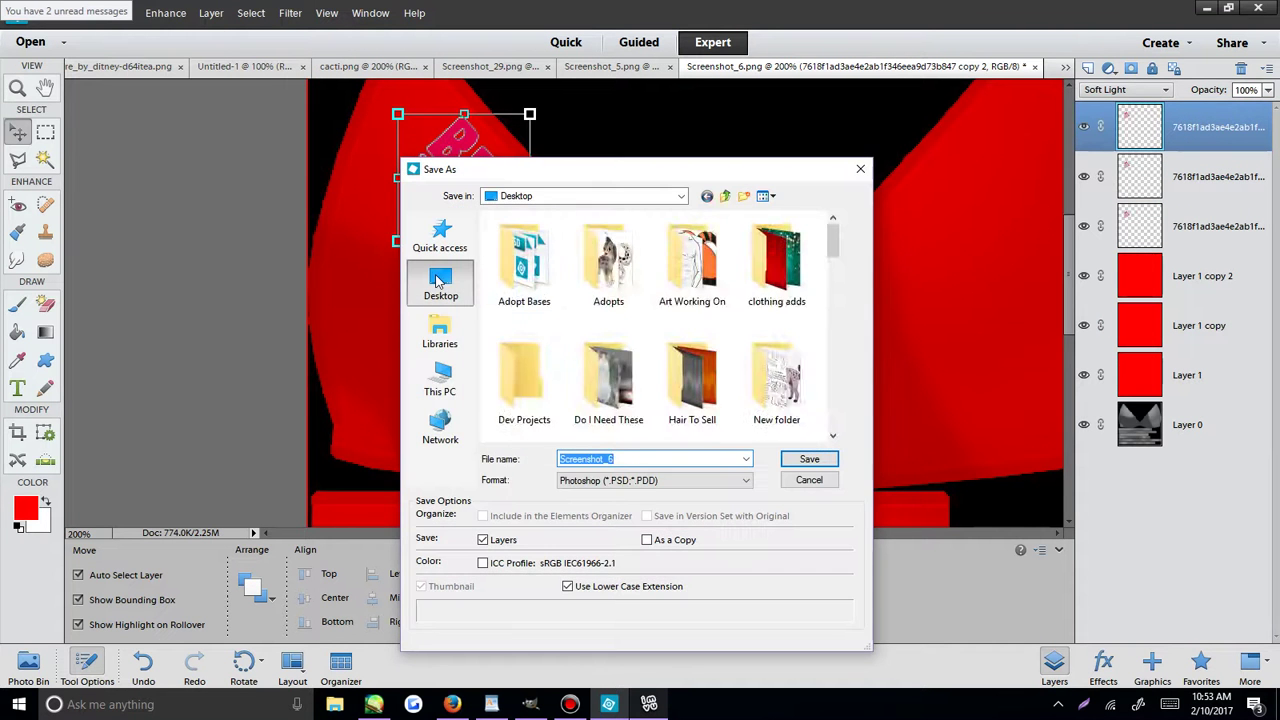
click(650, 480)
click(641, 568)
click(809, 459)
Switch to the IMVU editor, reload Screenshot_6 as material 03's texture, apply the changes and check the logo on the avatar.
click(649, 704)
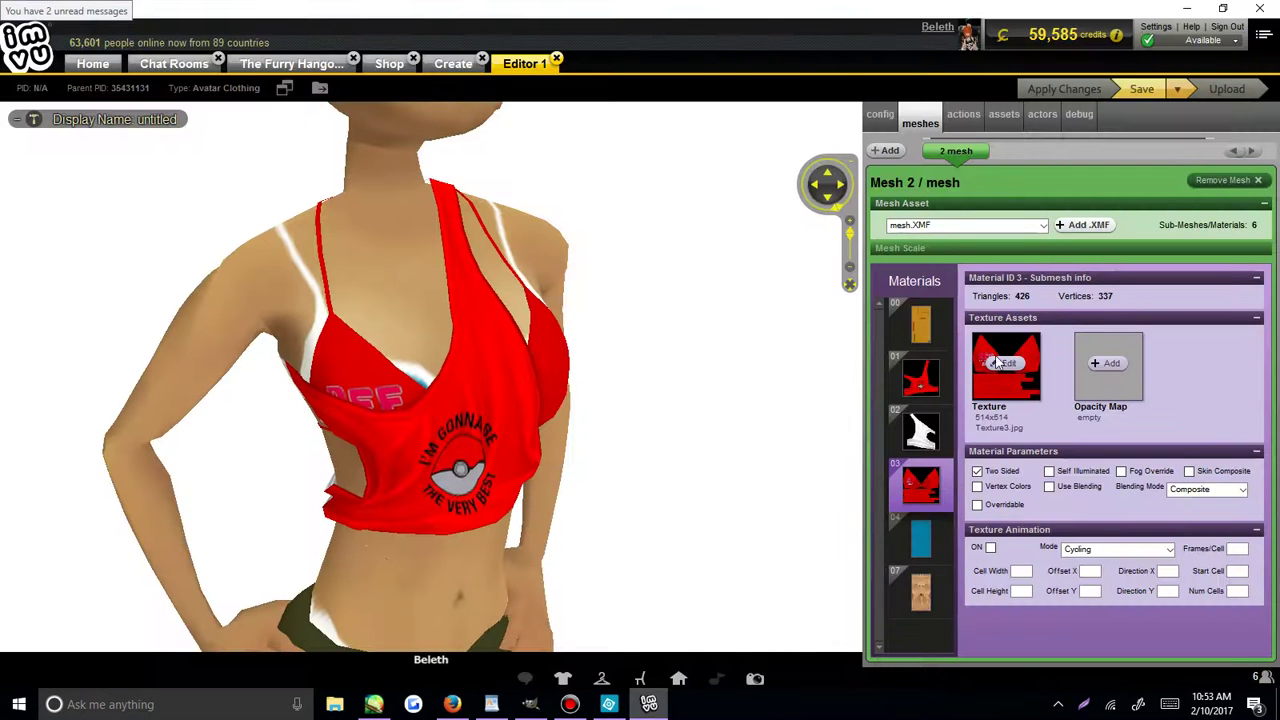
click(990, 358)
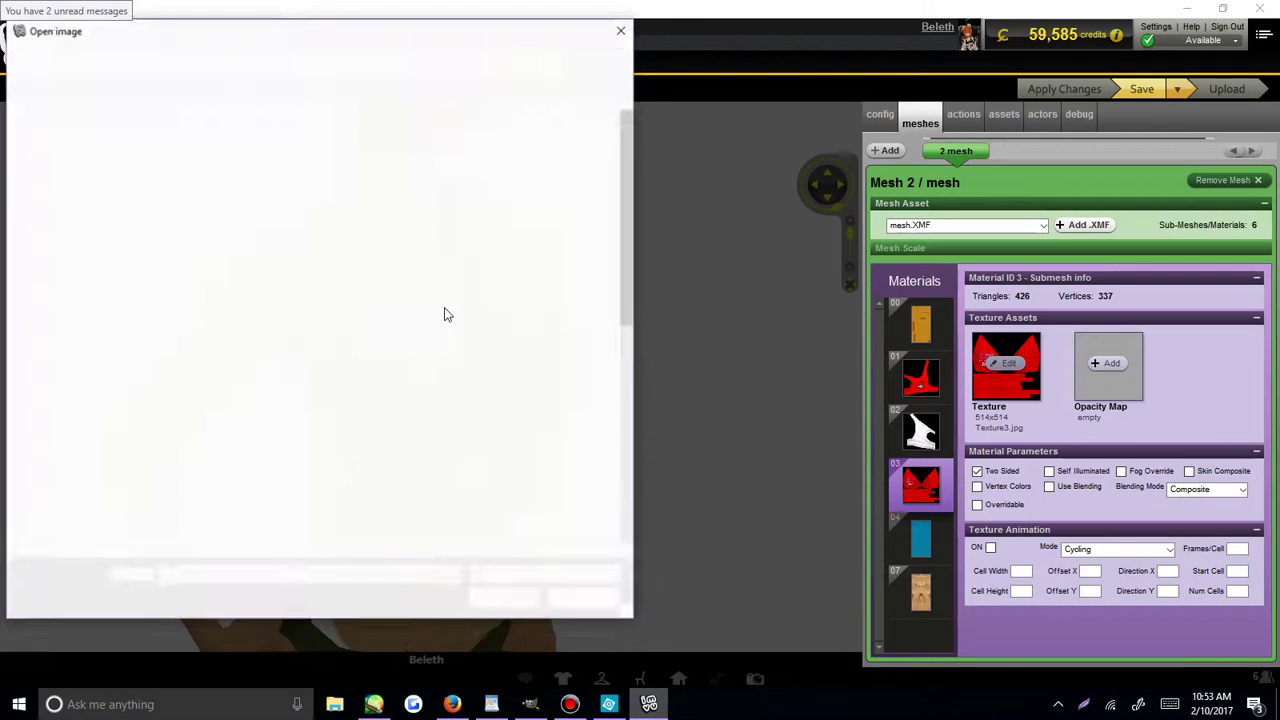
scroll(447, 313, down, 6)
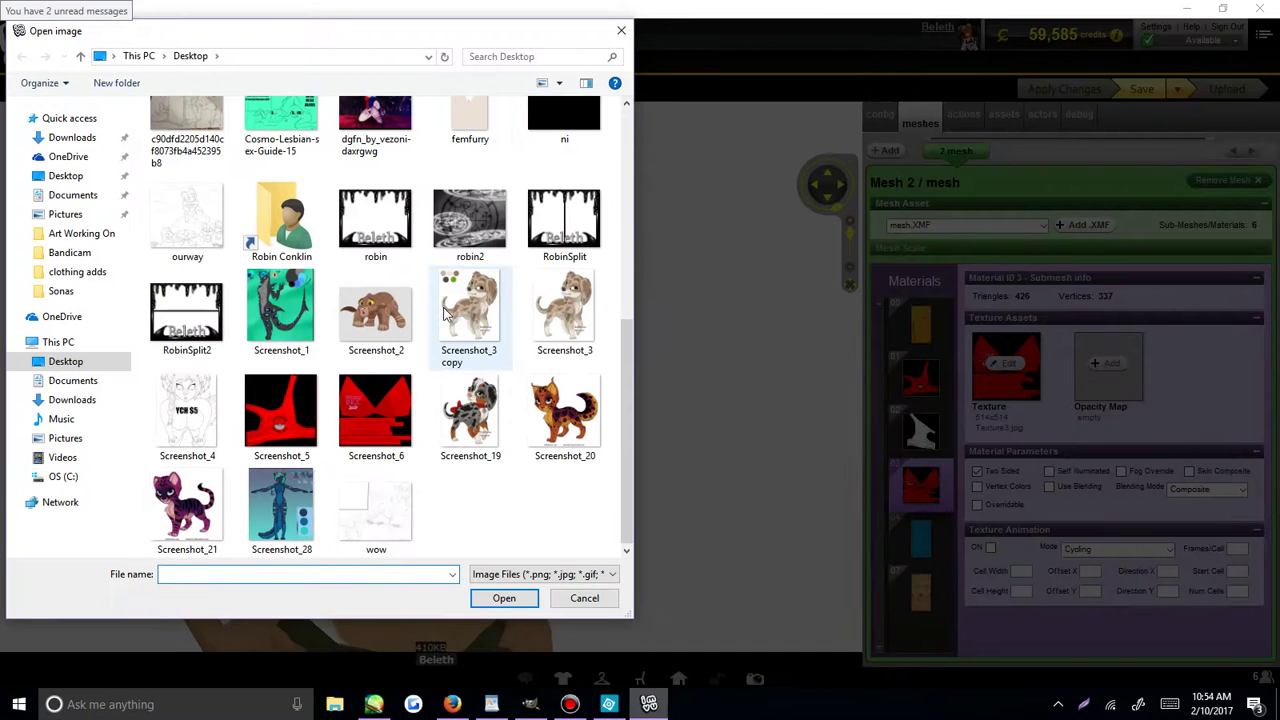
click(362, 400)
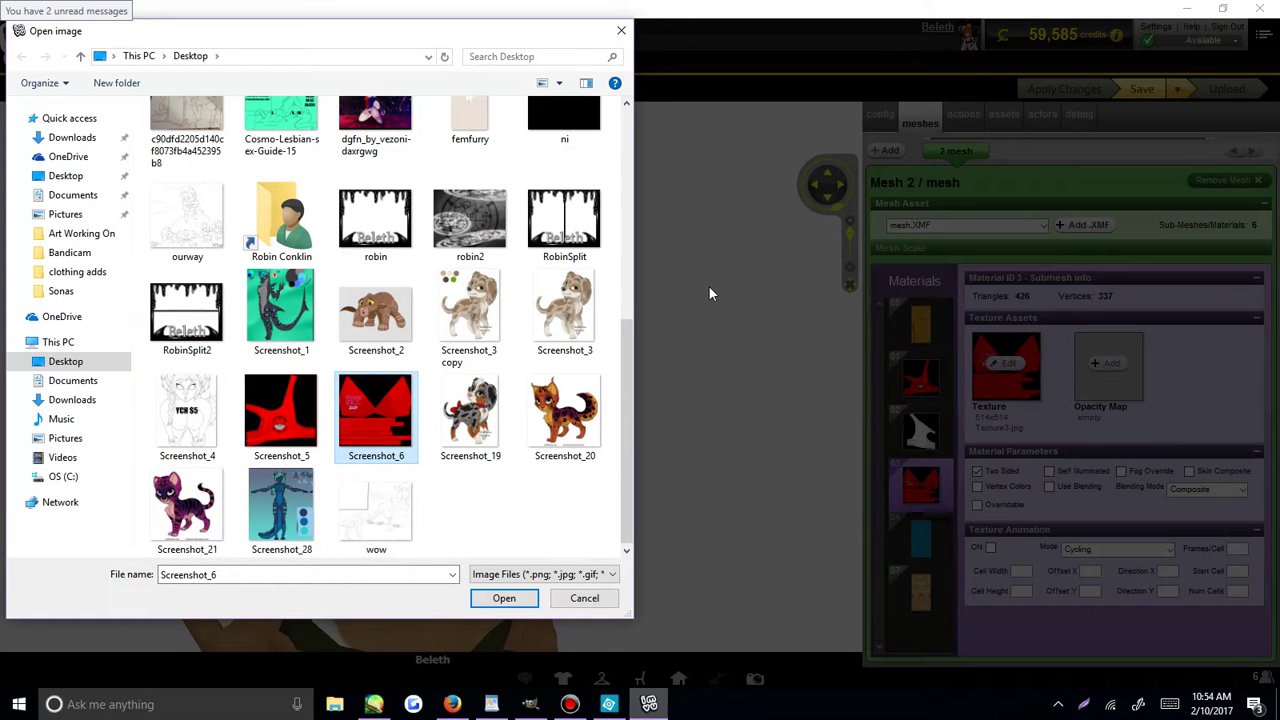
key(Return)
click(1055, 90)
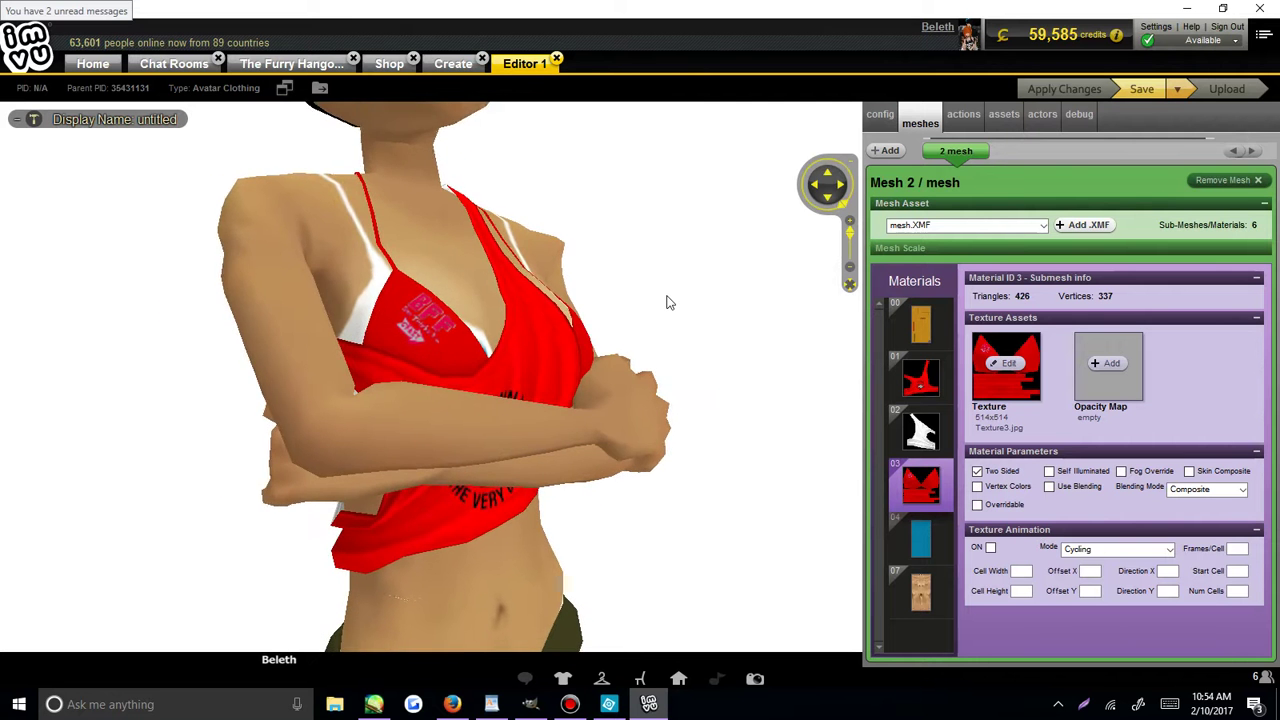
mouse_move(634, 289)
mouse_down()
mouse_move(737, 289)
mouse_move(677, 264)
mouse_move(617, 272)
mouse_move(634, 271)
mouse_up()
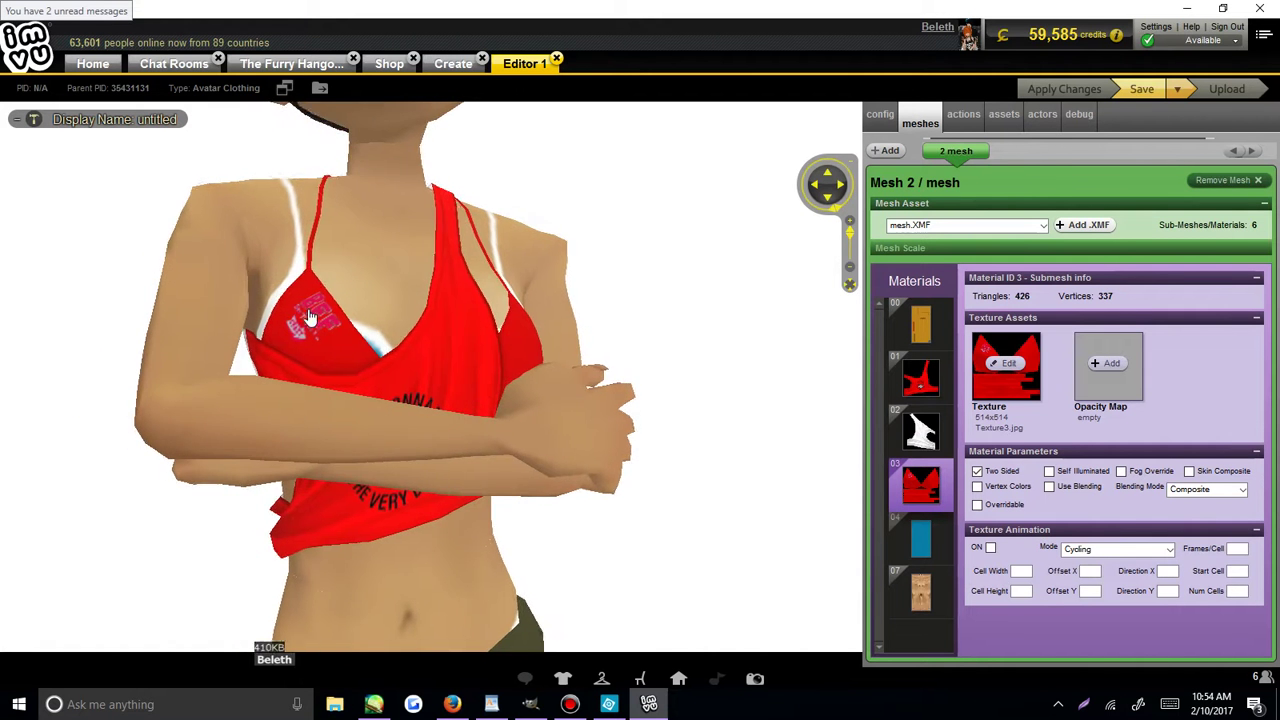
drag(370, 345, 357, 302)
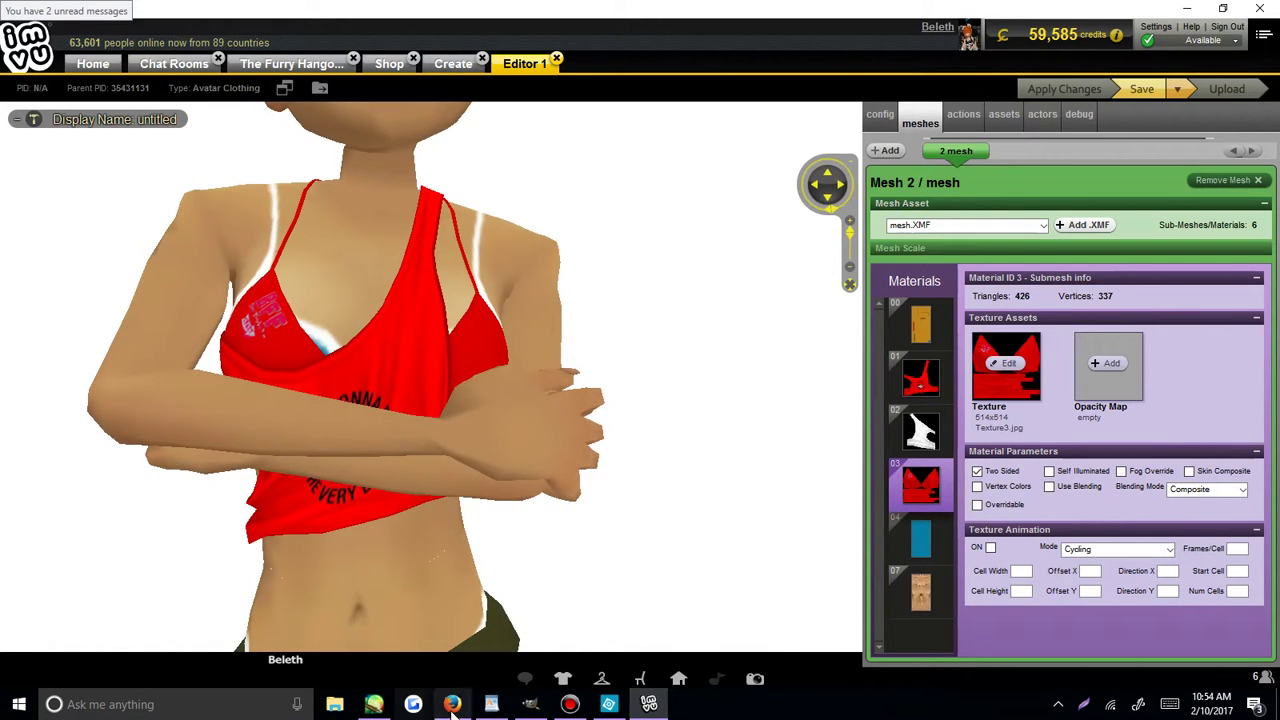
Switch to Photoshop Elements and undo the logo's duplication, rotation and repositioning back to the three upright logo layers.
click(570, 704)
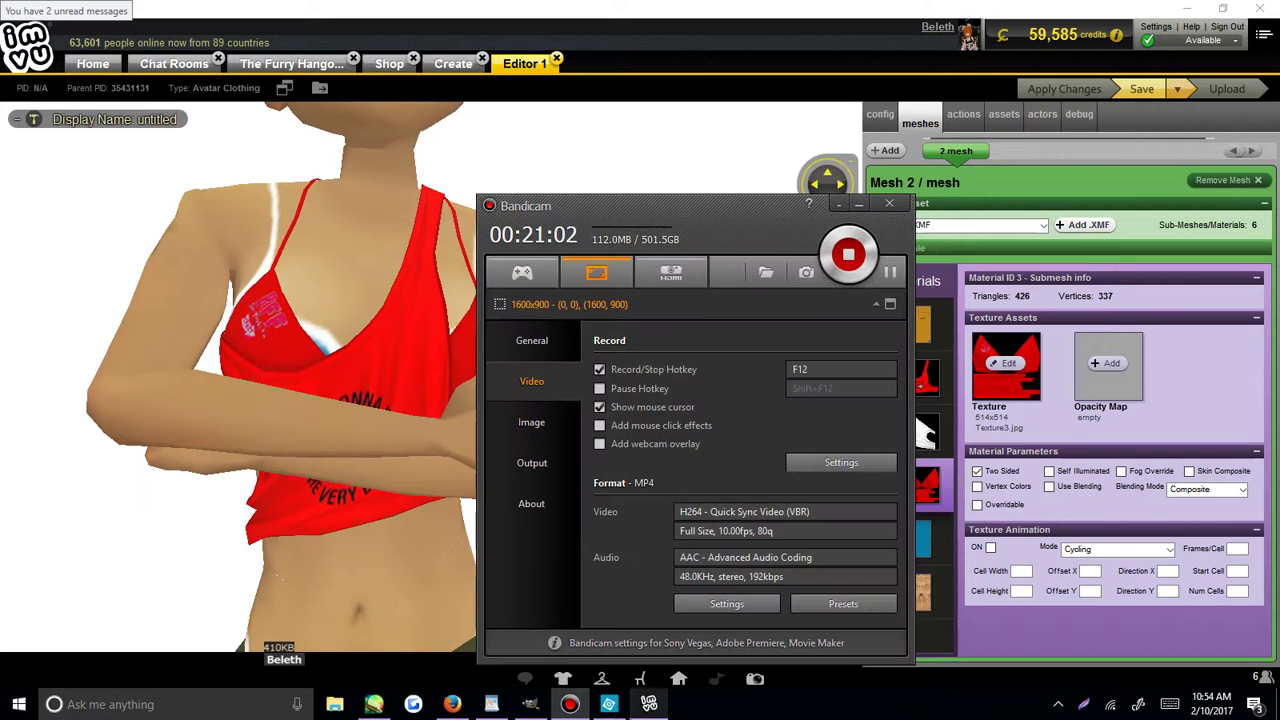
click(609, 704)
key(ctrl+z)
key(ctrl+z)
key(ctrl+z)
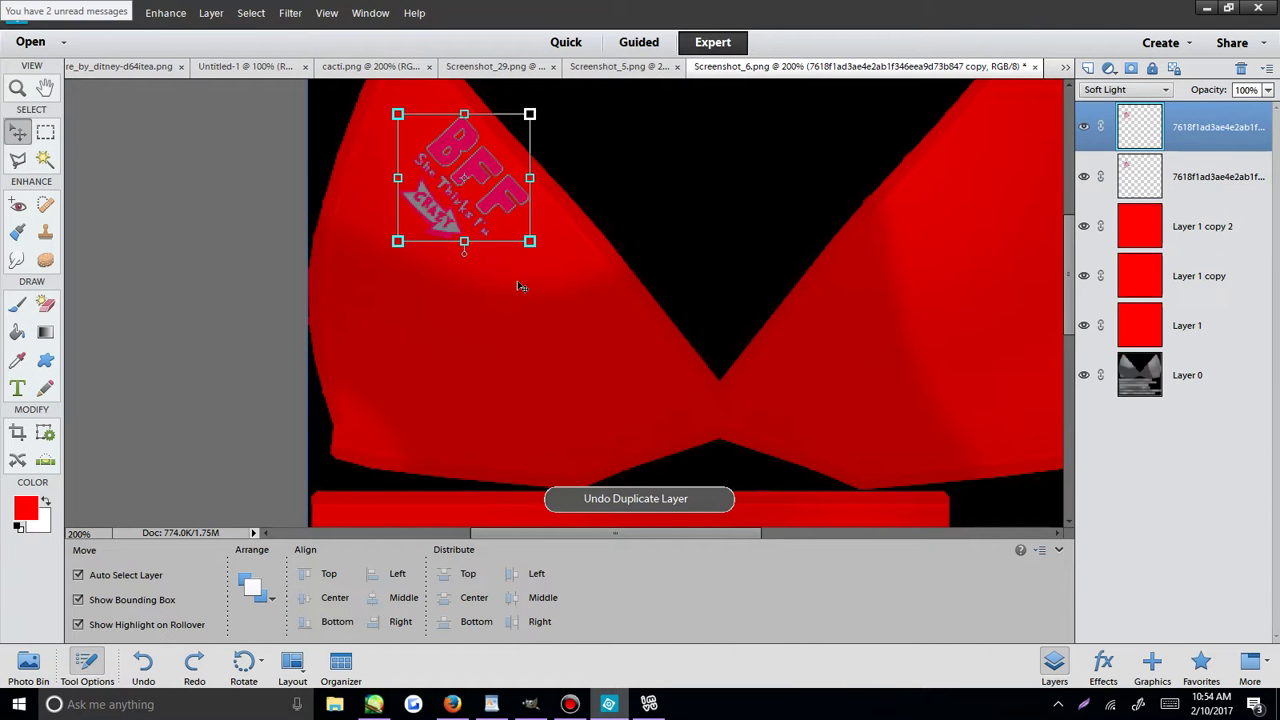
key(ctrl+z)
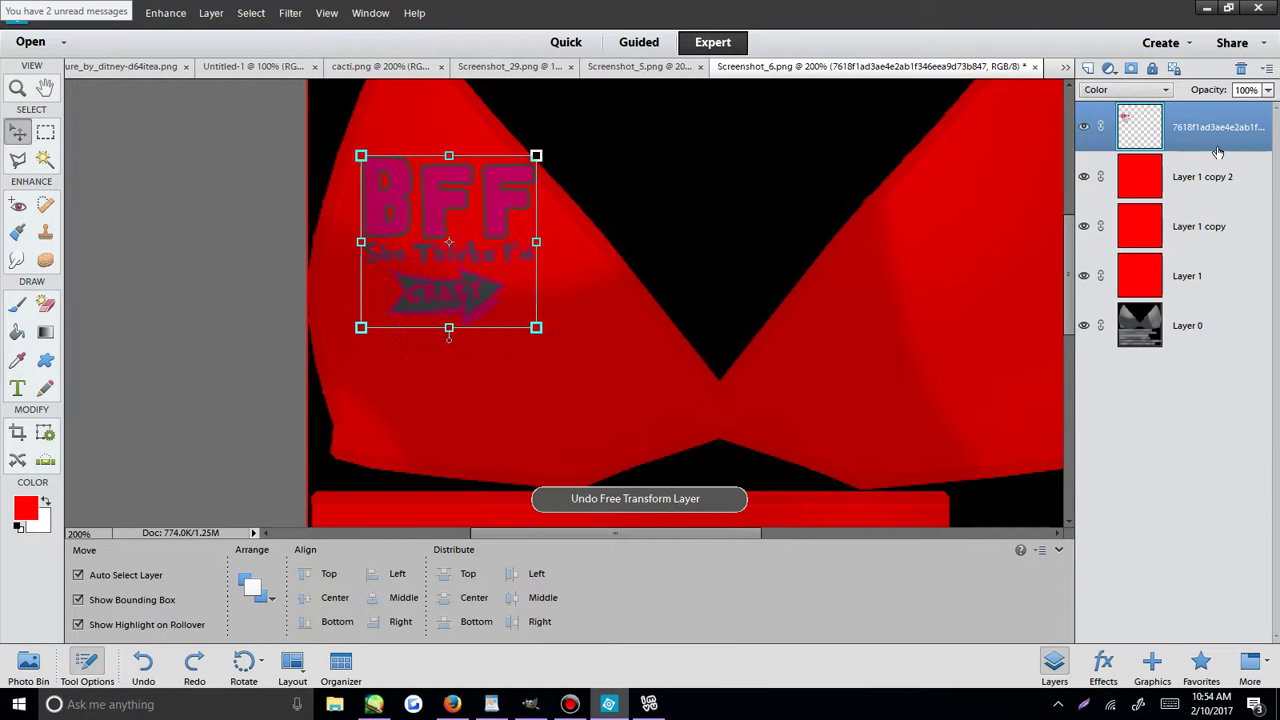
key(ctrl+z)
key(ctrl+z)
key(ctrl+z)
Delete all three BFF logo layers from the bra texture.
right_click(1190, 140)
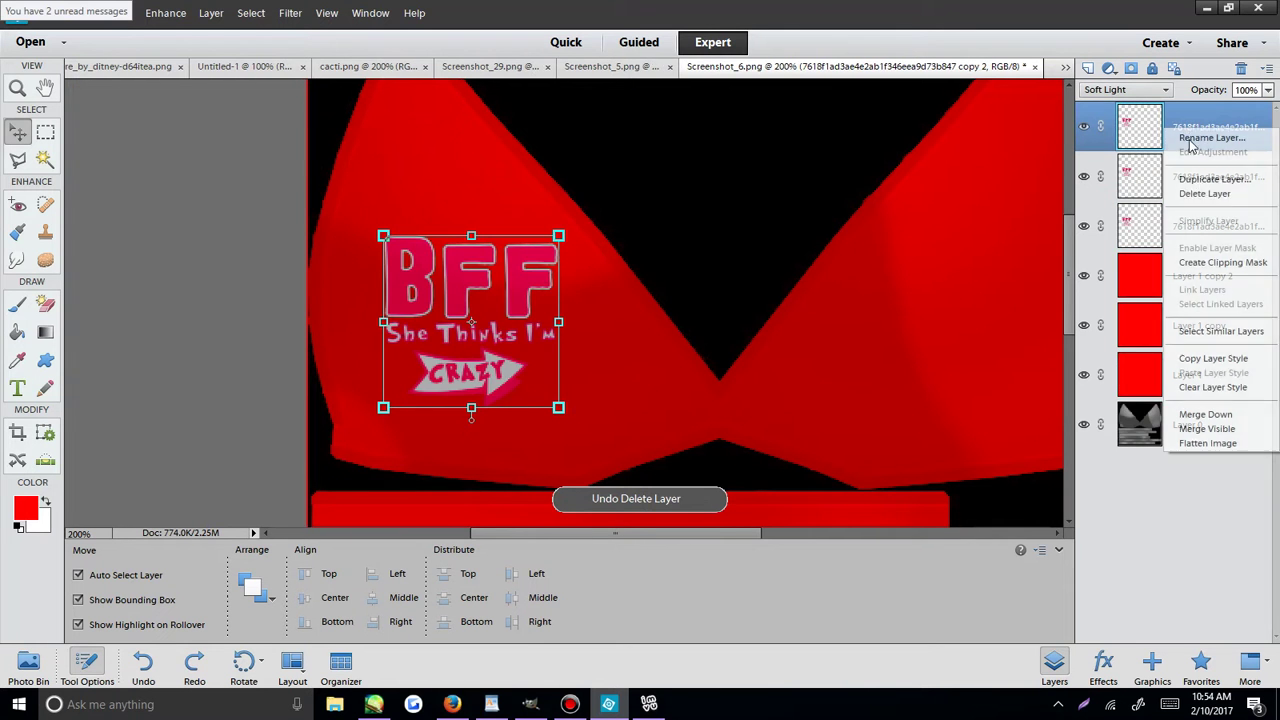
click(1205, 193)
right_click(1185, 135)
click(1205, 193)
right_click(1160, 122)
click(1205, 182)
Select a narrow rectangular strip over the outer edge of the left bra cup, running from the canvas top to the cup's base.
click(22, 89)
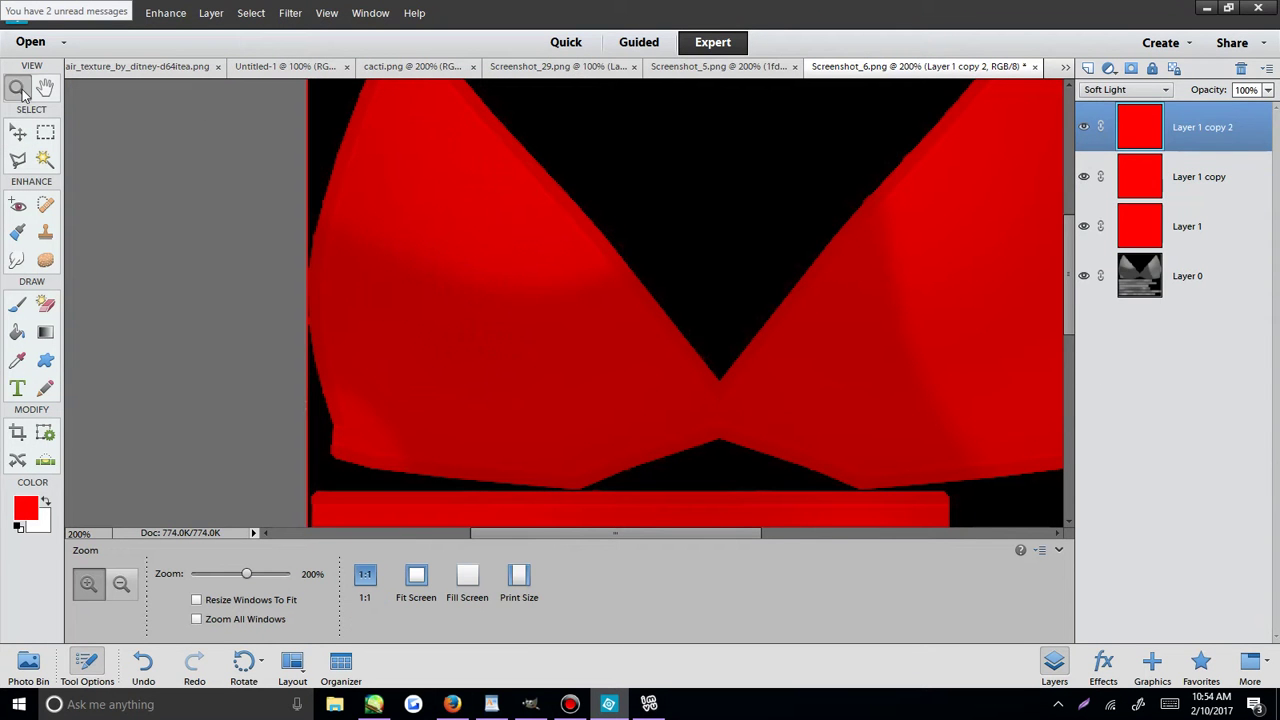
click(122, 584)
click(591, 307)
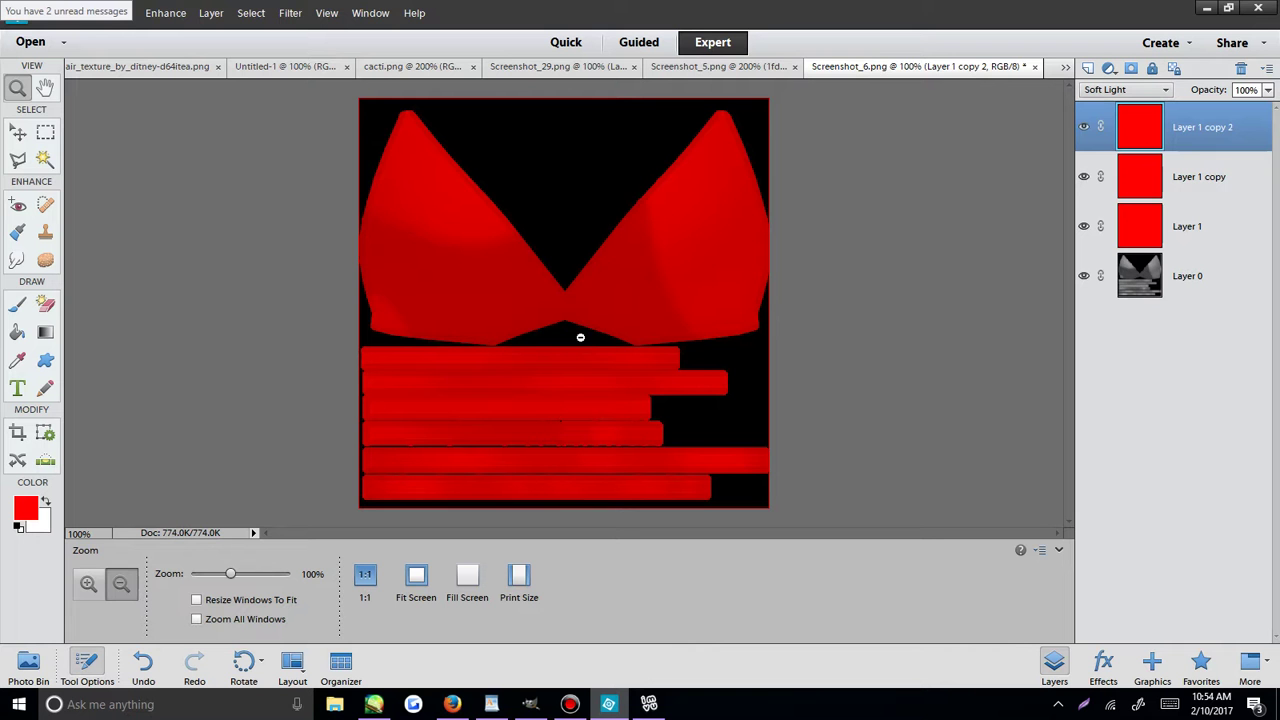
click(45, 134)
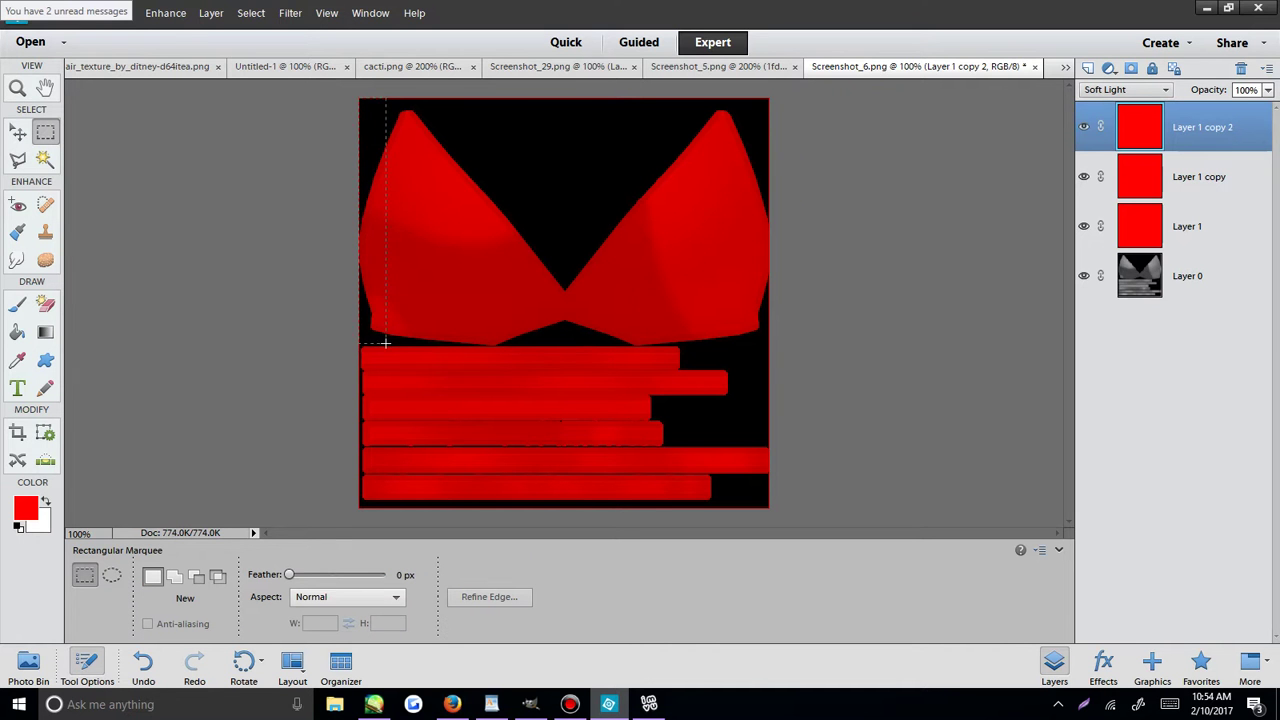
drag(384, 344, 384, 344)
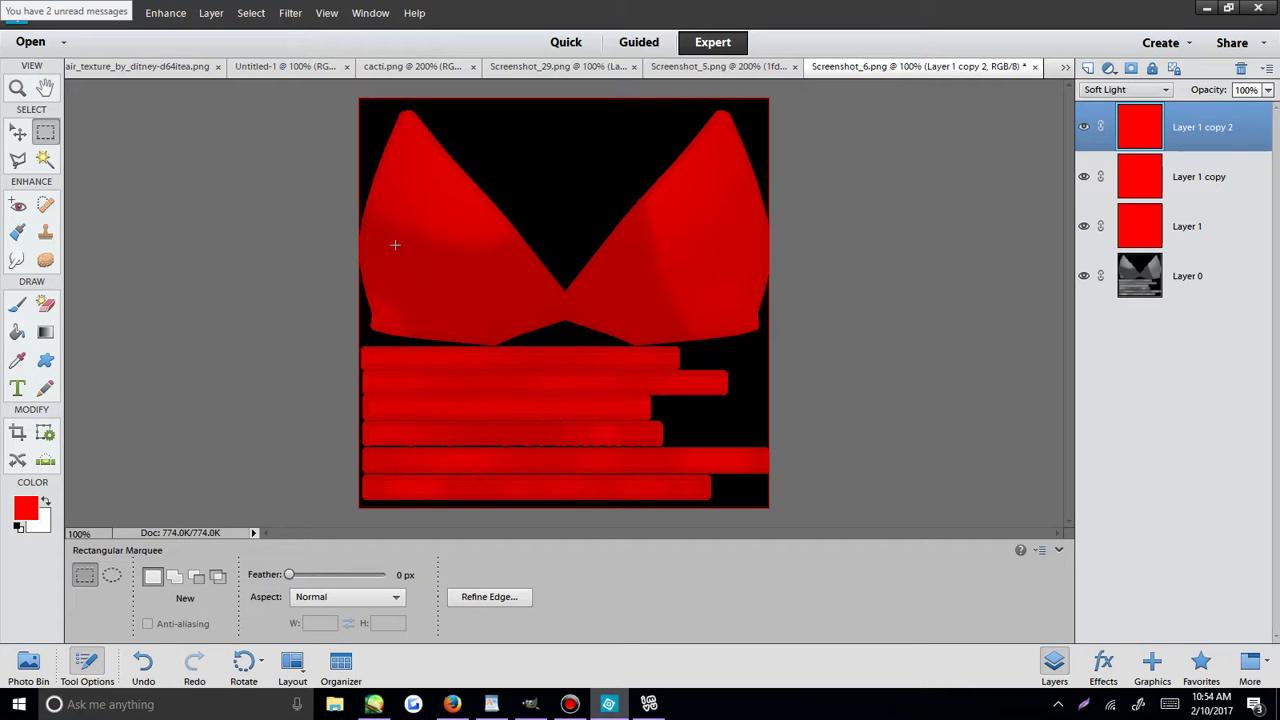
click(361, 102)
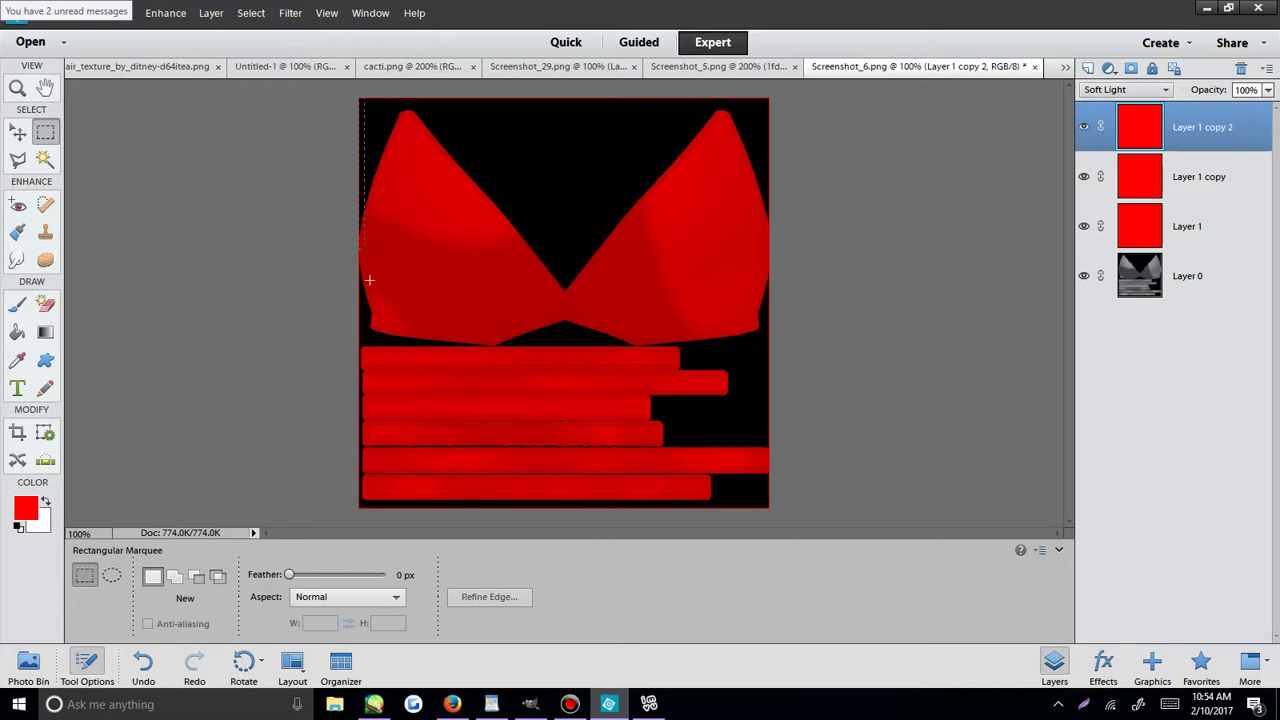
drag(391, 343, 391, 343)
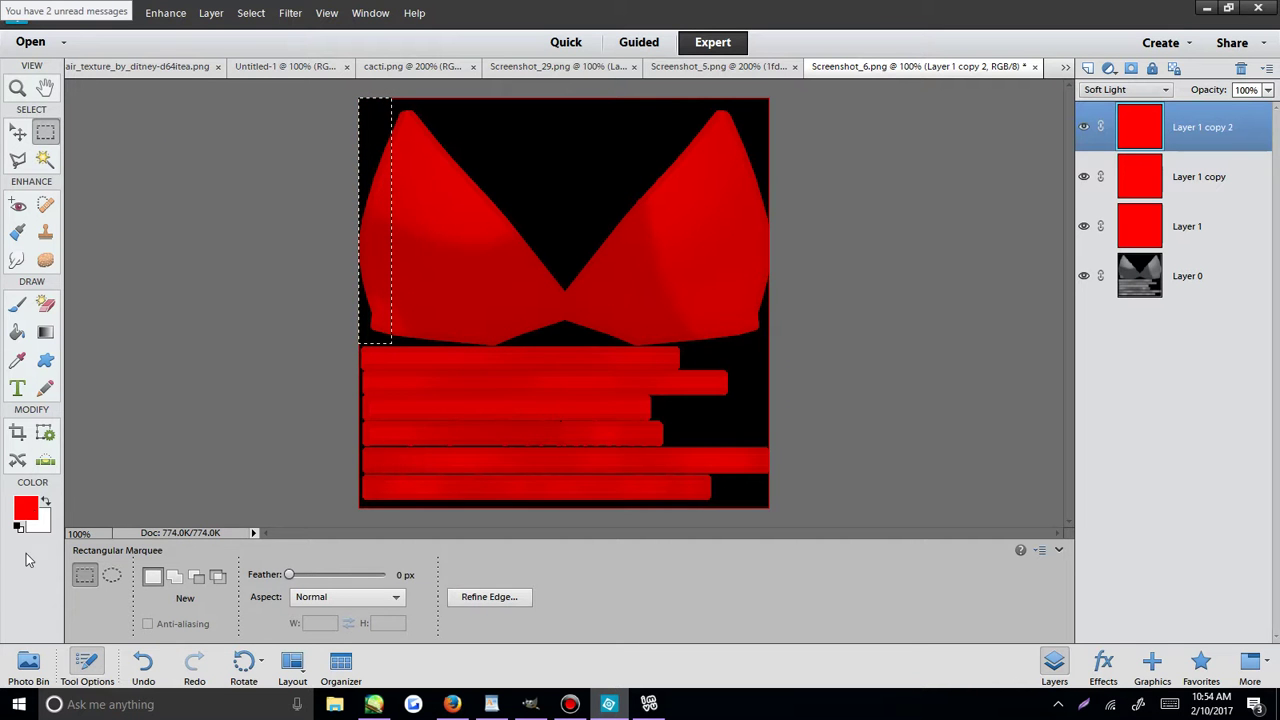
Set the foreground color to purple #ba00ff.
click(25, 510)
drag(673, 222, 686, 250)
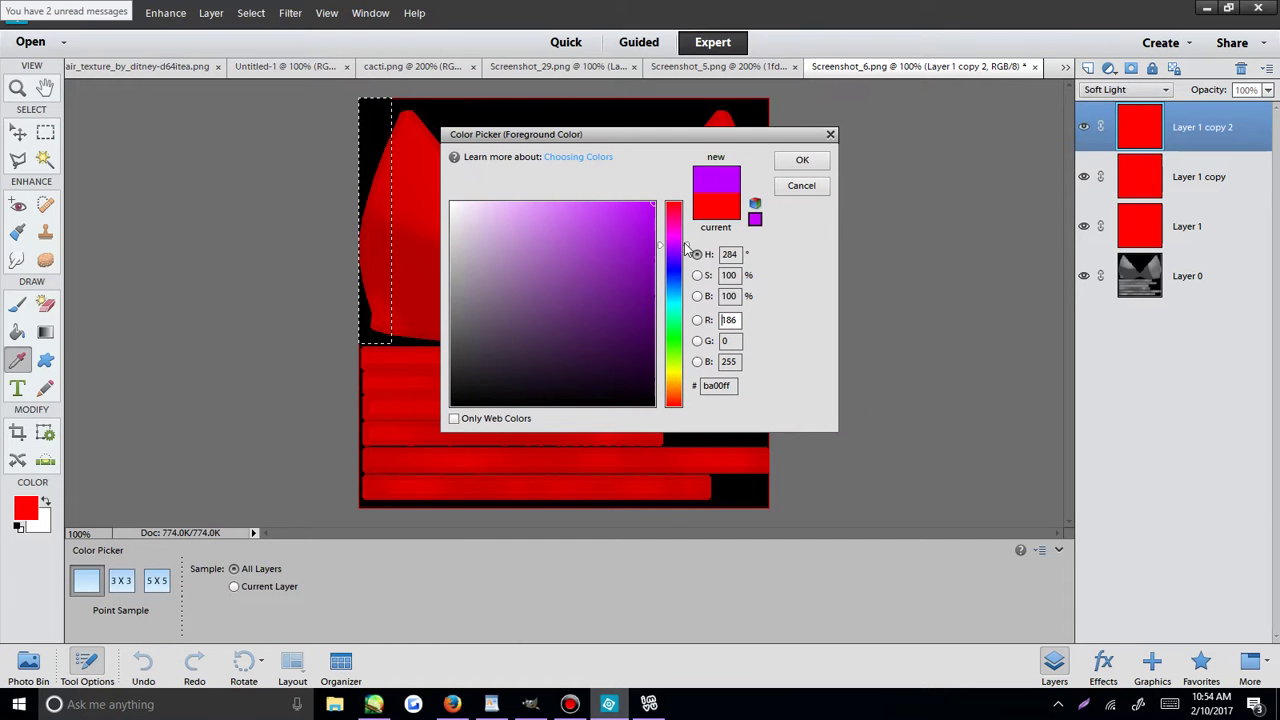
click(789, 170)
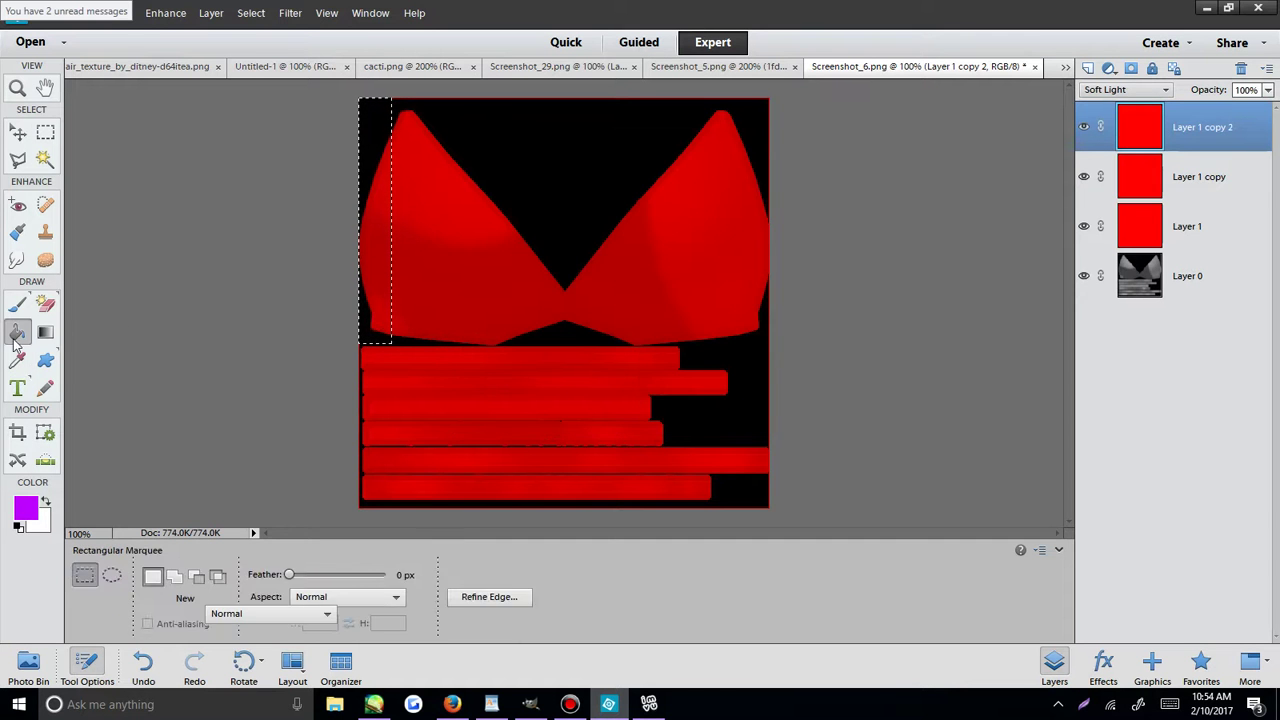
Create a new layer above the red layers and fill the selected strip with purple.
click(17, 332)
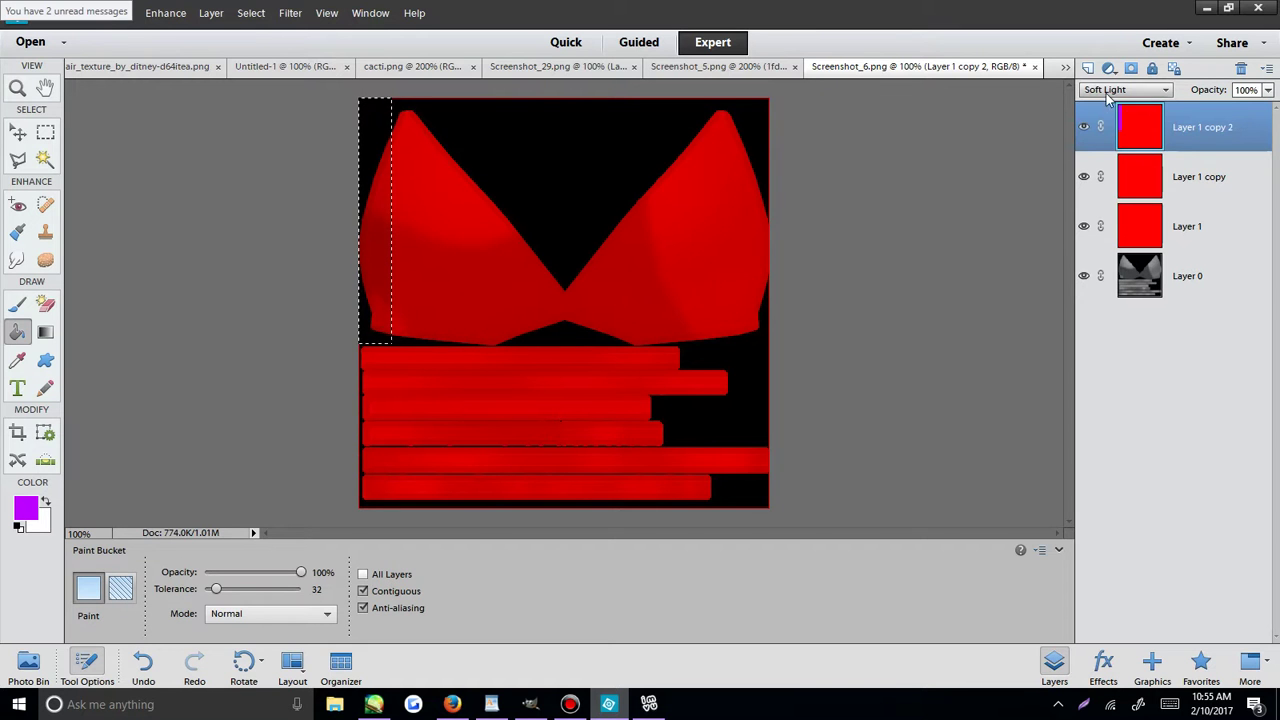
key(ctrl+z)
click(1088, 67)
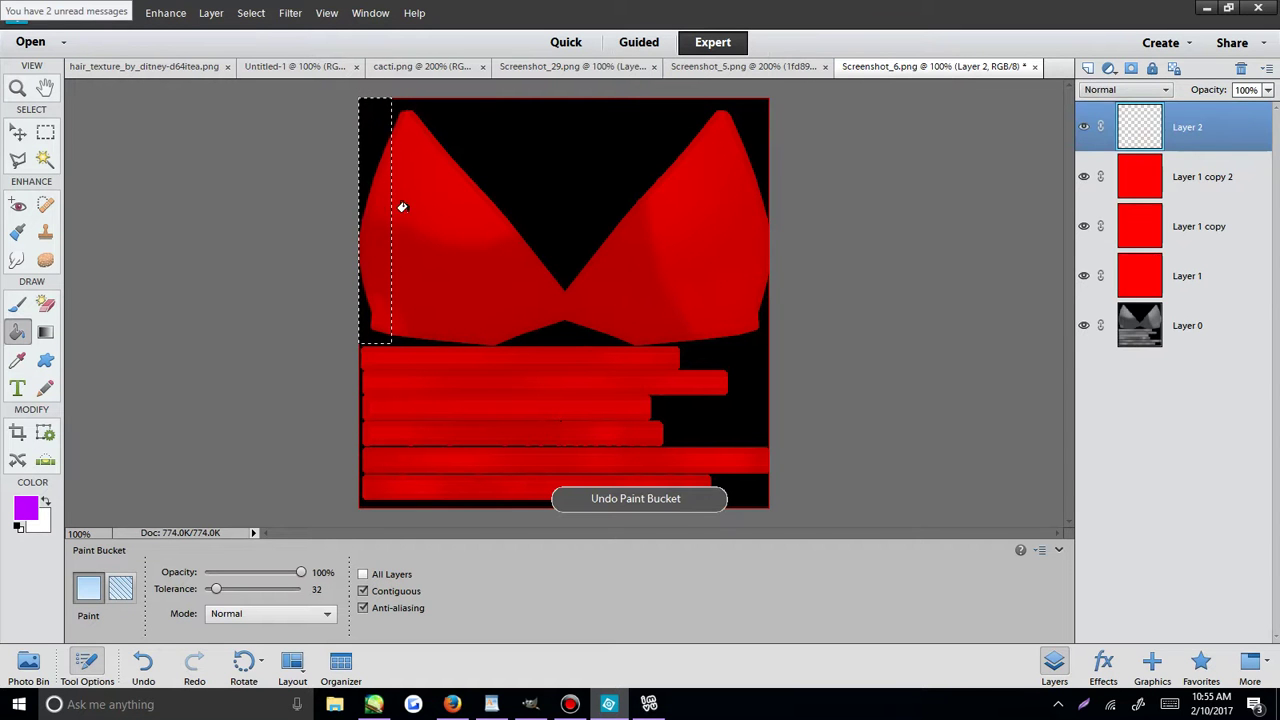
click(380, 211)
Try Multiply on the purple strip's layer, then set its blending mode to Color.
click(1125, 89)
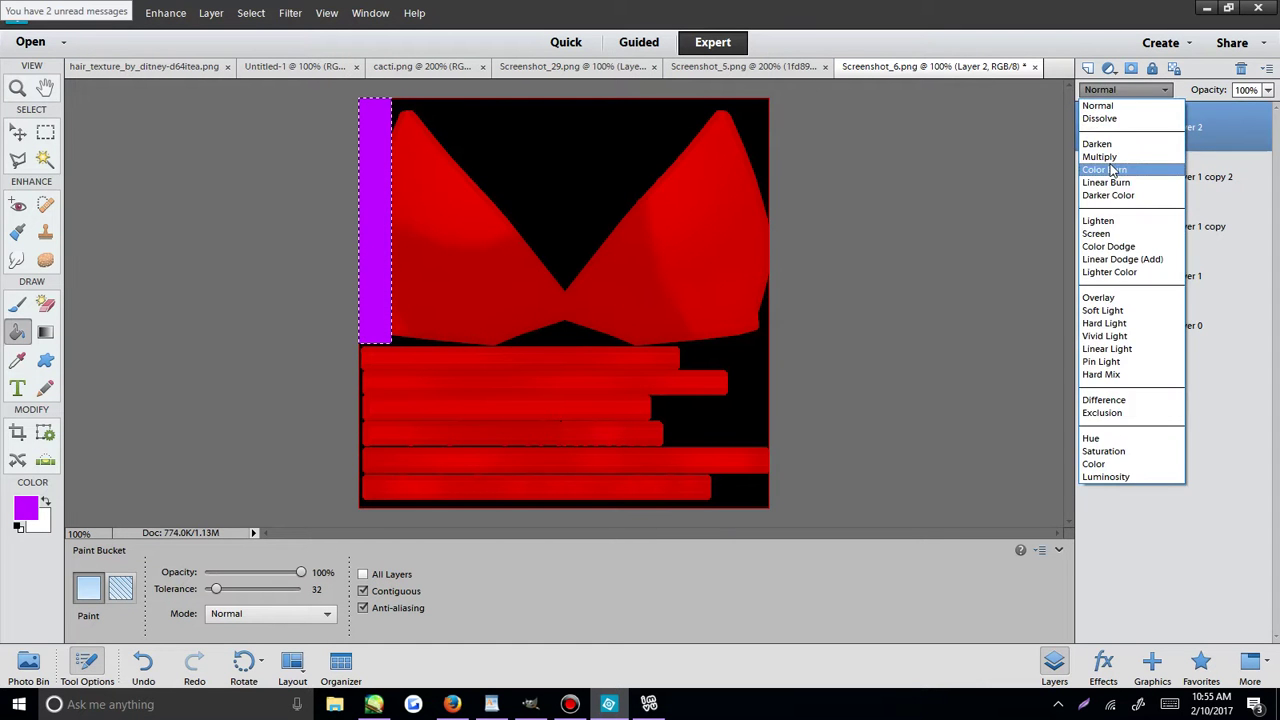
click(1110, 153)
click(1125, 89)
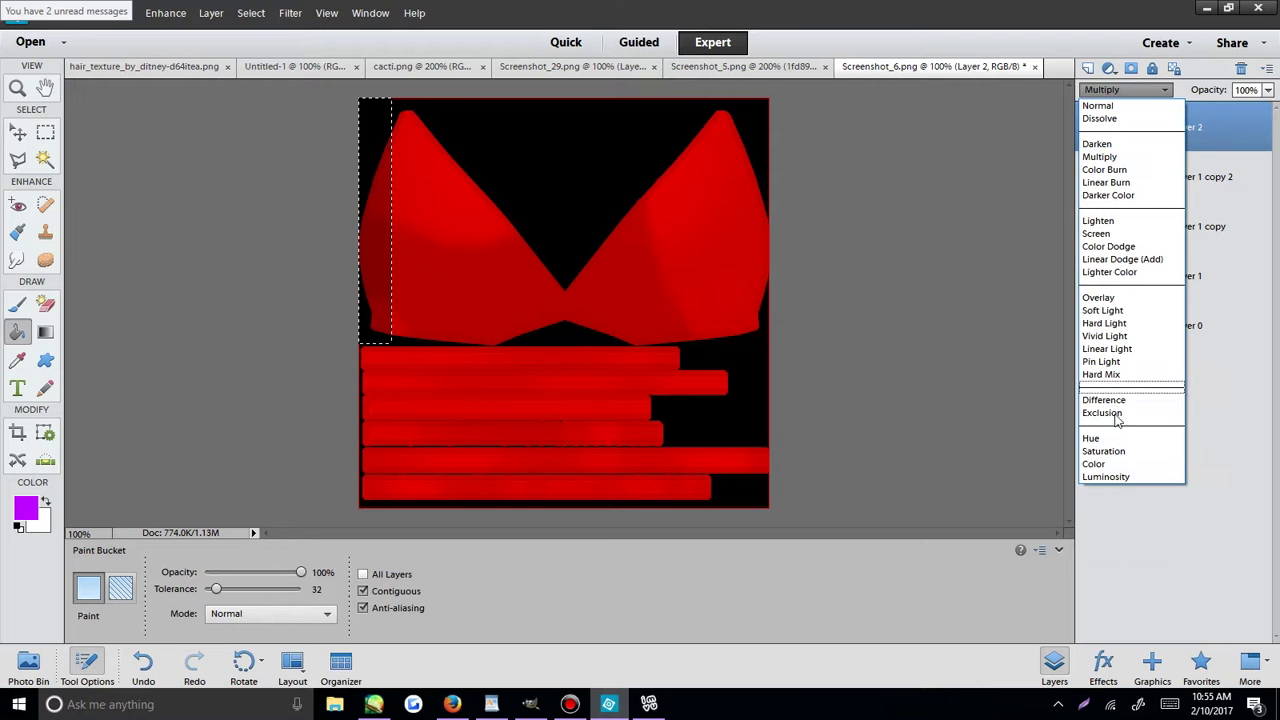
click(1095, 464)
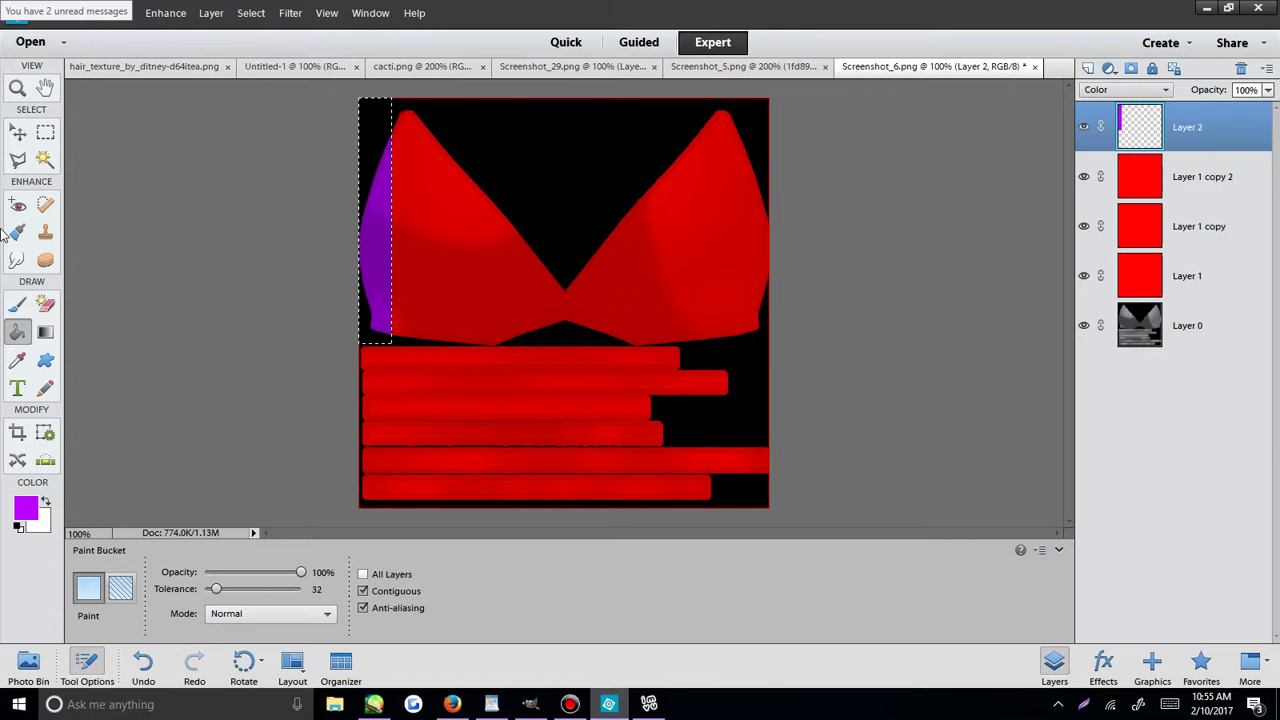
Deselect the strip and duplicate the purple layer.
click(250, 12)
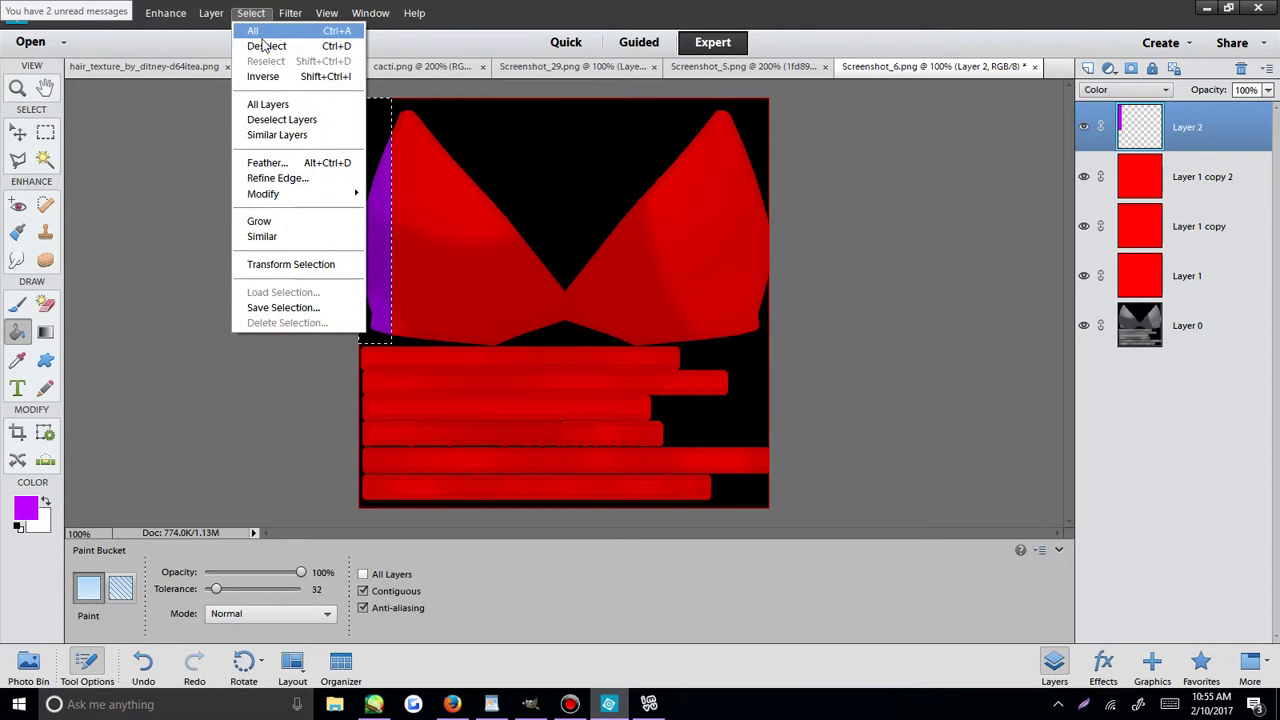
click(265, 45)
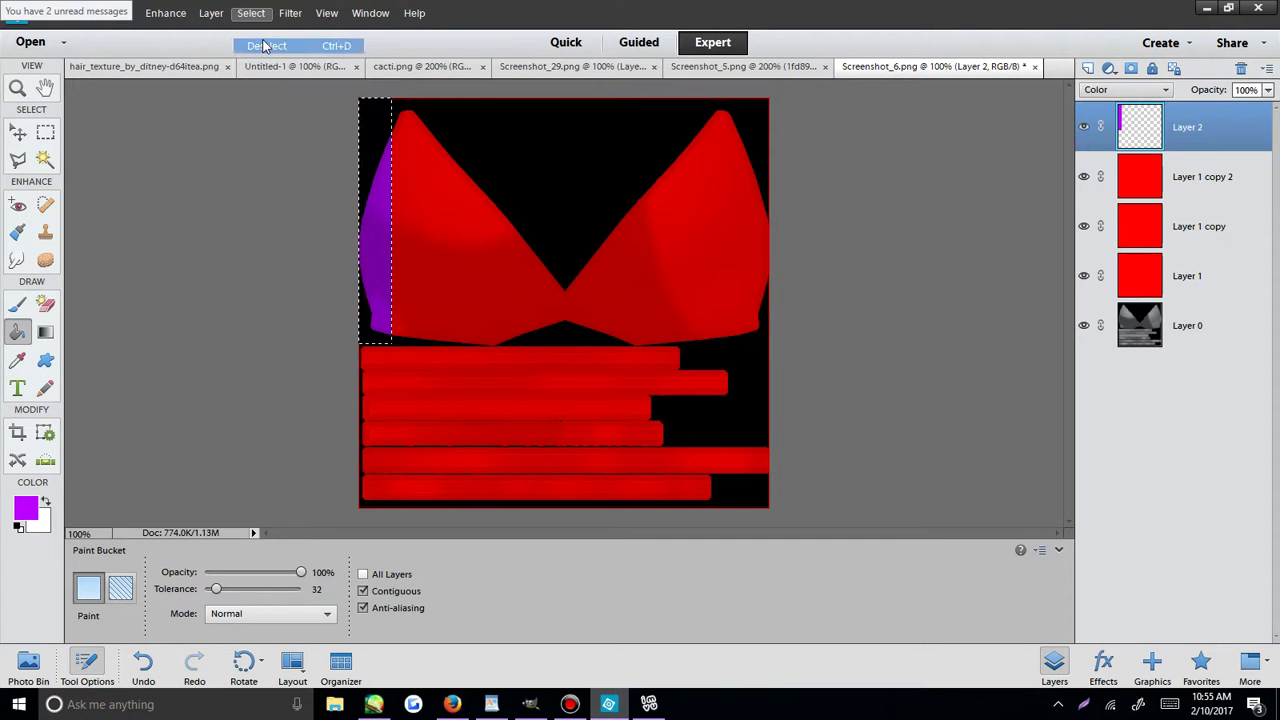
right_click(1148, 124)
click(1178, 175)
key(Return)
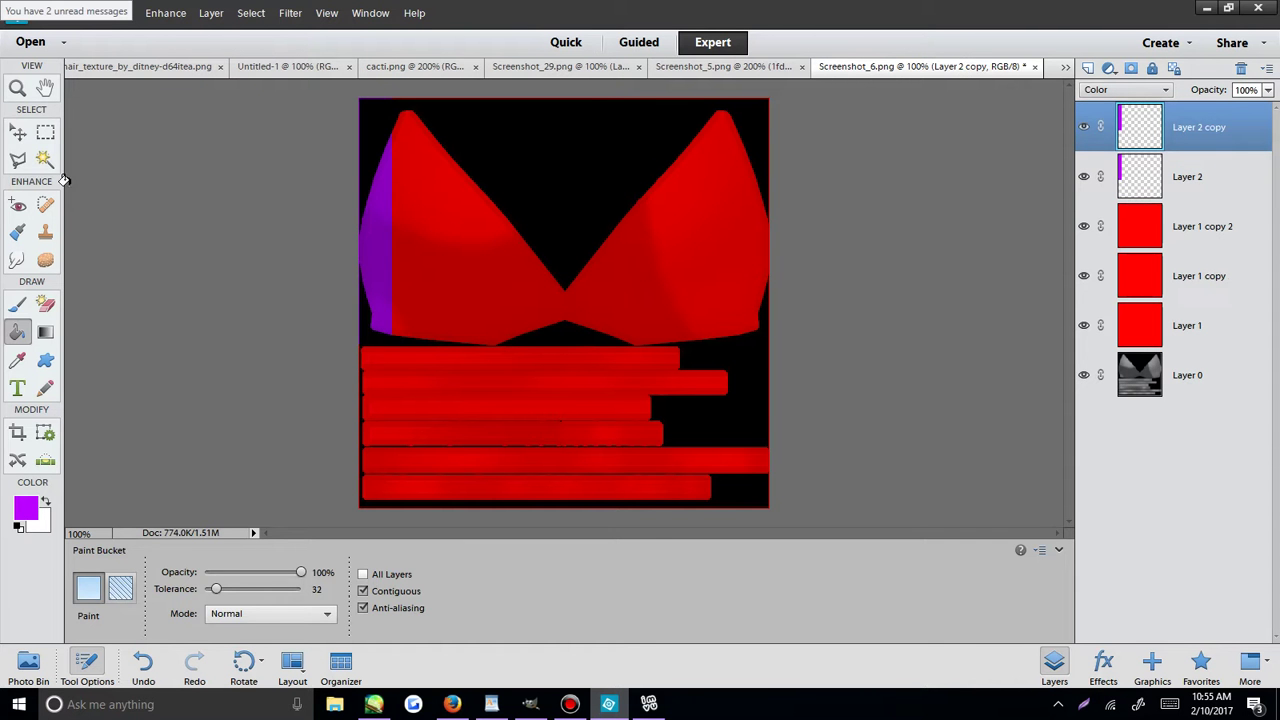
Move the copied purple strip to the middle of the left cup and place another copy near that cup's inner edge.
click(17, 132)
drag(389, 247, 455, 249)
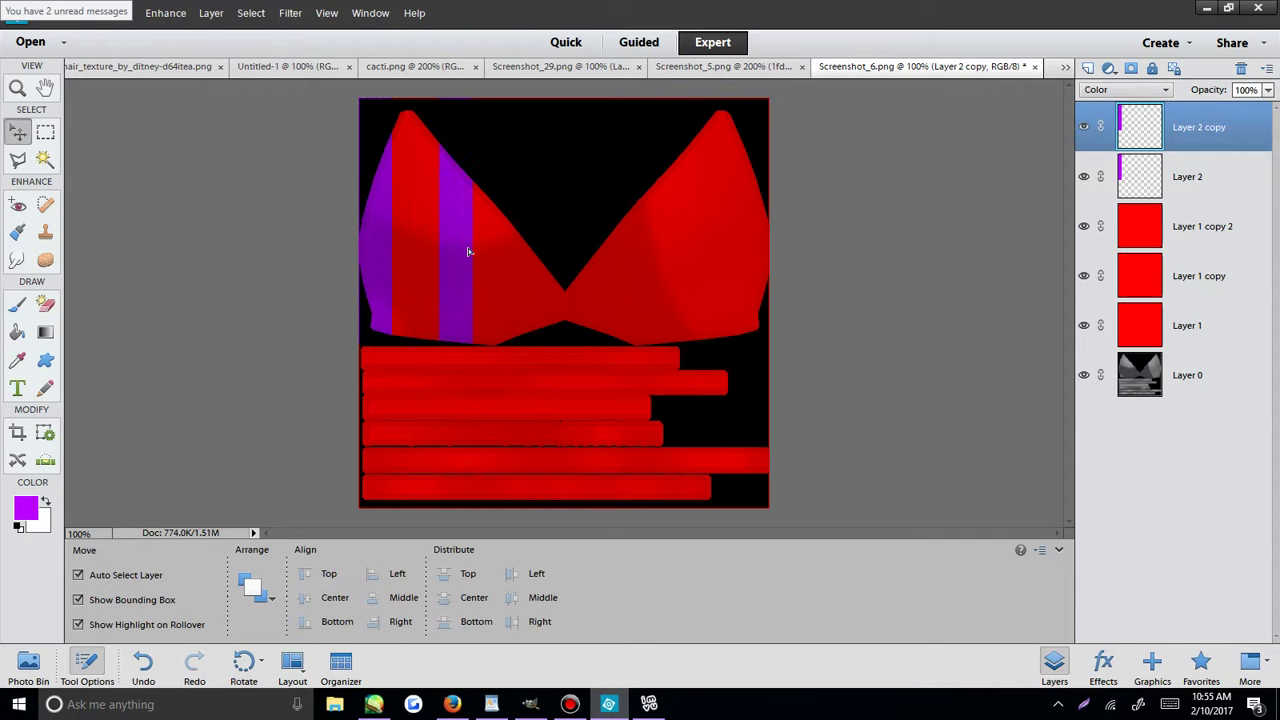
right_click(1163, 140)
click(1190, 197)
key(Return)
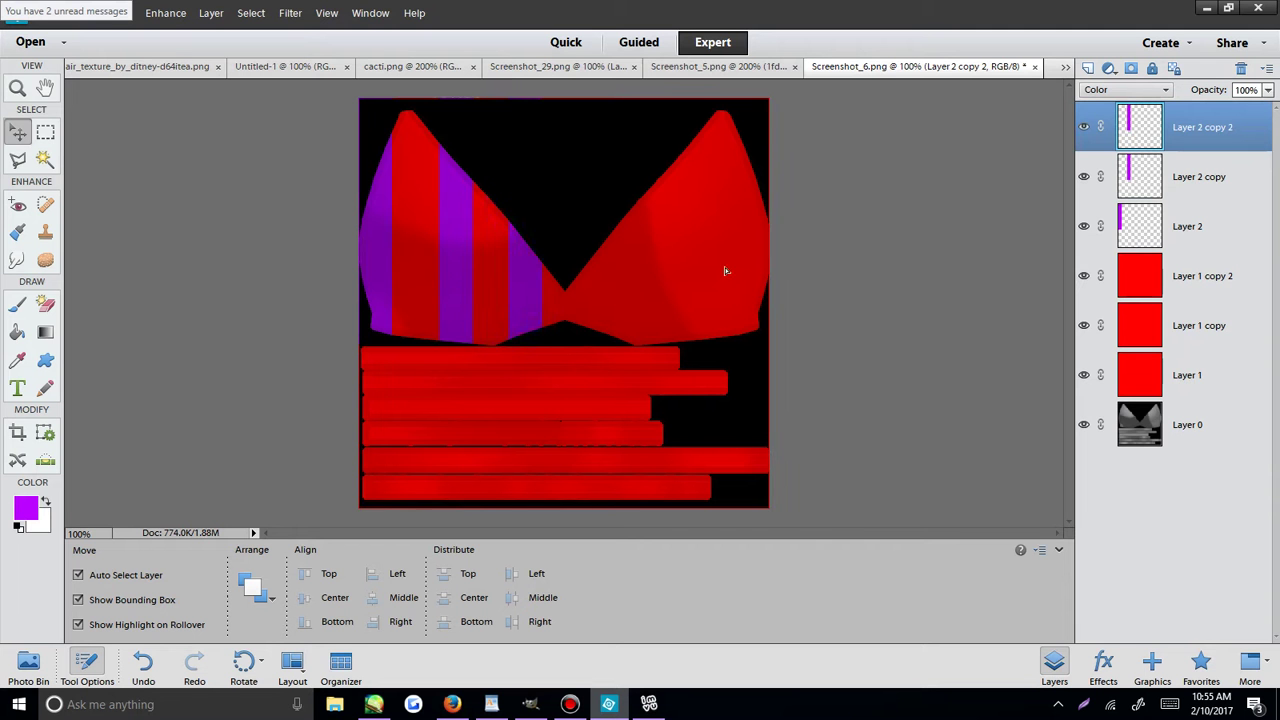
Duplicate the purple strip three more times and space the copies across the right cup out to its outer edge.
right_click(1163, 153)
click(1202, 209)
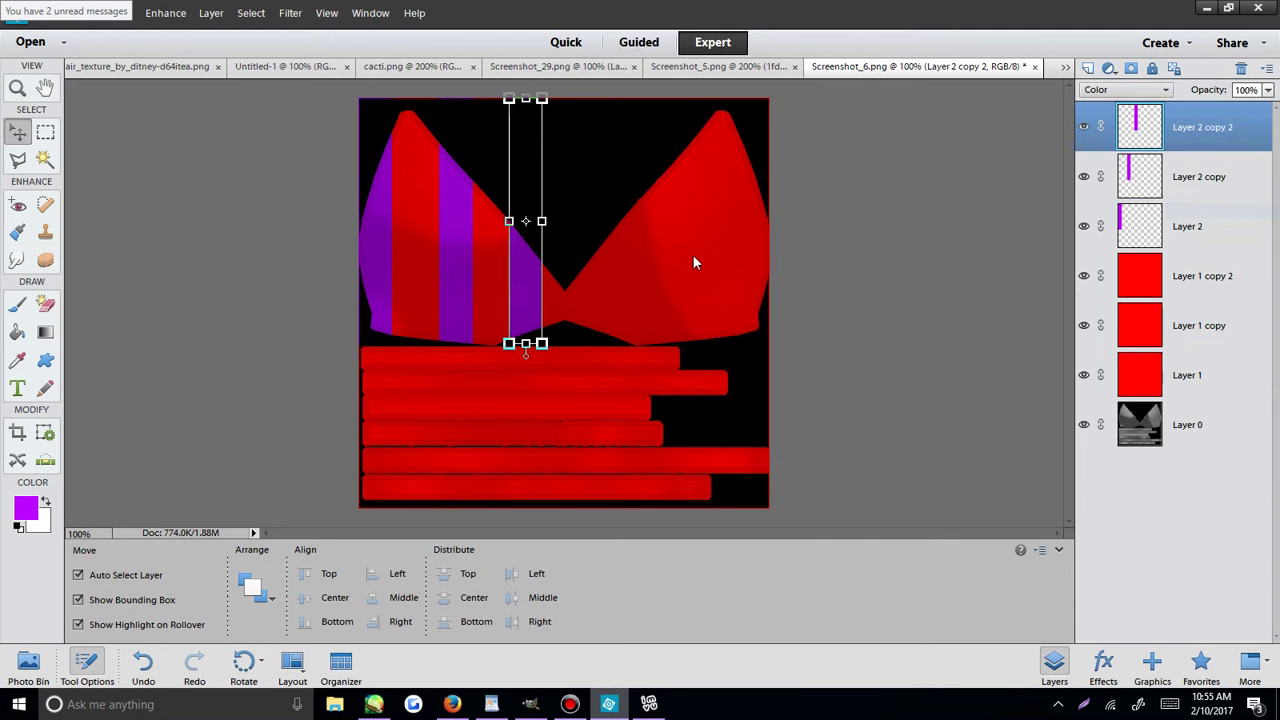
key(Return)
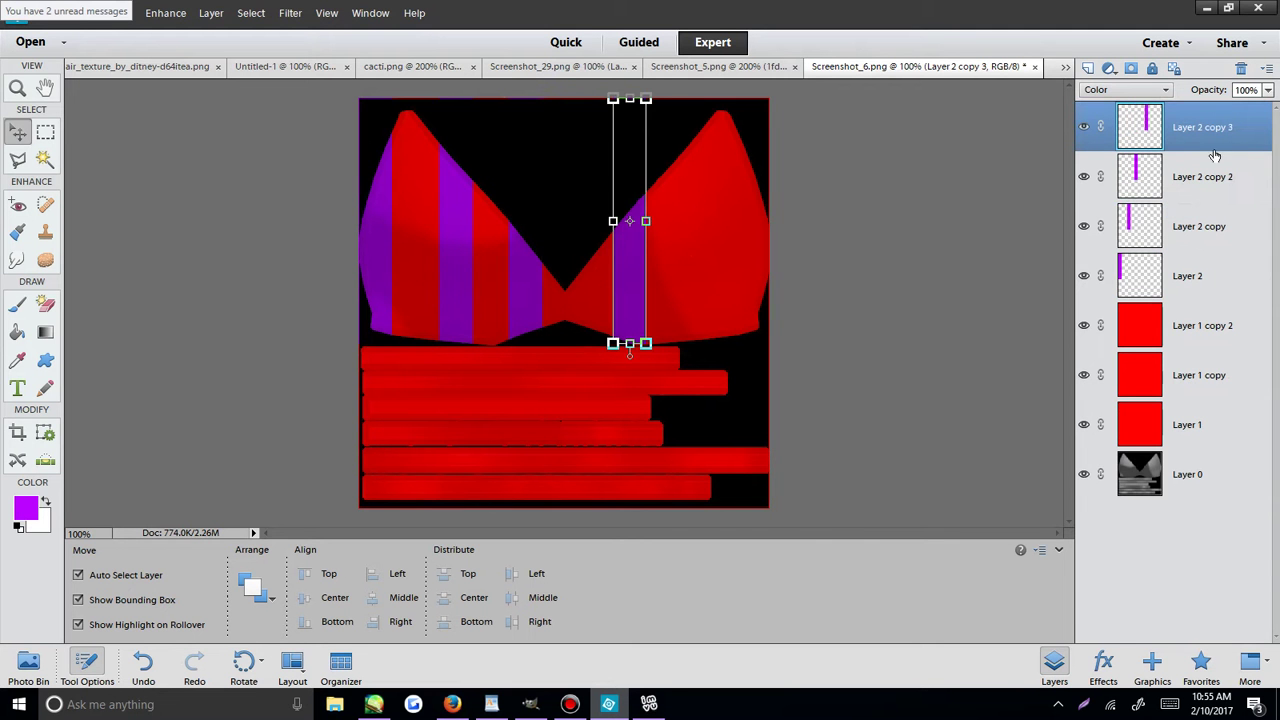
right_click(1183, 135)
click(1200, 191)
key(Return)
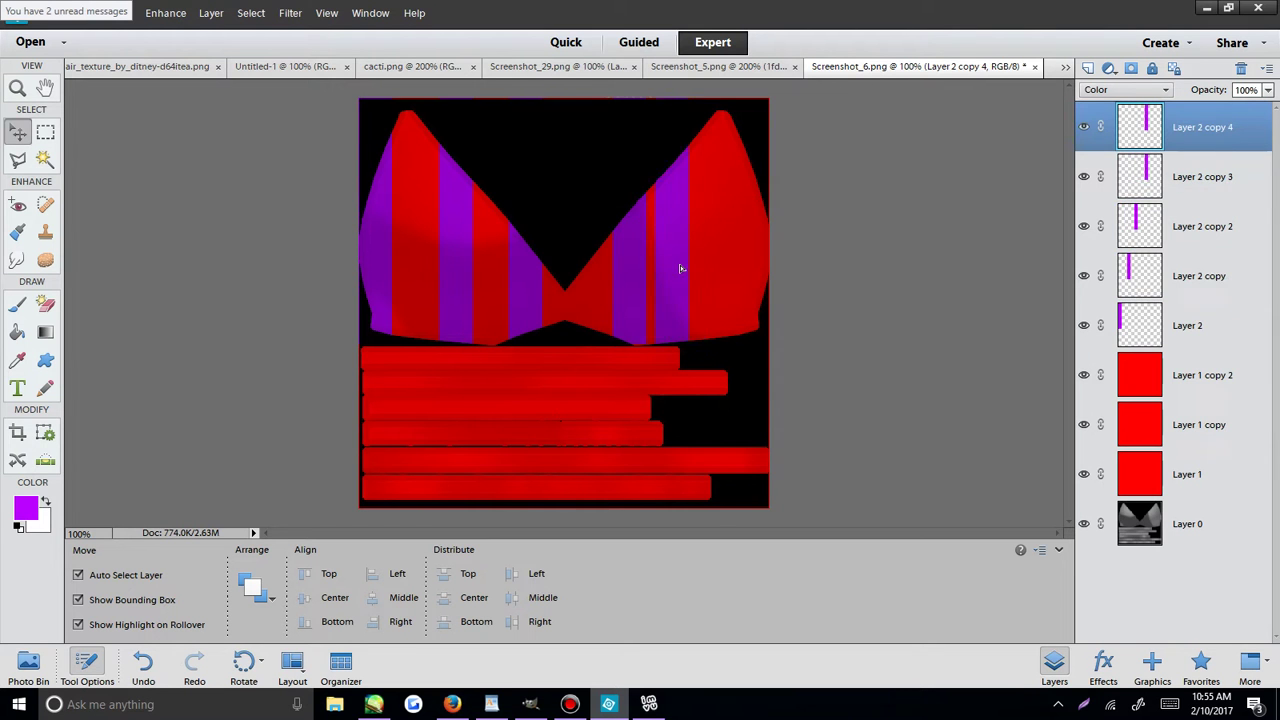
right_click(1190, 135)
click(1200, 196)
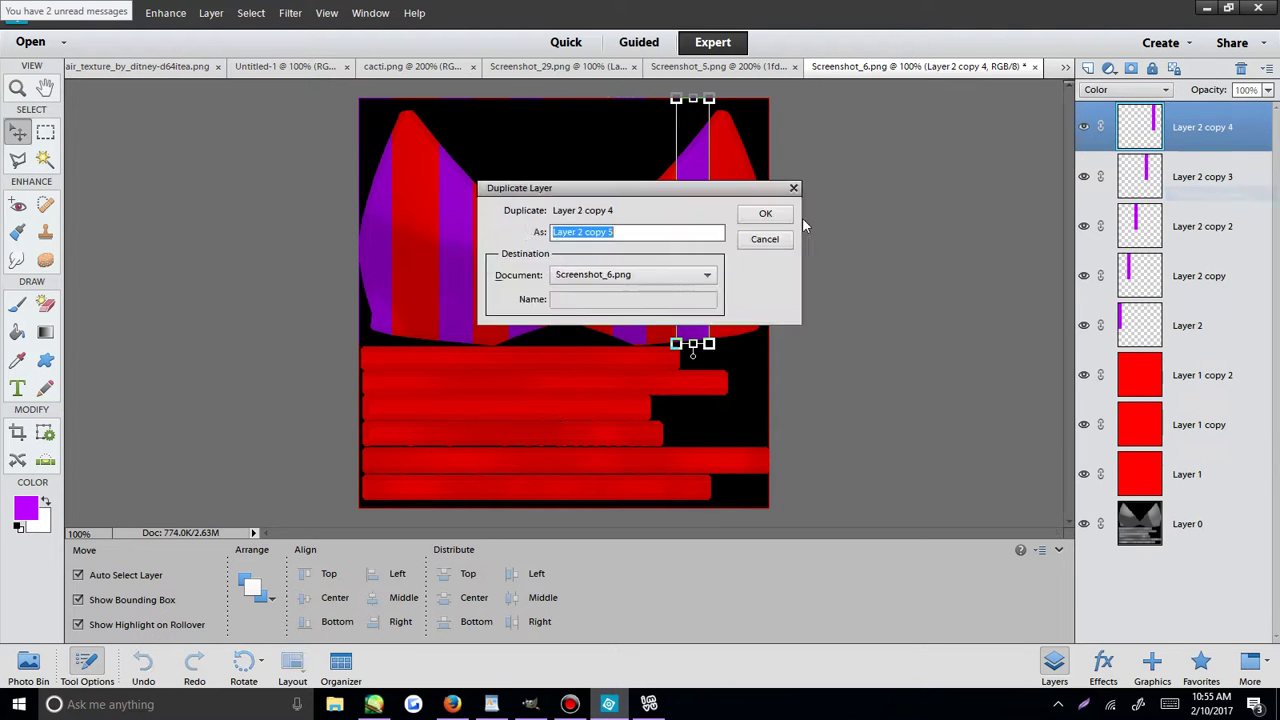
key(Return)
drag(689, 233, 775, 226)
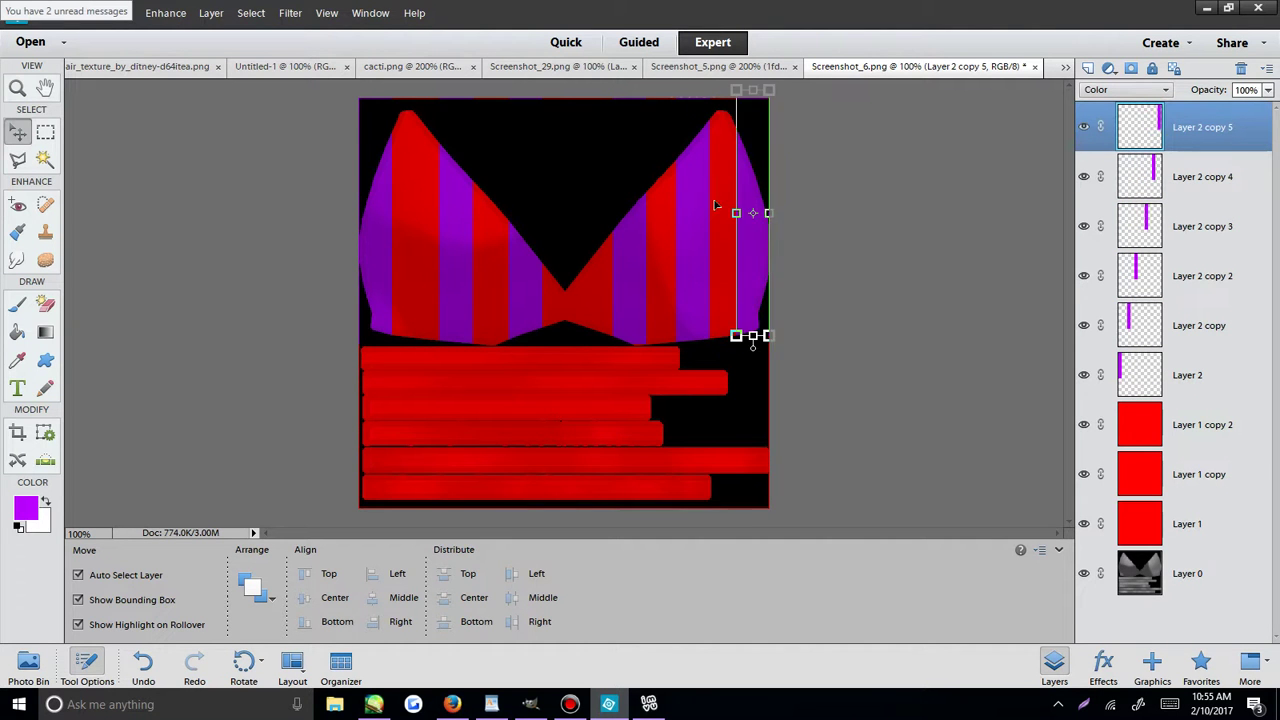
Save the striped texture to the Desktop as Screenshot_6 in PNG format and switch to IMVU.
click(45, 12)
click(140, 166)
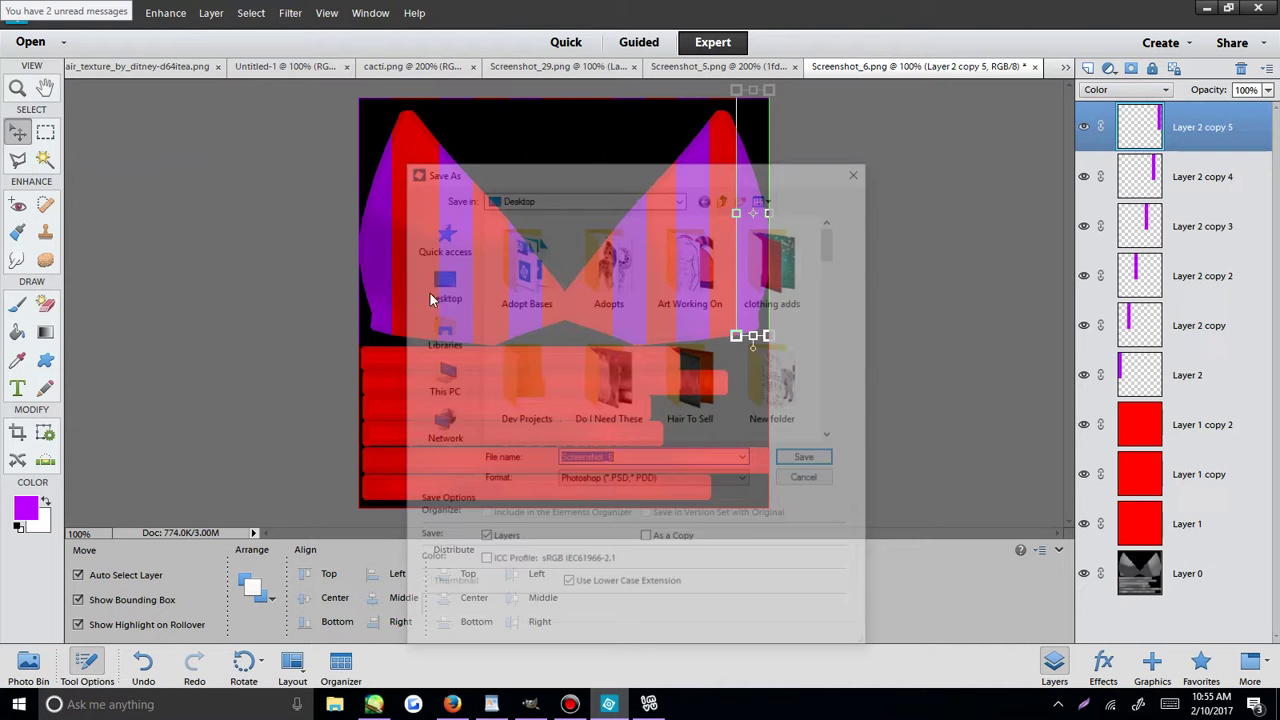
click(655, 480)
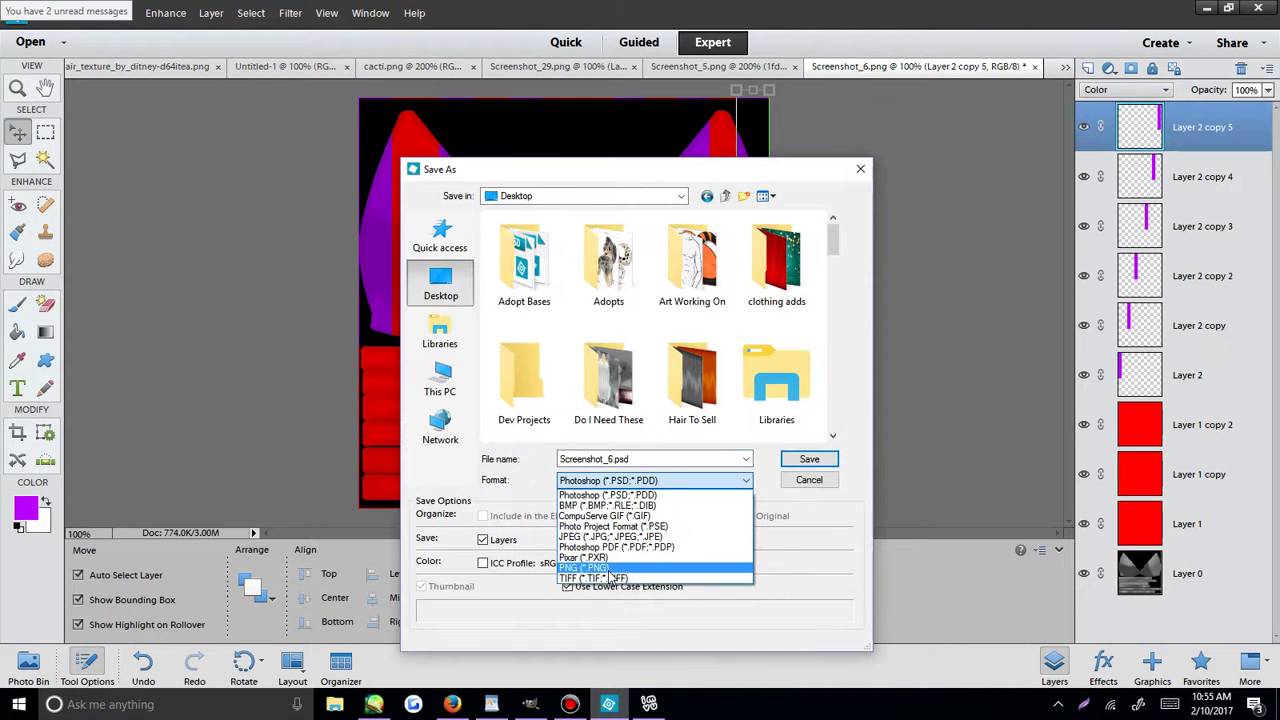
click(610, 575)
key(Return)
click(648, 704)
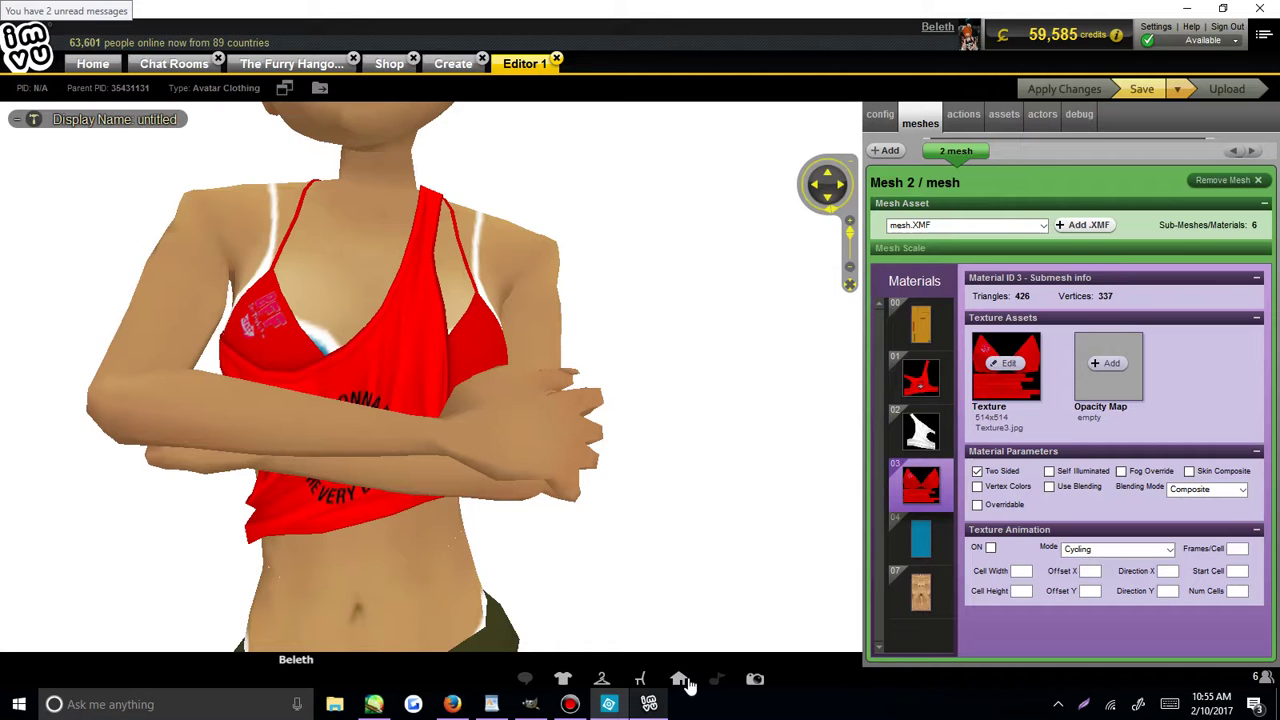
click(992, 366)
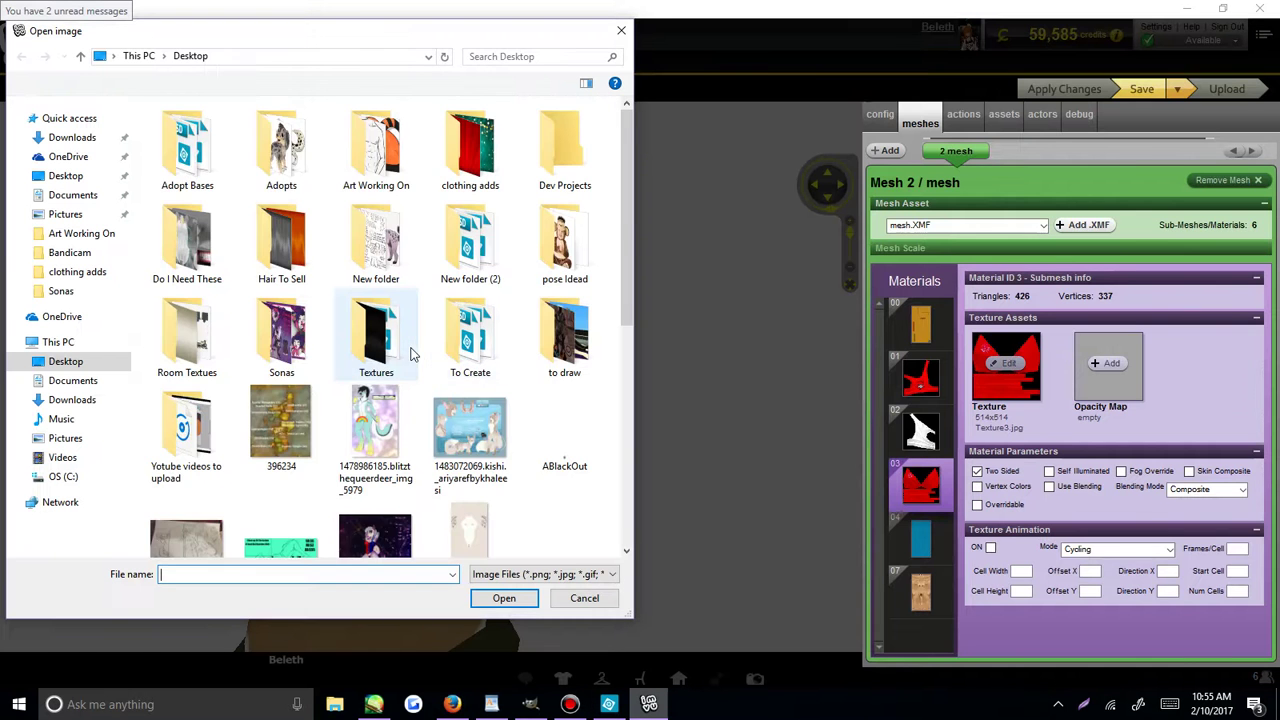
scroll(410, 360, down, 10)
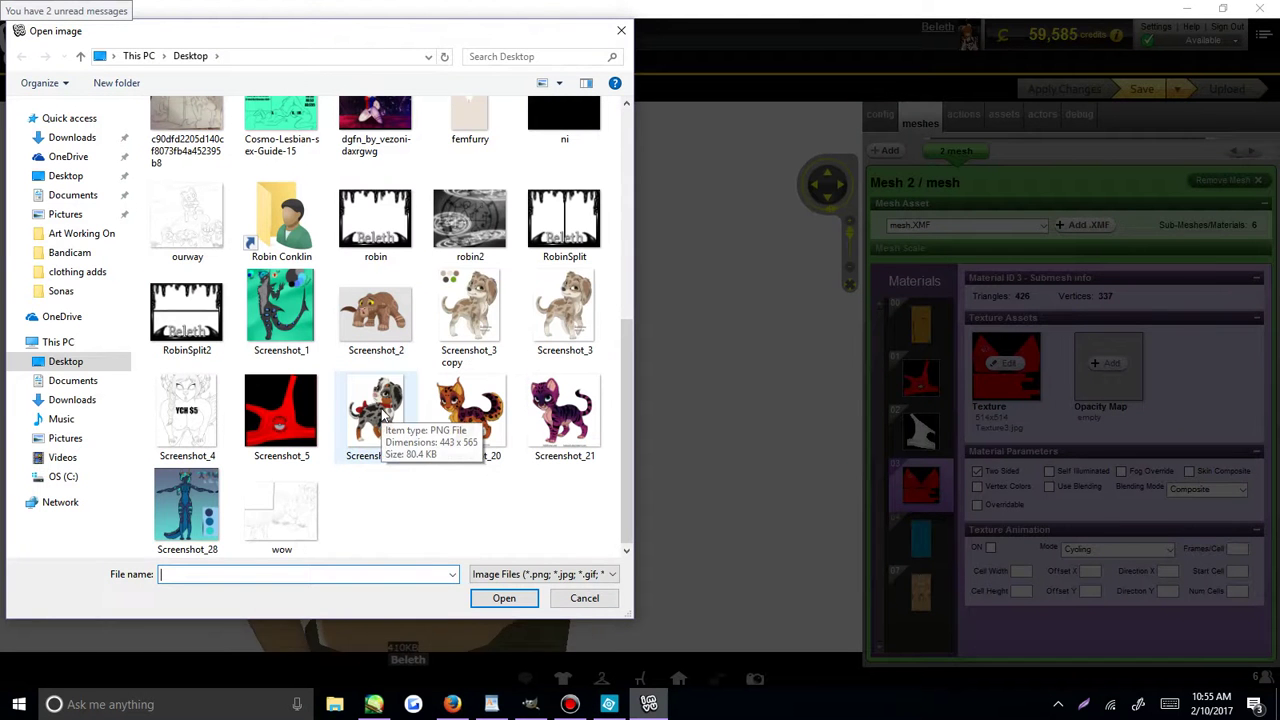
click(470, 415)
key(Return)
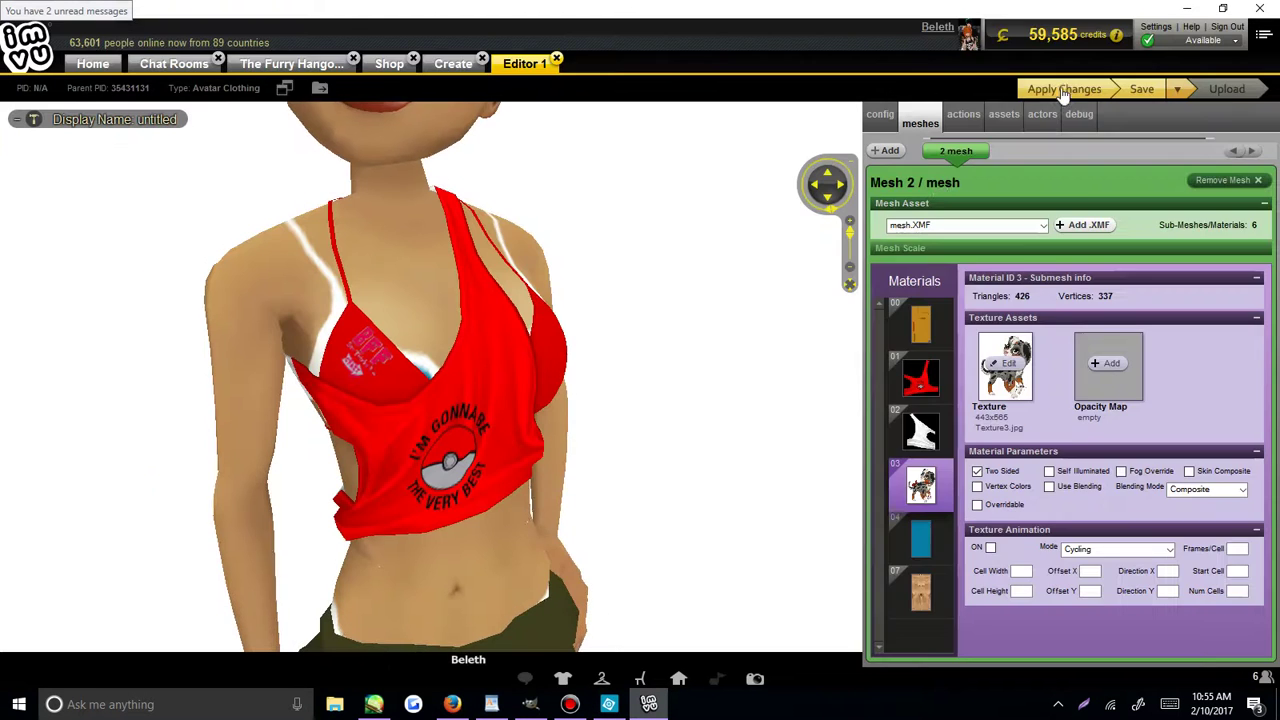
Load Screenshot_6 from the Desktop as the texture of material 03 and apply the changes.
click(1005, 363)
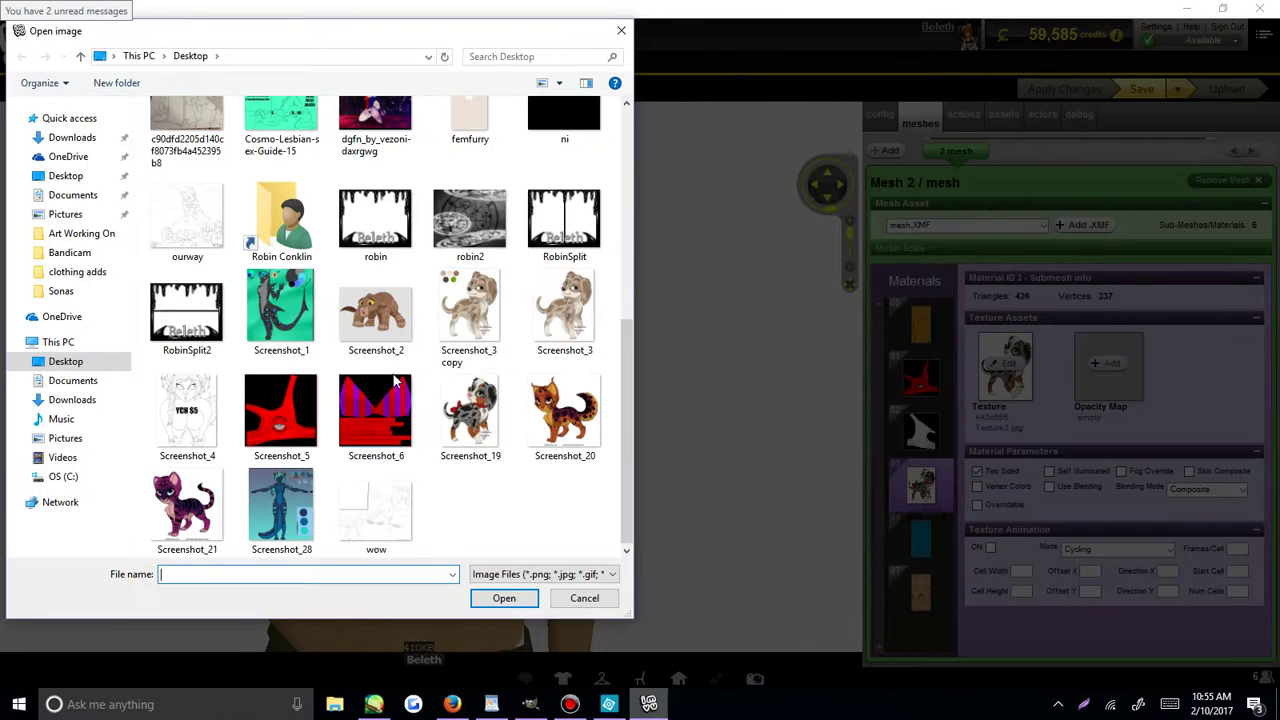
click(395, 385)
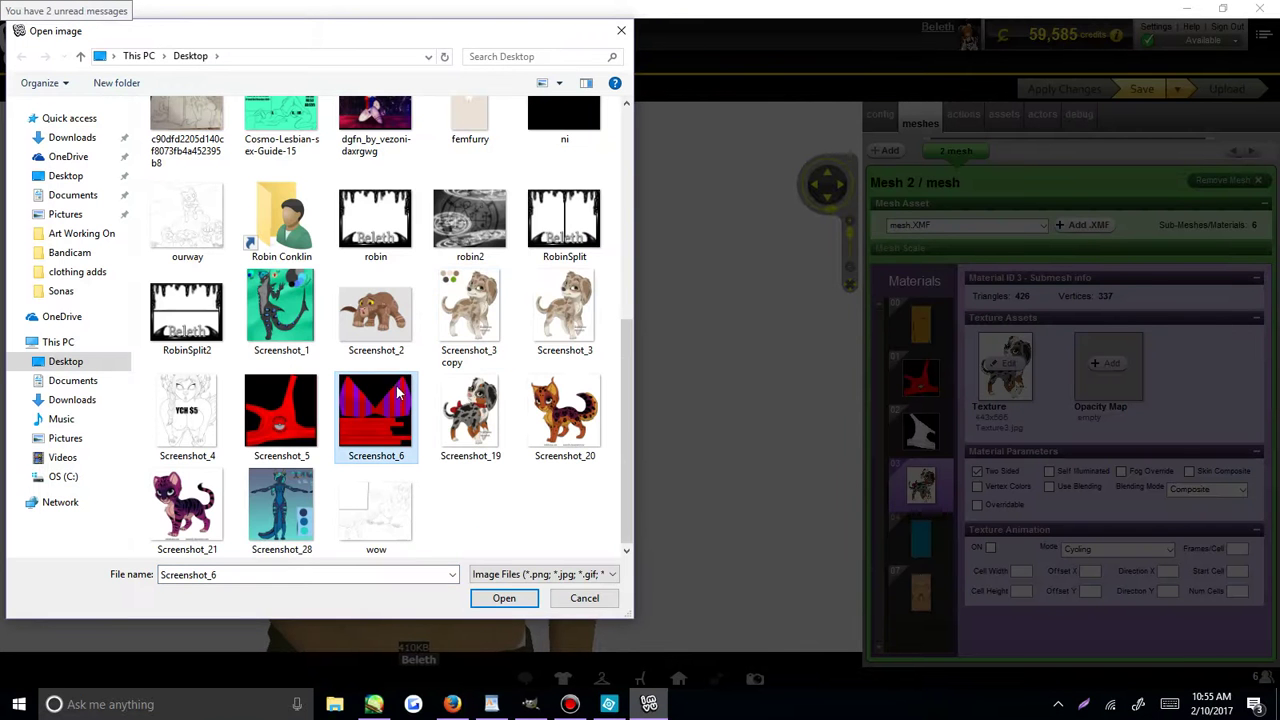
key(Return)
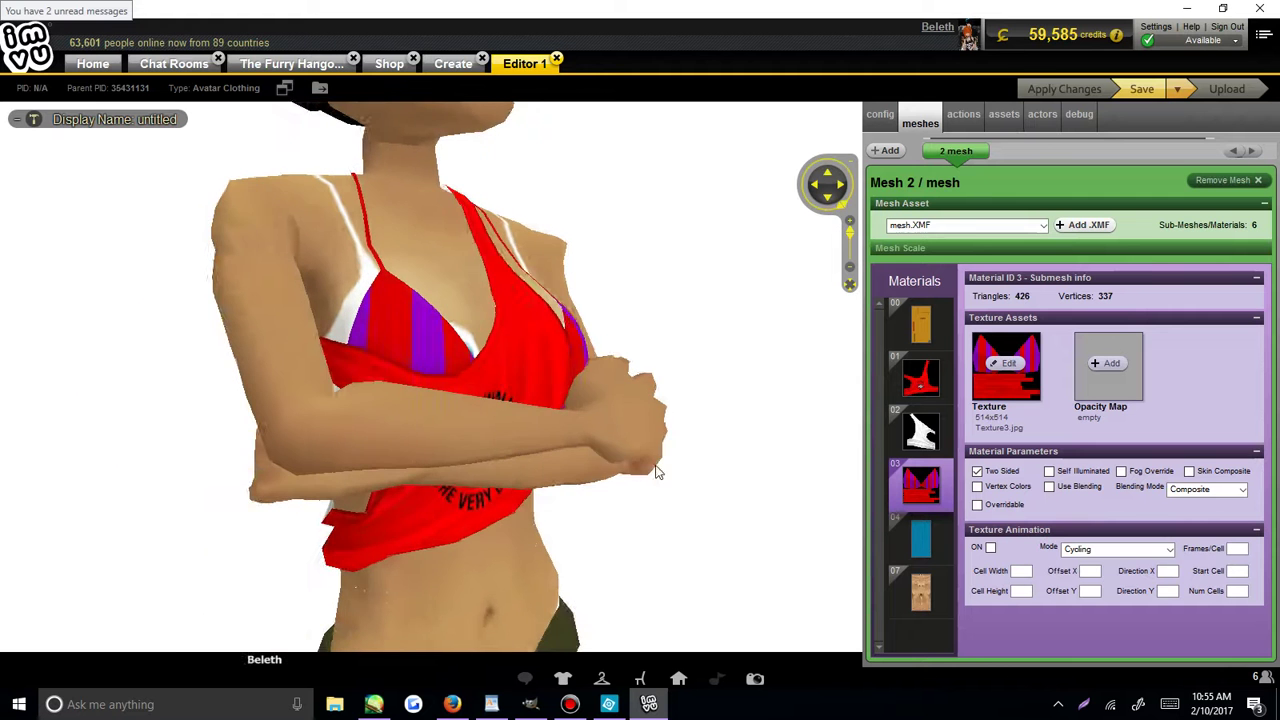
Open the saved outfits, browse the Evily Cute category, and switch the list to Sexy And Cute.
click(601, 679)
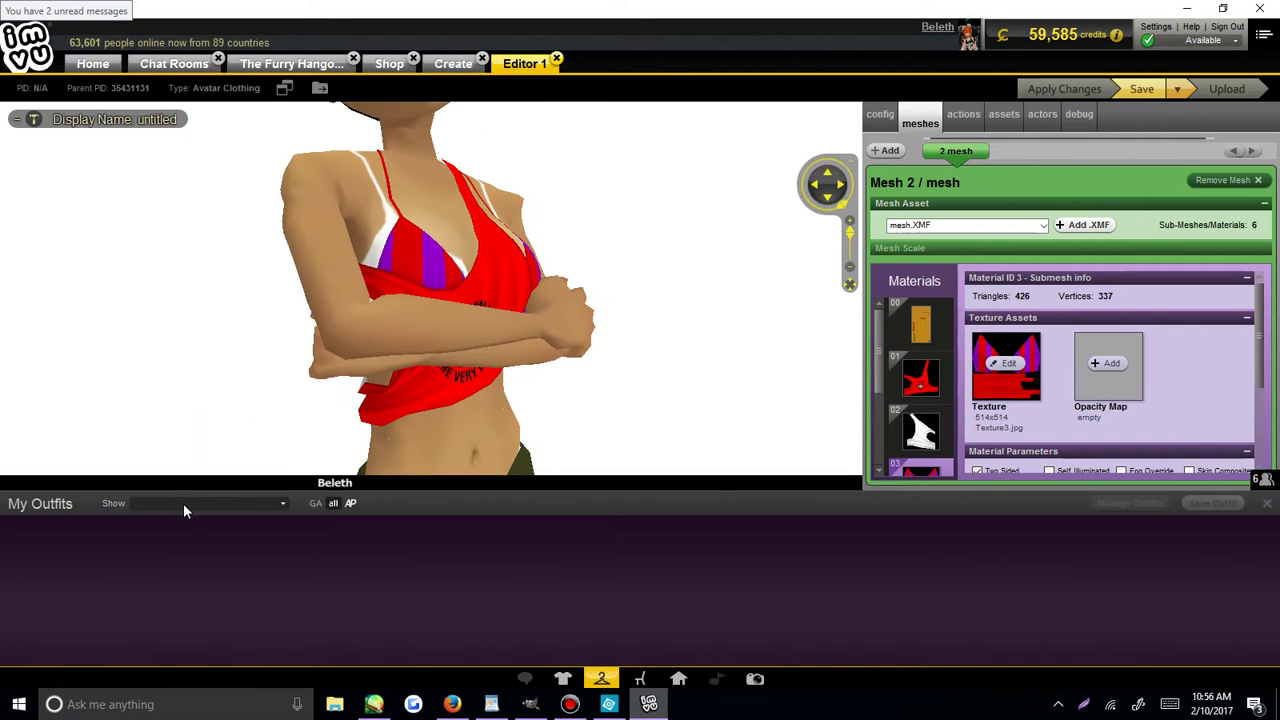
click(183, 503)
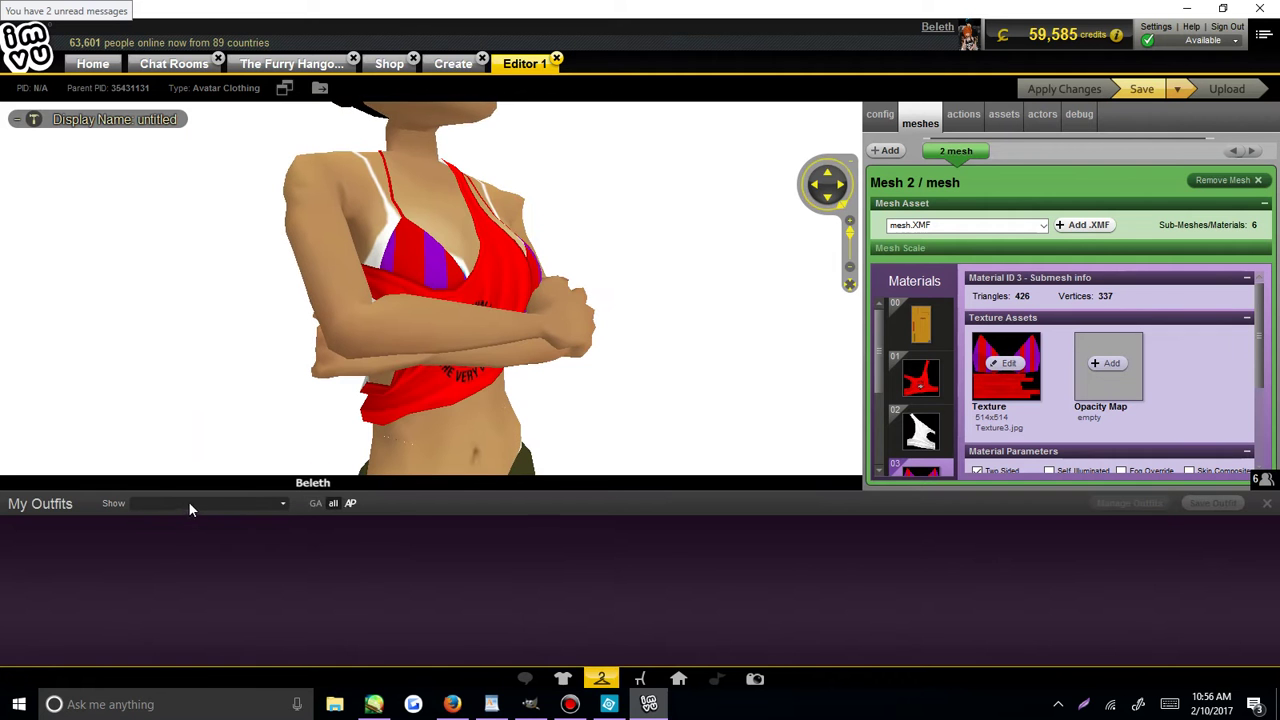
click(254, 504)
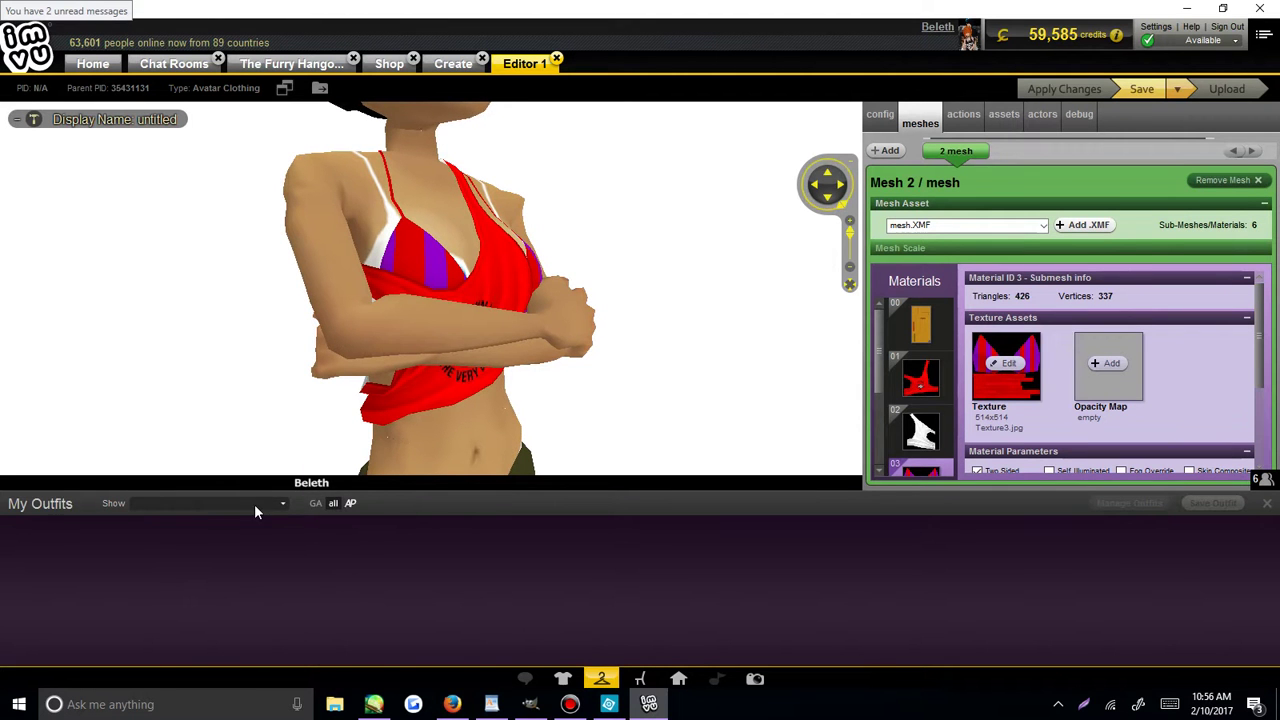
click(563, 679)
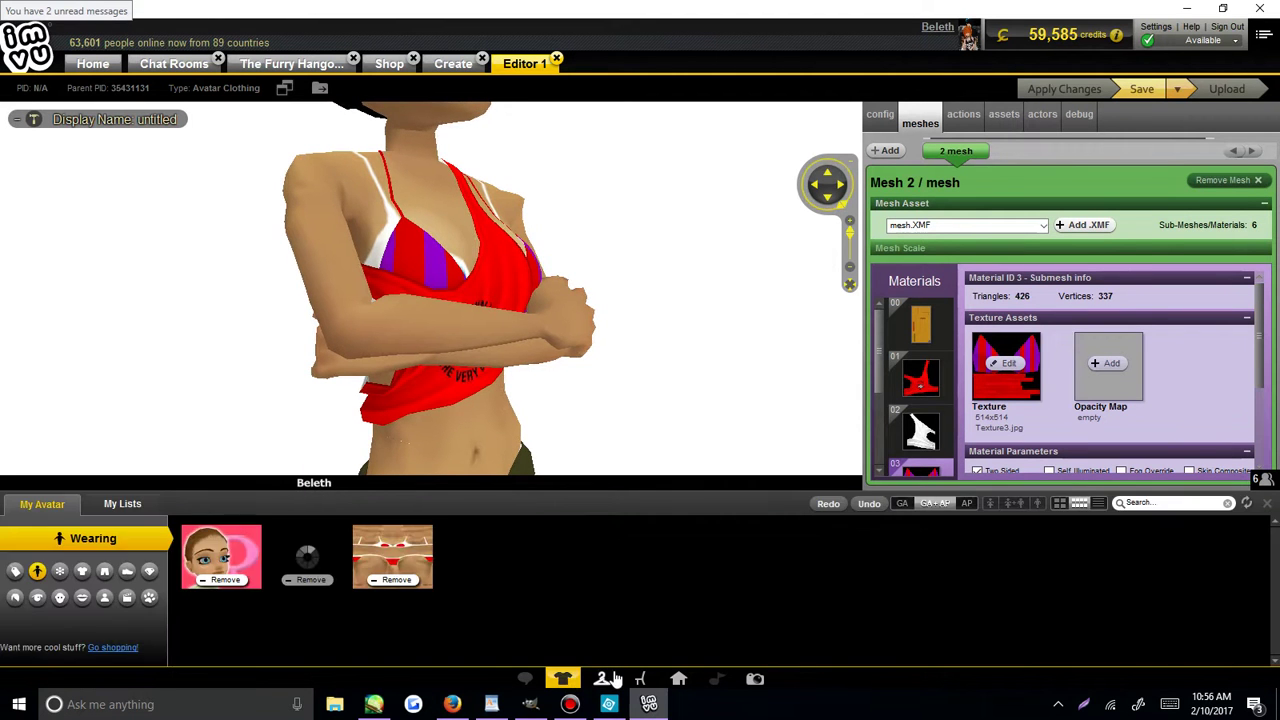
click(602, 679)
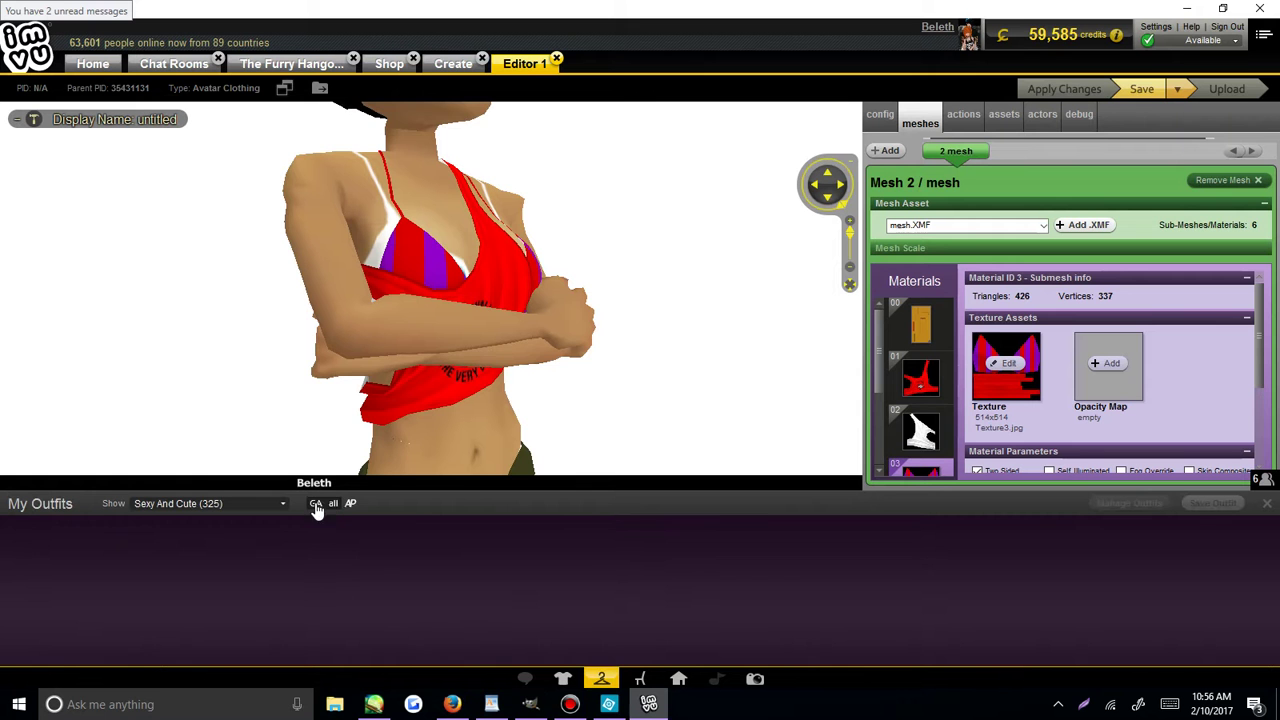
click(212, 506)
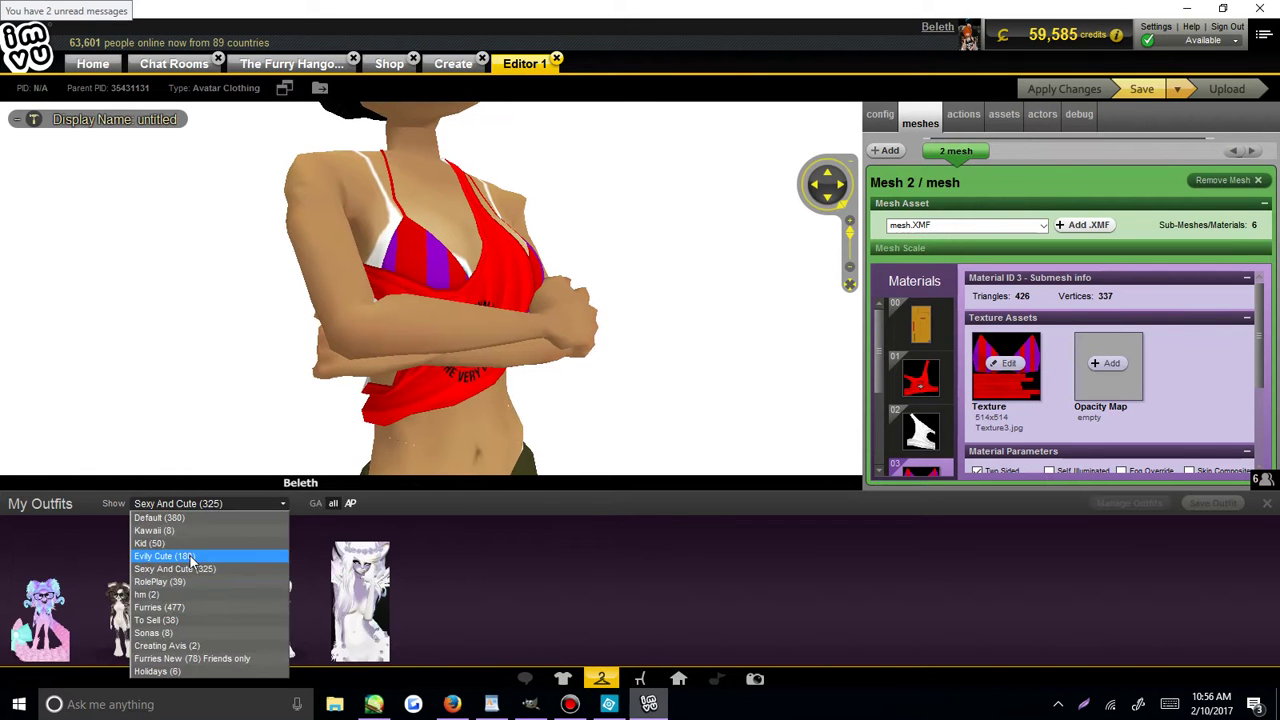
click(200, 555)
click(210, 502)
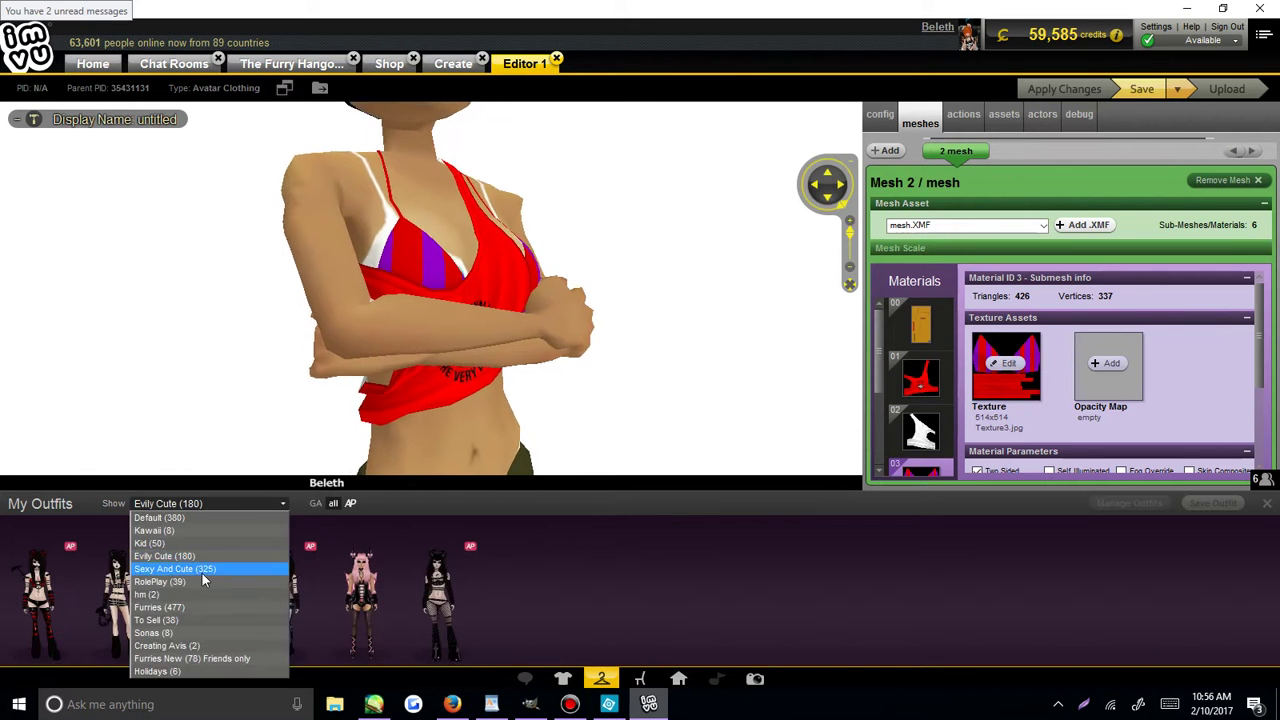
click(202, 569)
Put the outfit with pink and blue hair on the avatar, close the outfit list, and view the top.
mouse_move(125, 596)
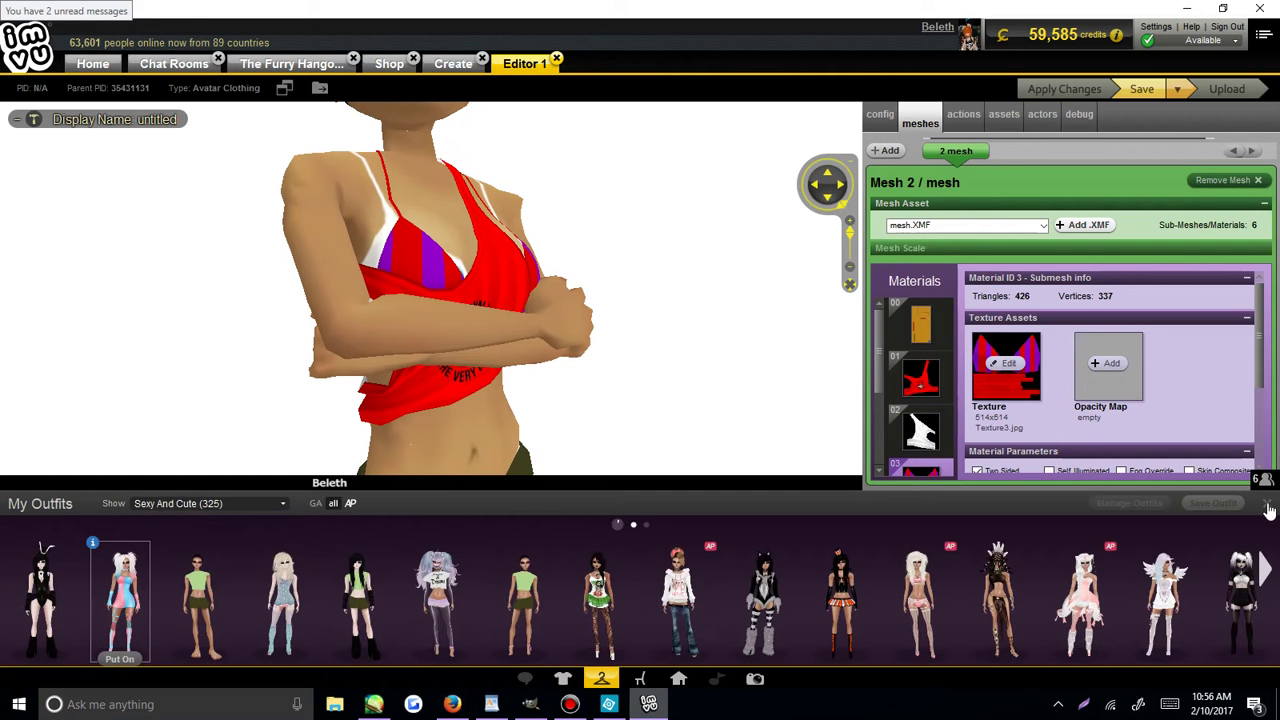
click(123, 565)
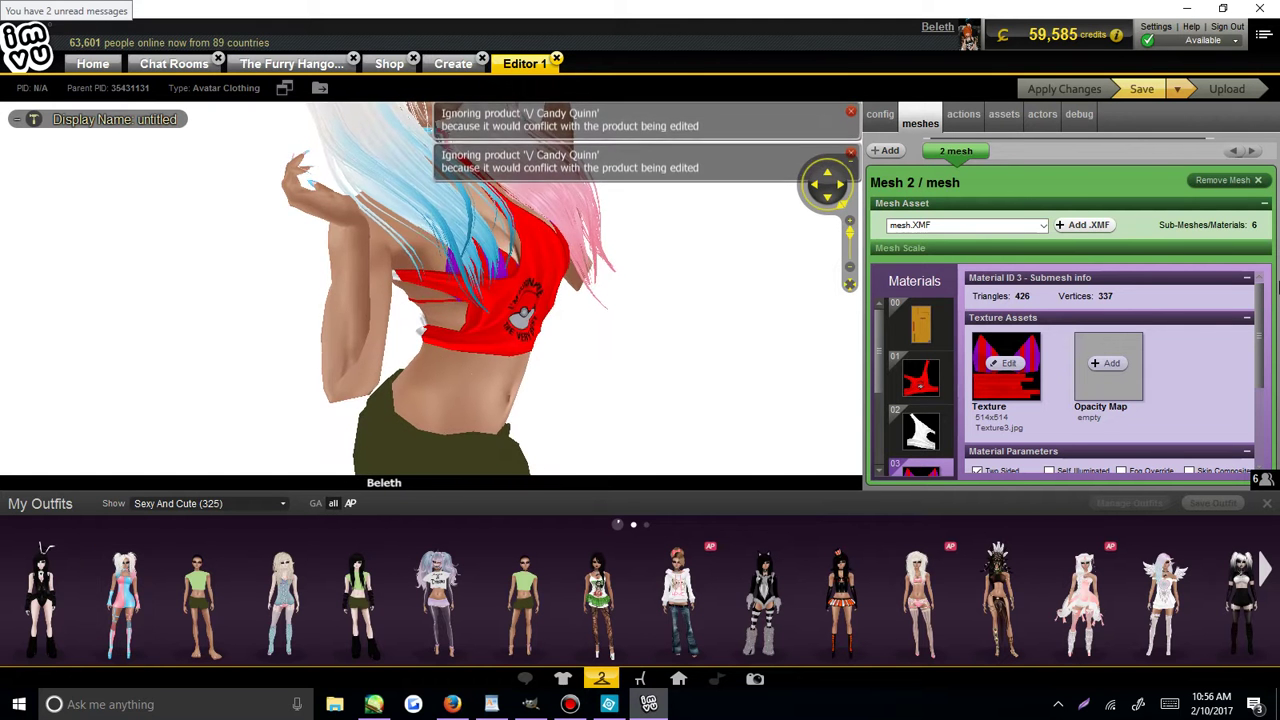
click(1265, 506)
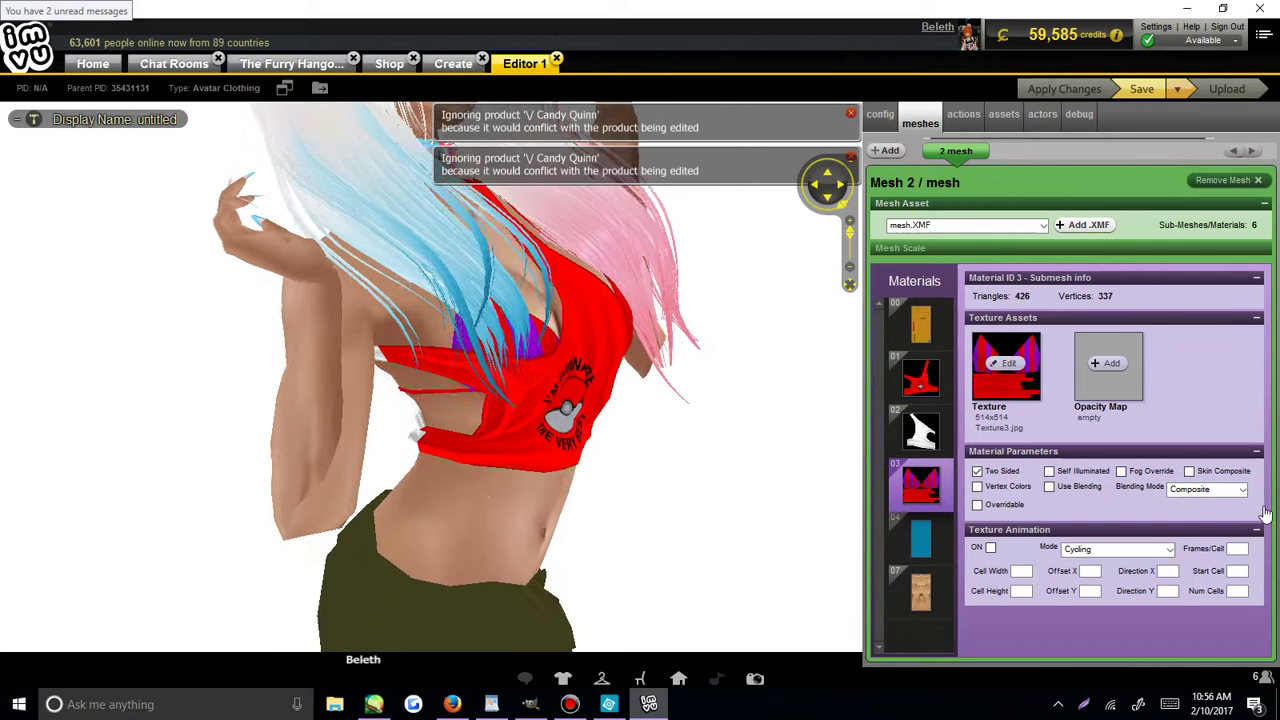
scroll(700, 434, up, 2)
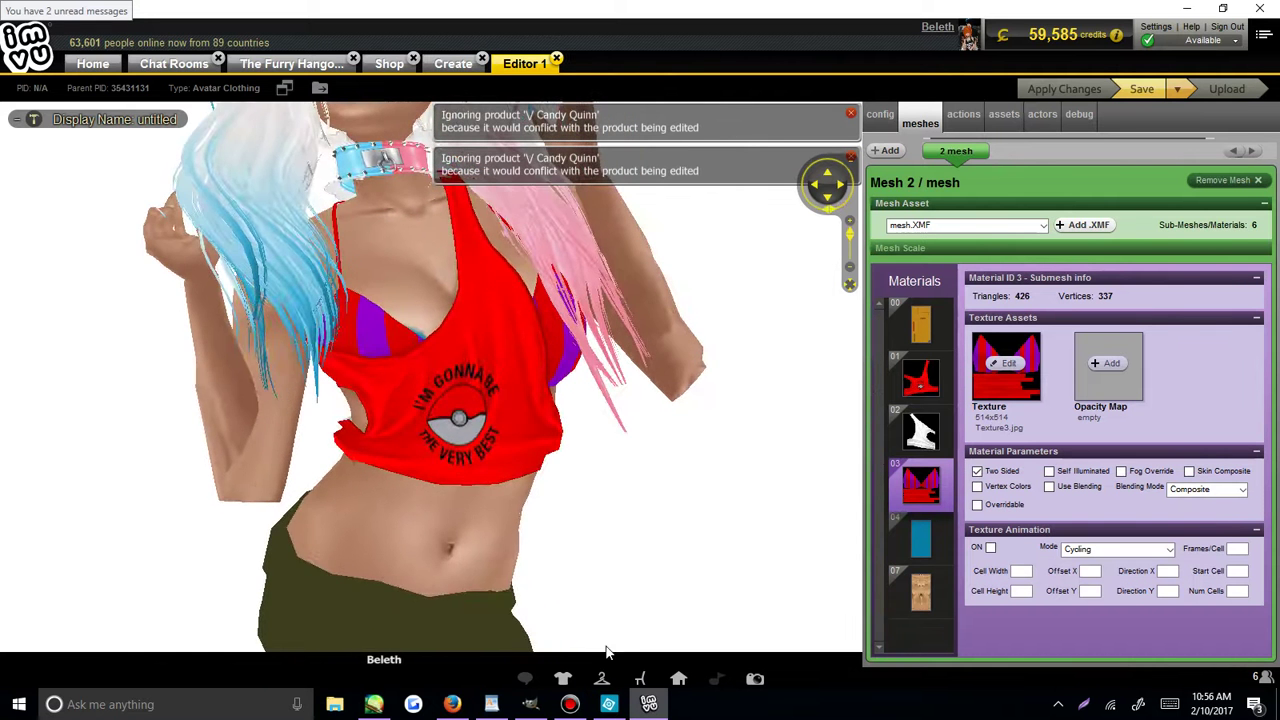
Remove the long pink and blue hair from the avatar's worn items and close the list.
click(563, 679)
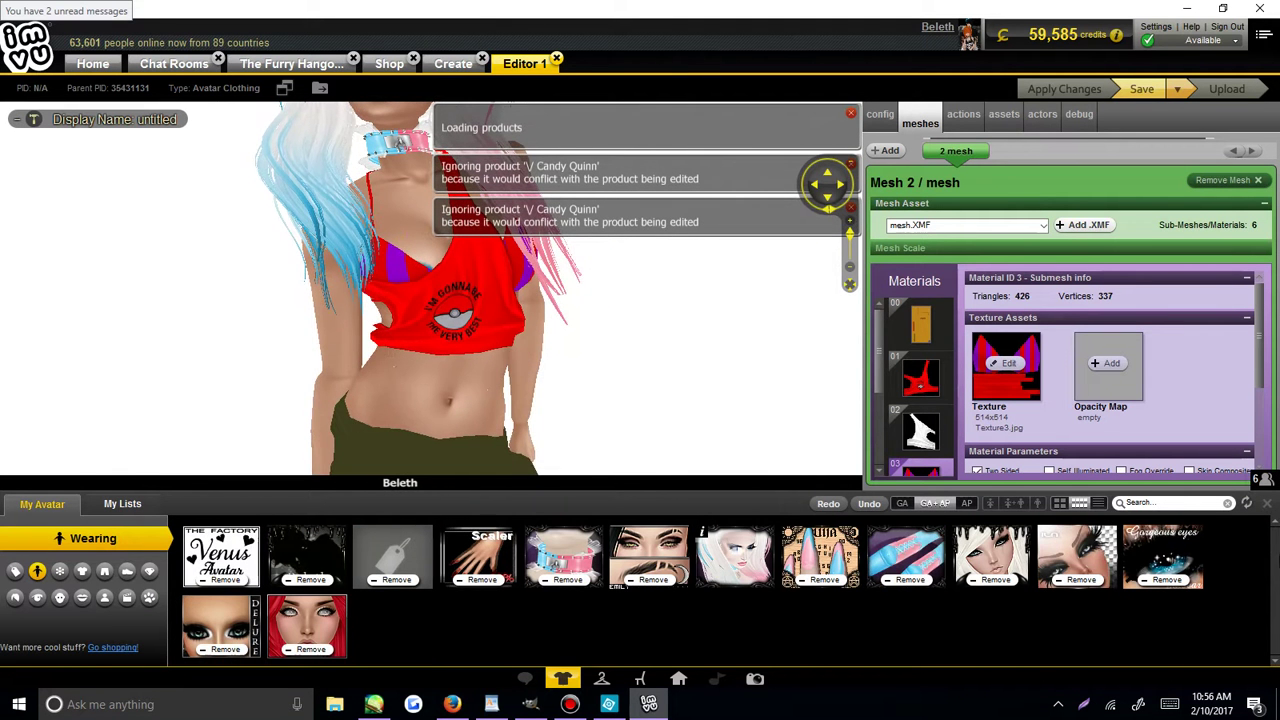
click(1269, 504)
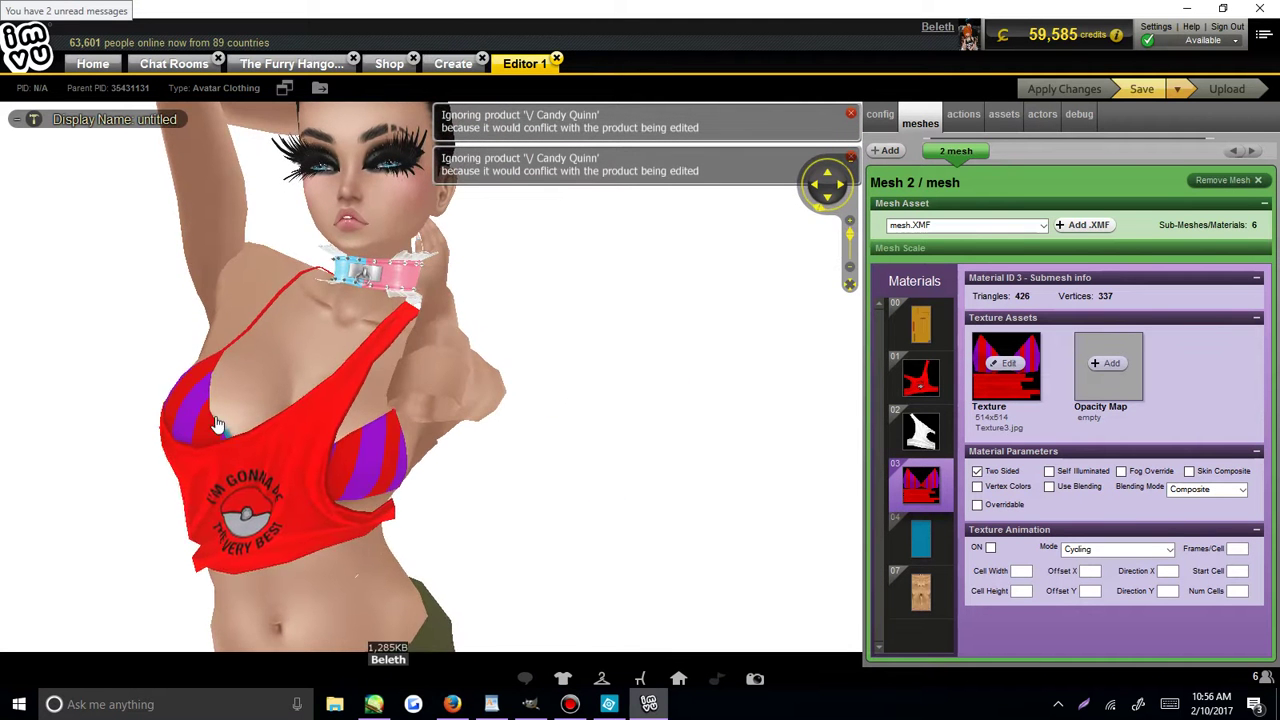
Replace the texture of material 04 with the light blue character reference image from the Desktop, apply the changes, and inspect the avatar.
click(920, 538)
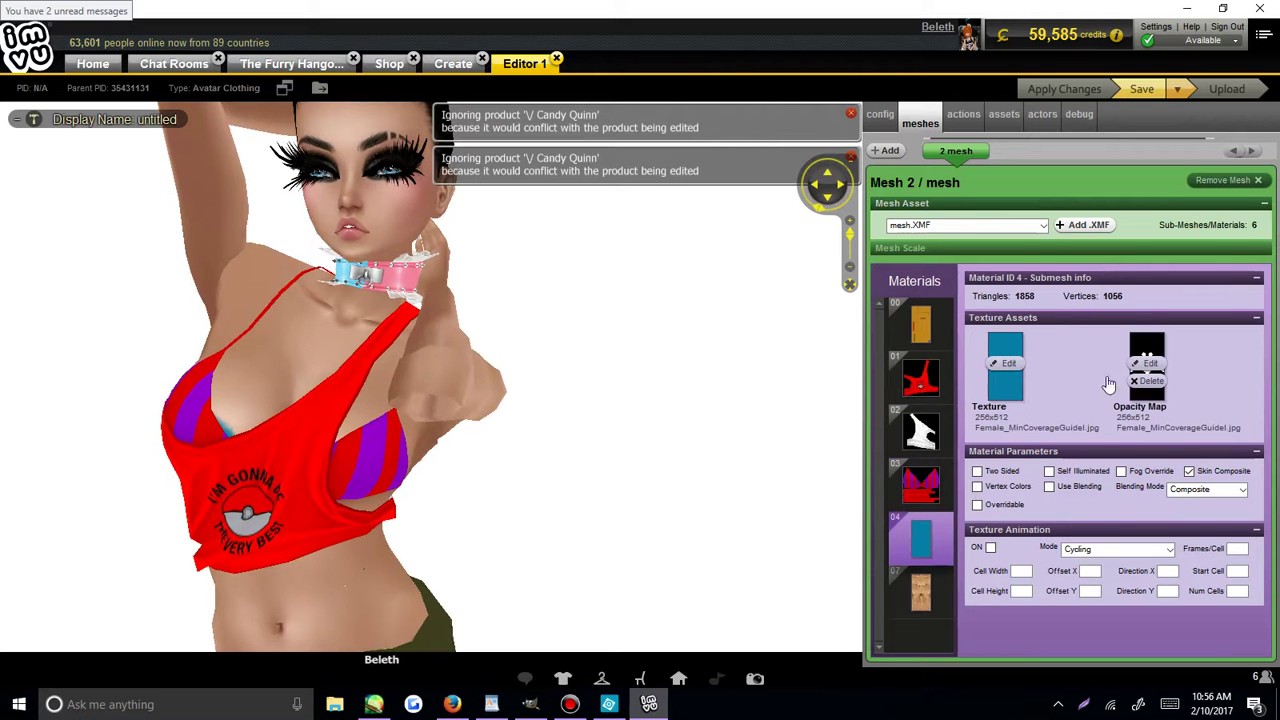
click(1008, 363)
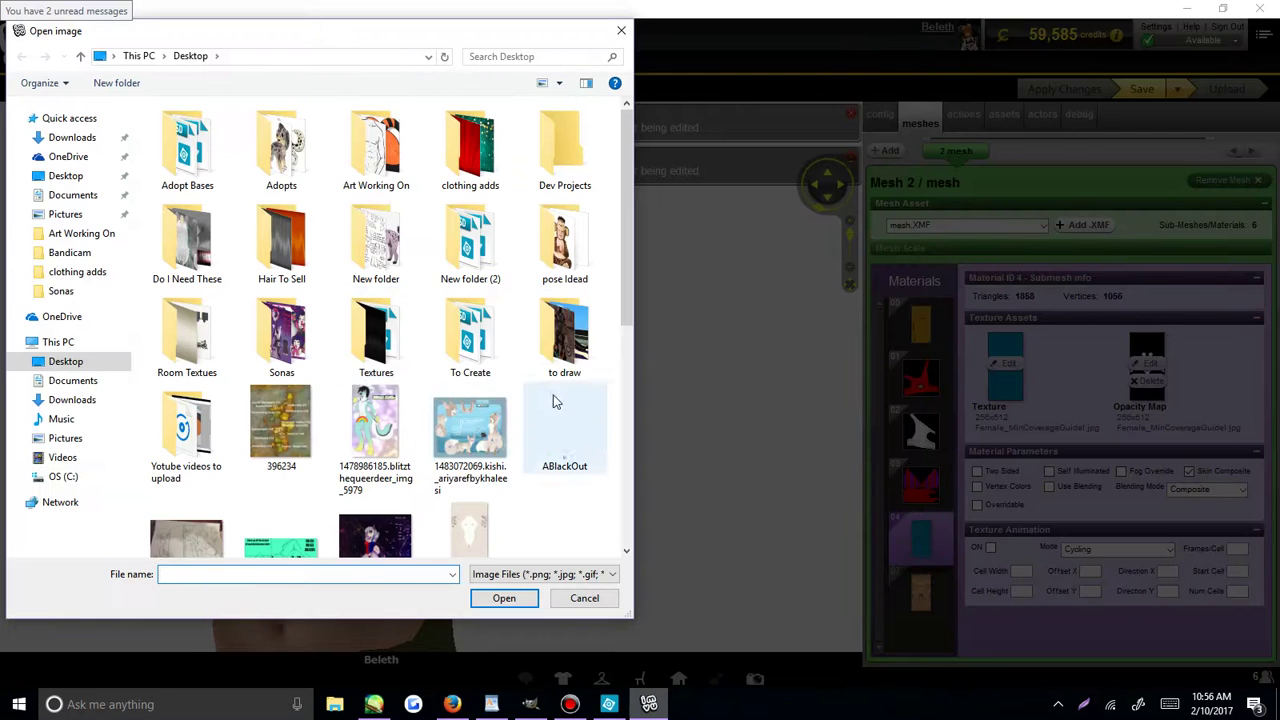
double_click(470, 430)
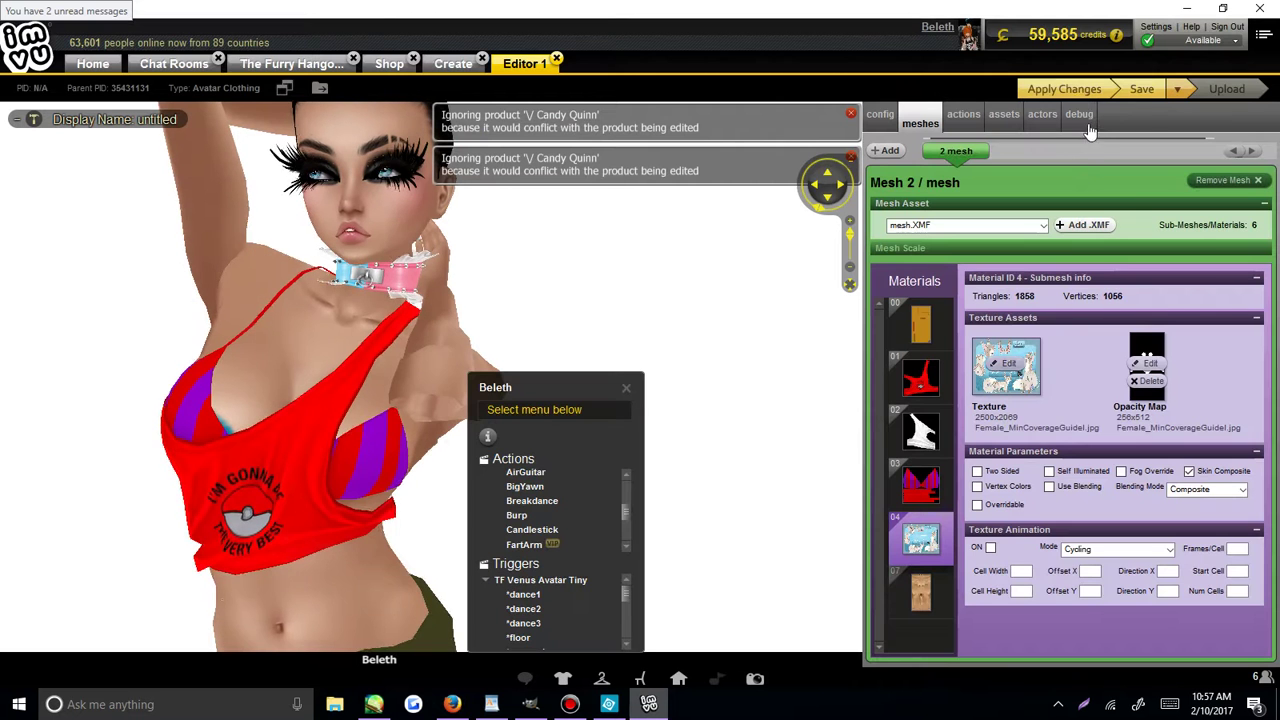
click(627, 389)
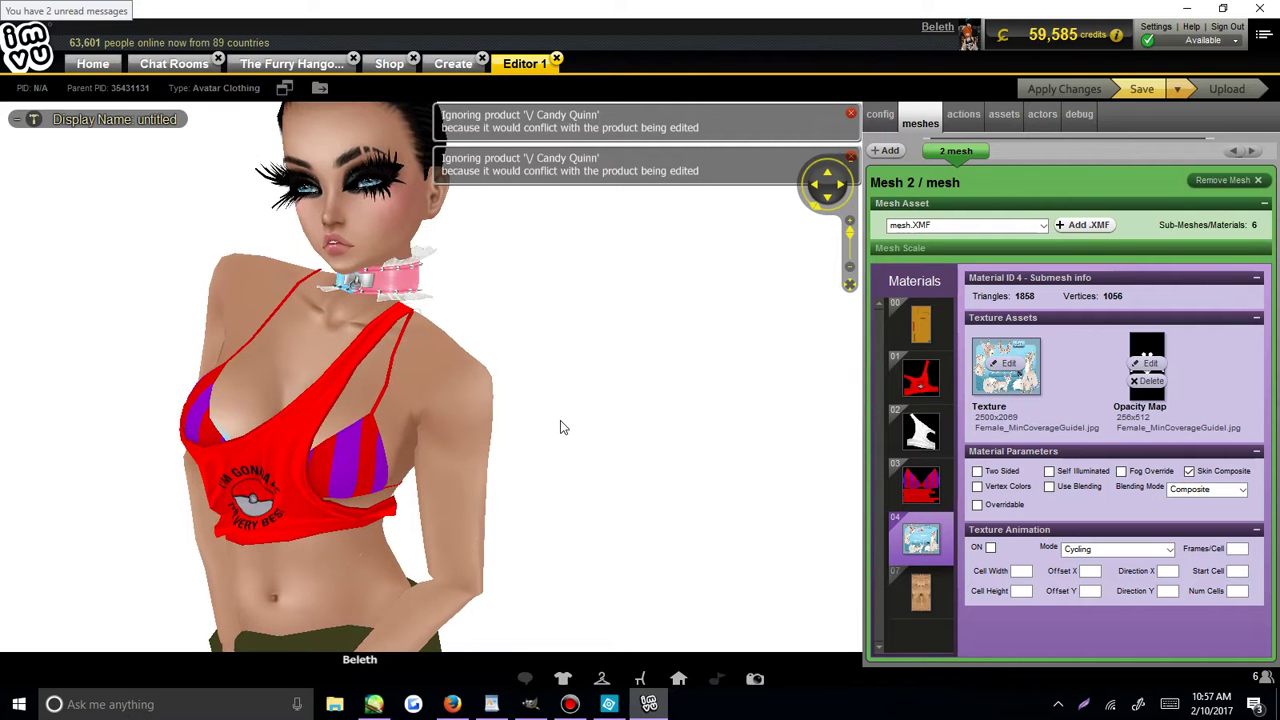
drag(560, 428, 255, 450)
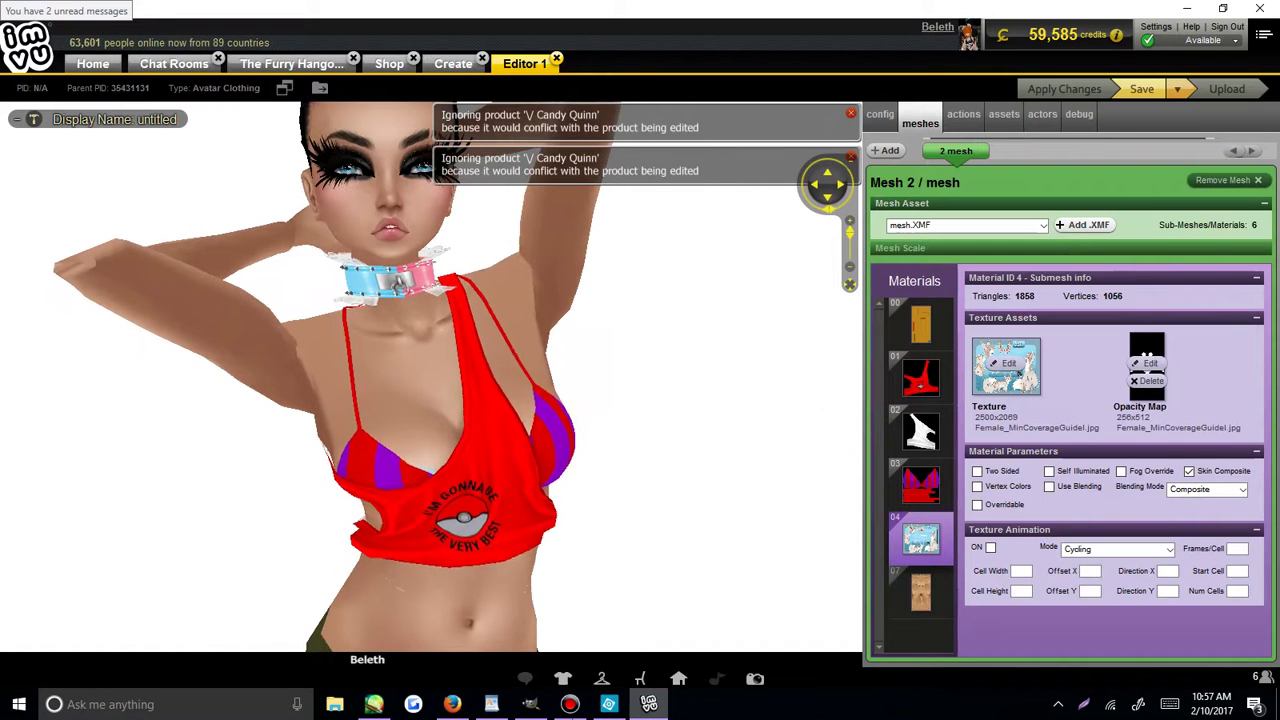
click(413, 704)
click(569, 704)
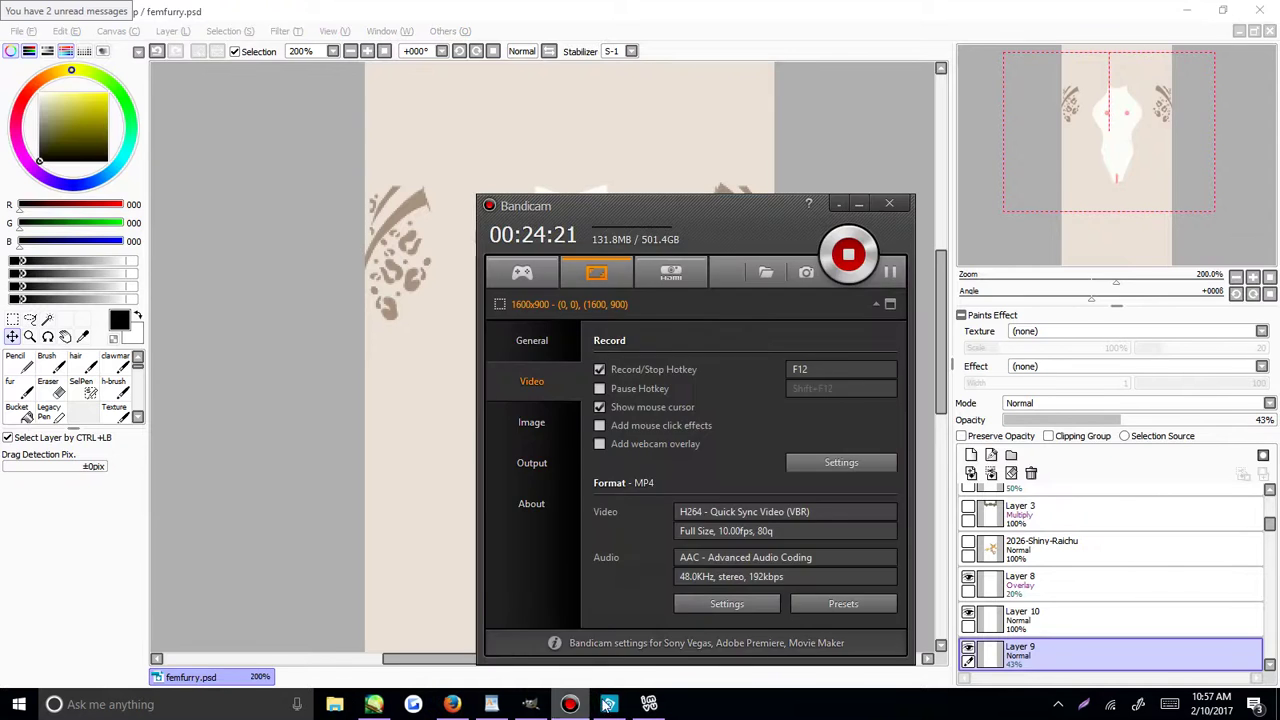
Switch to Photoshop Elements and delete the three Pokéball logo layers from the Screenshot_5.png top texture.
click(608, 704)
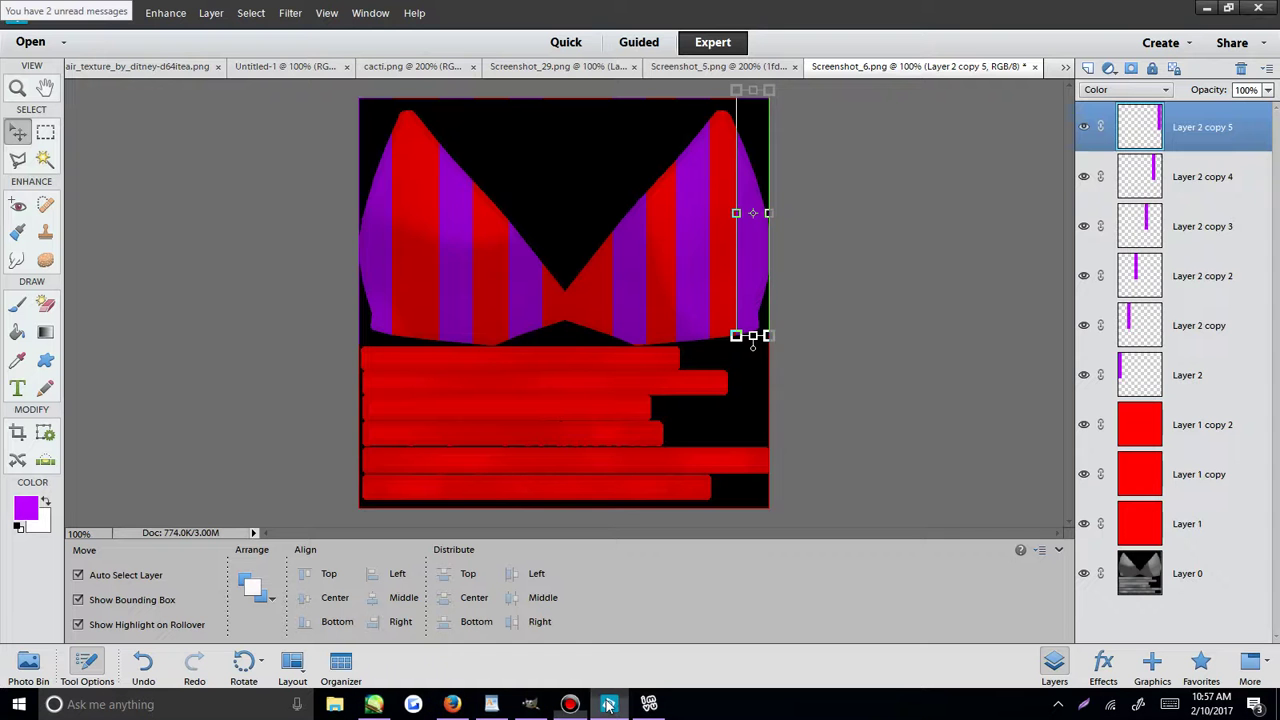
click(706, 67)
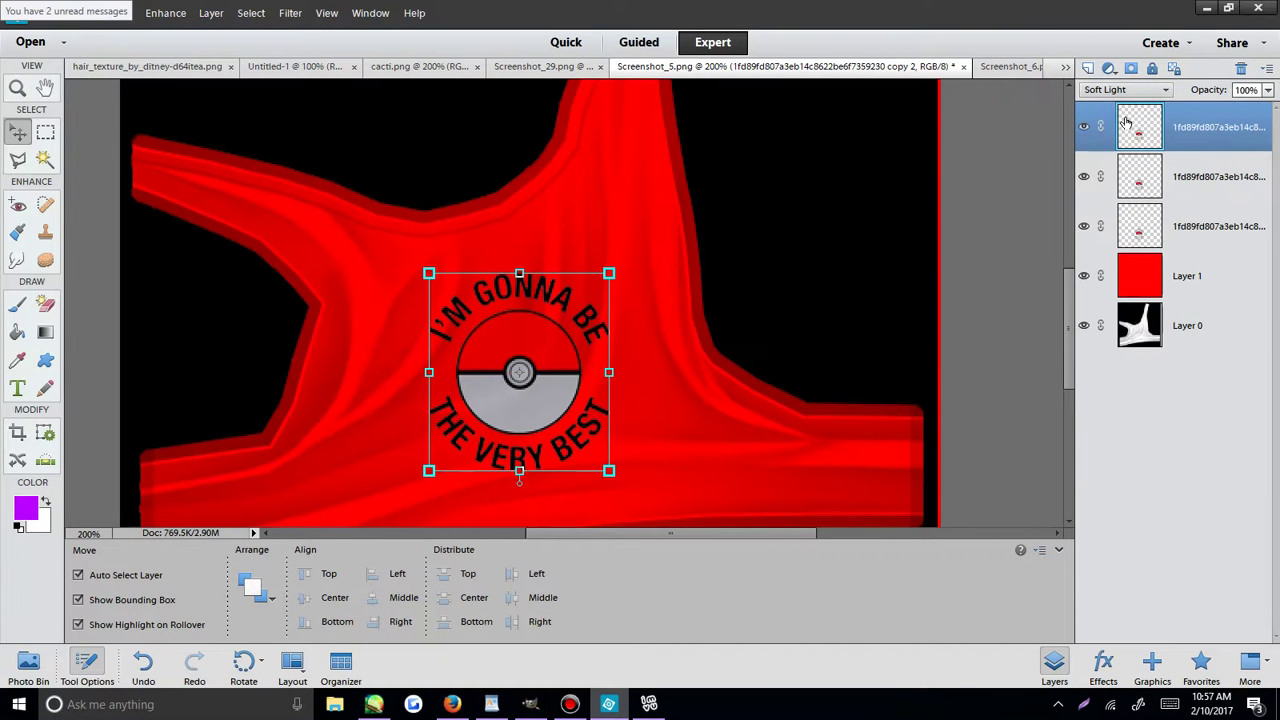
key(Delete)
key(Delete)
key(Delete)
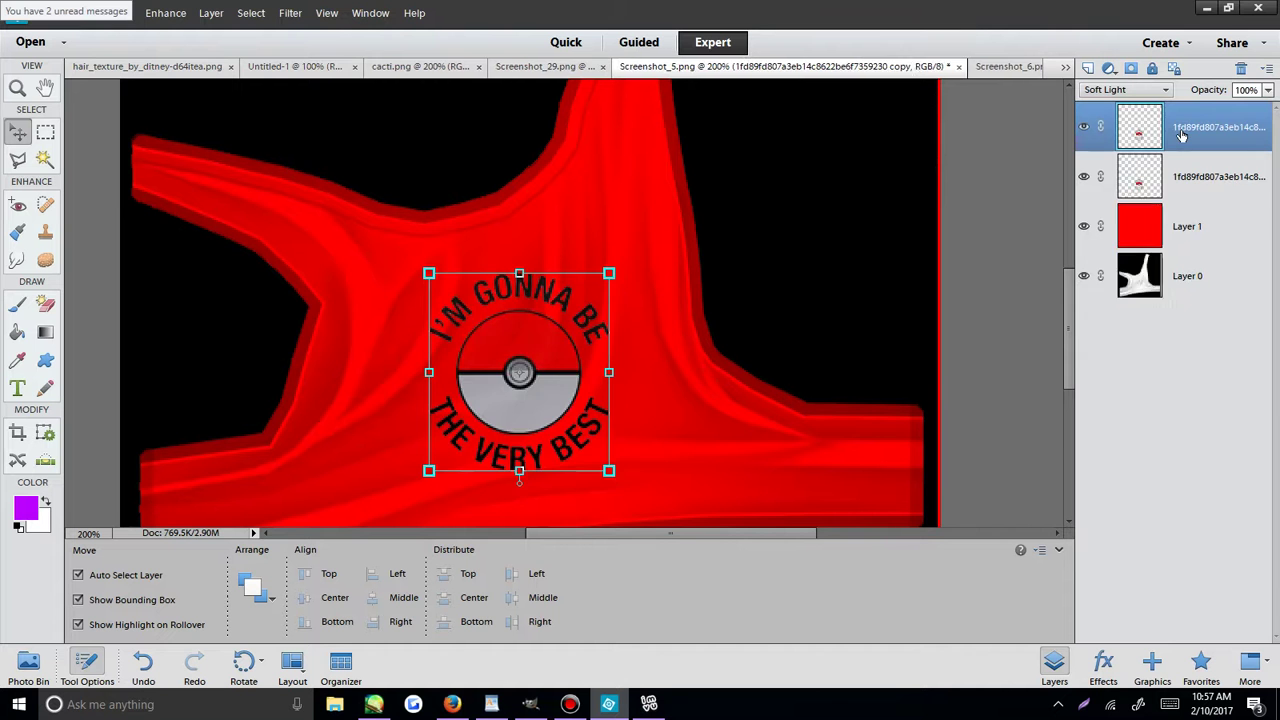
Add an empty layer above the red color layer and set the foreground color to black.
click(210, 13)
mouse_move(225, 31)
click(165, 31)
click(766, 226)
scroll(682, 278, down, 1)
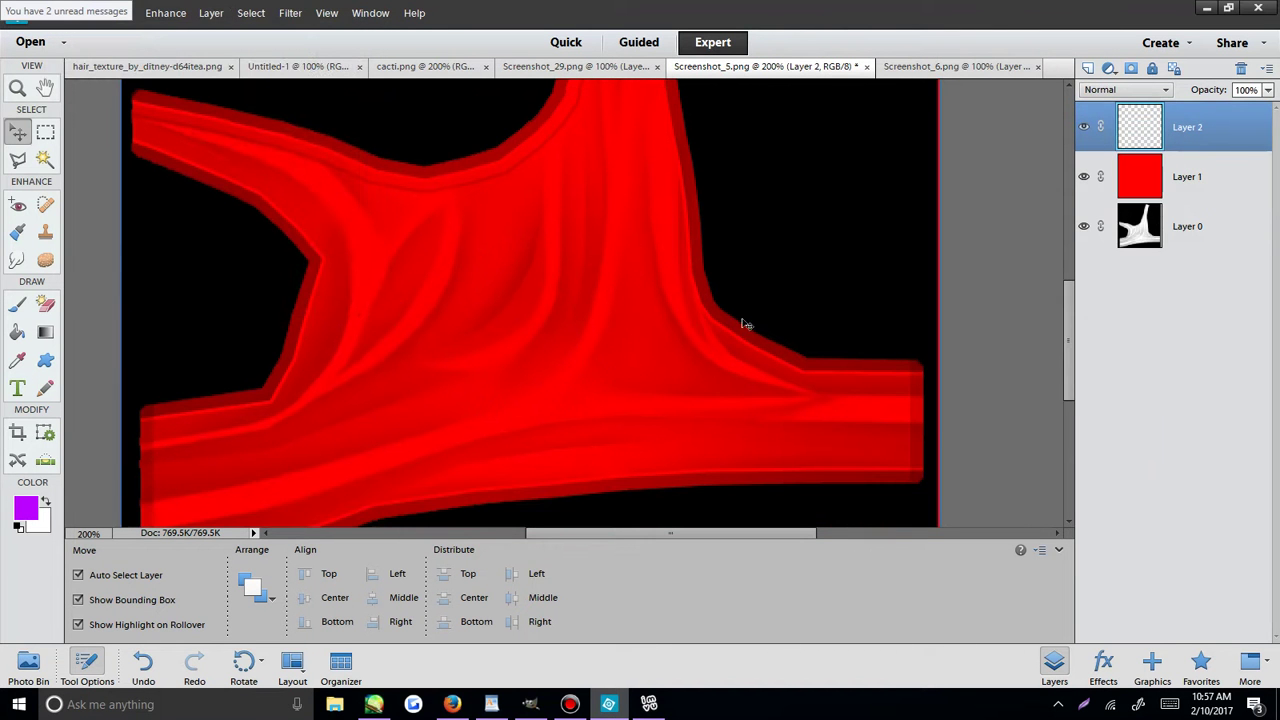
click(45, 502)
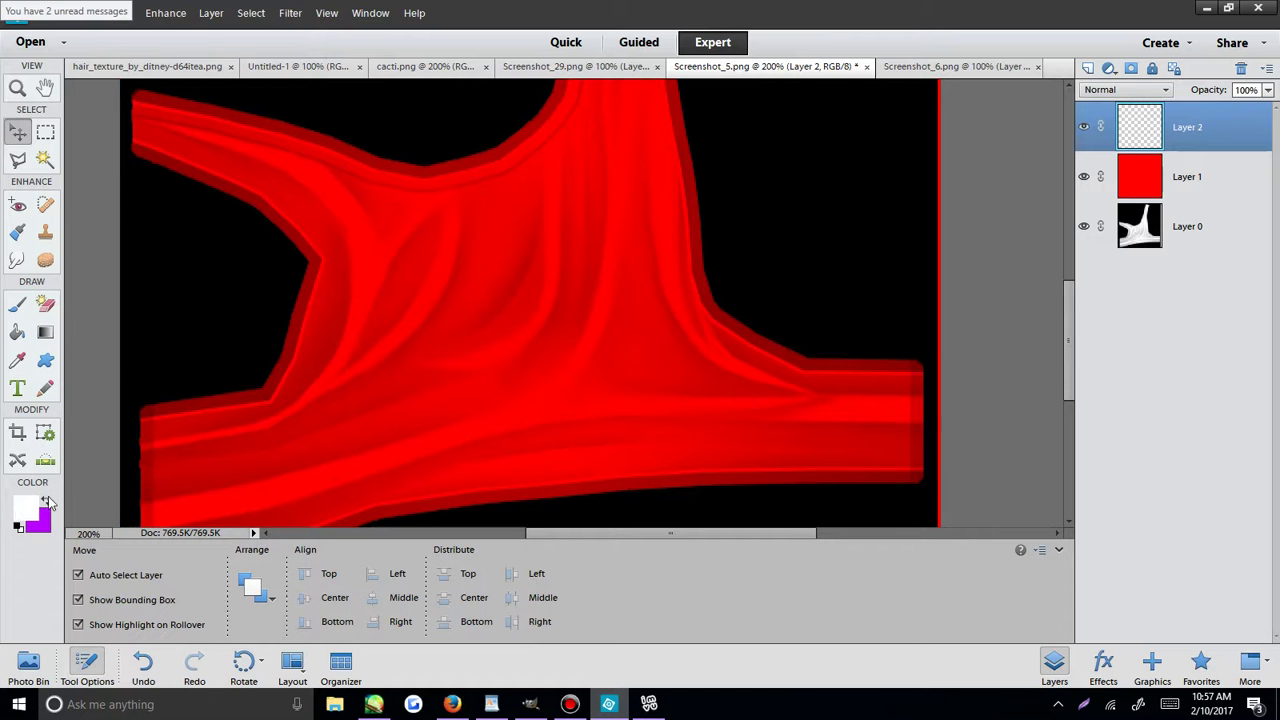
click(27, 510)
click(802, 160)
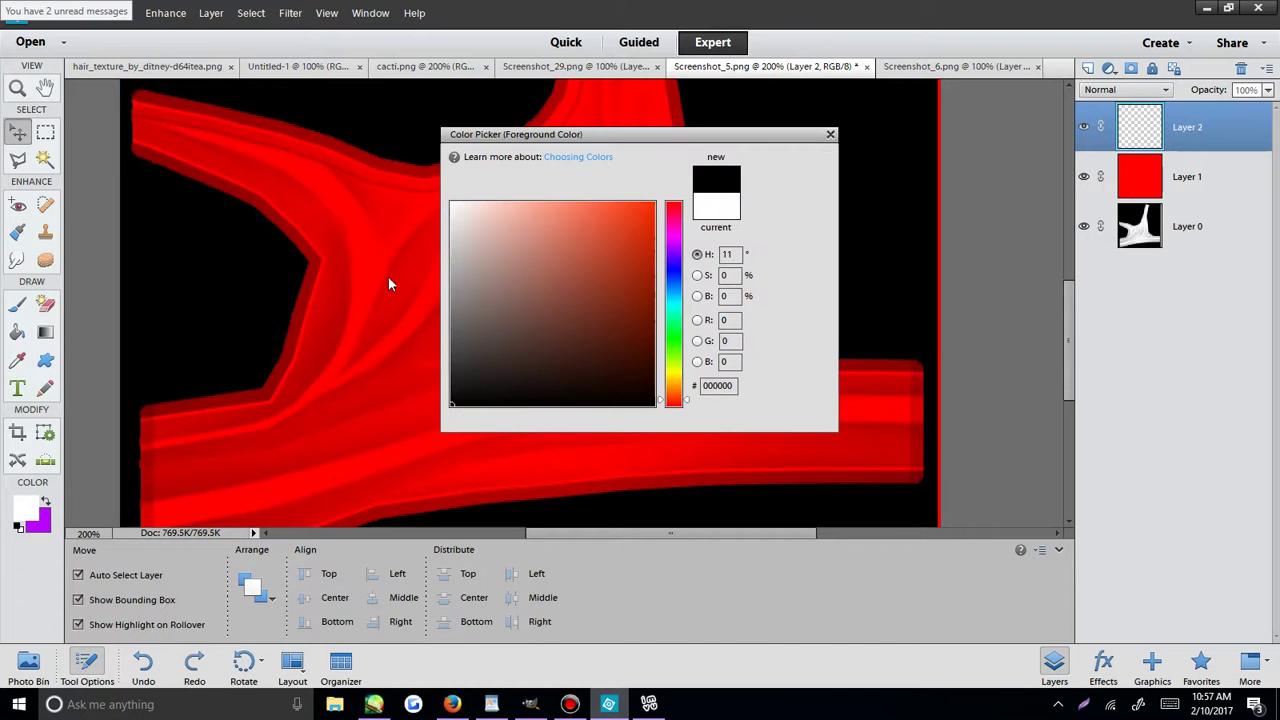
Paint a short curved black fold line across the lower part of the top with a 9 px brush.
click(17, 304)
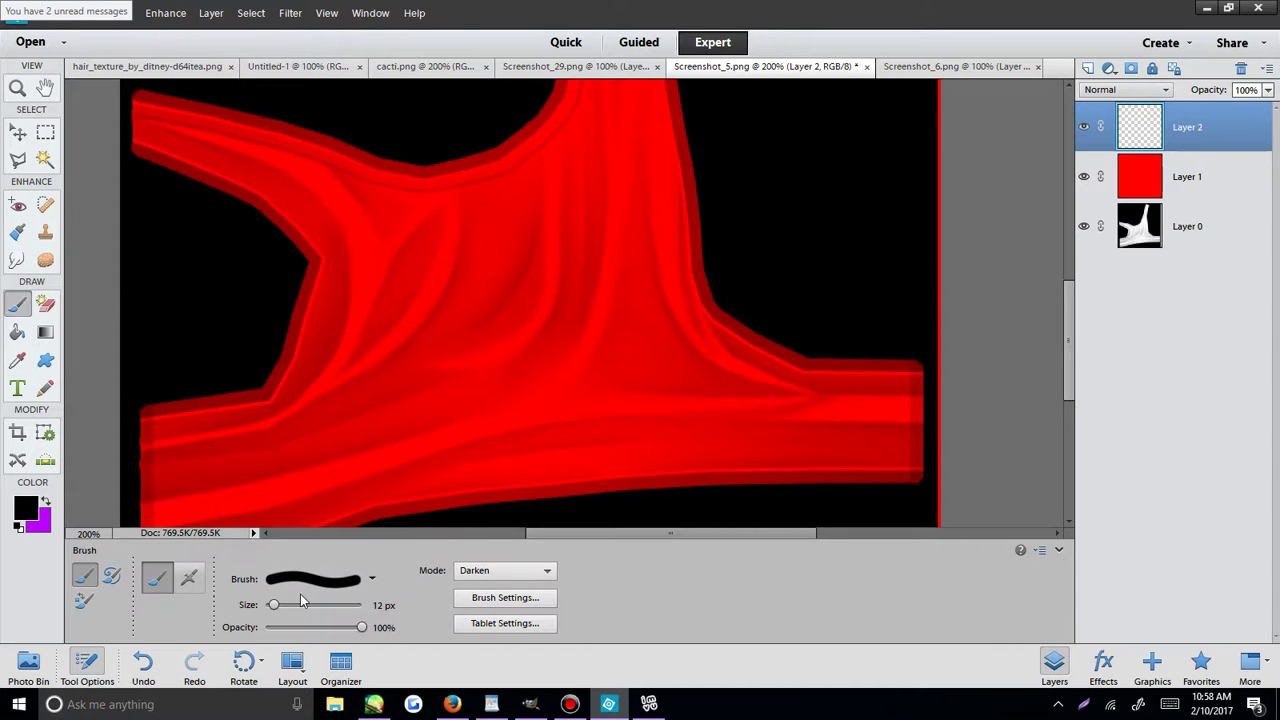
drag(274, 607, 271, 606)
mouse_move(392, 372)
mouse_down()
mouse_move(444, 385)
mouse_move(692, 268)
mouse_up()
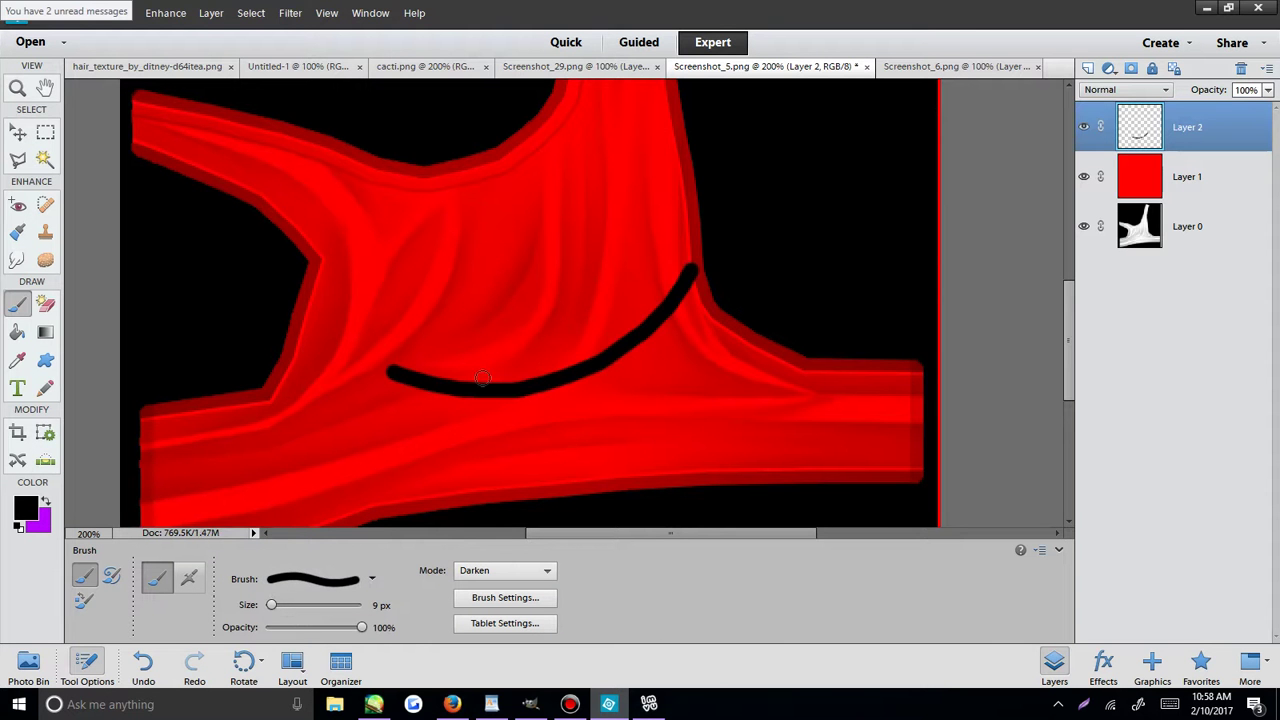
key(ctrl+z)
mouse_move(370, 374)
mouse_down()
mouse_move(471, 388)
mouse_move(575, 345)
mouse_up()
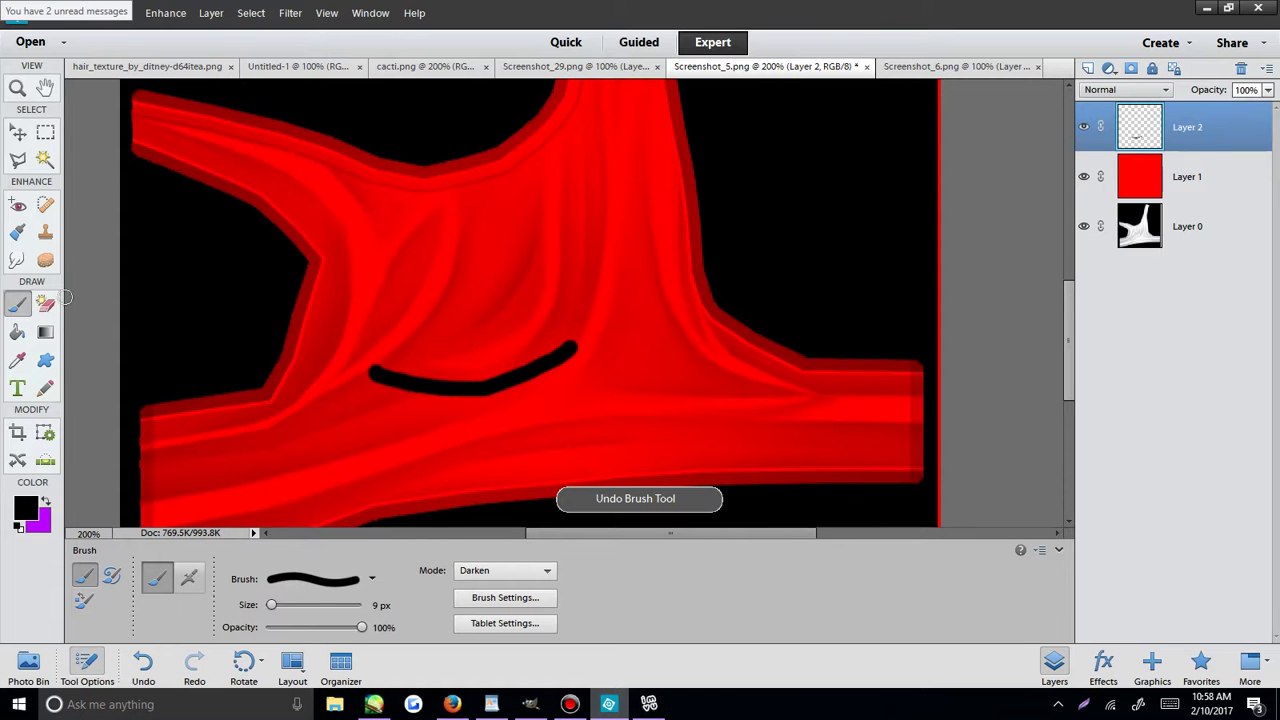
Smudge both ends of the black fold line outward into soft tapered tips.
click(16, 261)
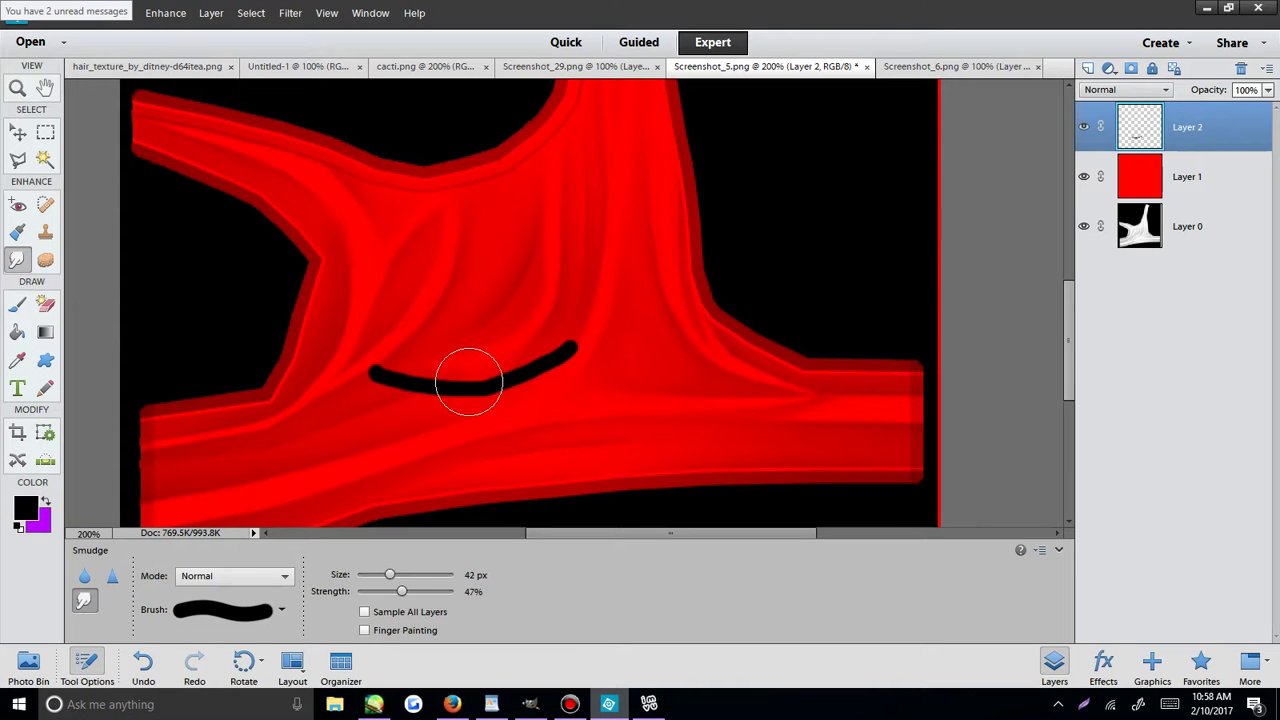
drag(551, 357, 689, 217)
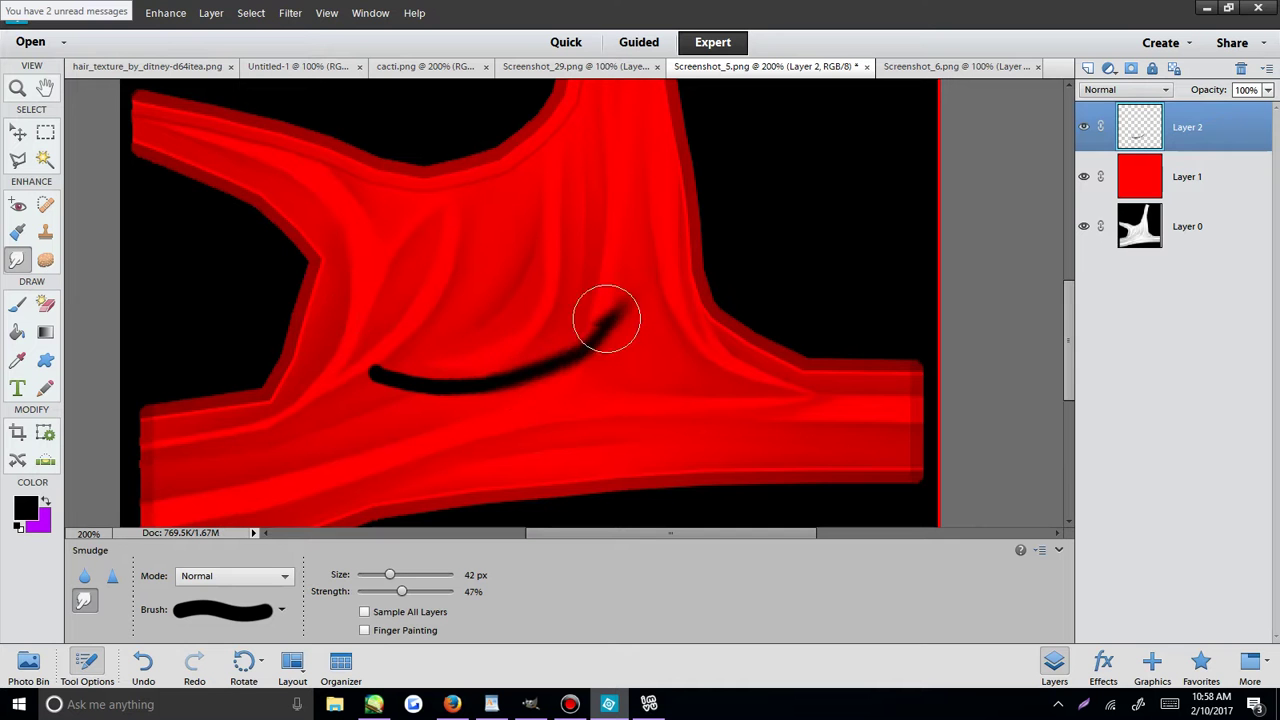
drag(606, 318, 669, 209)
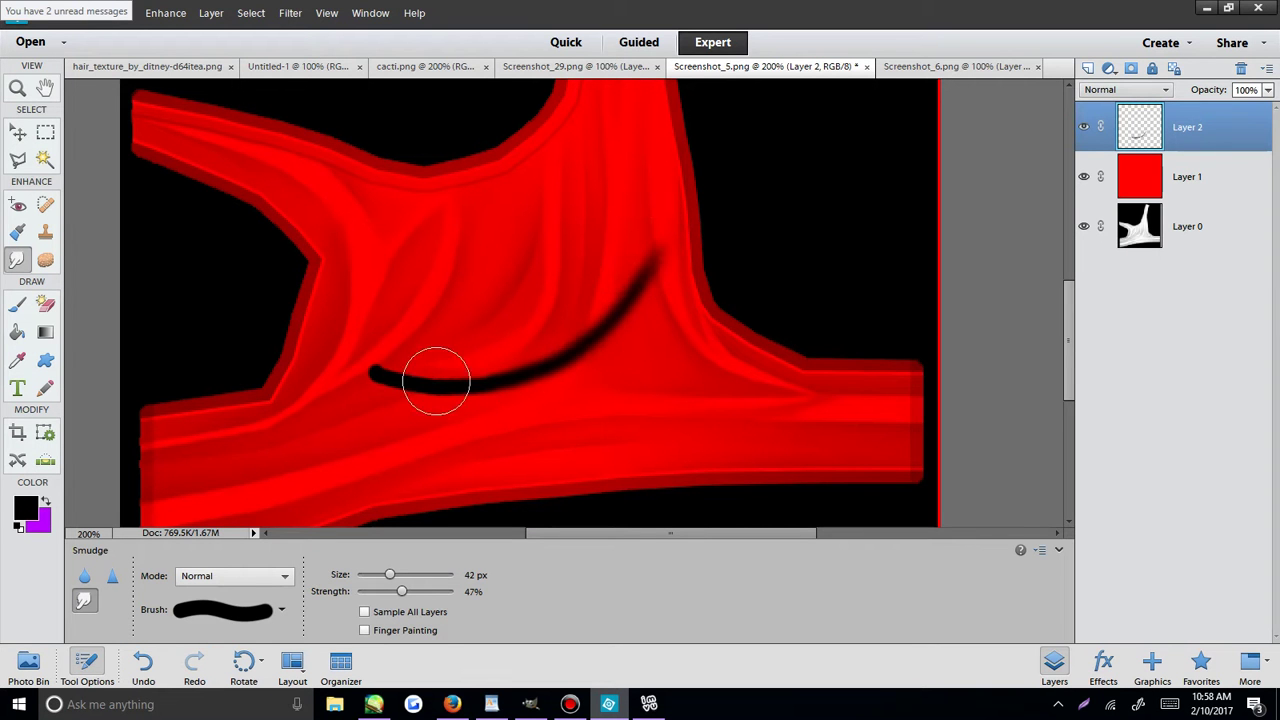
drag(436, 381, 300, 340)
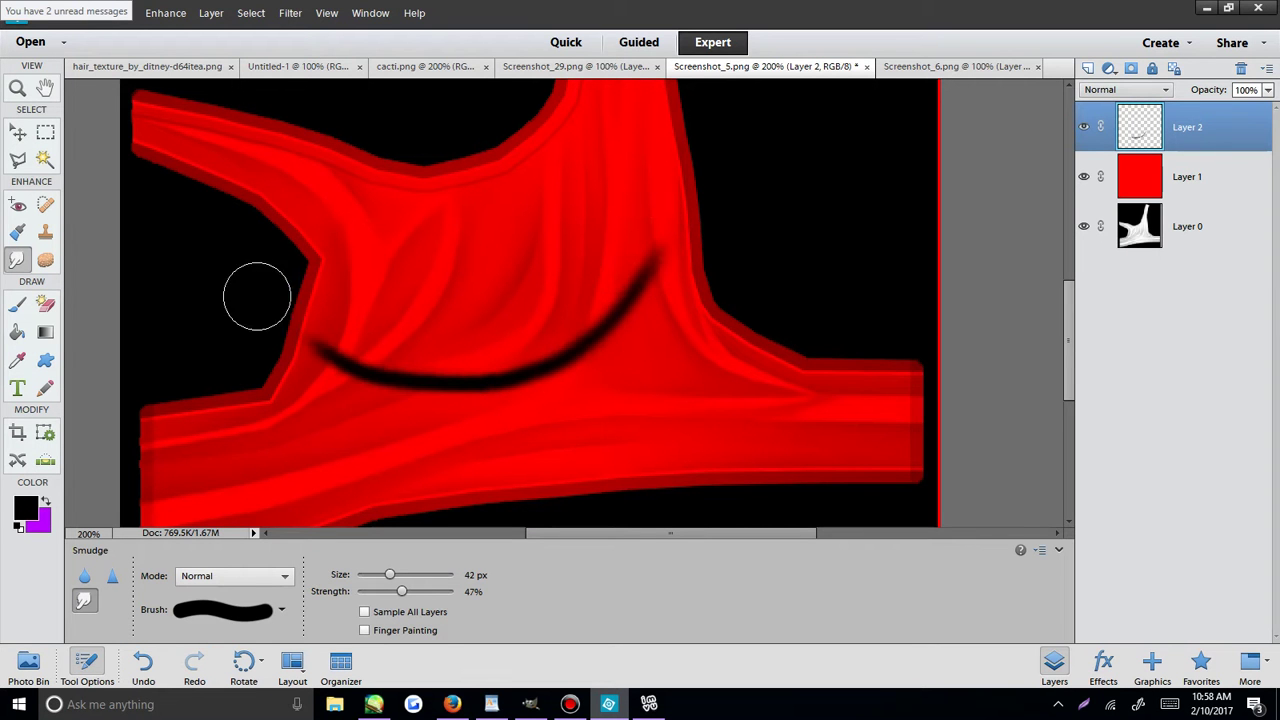
Shrink the smudged fold line to about 57% width and 83% height, and position it on the middle of the top.
click(19, 134)
drag(473, 185, 473, 222)
drag(222, 310, 434, 310)
drag(510, 375, 427, 388)
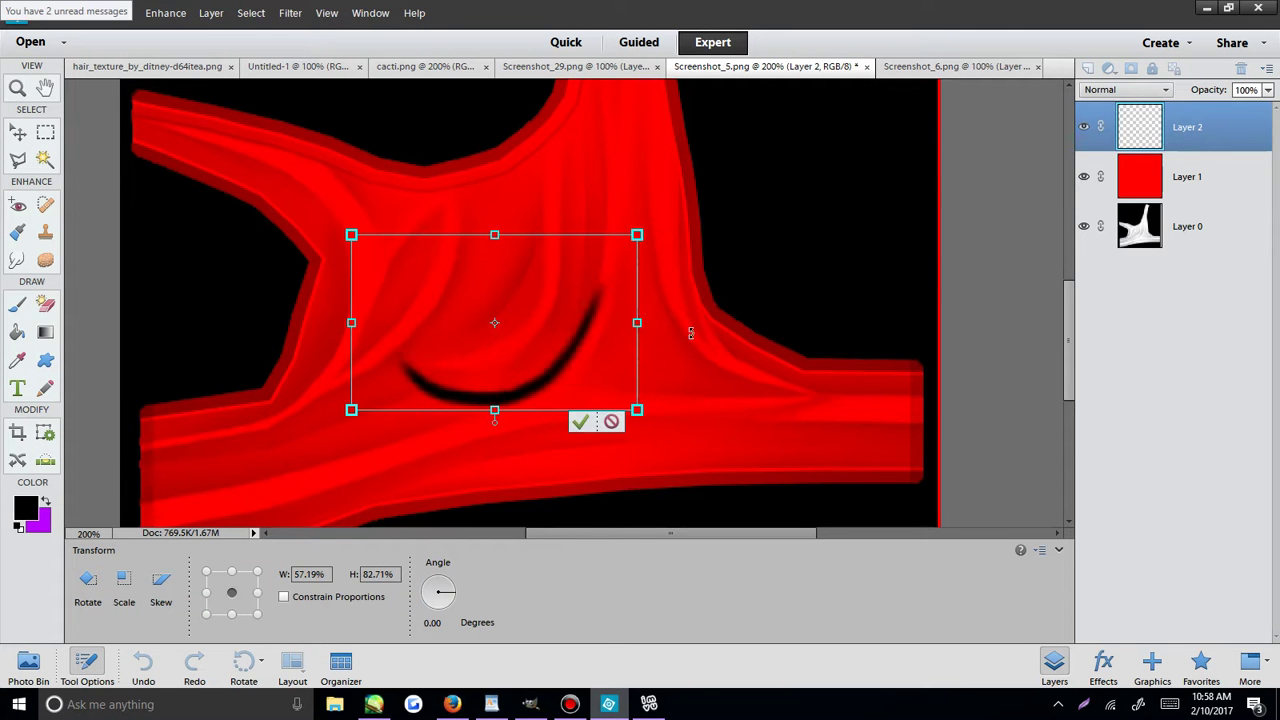
click(580, 421)
mouse_move(548, 378)
mouse_down()
mouse_move(571, 380)
mouse_move(563, 368)
mouse_up()
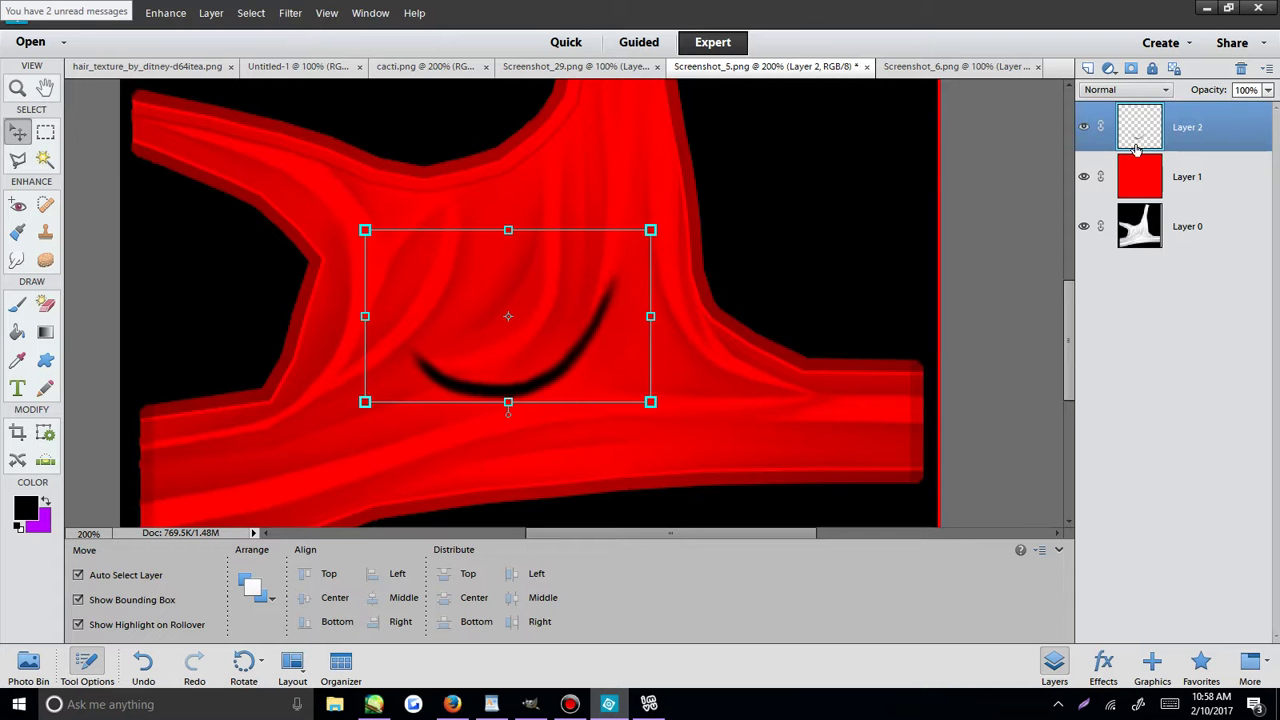
Duplicate the black fold line layer and offset the copy slightly above the original.
right_click(1190, 158)
click(1205, 192)
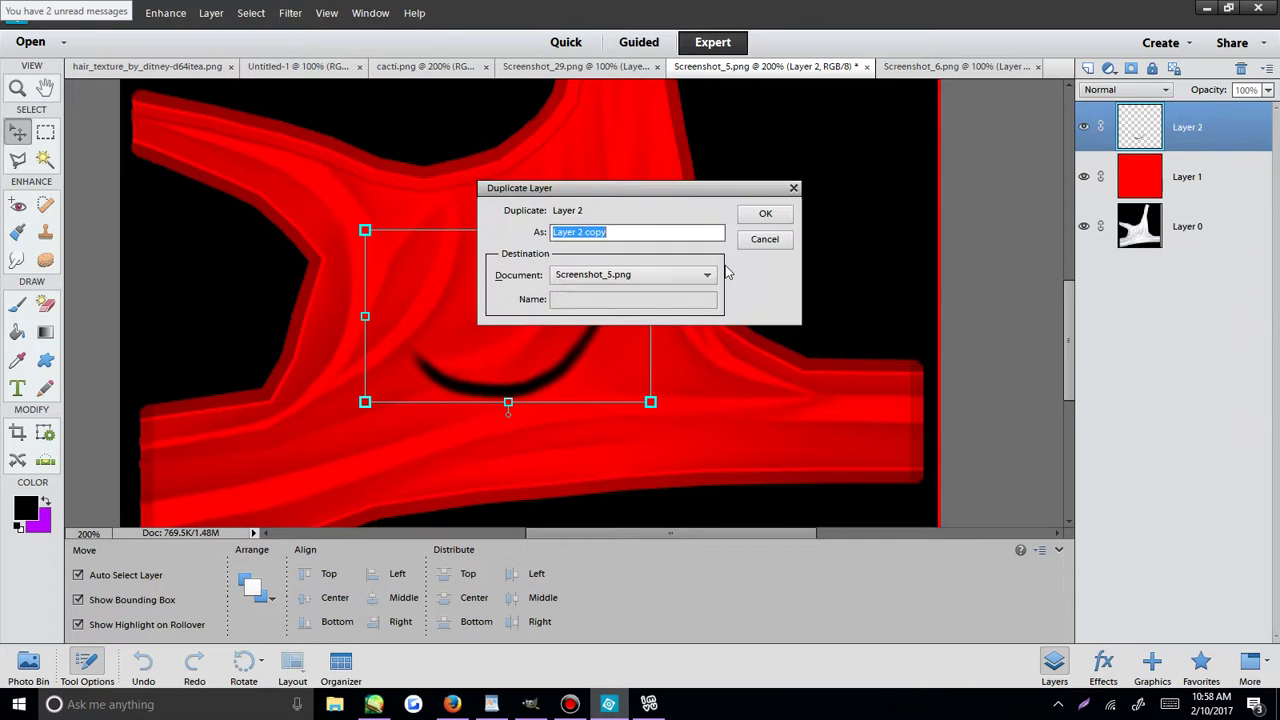
key(Return)
drag(504, 368, 507, 384)
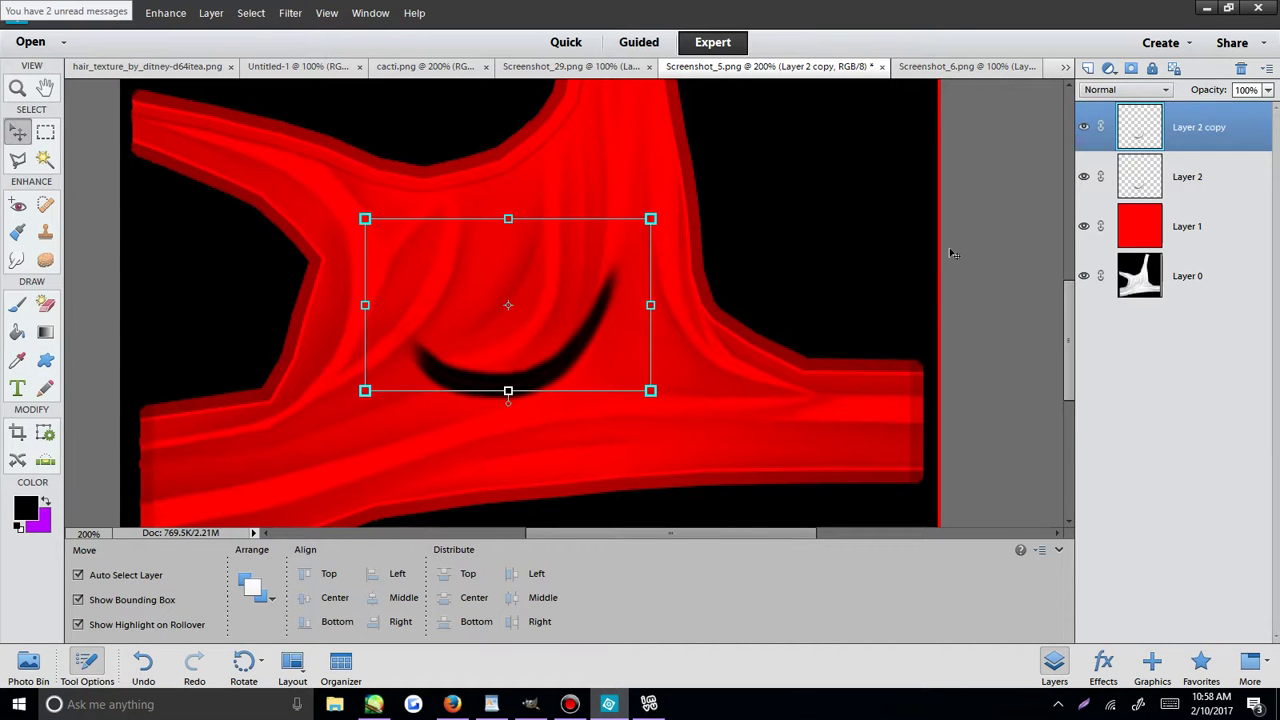
Turn the copied fold line white by raising its lightness with Hue/Saturation, and nudge it slightly left.
key(ctrl+u)
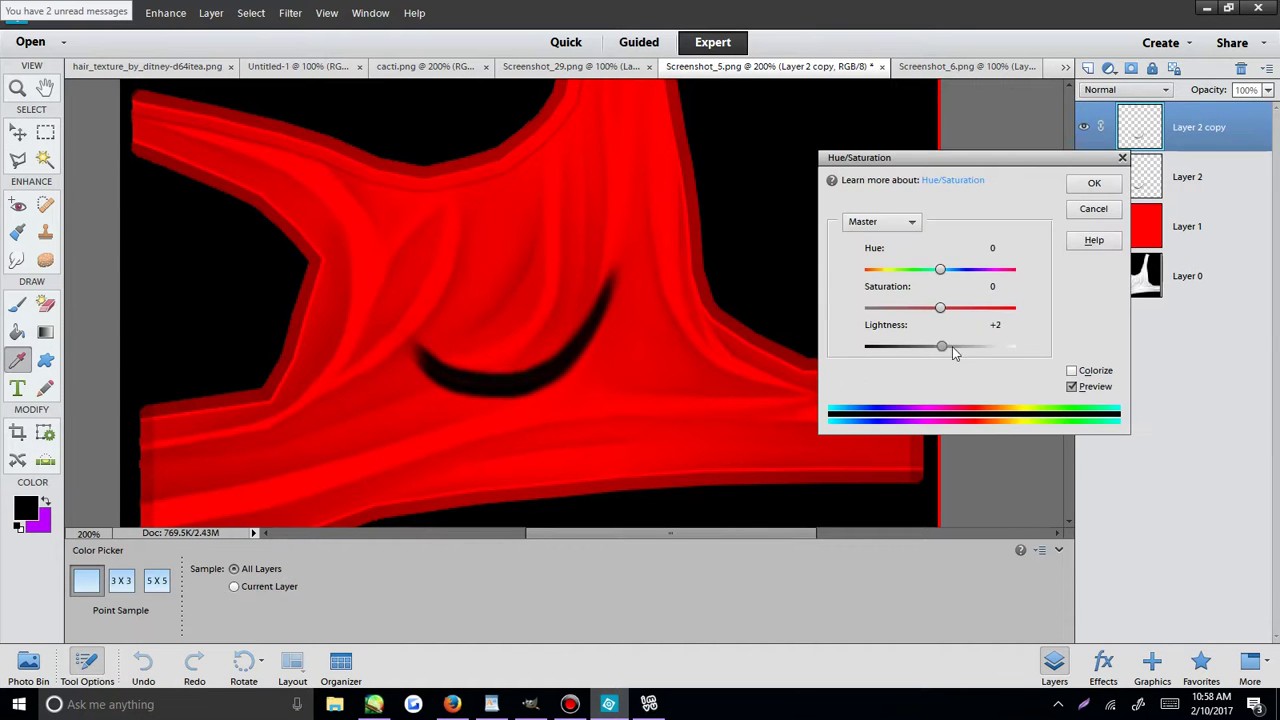
drag(943, 348, 1174, 351)
click(1094, 183)
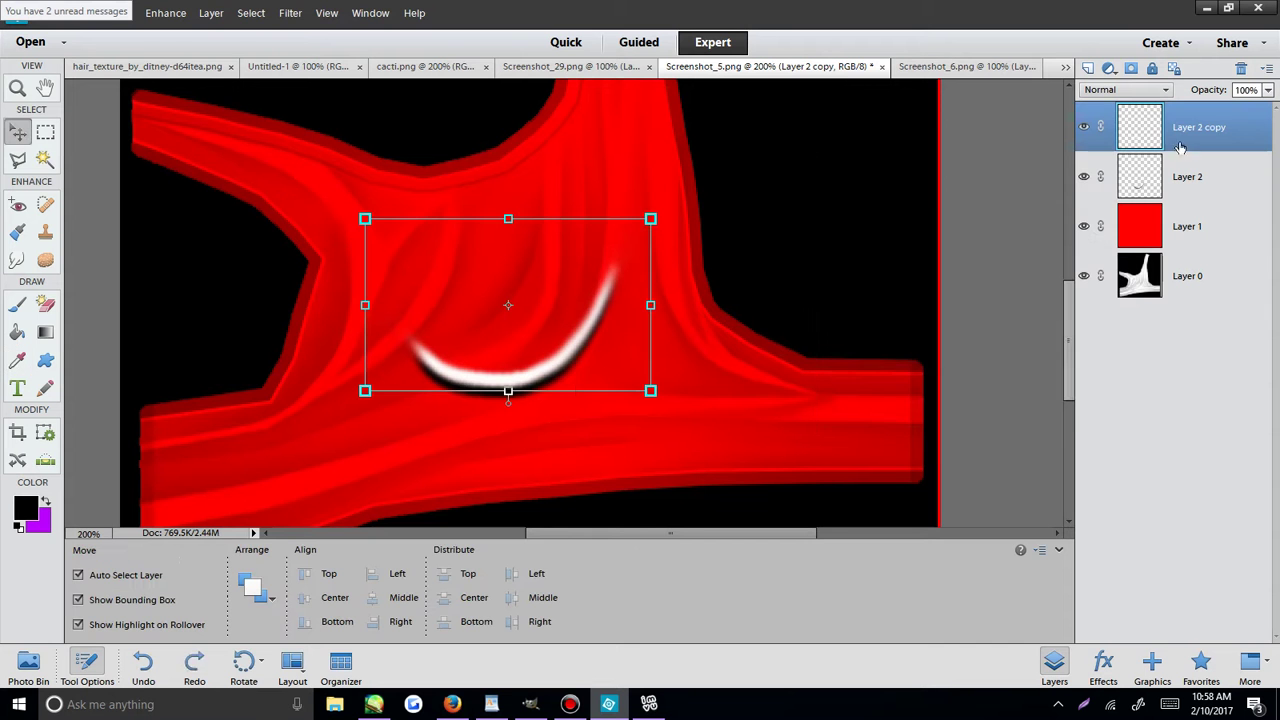
drag(540, 371, 534, 371)
Try the Soft Light blend mode on both the white and the black fold line layers.
click(1127, 90)
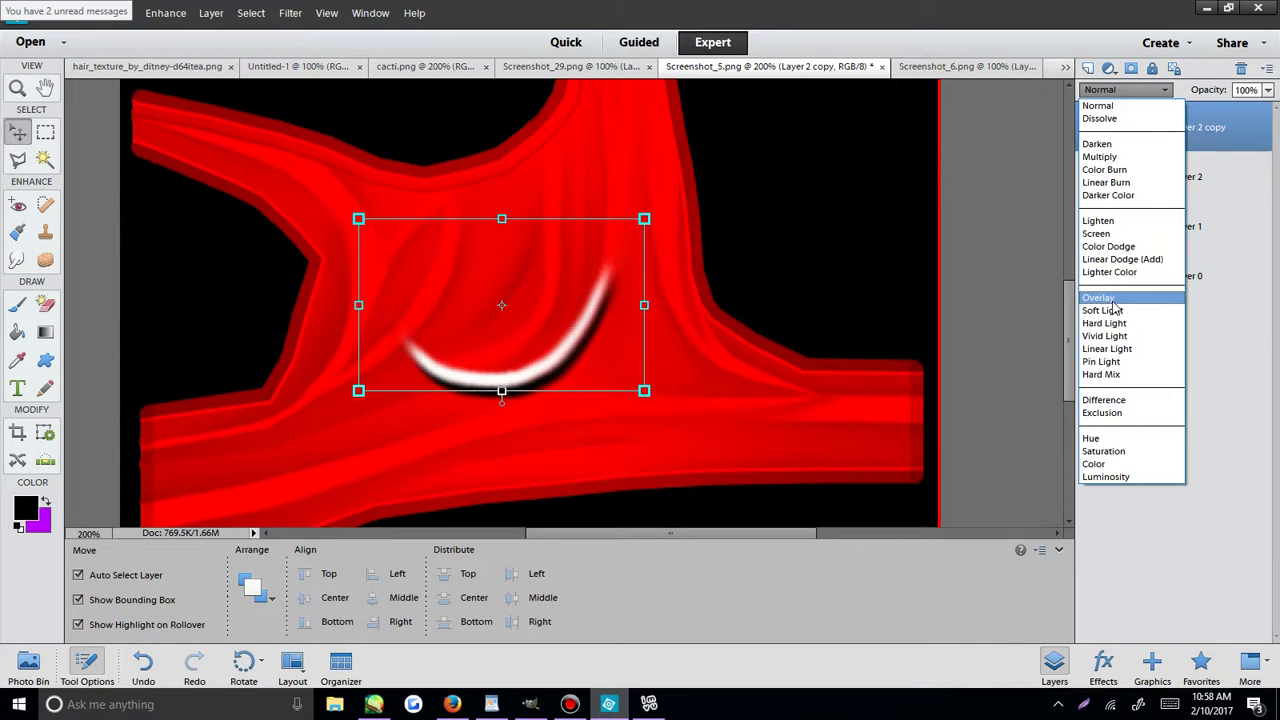
click(1100, 311)
click(1186, 177)
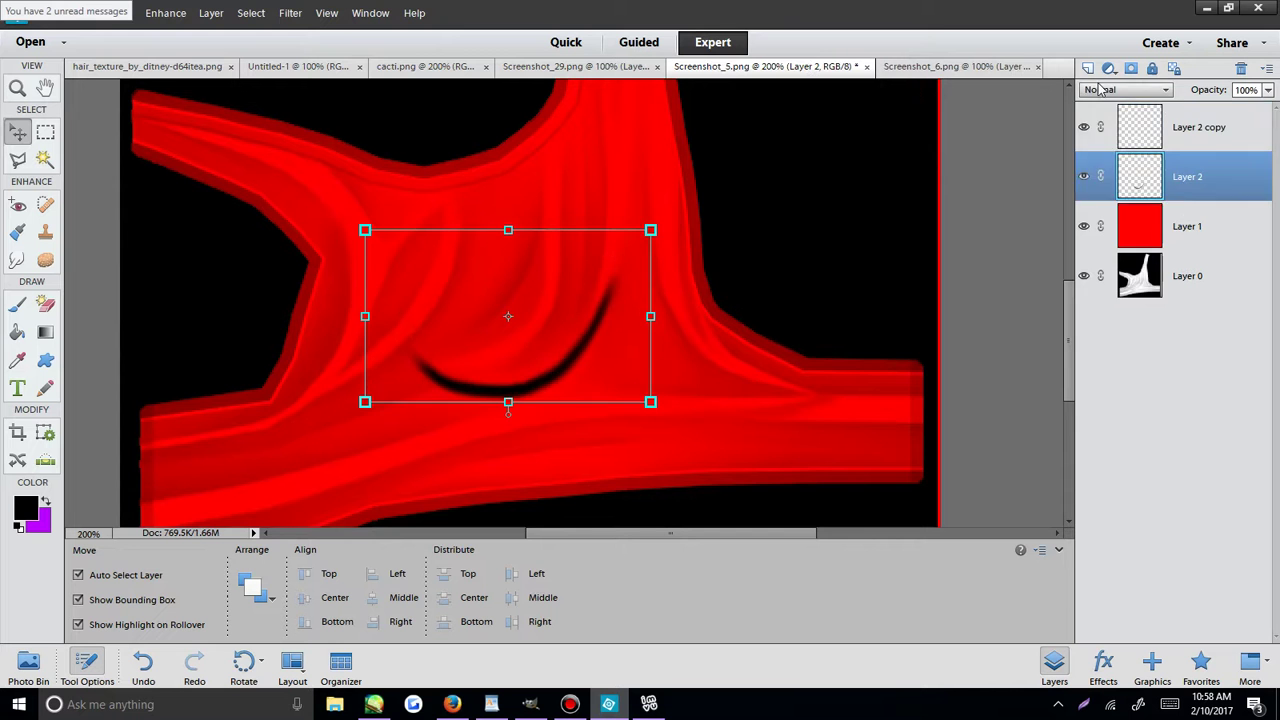
click(1127, 90)
click(1100, 309)
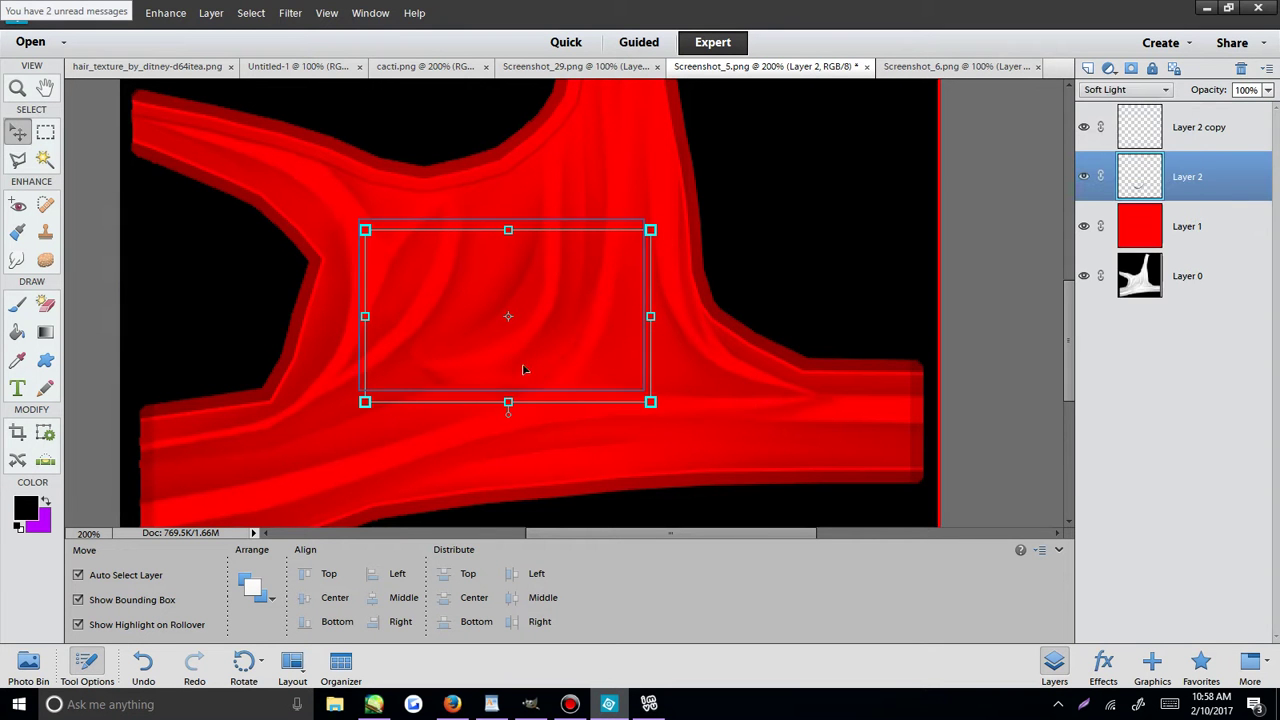
Set the blend mode of the white and the black fold line layers to Overlay.
click(1150, 127)
click(1127, 90)
click(1100, 295)
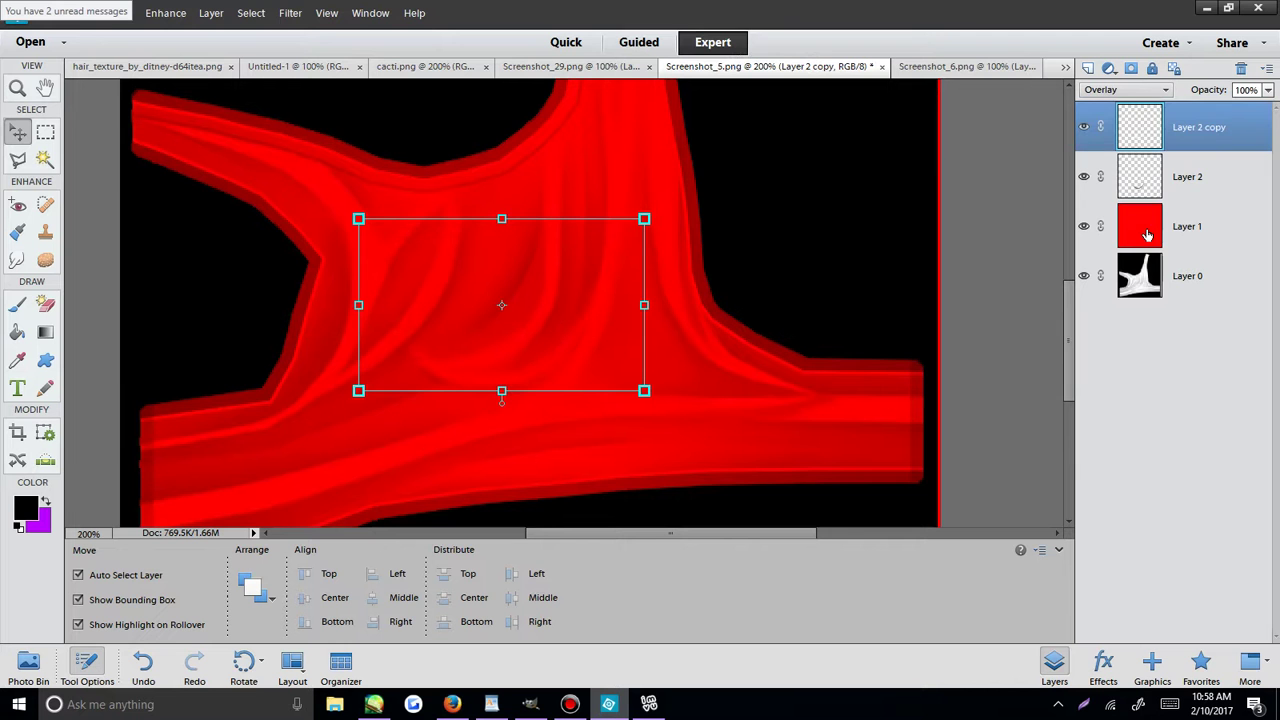
click(1145, 180)
click(1127, 90)
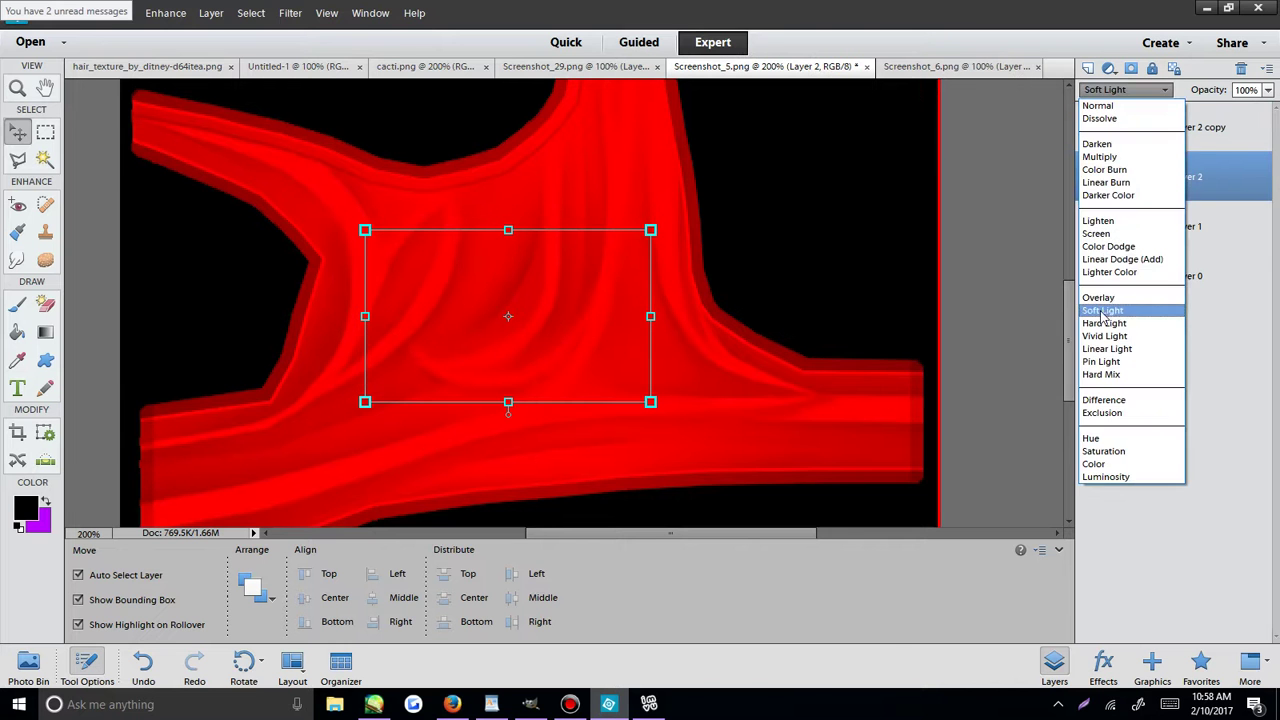
click(1100, 297)
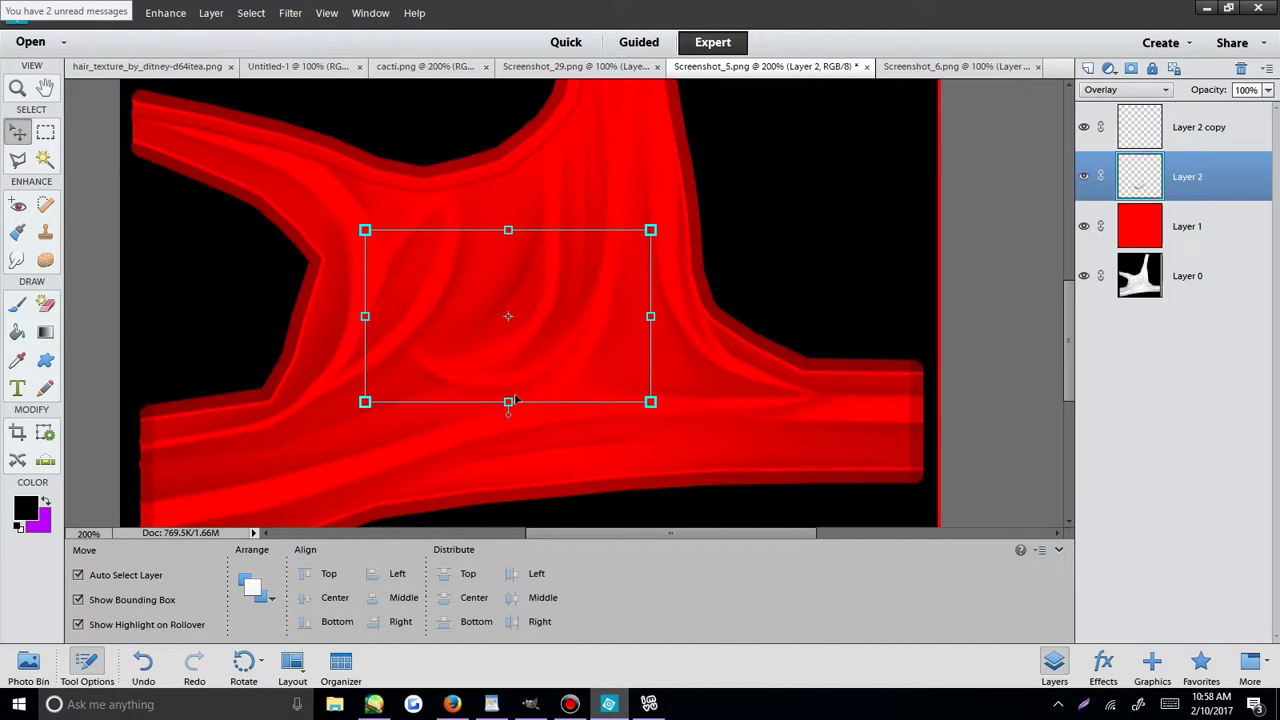
Merge the white highlight layer down into the black fold layer and duplicate the merged layer to strengthen the fold.
key(alt+bracketright)
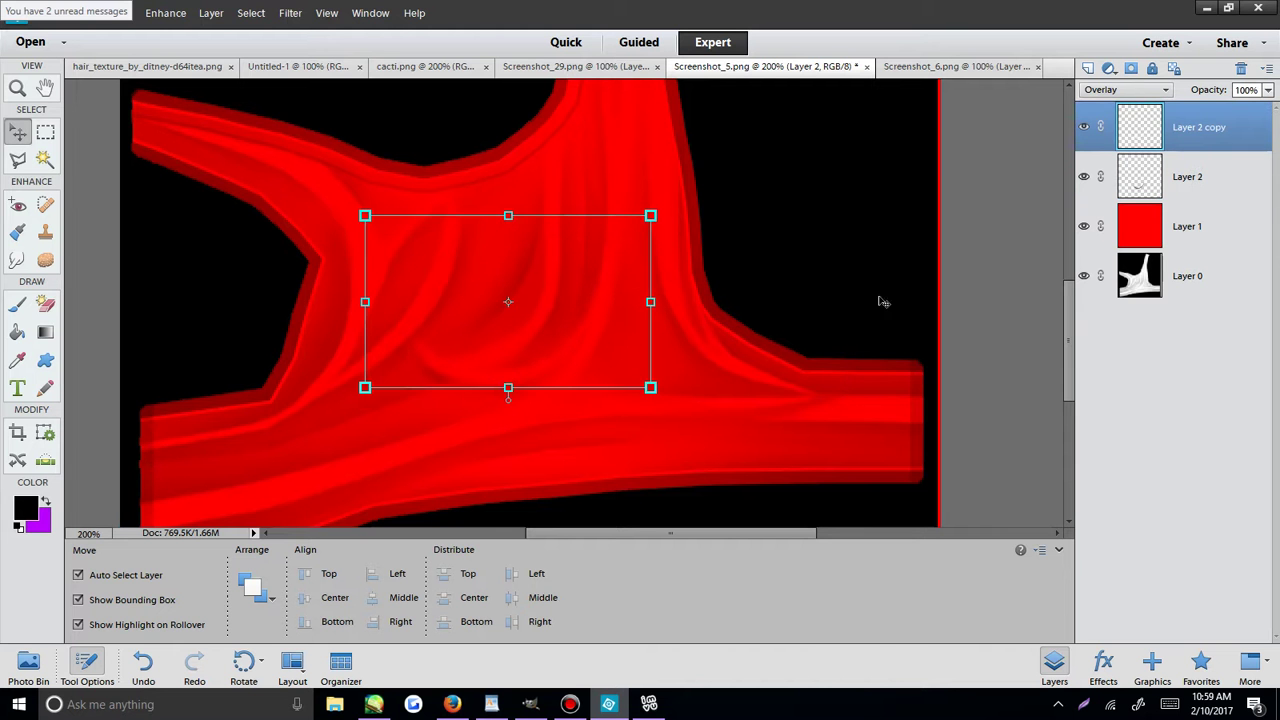
right_click(1108, 127)
click(1172, 405)
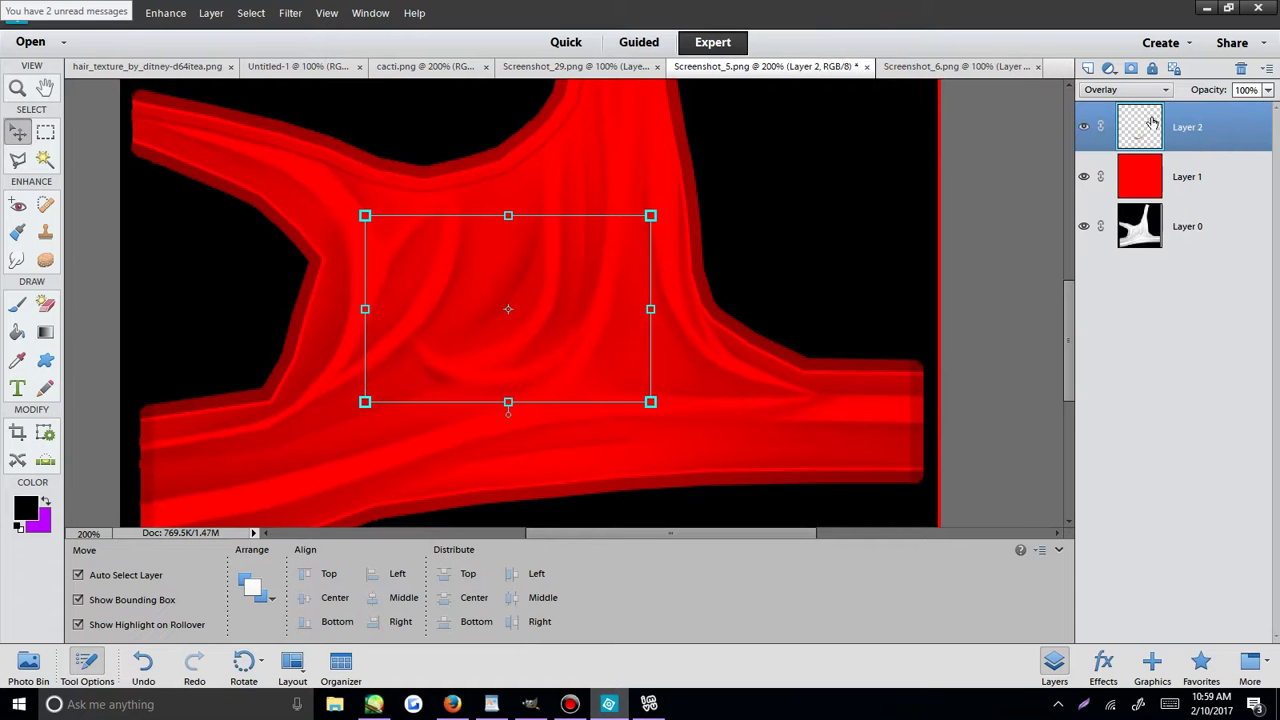
right_click(1155, 119)
click(1203, 169)
key(Return)
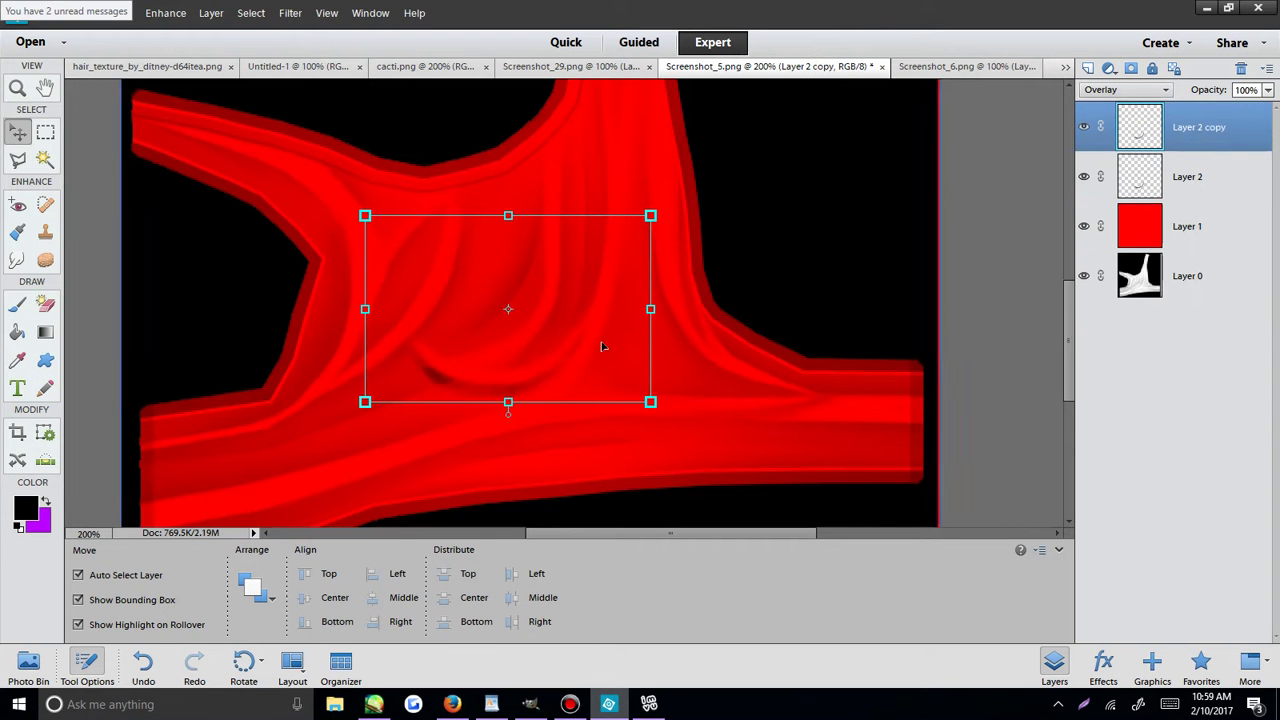
drag(437, 374, 511, 386)
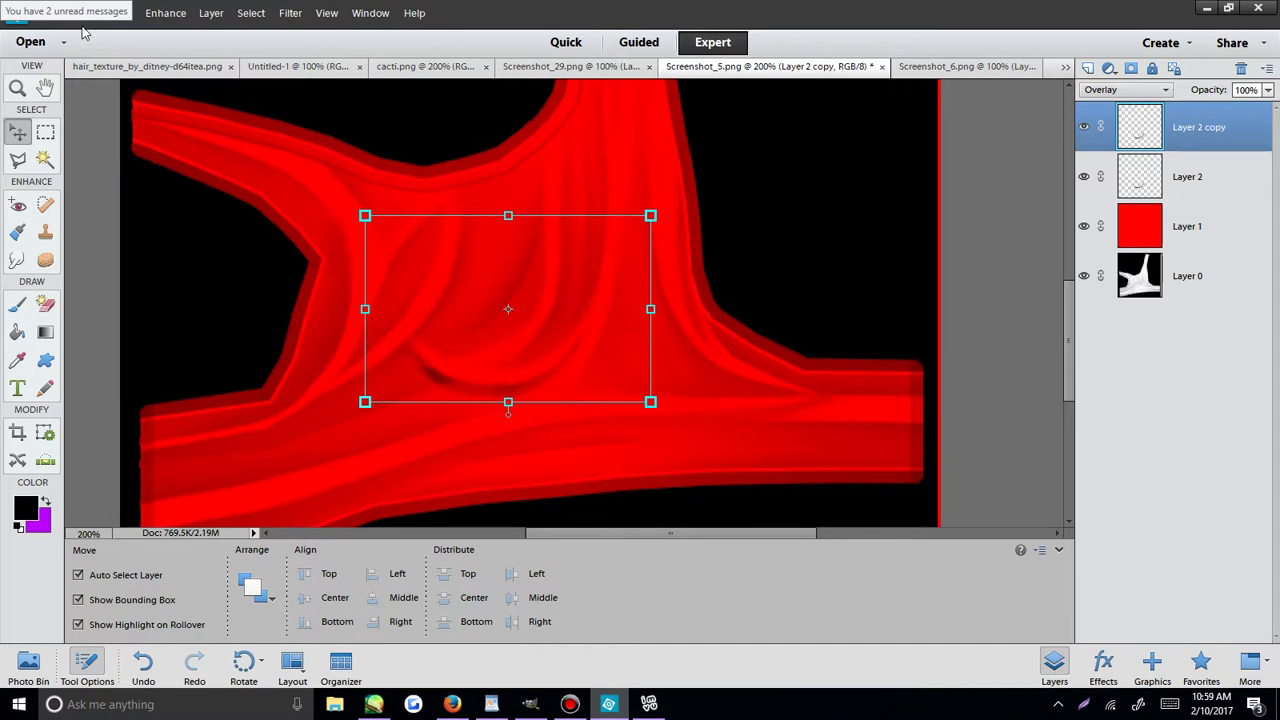
Save the edited top texture to the Desktop as Screenshot_5.png in PNG format.
click(50, 17)
click(70, 168)
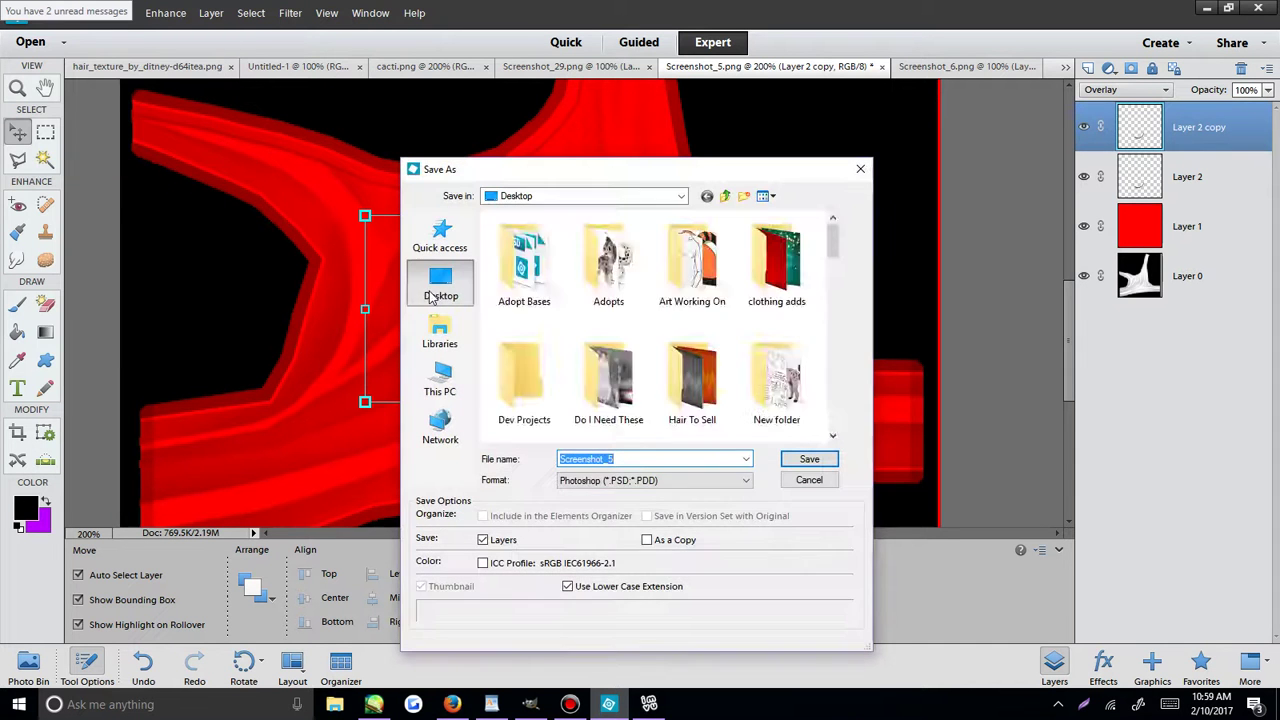
click(620, 478)
click(658, 568)
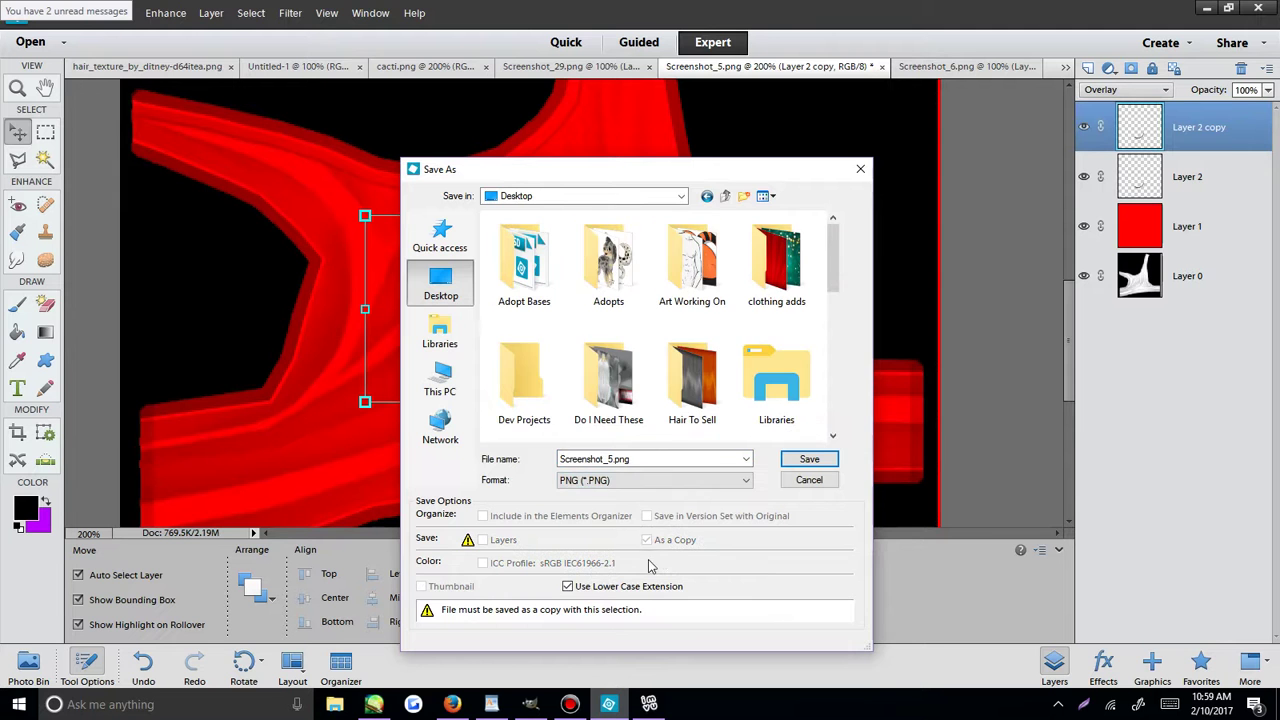
key(Return)
In the IMVU editor, replace the texture of material 01 with the saved Screenshot_5 image and apply the changes.
key(alt+Tab)
click(922, 377)
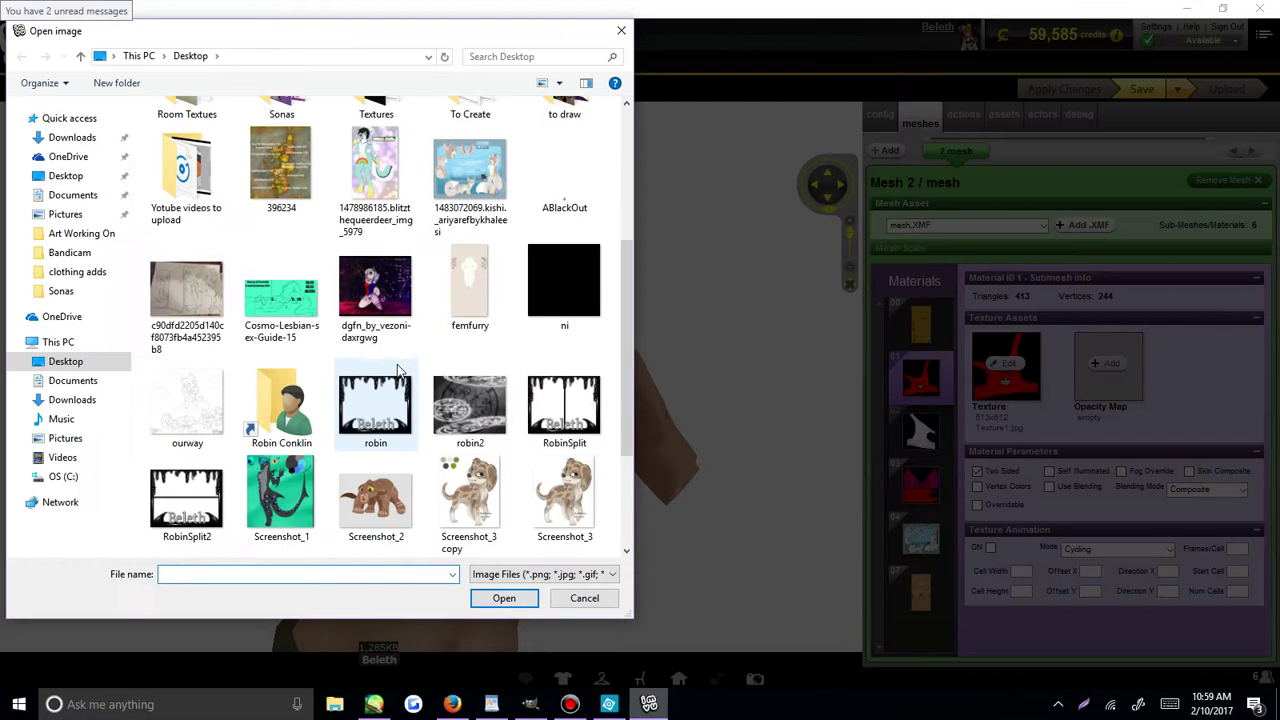
scroll(398, 370, down, 3)
double_click(292, 398)
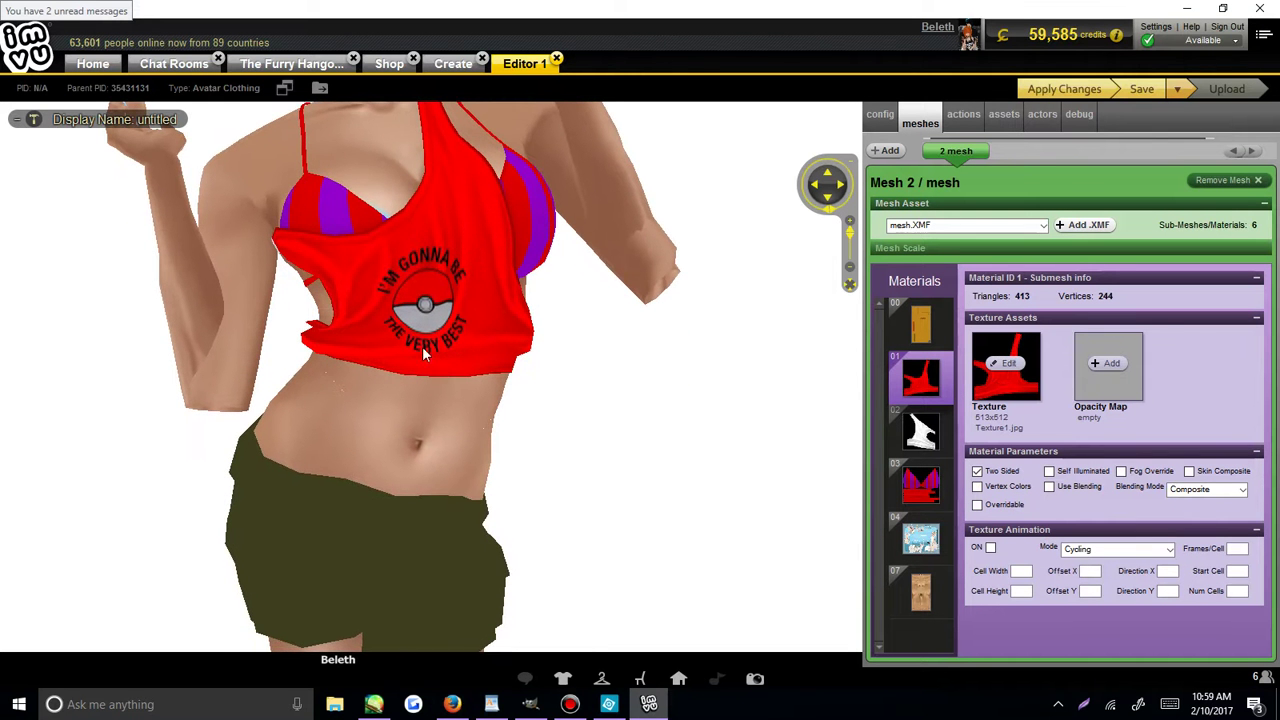
click(1058, 88)
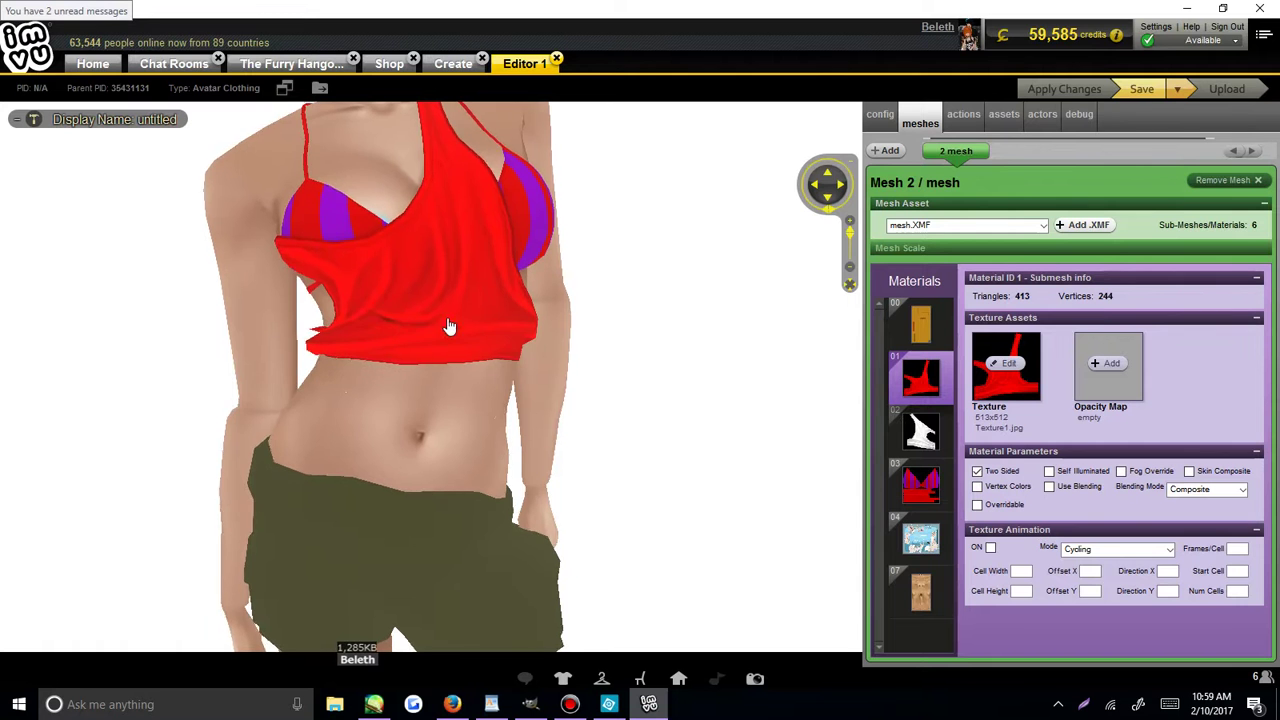
Switch to Photoshop Elements, try merging the duplicated fold layer down into Layer 2, and undo the merge.
key(alt+Tab)
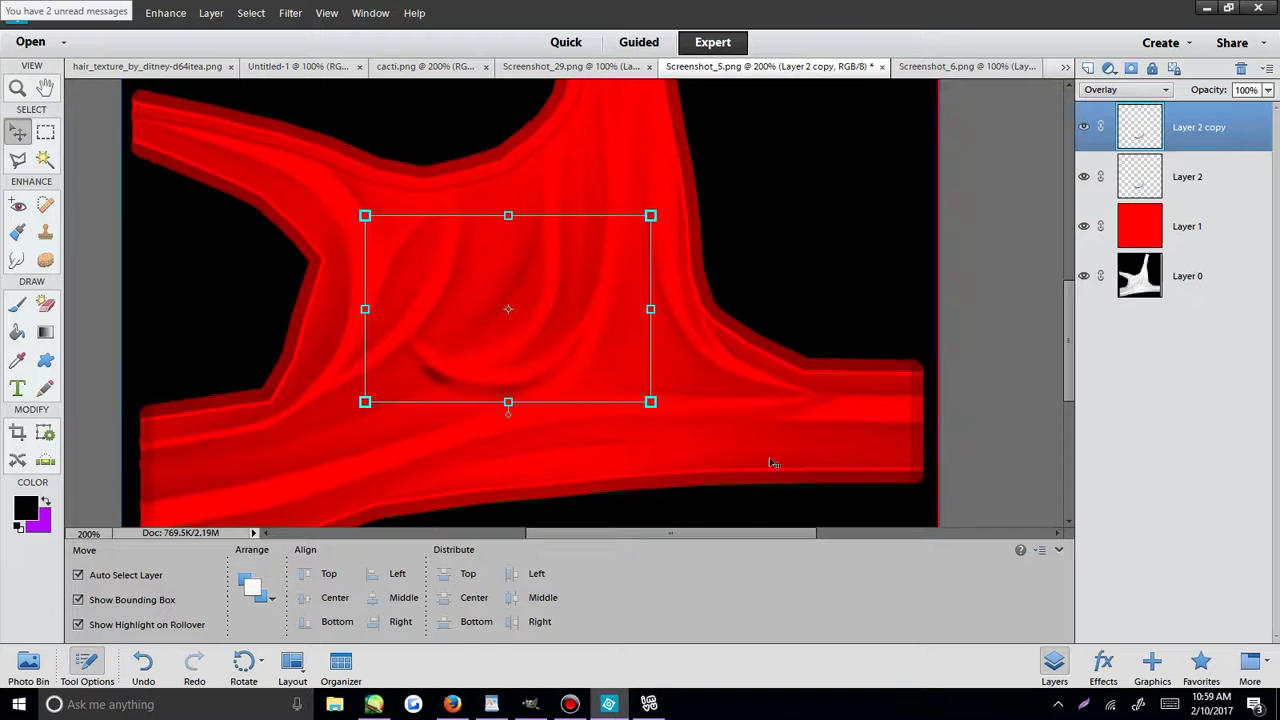
right_click(1153, 115)
click(1185, 404)
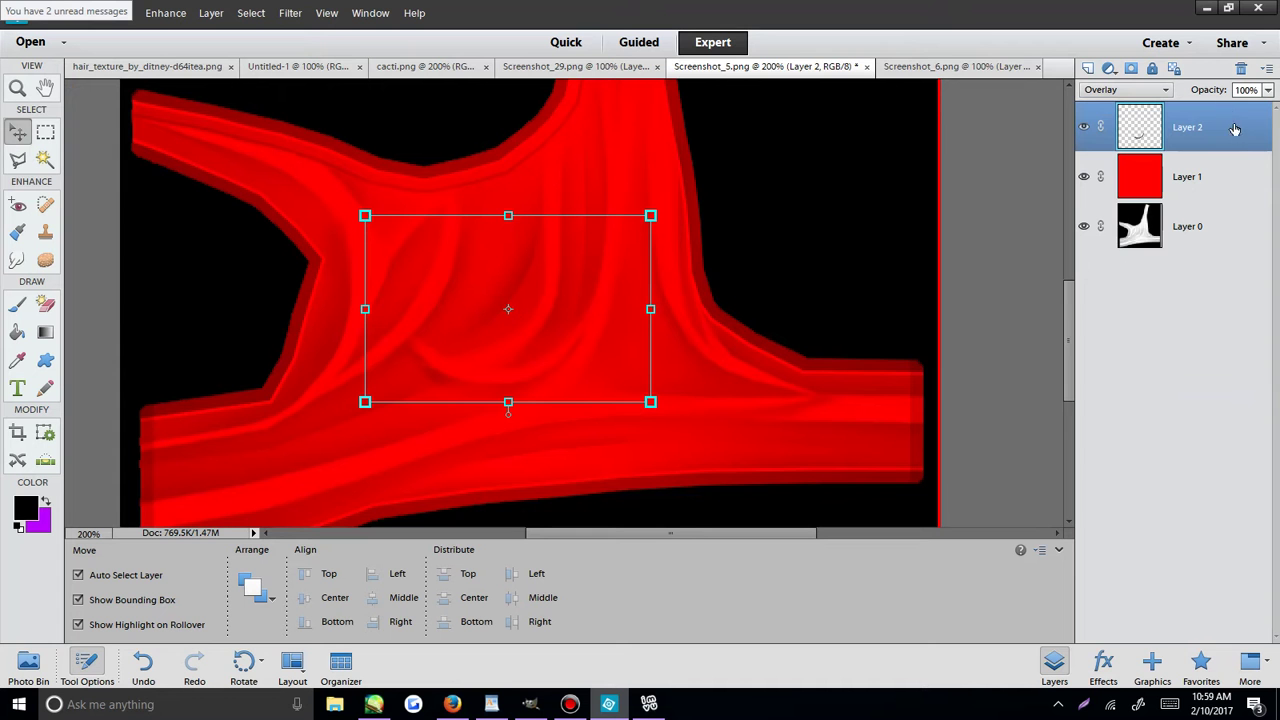
key(ctrl+z)
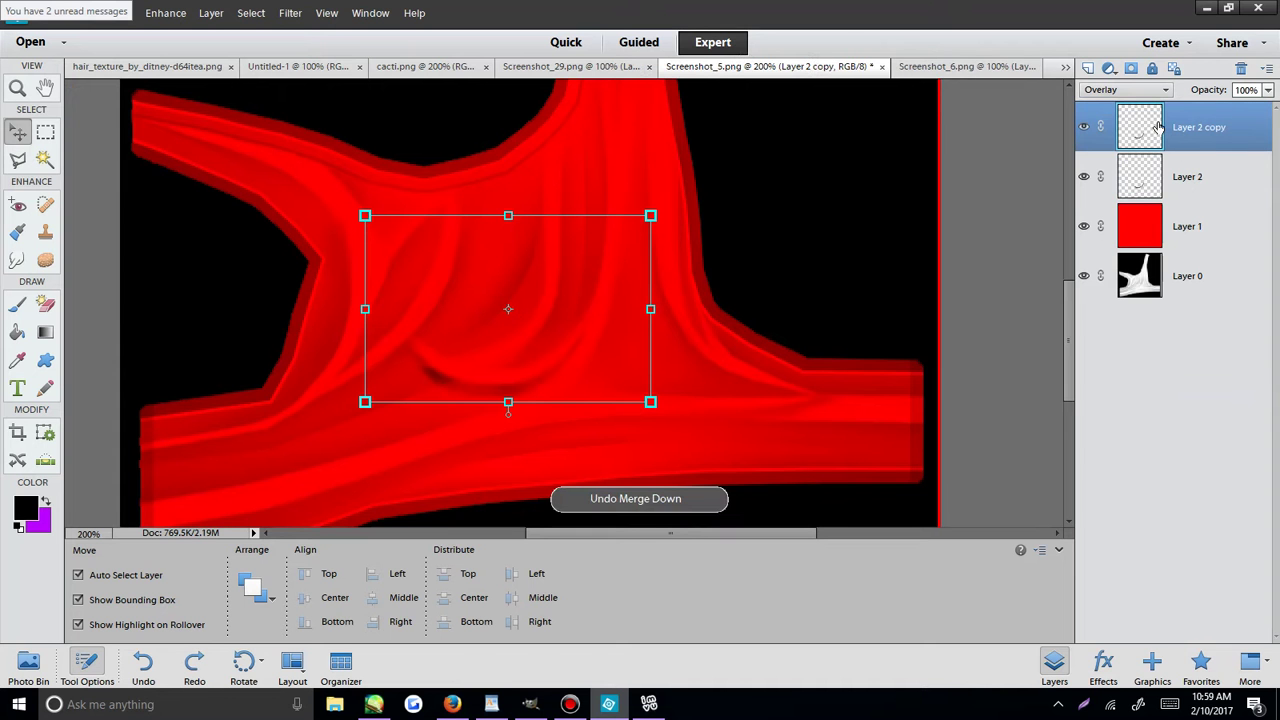
Compare the top texture with Layer 2 copy hidden and shown, and delete both fold layers, Layer 2 copy and Layer 2.
click(1157, 180)
click(1141, 131)
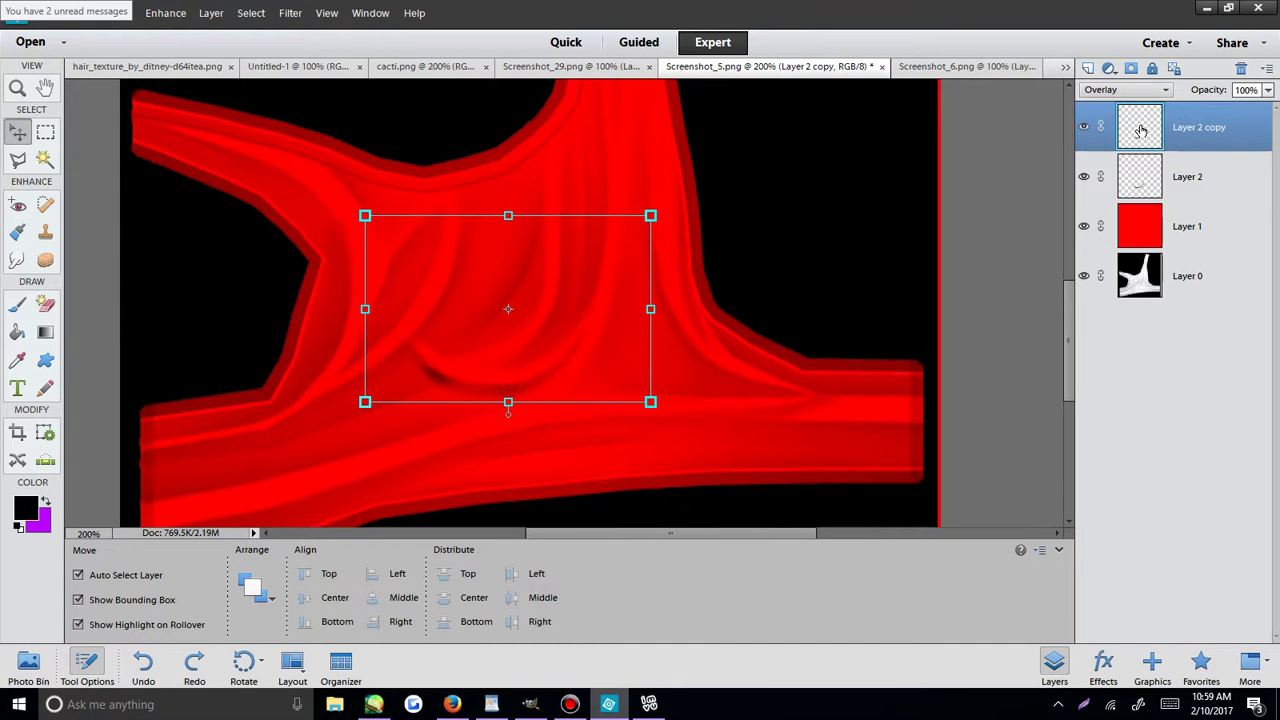
click(1084, 128)
click(1084, 128)
click(1085, 130)
key(Delete)
key(Delete)
click(198, 14)
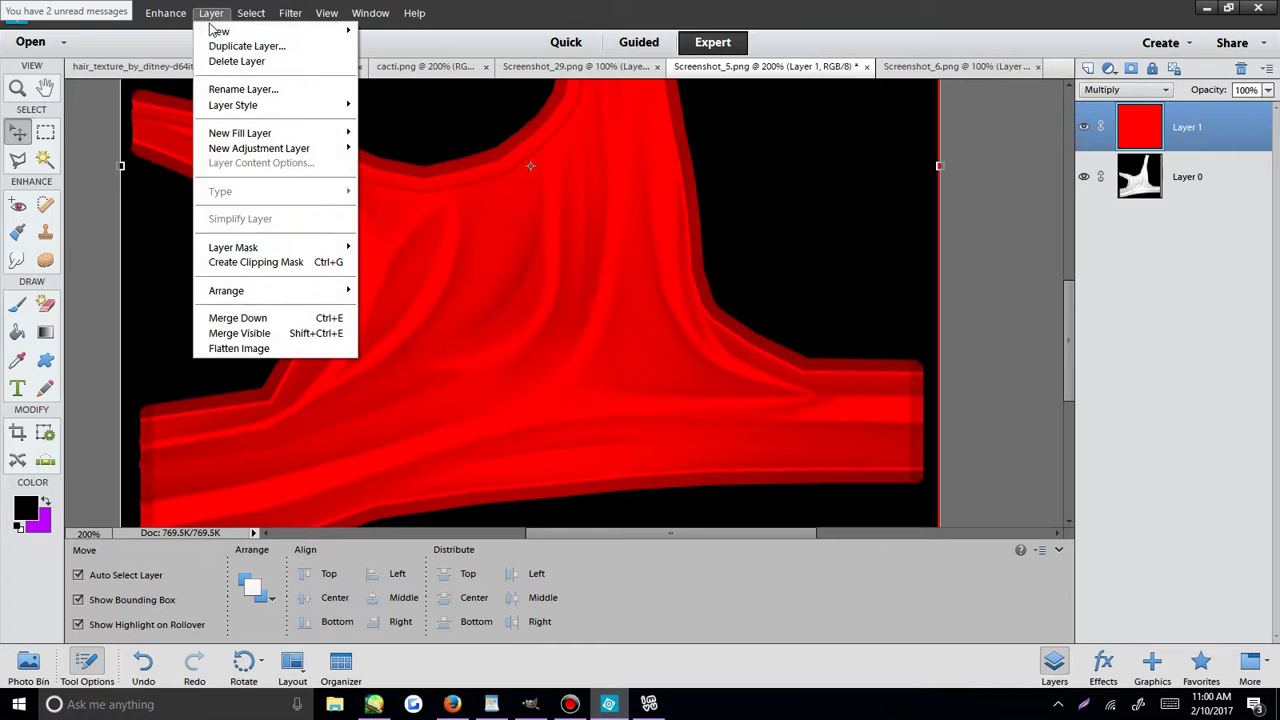
mouse_move(230, 30)
click(60, 31)
click(748, 250)
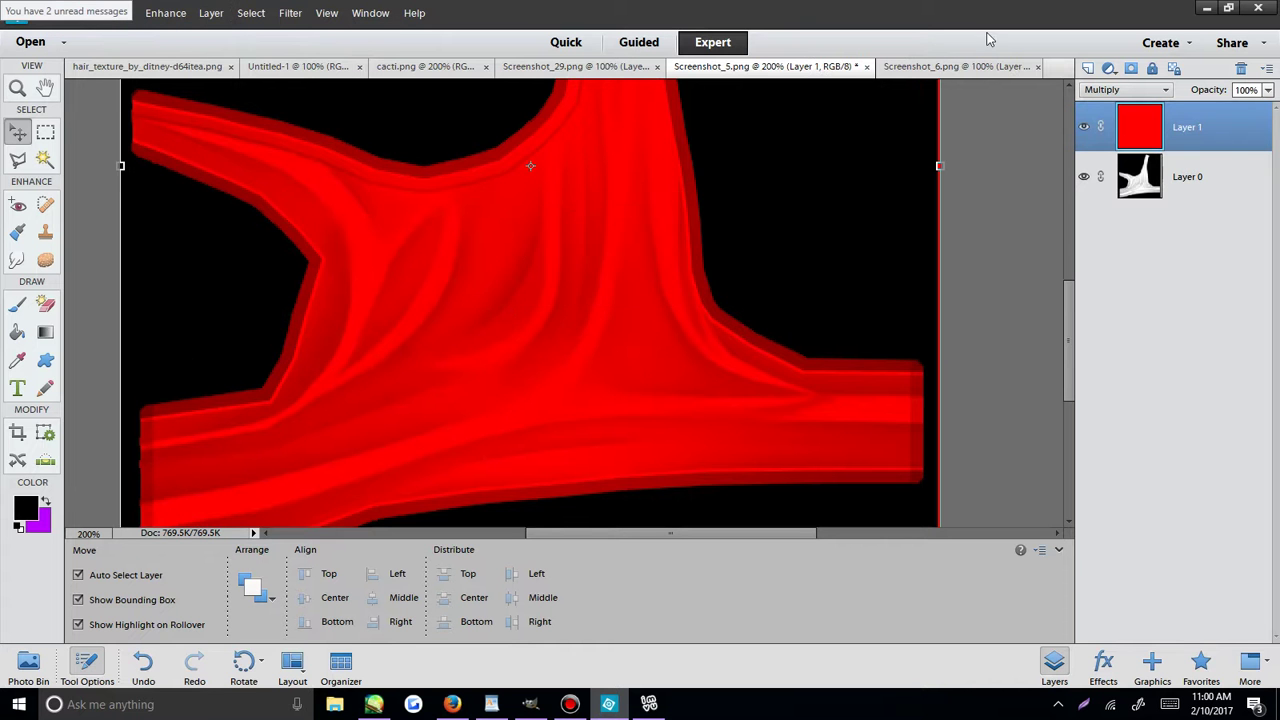
Bring up the striped bra texture Screenshot_6.png and add a new layer above the stripes.
click(960, 67)
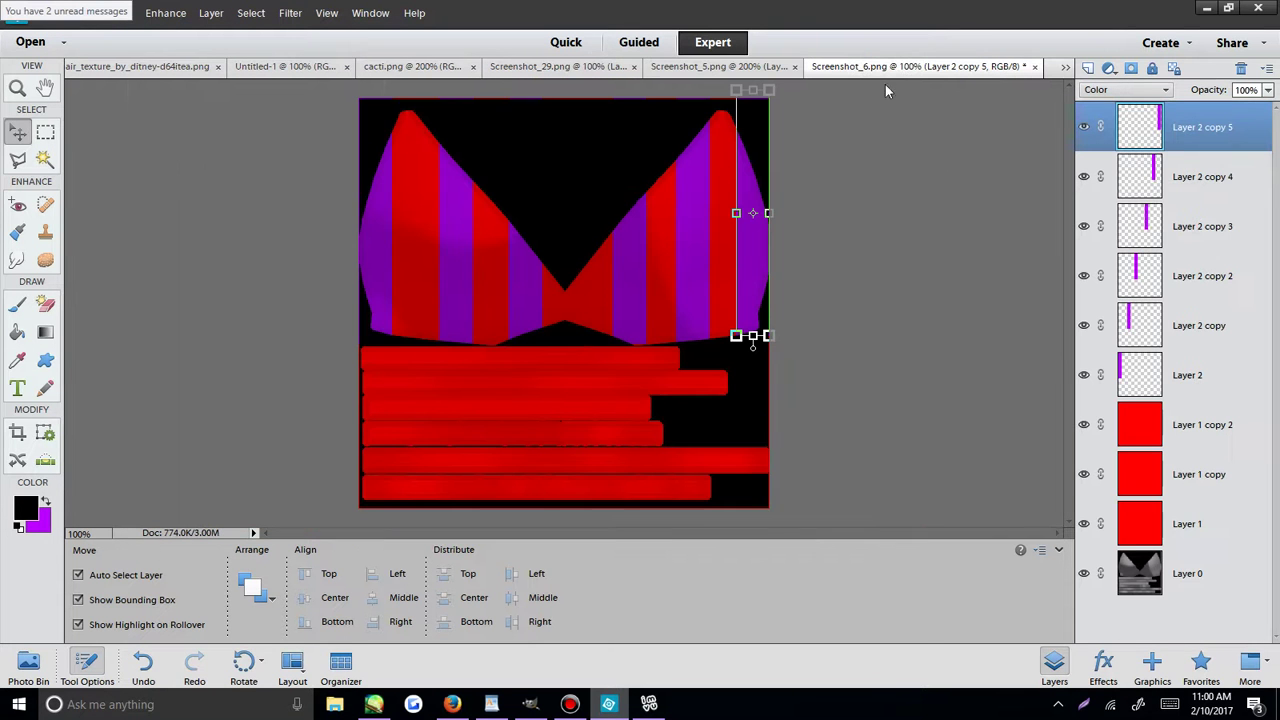
click(204, 14)
mouse_move(225, 29)
click(90, 30)
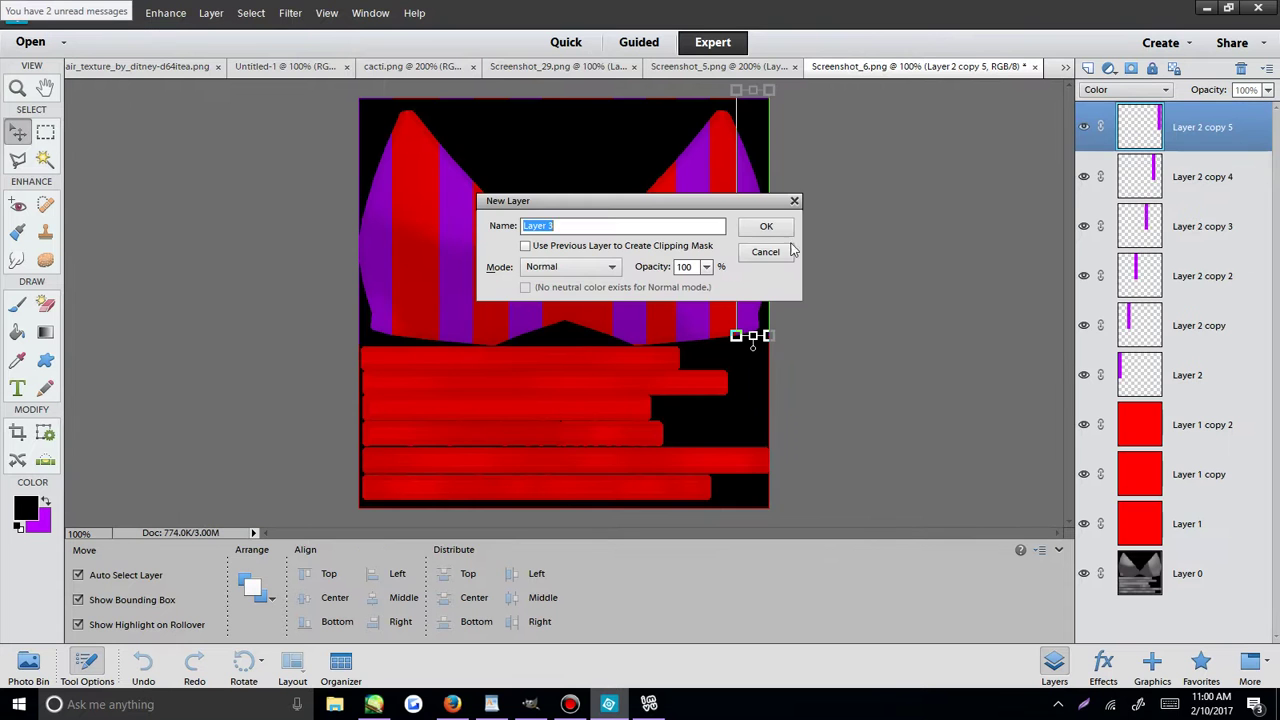
click(766, 228)
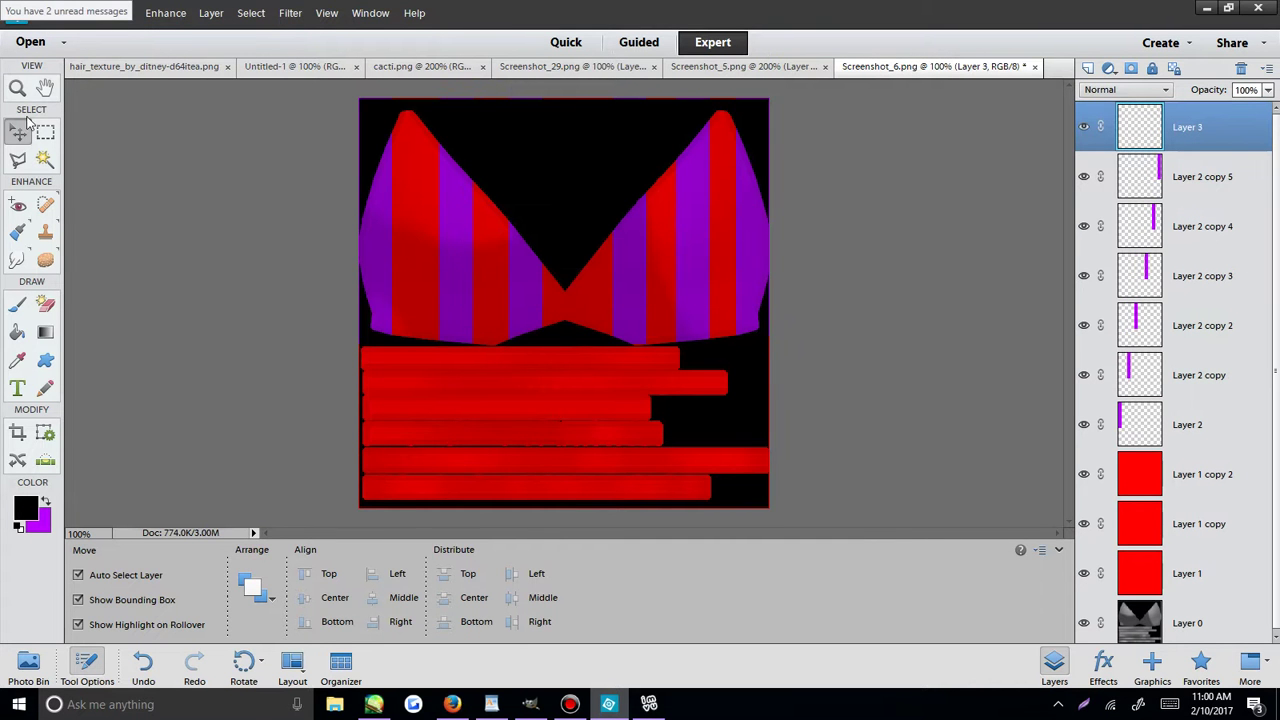
Paint a curved black fold line across the left bra cup with a 9 px brush.
click(17, 87)
click(440, 149)
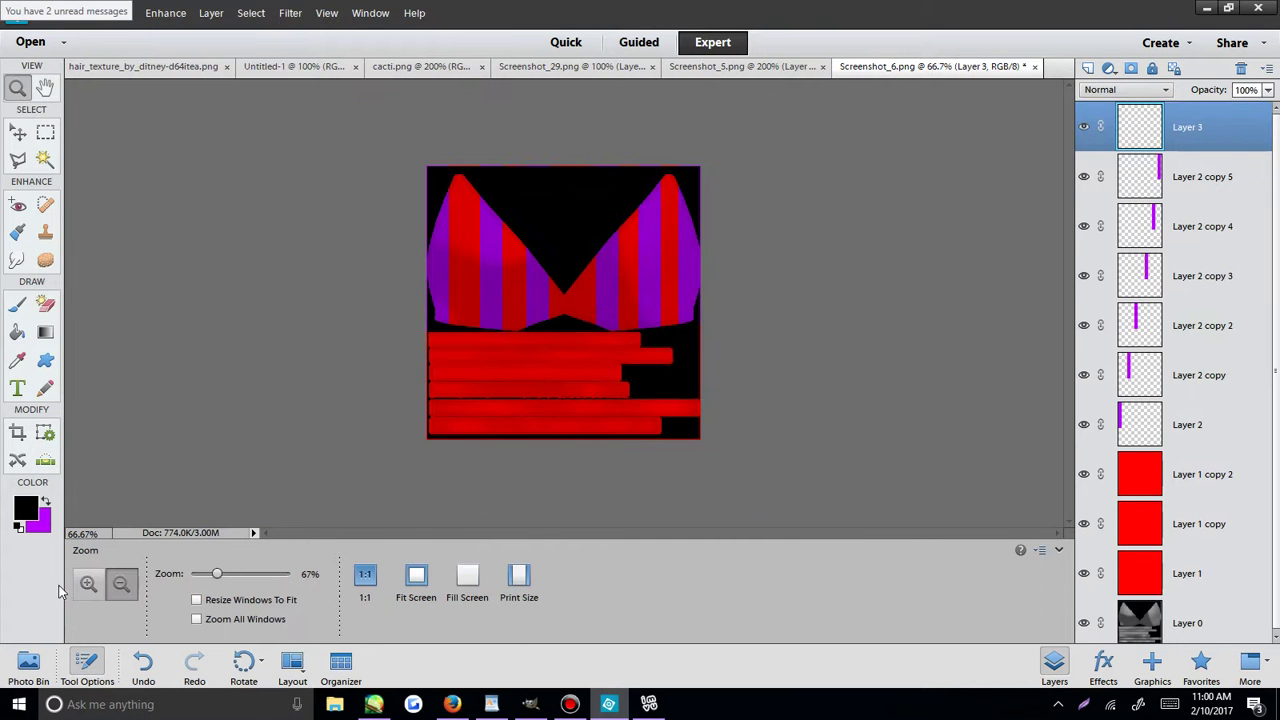
click(449, 211)
click(323, 294)
key(b)
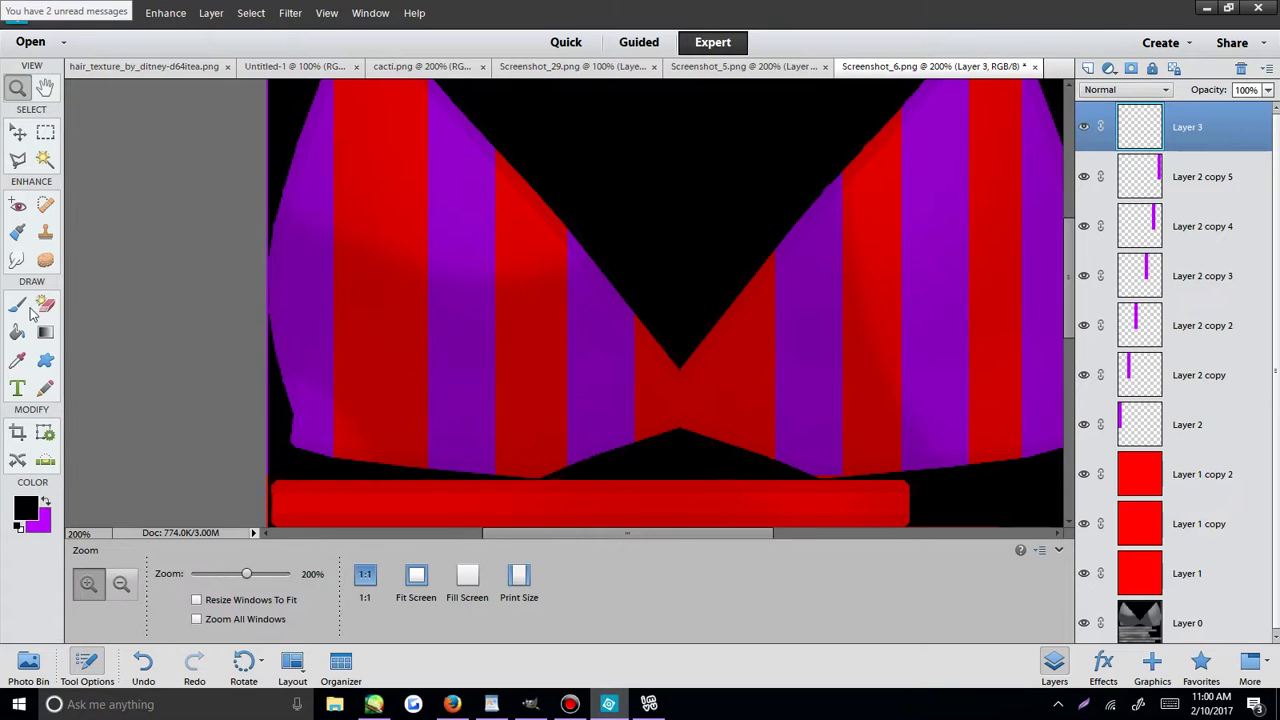
scroll(437, 294, up, 1)
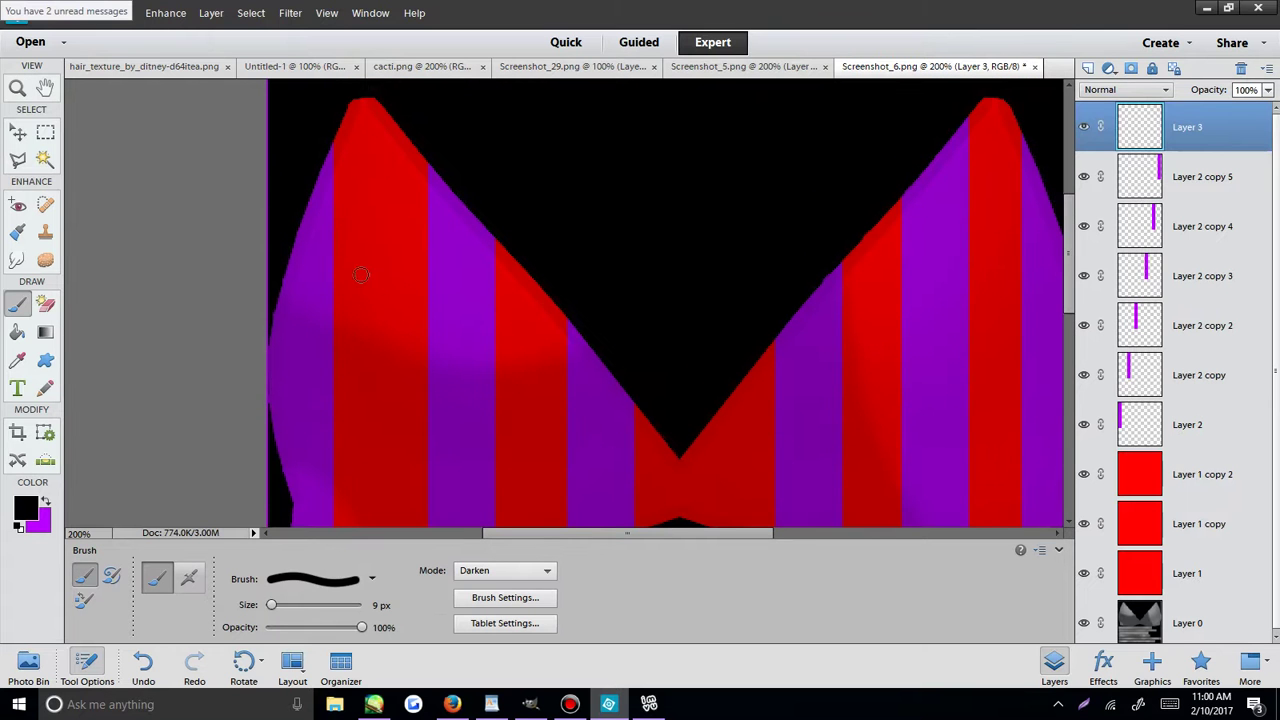
drag(472, 307, 505, 343)
Smudge both ends of the black fold line outward so they taper softly along the curve of the left cup.
click(17, 259)
mouse_move(318, 253)
mouse_down()
mouse_move(418, 269)
mouse_move(474, 298)
mouse_move(540, 402)
mouse_up()
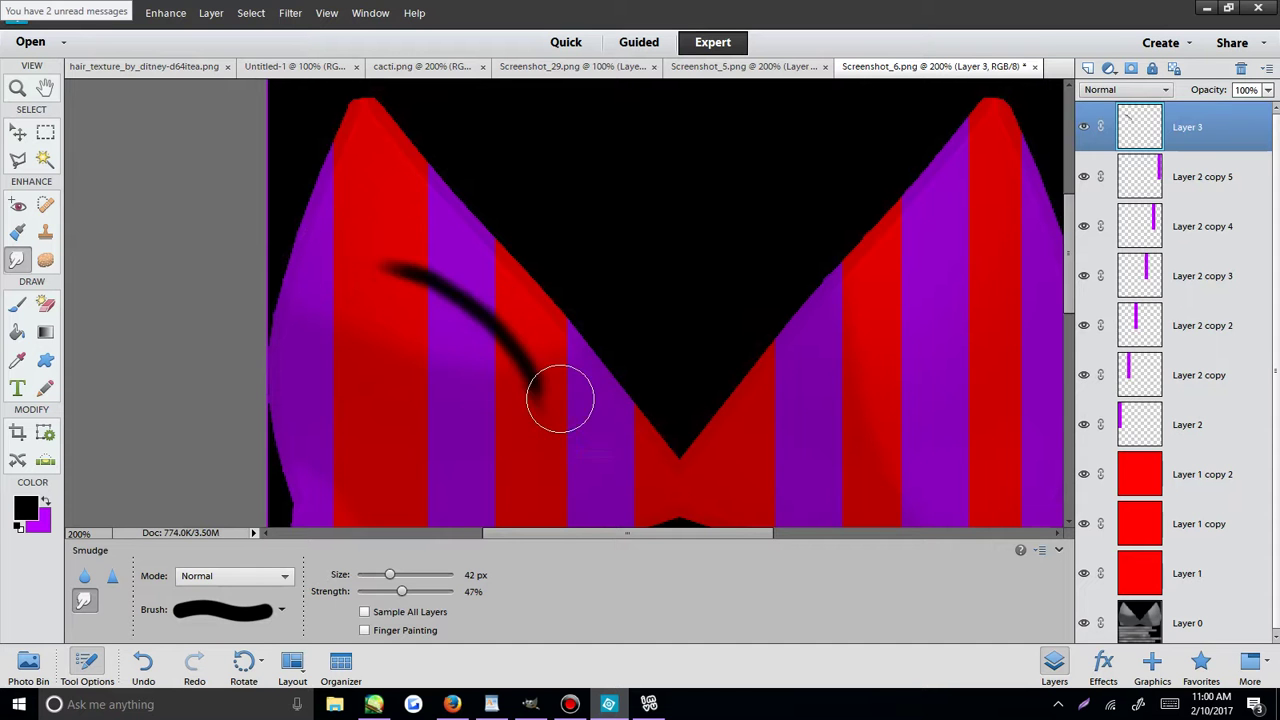
drag(525, 345, 565, 438)
drag(395, 262, 210, 252)
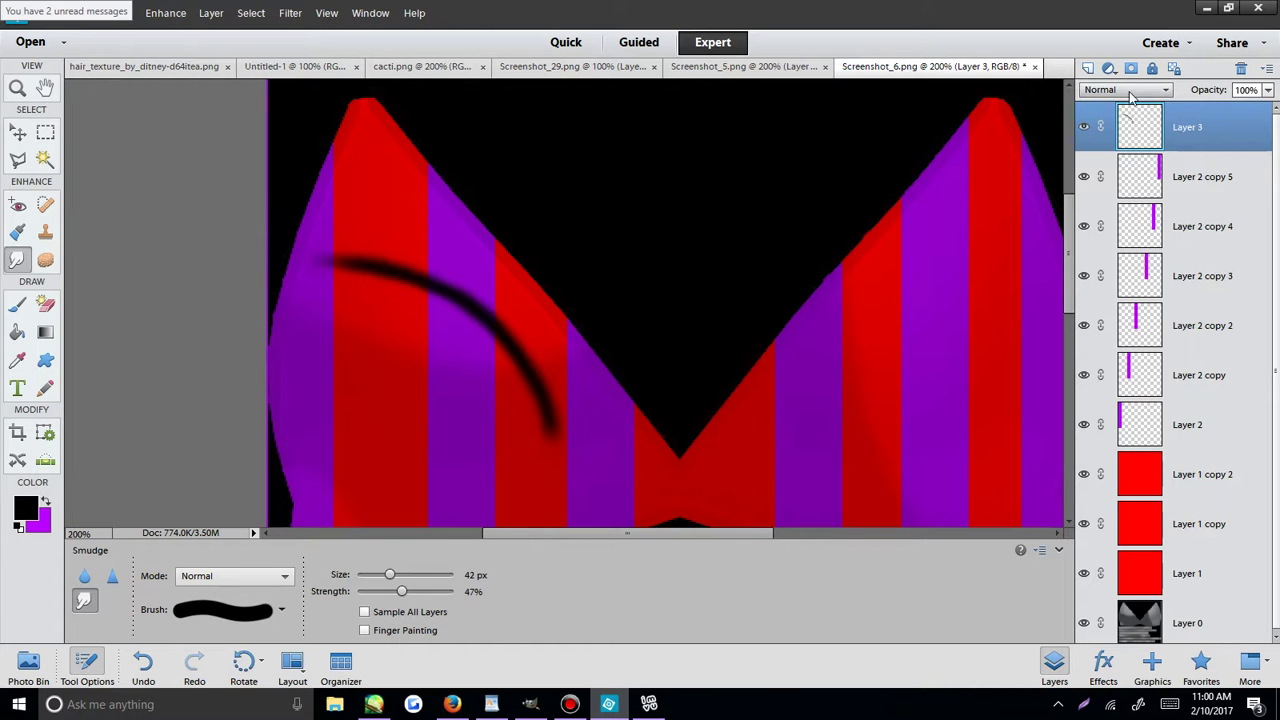
Duplicate the fold line layer and shift the copy slightly up and to the right of the original.
right_click(1140, 130)
click(1180, 180)
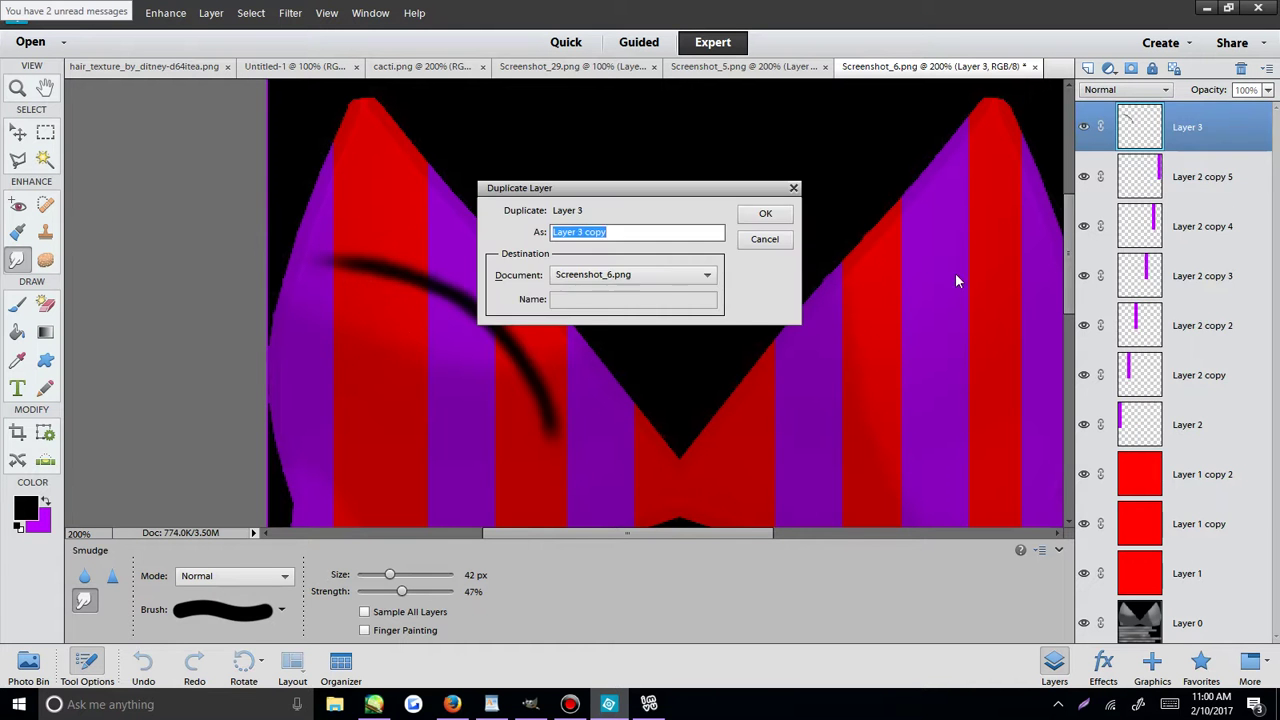
key(Return)
click(19, 136)
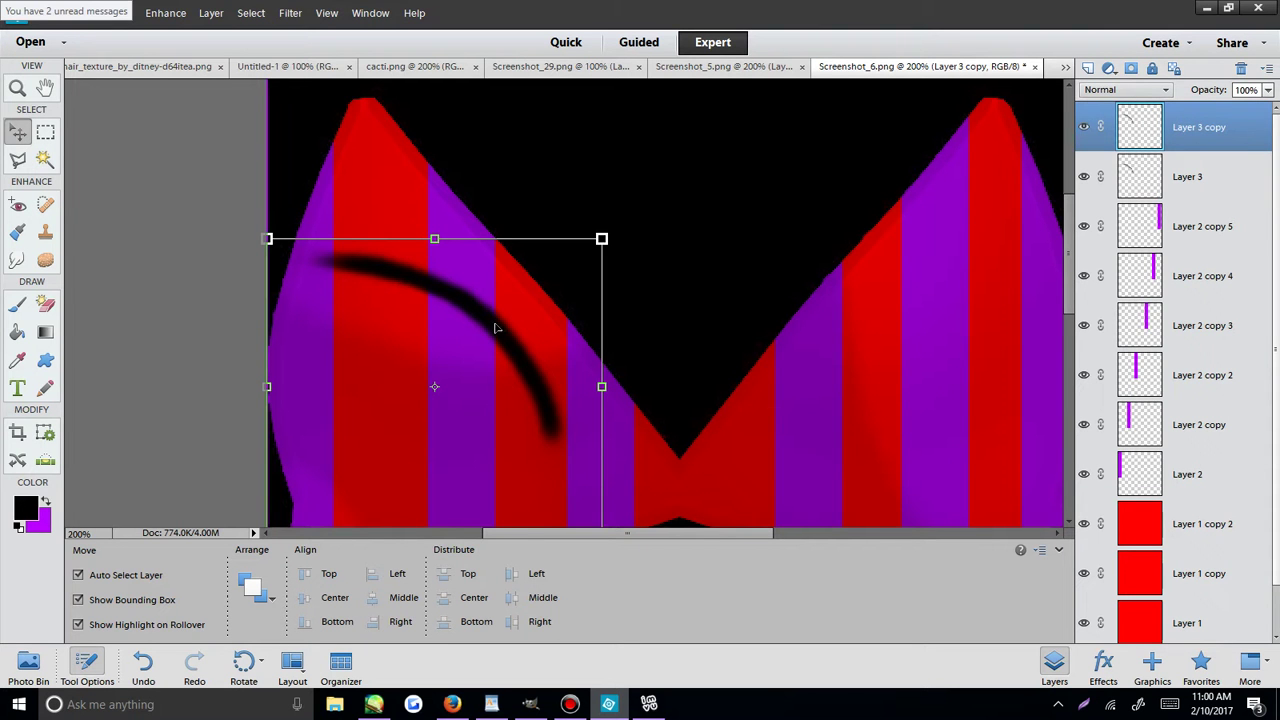
drag(492, 325, 500, 316)
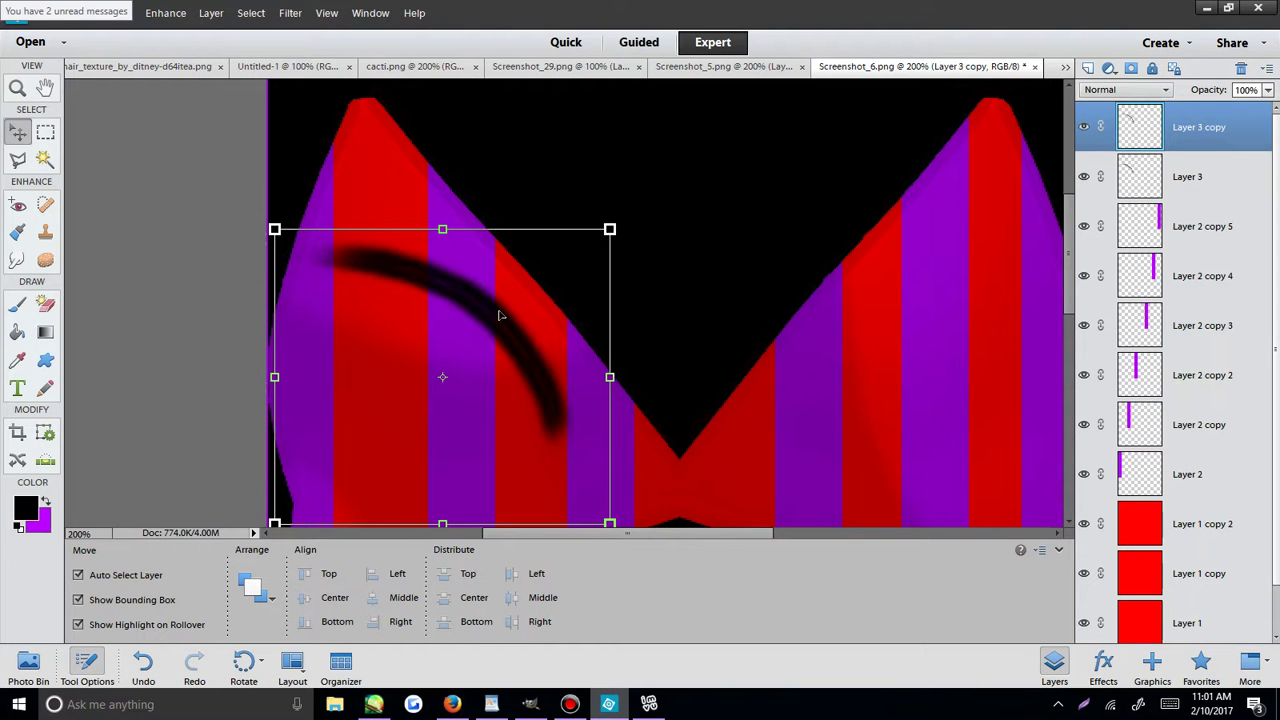
Turn the duplicated fold line white by setting its Hue/Saturation lightness to +100.
key(ctrl+u)
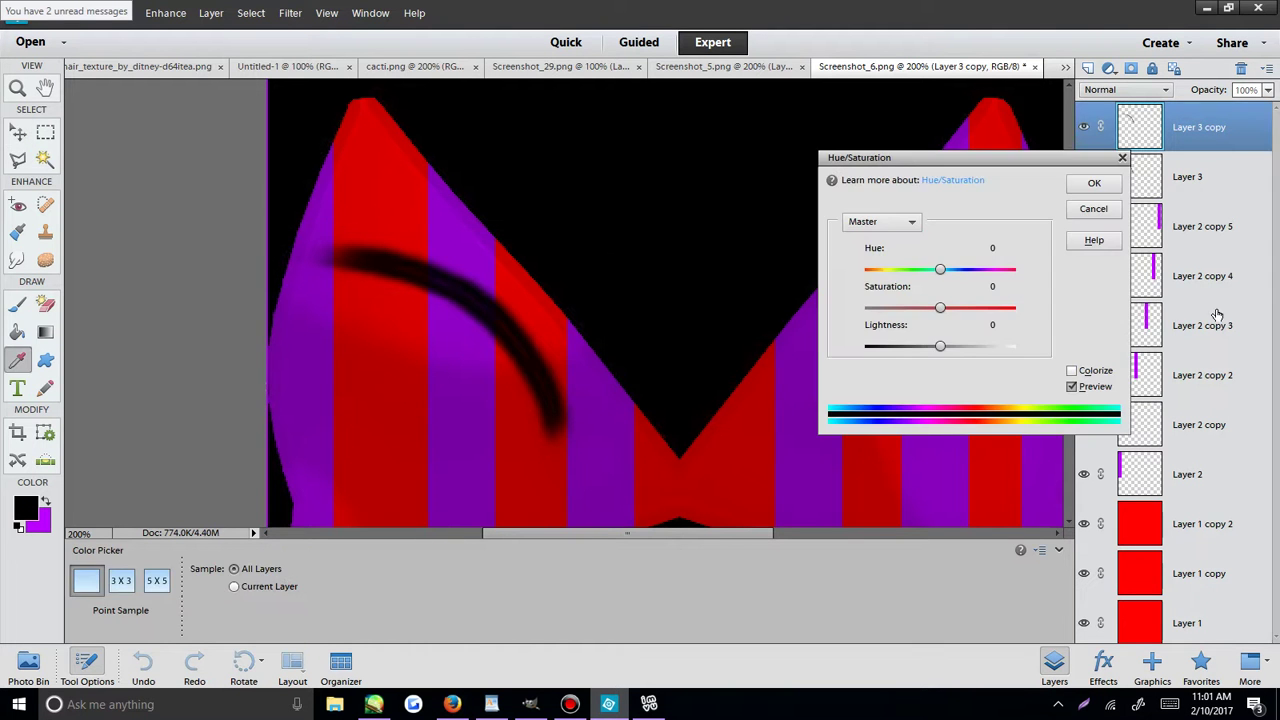
drag(941, 347, 1253, 352)
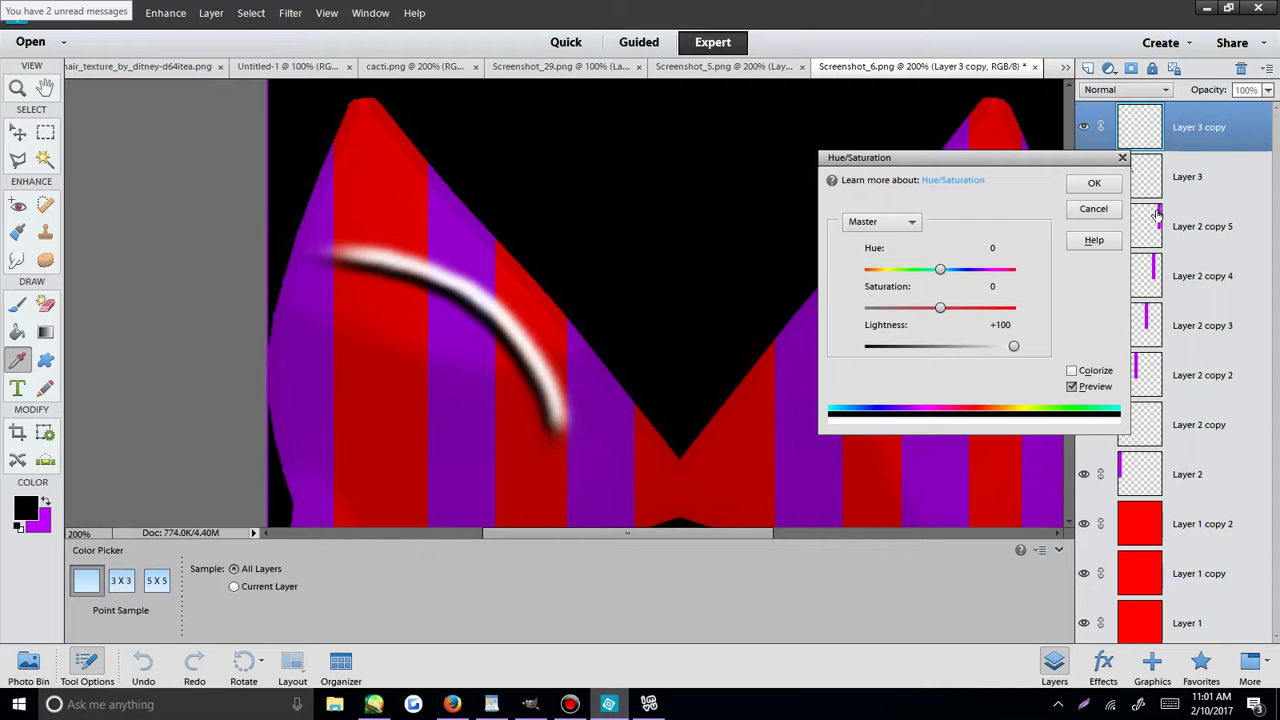
click(1094, 185)
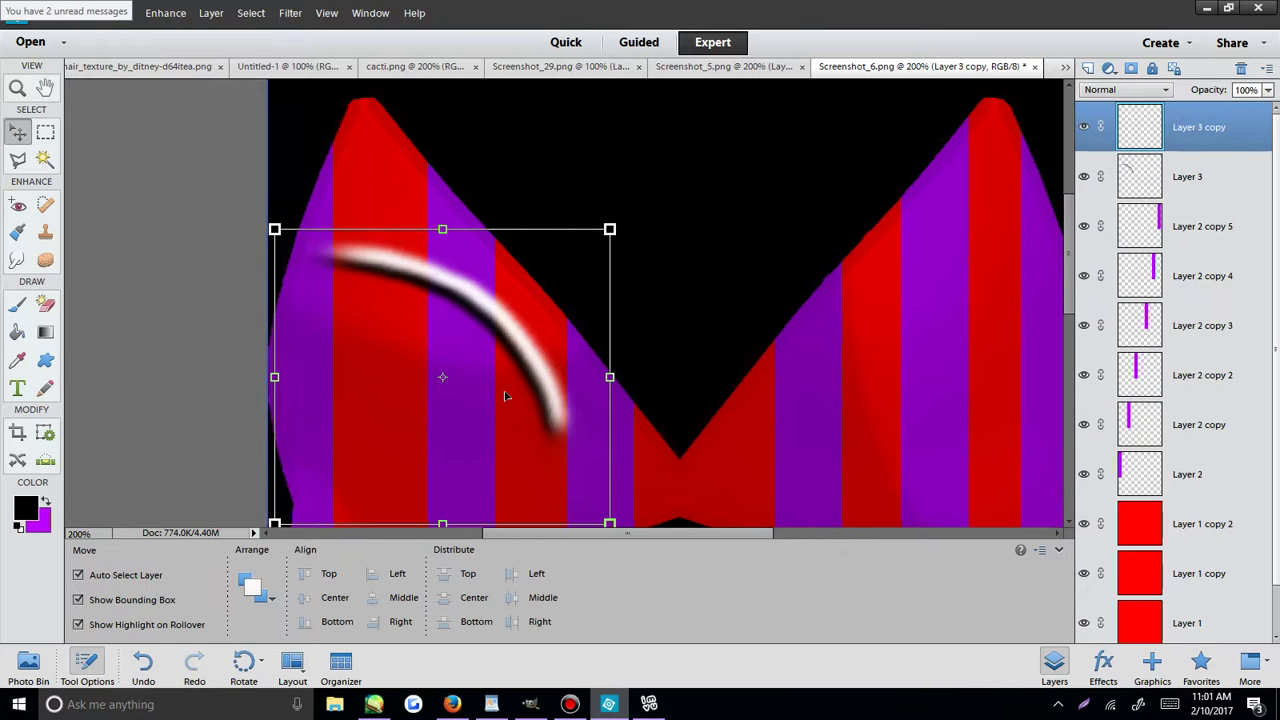
Set the blend mode of both the white highlight layer and the black fold line layer to Soft Light.
click(1140, 90)
click(1108, 310)
click(1187, 176)
click(1122, 90)
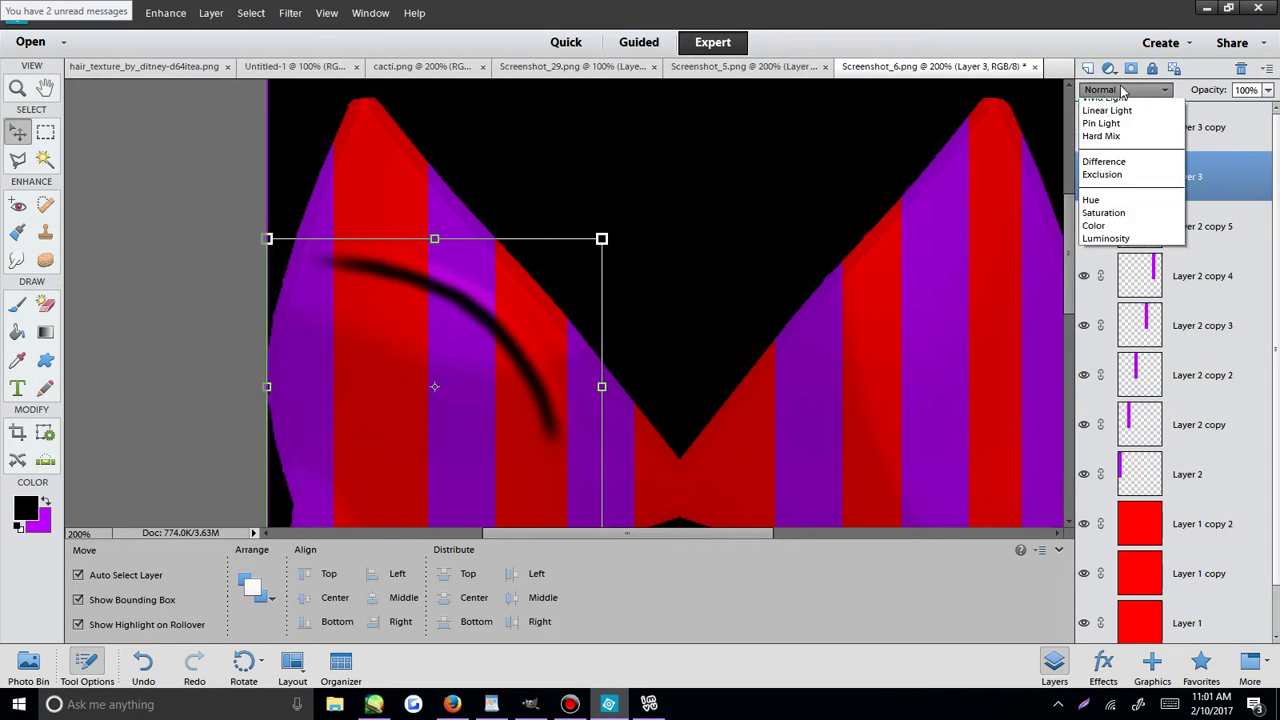
click(1108, 311)
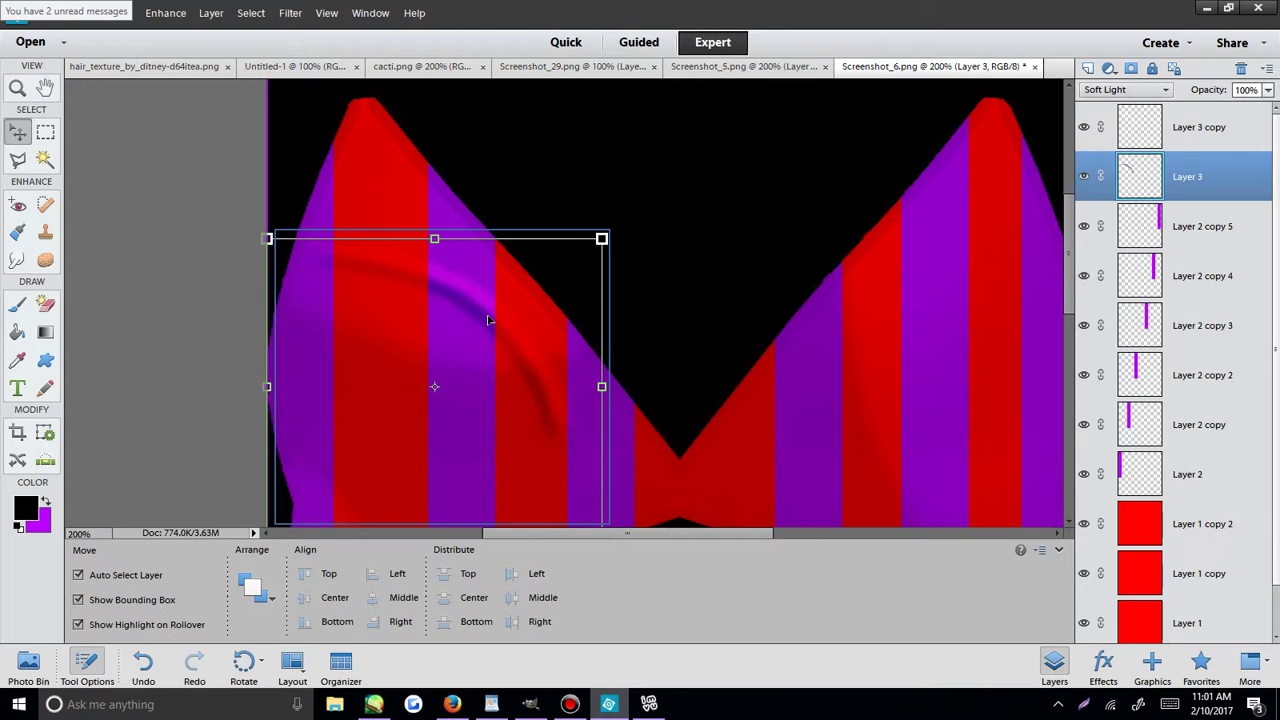
Save the bra texture to the Desktop as Screenshot_6.png in PNG format, replacing the existing file.
click(48, 13)
click(81, 166)
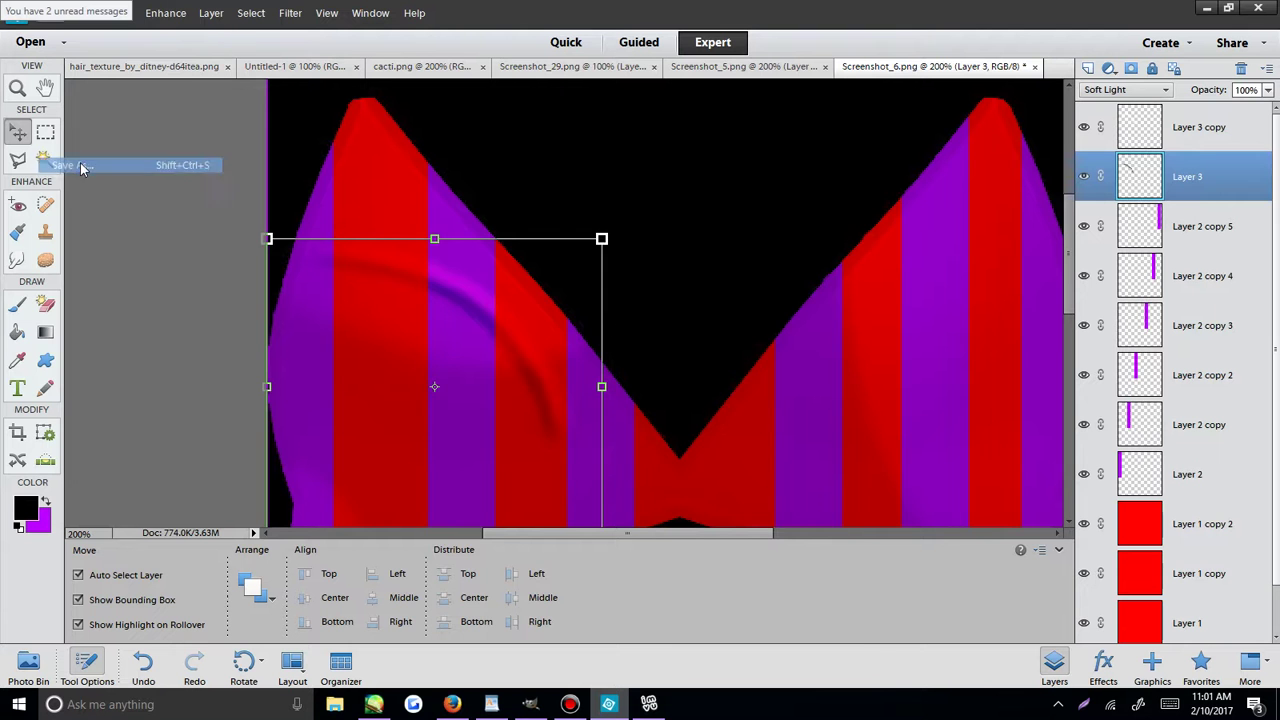
click(430, 285)
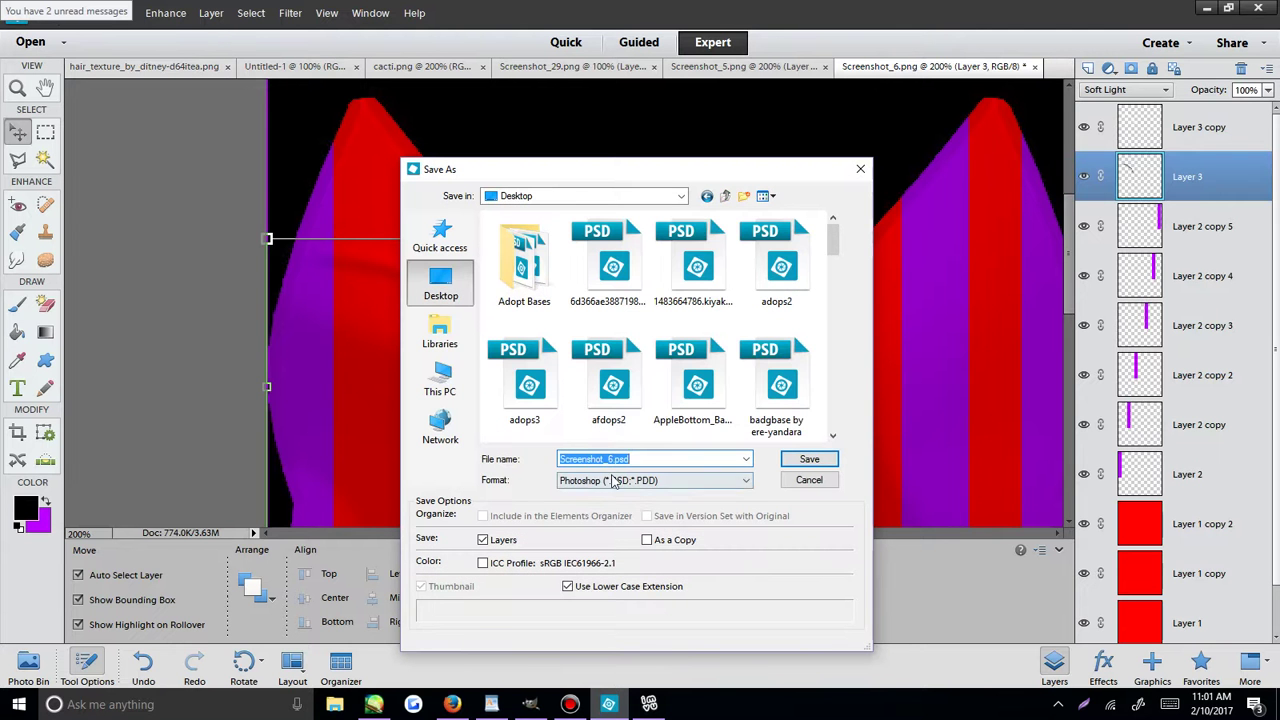
click(613, 481)
click(650, 565)
key(Return)
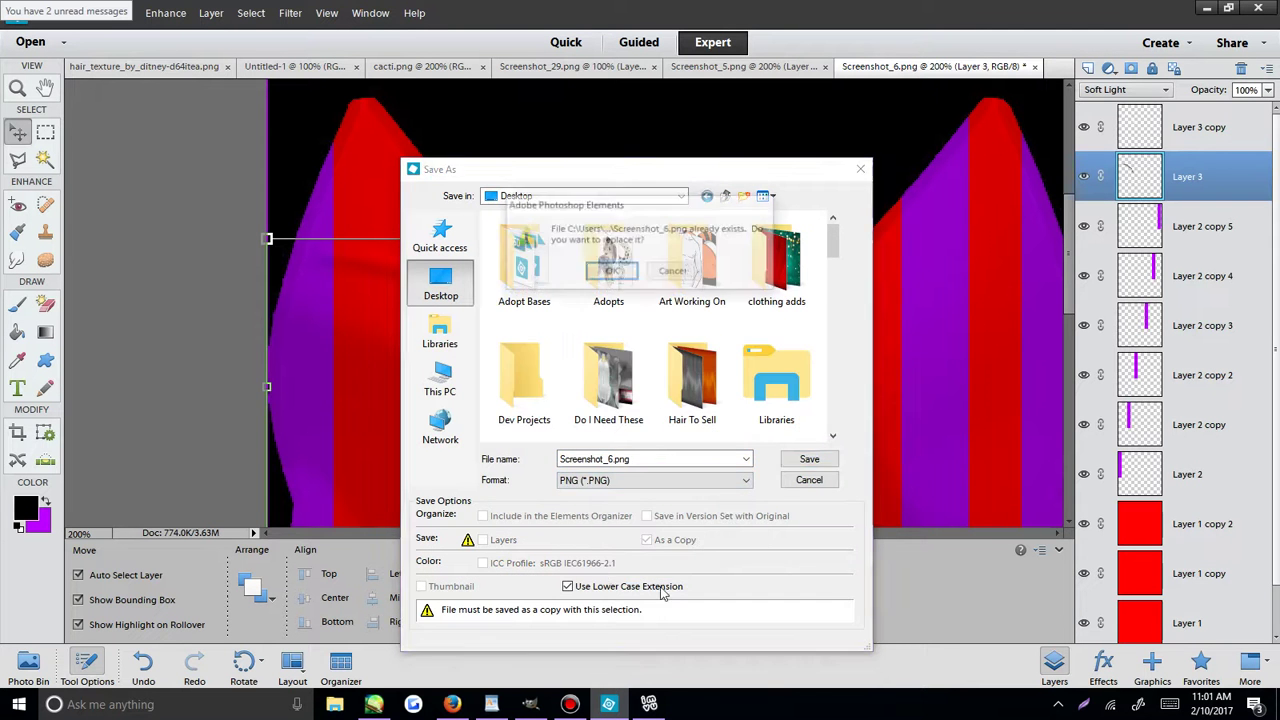
key(Return)
Switch to the IMVU editor, replace the texture of material 03 with Screenshot_6, and apply the changes to preview the bra.
click(649, 704)
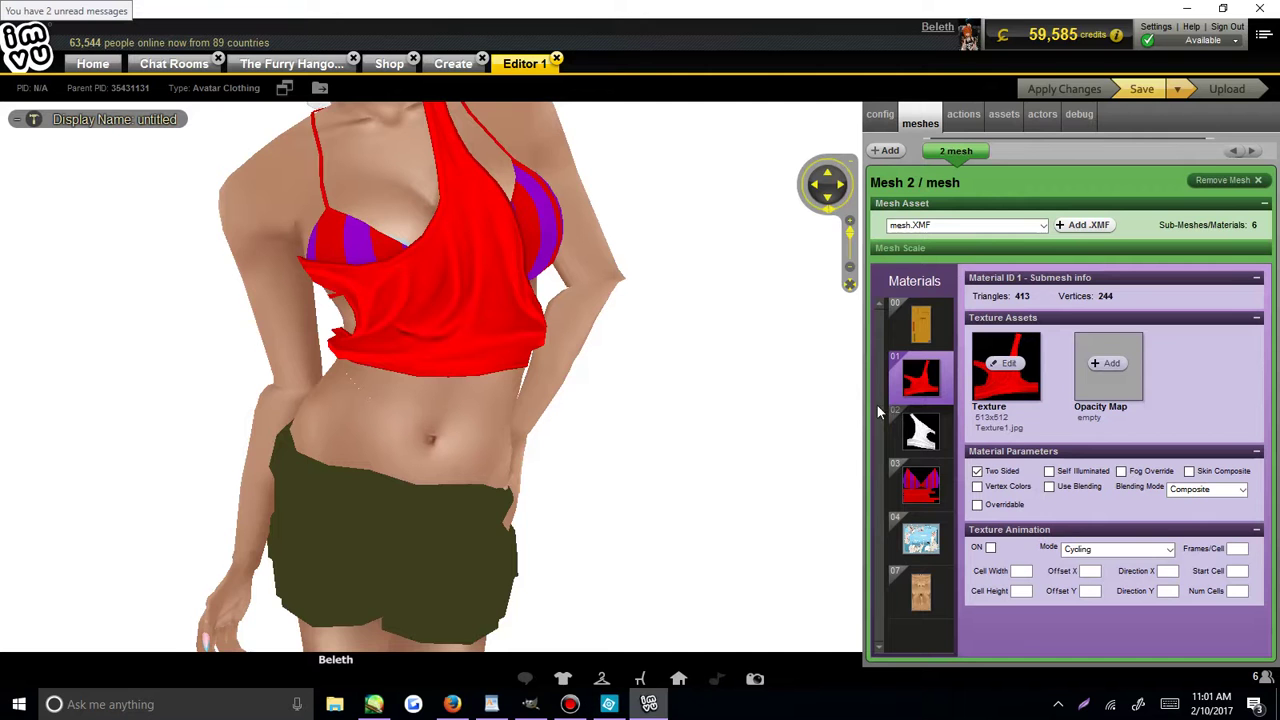
click(915, 485)
click(1005, 363)
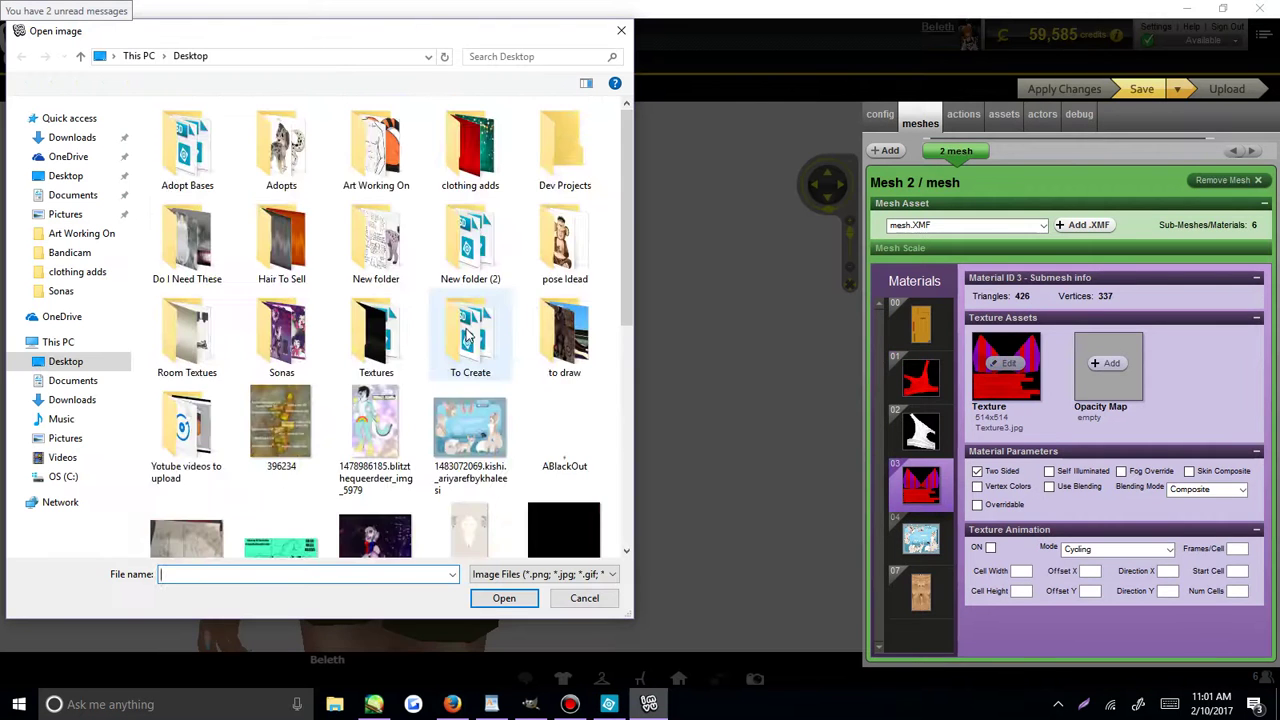
scroll(470, 335, down, 5)
click(368, 416)
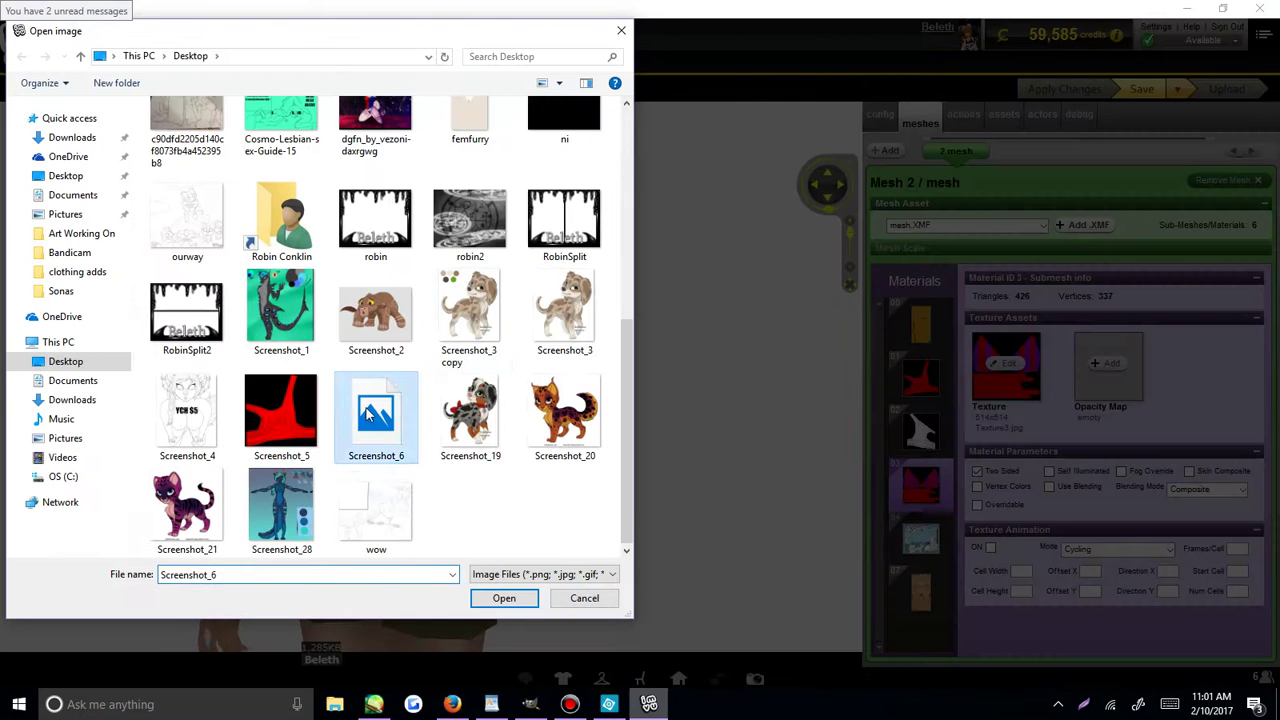
double_click(358, 512)
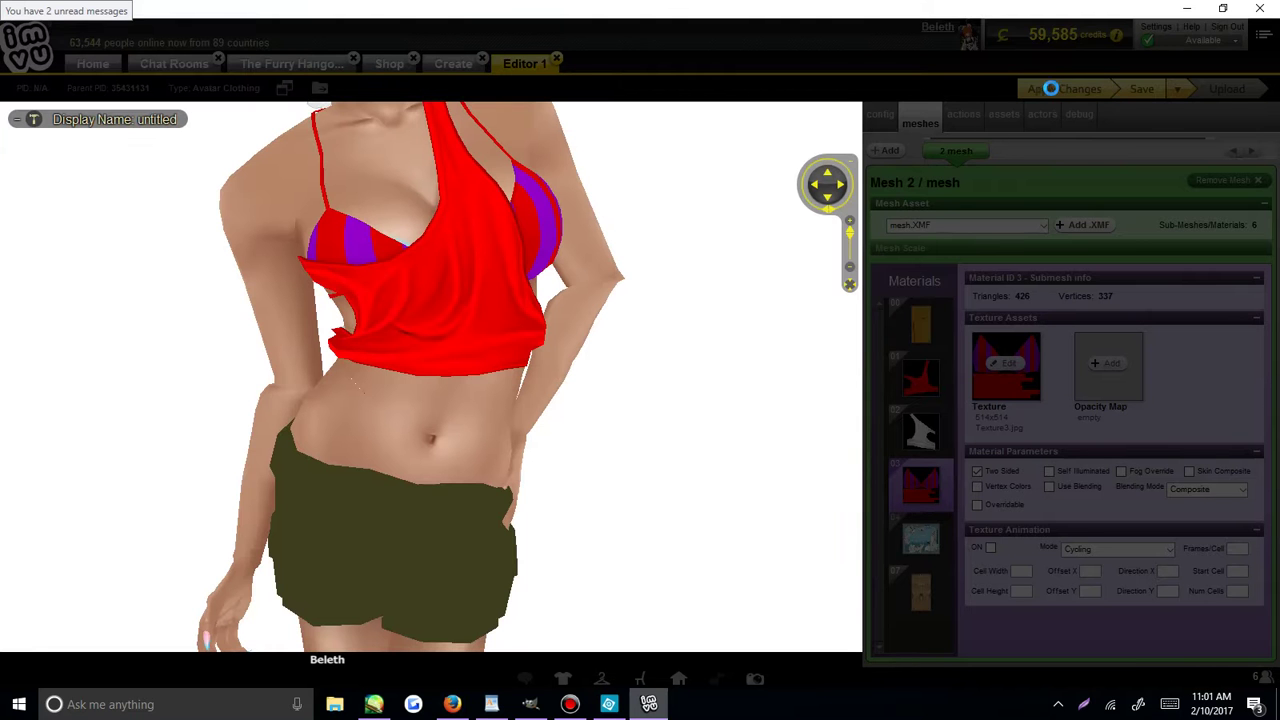
drag(709, 312, 611, 249)
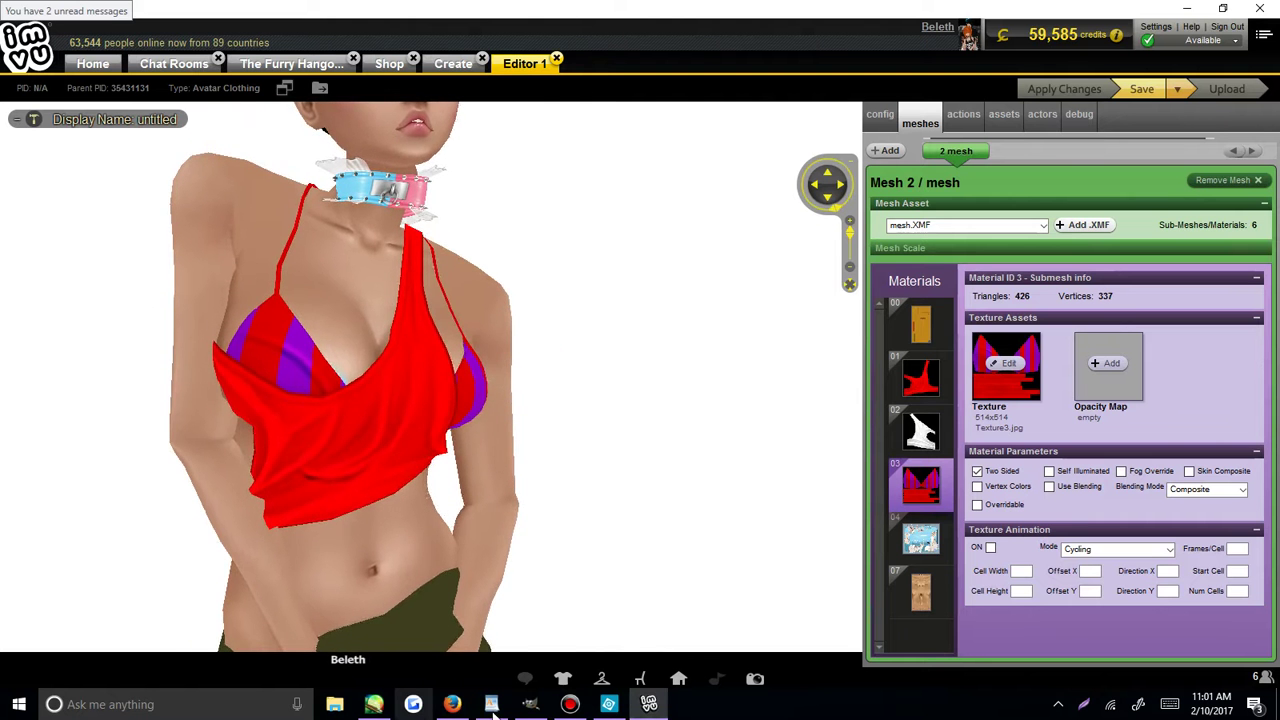
Switch back to Photoshop Elements and merge the white highlight layer down into the black fold layer, Layer 3.
click(609, 704)
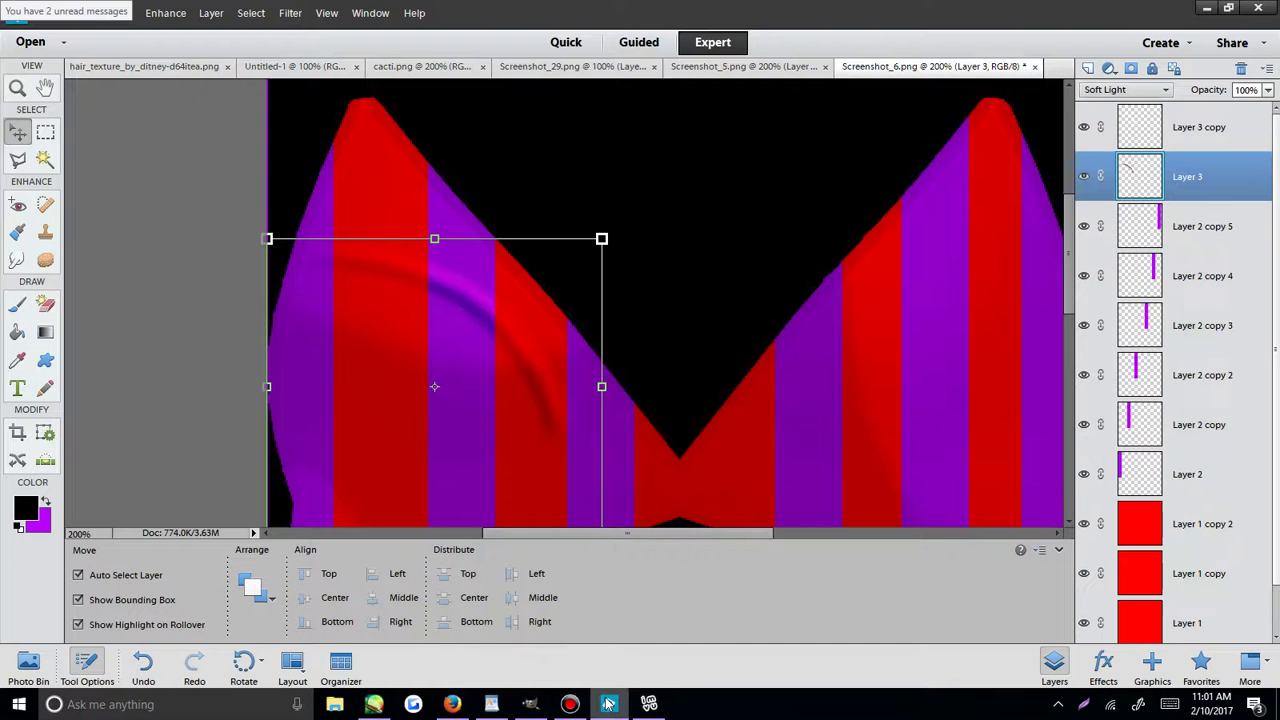
click(1178, 136)
right_click(1170, 128)
click(1217, 523)
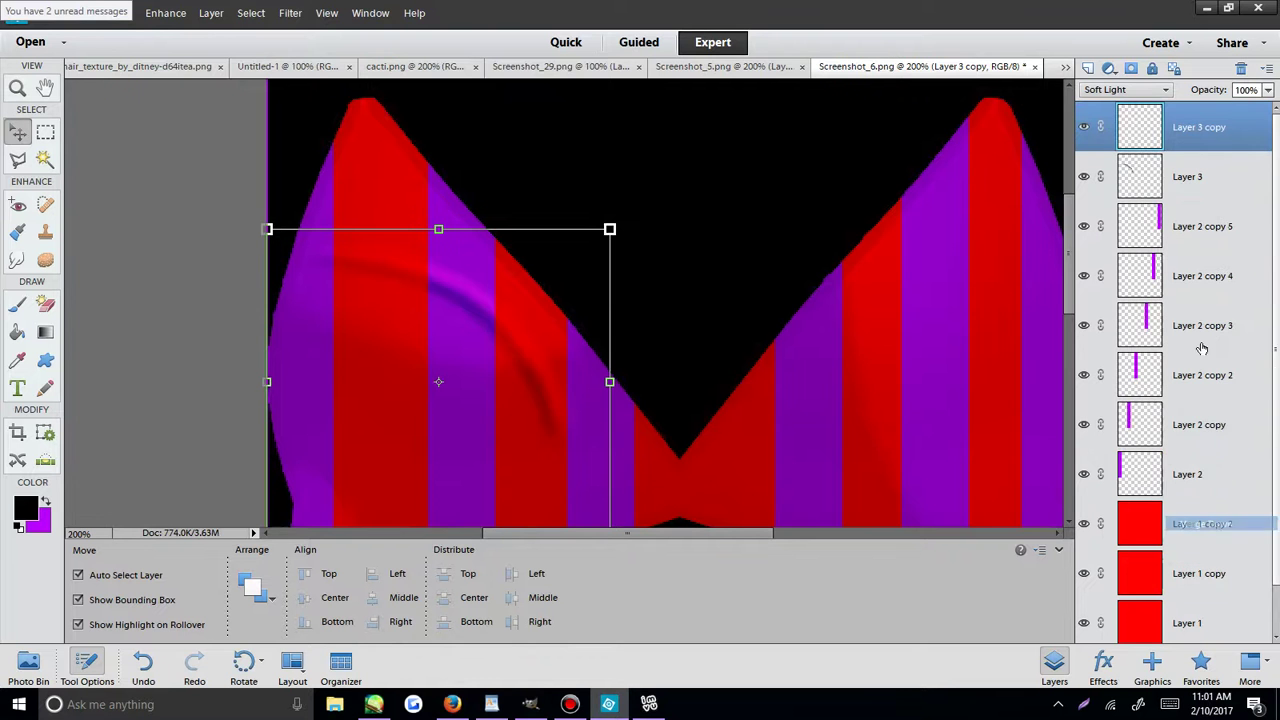
Duplicate the merged fold layer and place the copy below the first fold on the left cup.
right_click(1138, 124)
click(1180, 178)
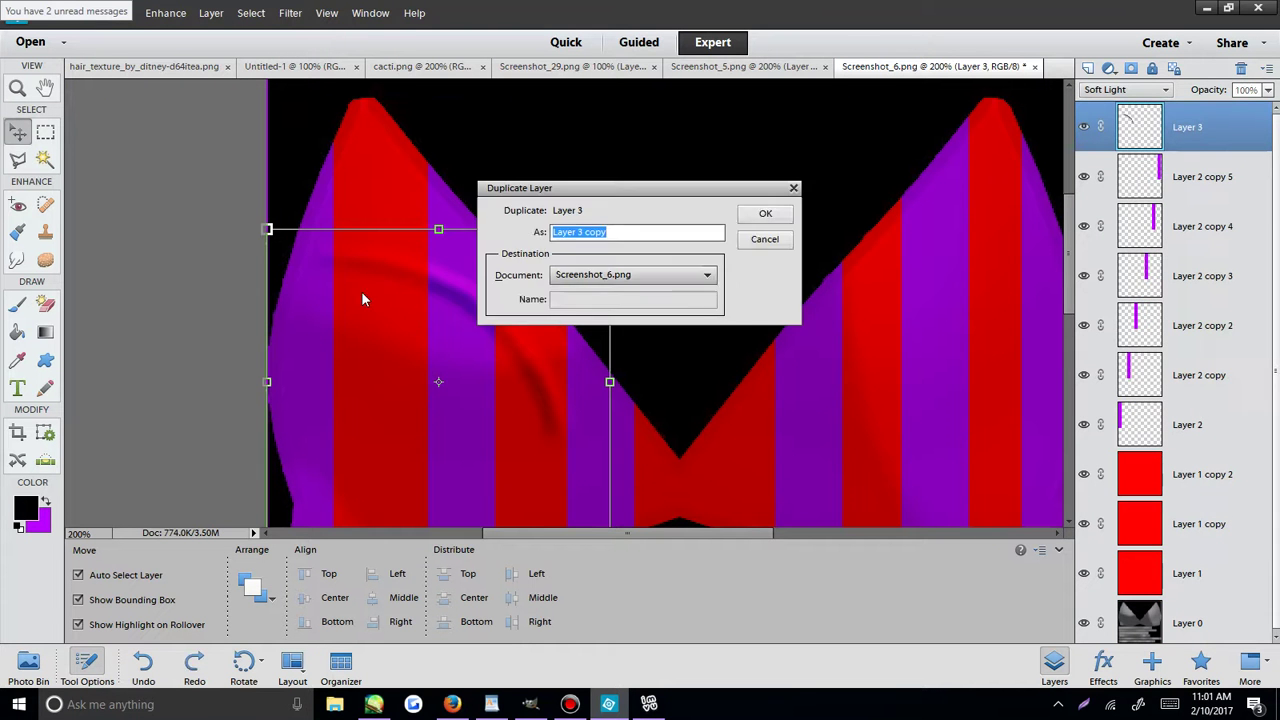
key(Return)
drag(443, 290, 425, 357)
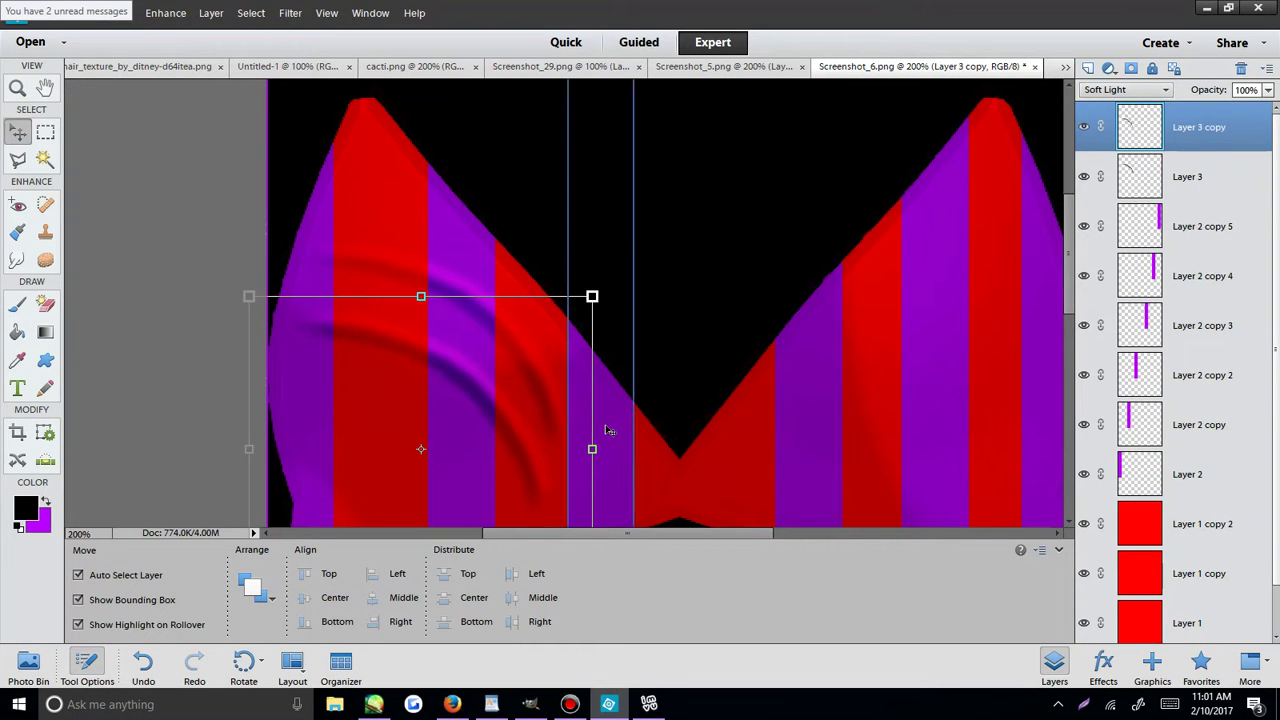
click(22, 88)
click(122, 588)
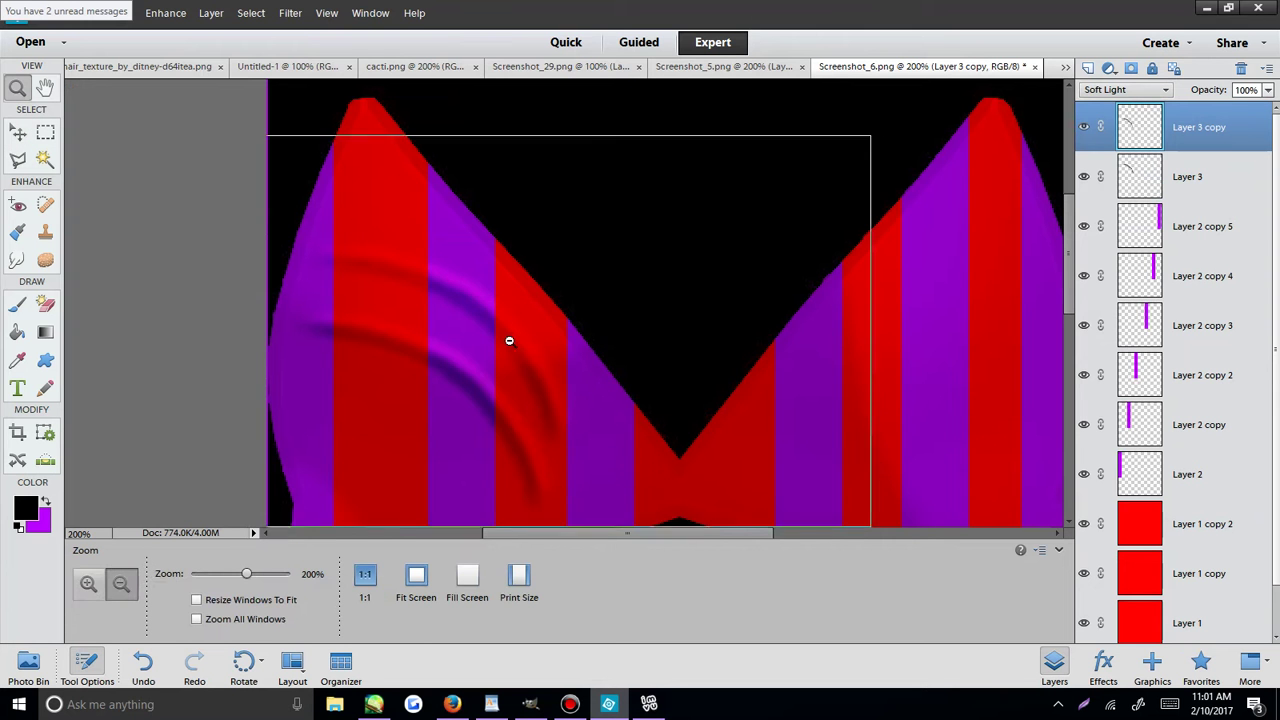
Rotate the Layer 3 copy fold to about -87 degrees, move it onto the other cup, and shrink it to fit along the cup's upper curve.
click(506, 340)
click(18, 135)
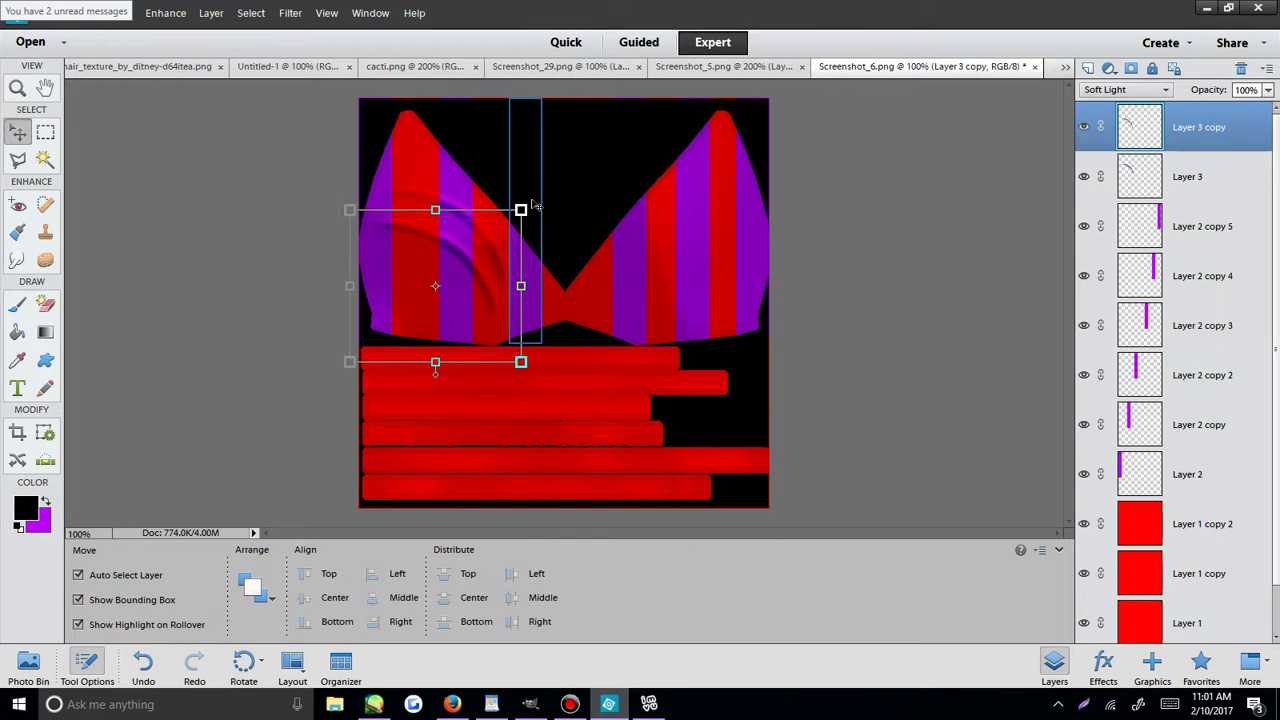
drag(521, 210, 362, 196)
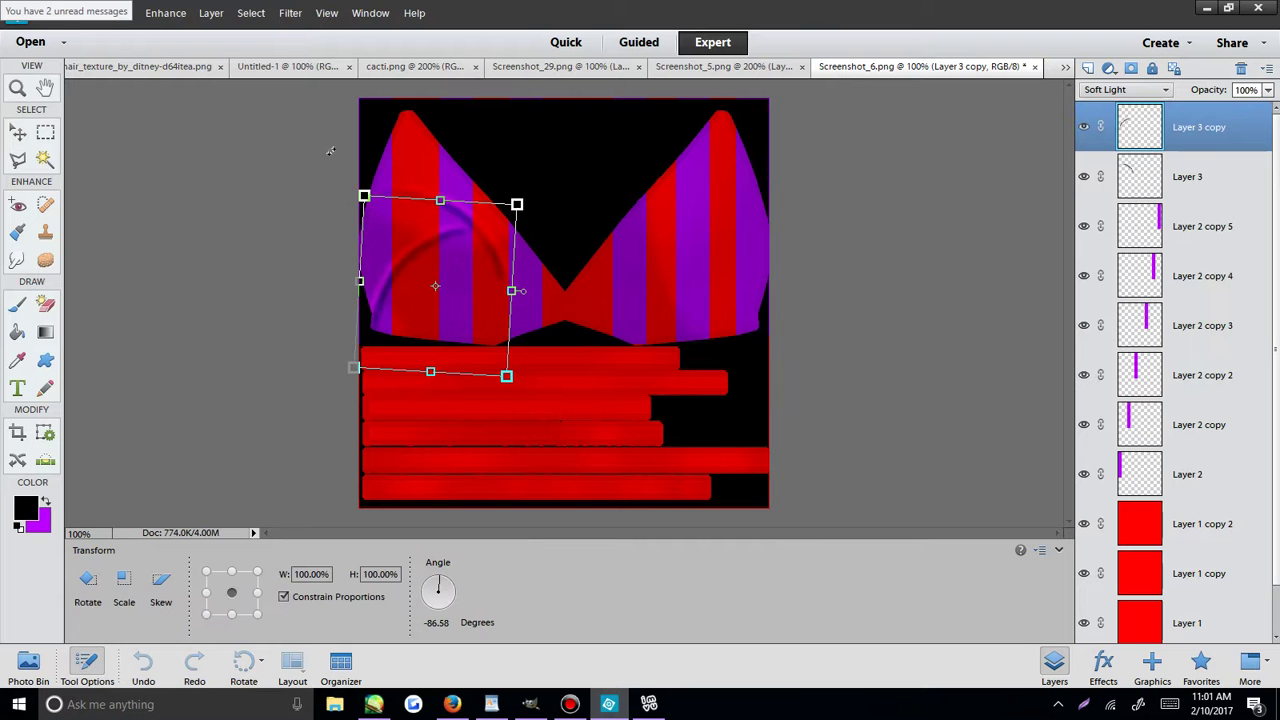
drag(420, 251, 680, 196)
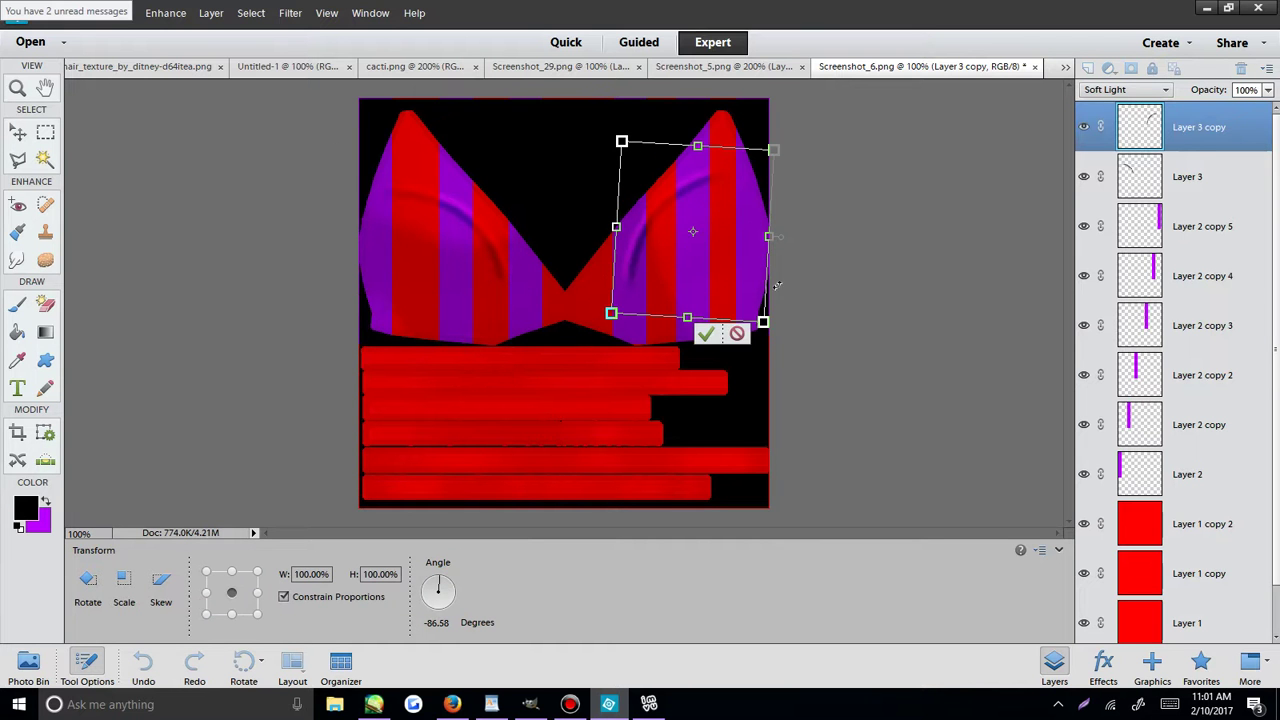
drag(764, 321, 720, 262)
drag(631, 221, 655, 240)
click(684, 295)
click(683, 298)
Save the bra texture with folds on both cups to the Desktop as Screenshot_6.png in PNG format, replacing the existing file.
click(48, 14)
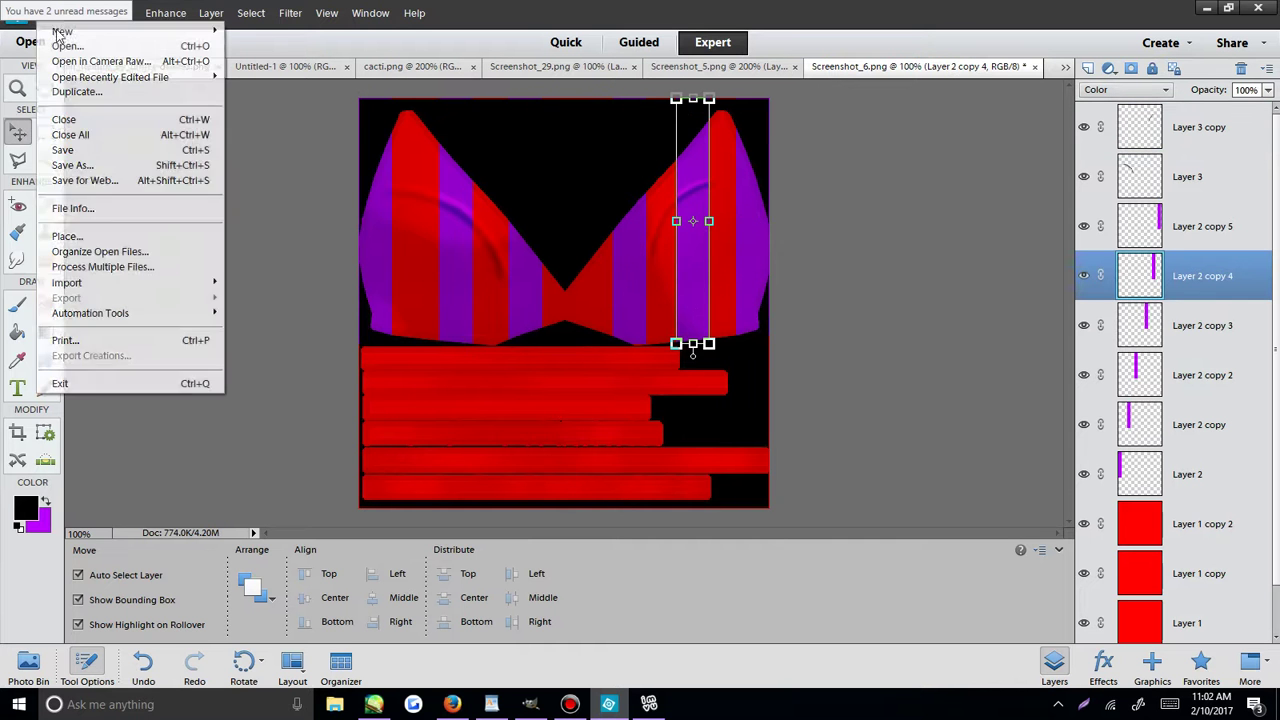
click(80, 176)
click(422, 277)
click(650, 480)
click(640, 568)
key(Return)
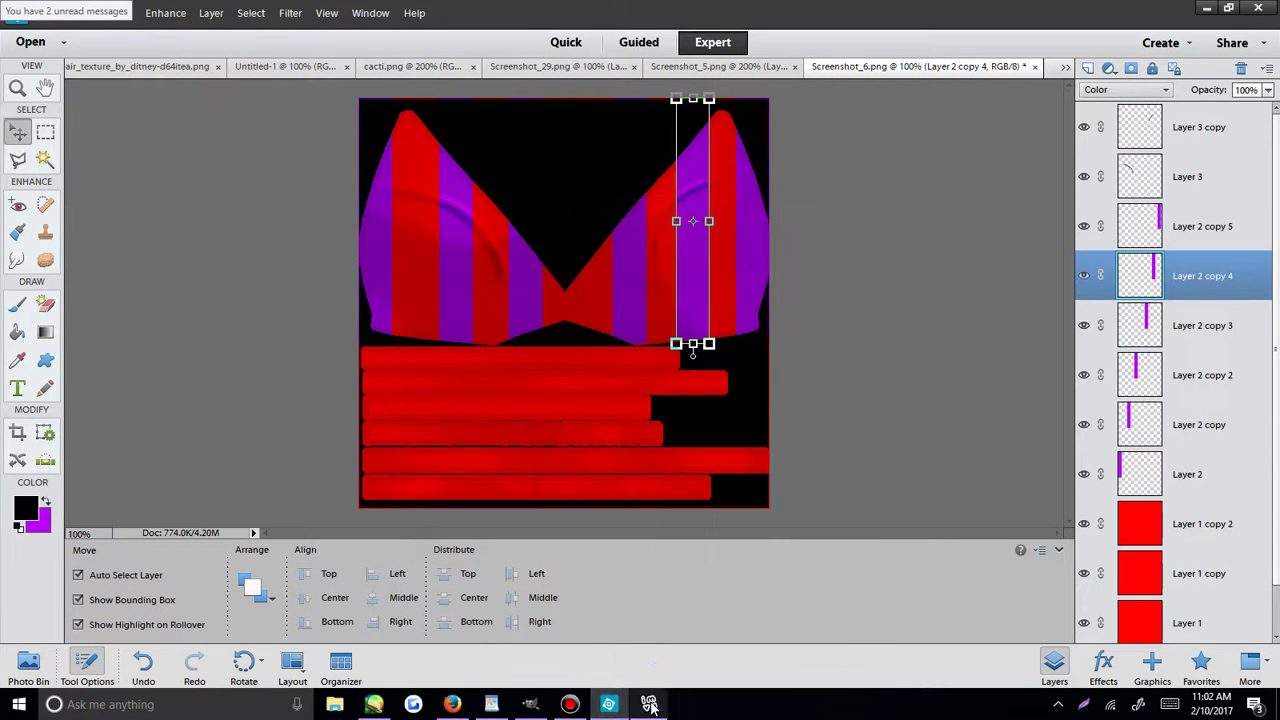
Switch to the IMVU editor and replace material 03's texture with Screenshot_6 to preview the folds on both cups.
click(648, 704)
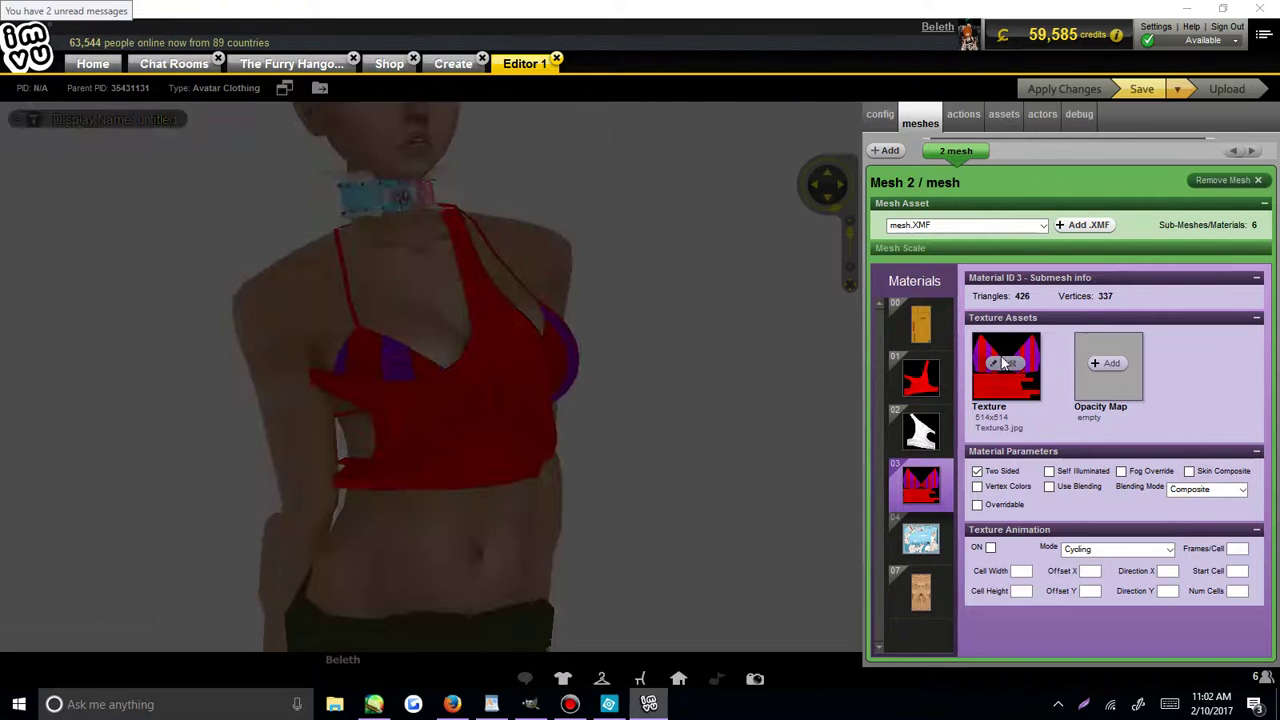
click(1001, 356)
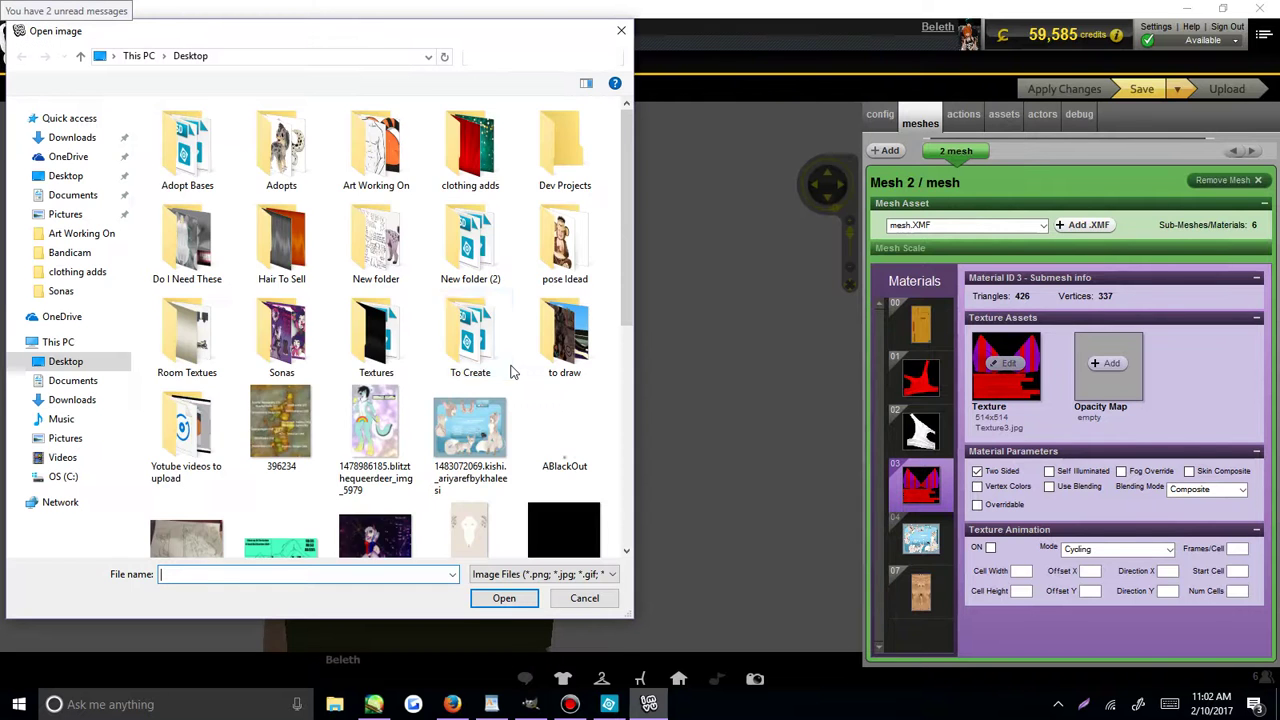
scroll(515, 372, down, 3)
scroll(510, 372, down, 3)
double_click(374, 405)
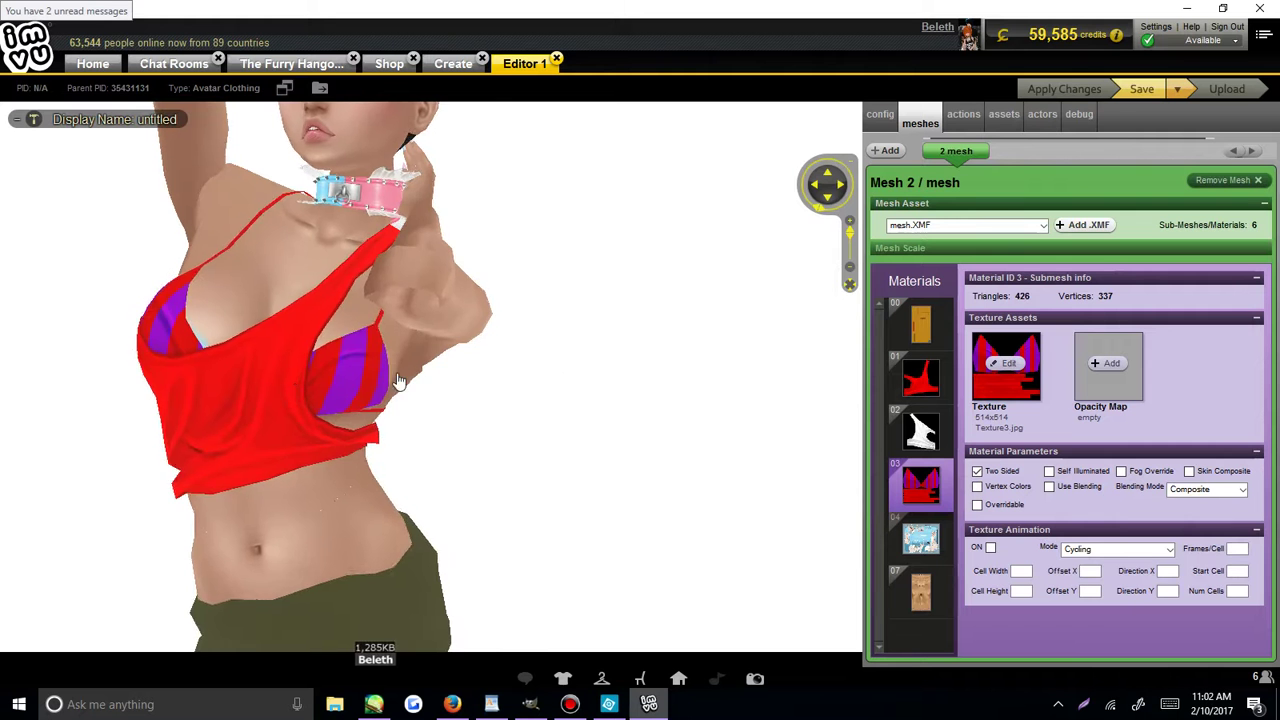
Switch back to Photoshop Elements and create a new layer, Layer 4, placed directly beneath Layer 3.
click(374, 704)
click(609, 704)
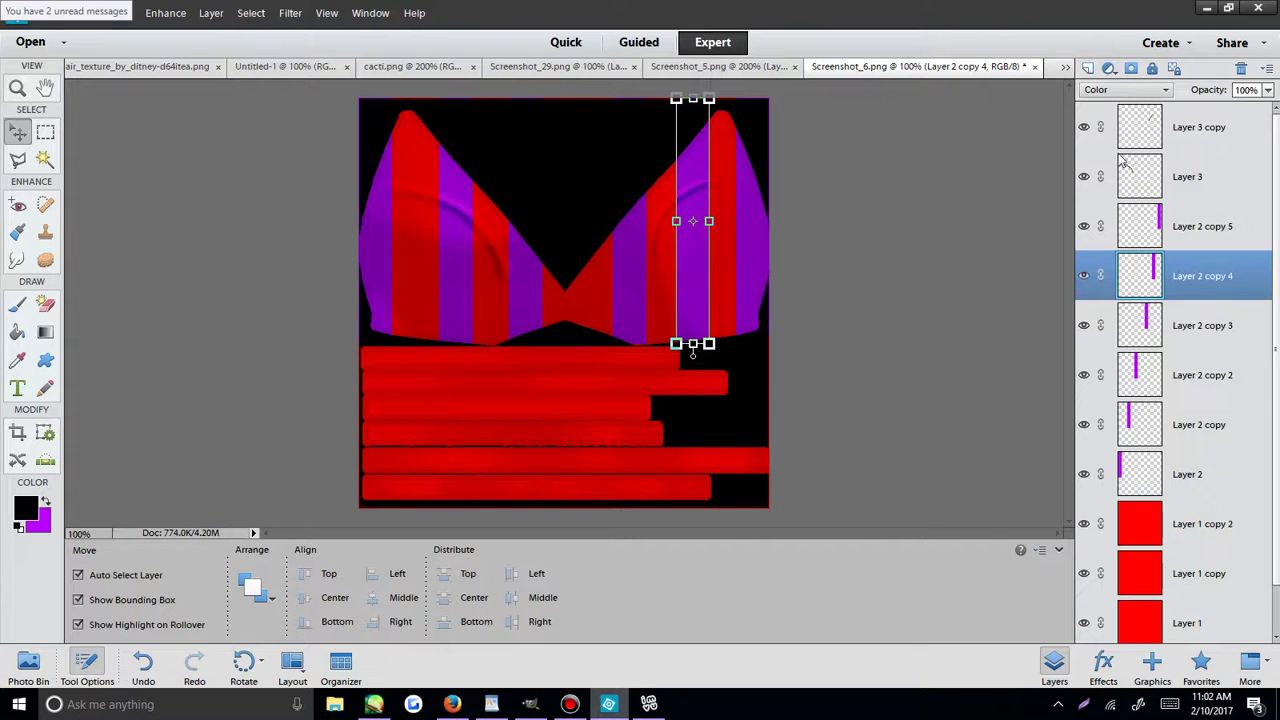
click(211, 13)
mouse_move(215, 28)
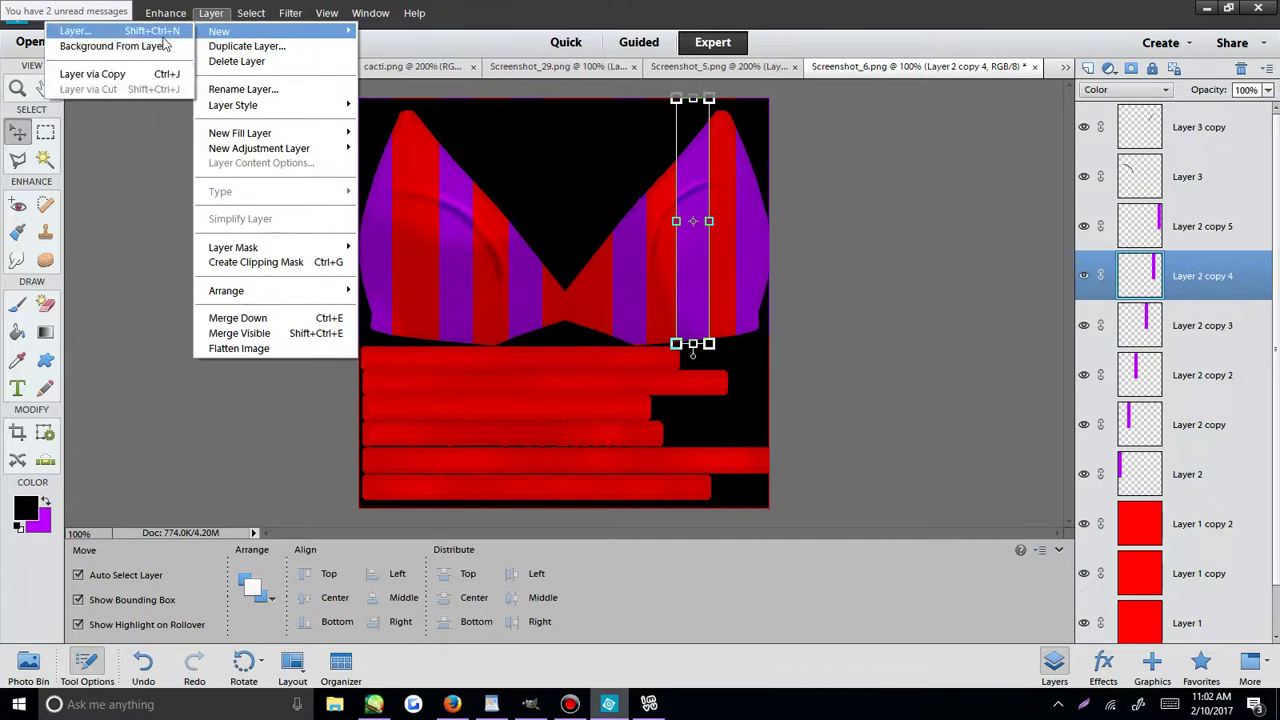
click(150, 27)
click(757, 234)
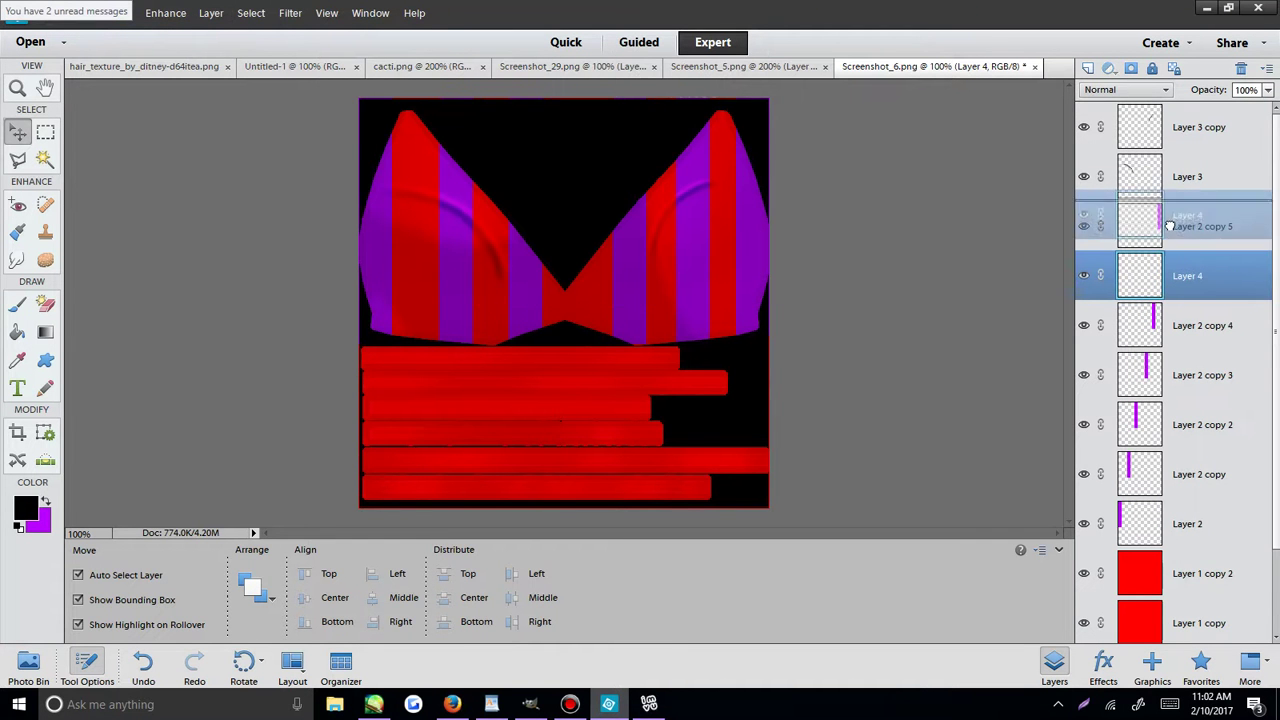
Set the foreground color to white and paint a large filled round spot on each cup with a 49 px brush.
click(30, 508)
click(452, 204)
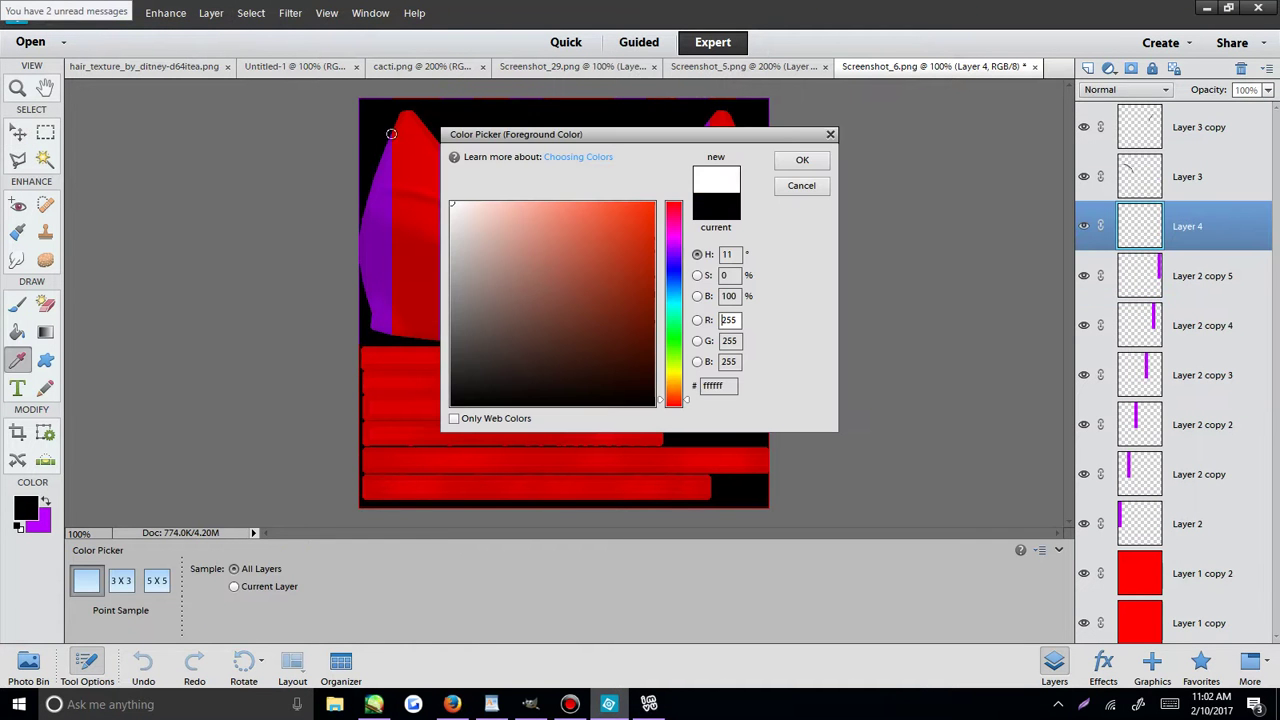
click(830, 135)
key(v)
click(18, 304)
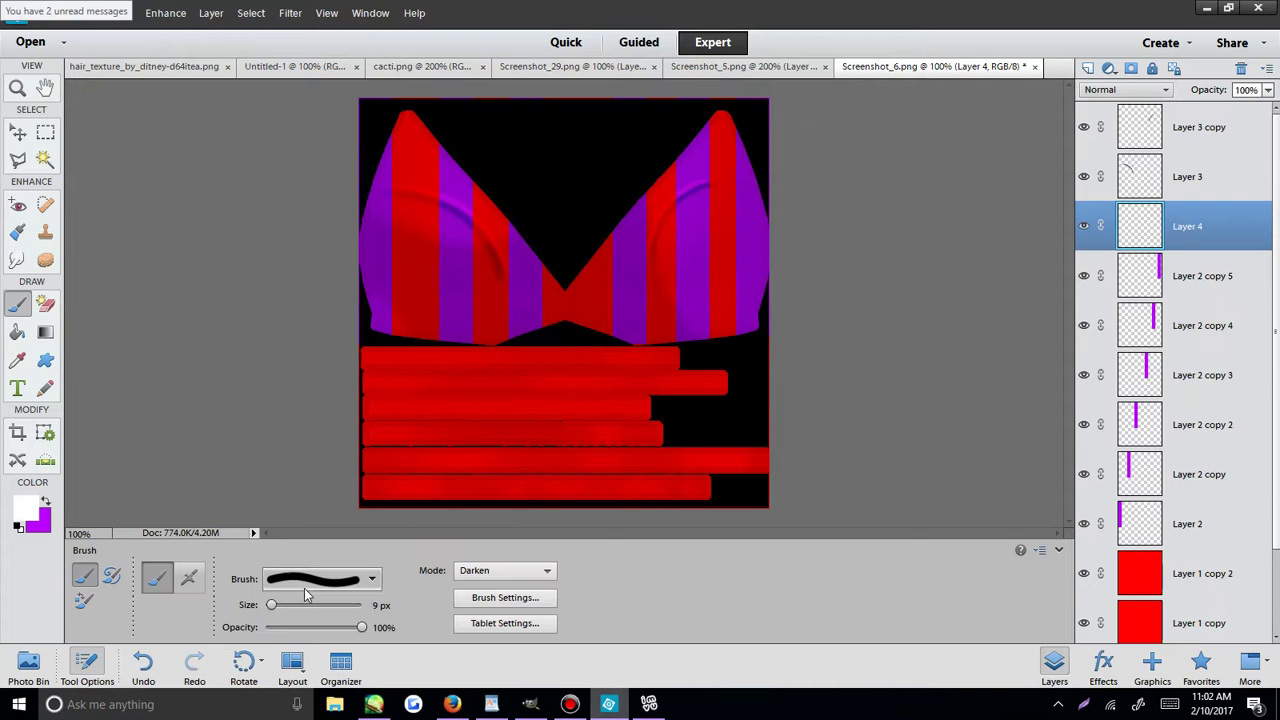
mouse_move(445, 231)
mouse_down()
mouse_move(411, 240)
mouse_move(414, 291)
mouse_move(451, 272)
mouse_move(438, 237)
mouse_up()
mouse_move(689, 249)
mouse_down()
mouse_move(653, 251)
mouse_move(686, 286)
mouse_move(720, 231)
mouse_move(681, 250)
mouse_up()
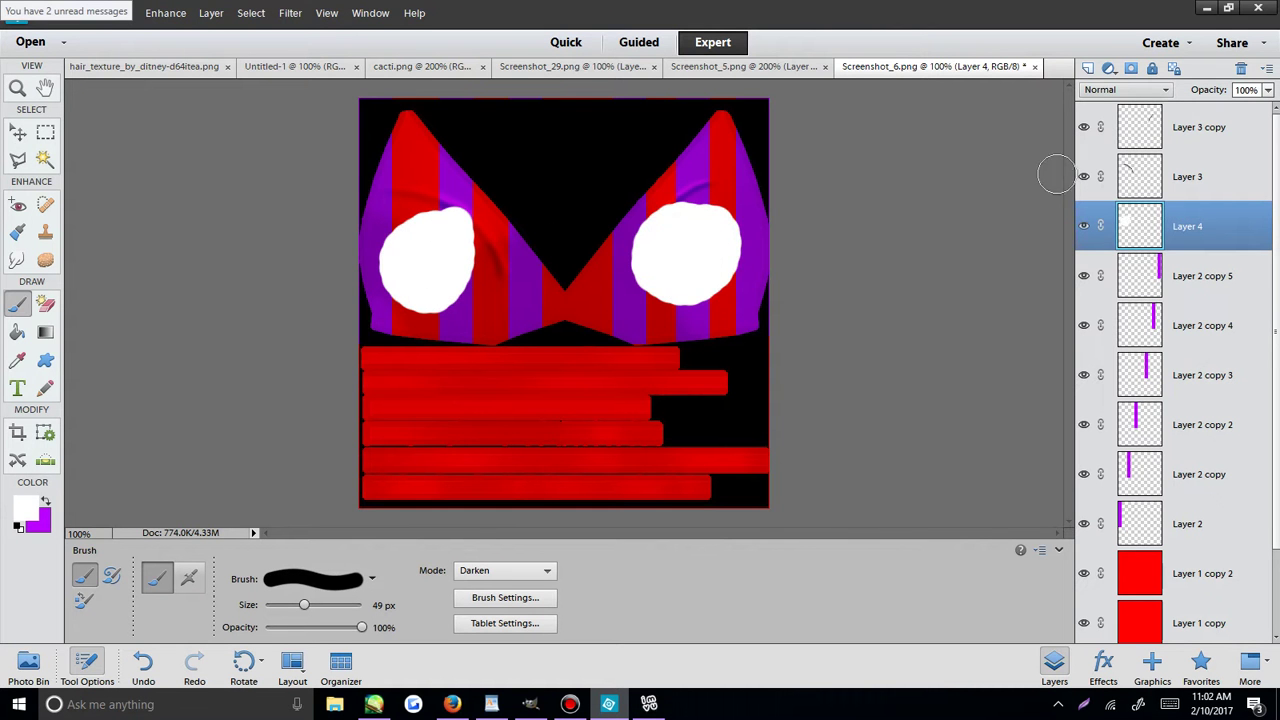
Set Layer 4's blend mode to Overlay and soften the white spots with a Gaussian Blur of 25 pixels radius.
click(1125, 89)
click(1099, 308)
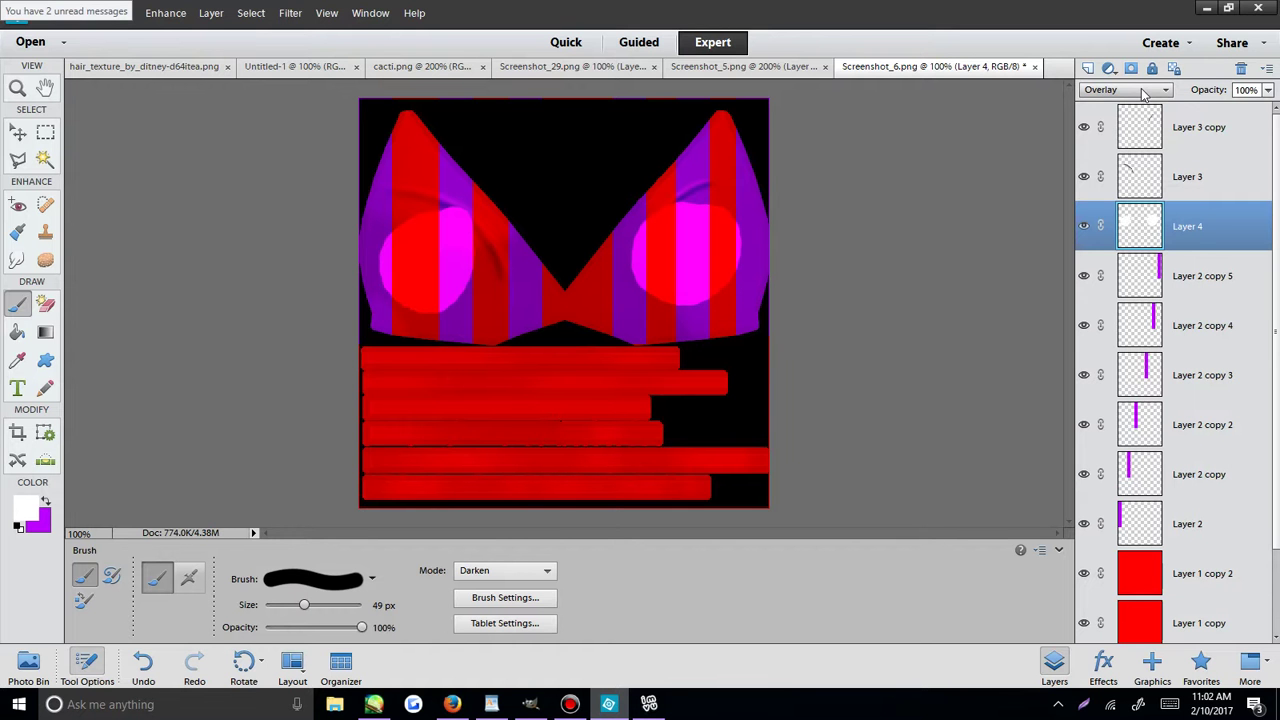
click(288, 13)
mouse_move(300, 129)
click(215, 176)
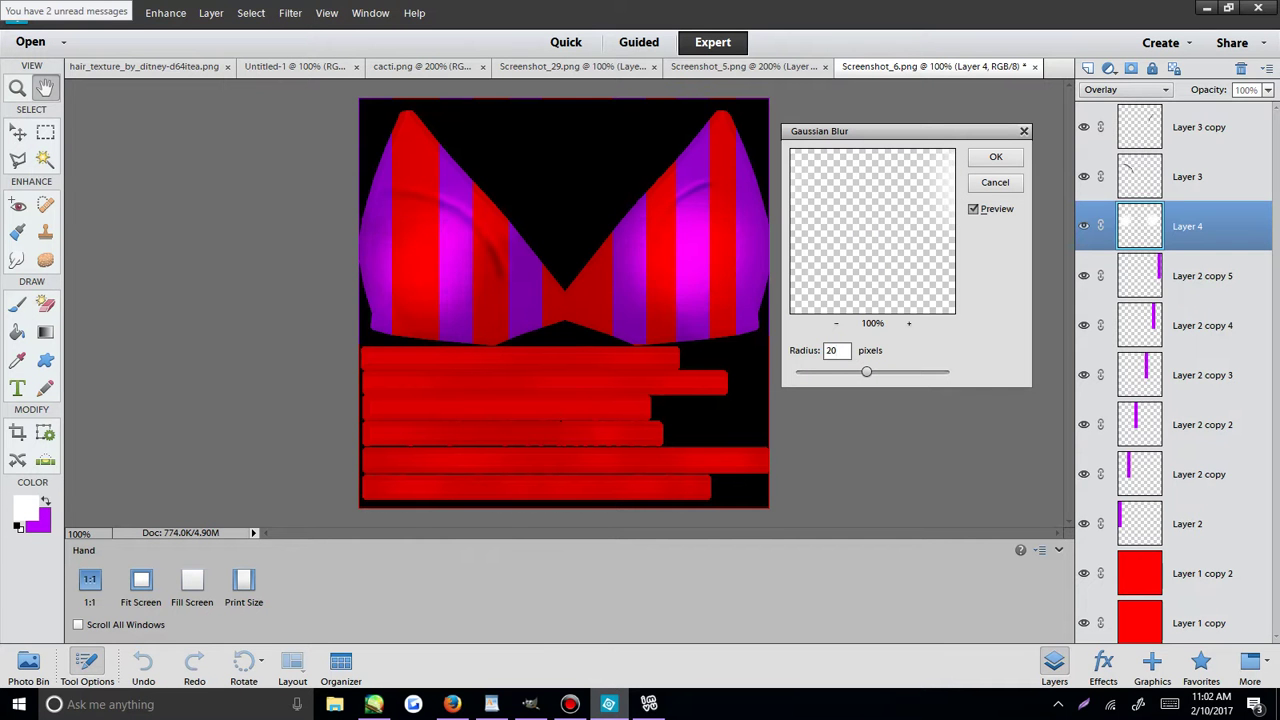
text(25)
key(Return)
Save the highlighted bra texture as Screenshot_6.png in PNG format, replacing the existing file.
click(38, 12)
click(75, 163)
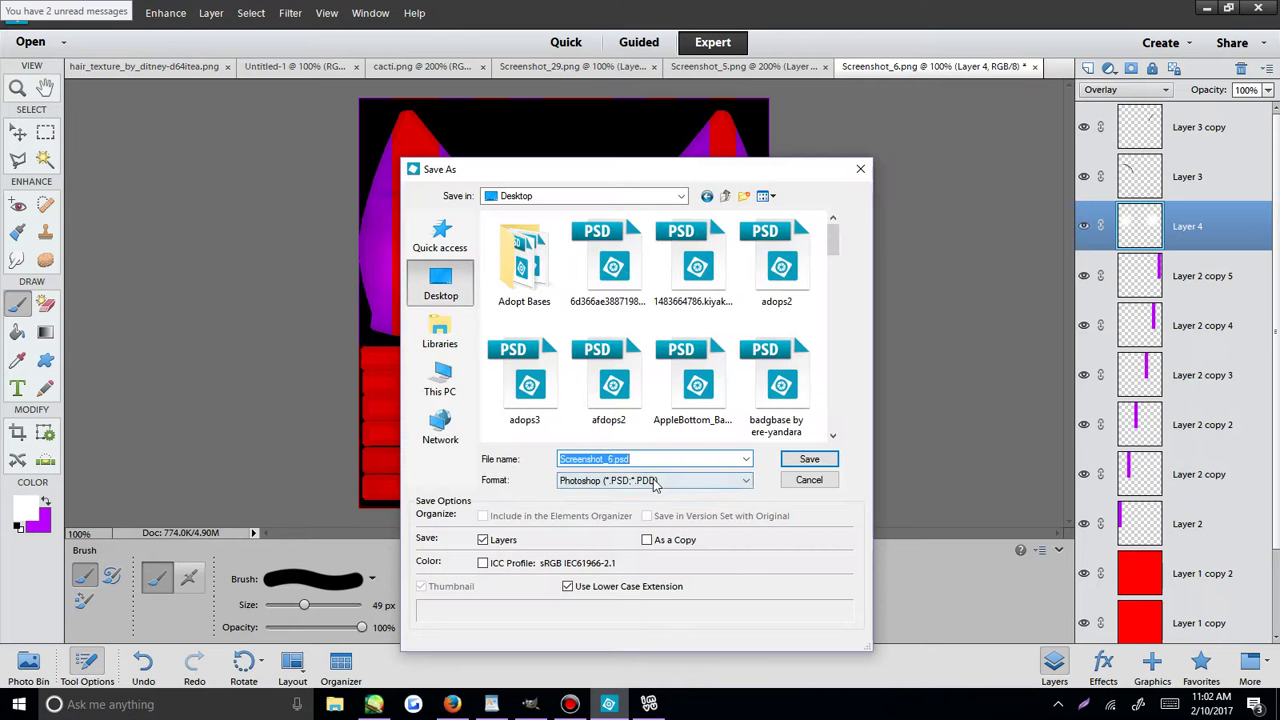
click(655, 482)
click(629, 570)
key(Return)
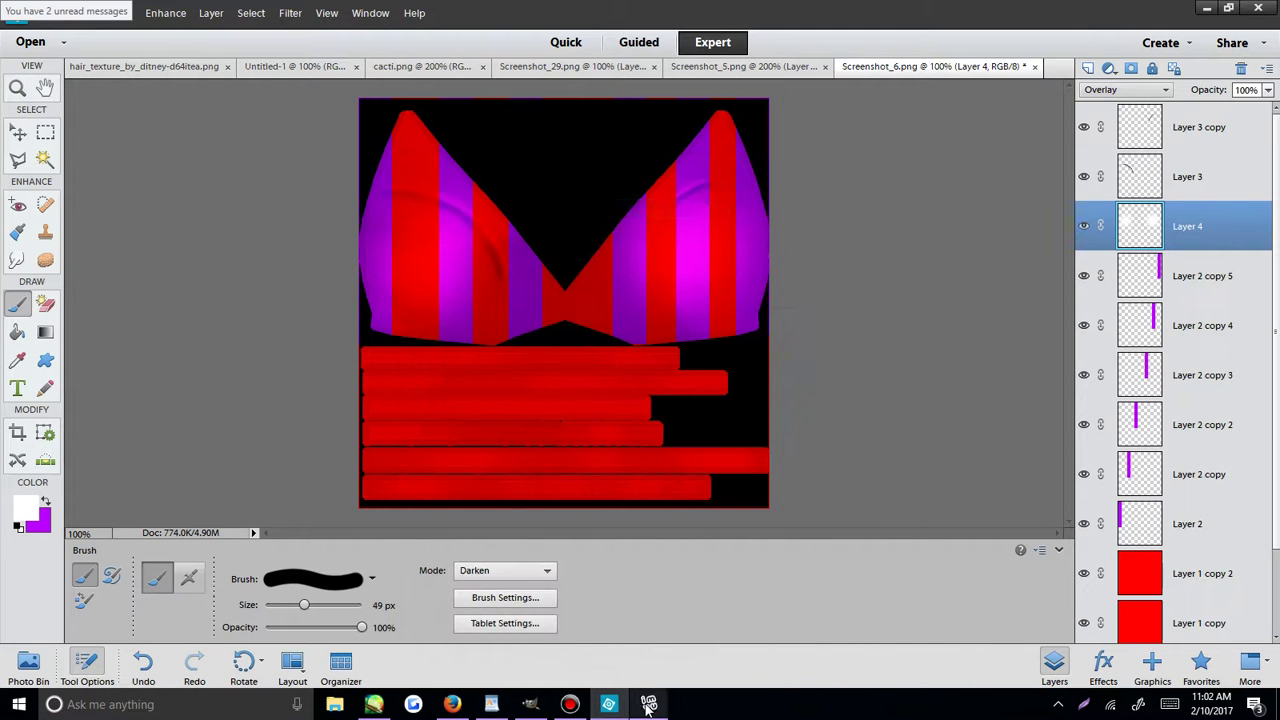
Switch to the IMVU editor and load the highlighted Screenshot_6 as material 03's texture.
click(648, 704)
click(1006, 362)
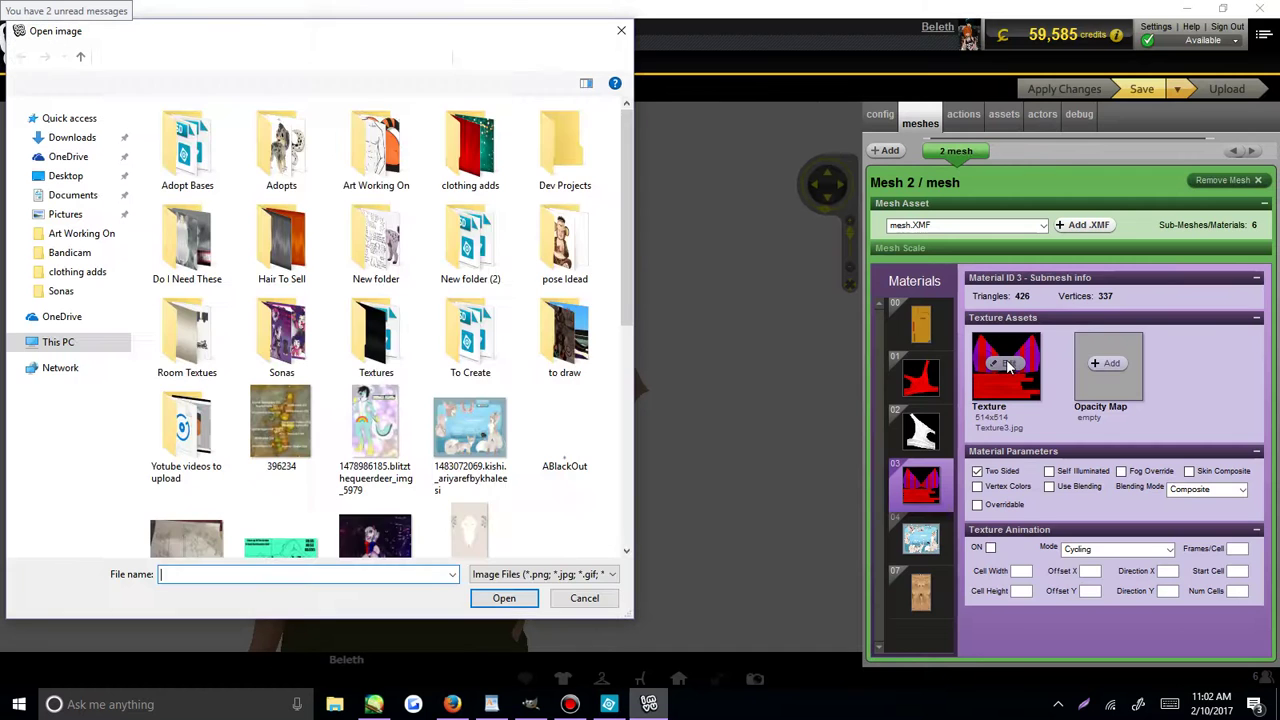
scroll(453, 261, down, 5)
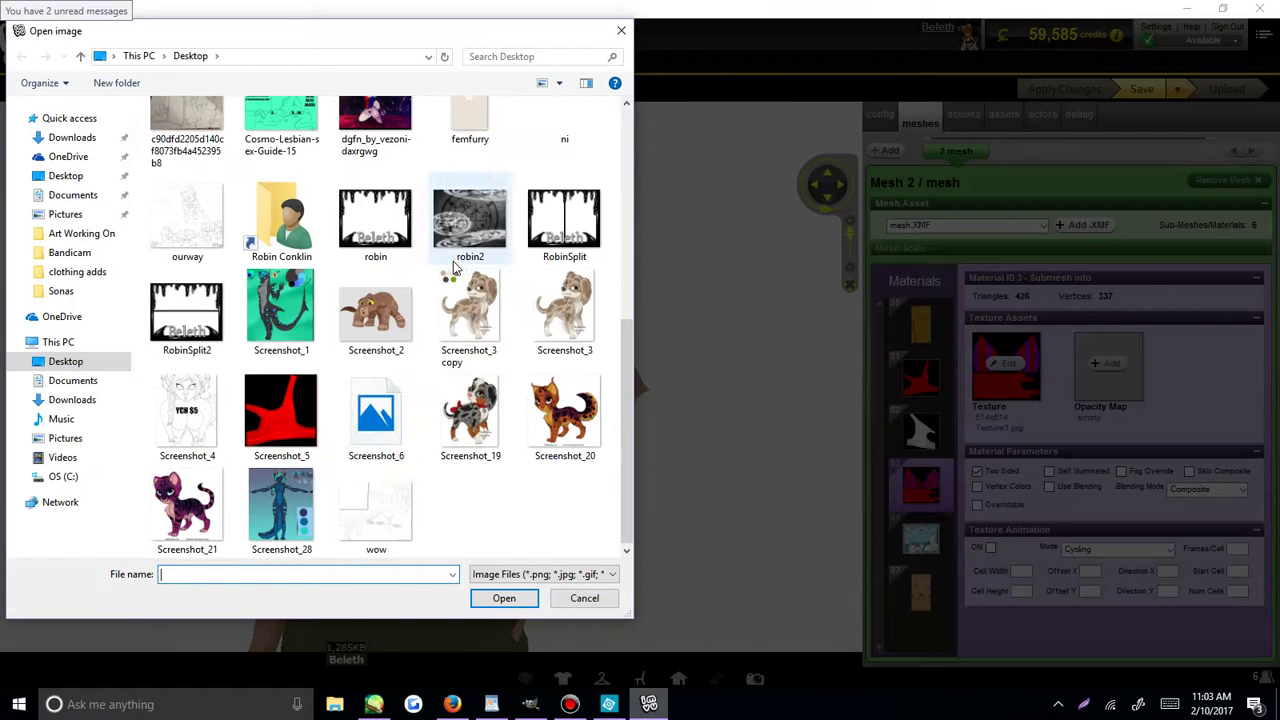
click(376, 412)
key(Return)
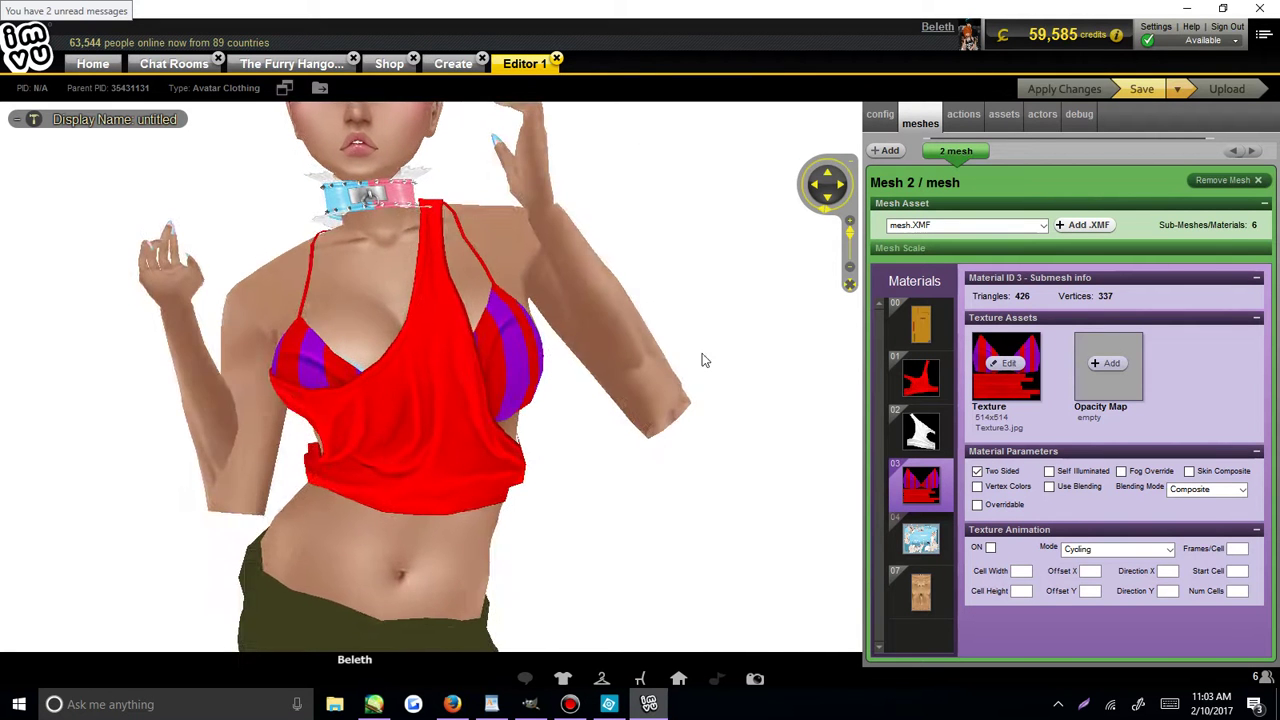
Load Screenshot_6 into material 03's texture once more and apply the changes to the avatar.
click(1009, 363)
scroll(396, 400, down, 5)
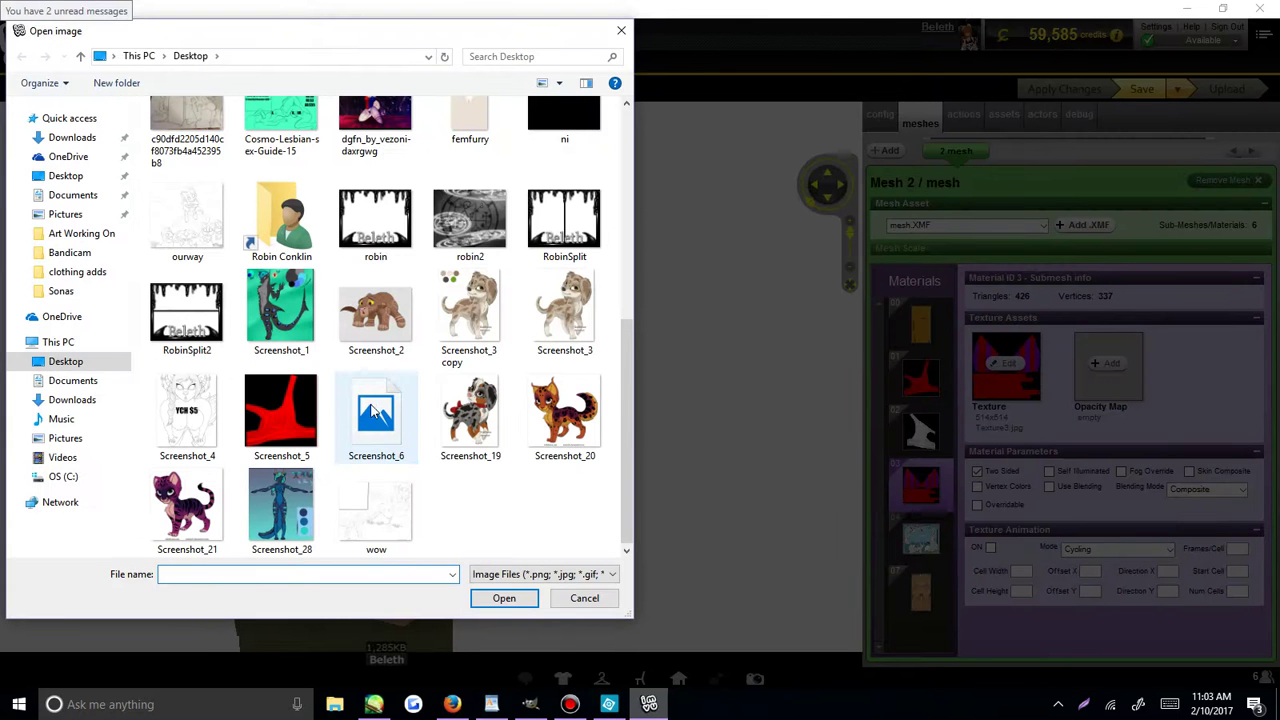
click(376, 415)
key(Return)
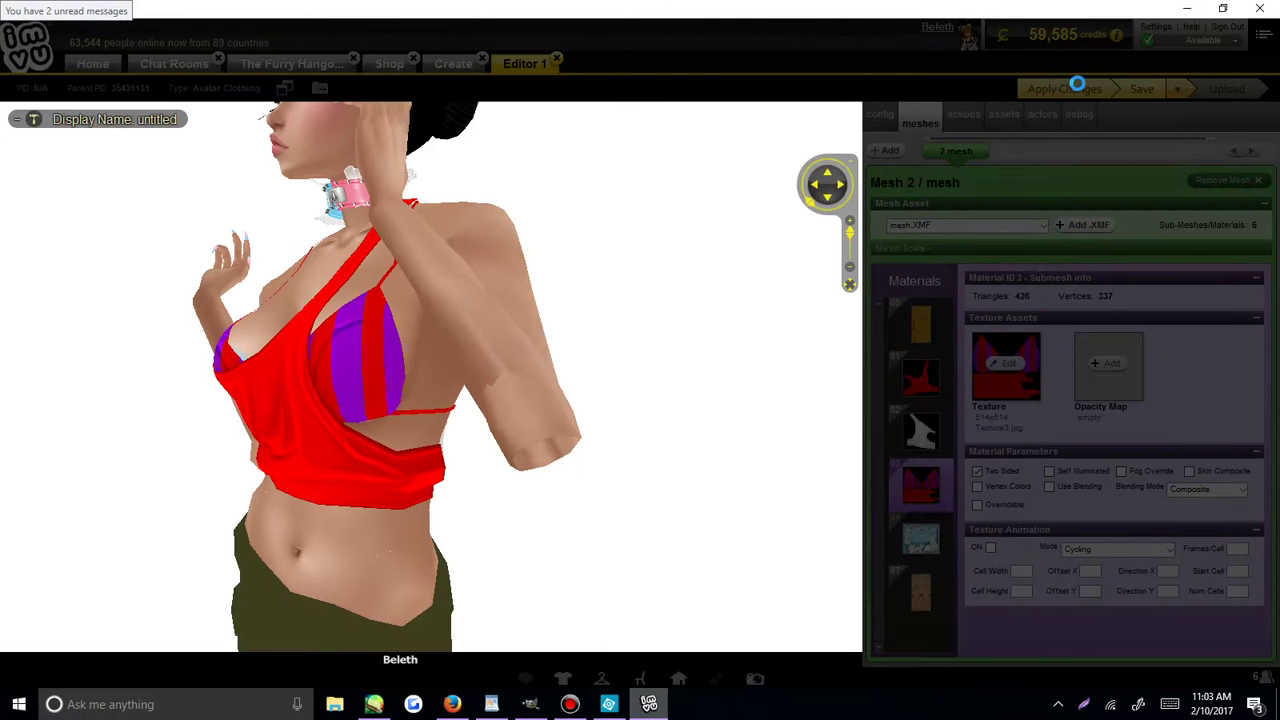